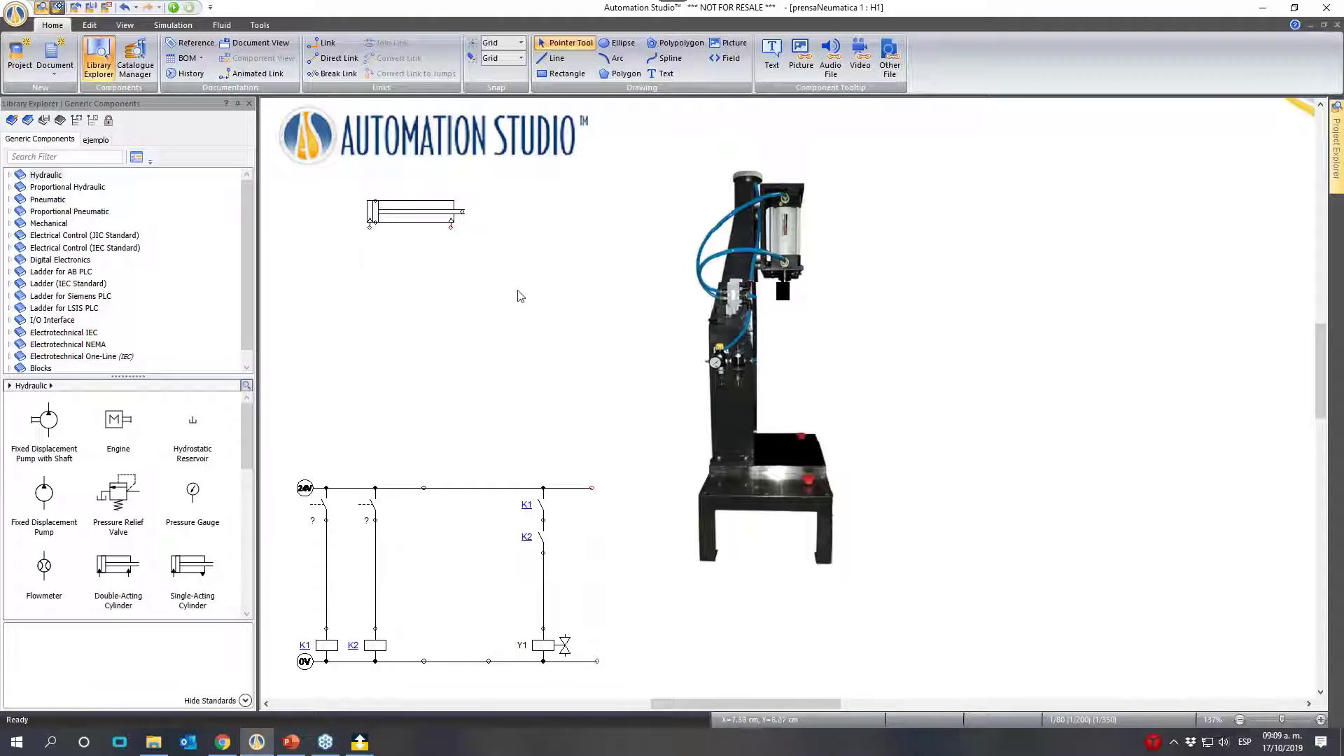
- Place a pneumatic solenoid-operated, spring-return 5/2-way NO valve below the double-acting cylinder
left_click(9, 200)
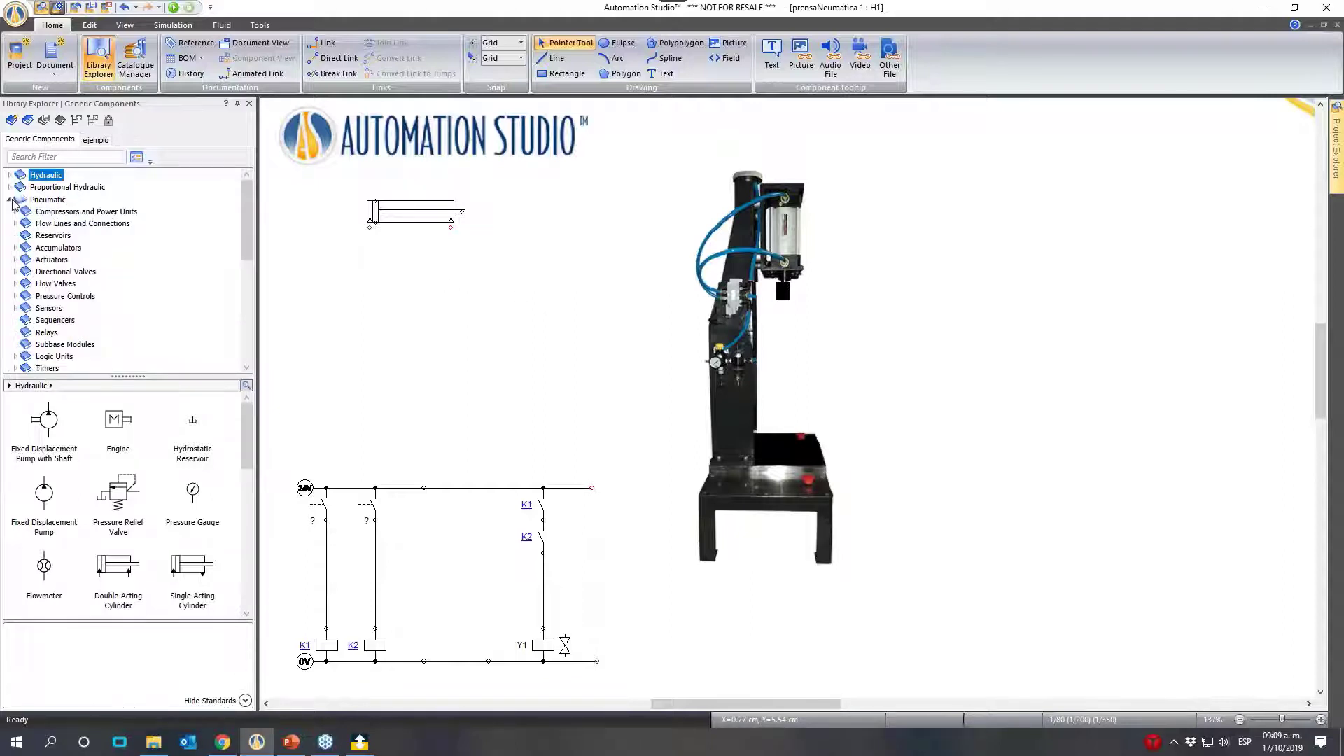
left_click(15, 271)
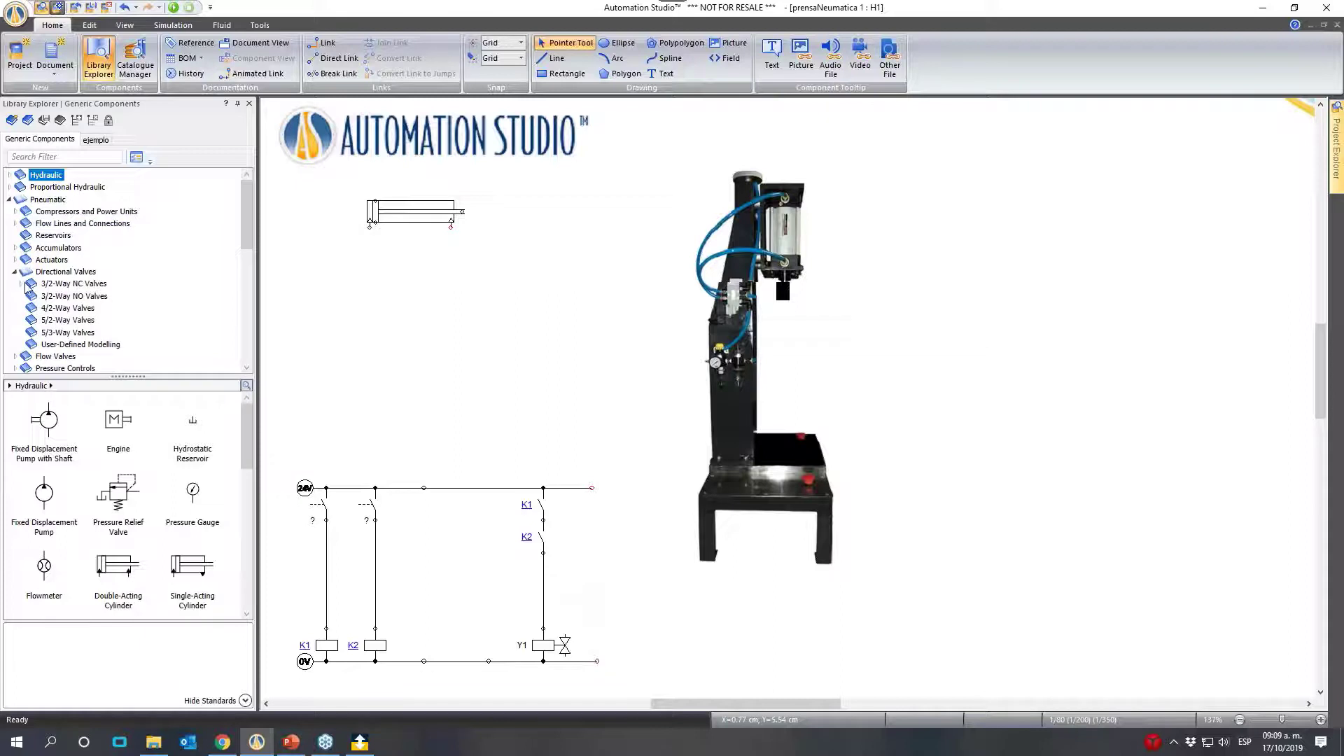
left_click(91, 319)
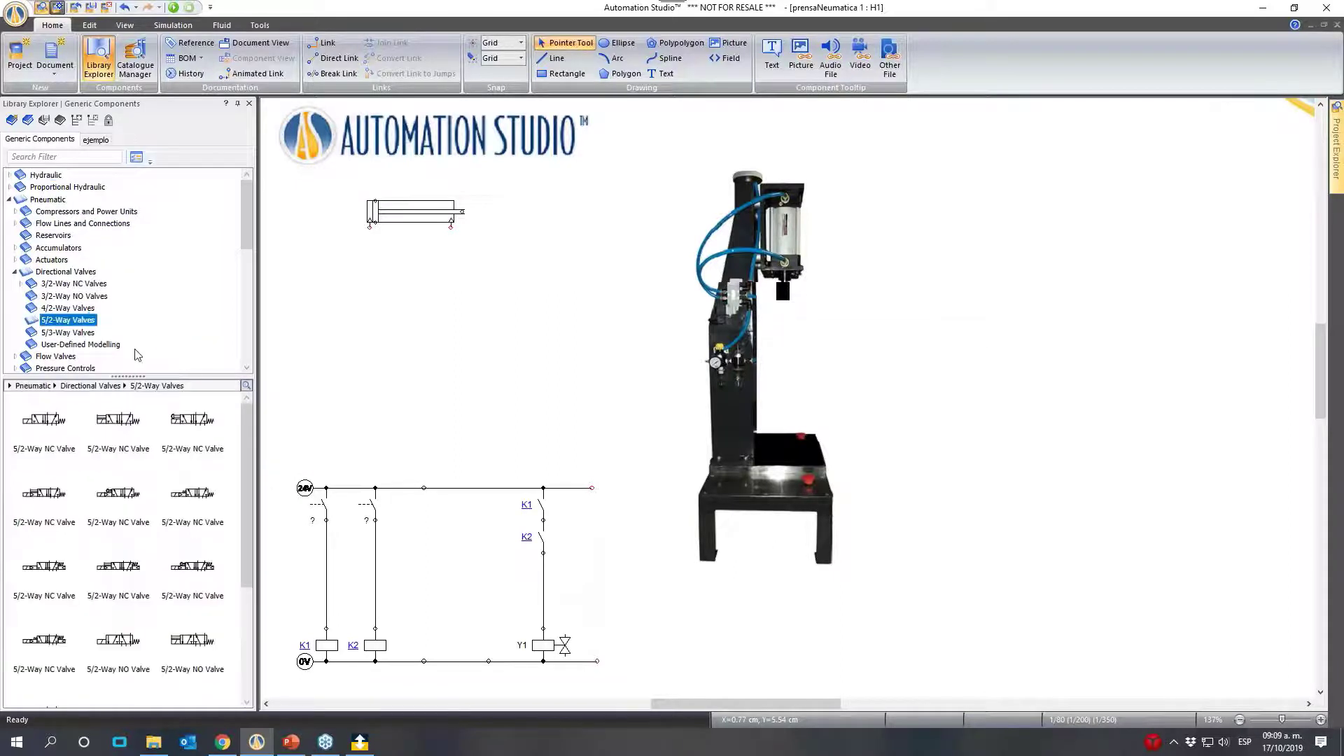
scroll(224, 600, "down", 2)
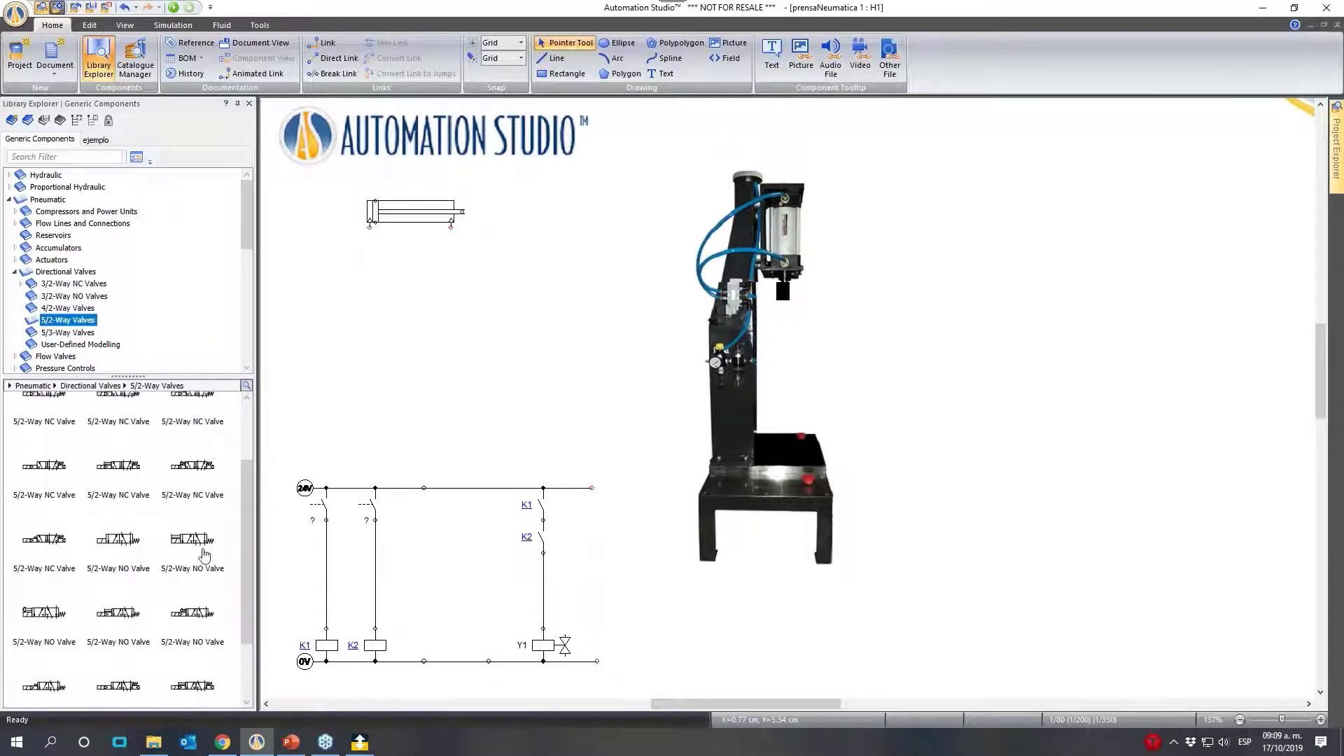
left_click(192, 525)
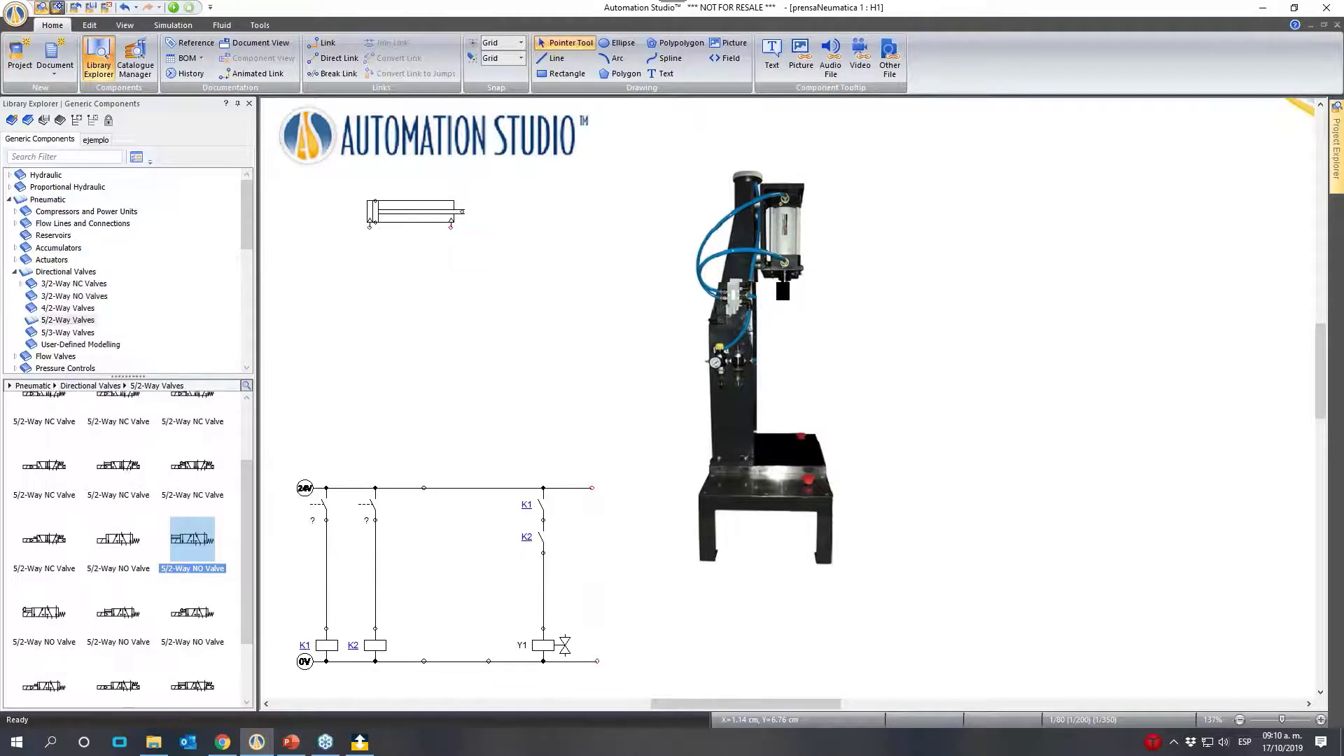
left_click_drag(185, 553, 470, 332)
left_click(269, 352)
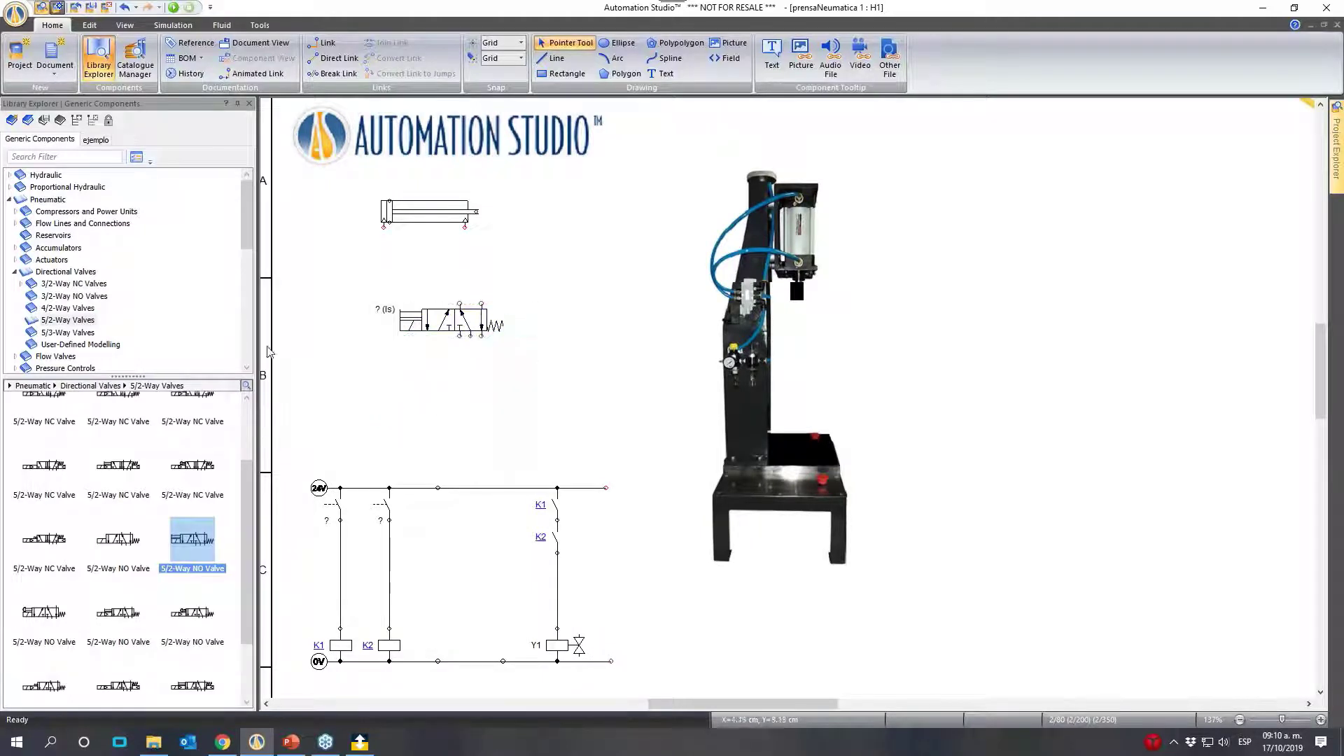
- Place a Pneumatic Pressure Source below the valve, just above the 24V line of the electrical circuit
left_click(15, 271)
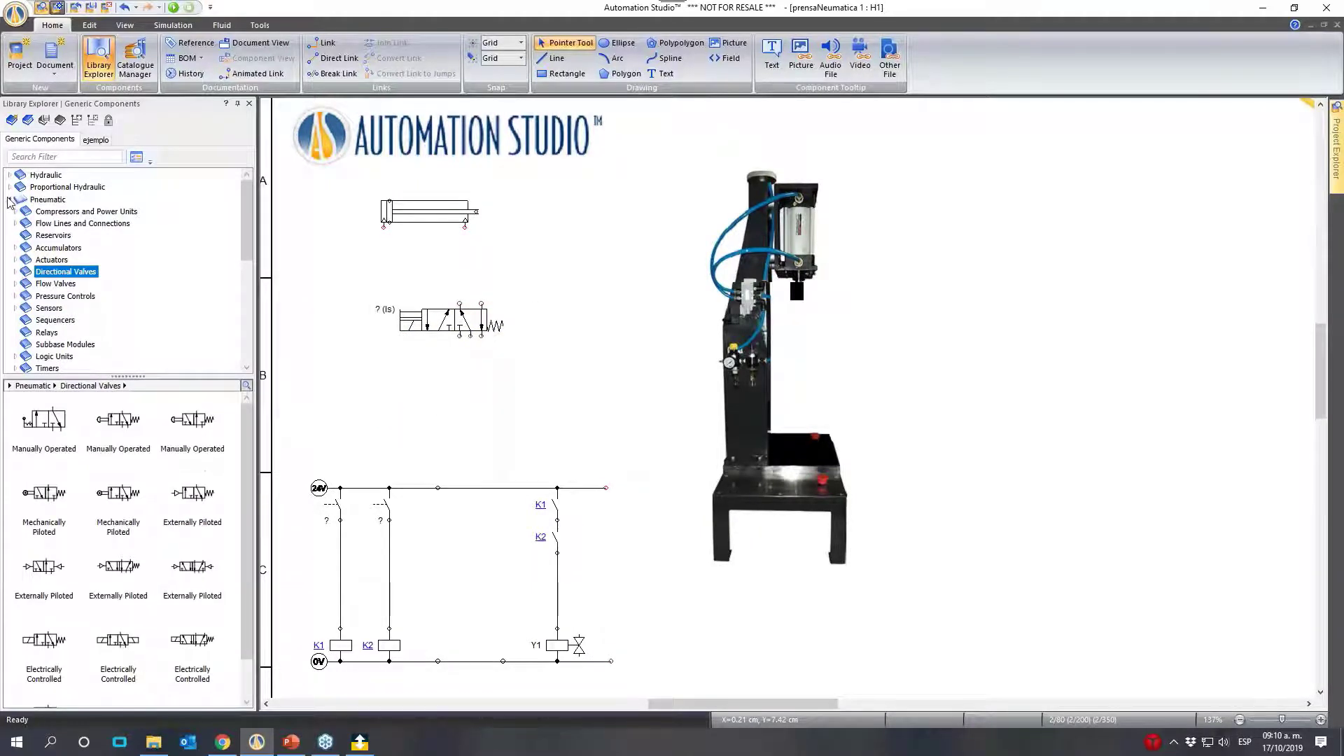
left_click(45, 203)
left_click_drag(117, 424, 351, 450)
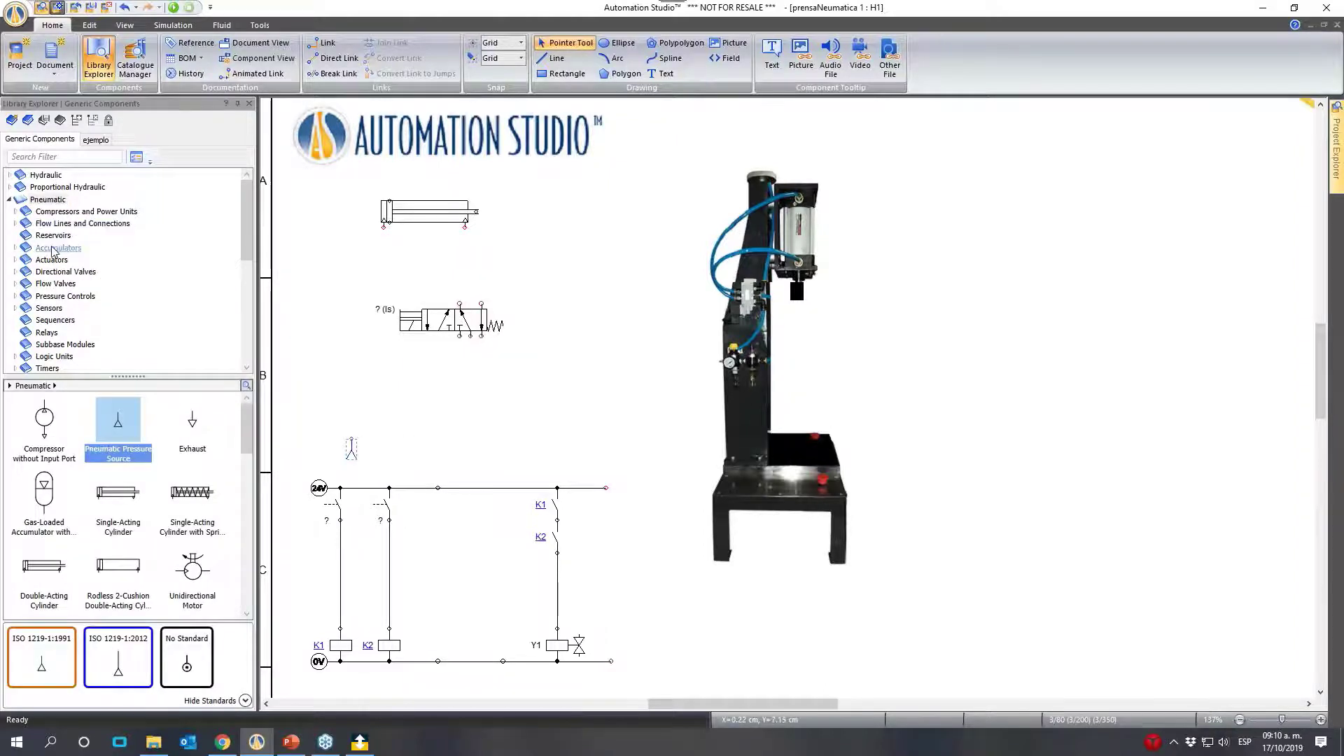
- Place a Conditioning Unit (FRL) beside the pressure source and connect its outlet to the 5/2-way valve's supply port
scroll(53, 339, "down", 3)
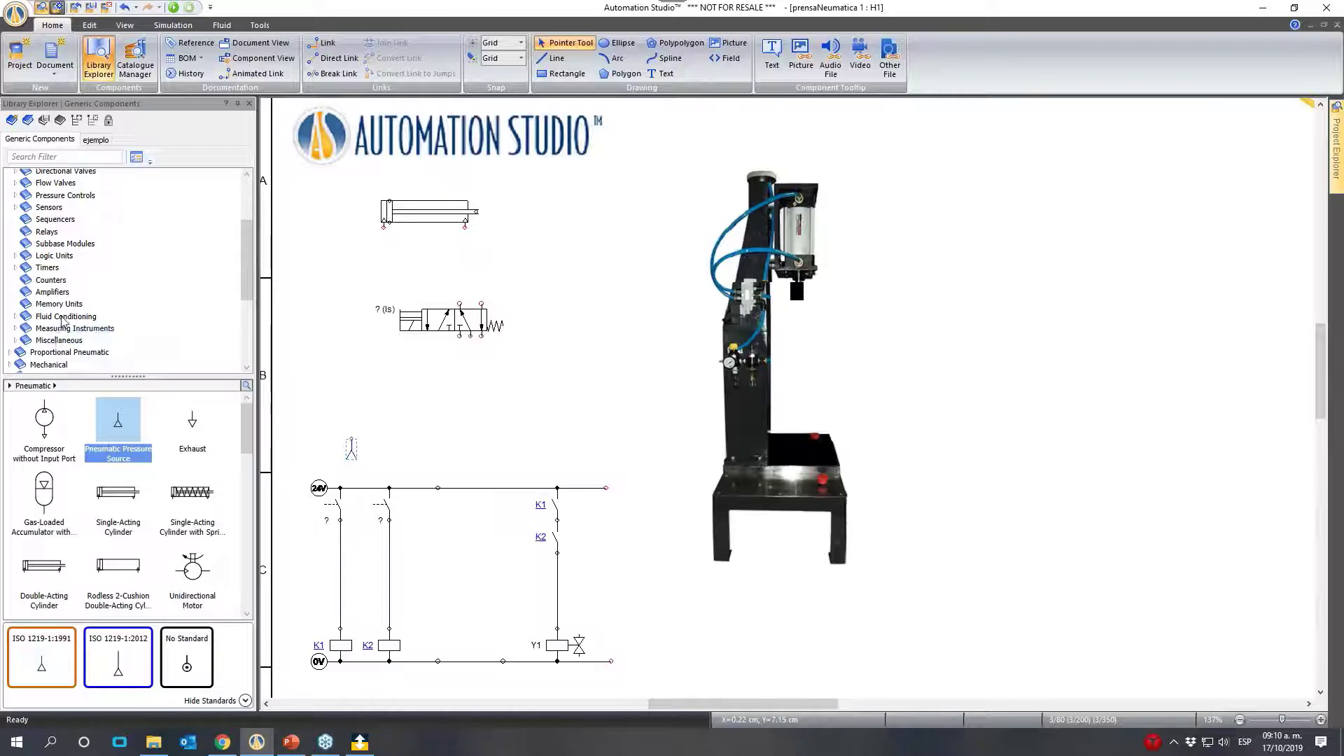
left_click(66, 316)
left_click_drag(62, 428, 384, 434)
left_click(518, 434)
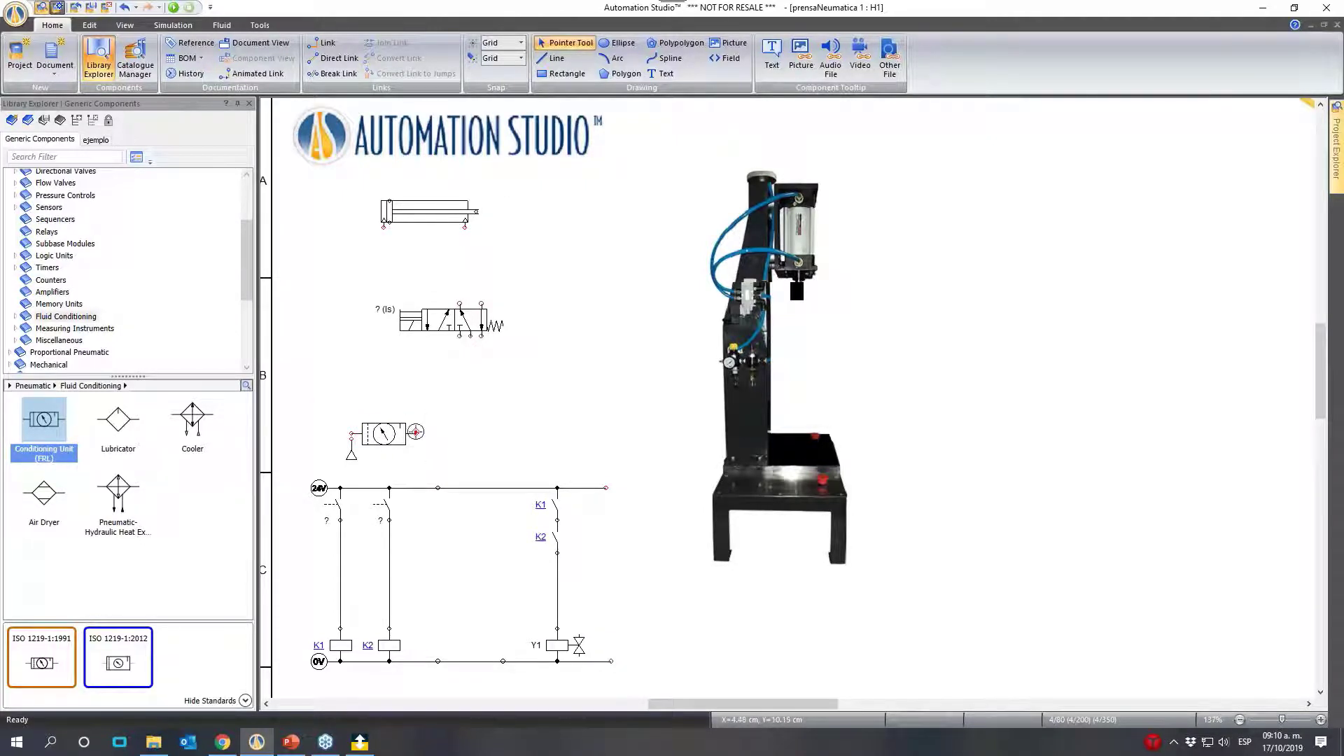
mouse_move(415, 432)
left_mouse_down()
mouse_move(465, 434)
mouse_move(483, 388)
mouse_move(471, 338)
left_mouse_up()
- Attach a pneumatic Silencer to each of the two exhaust ports of the 5/2-way valve
scroll(129, 359, "up", 3)
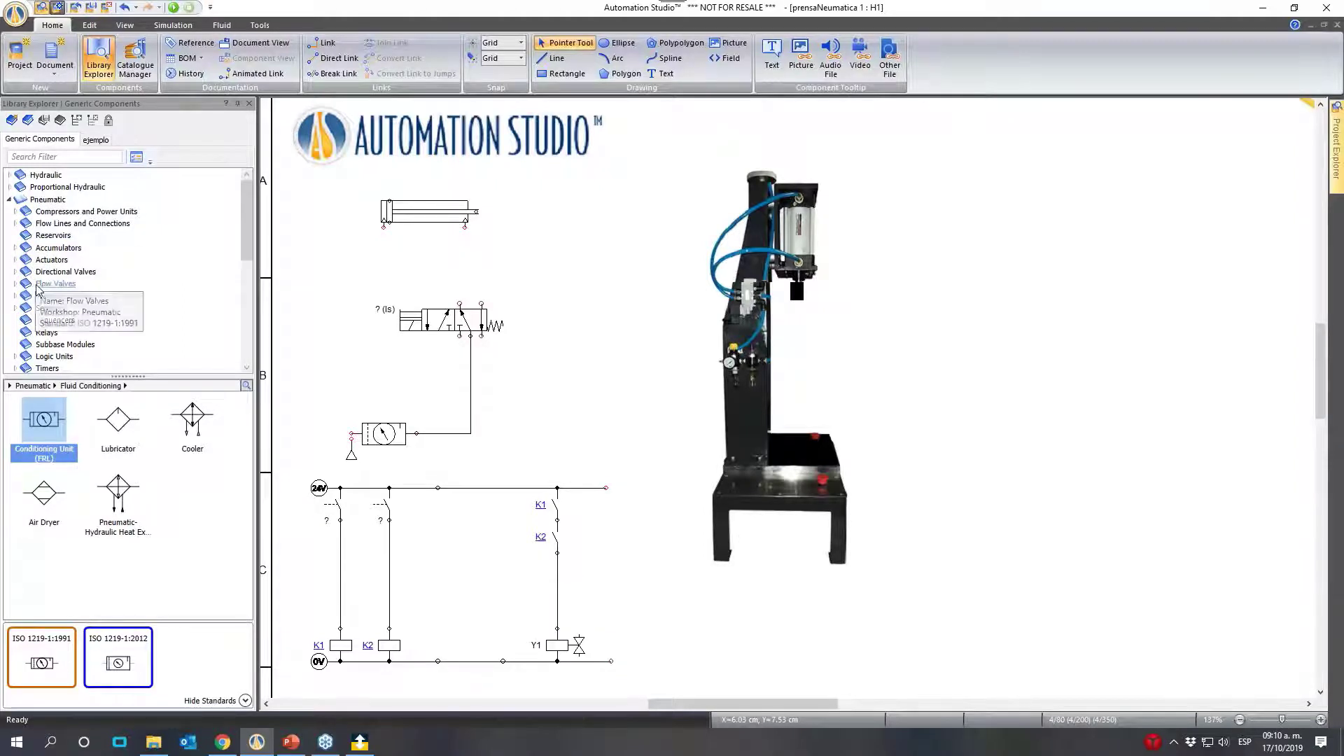
left_click(77, 223)
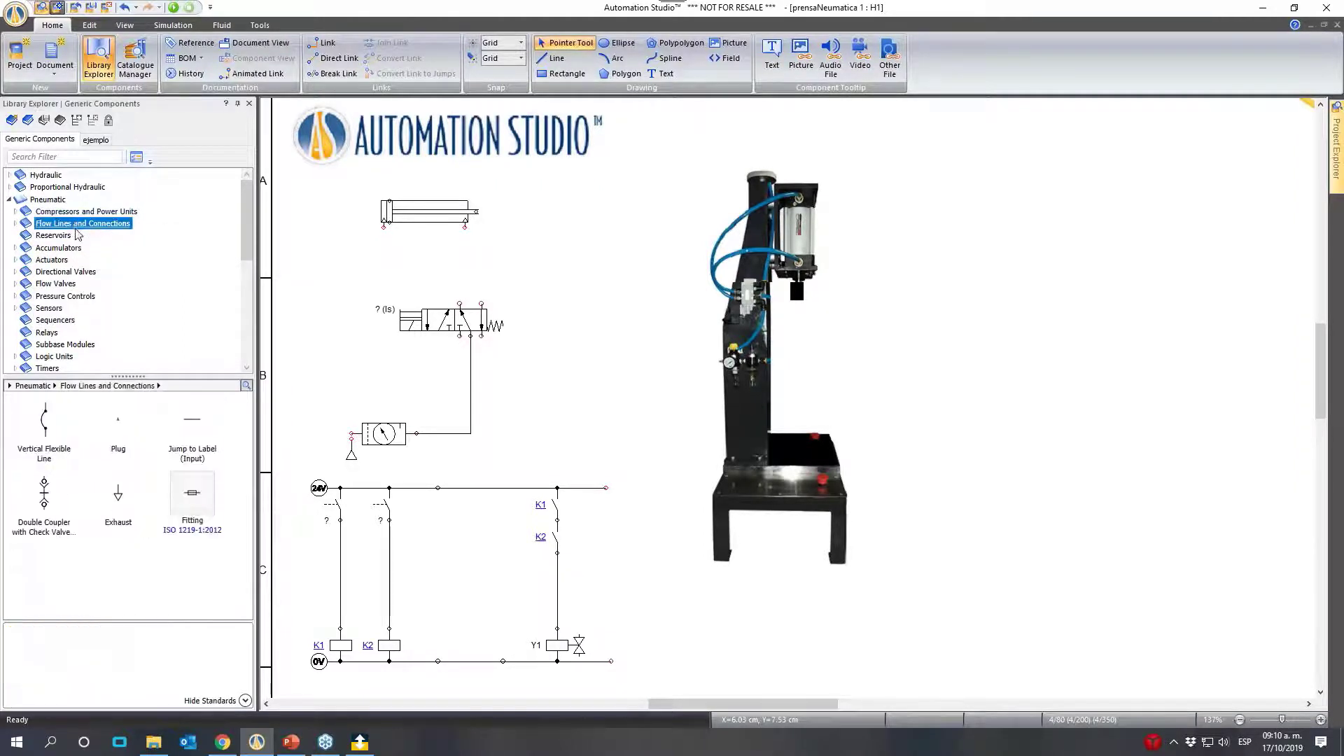
left_click(15, 223)
left_click(47, 249)
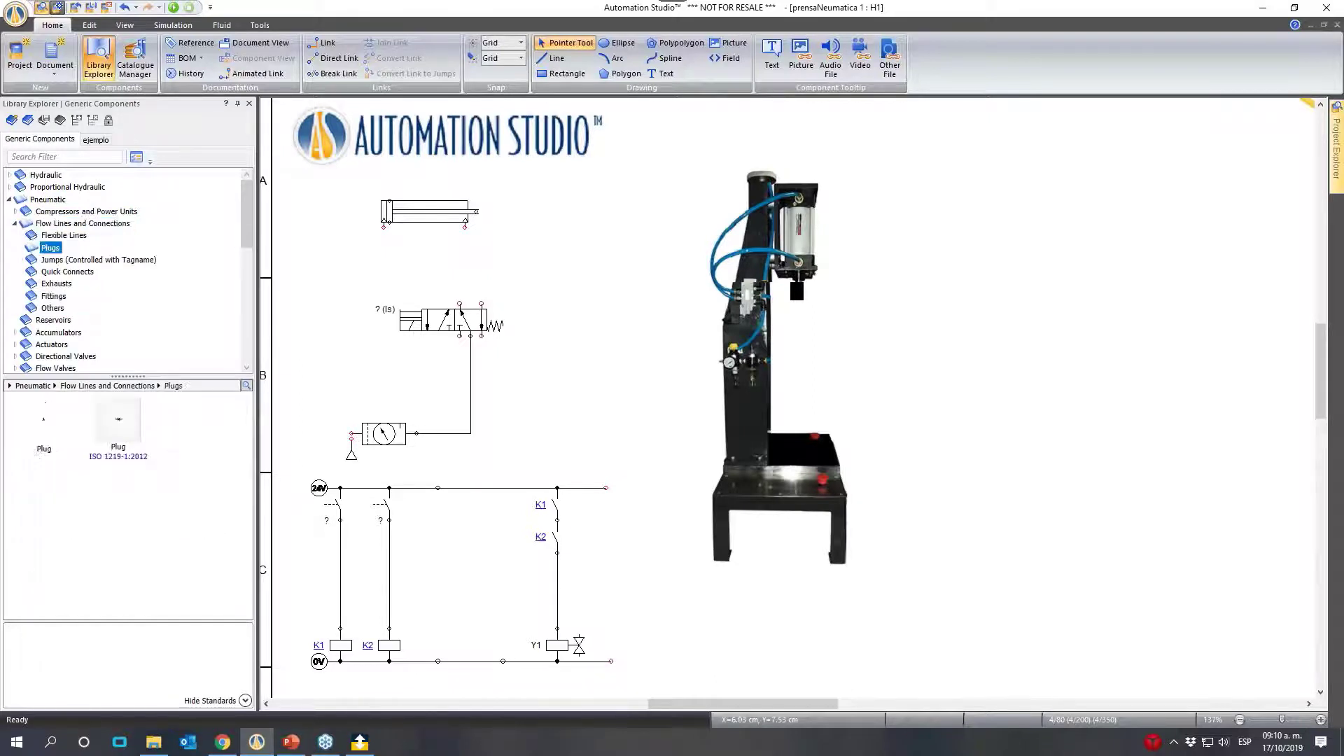
left_click(64, 236)
left_click(74, 260)
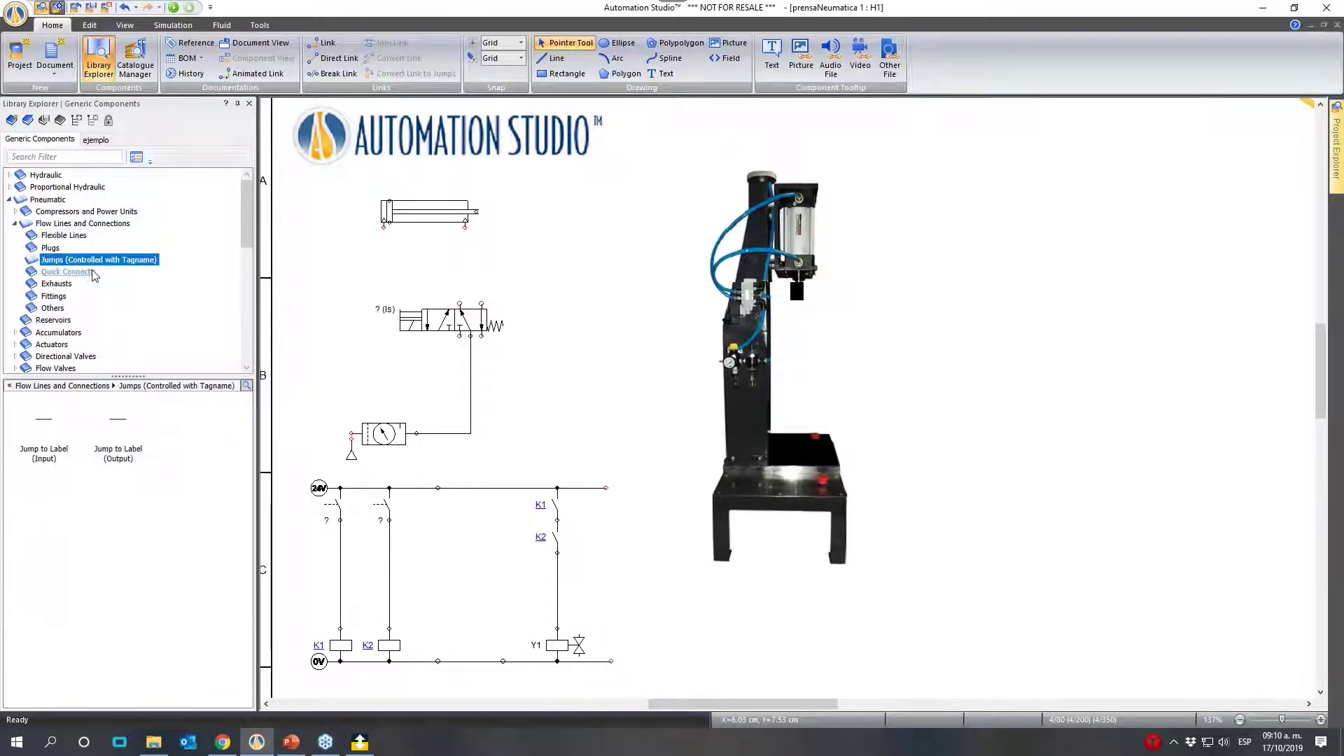
left_click(56, 284)
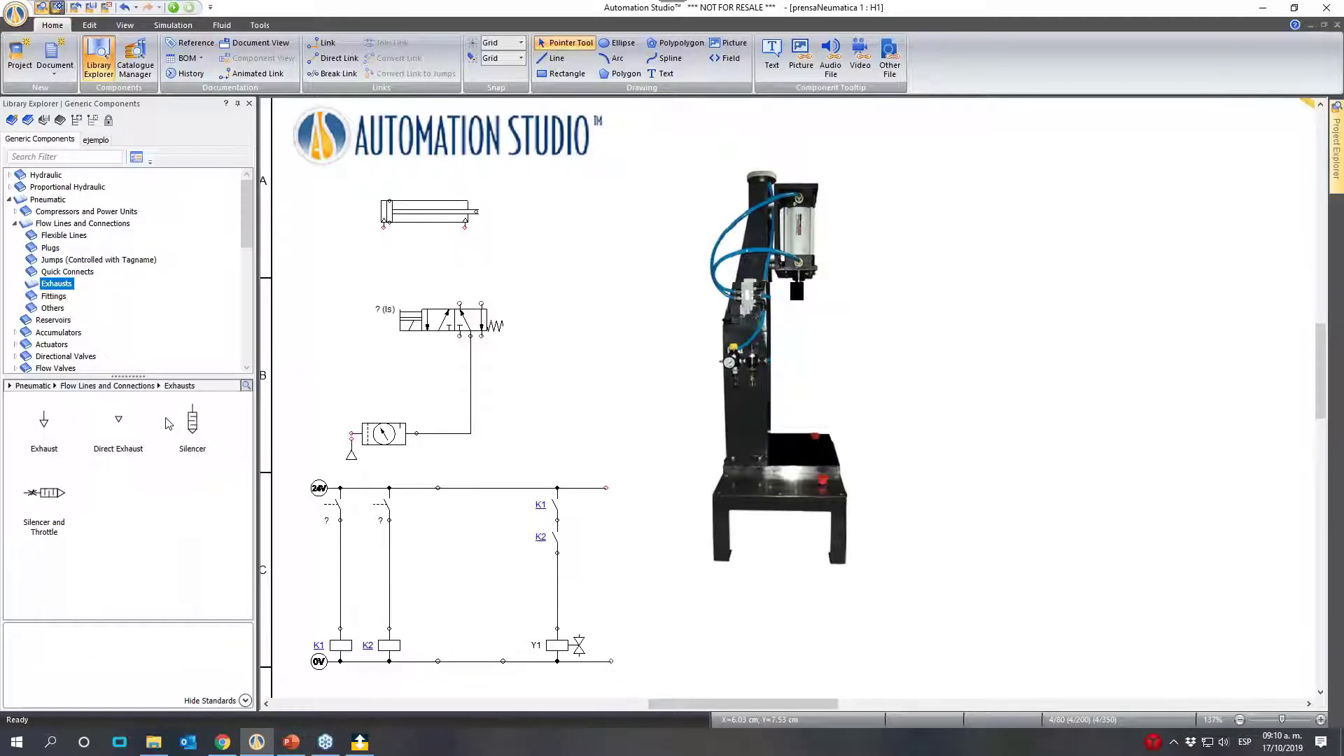
left_click_drag(189, 424, 460, 356)
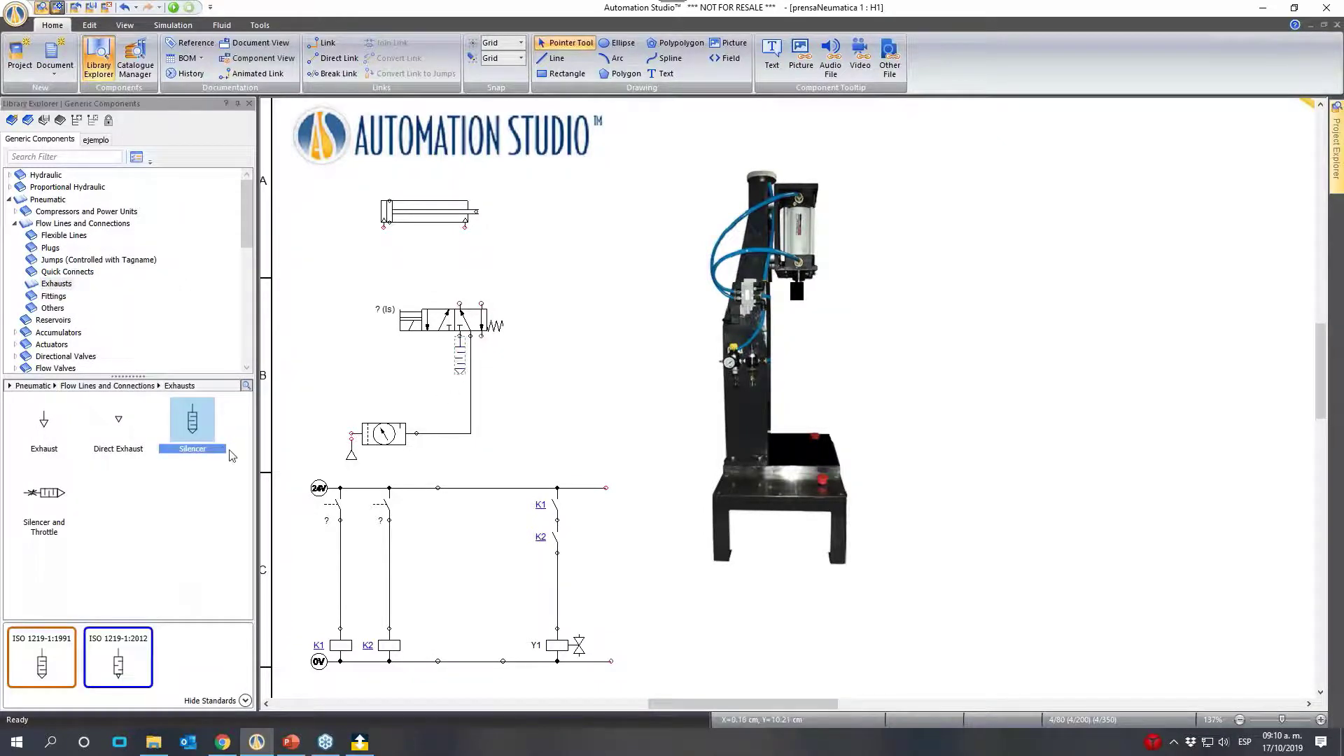
left_click_drag(206, 433, 483, 350)
- Pipe the cylinder, shifted to sit above the valve, to both valve outlets and join the pressure source to the conditioning unit's inlet
left_click_drag(437, 212, 483, 215)
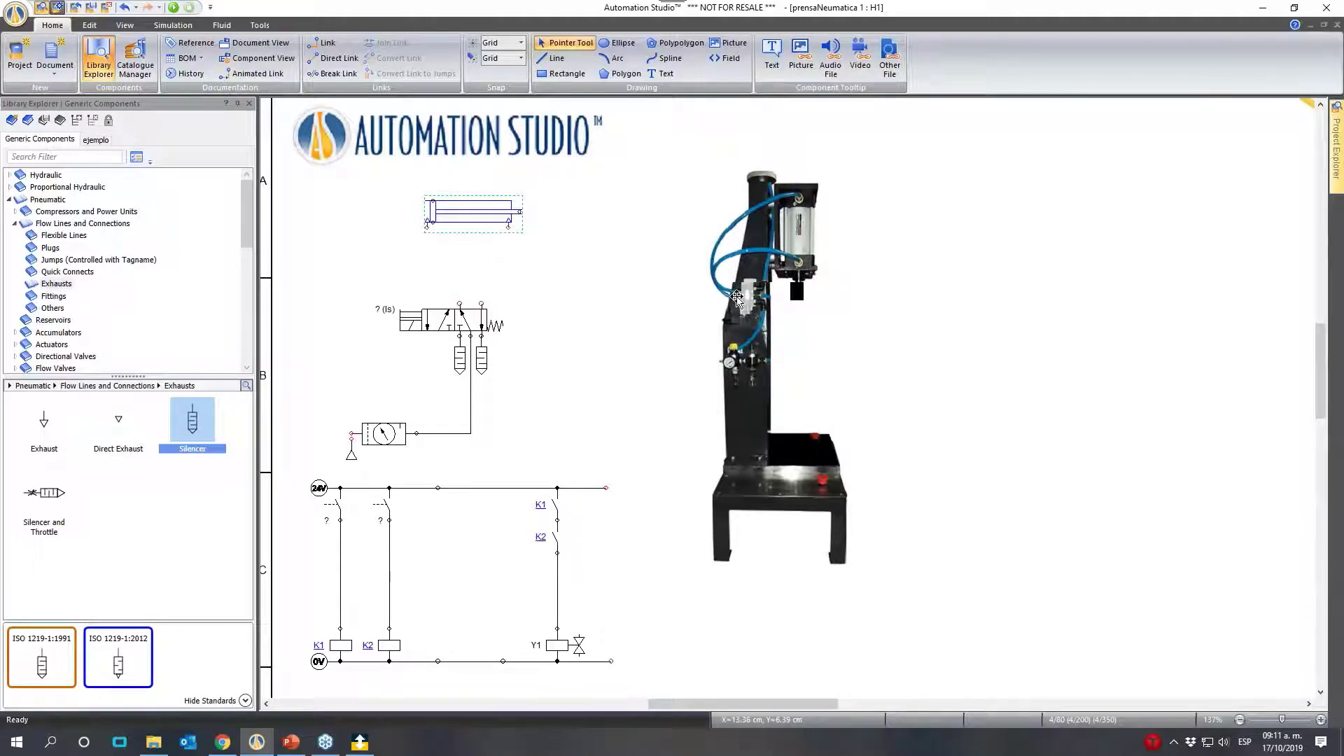
left_click(546, 258)
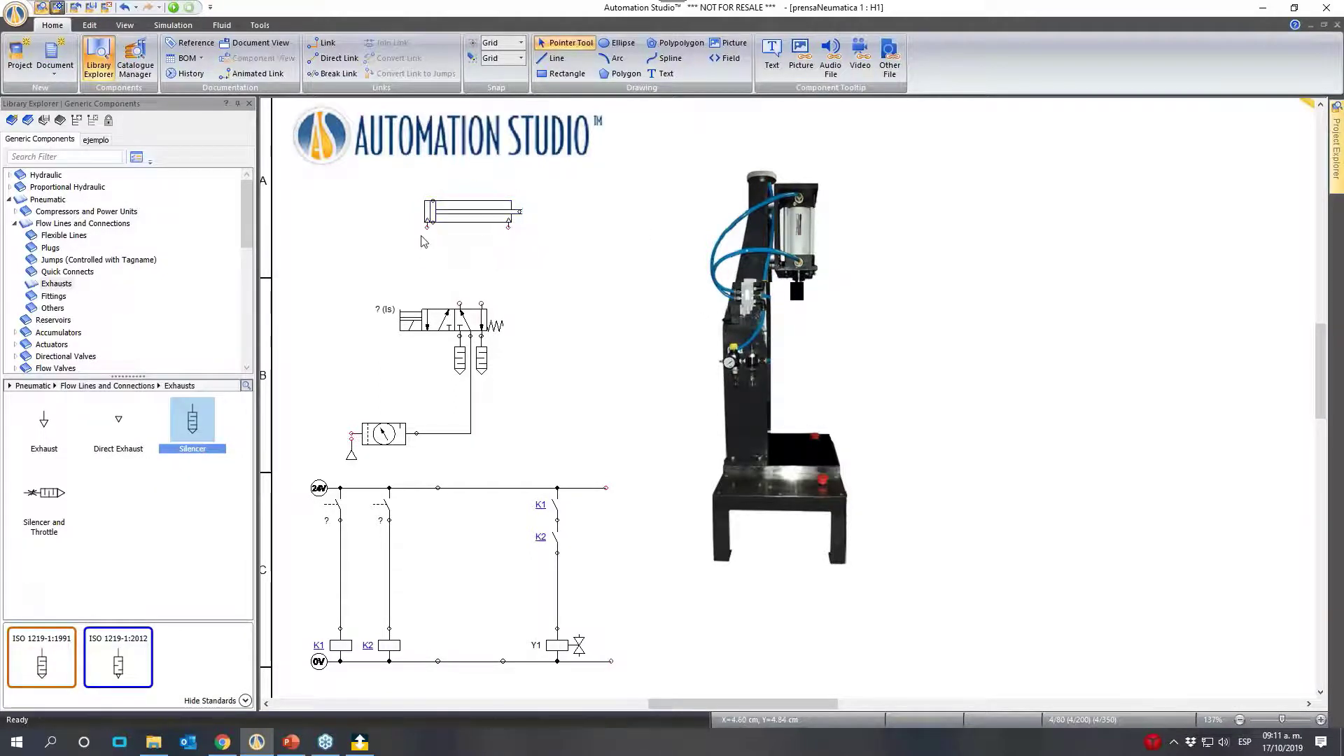
left_click_drag(426, 228, 508, 226)
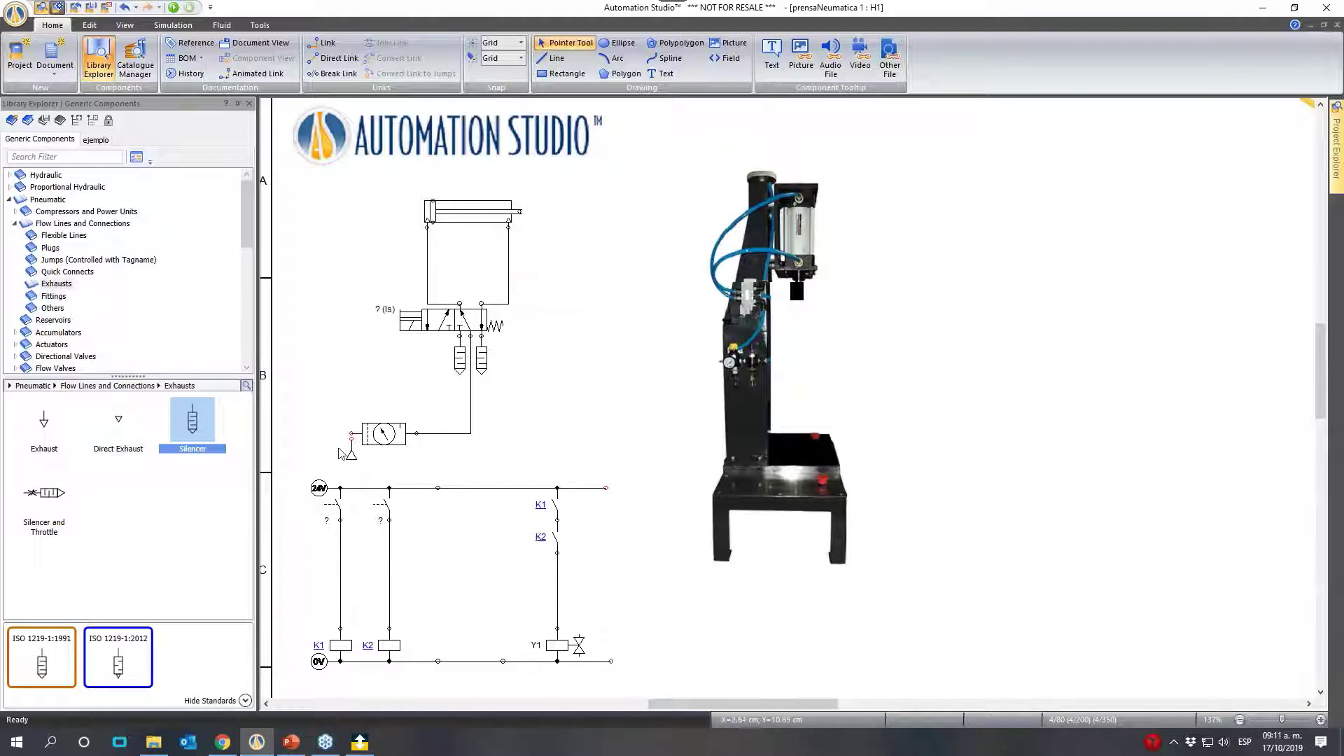
left_click_drag(353, 456, 353, 455)
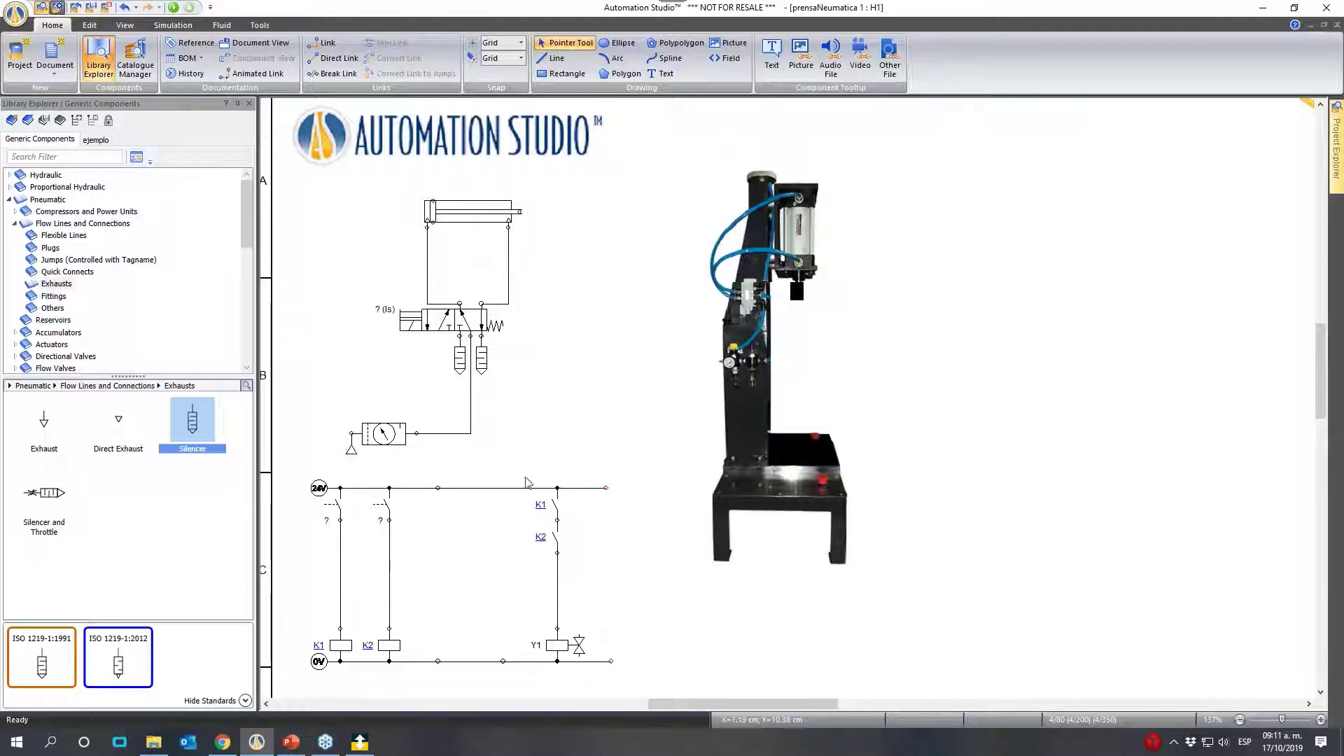
- Open the 5/2-way valve's variable assignment and filter the compatible simulation variables by the alias "y1"
double_click(432, 322)
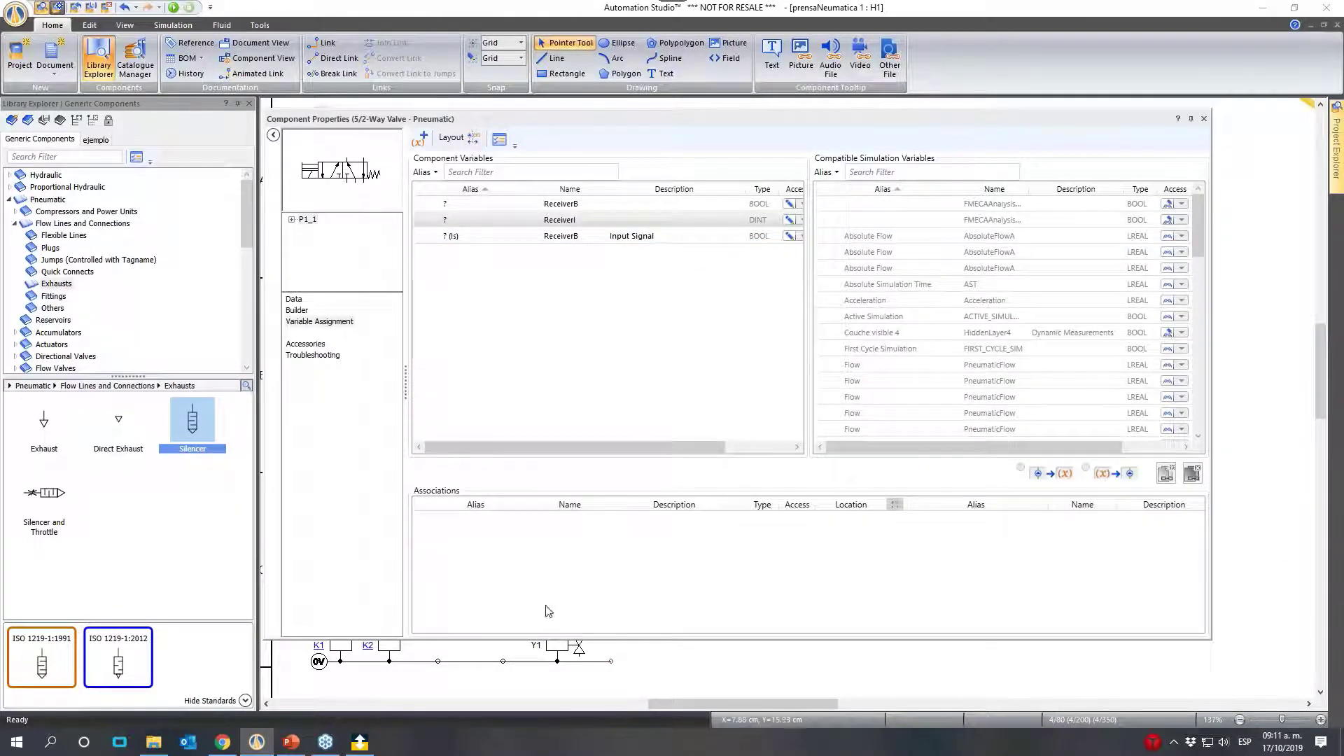
left_click(305, 179)
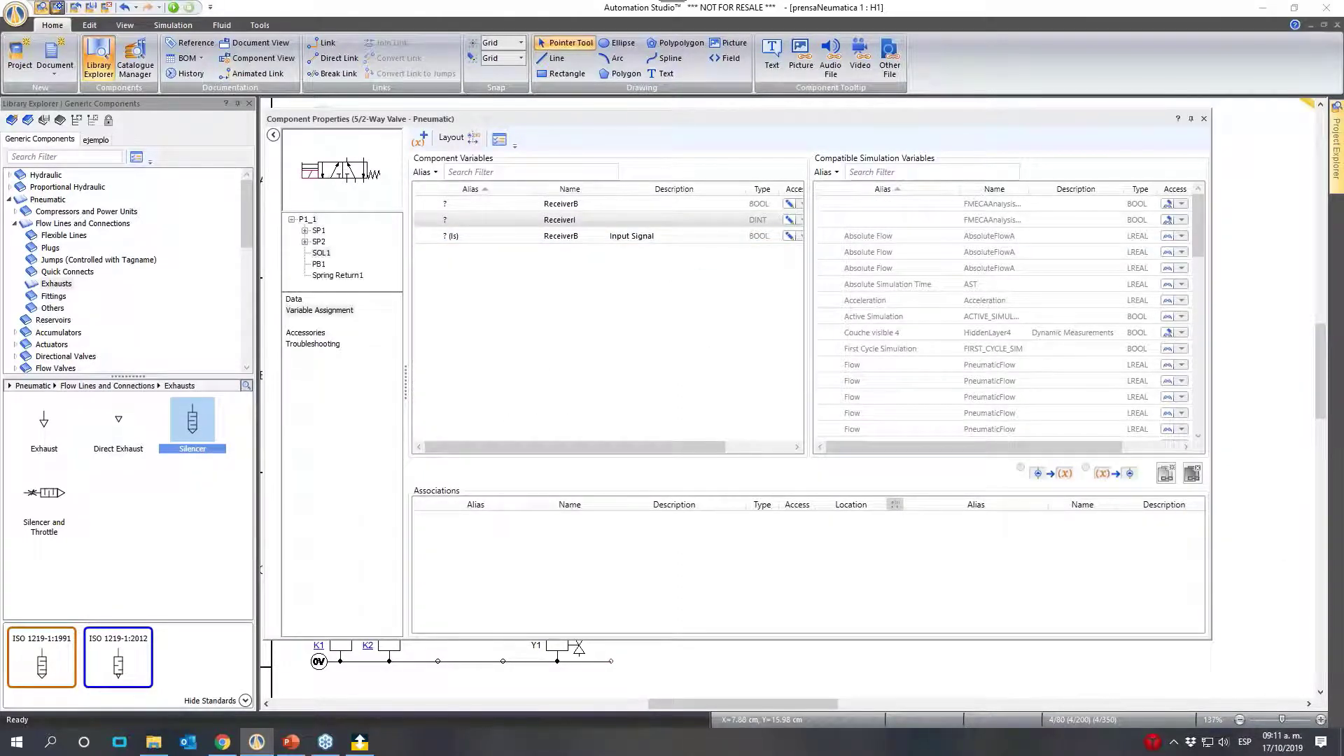
left_click(963, 170)
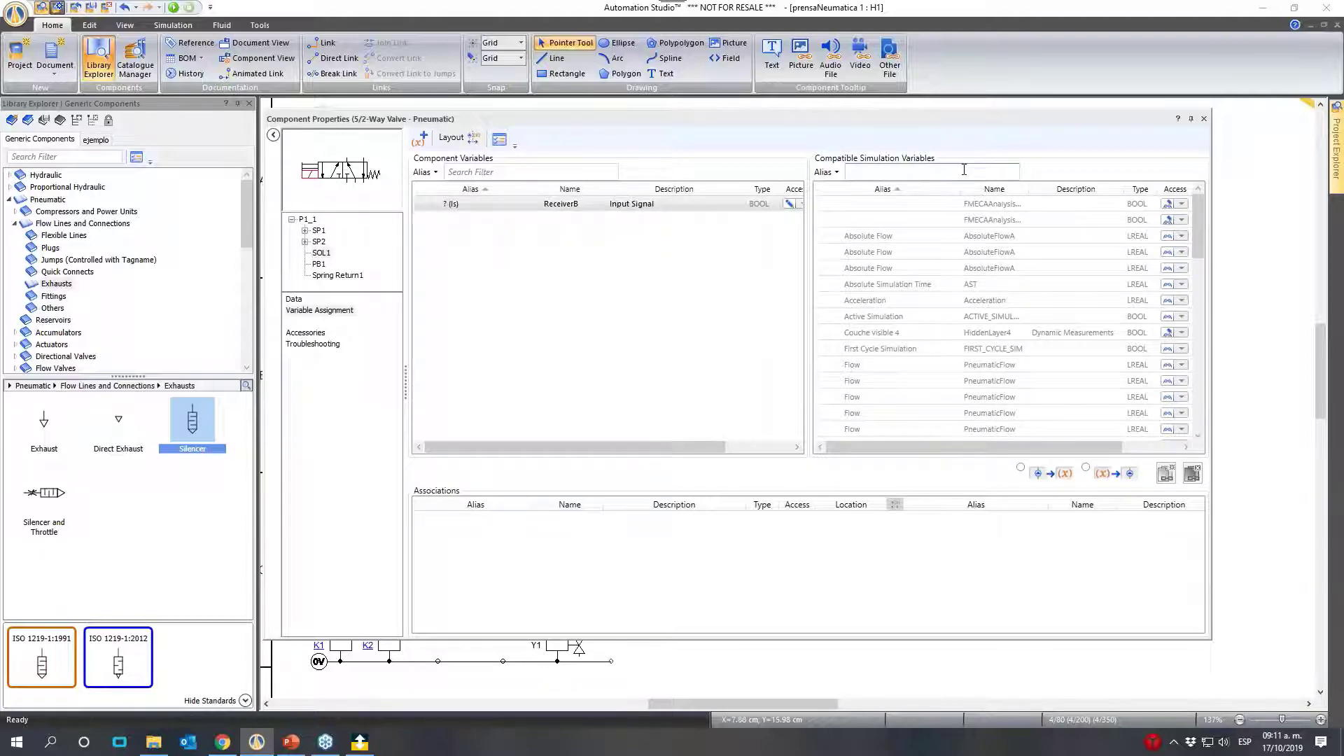
type("y1")
left_click(888, 204)
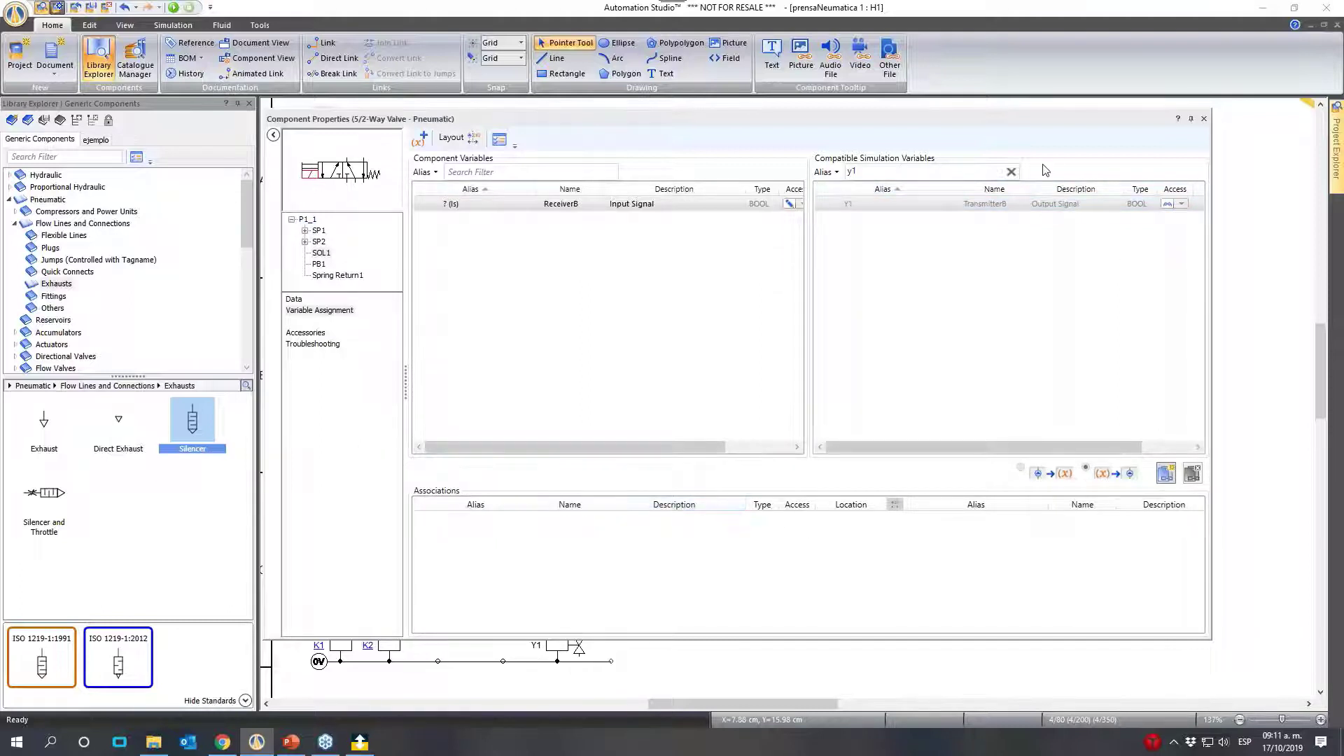
- Link the valve's Input Signal variable to the Y1 coil's Output Signal variable and close the valve's properties
left_click(388, 189)
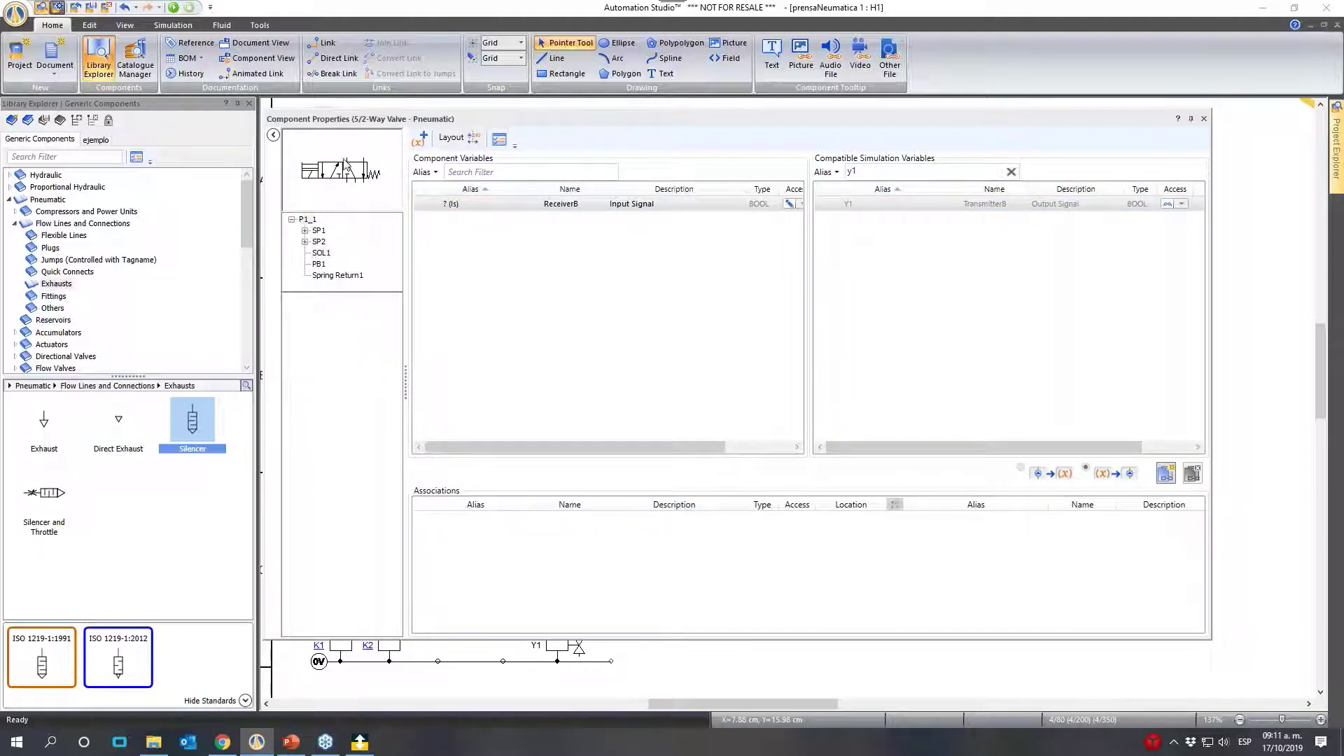
left_click(354, 172)
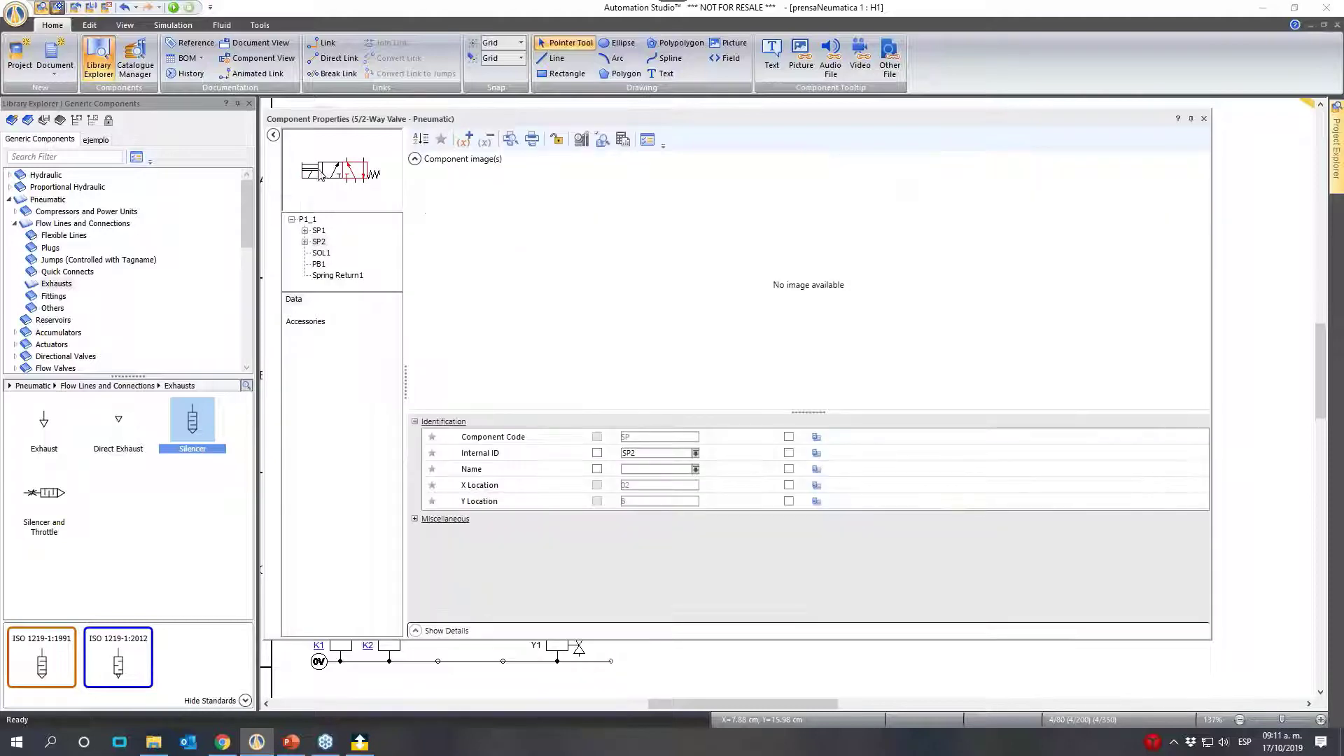
left_click(326, 178)
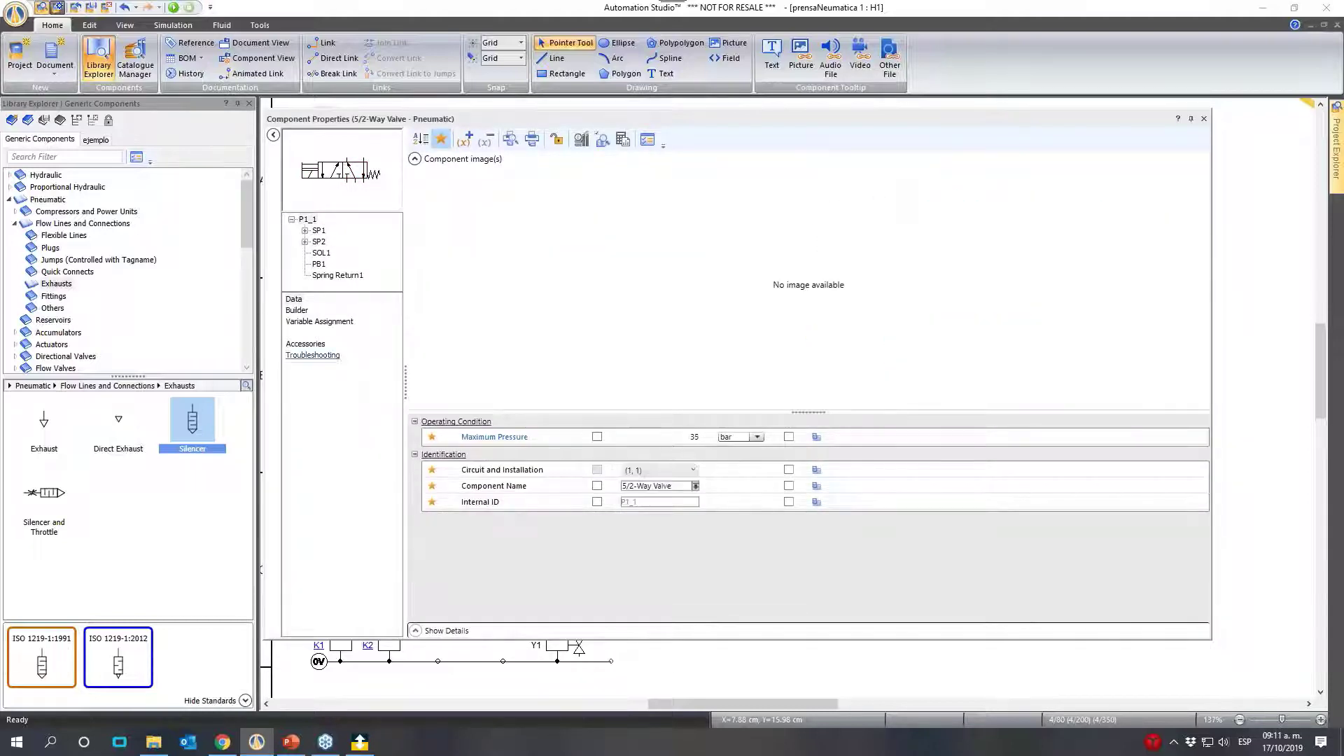
left_click(319, 321)
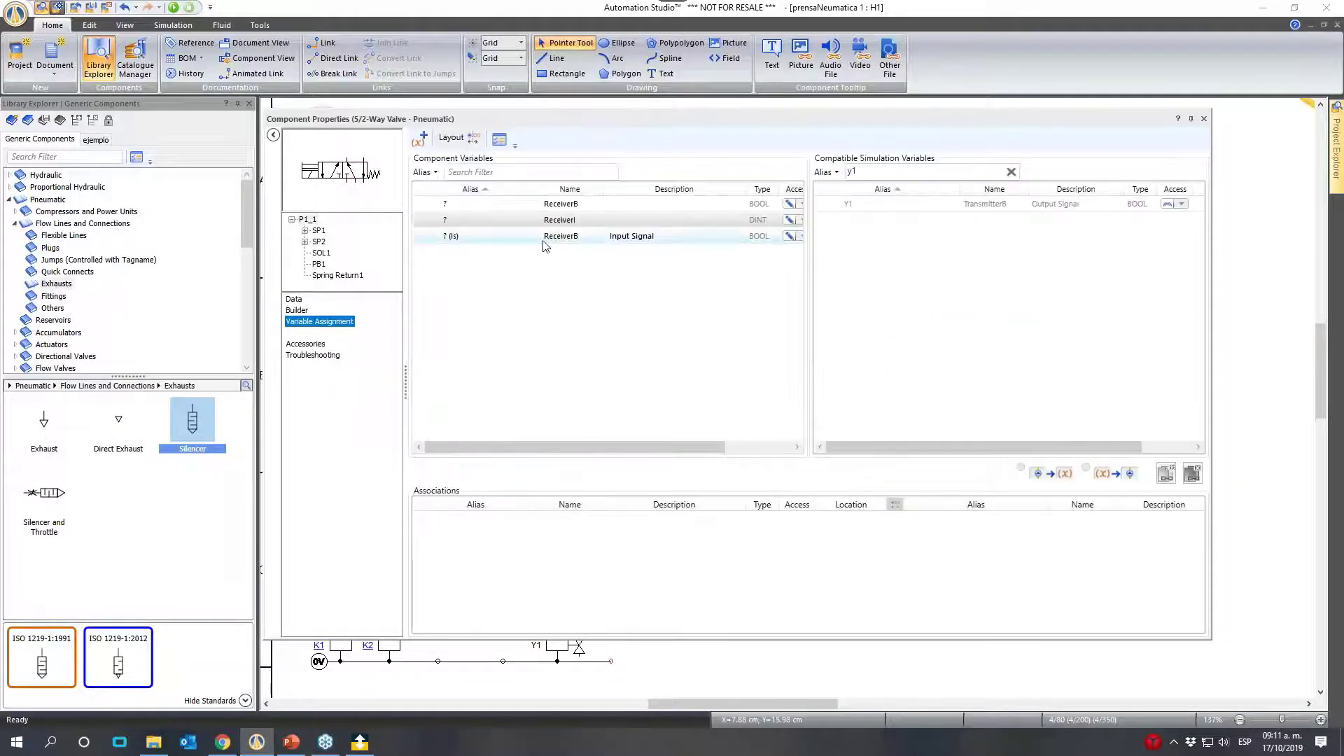
left_click(562, 238)
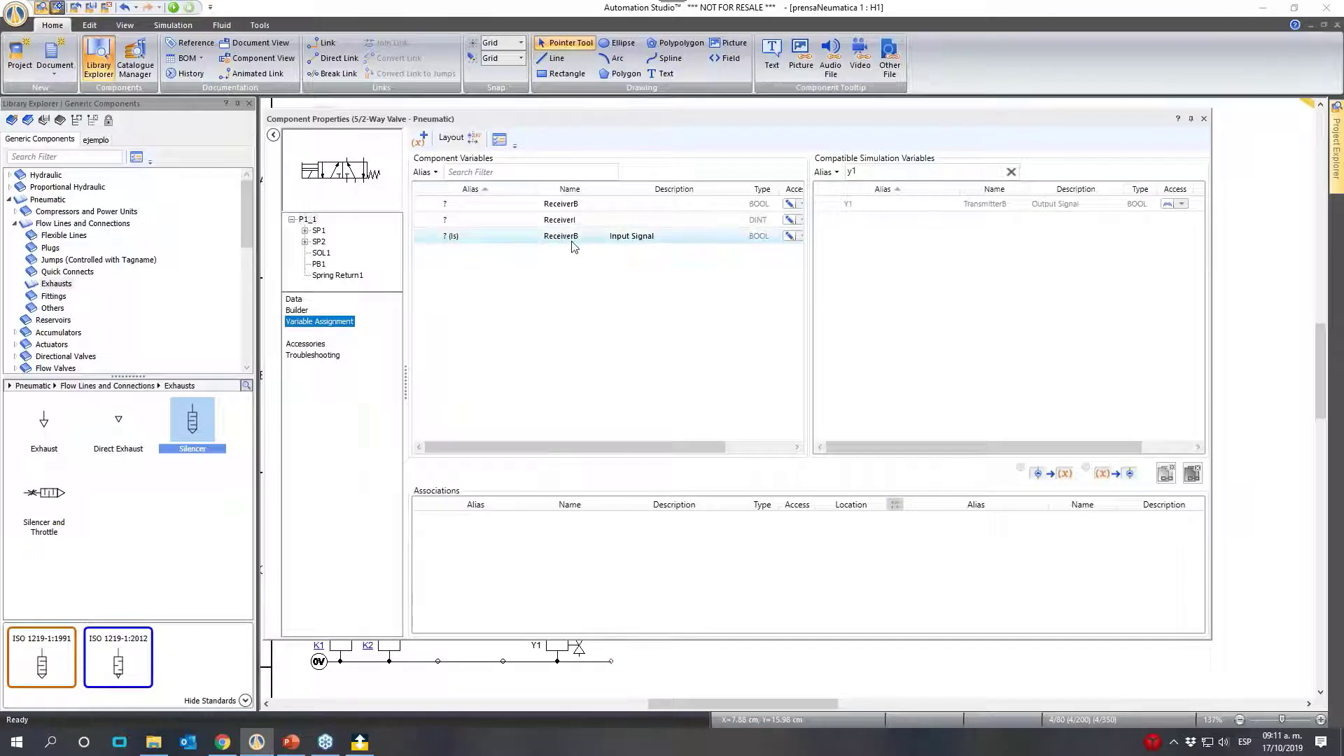
left_click(903, 205)
left_click(1165, 474)
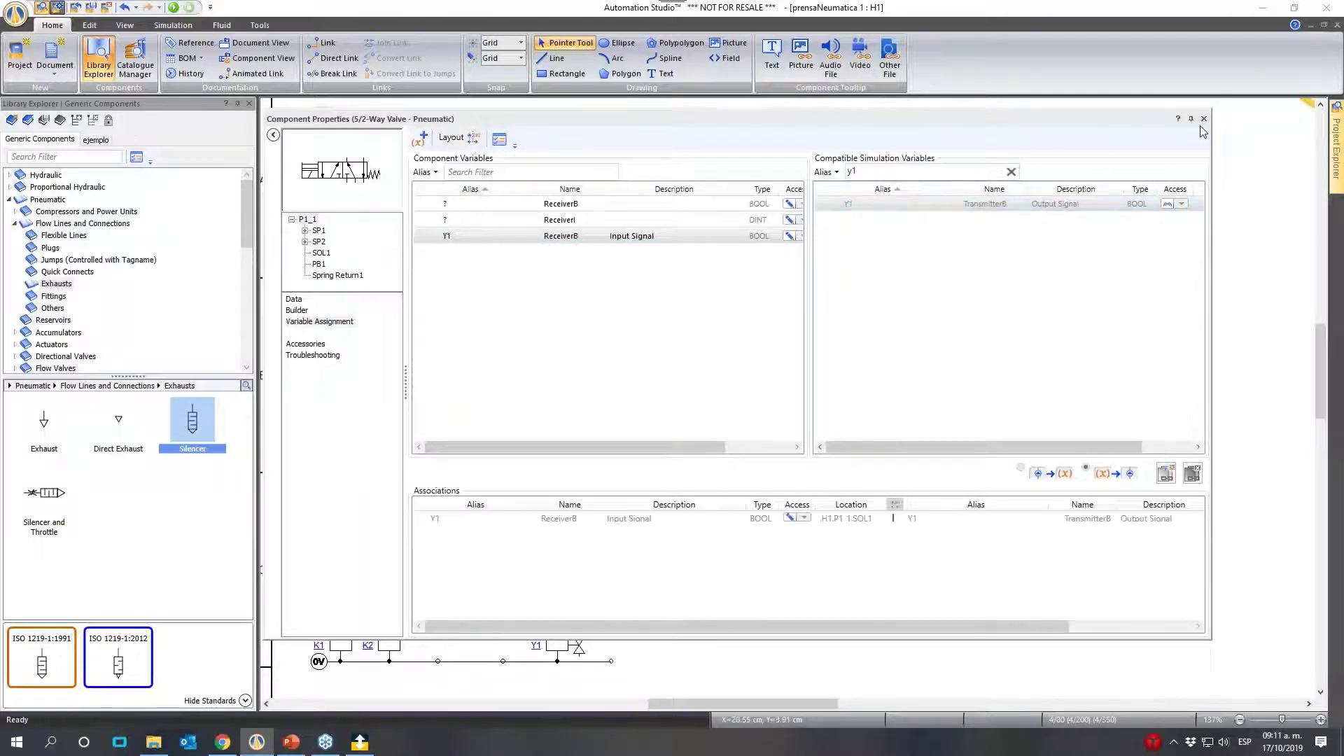
left_click(1203, 119)
left_click(369, 317)
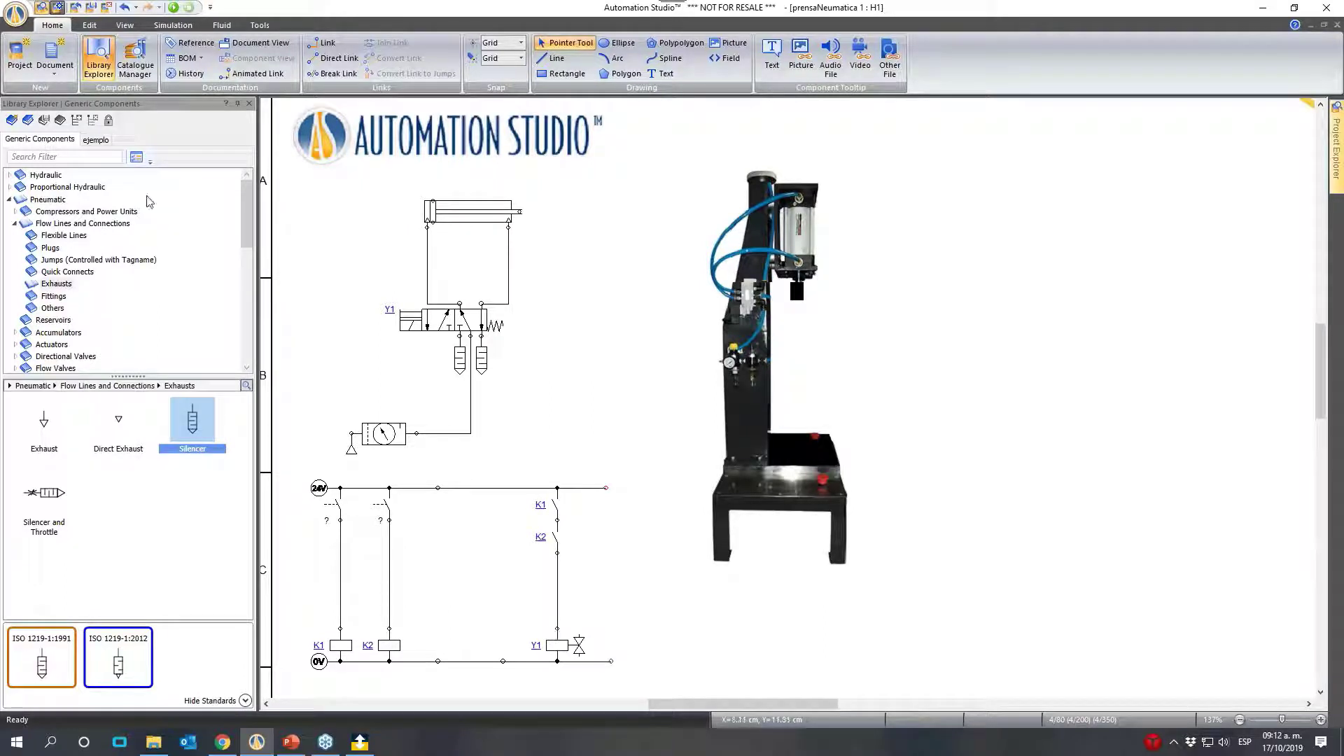
- Open the Momentary Push-Buttons group in the HMI and Control Panels library, under Control and Buttons
left_click(9, 200)
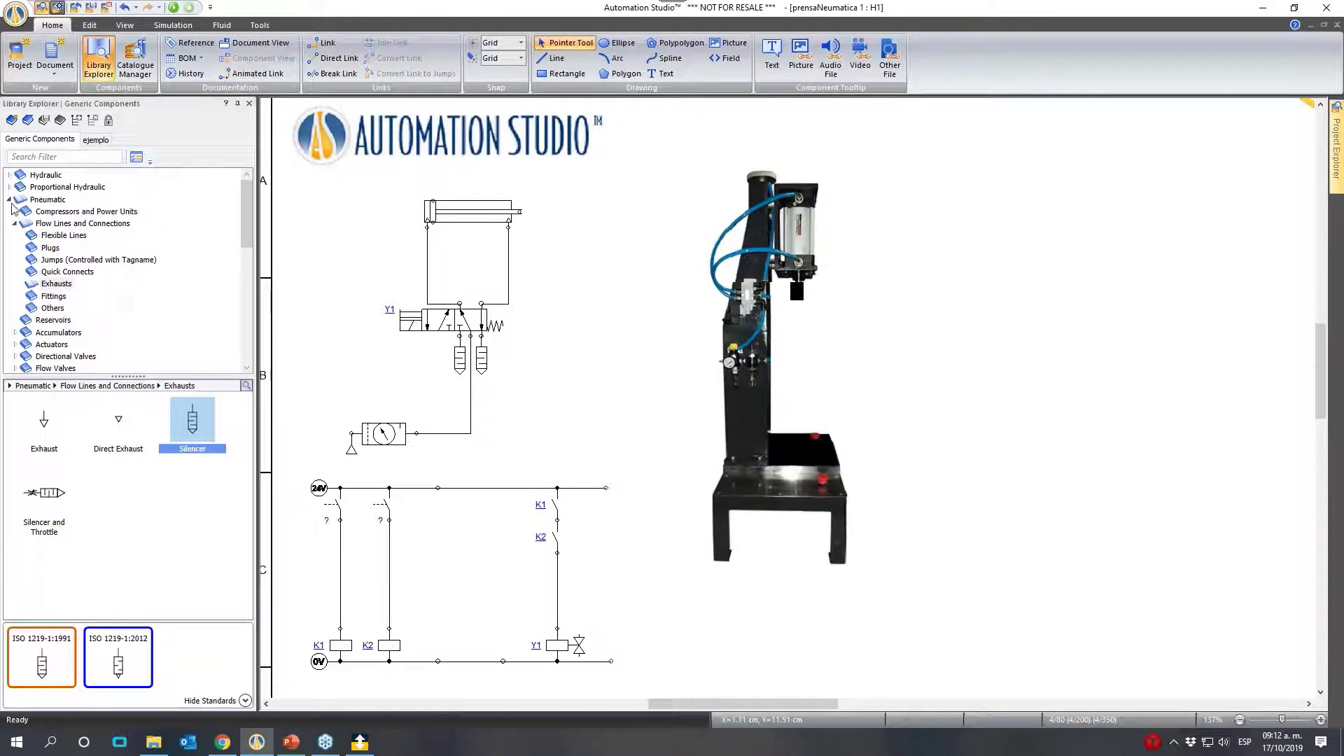
scroll(11, 361, "down", 1)
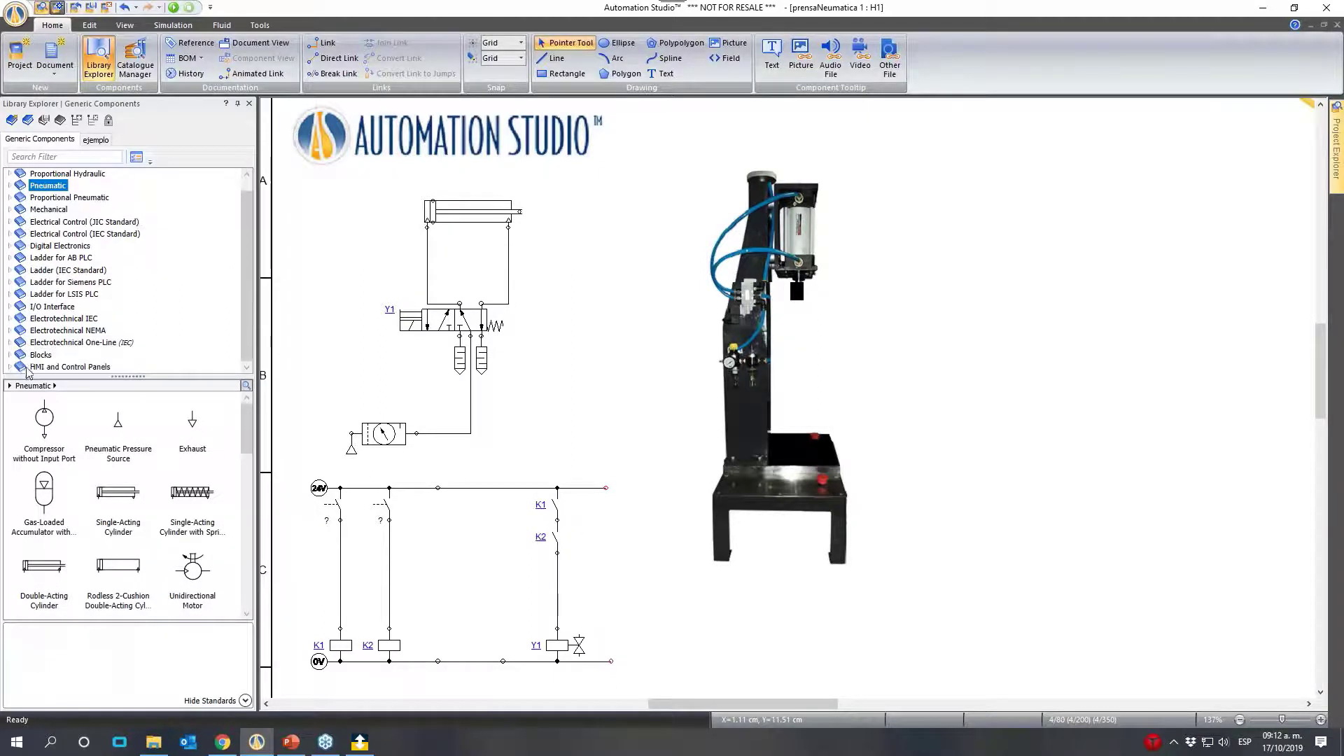
left_click(10, 367)
scroll(53, 370, "down", 1)
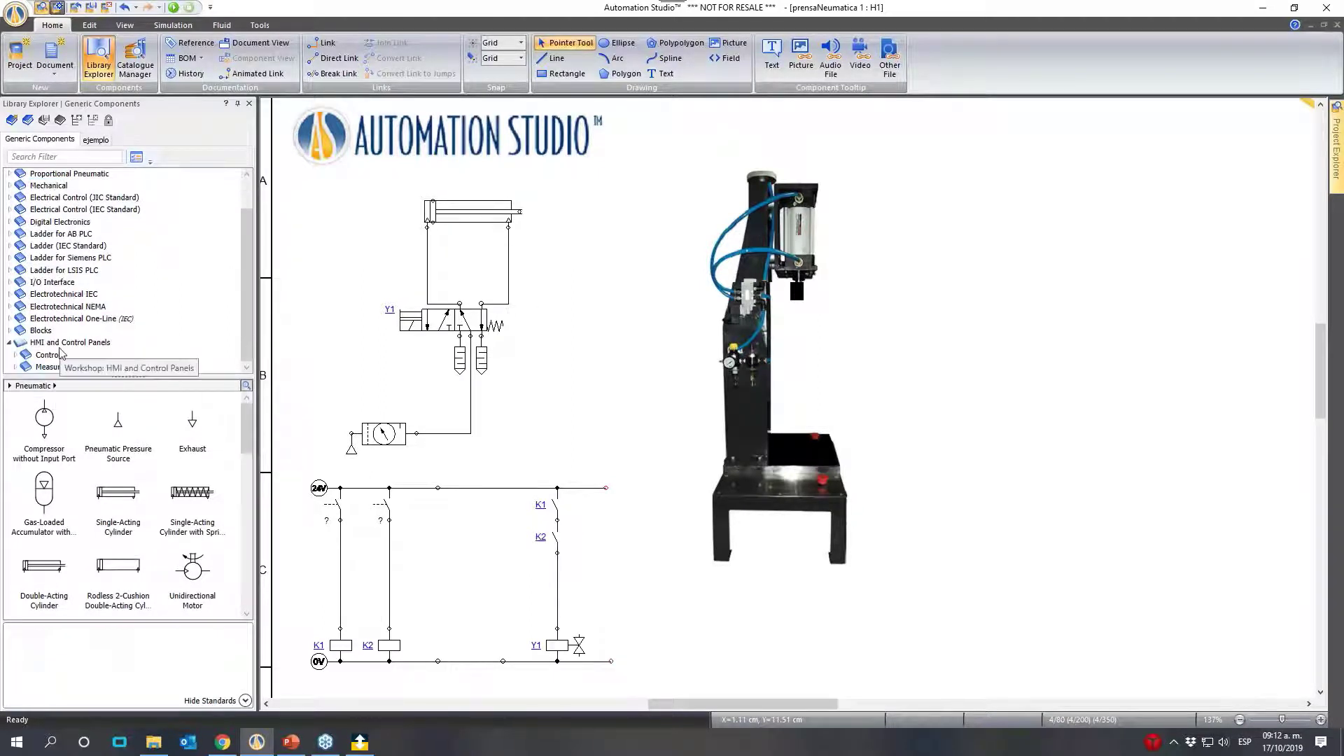
left_click(69, 343)
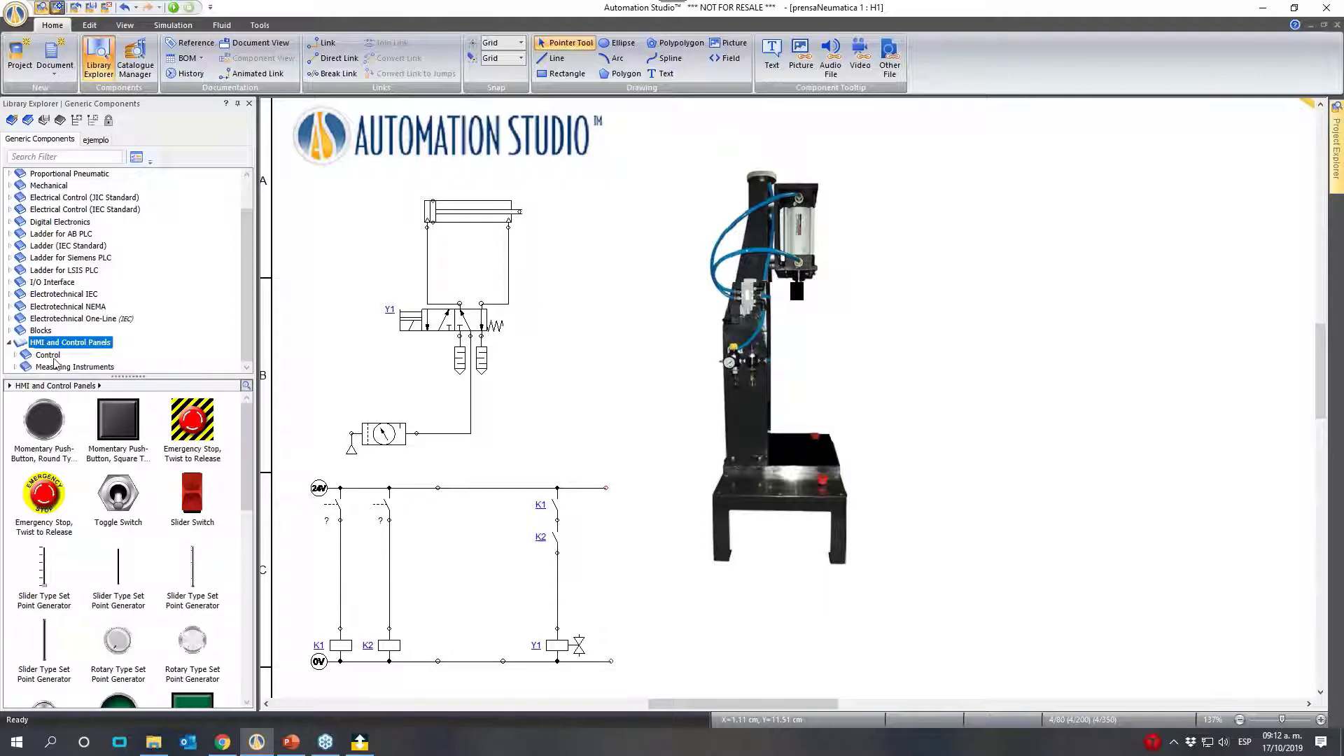
double_click(49, 356)
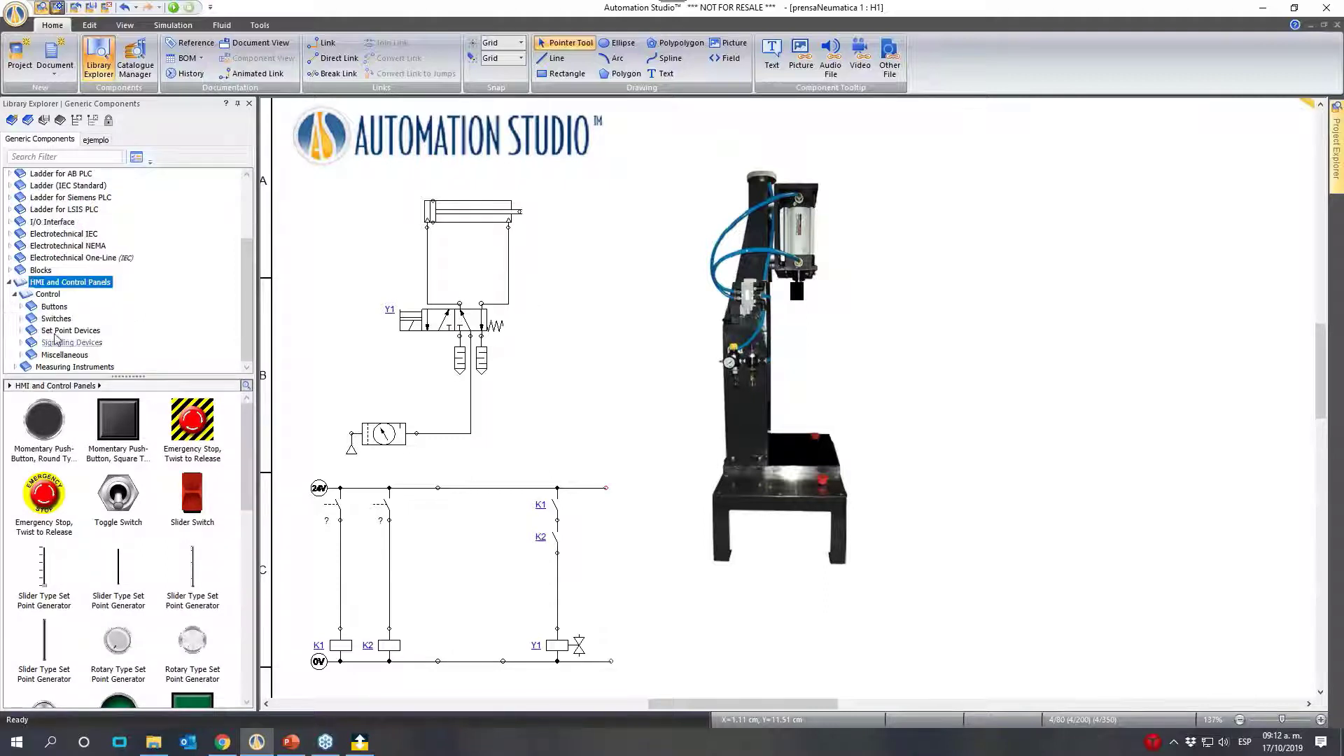
left_click(55, 308)
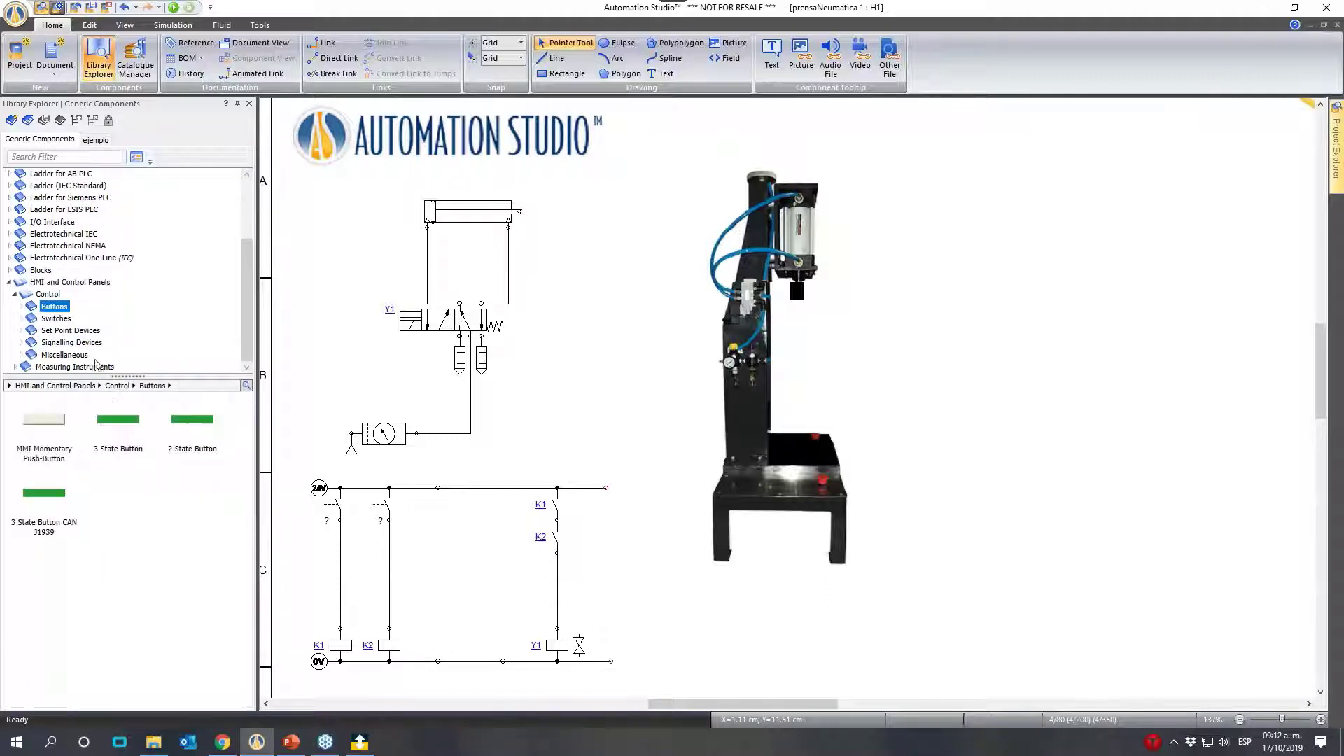
left_click(22, 308)
left_click(75, 319)
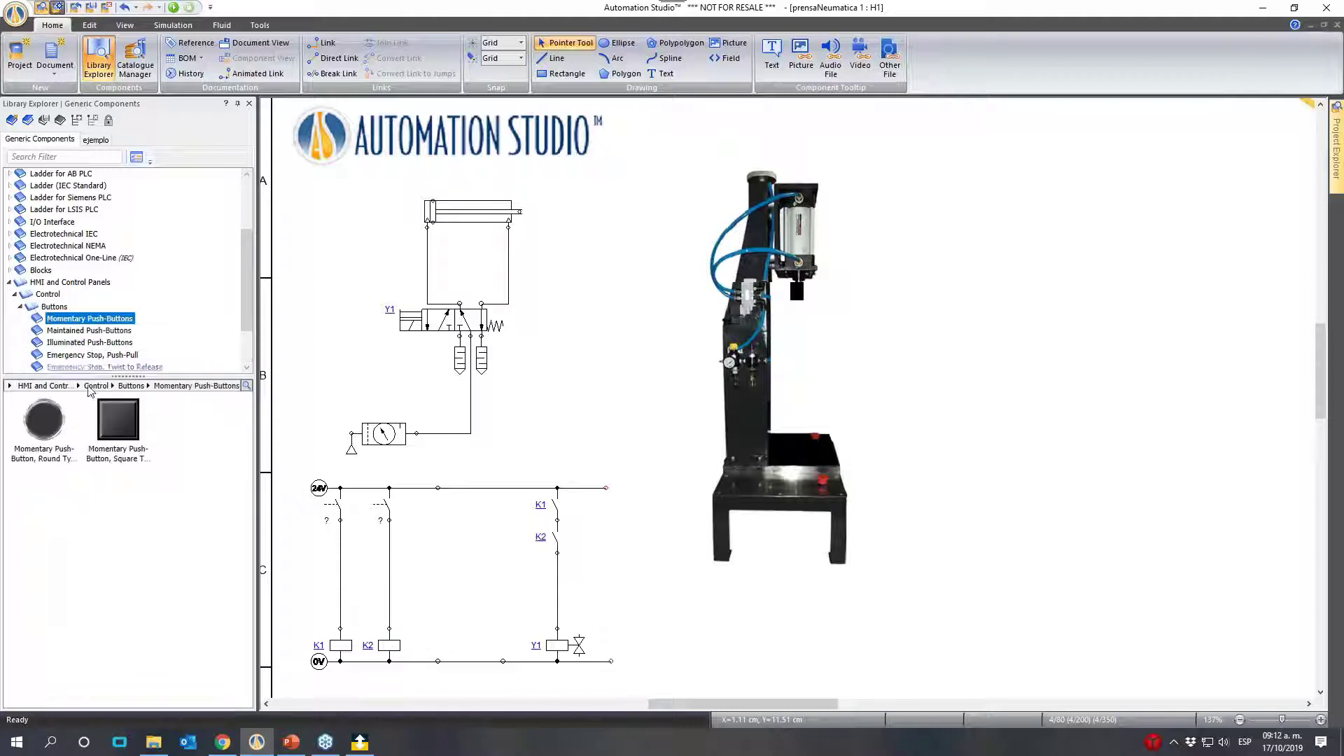
- Place two round momentary push-buttons, one above the other beside the press picture, with the aliases b1 and b2
left_click_drag(43, 419, 915, 262)
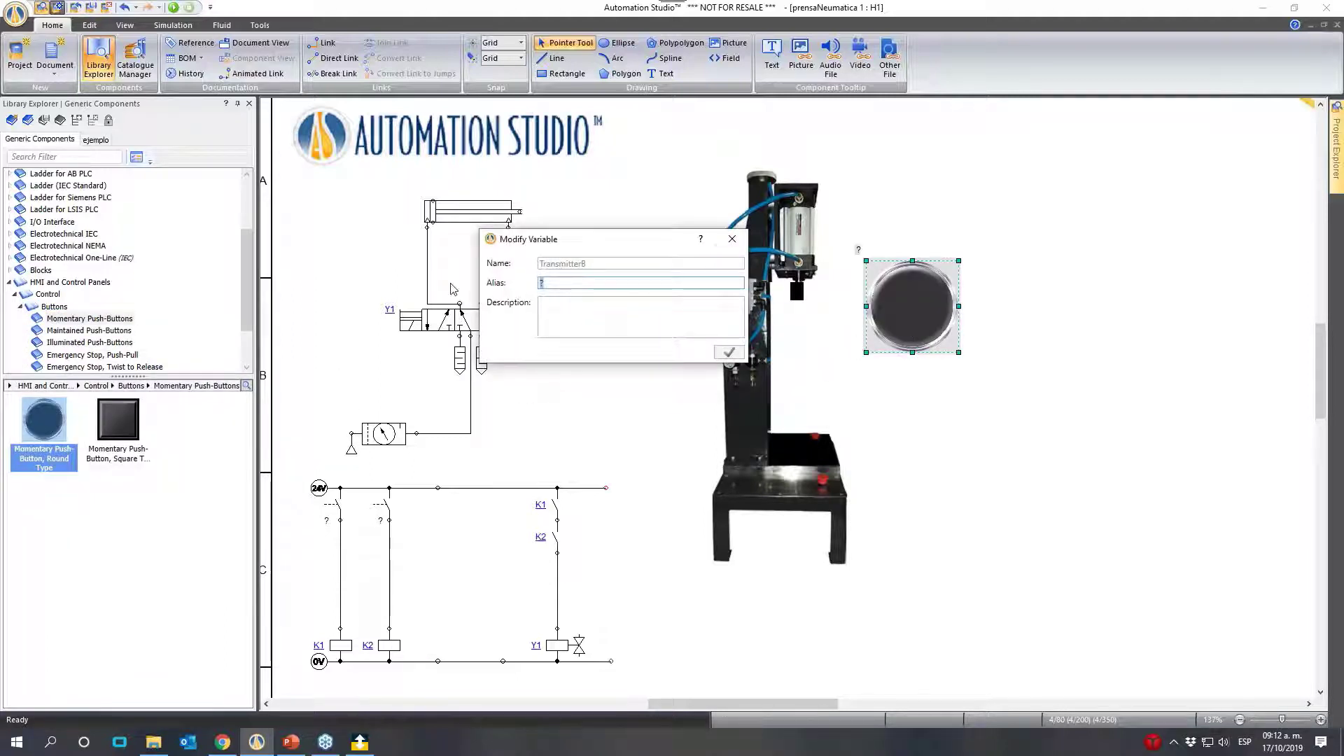
type("b1")
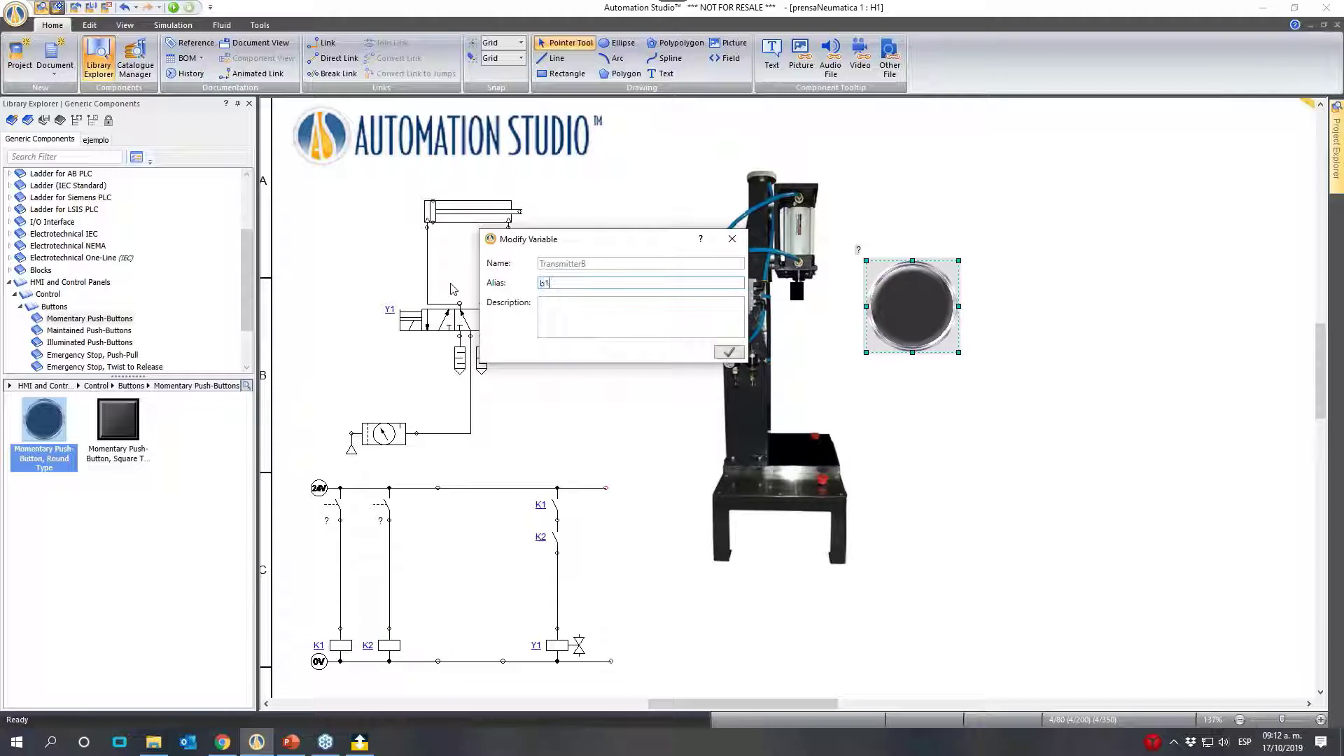
left_click(729, 352)
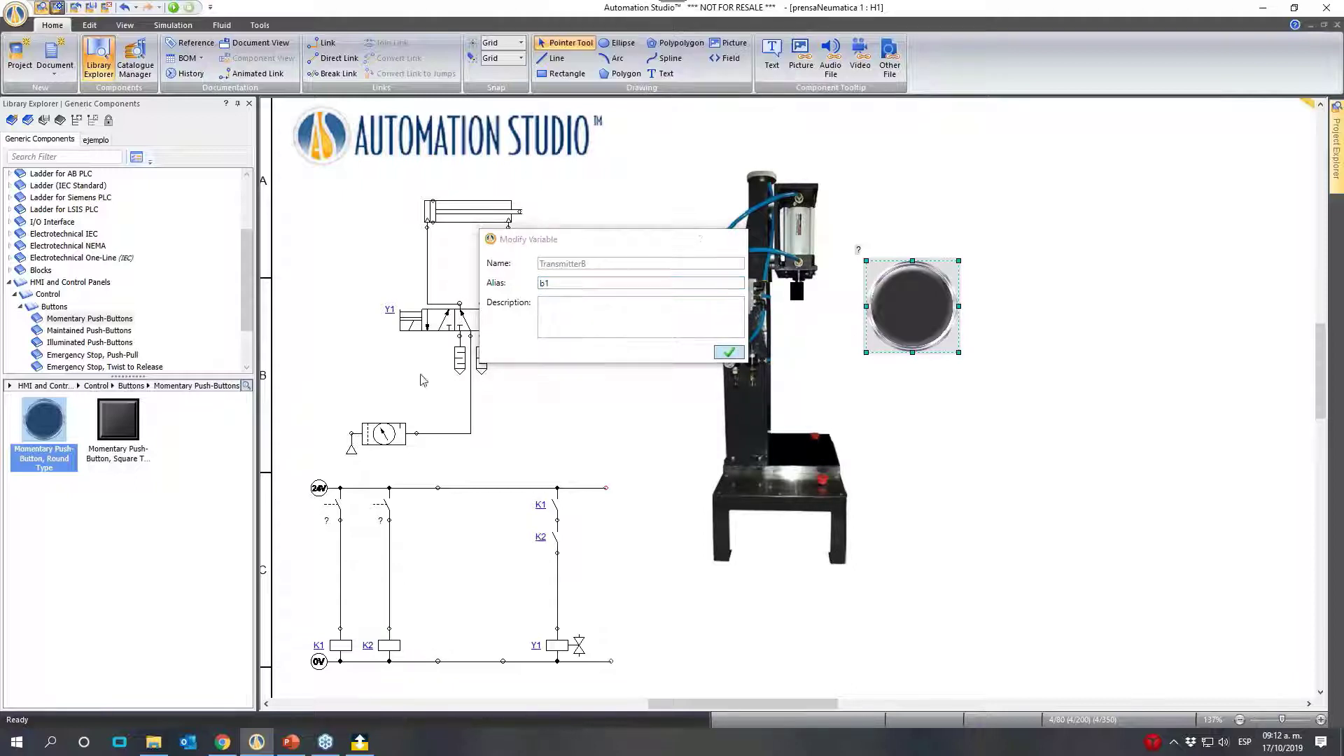
left_click_drag(39, 425, 914, 434)
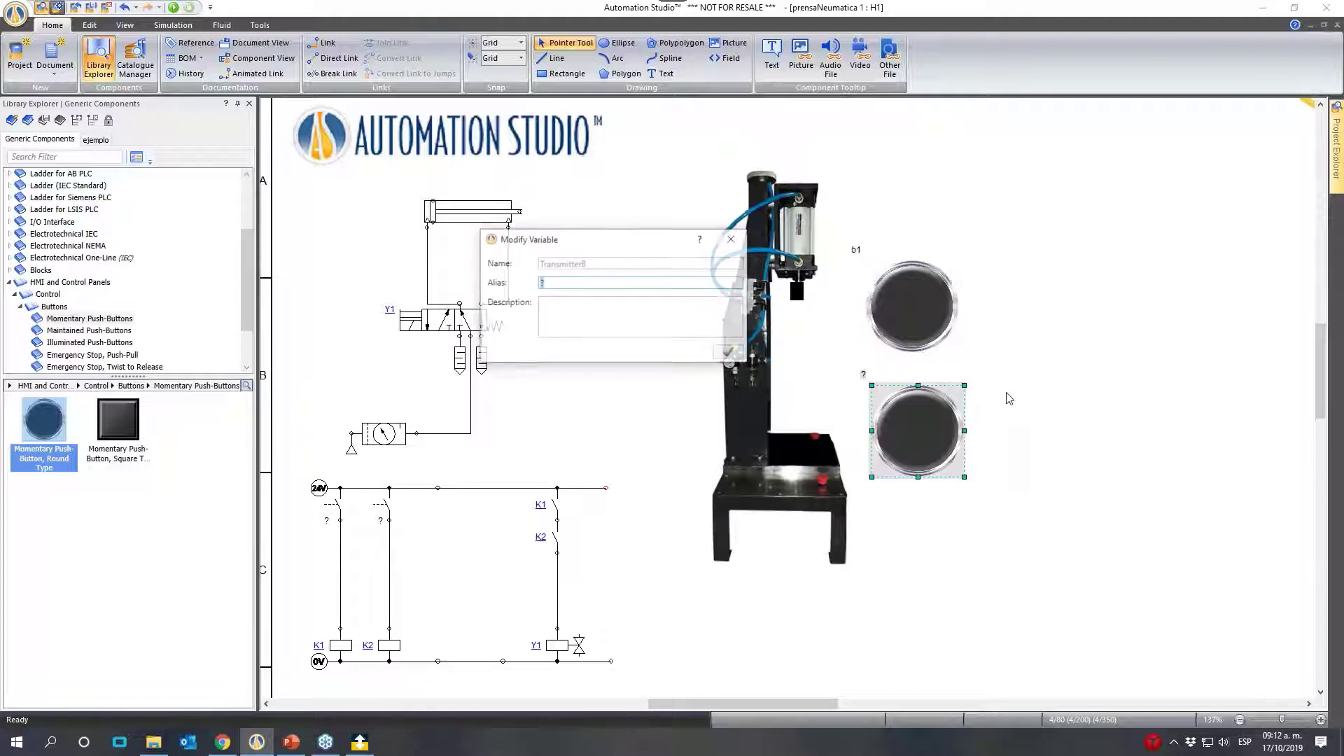
type("b2")
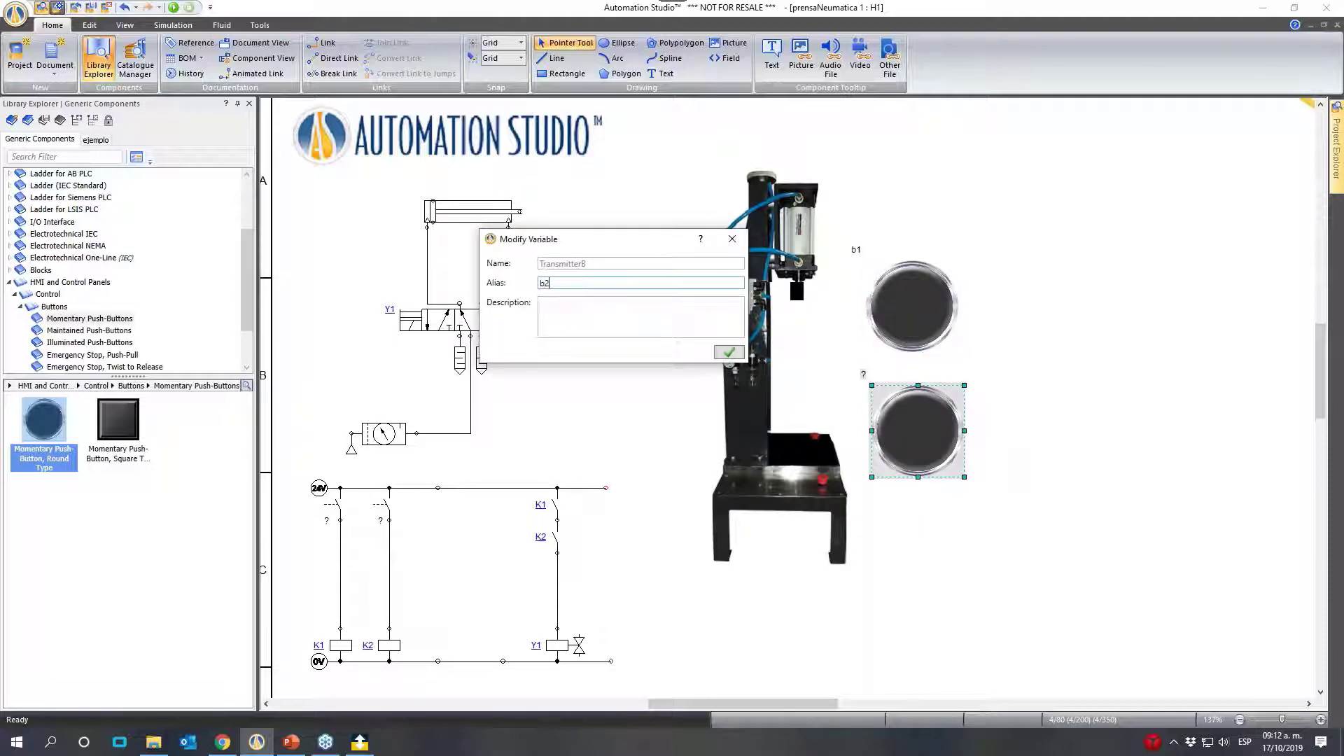
left_click(739, 354)
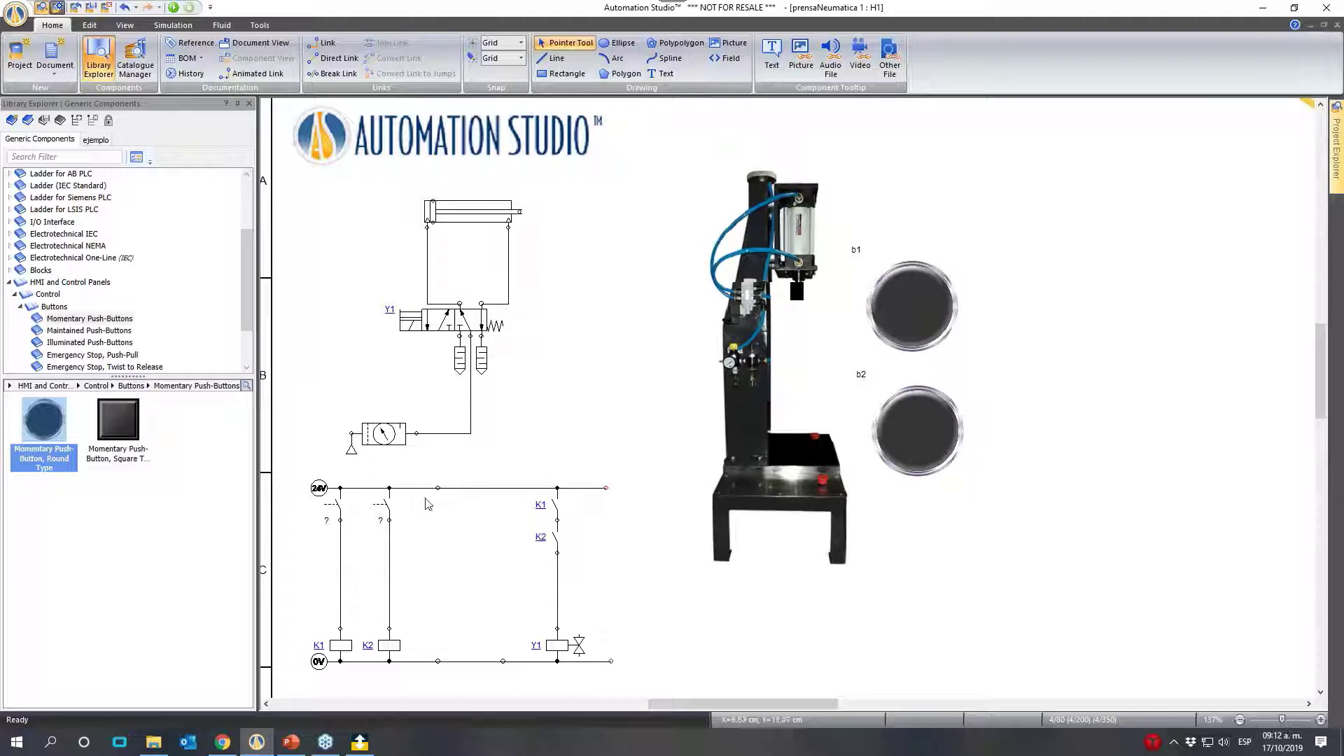
- Open the variable assignment of the push-button contact above coil K1 and filter the compatible simulation variables by the alias "b"
left_click_drag(328, 512, 343, 513)
left_click(343, 512)
double_click(343, 512)
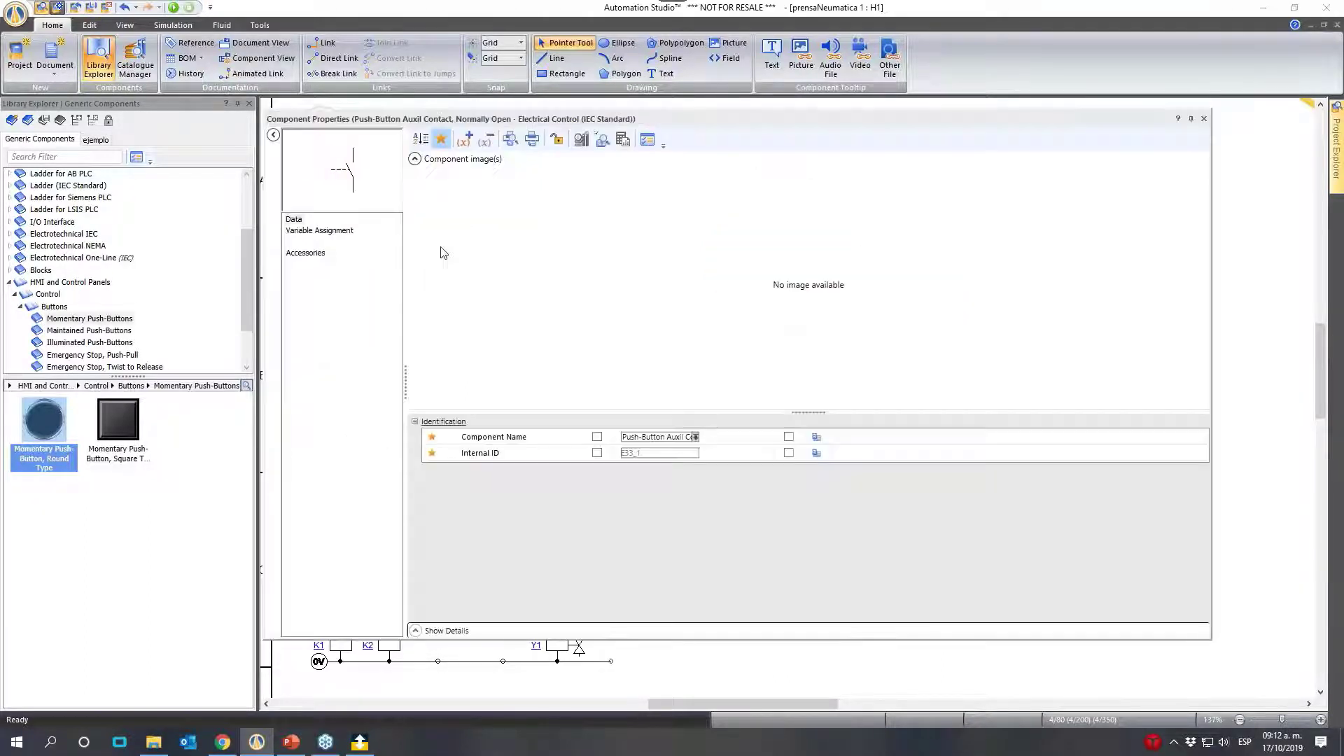
left_click(324, 231)
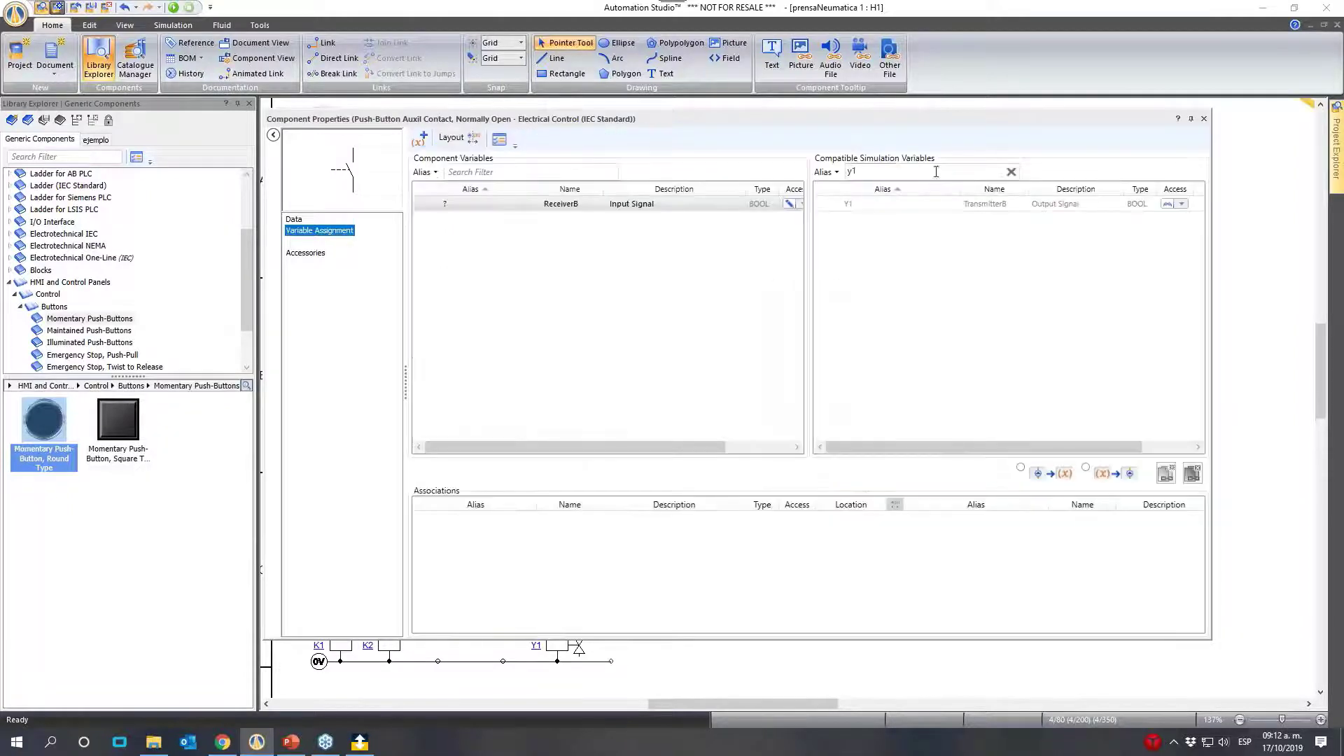
left_click(912, 172)
type("y1")
key("BackSpace")
key("BackSpace")
type("b")
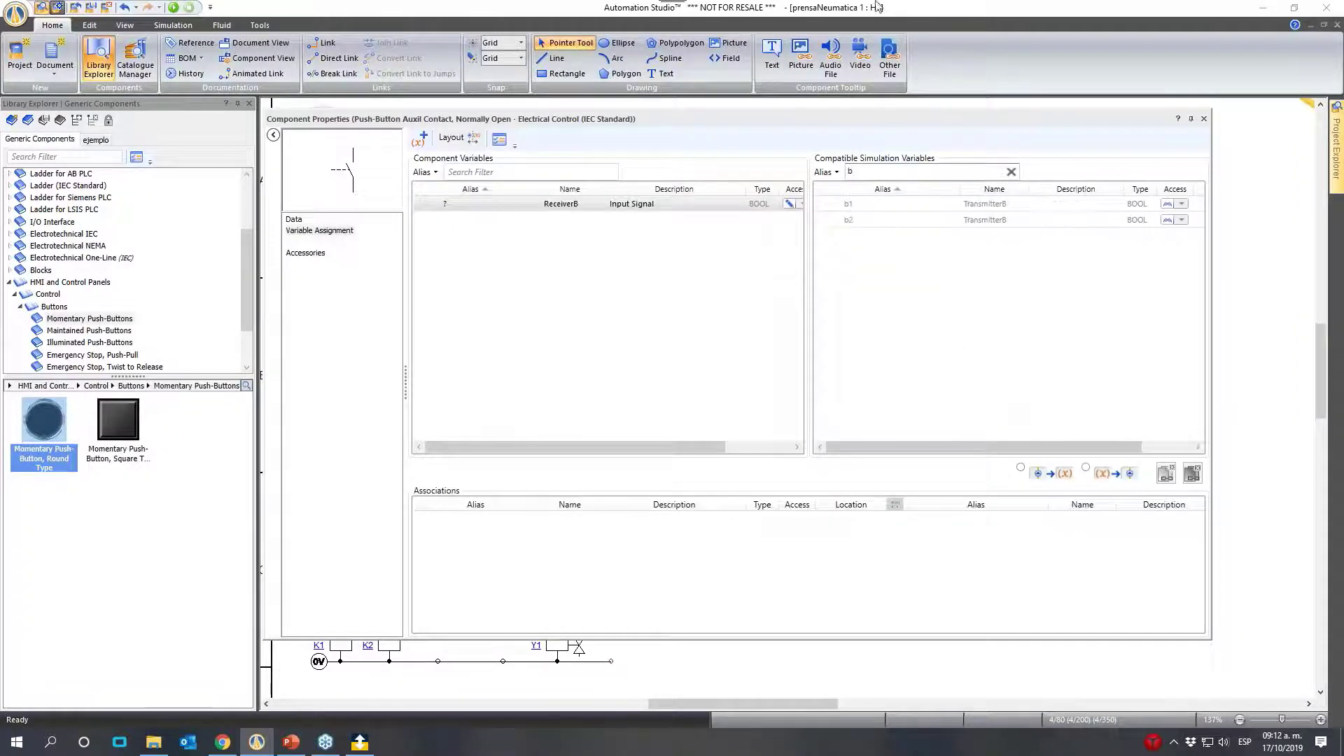
- Link the K1 branch contact's Input Signal to panel button b1's variable and close the contact's properties
left_click(980, 204)
left_click(1168, 476)
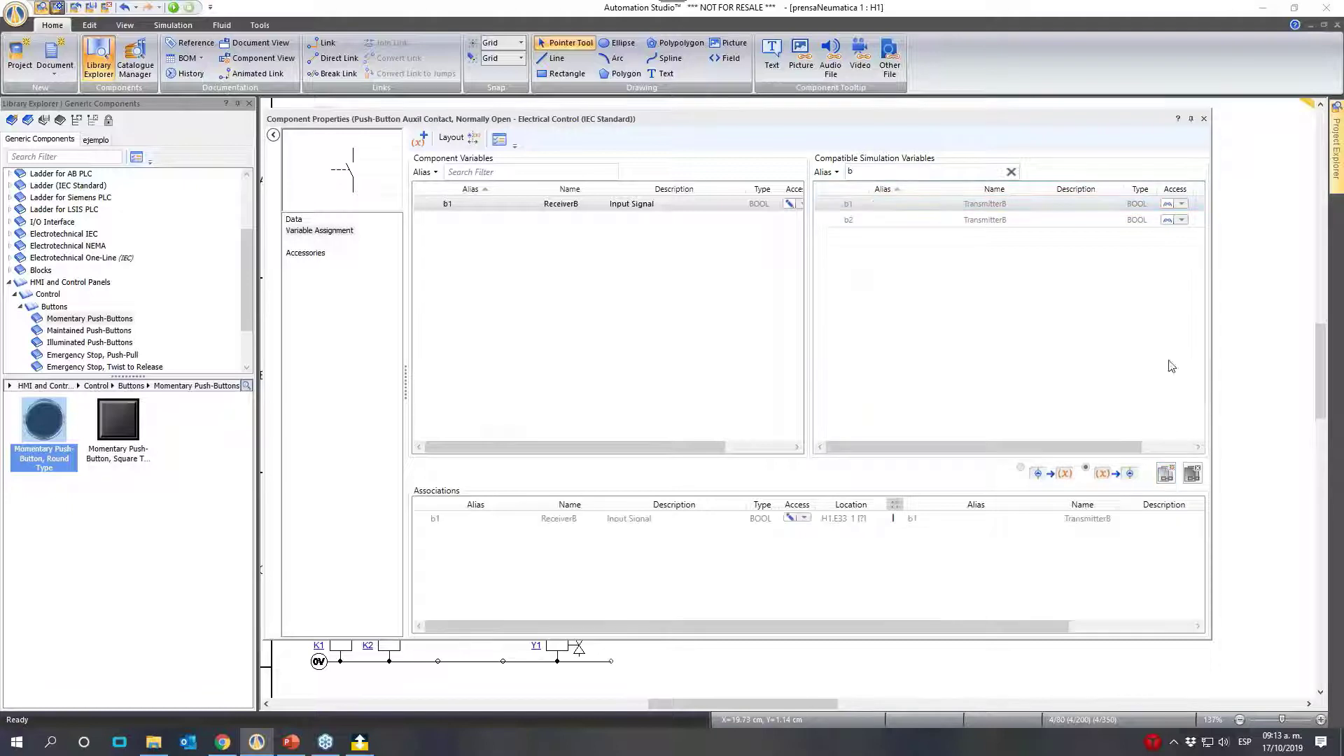
left_click(1204, 119)
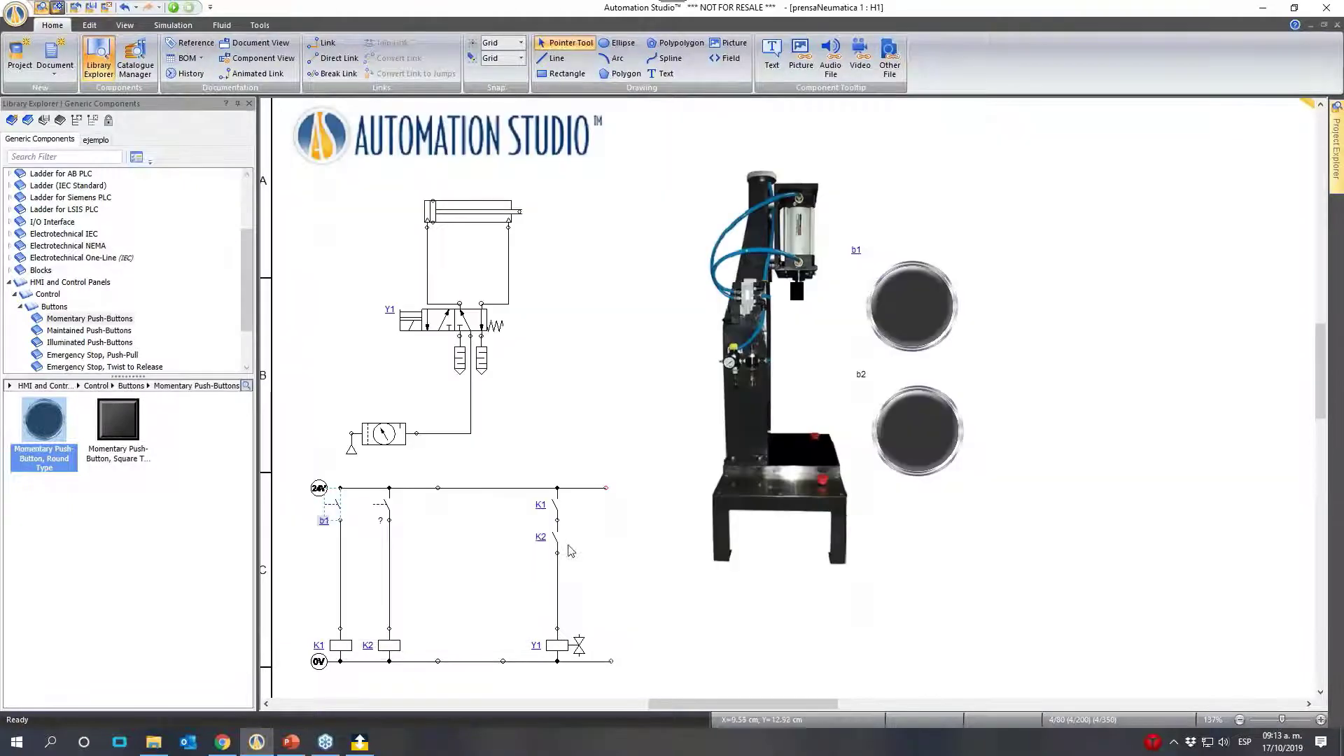
- Link the K2 branch contact's Input Signal to b2's variable and move panel button b2 beside b1
double_click(387, 504)
left_click(844, 221)
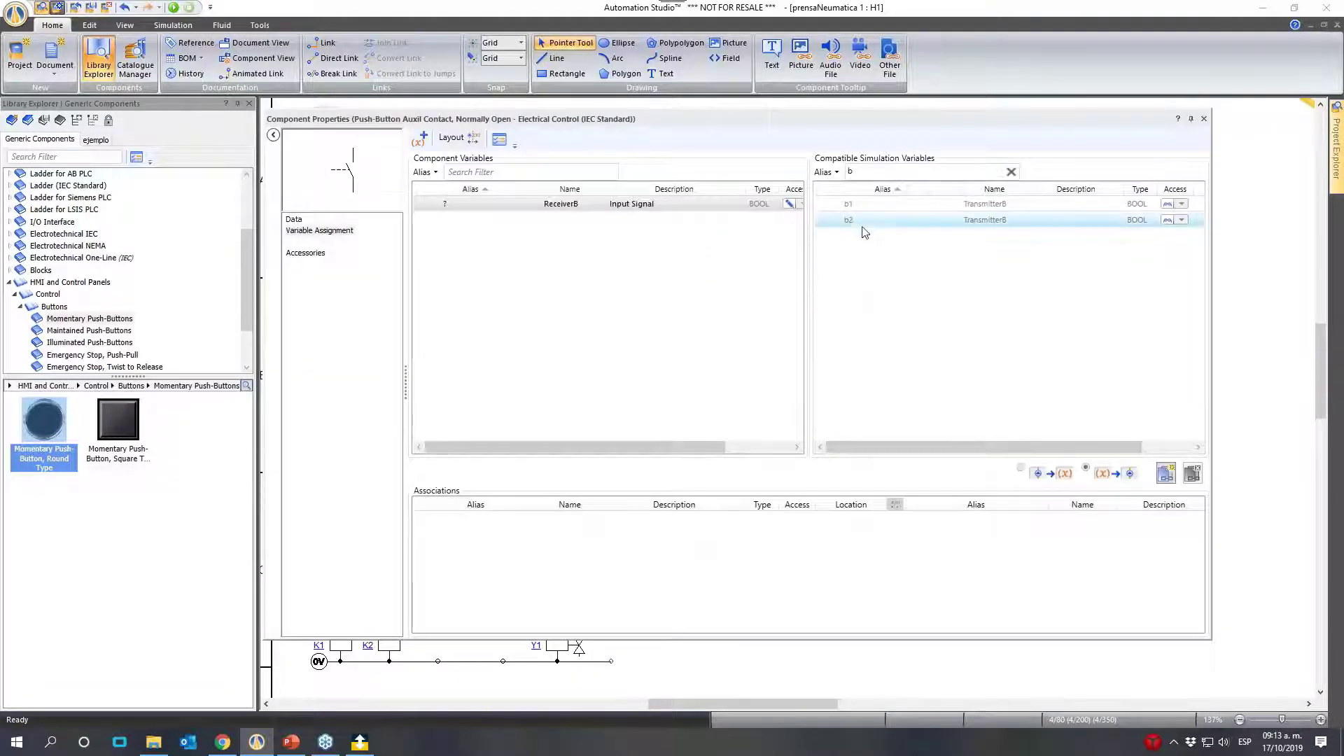
left_click(1168, 476)
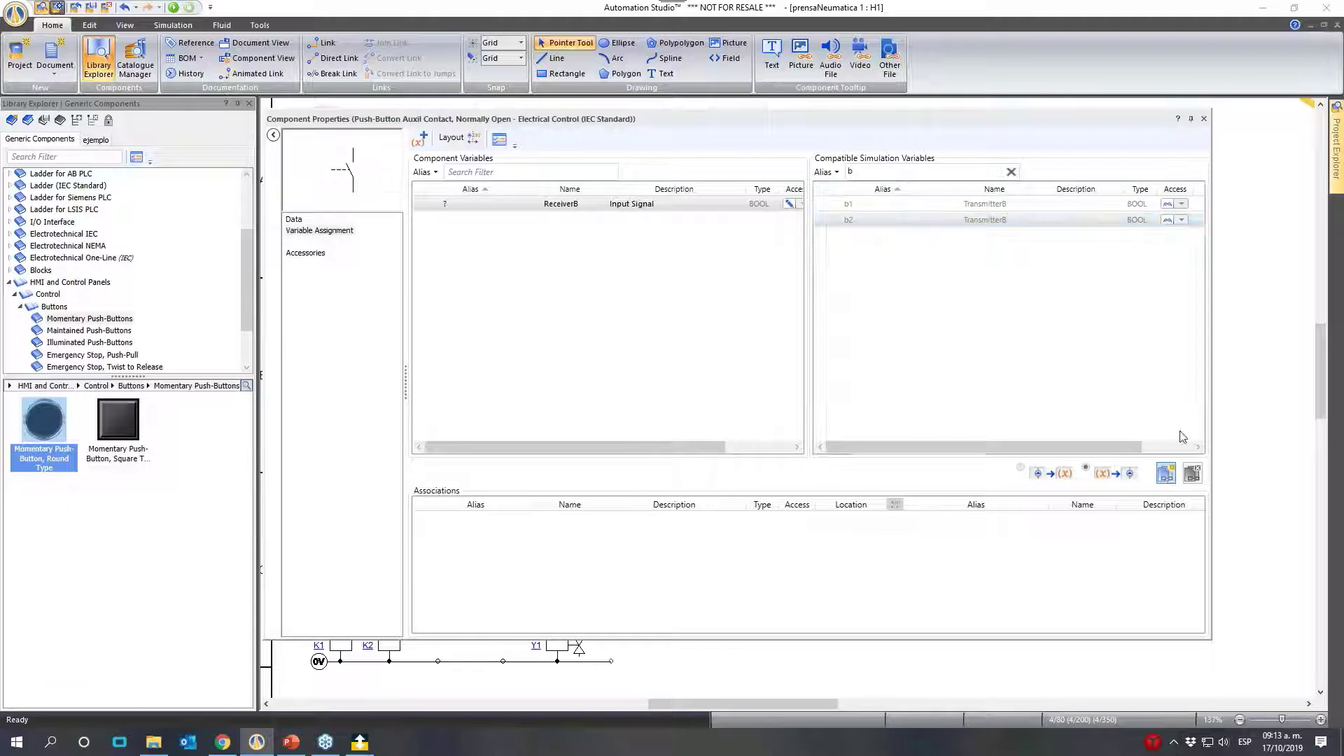
left_click(1205, 119)
left_click_drag(919, 429, 1062, 307)
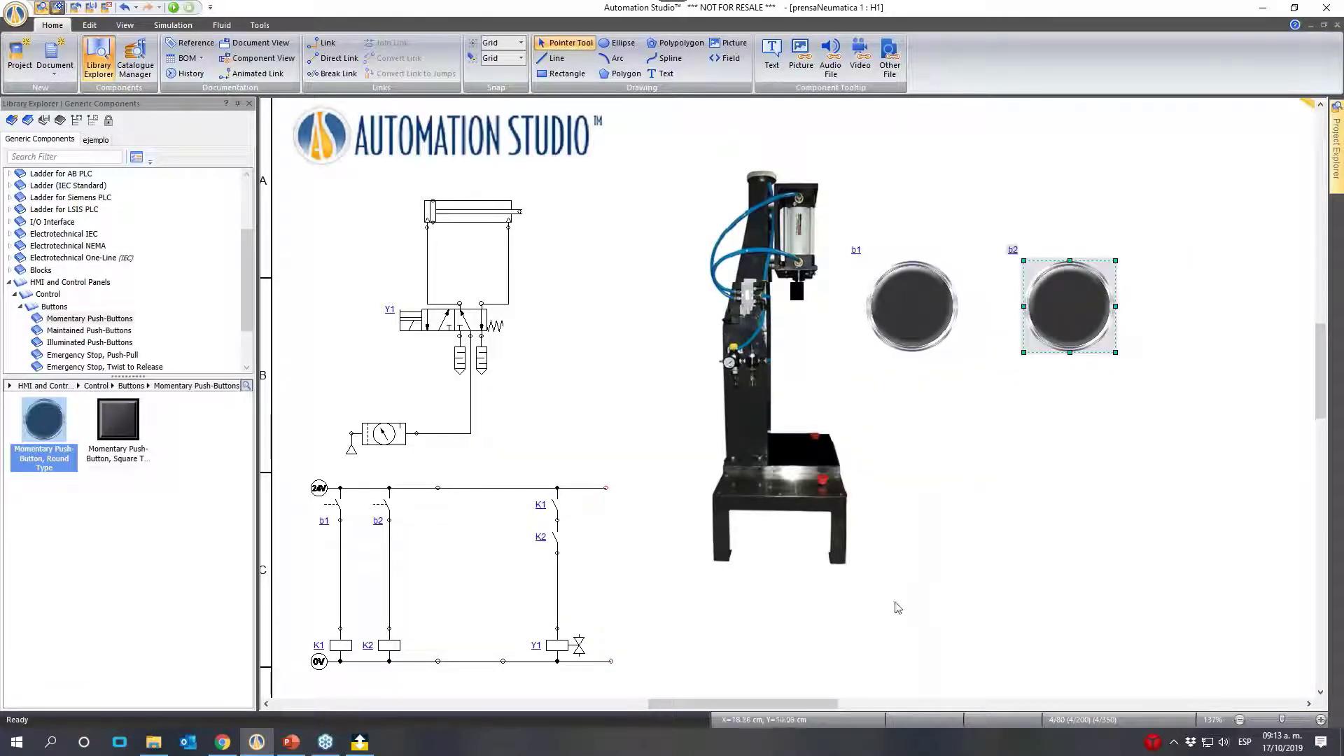
- Start the simulation and test the press by actuating panel button b1 together with b2
left_click(175, 8)
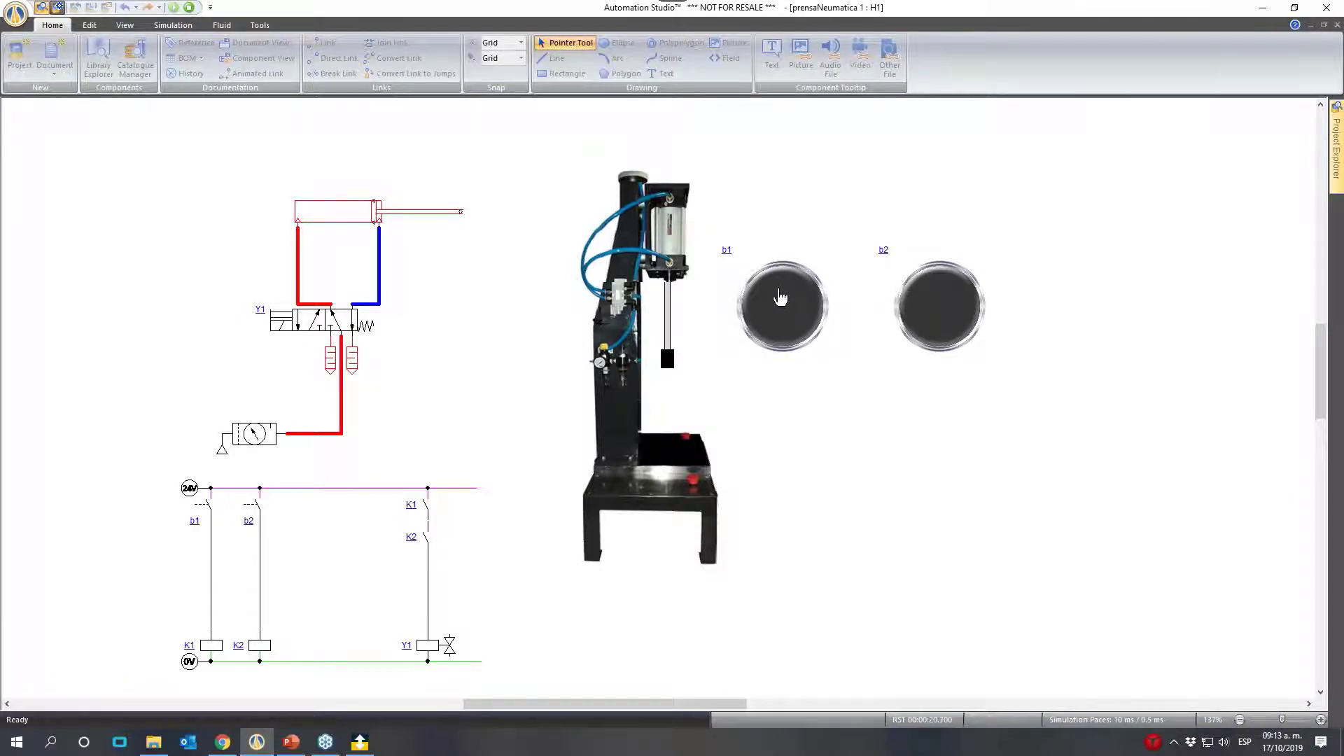
left_click(780, 295)
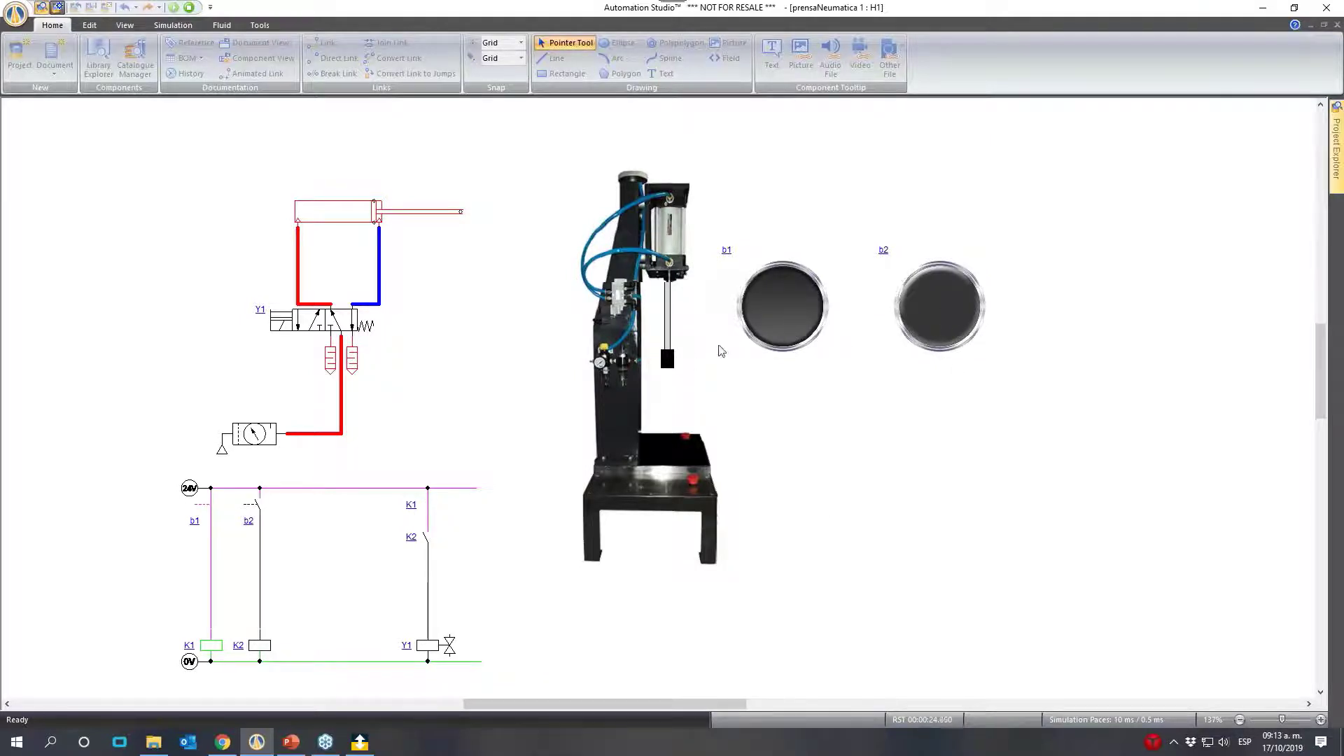
left_click(955, 312)
left_click(938, 319)
left_click(938, 319)
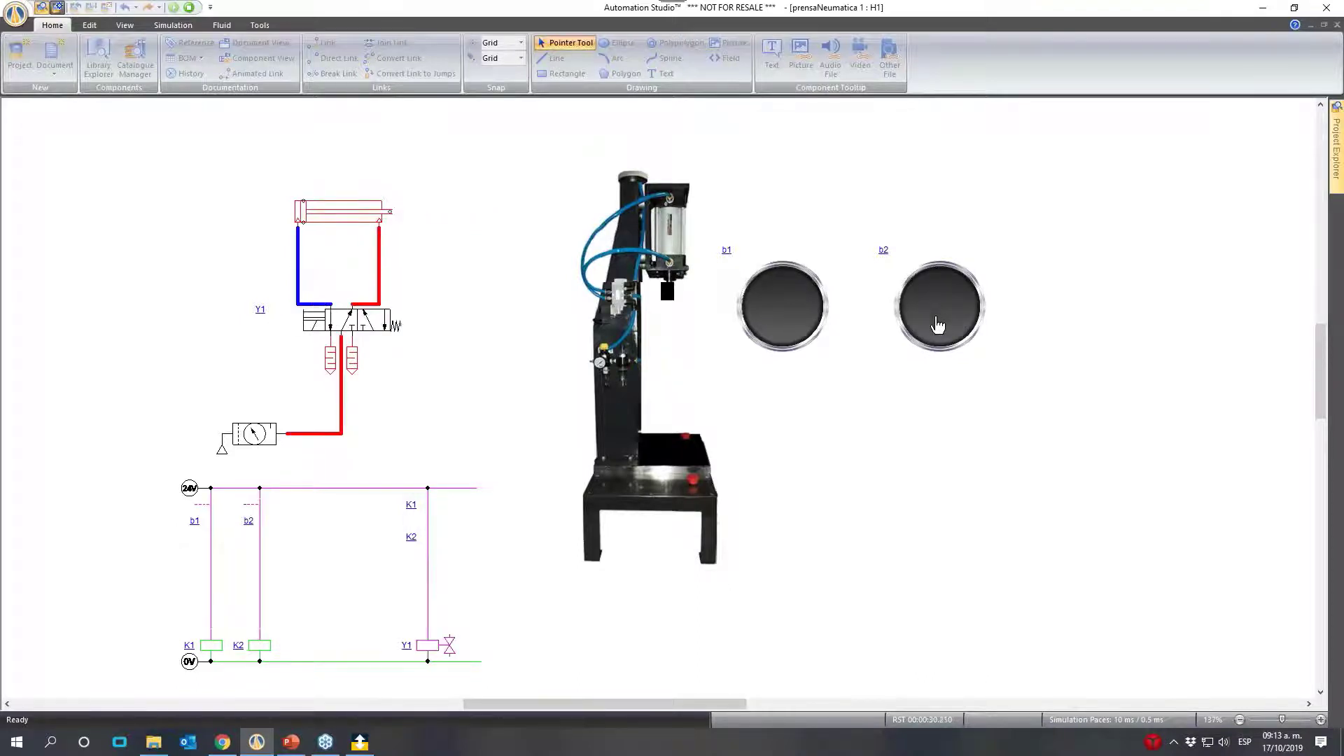
- Switch b2 off and on repeatedly with b1 held active to cycle the cylinder, and stop the simulation
left_click(938, 323)
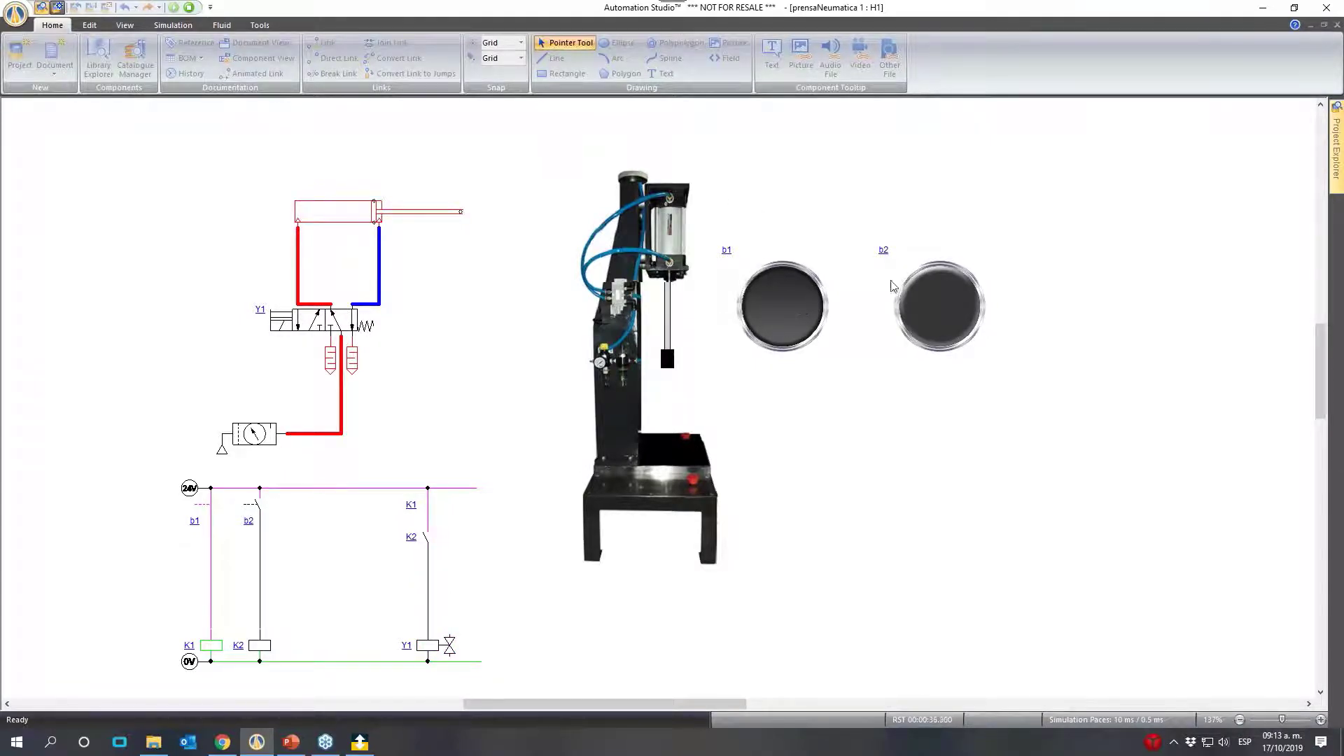
left_click(939, 307)
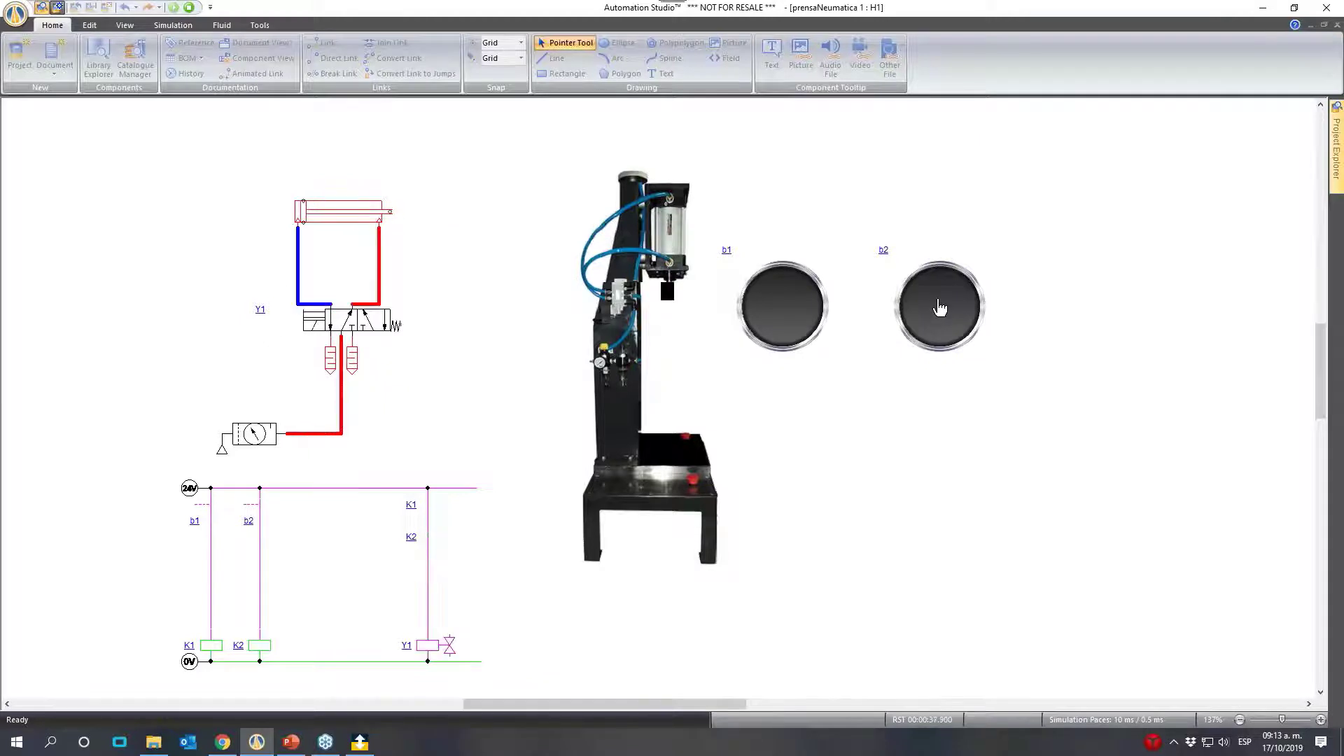
left_click(939, 308)
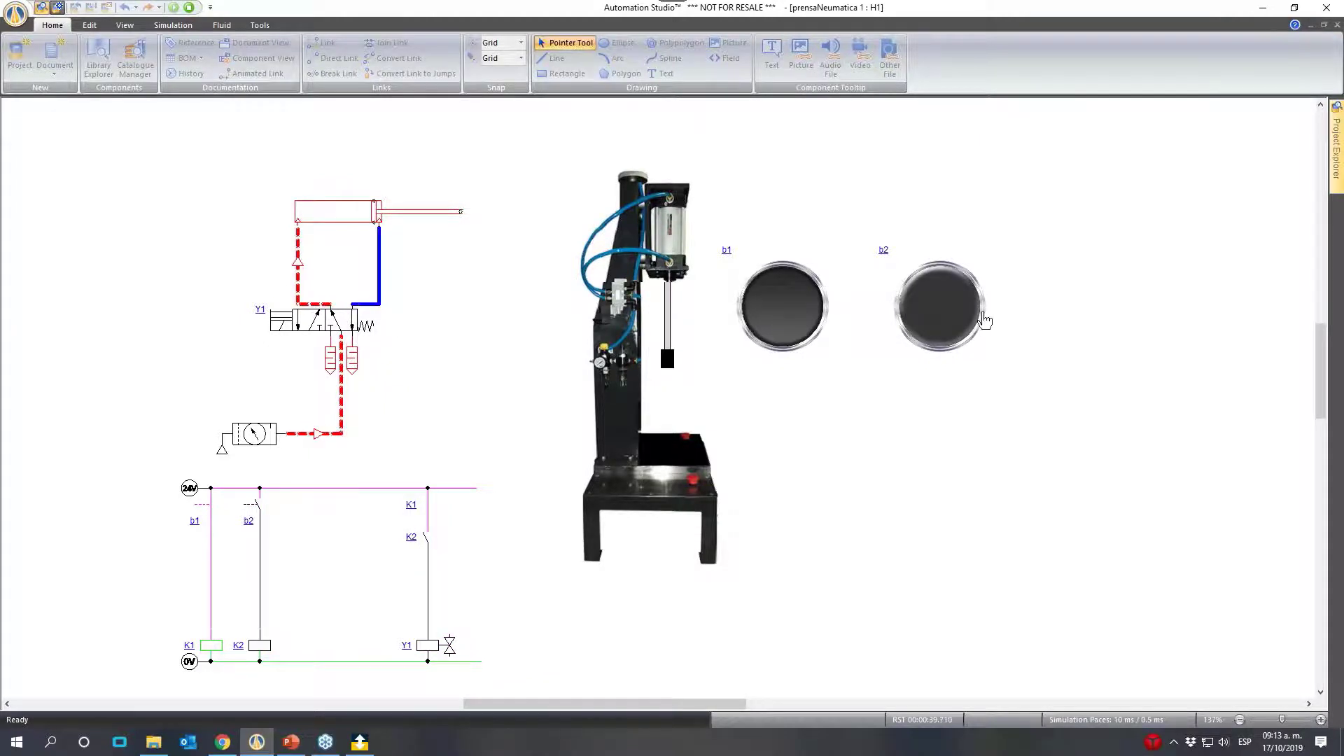
left_click(955, 310)
left_click(955, 310)
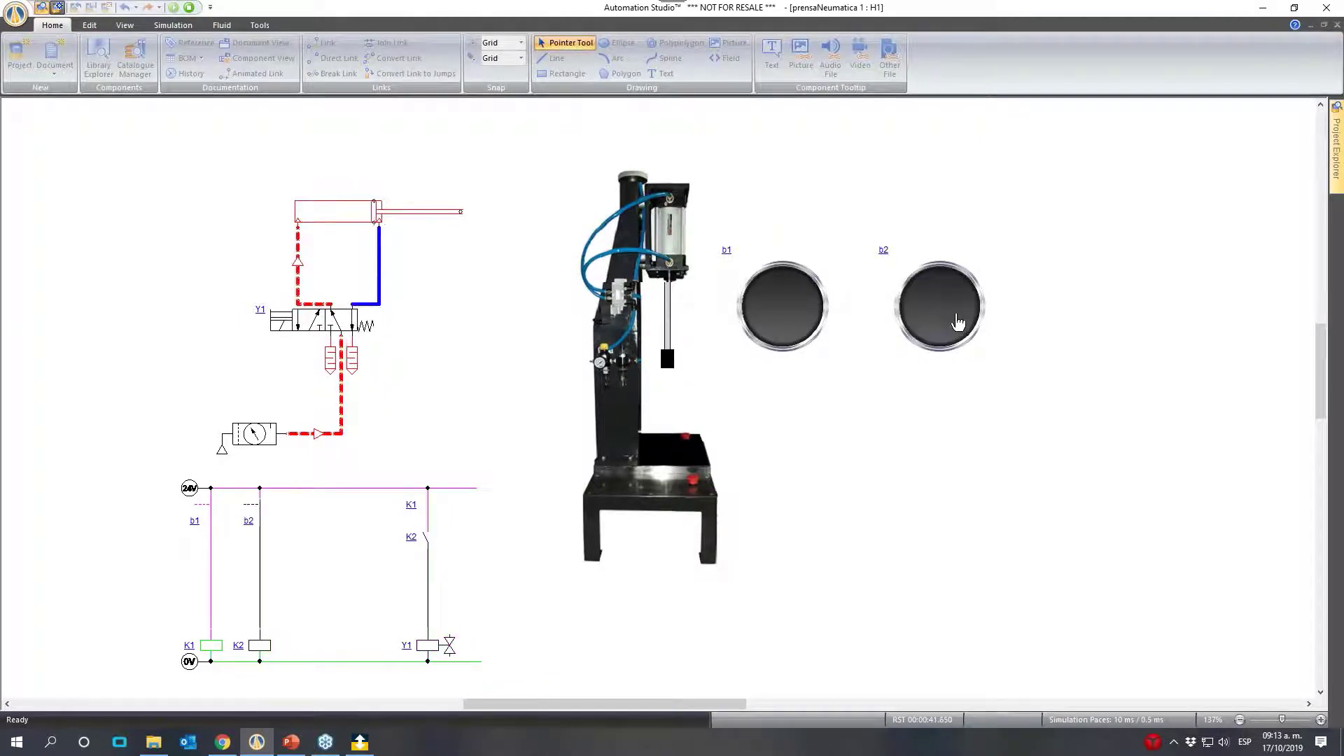
left_click(958, 315)
left_click(958, 315)
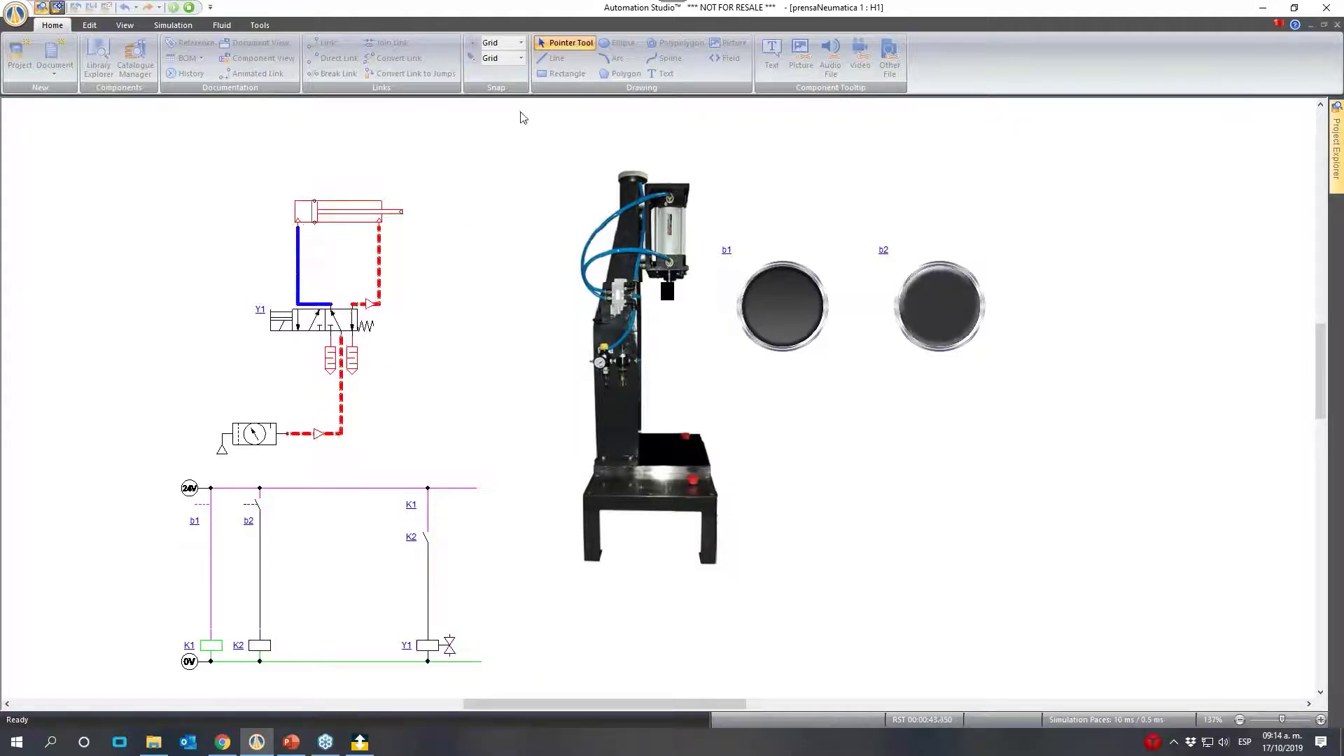
left_click(189, 7)
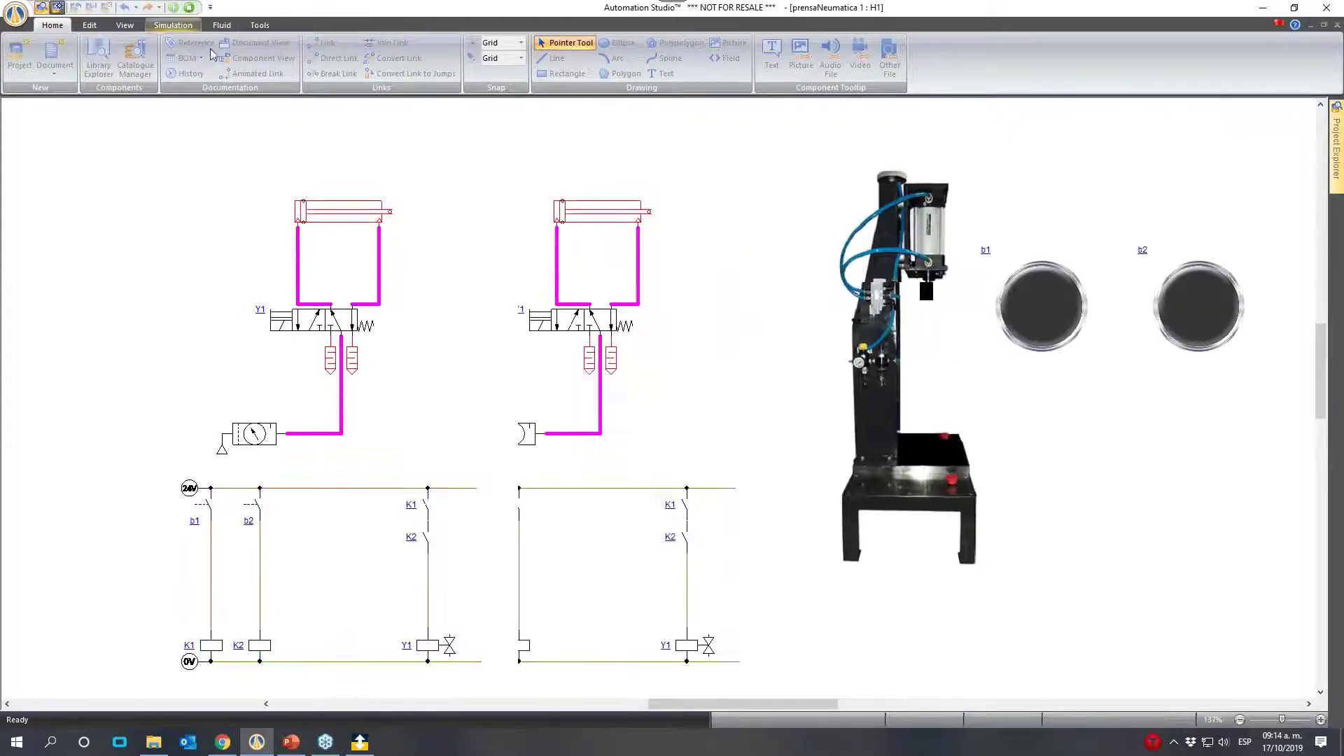
- In the 5/2-way valve's Builder, replace the spring-side position's spool with the one combining a downward arrow and a circle-marked diagonal path
double_click(470, 323)
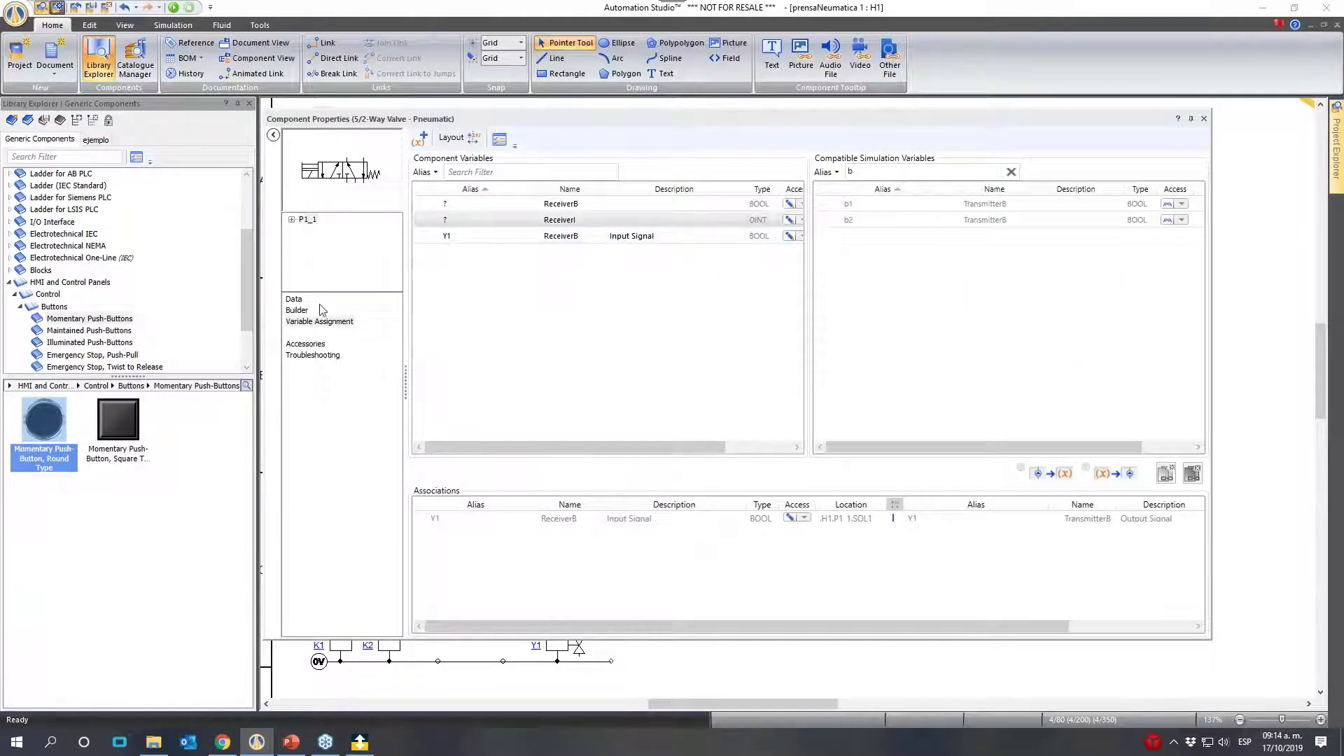
left_click(294, 299)
left_click(297, 311)
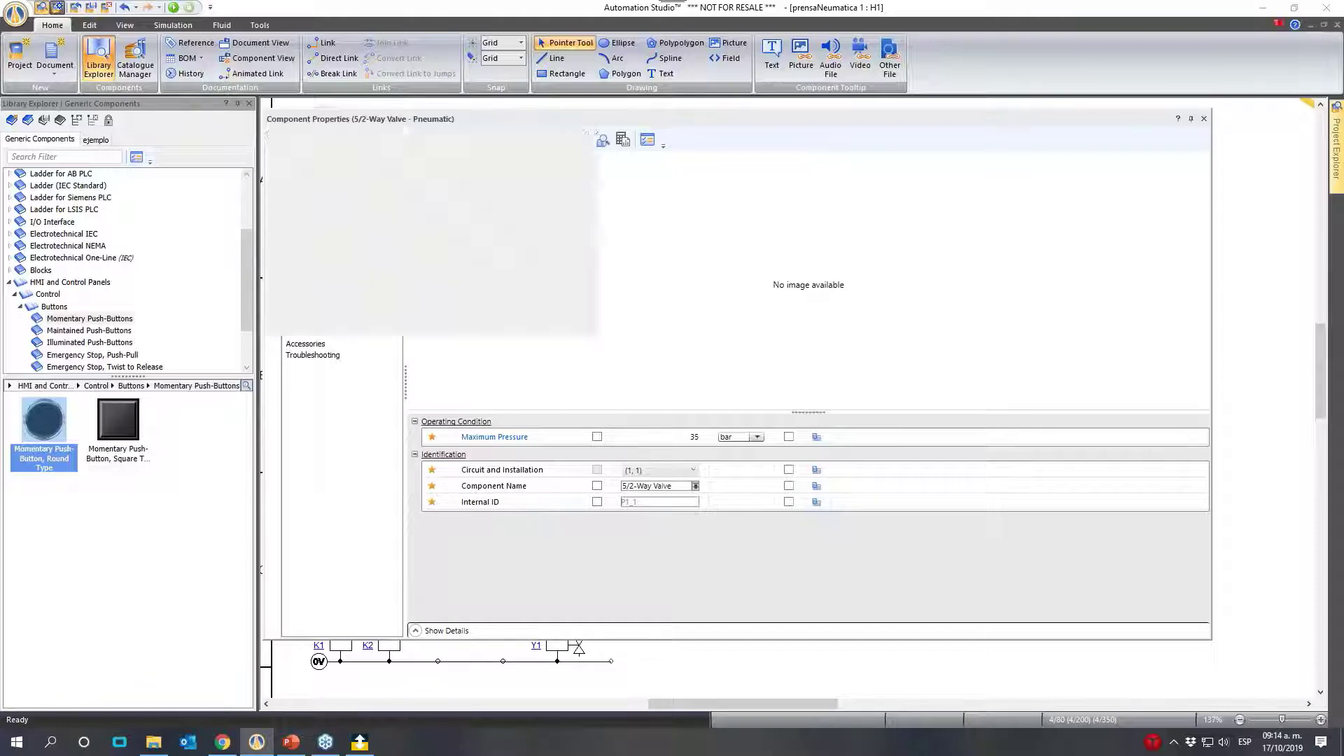
left_click(644, 329)
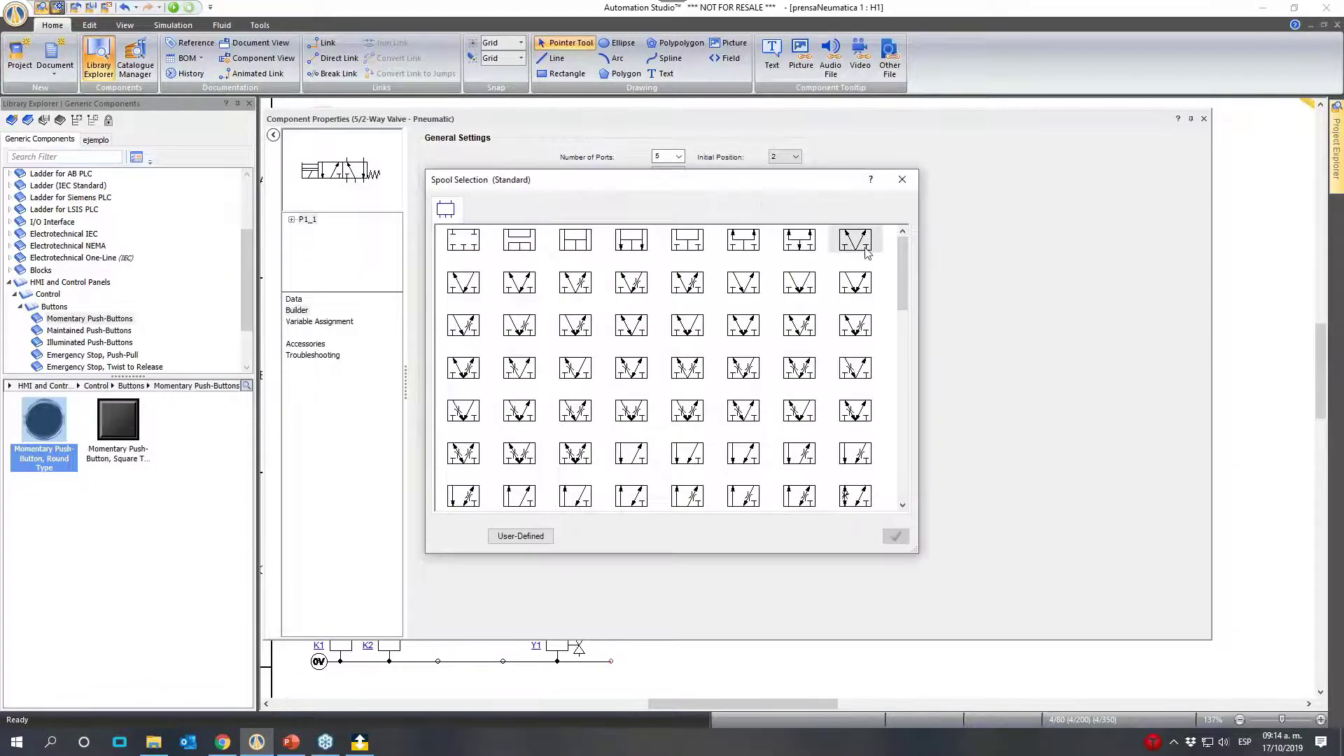
left_click_drag(903, 270, 879, 364)
left_click_drag(767, 180, 900, 153)
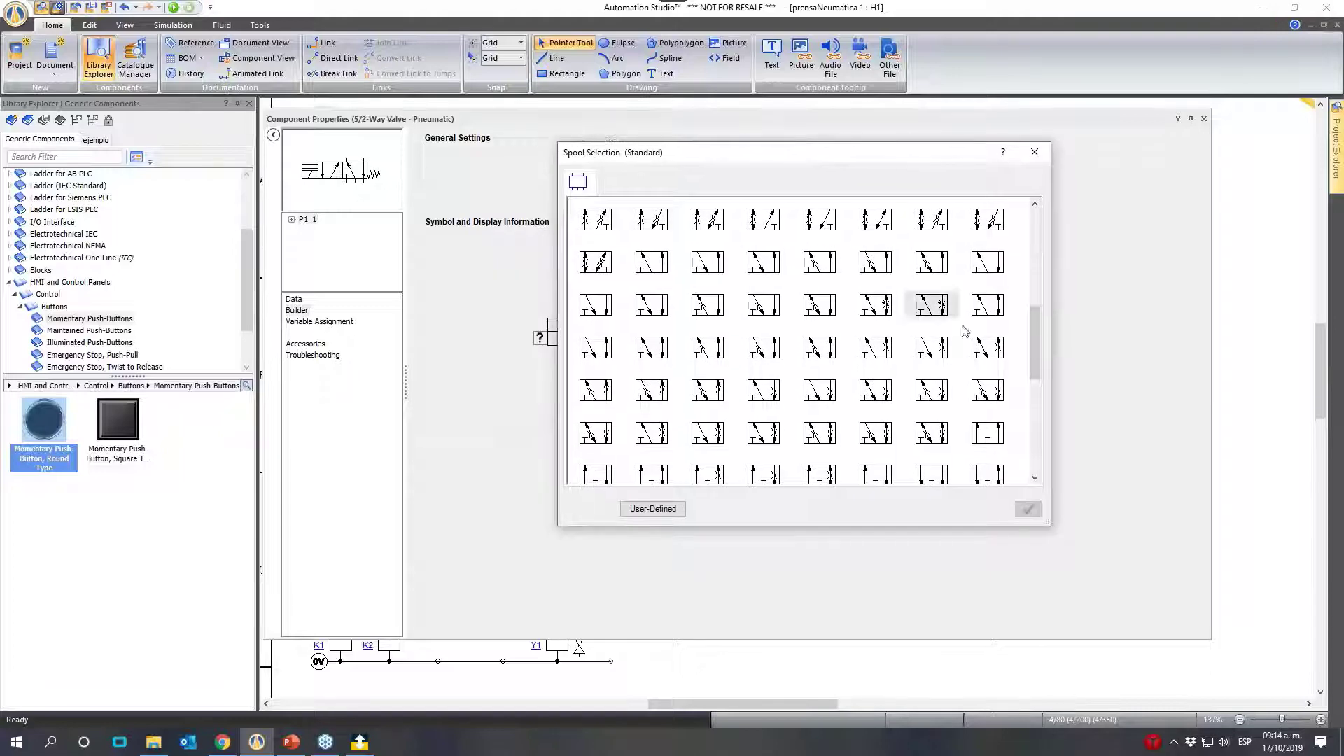
left_click_drag(1038, 354, 1026, 440)
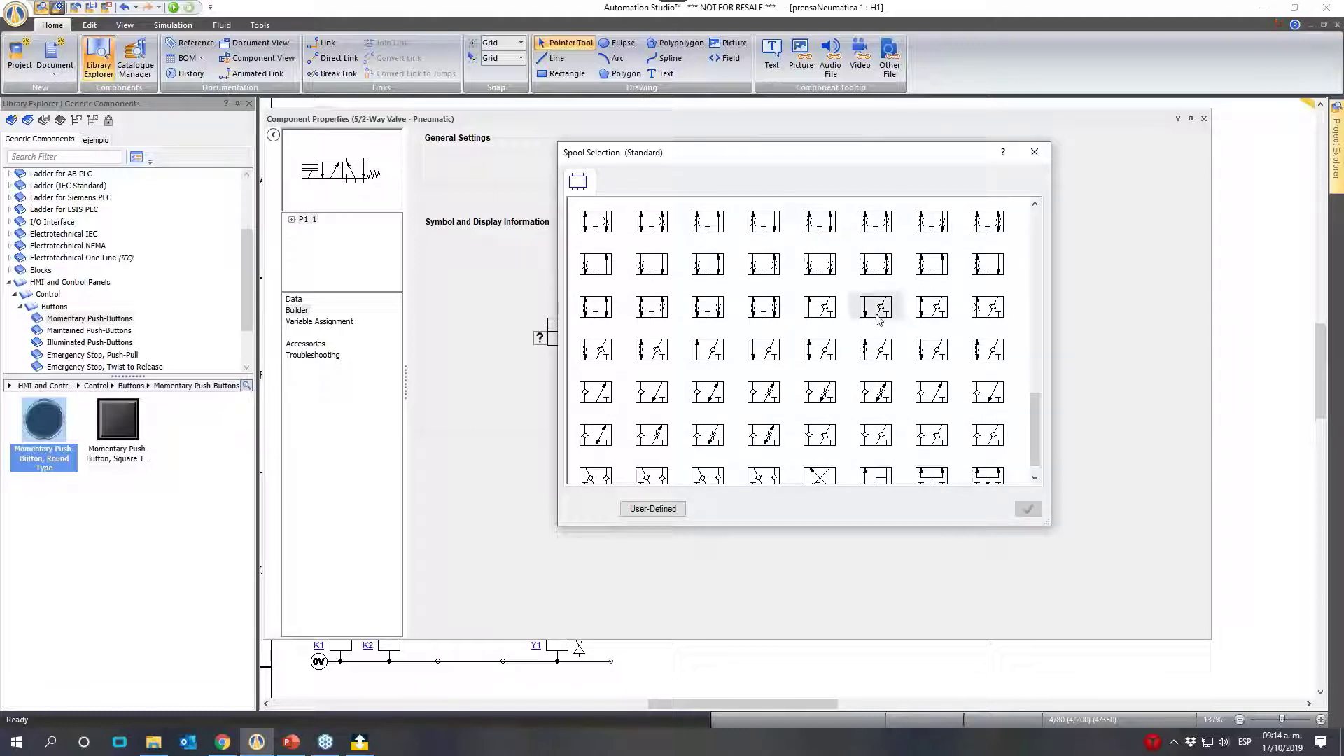
scroll(819, 361, "down", 1)
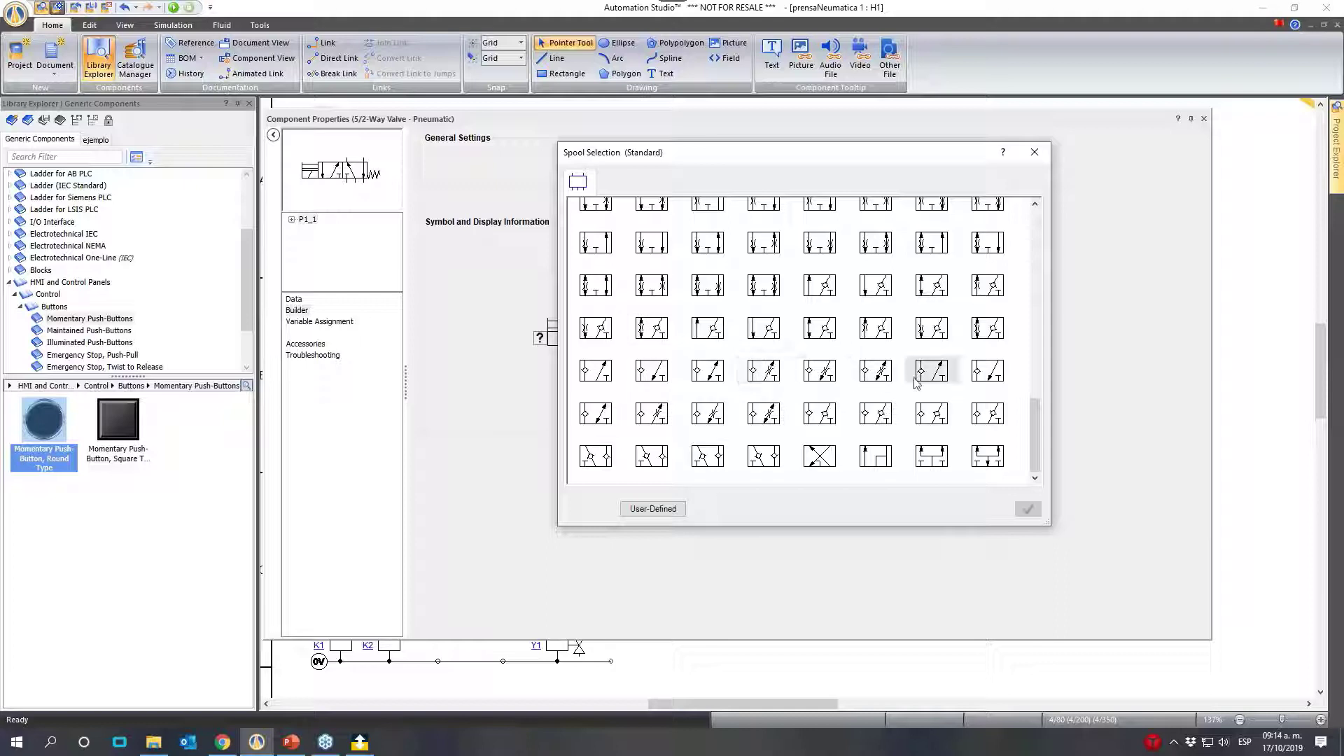
scroll(652, 327, "up", 3)
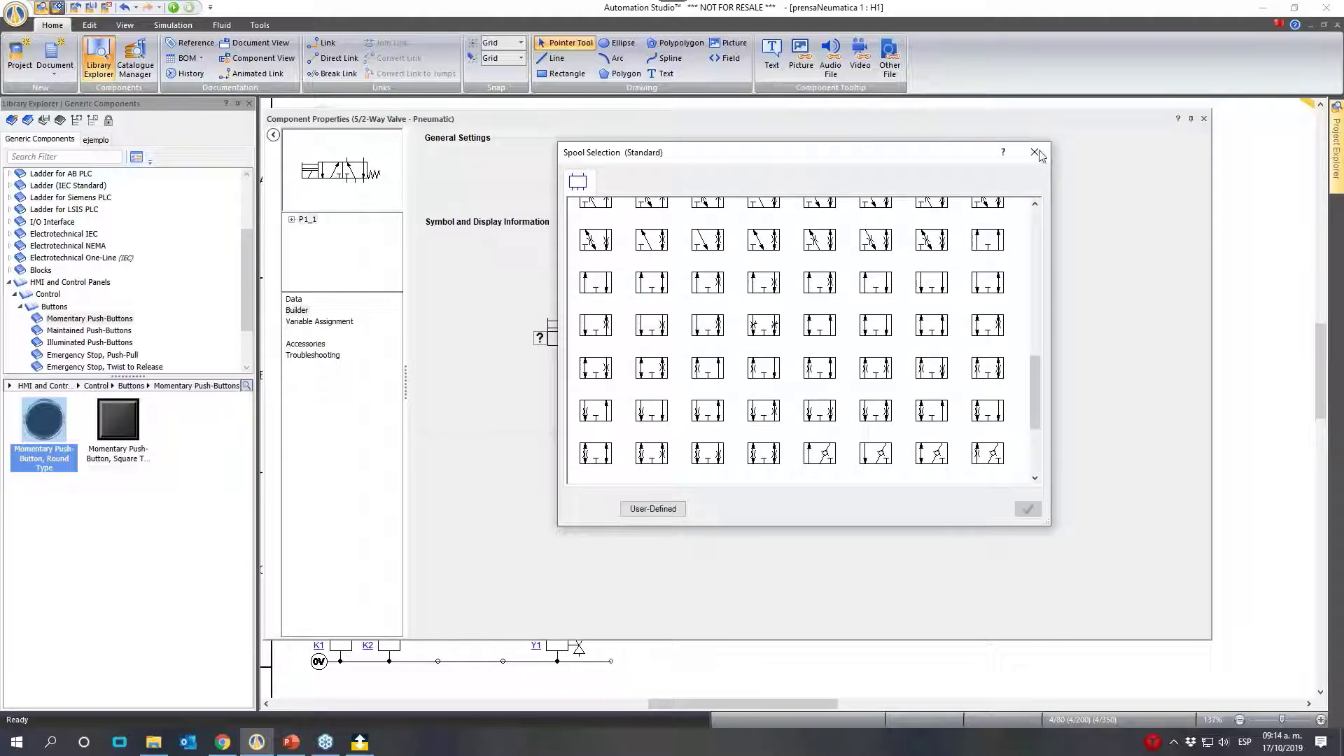
left_click_drag(1036, 399, 1037, 443)
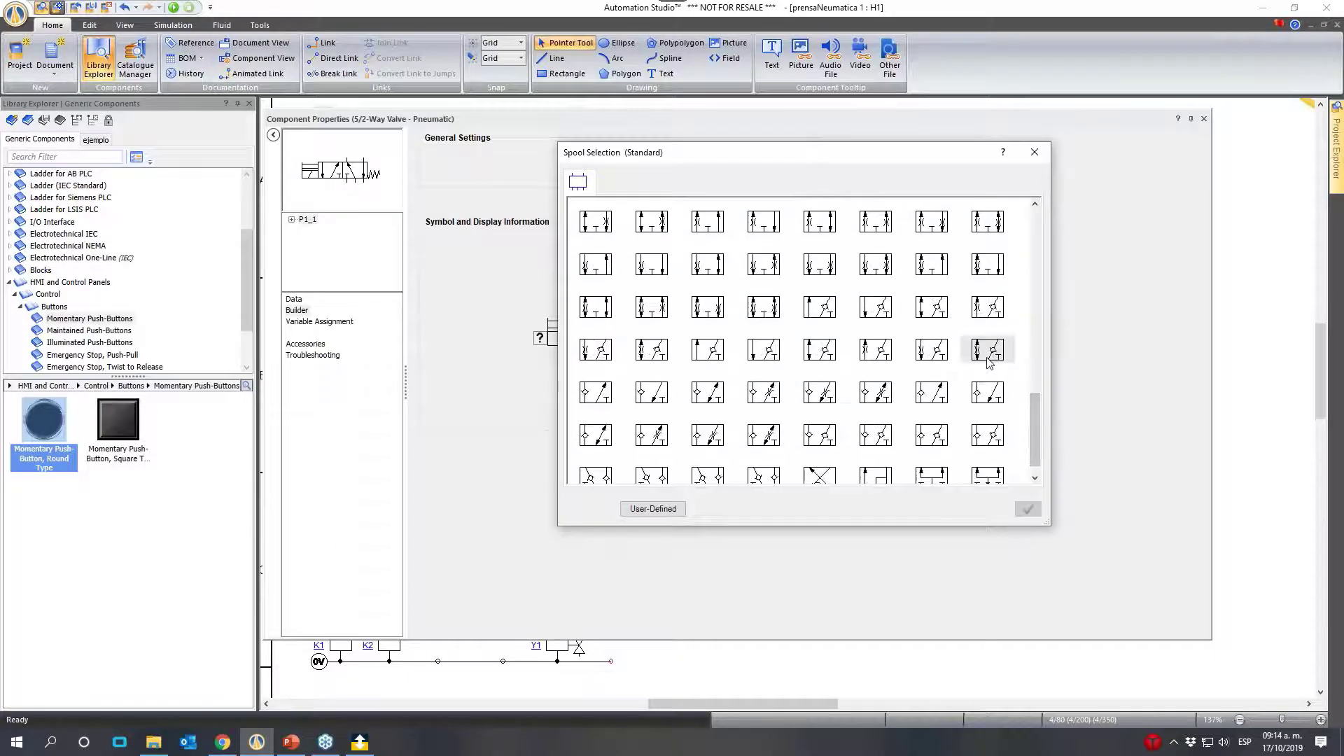
left_click(763, 354)
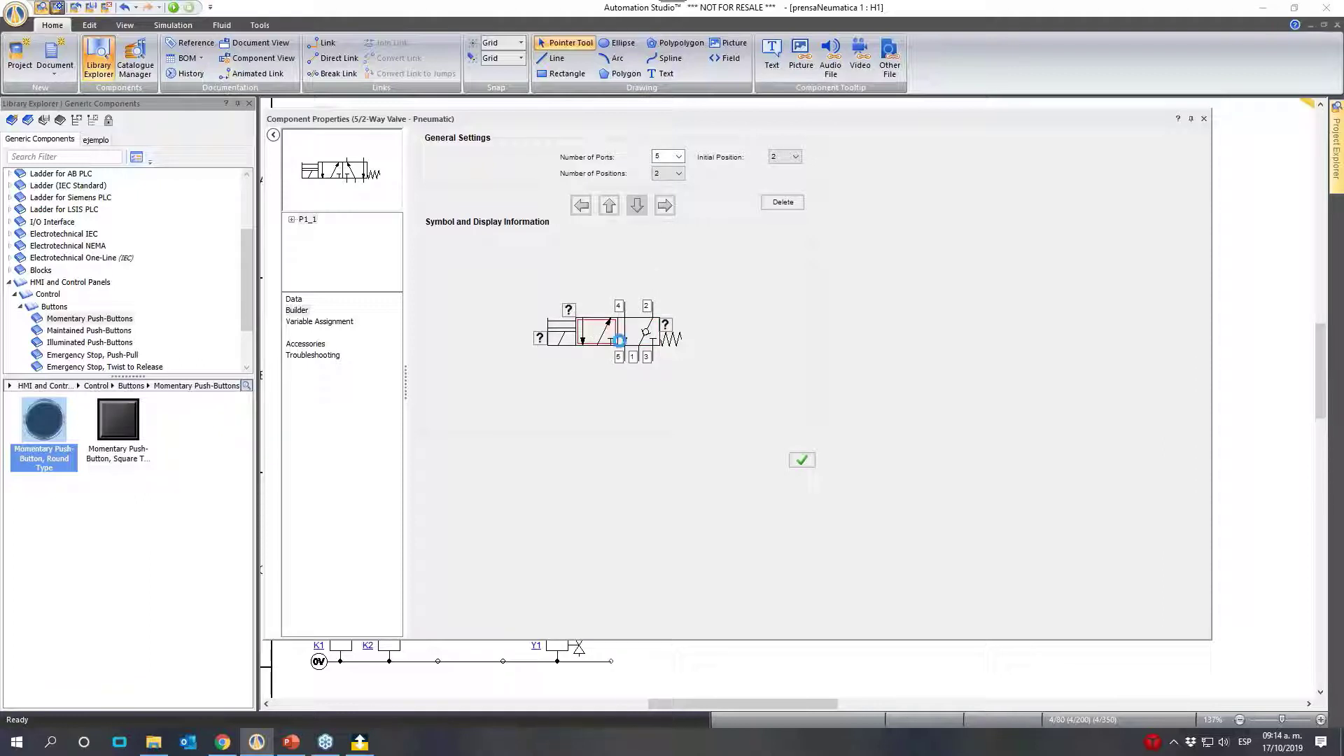
- Replace the solenoid-side position's spool with the one combining an upward diagonal arrow and a straight downward arrow, and close the valve's properties
left_click(596, 331)
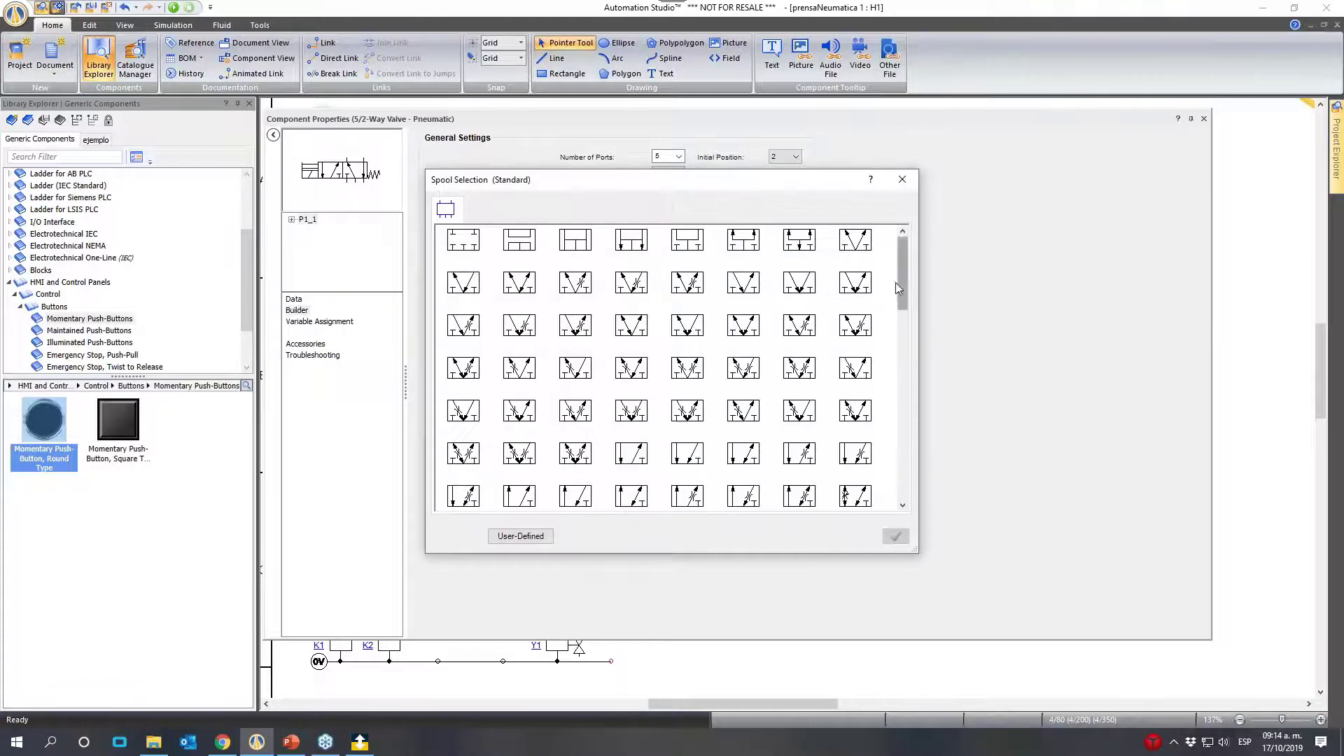
left_click_drag(902, 284, 901, 369)
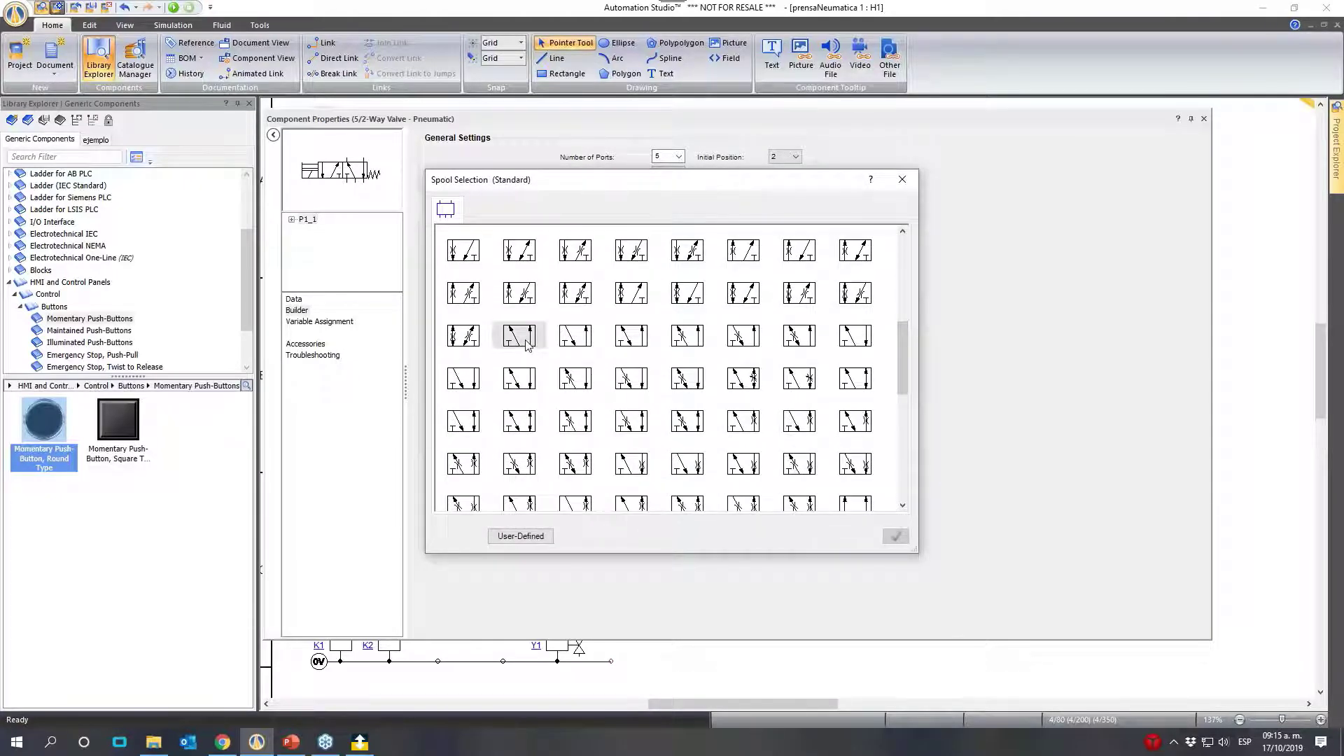
left_click(855, 336)
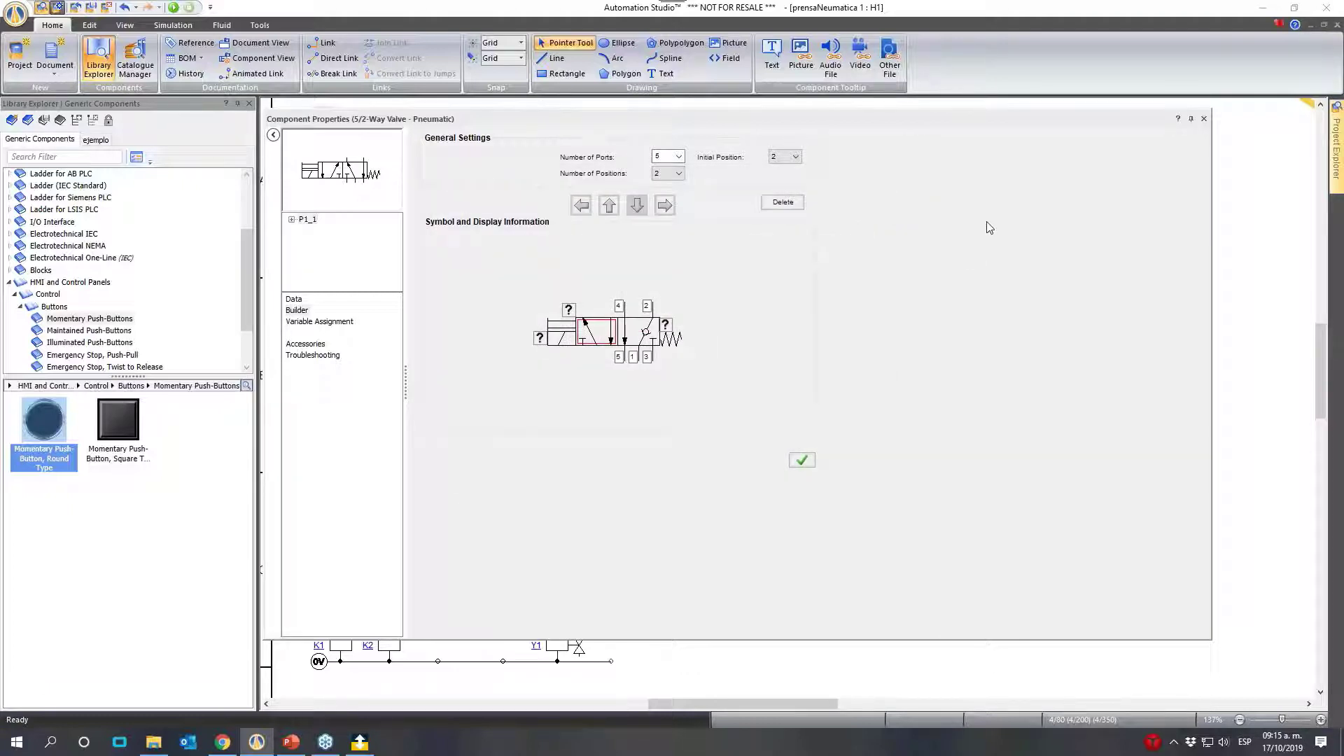
left_click(1204, 119)
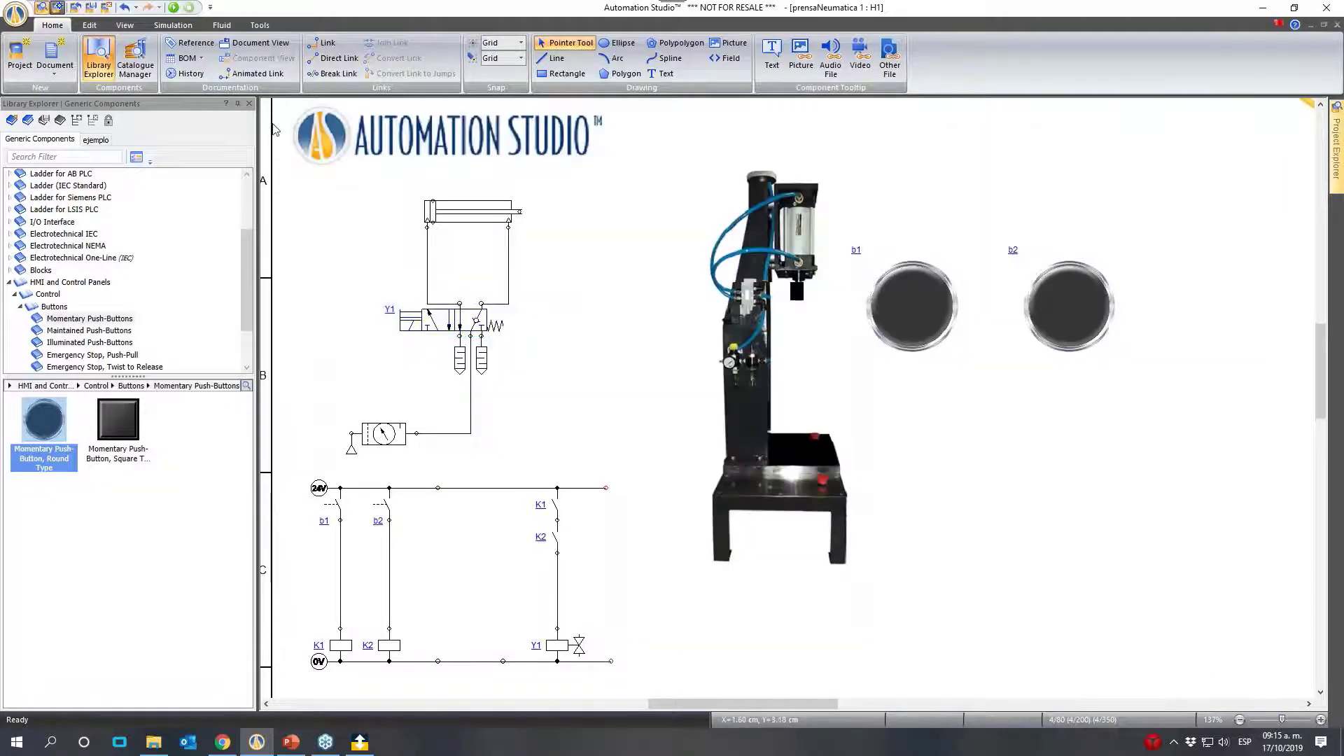
- Simulate the press by actuating panel button b1 with b2, repeat the test starting from b2, and stop the simulation
left_click(173, 7)
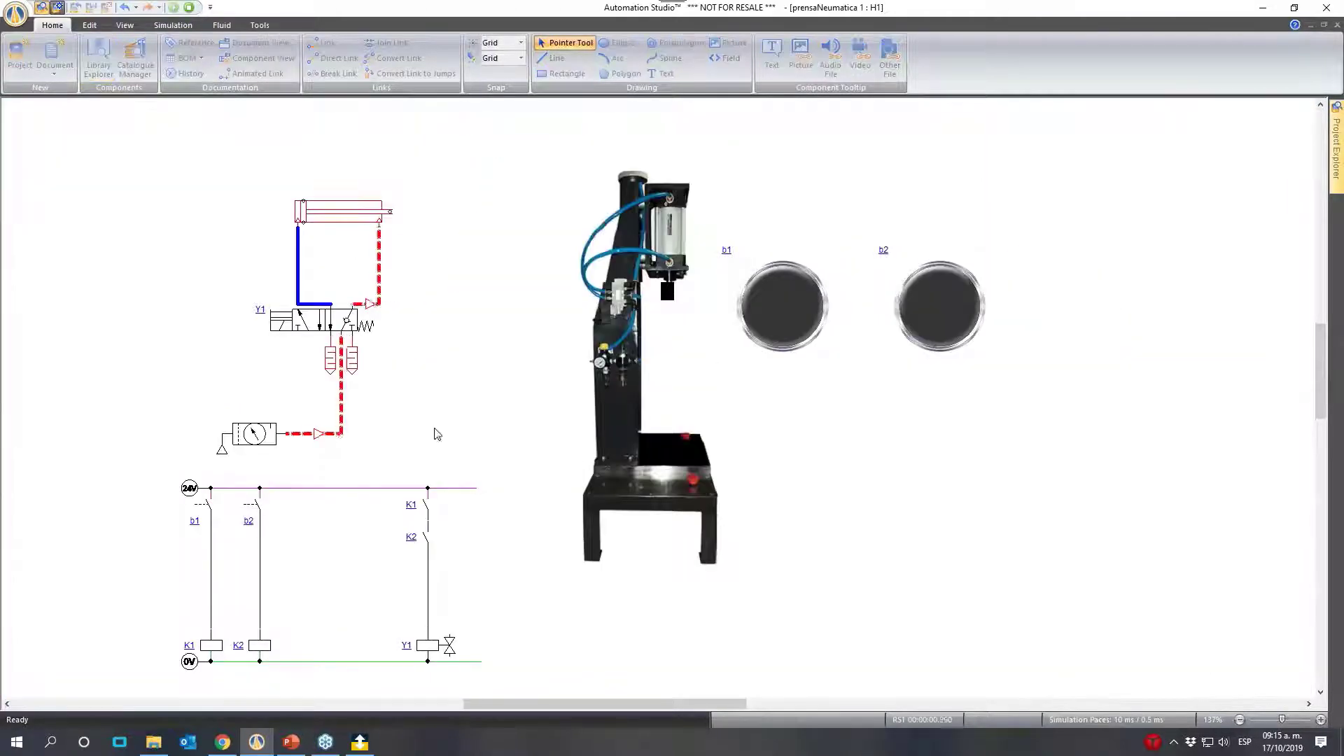
left_click(784, 300)
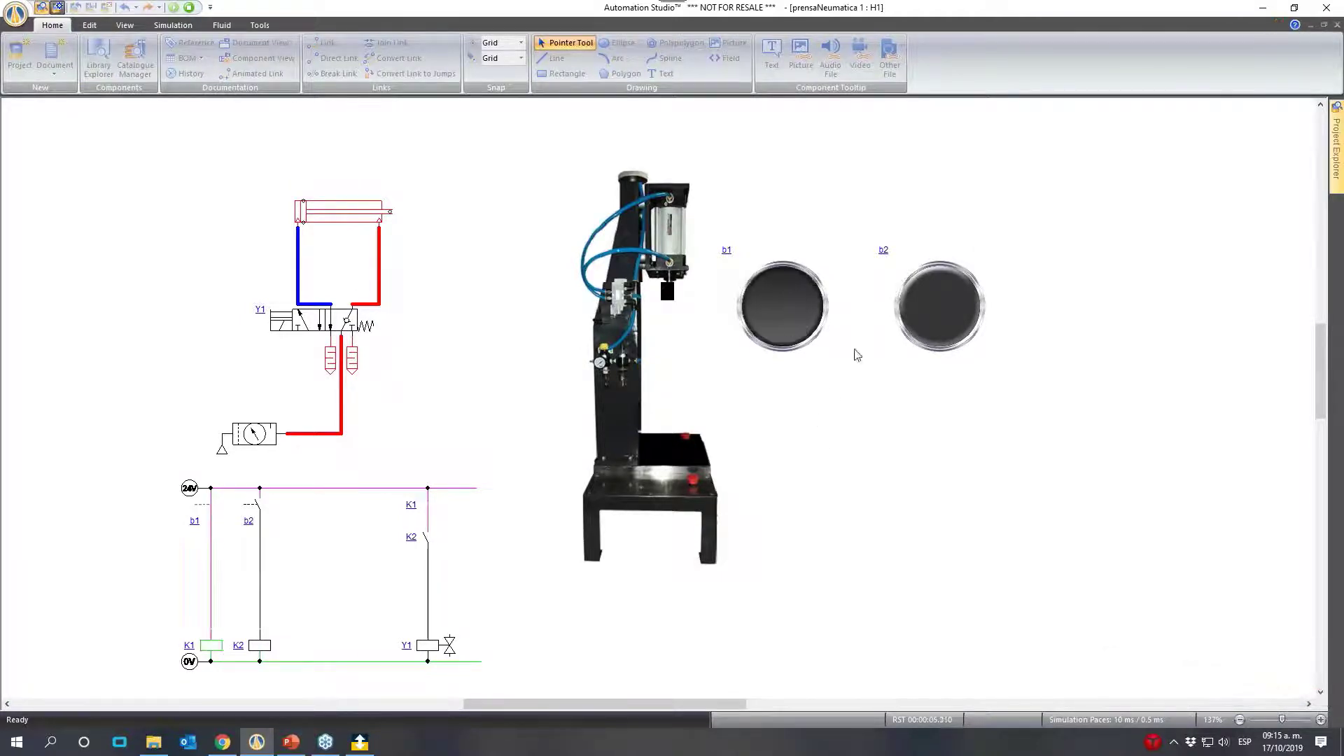
left_click(931, 303)
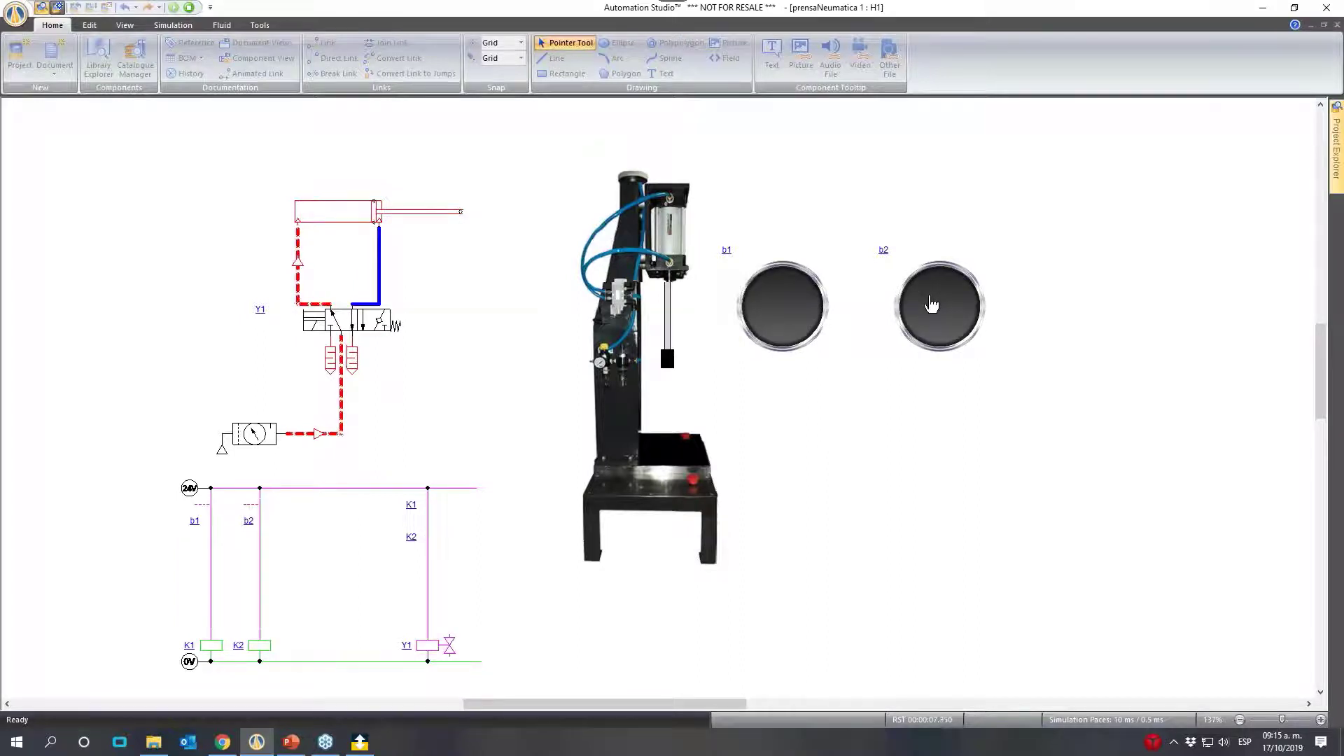
left_click(802, 300)
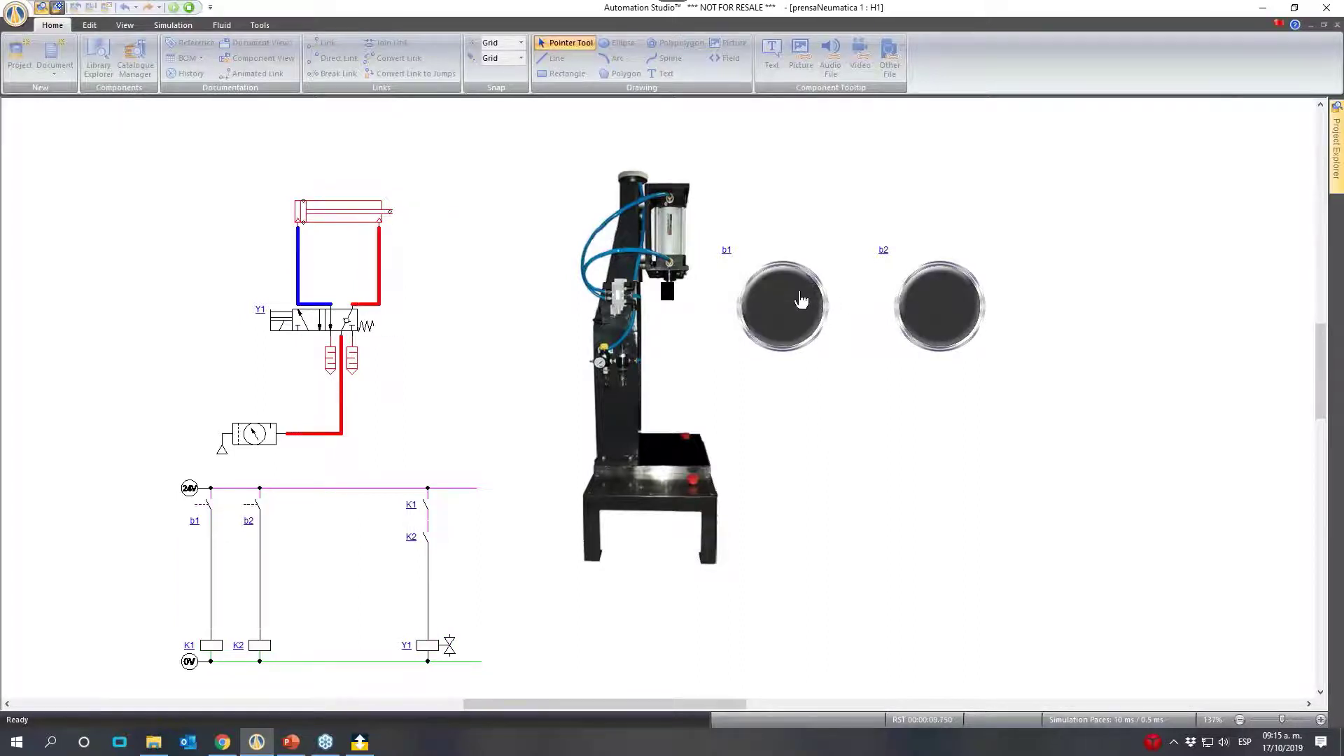
left_click(933, 302)
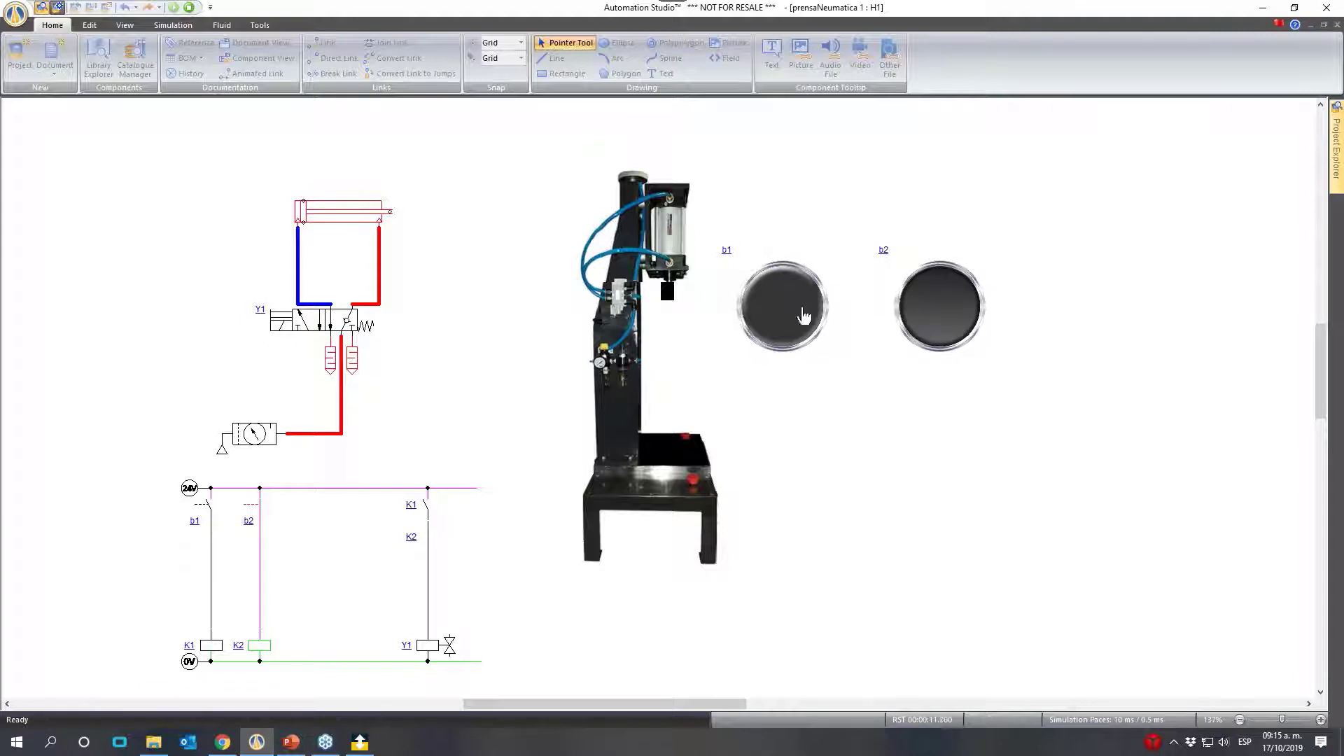
left_click(787, 343)
left_click(189, 7)
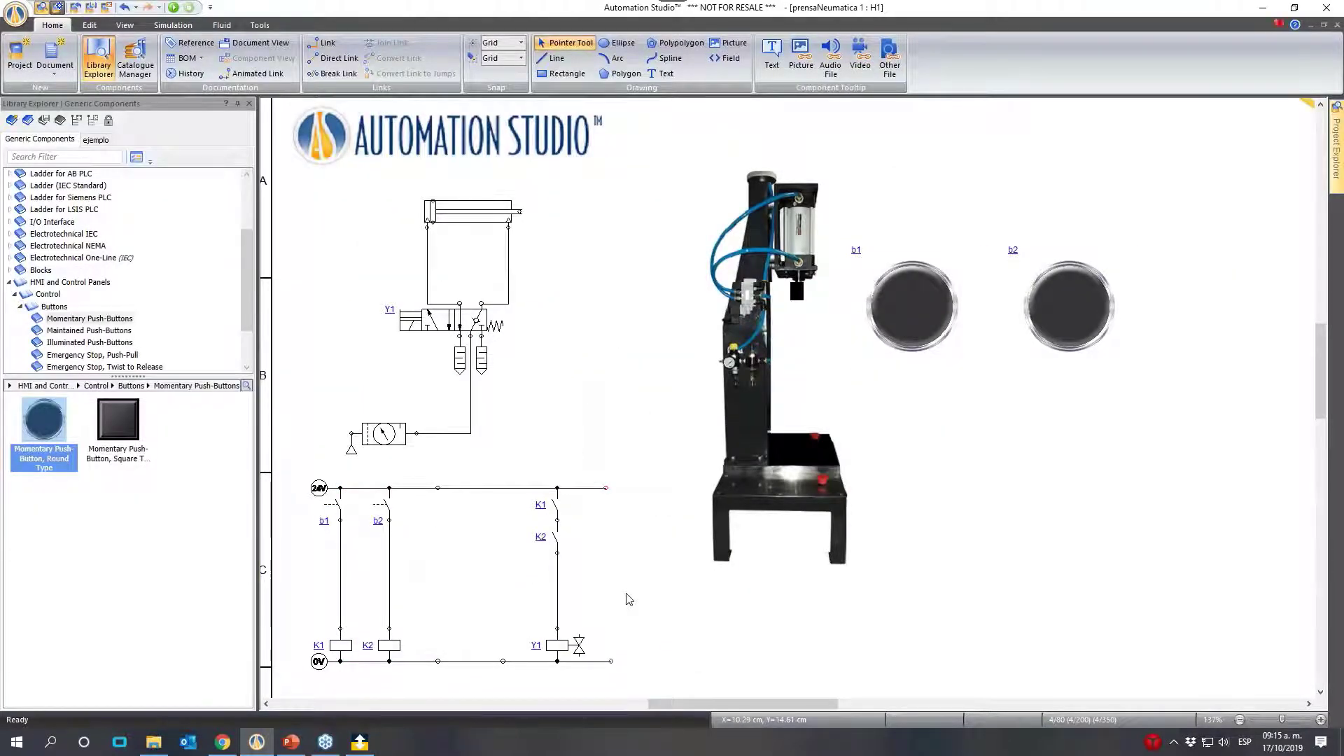
- Place an IEC Coil with On Delay on the 0V line beside the Y1 branch and give it the alias kt1
left_click(11, 283)
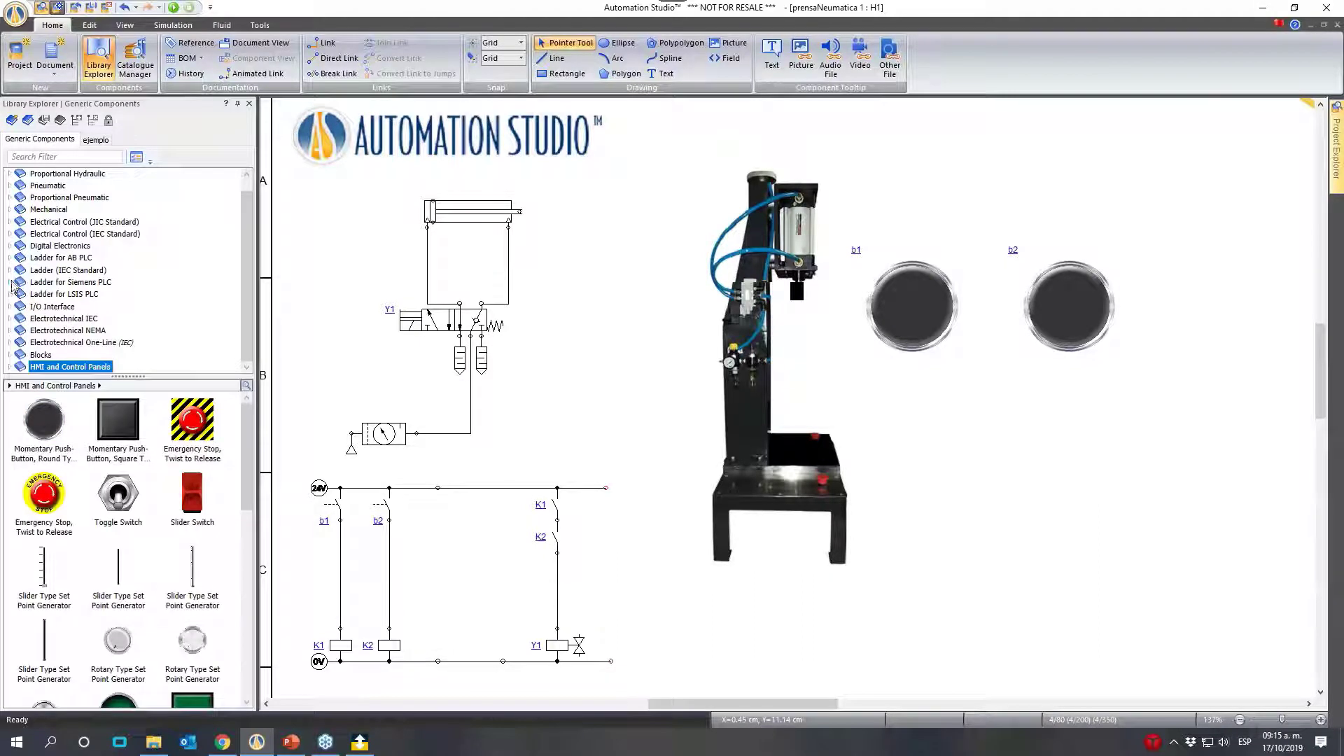
left_click(10, 235)
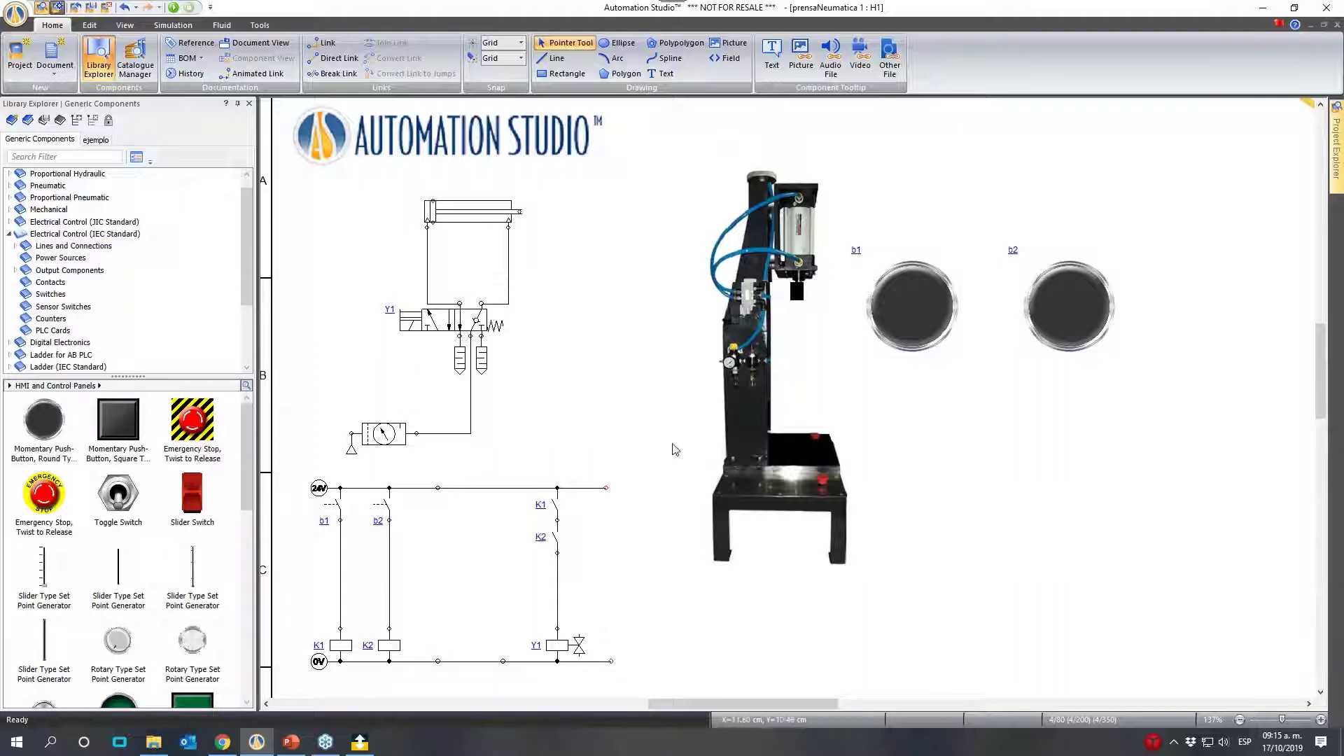
scroll(581, 493, "down", 1)
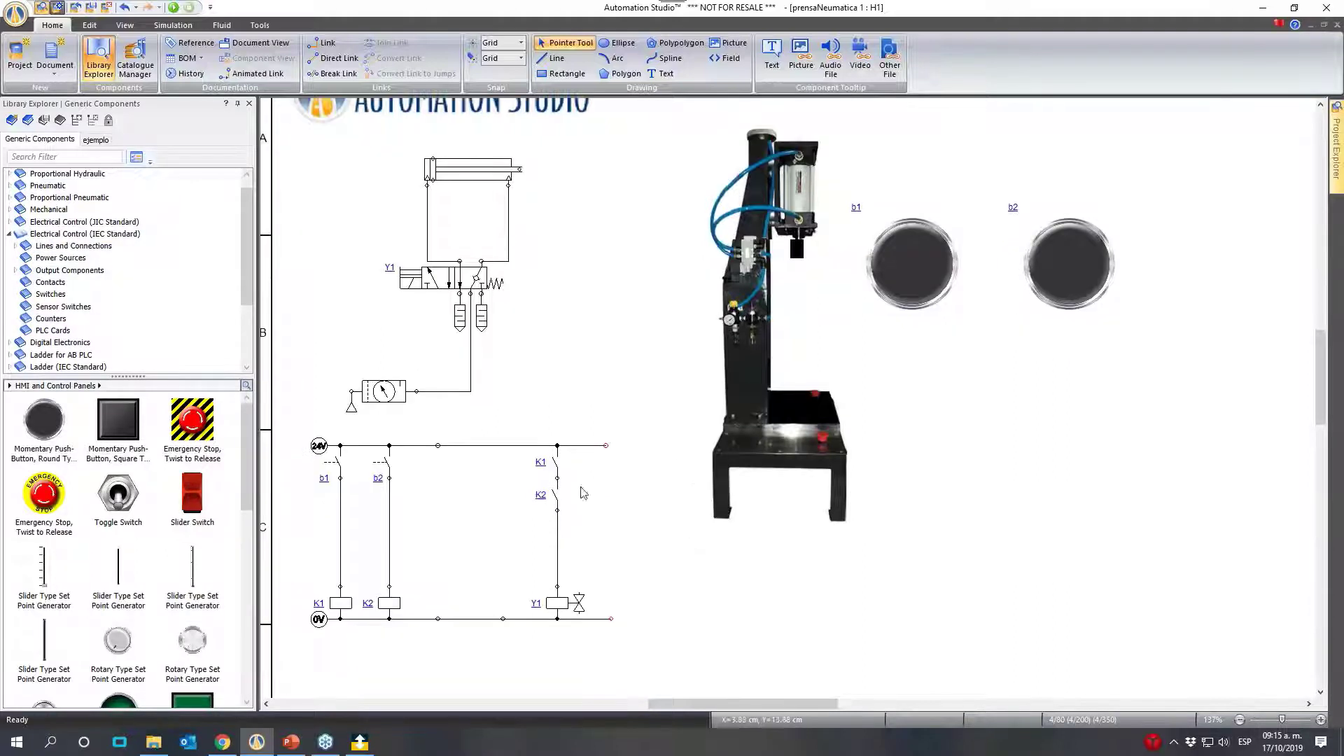
left_click(16, 271)
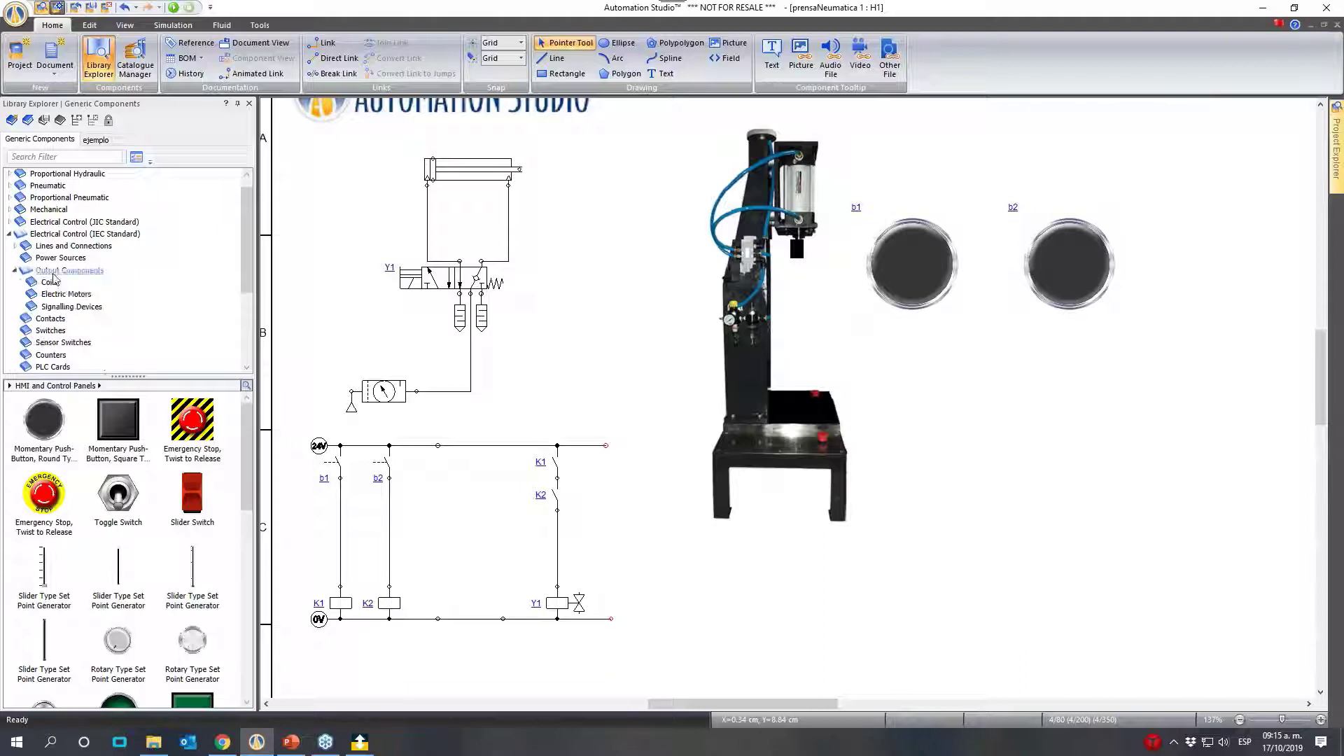
left_click(51, 282)
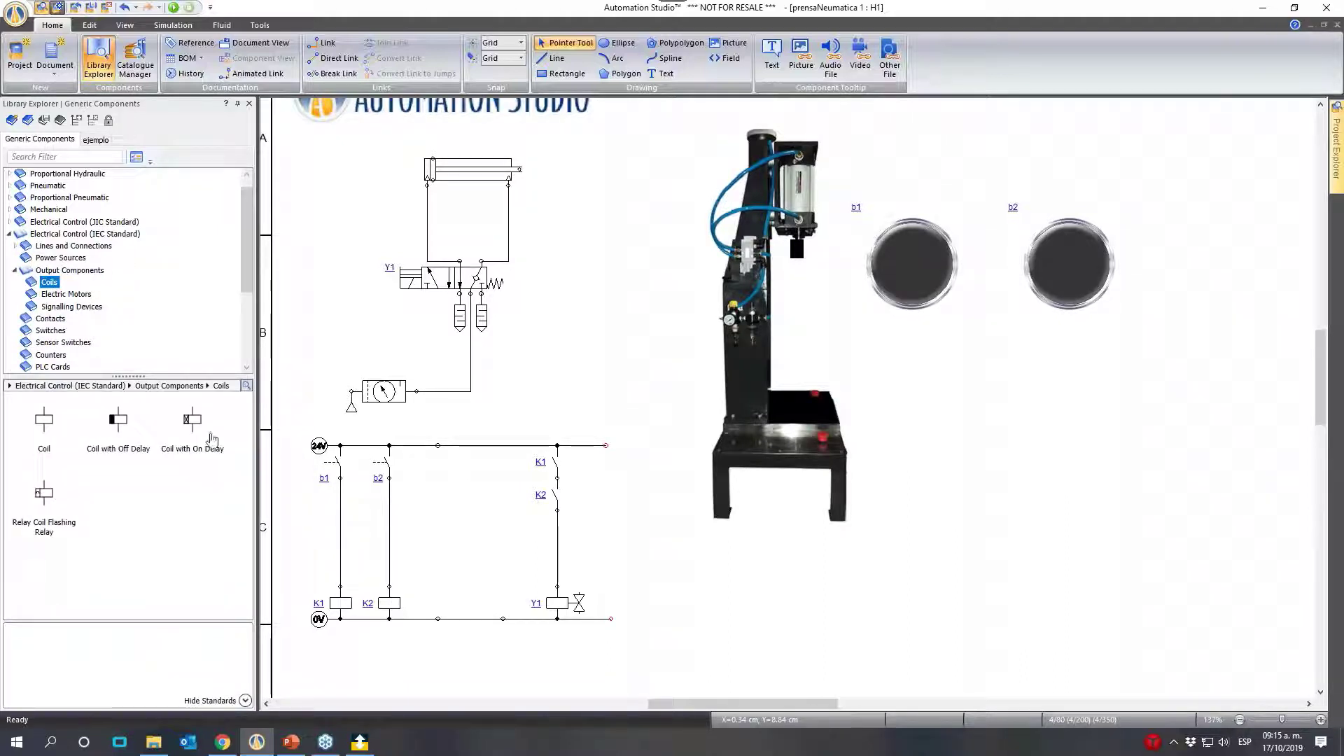
left_click_drag(212, 439, 506, 588)
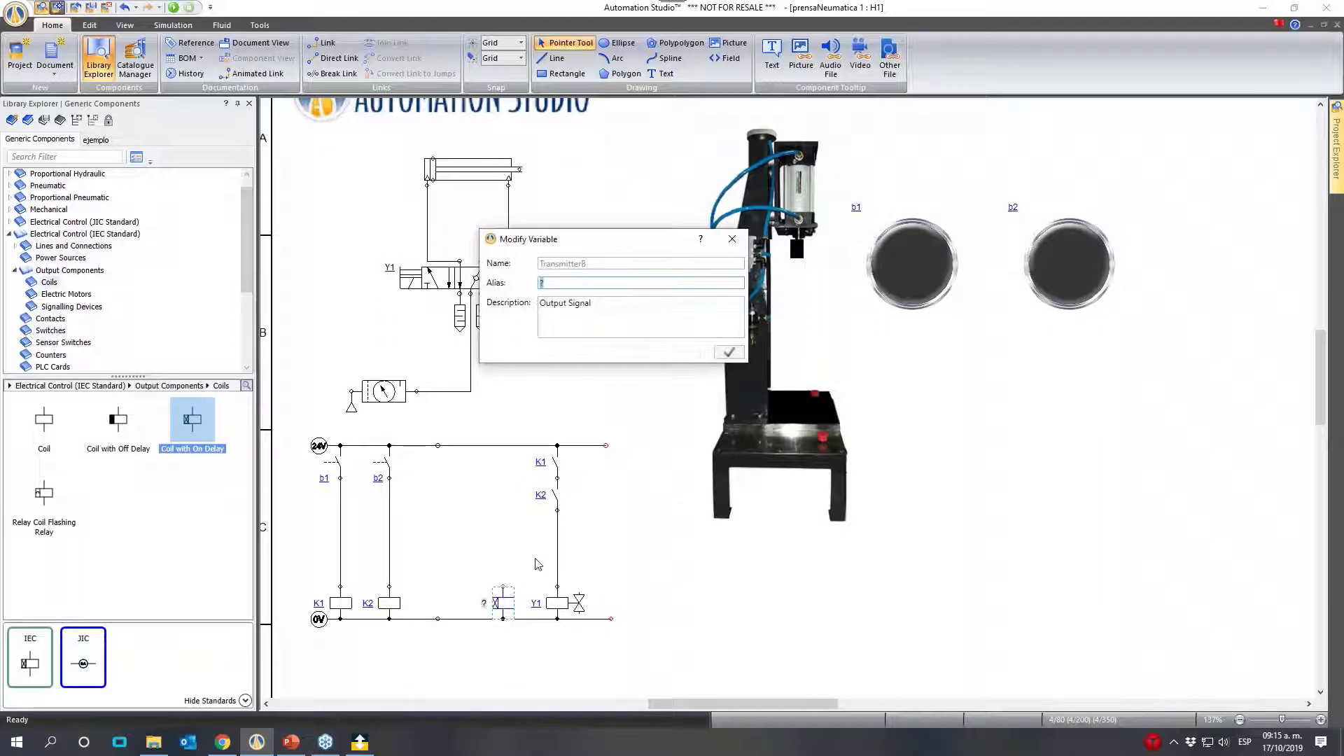
type("kt1")
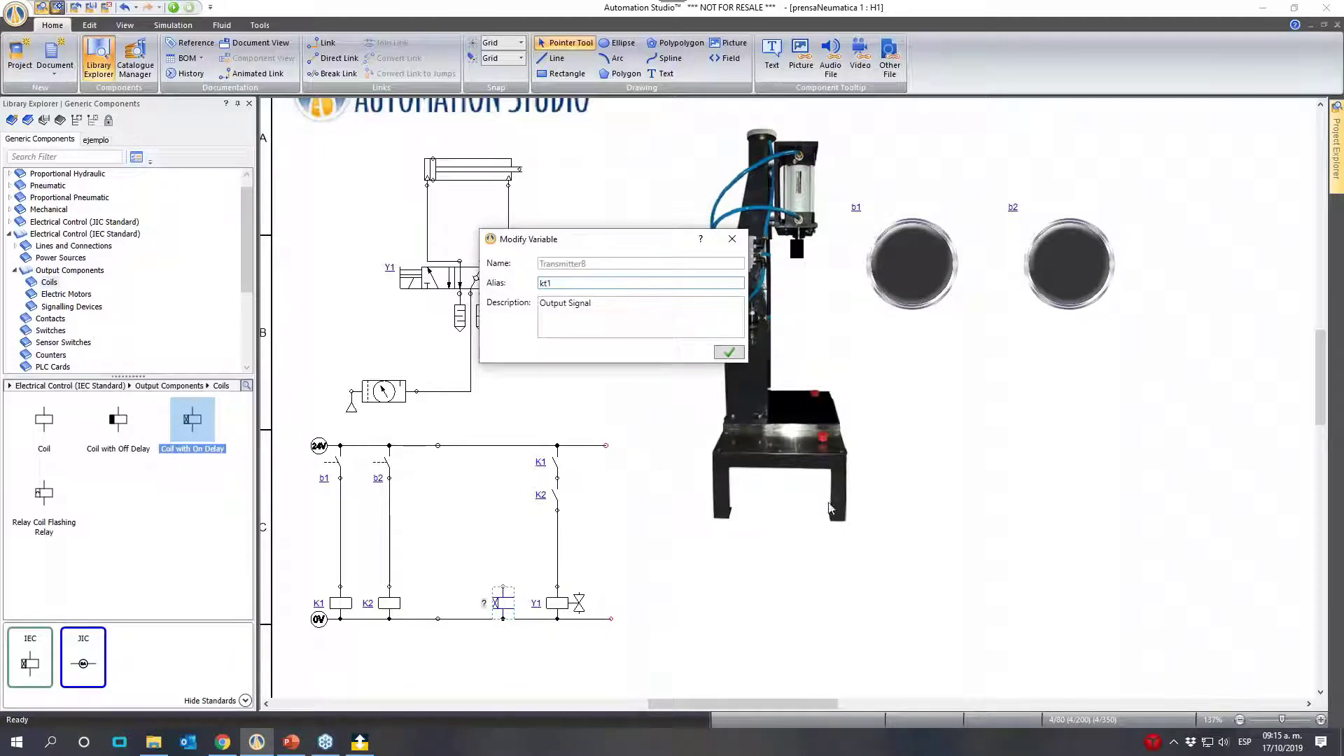
left_click(731, 353)
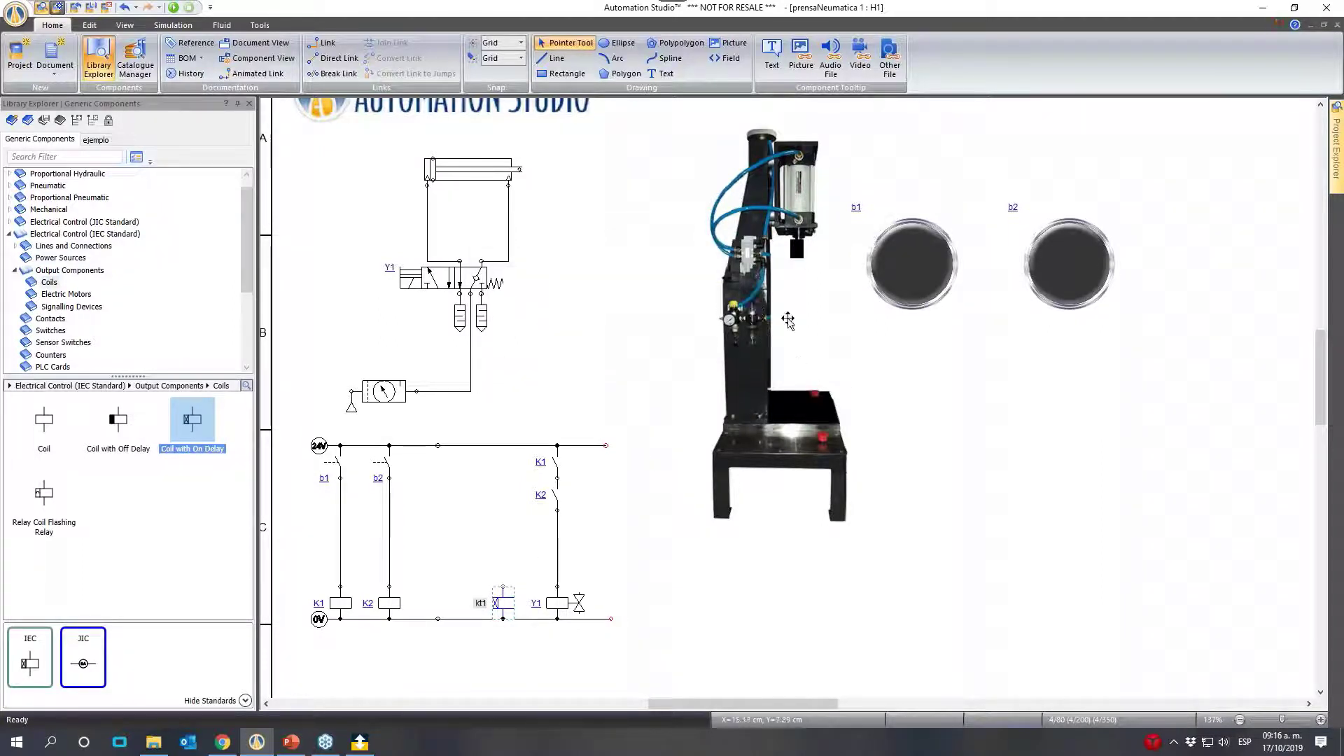
left_click(606, 392)
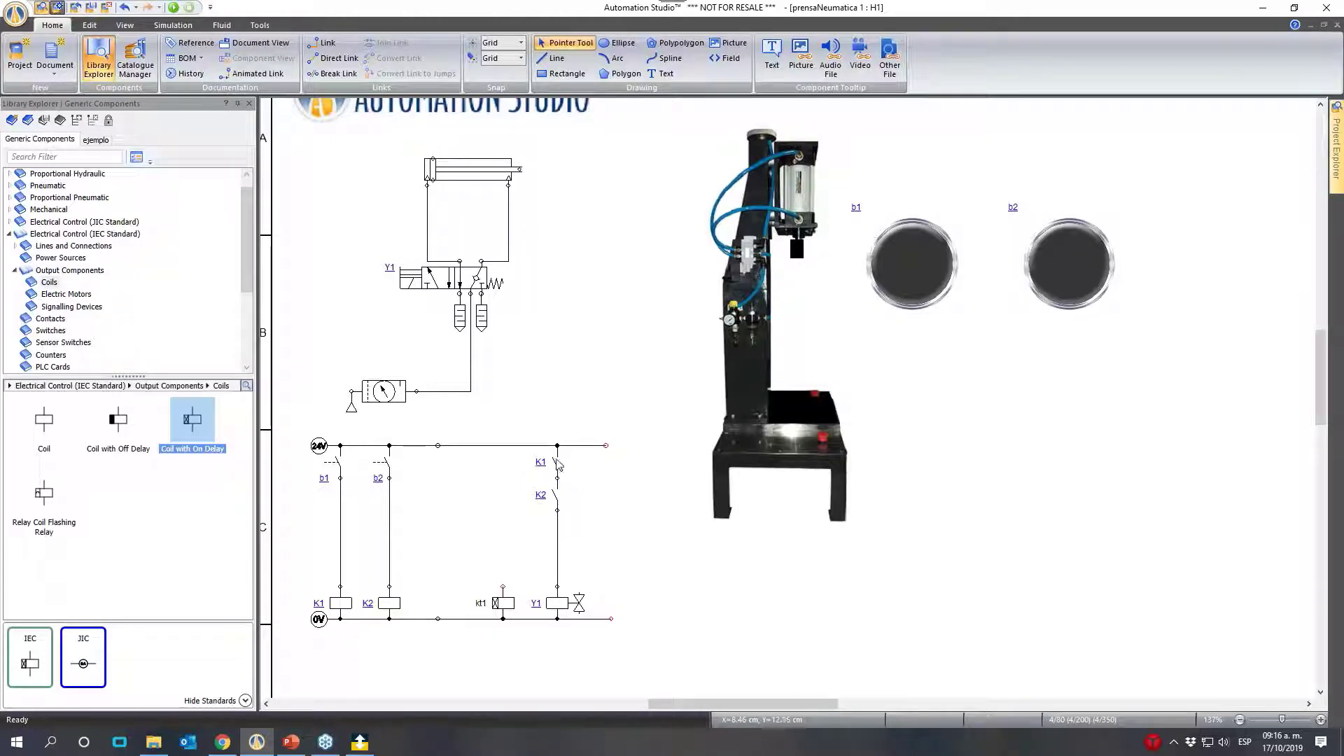
- Copy the K1 and K2 contacts side by side onto the 24V line and wire them in parallel to the kt1 coil
left_click_drag(554, 462, 468, 464)
left_click_drag(470, 465, 470, 465)
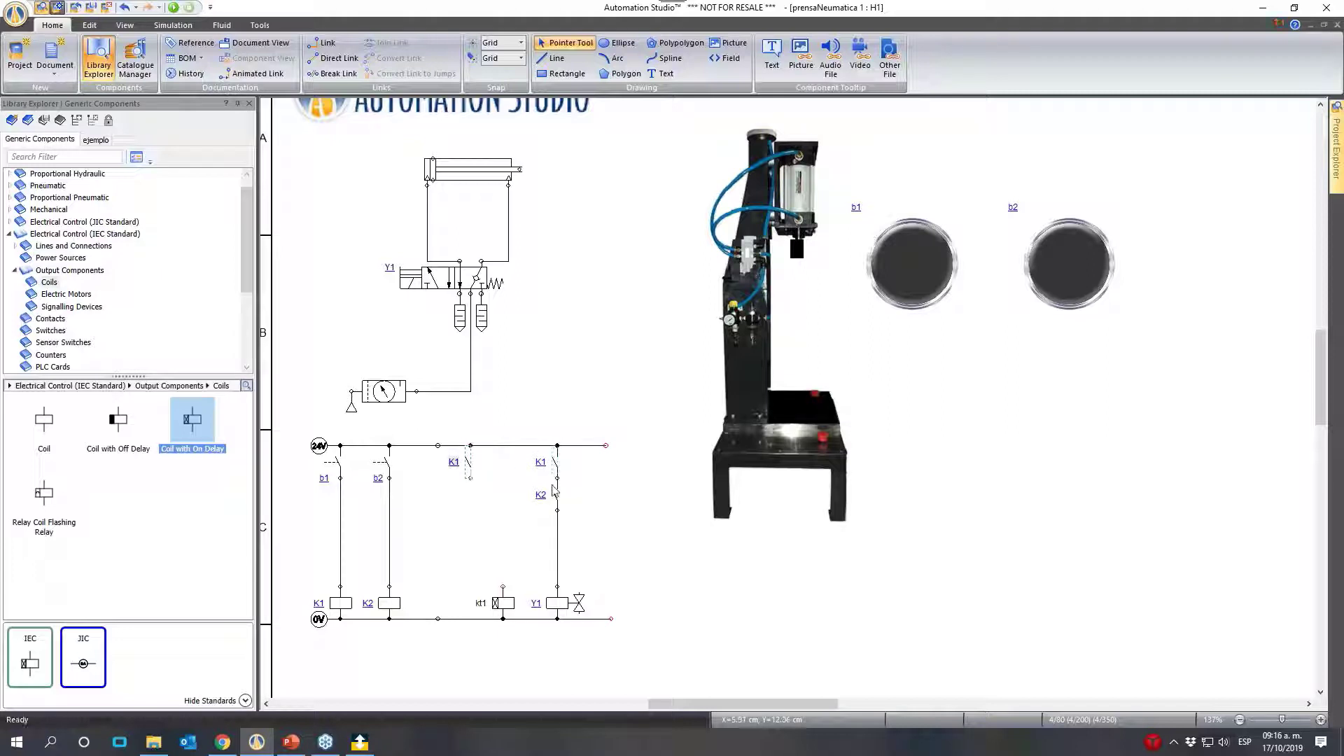
left_click_drag(559, 499, 514, 466)
left_click(473, 487)
left_click(472, 477)
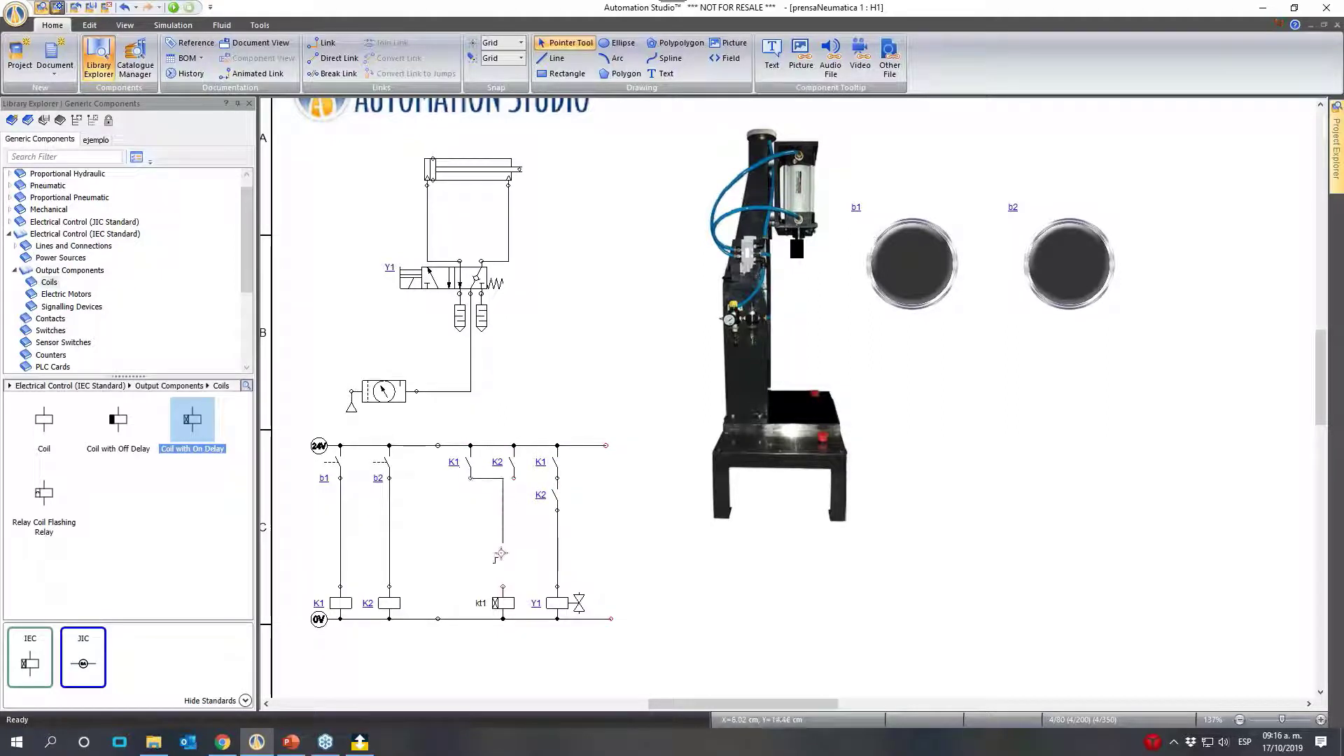
left_click(502, 587)
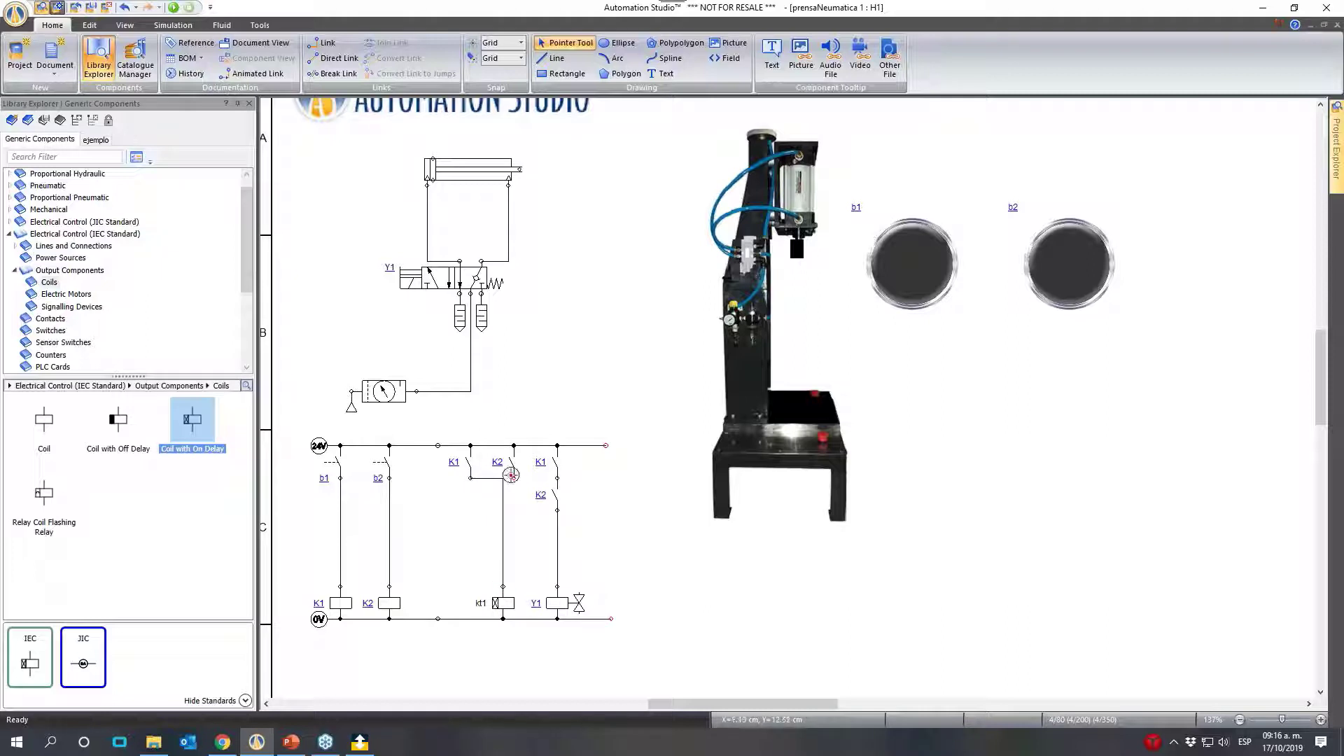
left_click(513, 478)
- Copy the K1 and K2 contacts in series onto the 24V line beside the b2 branch and place a coil with alias k3 below them
left_click_drag(553, 462, 437, 470)
left_click_drag(553, 501, 434, 501)
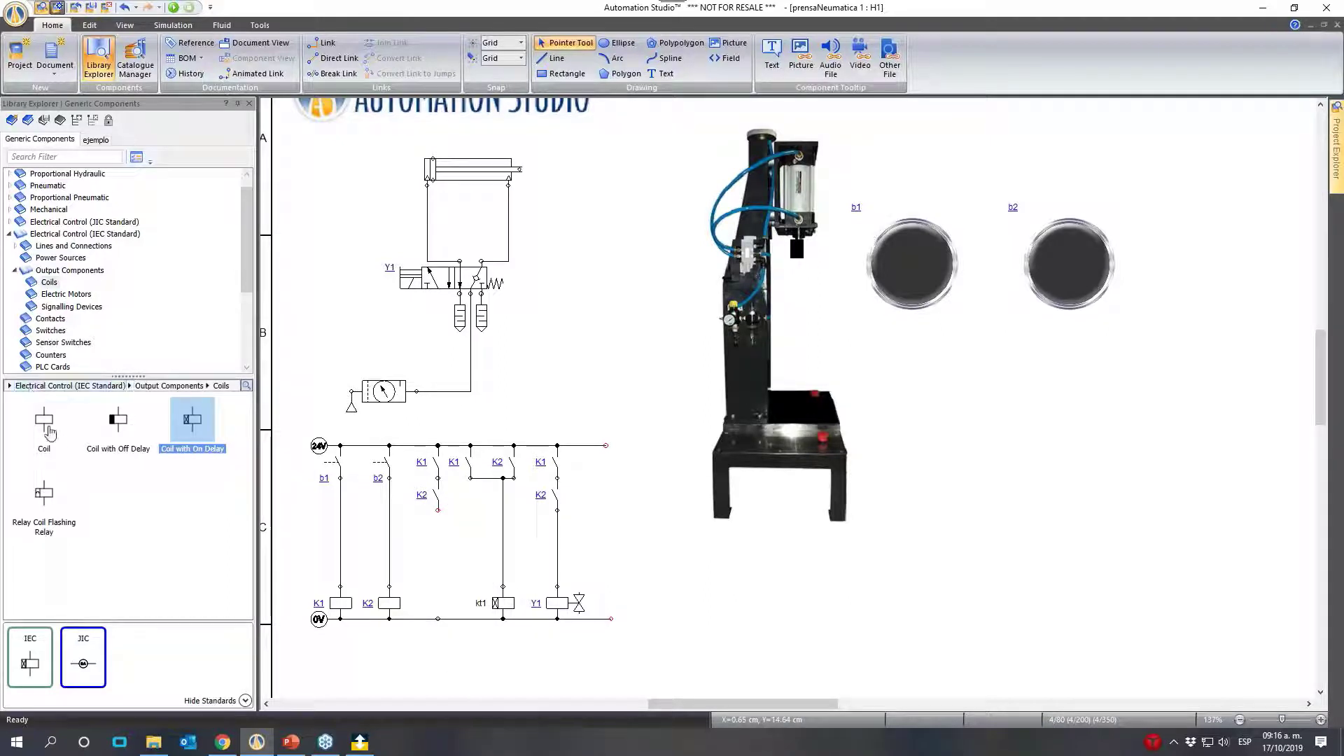
left_click_drag(44, 420, 438, 591)
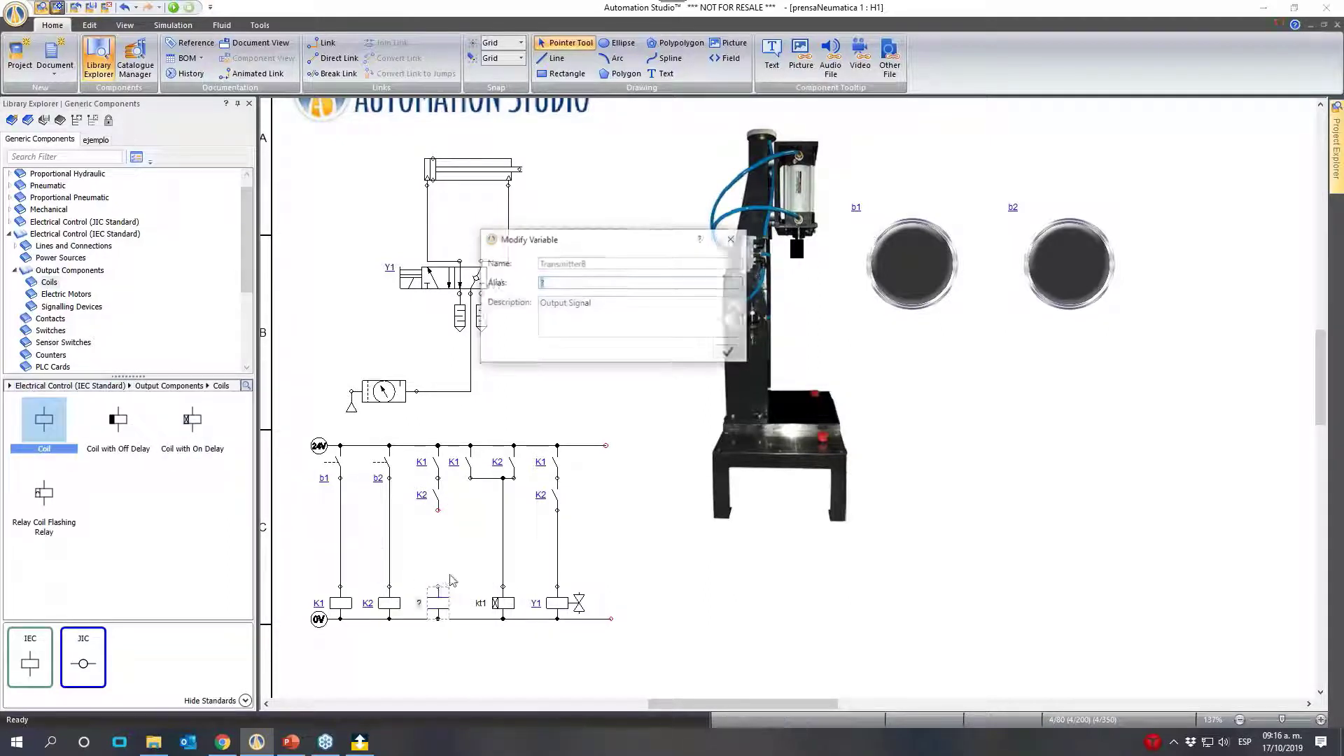
type("k3")
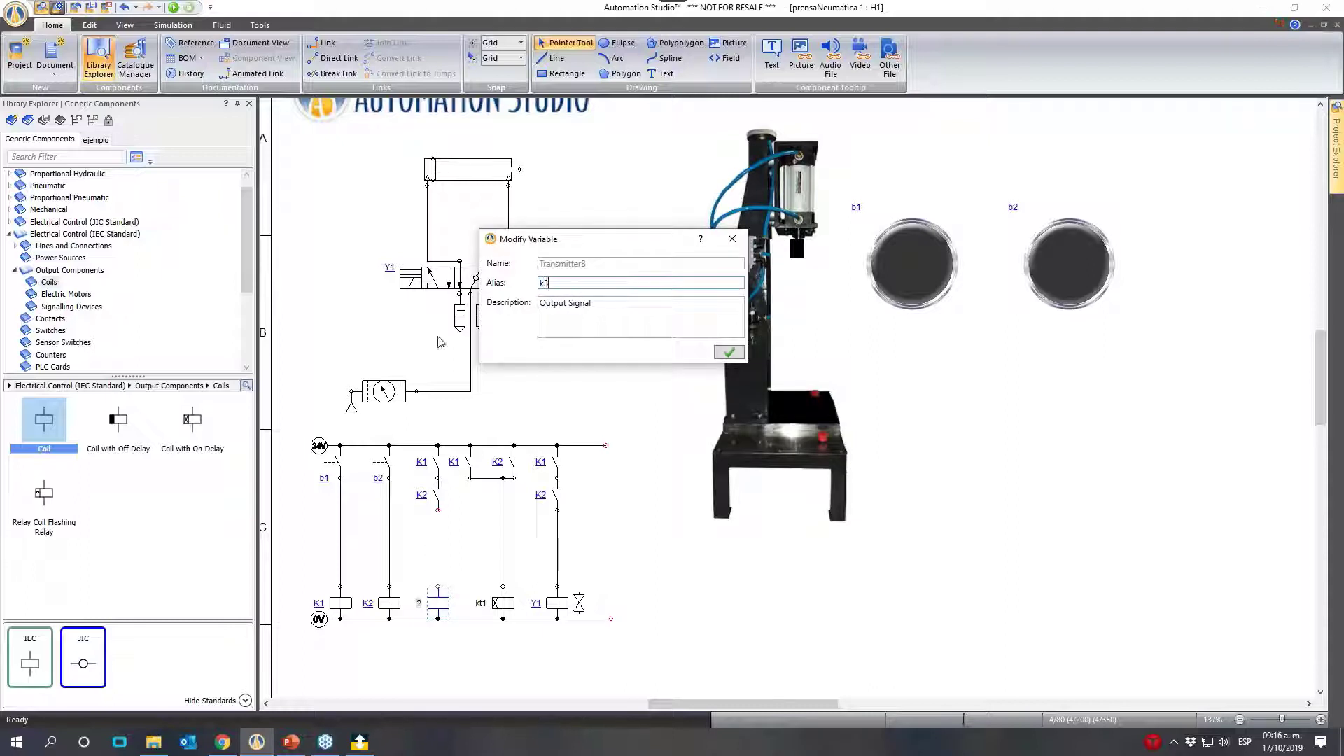
left_click(740, 354)
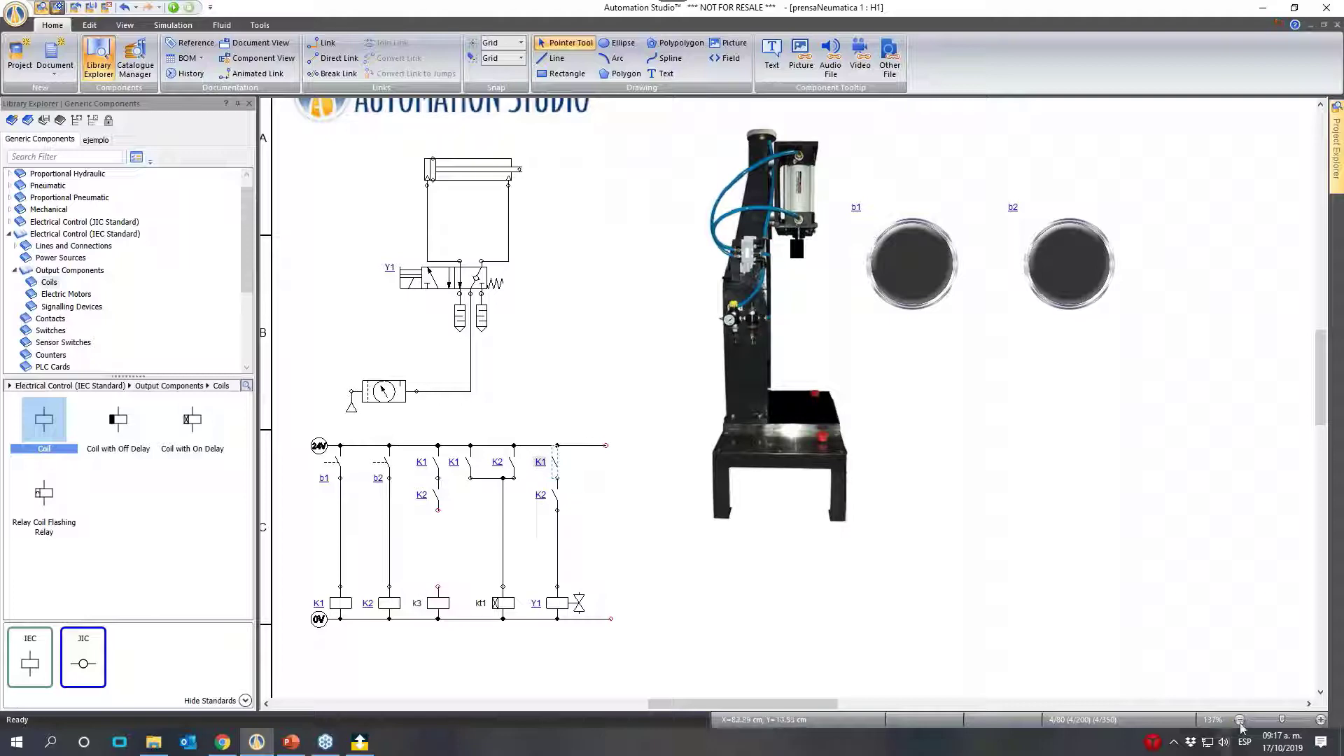
- Delete the K1 and K2 contacts in series from the Y1 solenoid branch
left_click(1321, 720)
left_click(1321, 721)
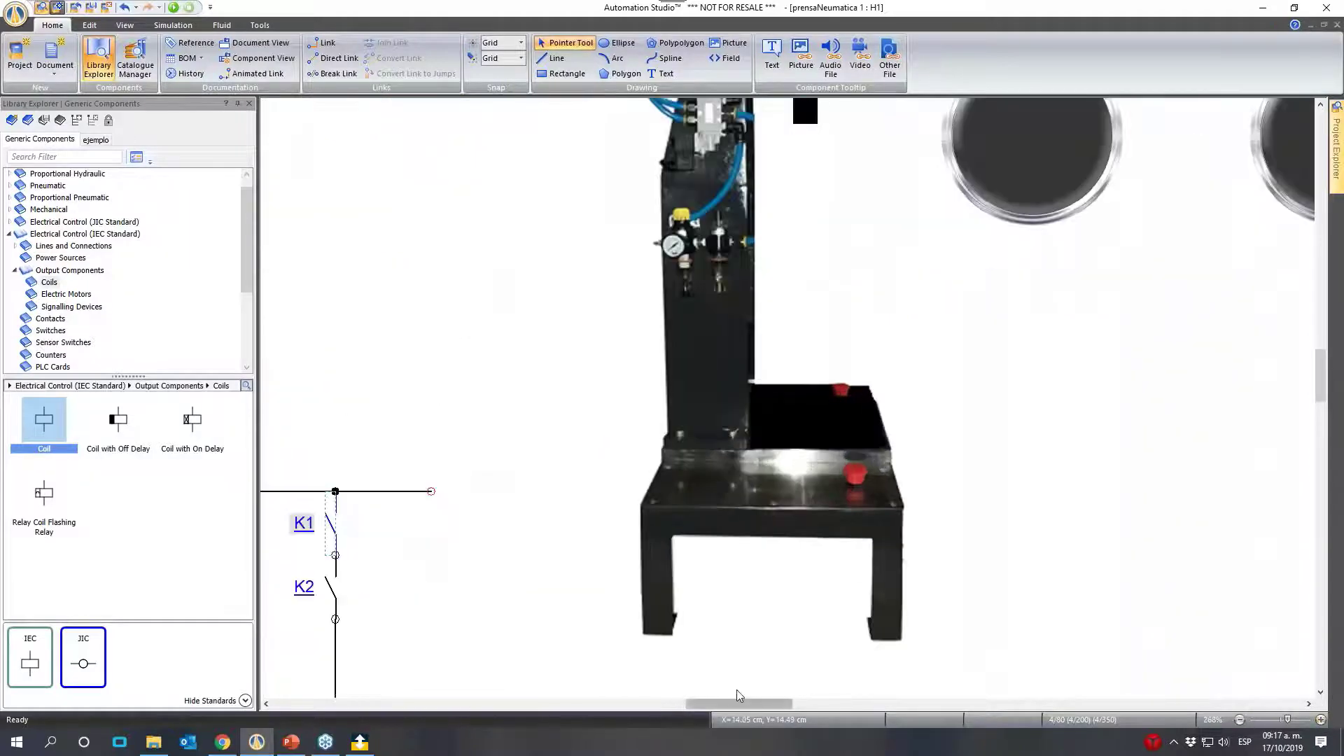
left_click_drag(737, 705, 662, 717)
scroll(763, 690, "down", 7)
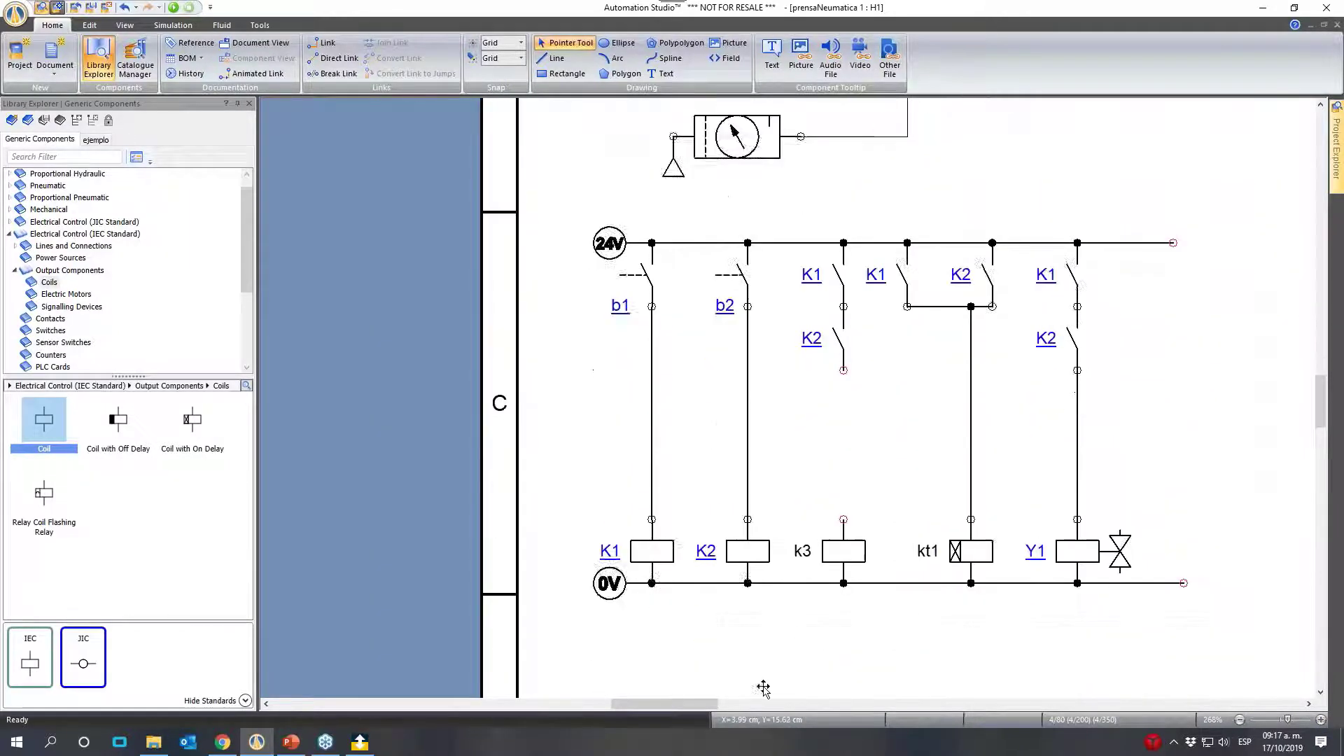
scroll(772, 691, "up", 2)
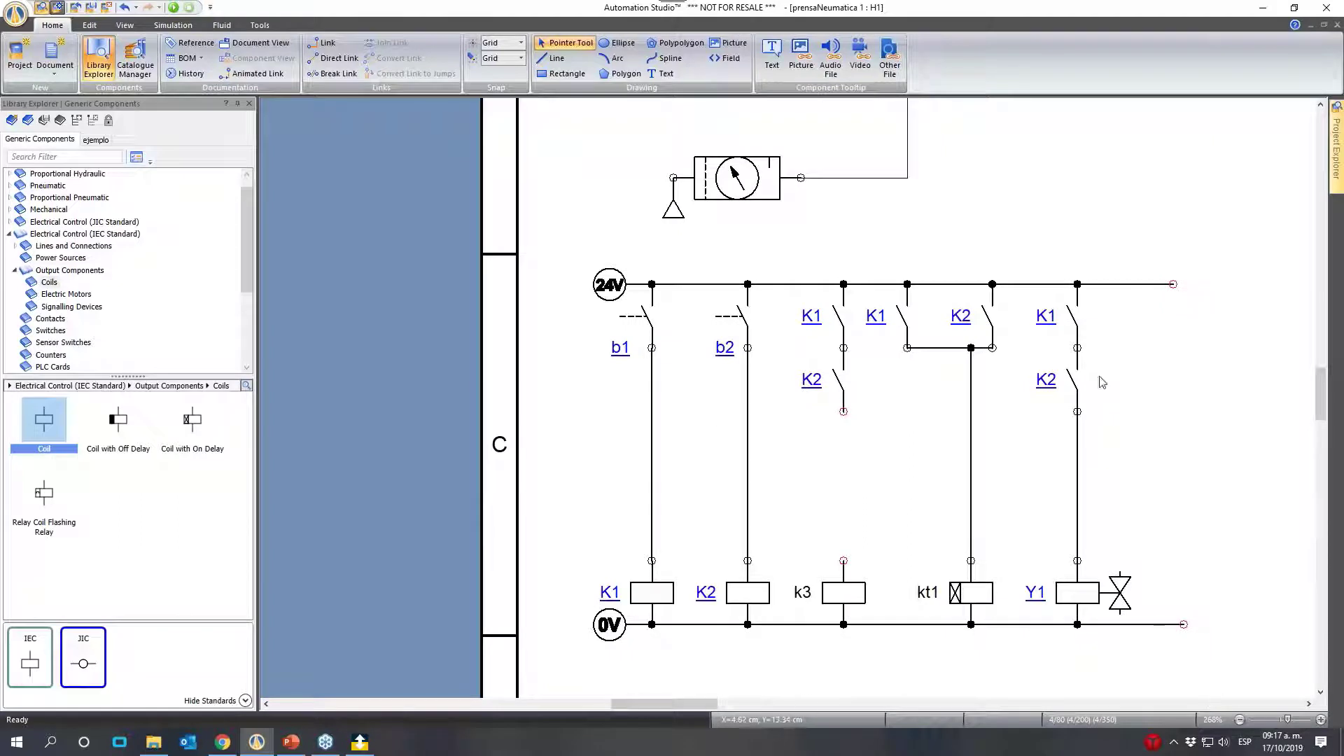
left_click(1075, 325)
key("Delete")
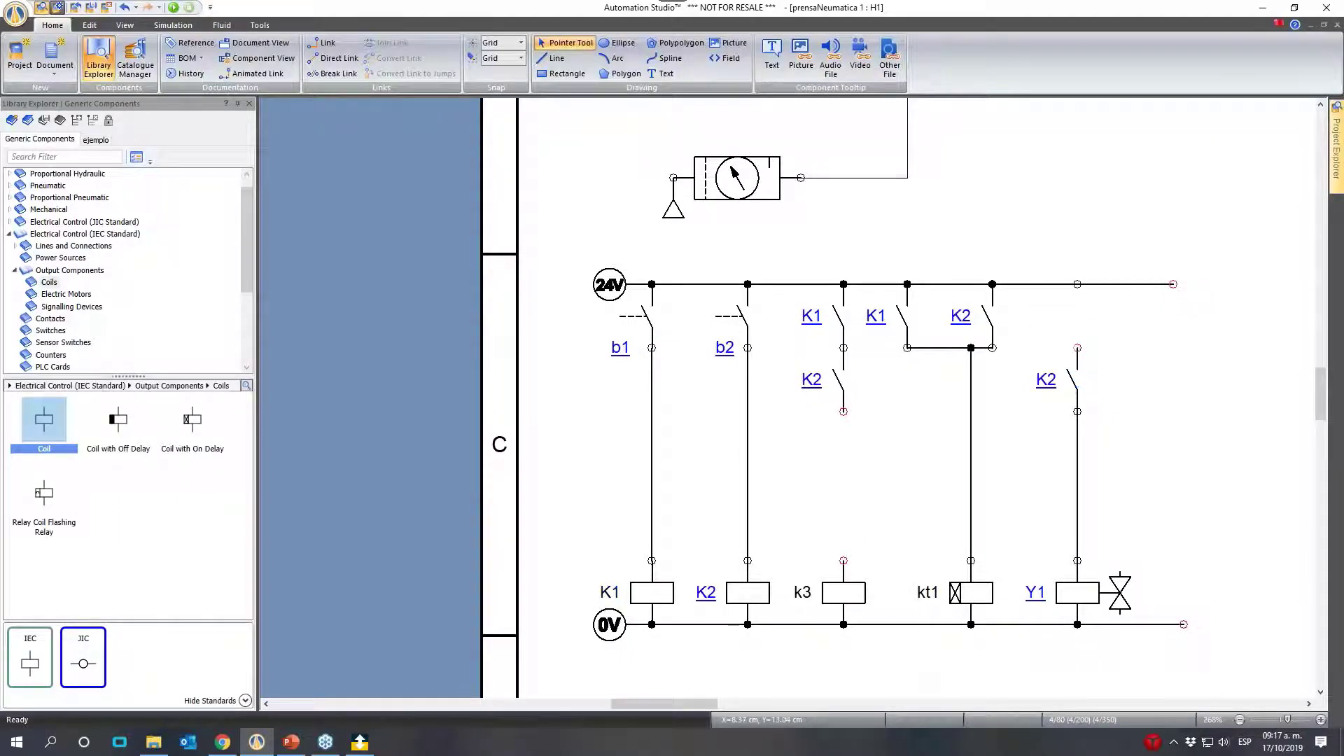
left_click(1073, 381)
key("Delete")
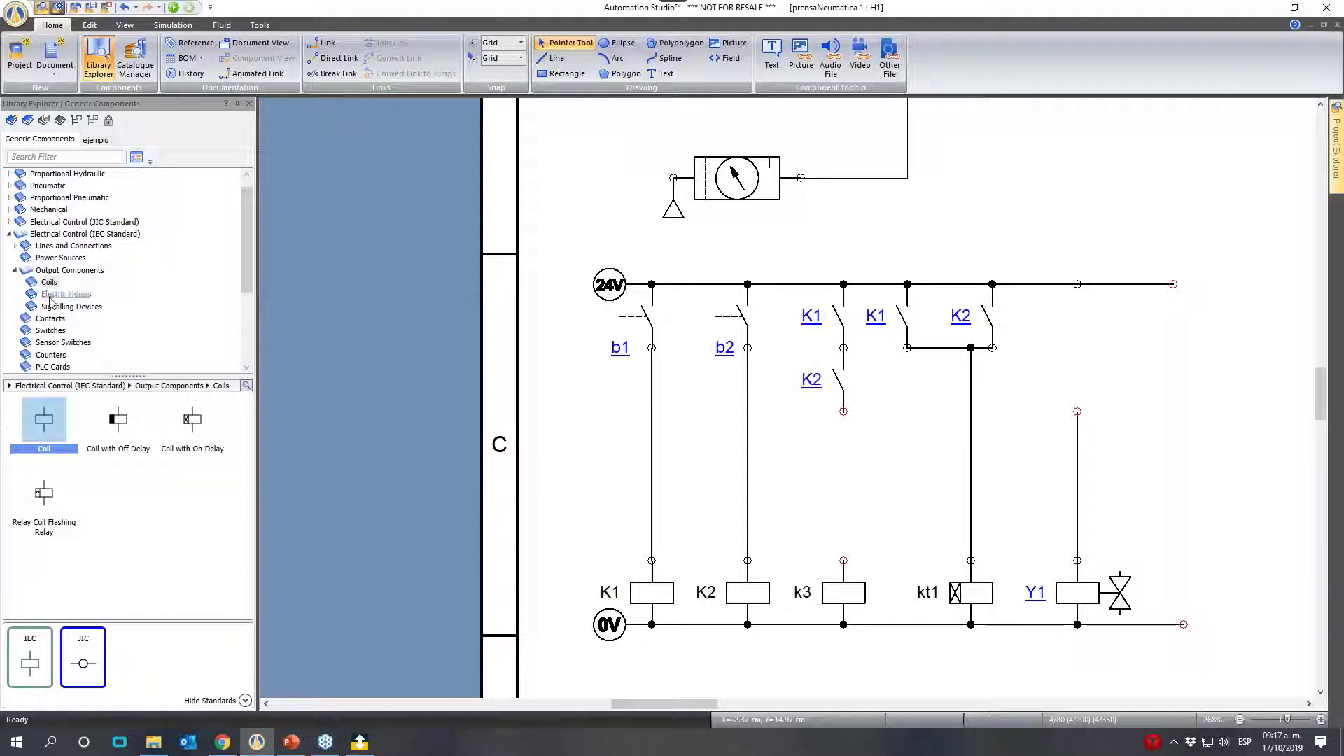
- Place a Normally Open Contact on the 24V line above Y1, assign it to k3 and extend the Y1 wire up to it
left_click(50, 318)
left_click_drag(44, 426, 1079, 315)
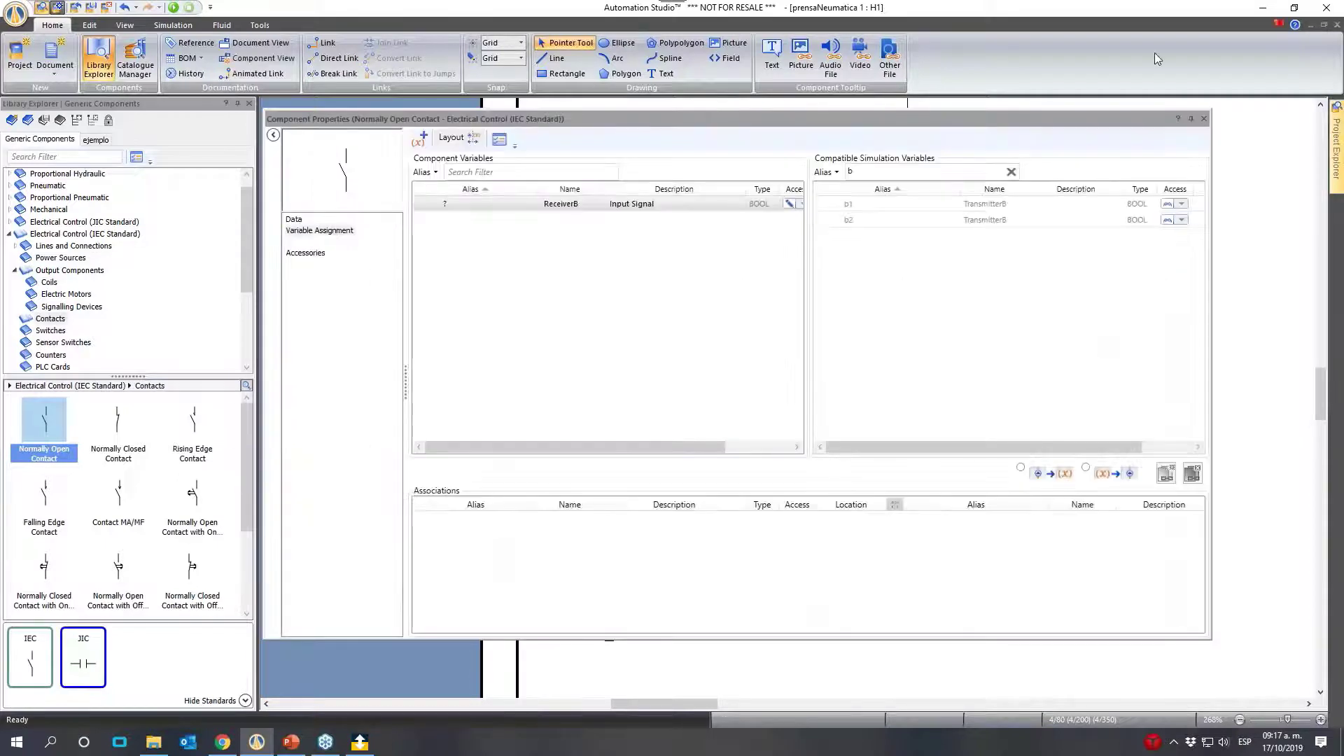
left_click(913, 174)
type("b")
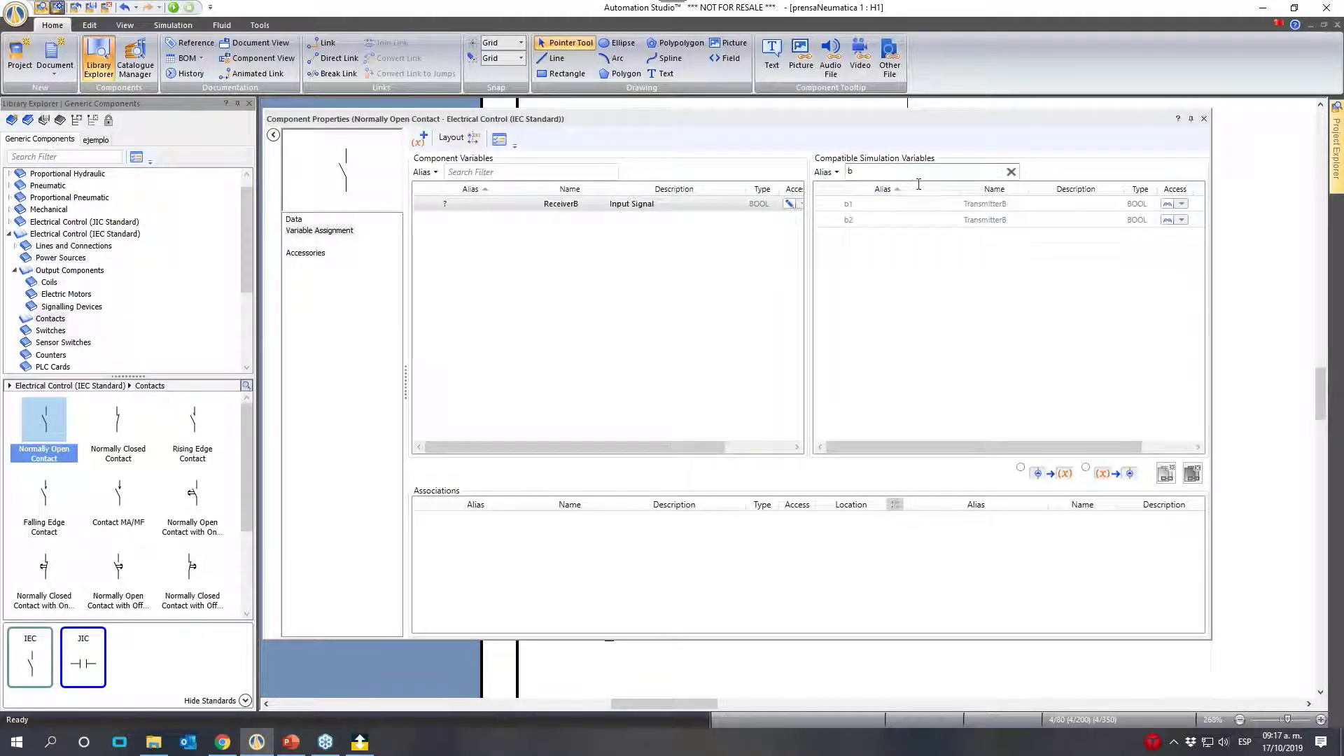
key("BackSpace")
type("k")
double_click(881, 238)
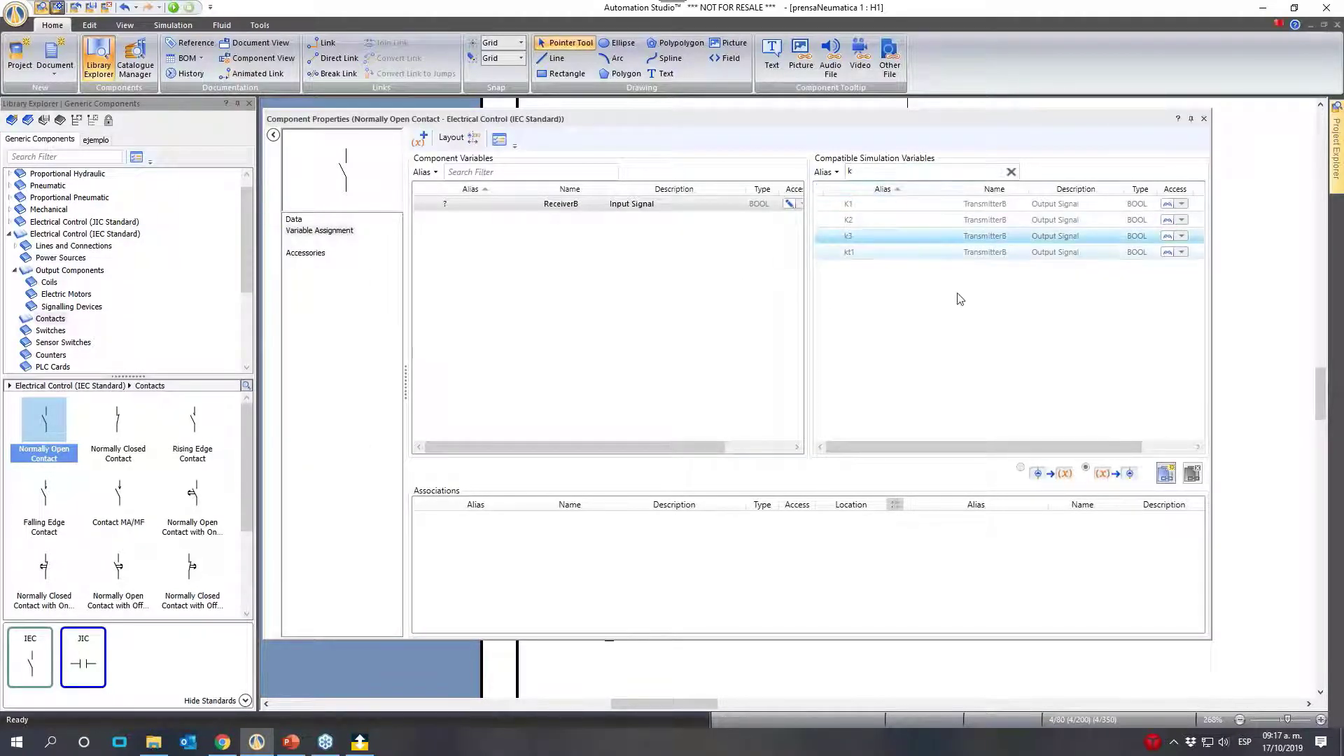
left_click(1204, 119)
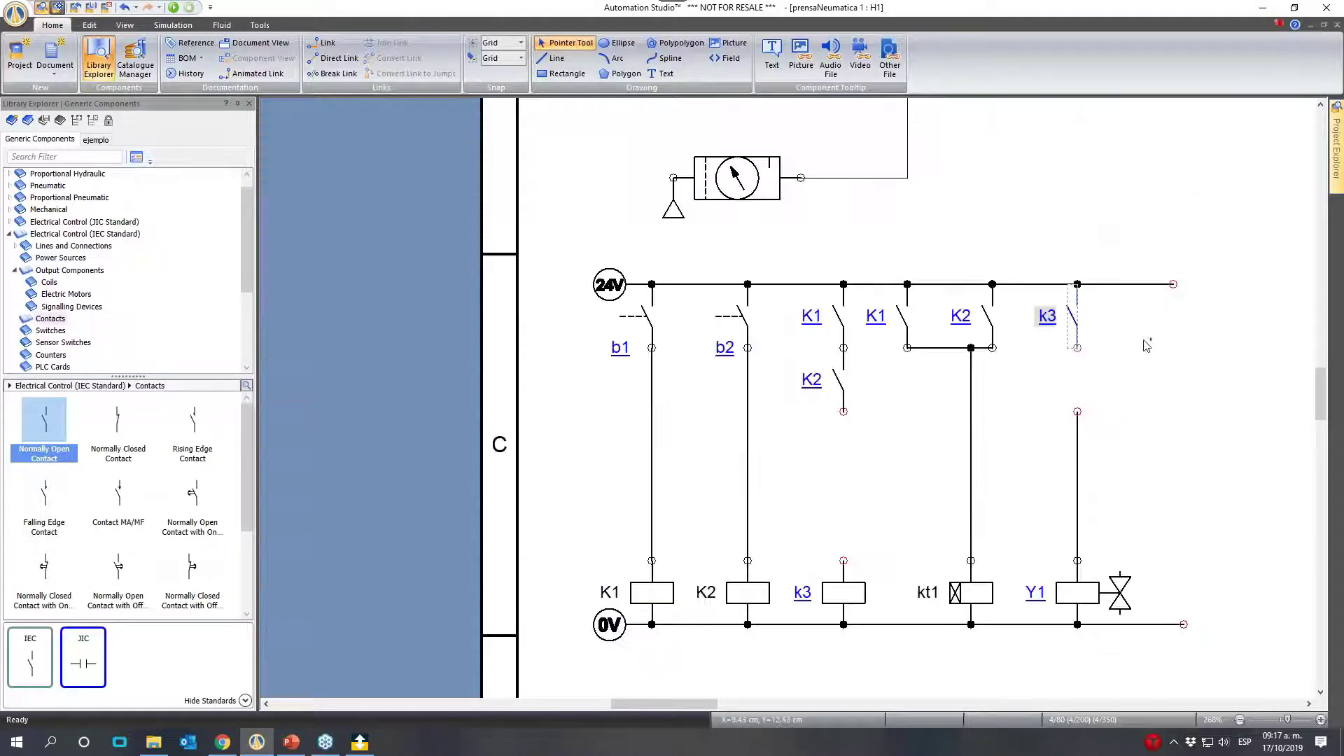
left_click(1081, 412)
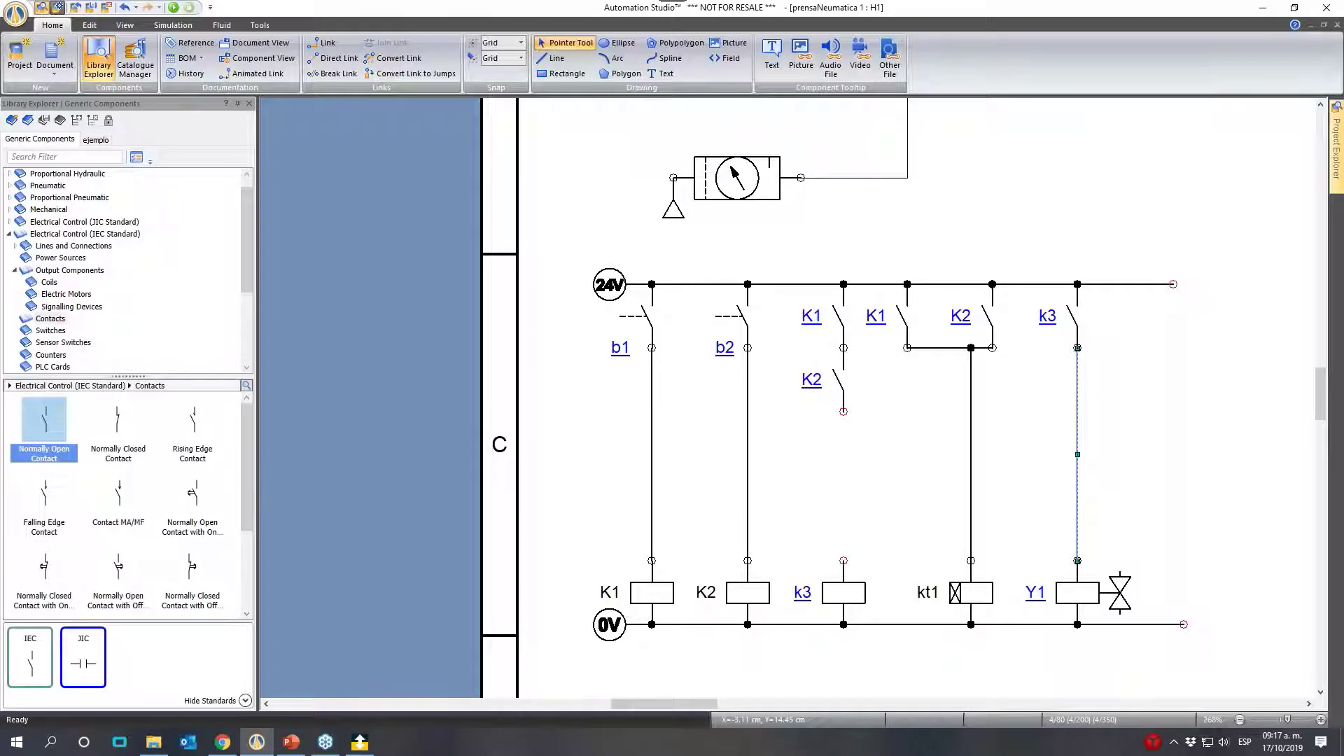
- Place a Normally Closed Contact with On Delay below K2, assign it to kt1 and wire it to the k3 coil
left_click_drag(45, 565, 835, 422)
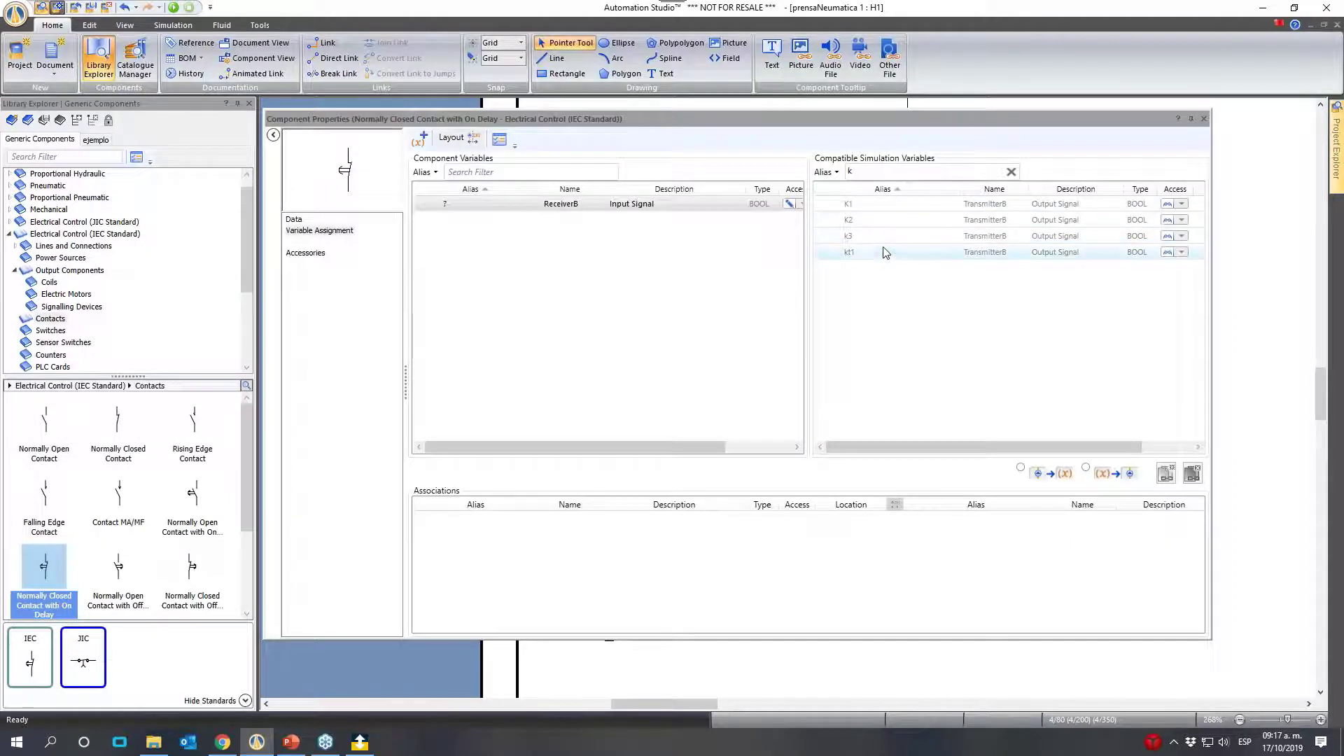
double_click(903, 252)
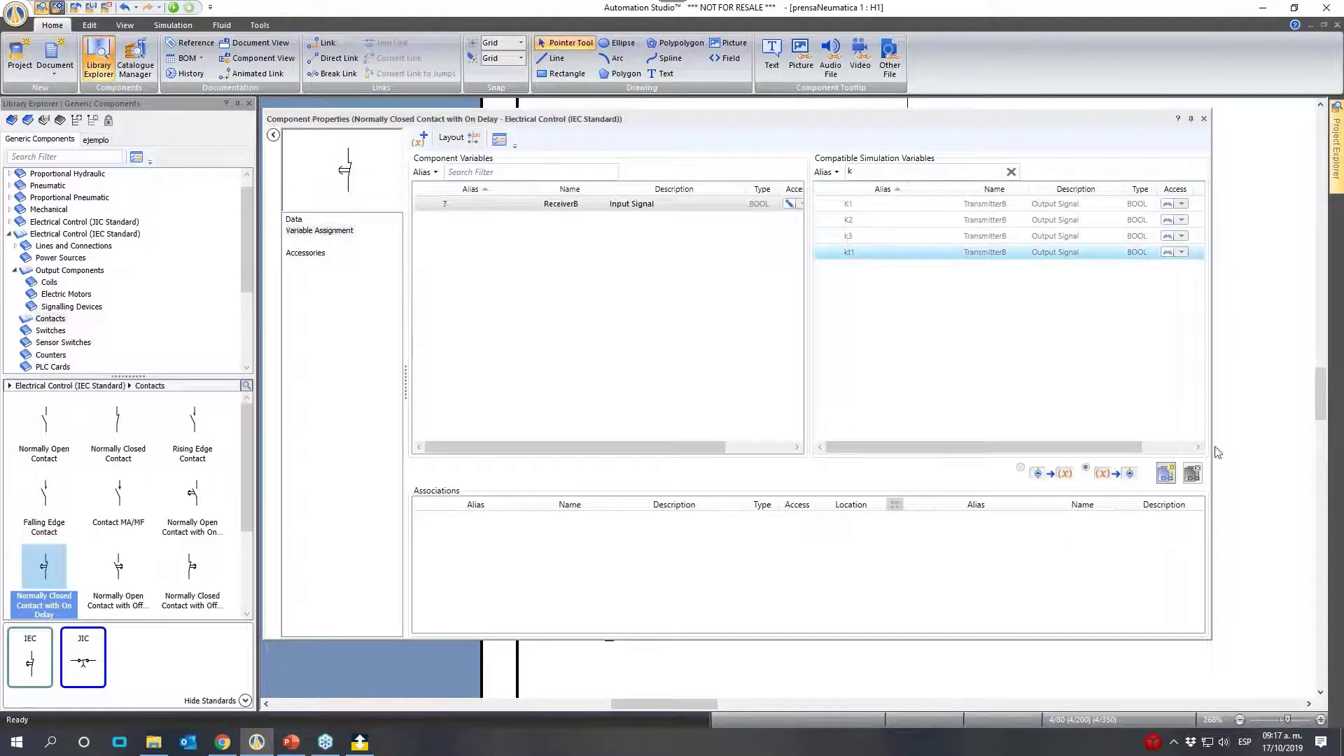
left_click(1204, 119)
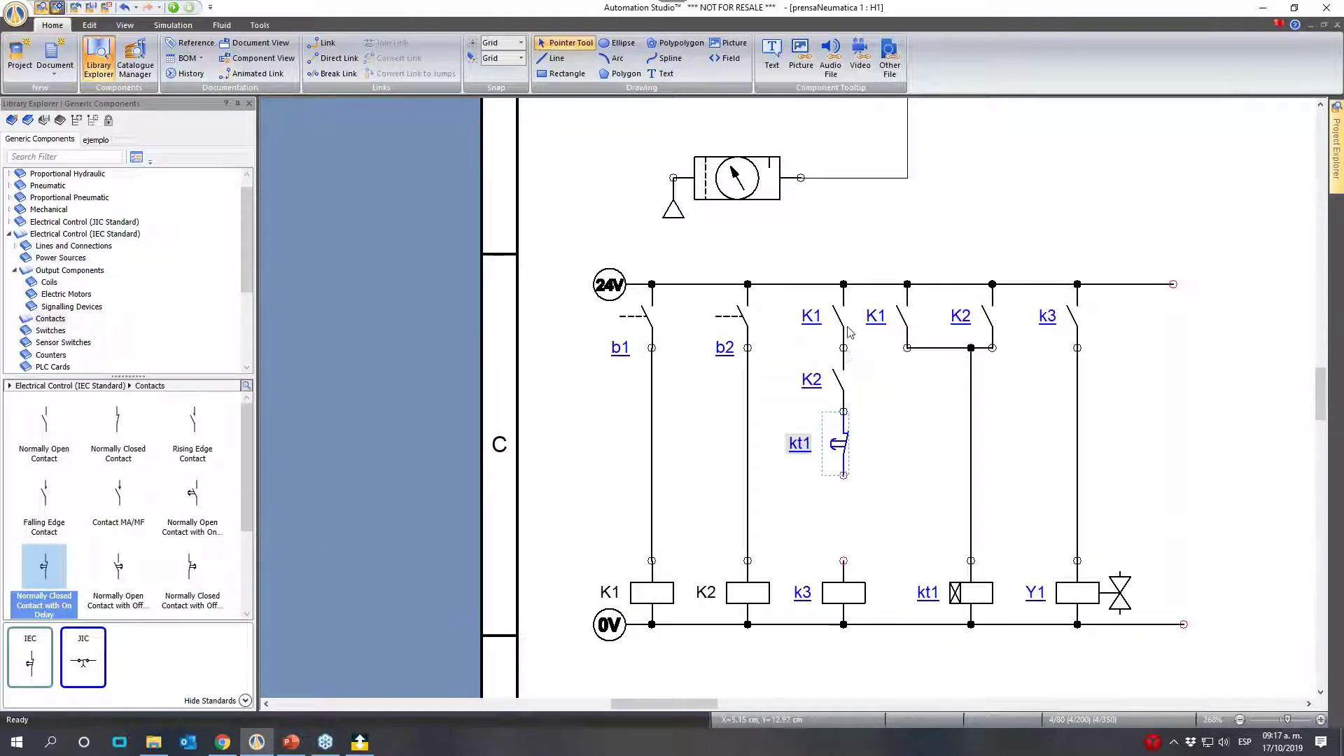
left_click(890, 518)
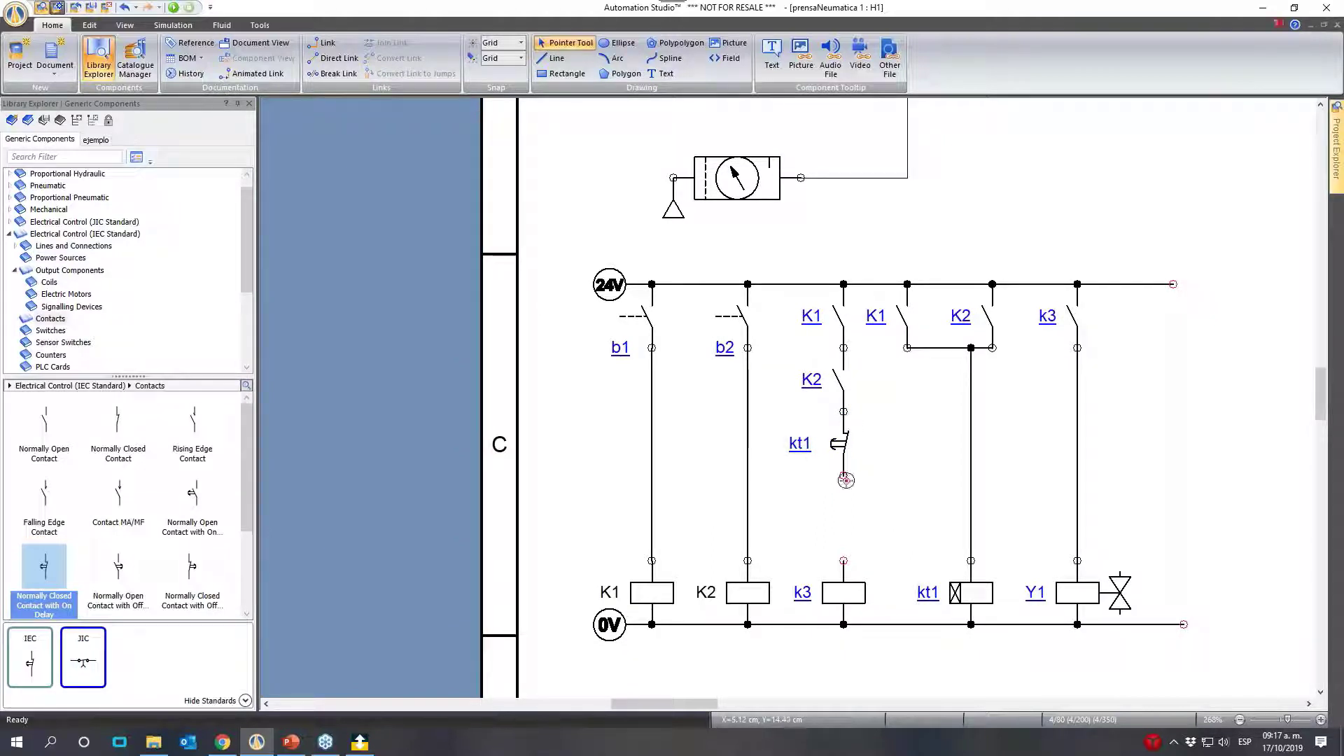
left_click_drag(843, 475, 840, 556)
- Place a Normally Open Contact beside the kt1 contact and assign it to k3
left_click(57, 430)
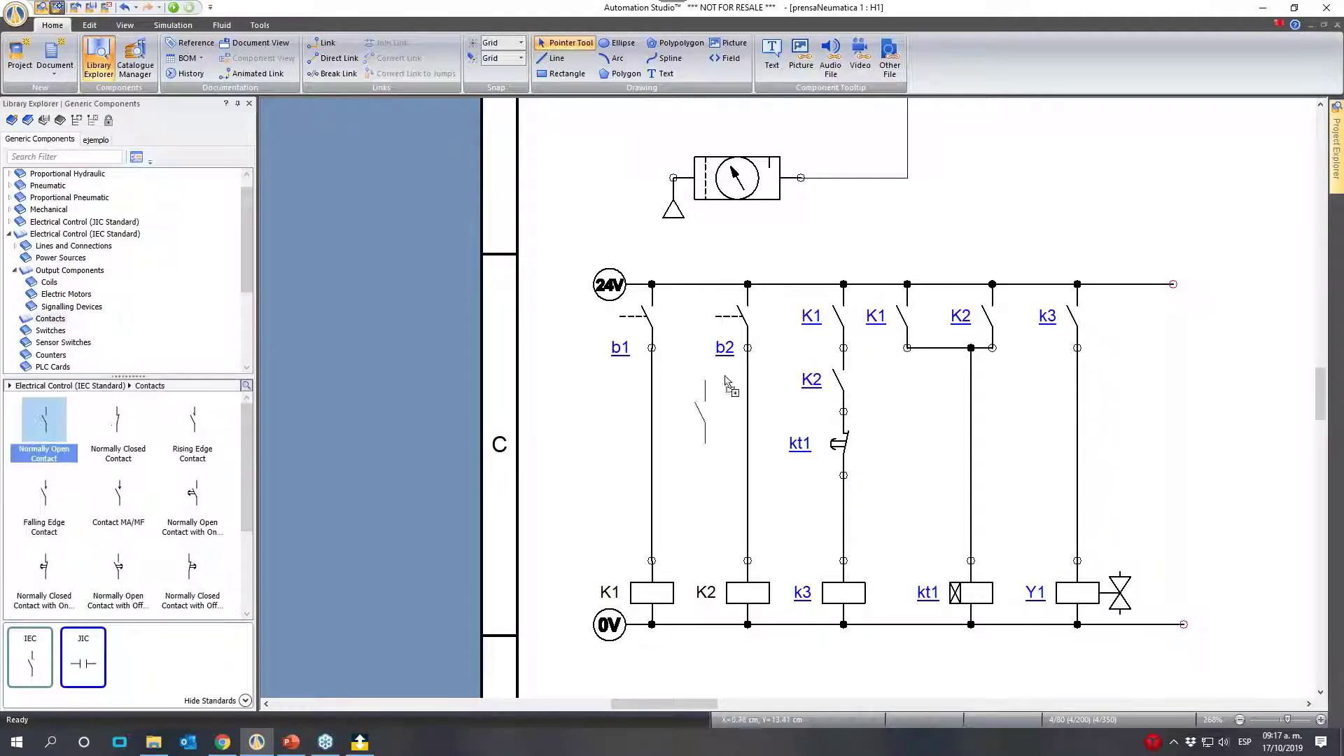
left_click(896, 446)
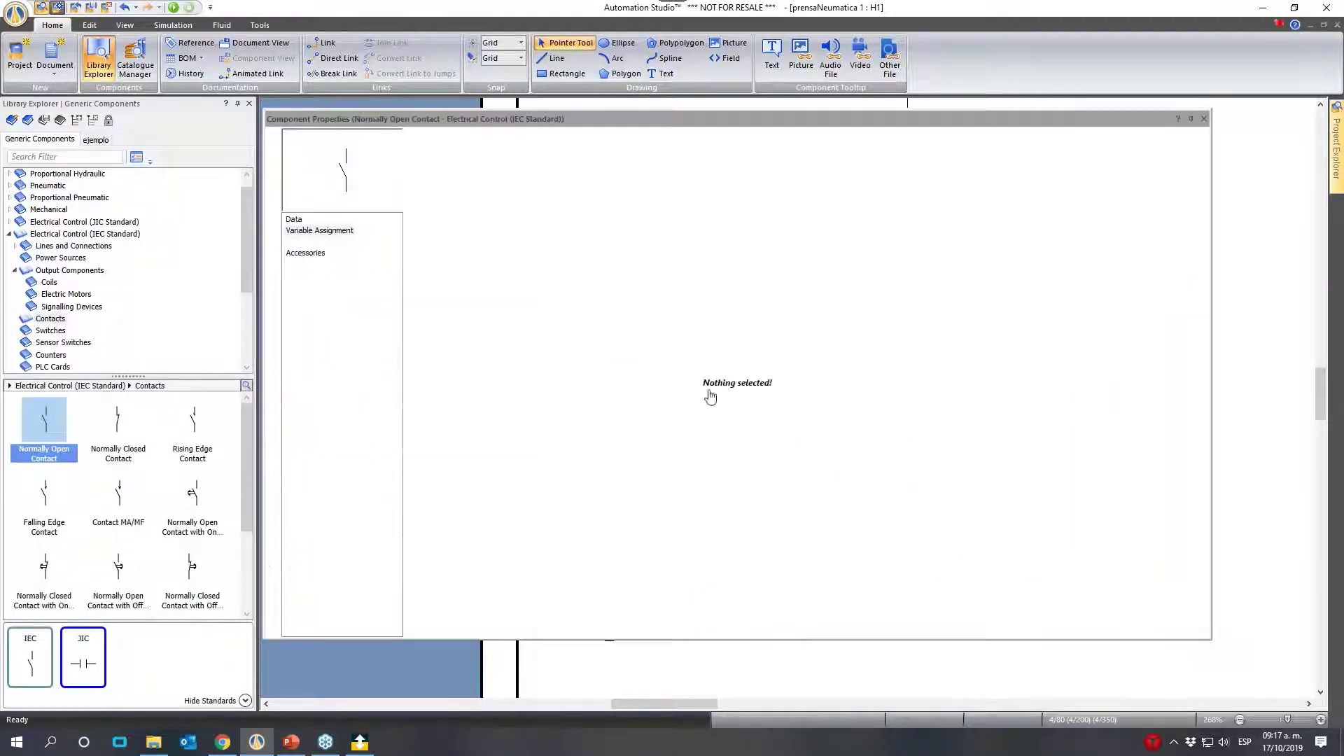
left_click(893, 236)
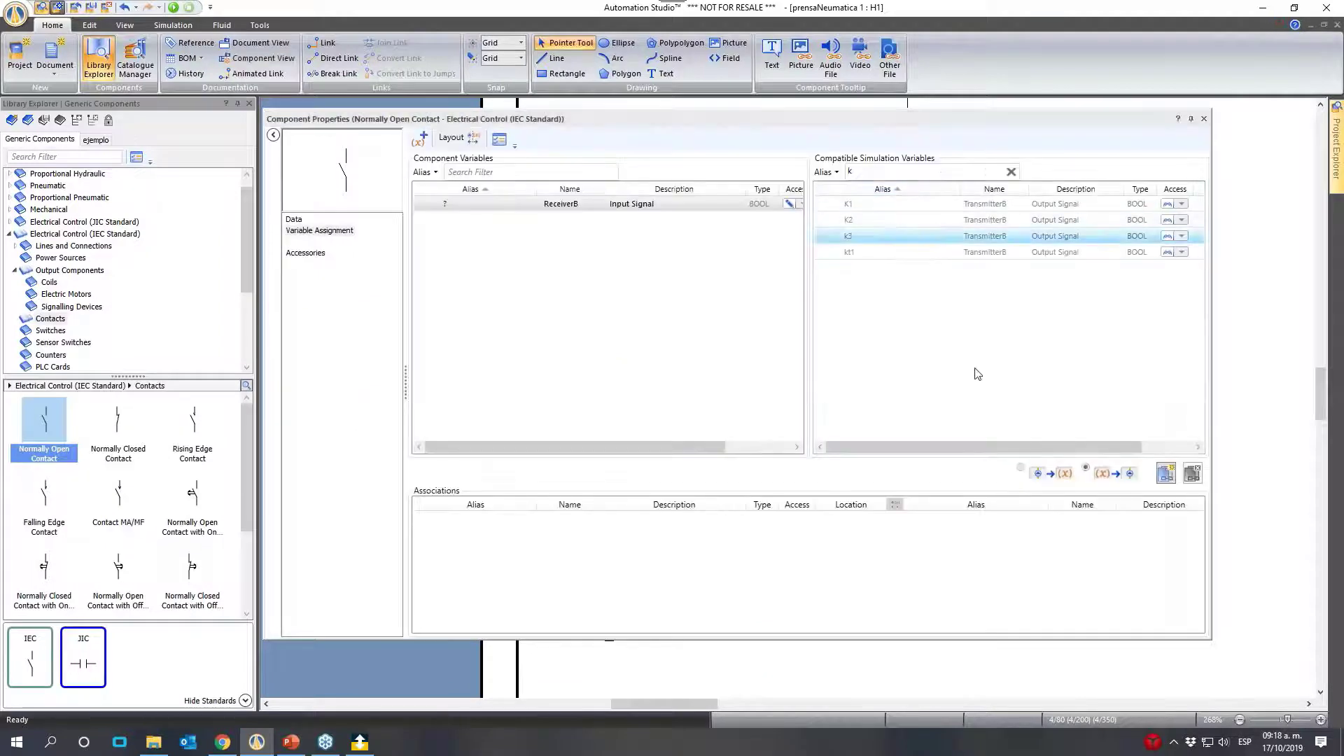
left_click(1166, 474)
left_click(1204, 118)
left_click(898, 484)
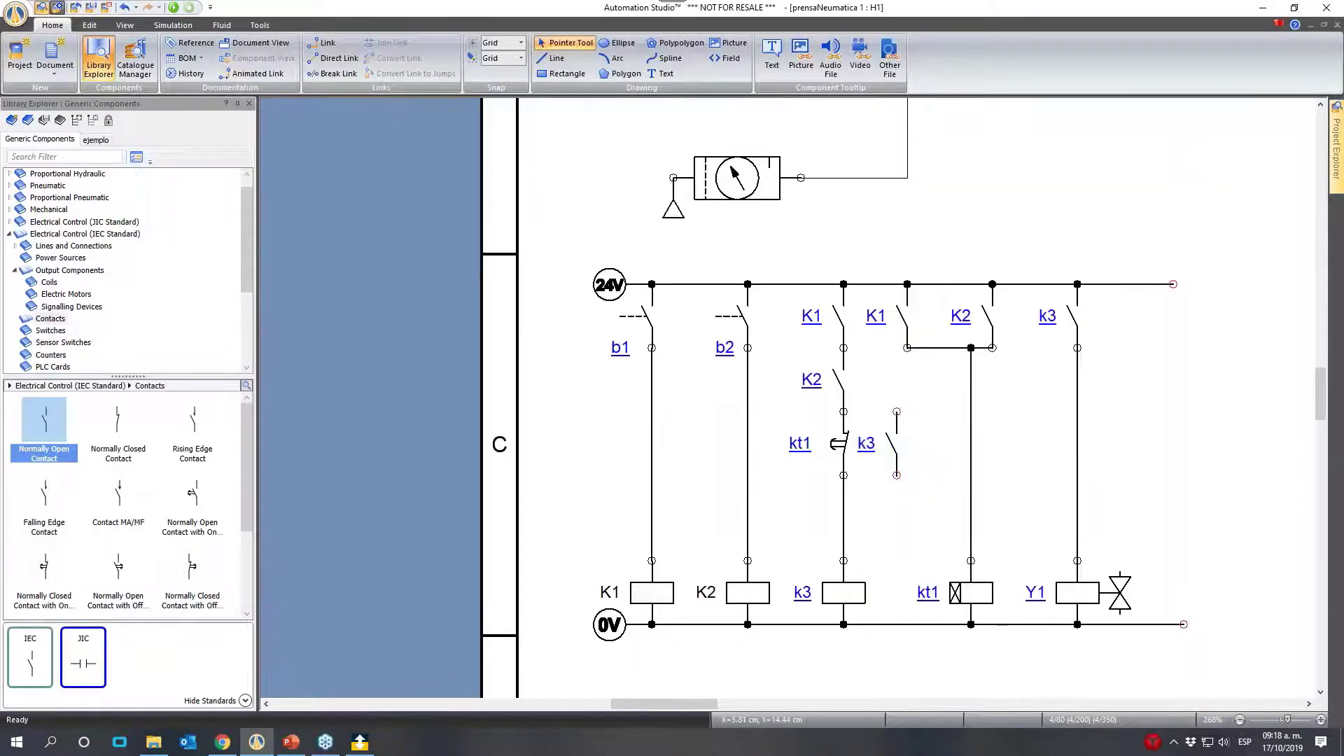
- Wire the new k3 contact in parallel with the kt1 contact as a holding contact
left_click(895, 412)
left_click(845, 413)
left_click(892, 476)
left_click(843, 476)
left_click(845, 477)
- Move panel buttons b1 and b2 between the pneumatic circuit and the press picture, with b1 above b2
scroll(700, 682, "right", 5)
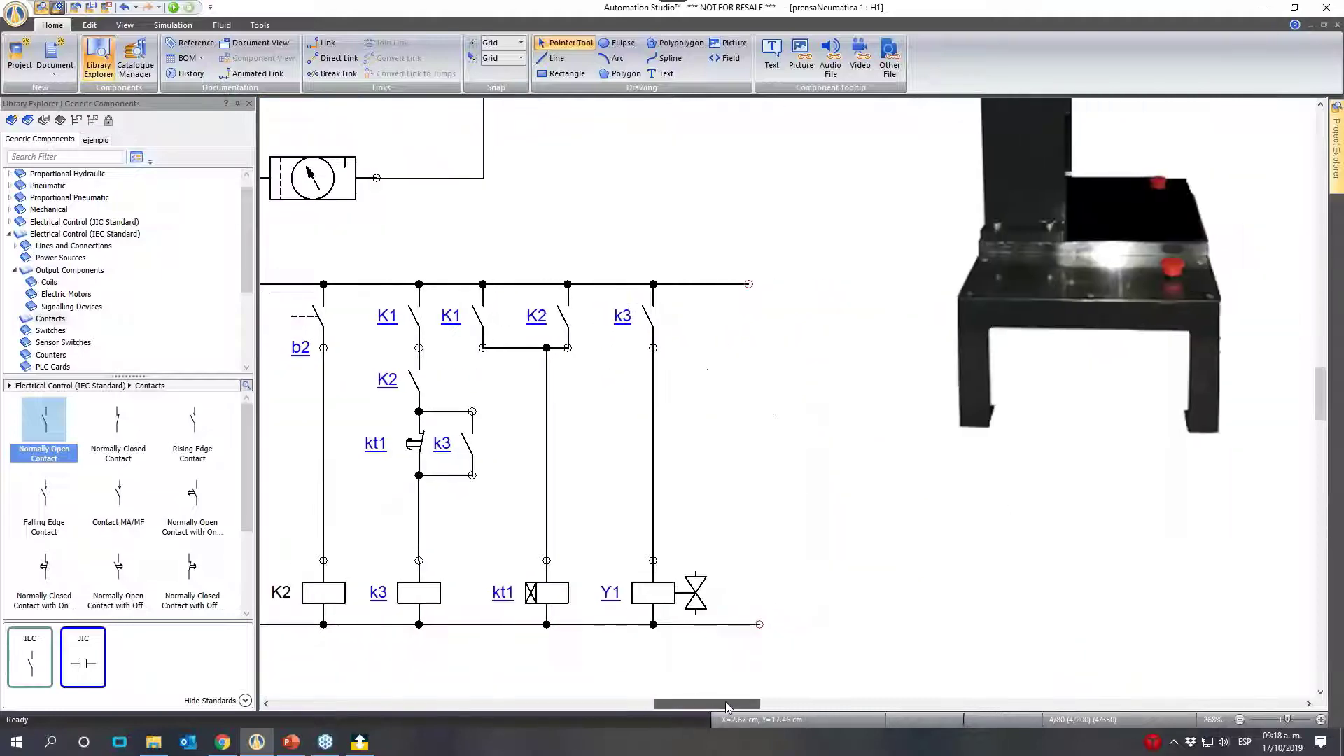
left_click(1239, 720)
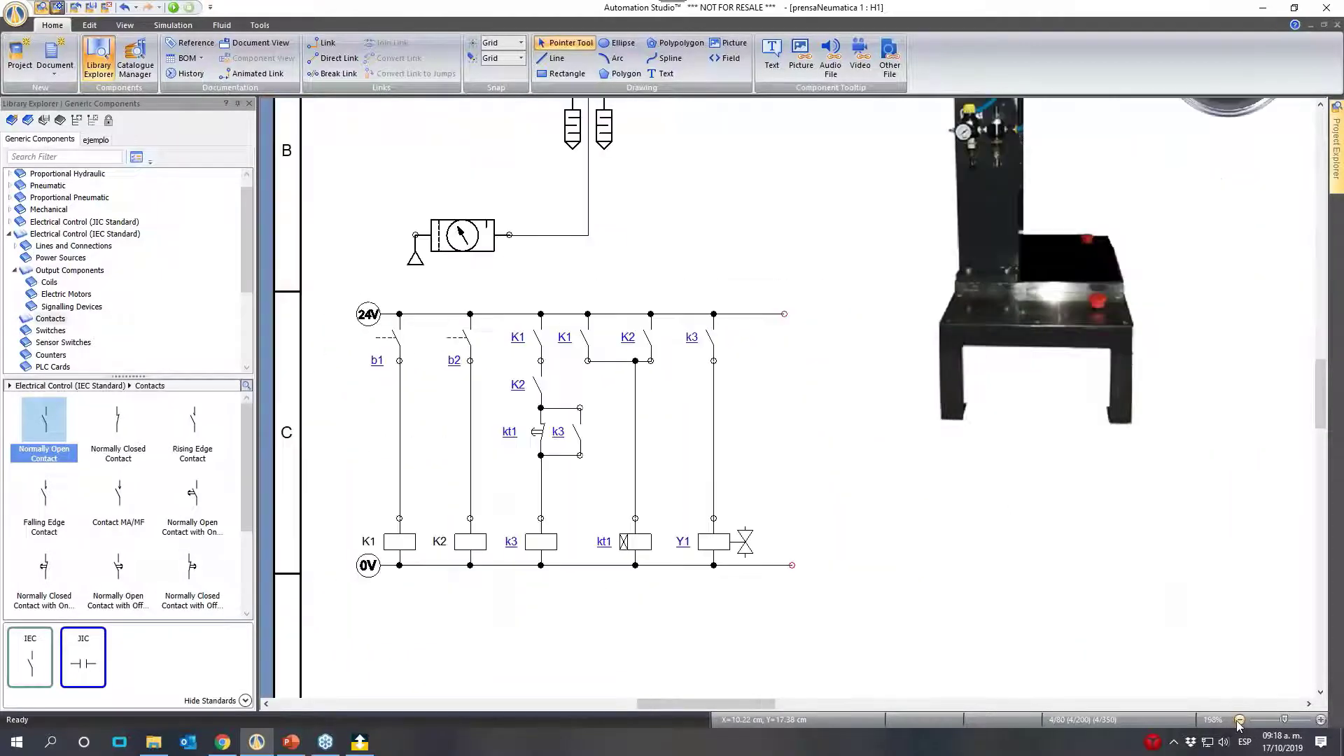
left_click(1239, 719)
scroll(947, 566, "up", 1)
scroll(947, 569, "up", 1)
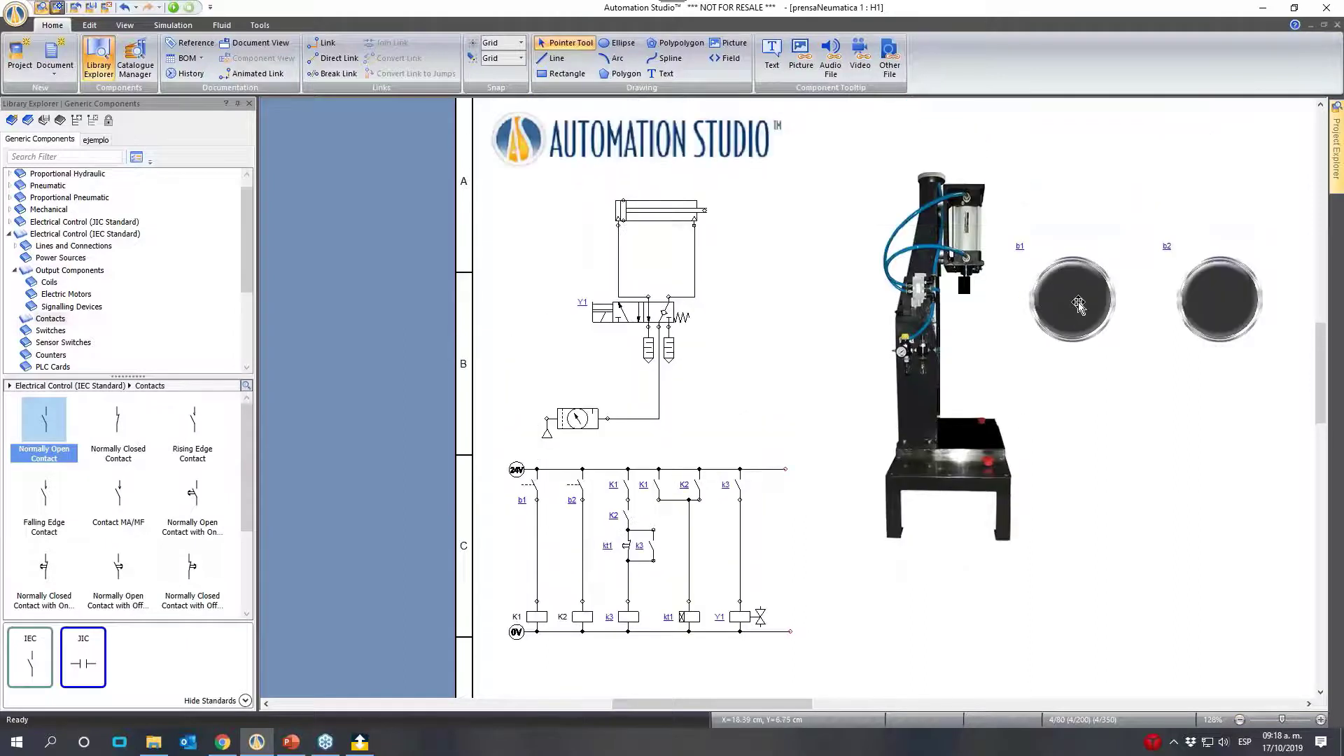
left_click_drag(1078, 303, 819, 241)
left_click_drag(1216, 302, 805, 398)
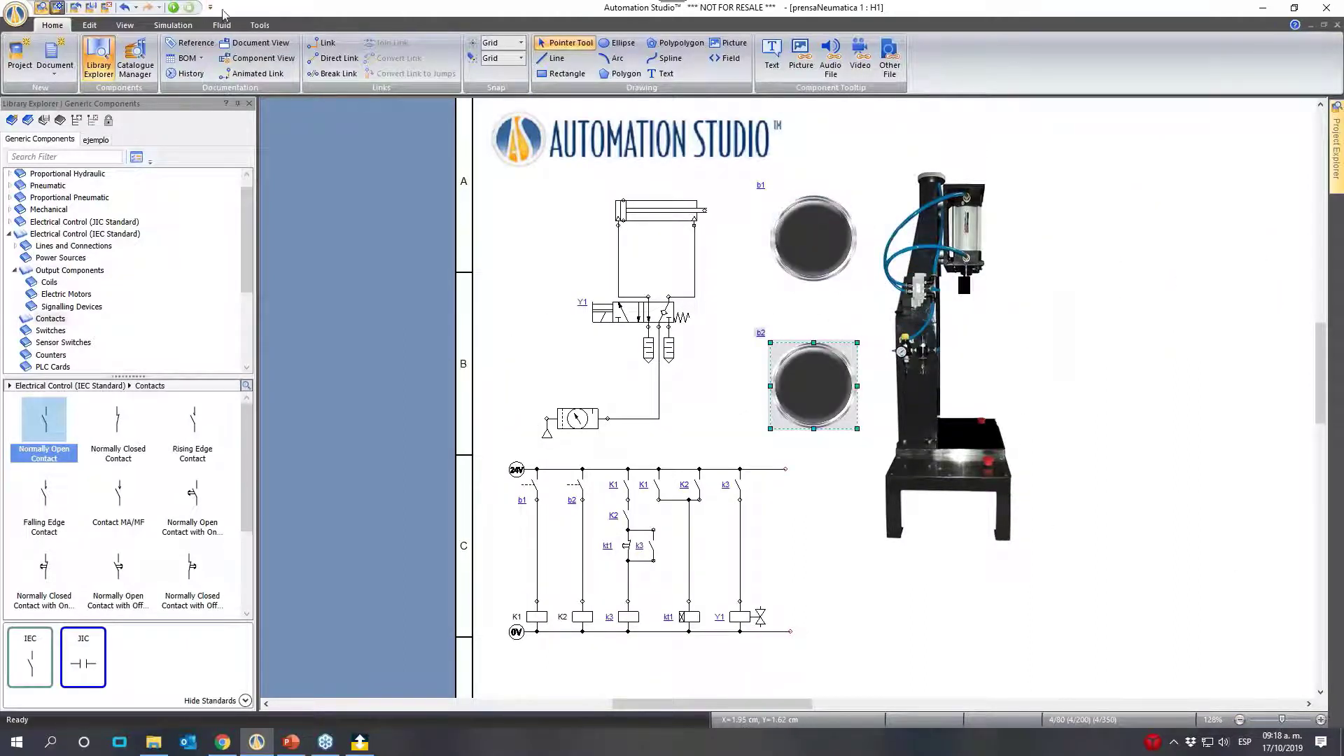
- Start the simulation, actuate only panel button b1 and check the response of the kt1 contact
left_click(124, 25)
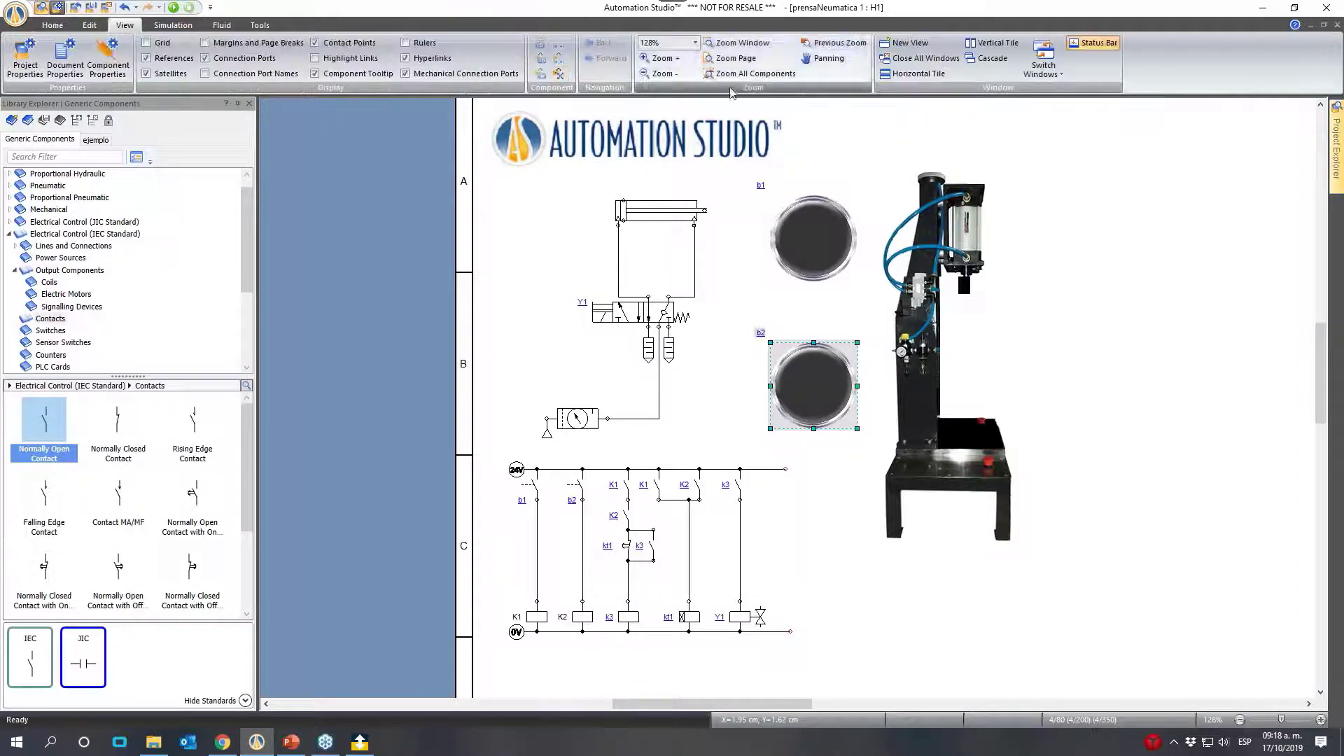
left_click(742, 43)
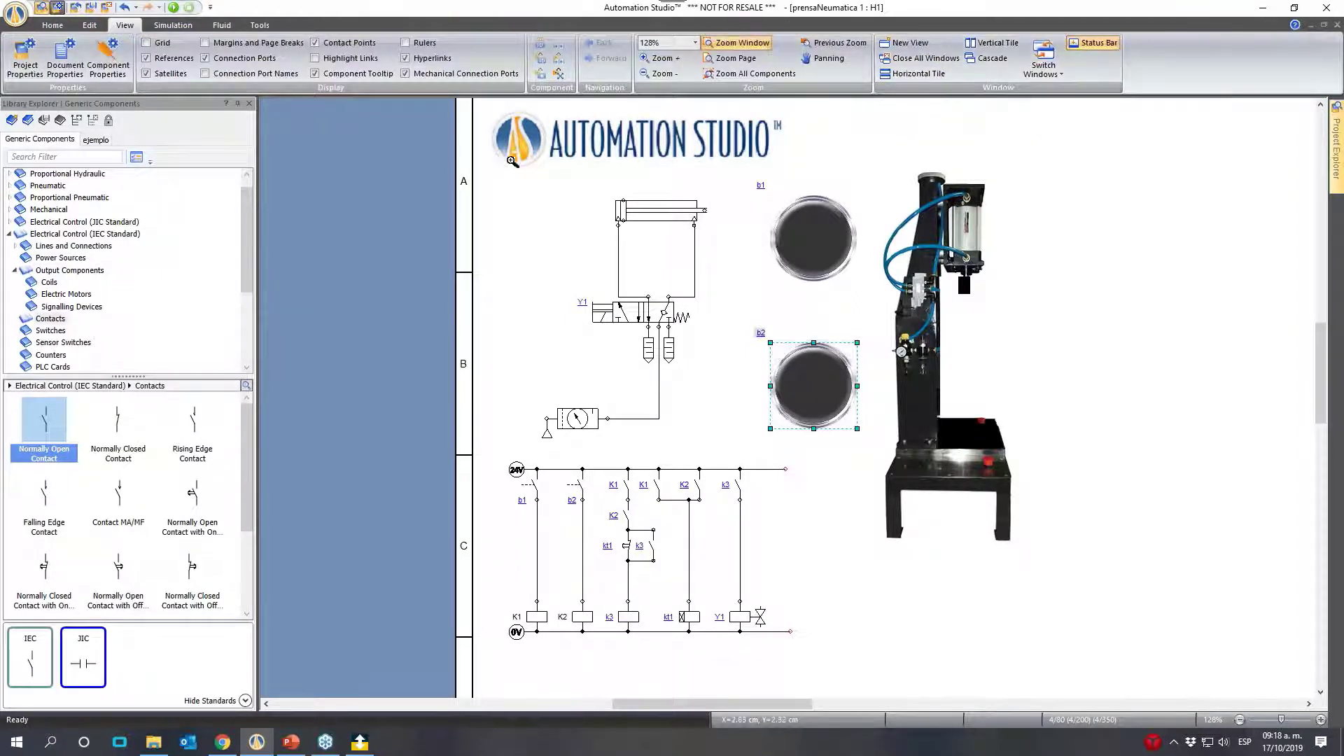
left_click_drag(457, 103, 1043, 620)
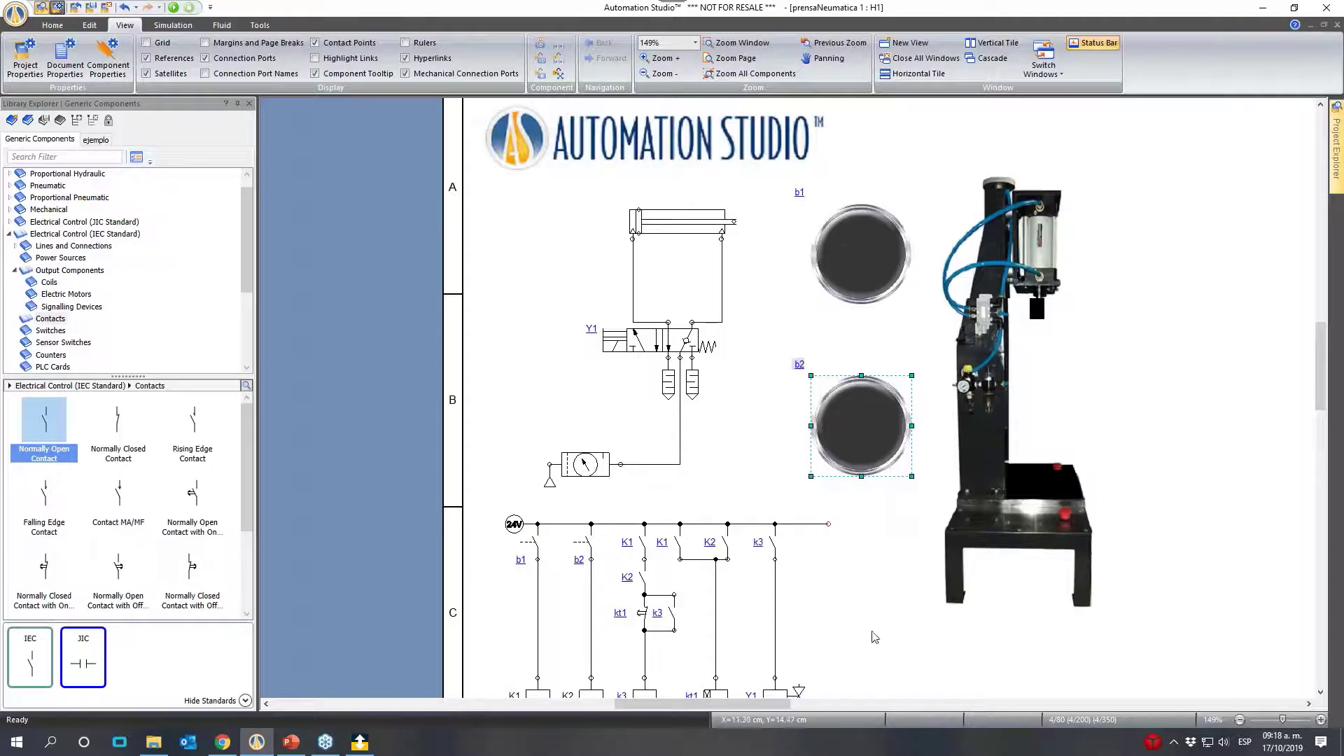
left_click(173, 8)
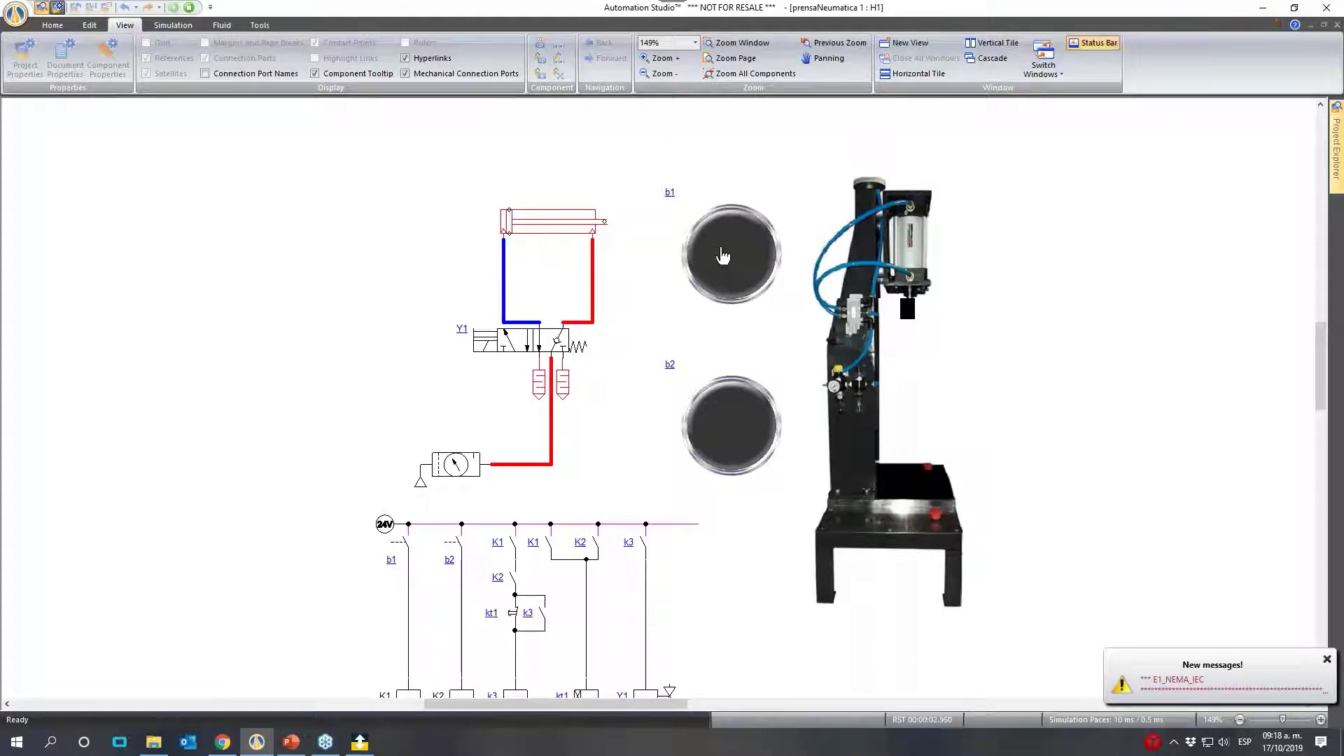
left_click(740, 287)
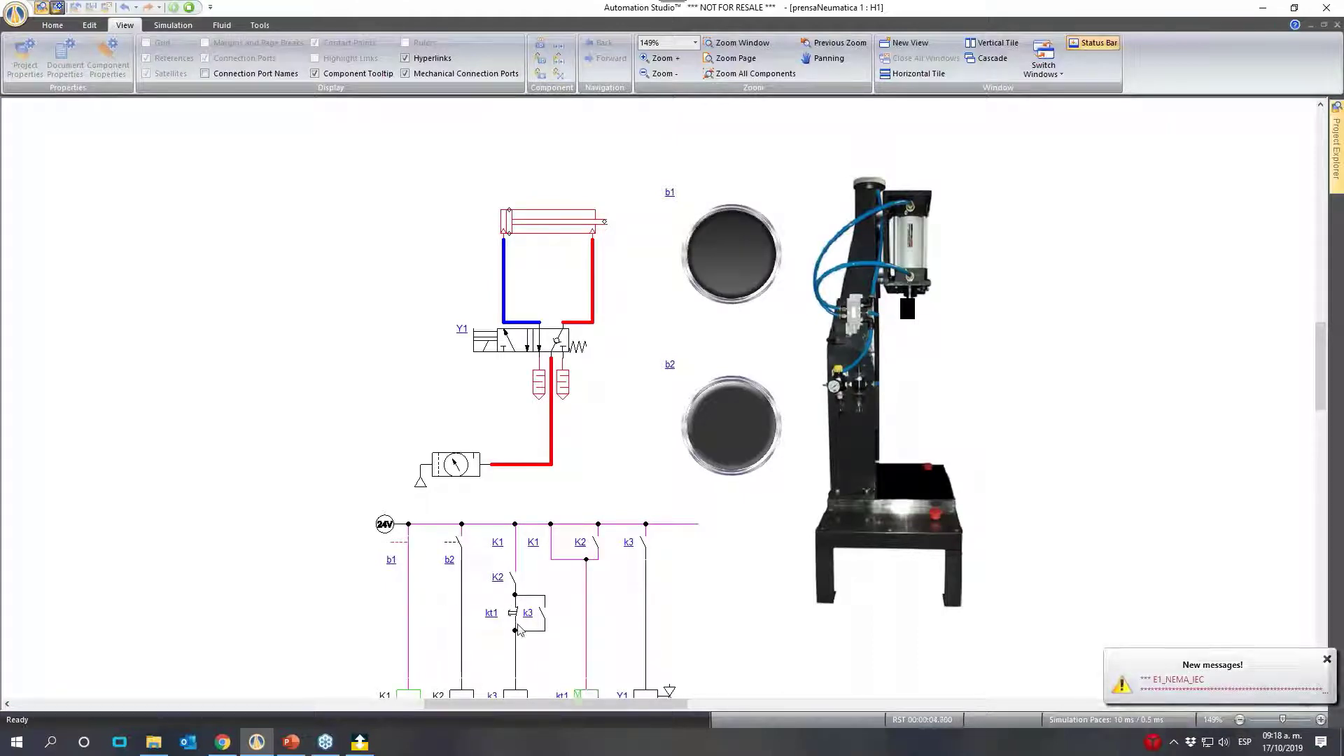
scroll(700, 455, "down", 1)
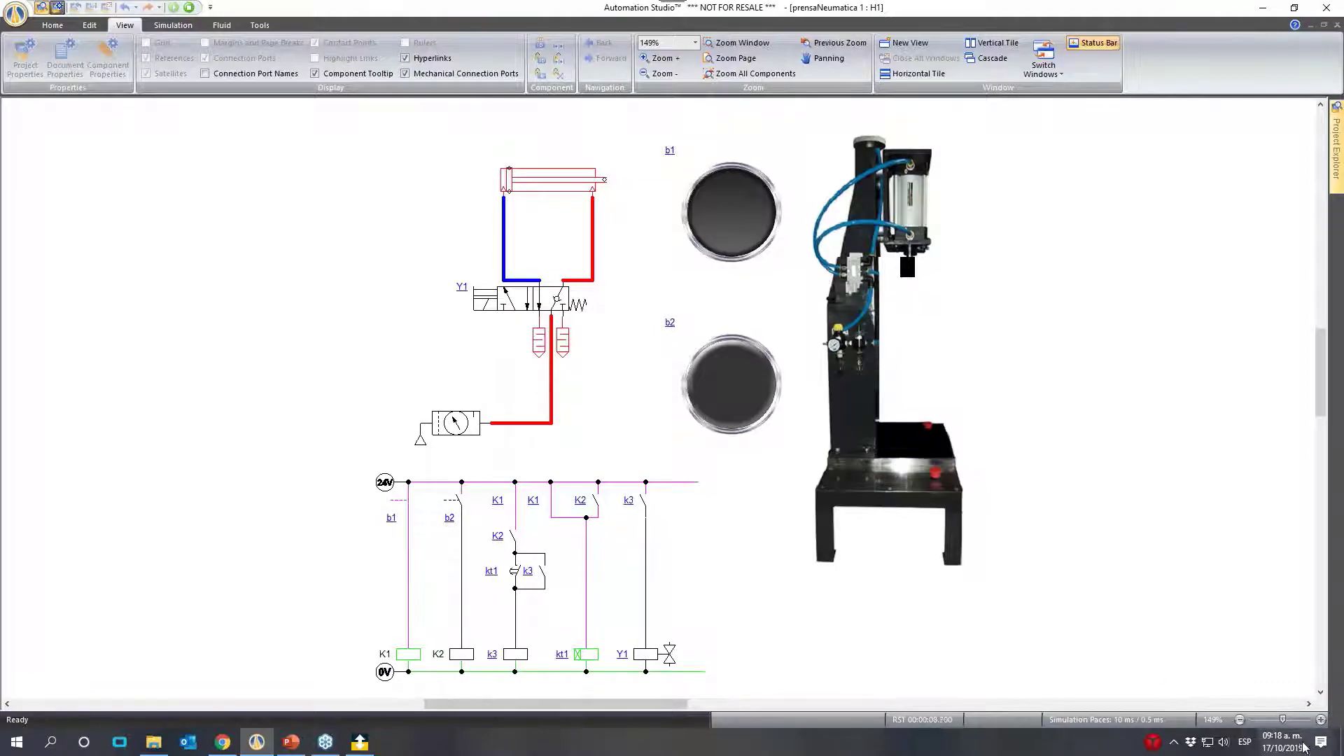
scroll(737, 687, "up", 4)
scroll(736, 687, "down", 3)
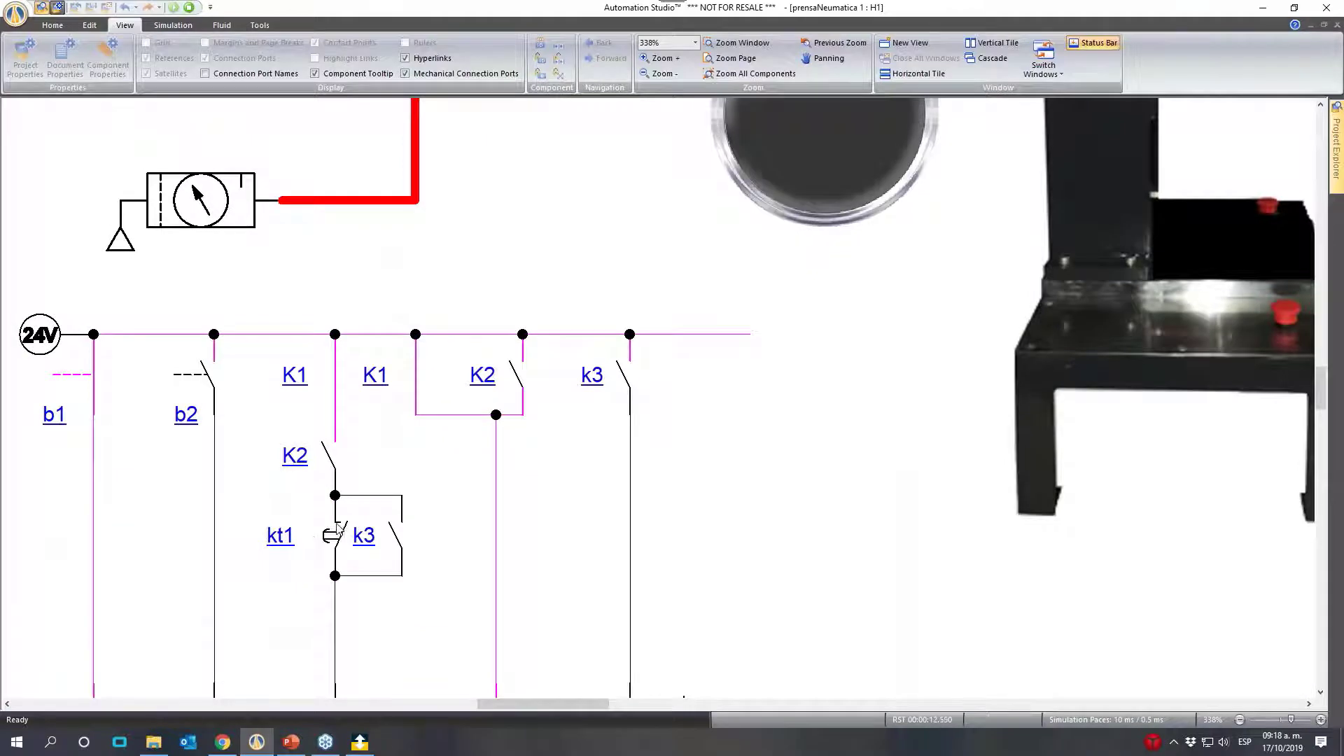
- Actuate panel button b2 after the kt1 delay and check the k3 and Y1 branches and the valve
scroll(805, 210, "up", 1)
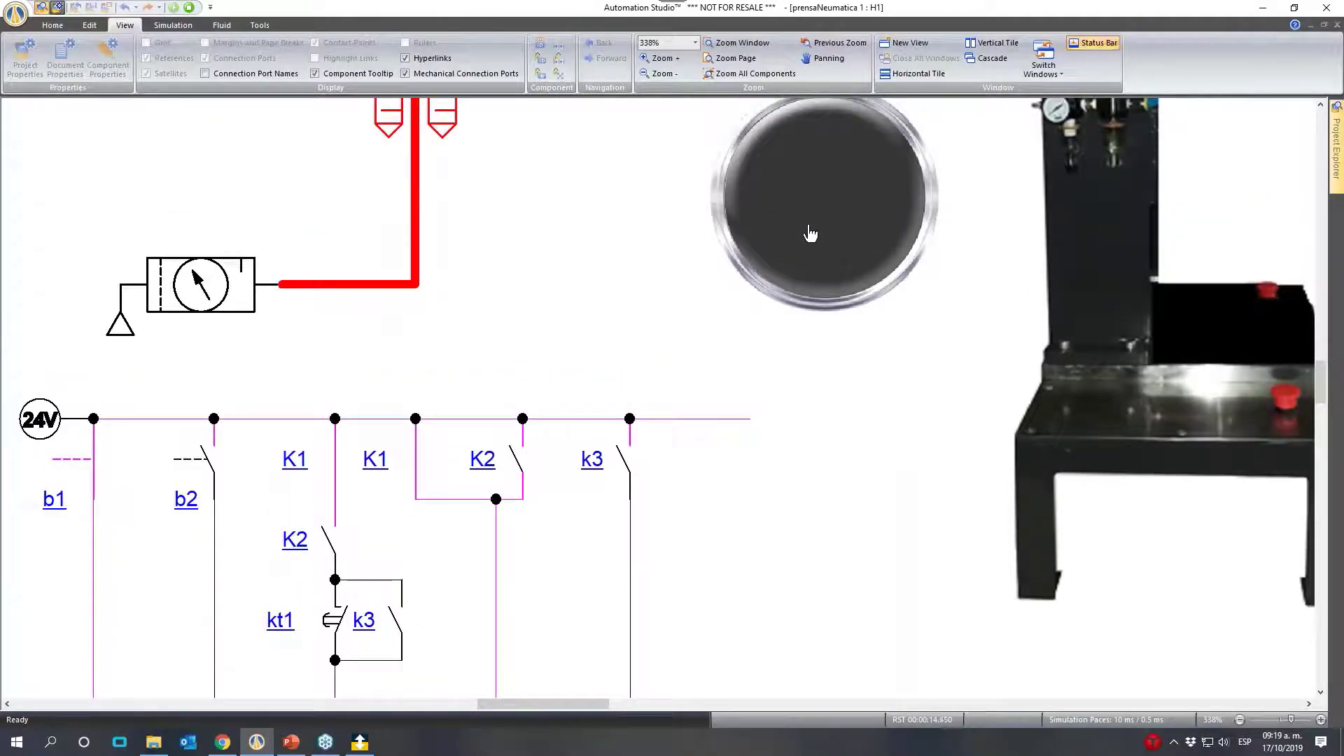
left_click(810, 233)
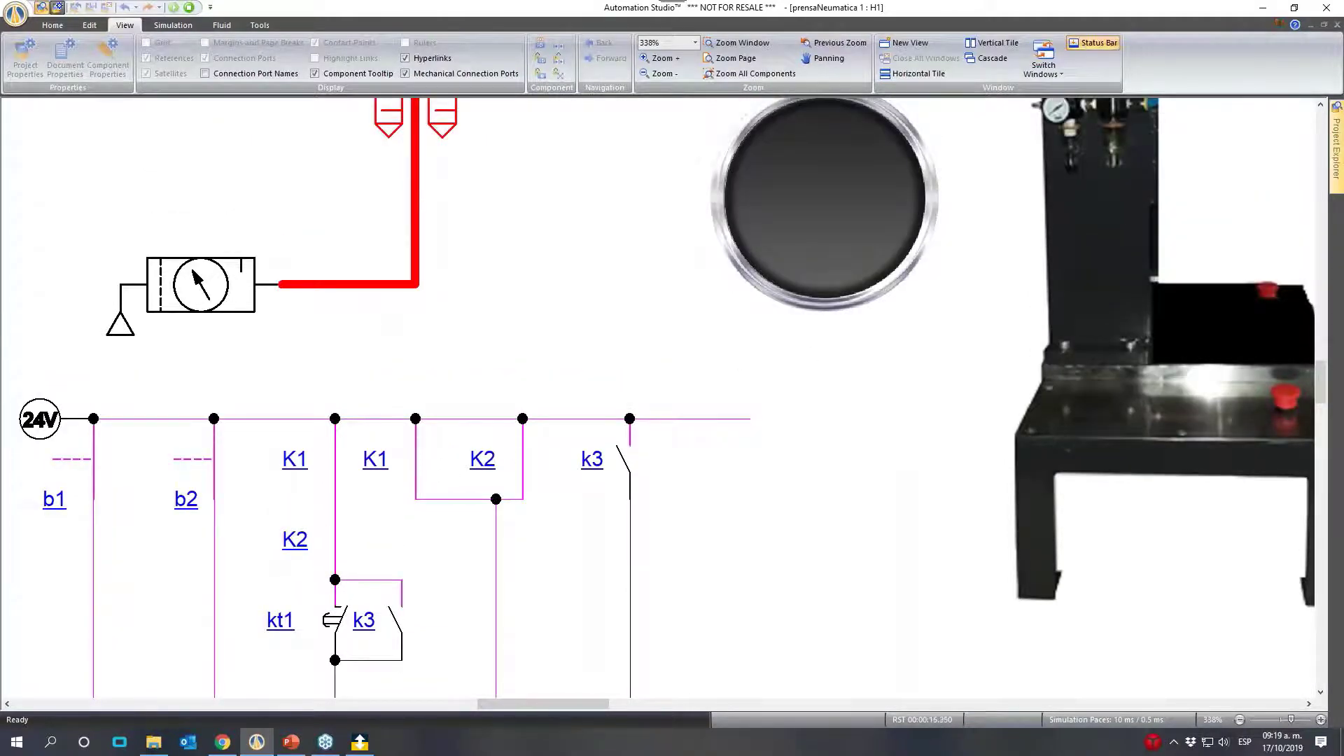
scroll(448, 530, "down", 2)
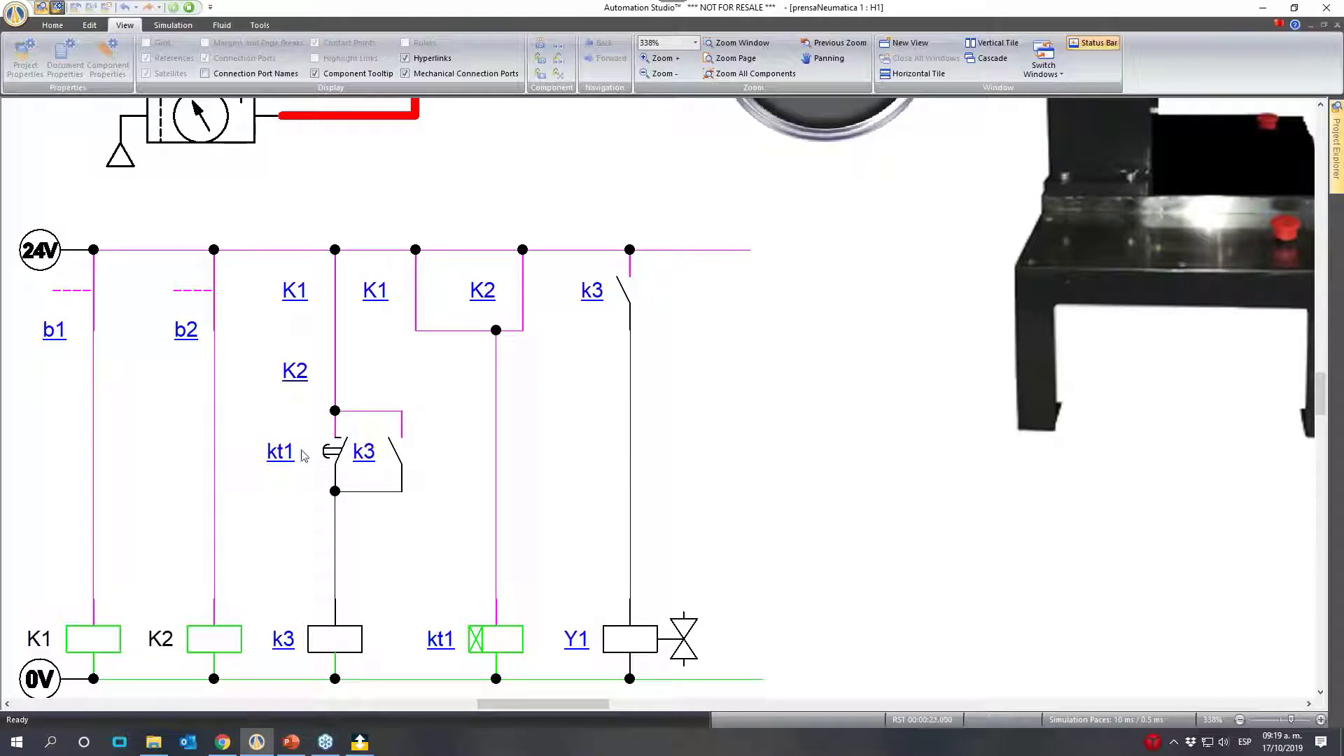
scroll(790, 340, "up", 4)
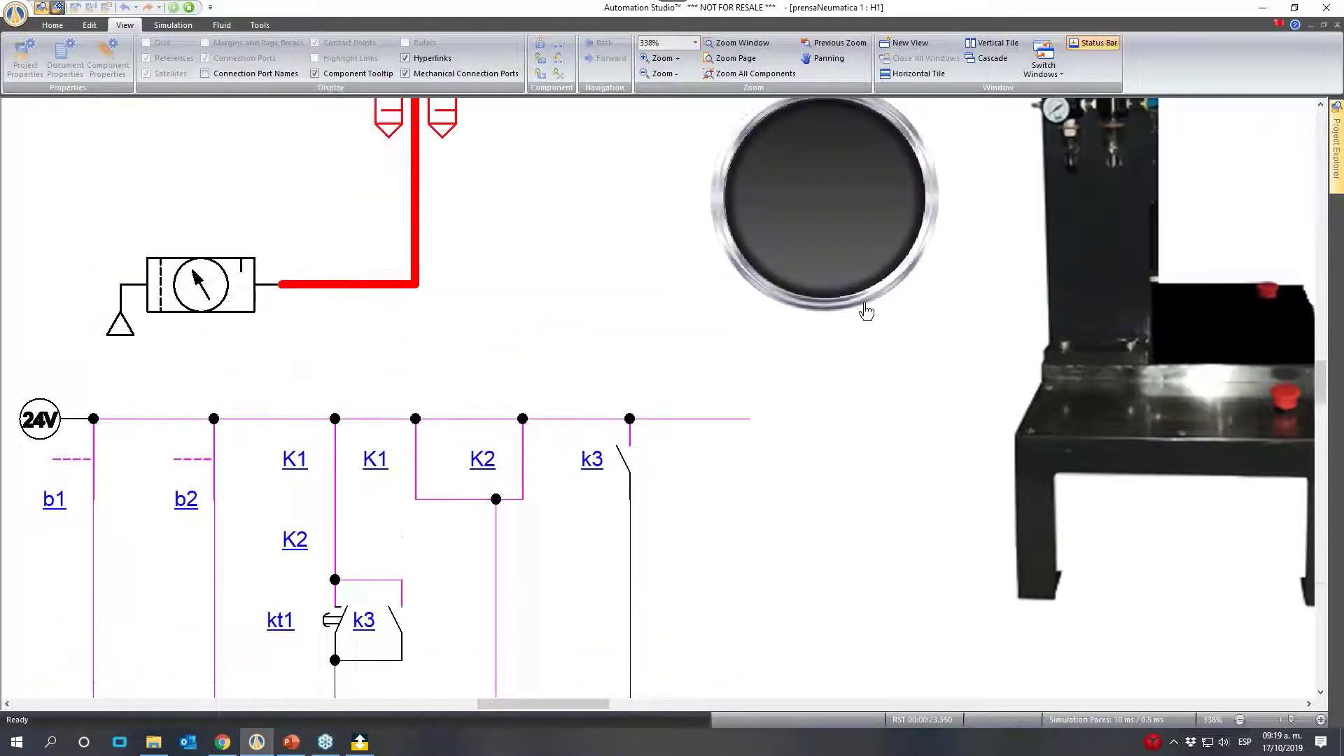
scroll(821, 301, "down", 5)
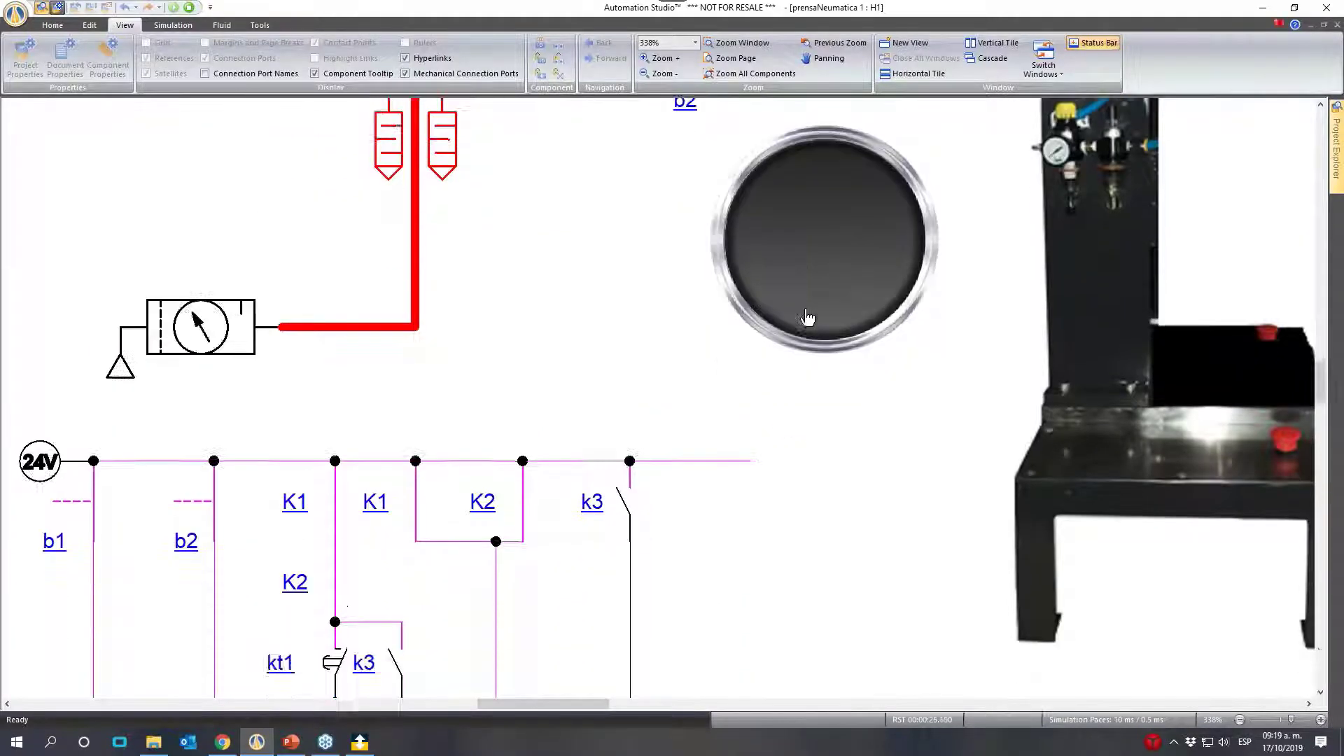
scroll(519, 429, "up", 7)
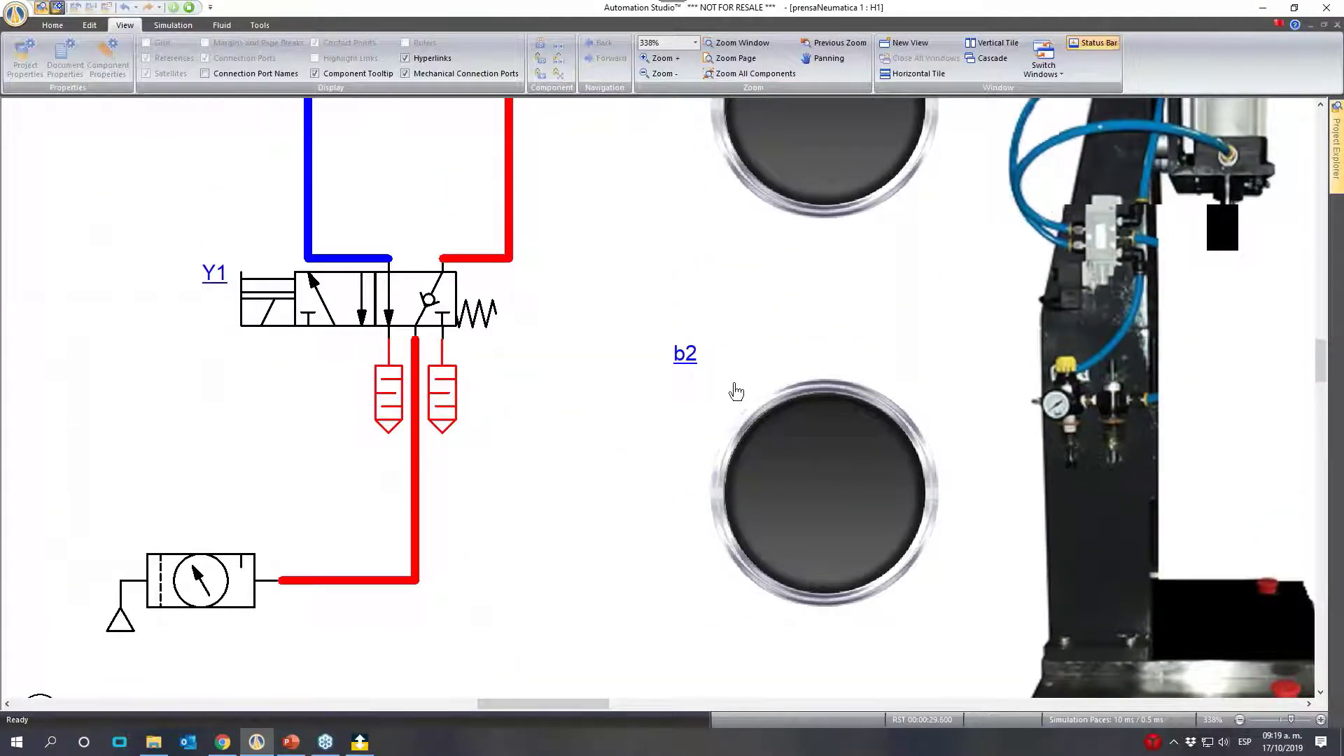
- Examine the pneumatic circuit and the kt1, k3 and Y1 branches while both panel buttons are actuated
scroll(721, 413, "up", 1)
scroll(711, 431, "down", 2)
scroll(706, 503, "down", 7)
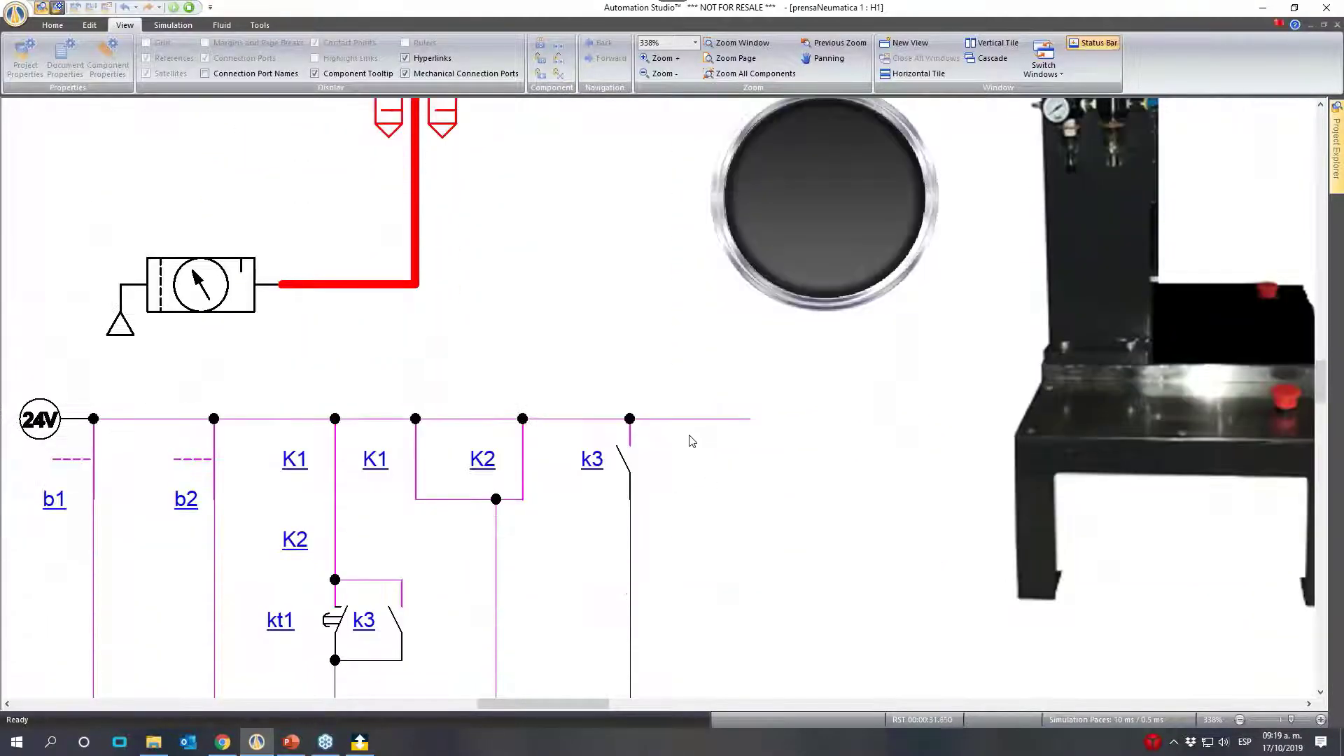
scroll(584, 492, "up", 2)
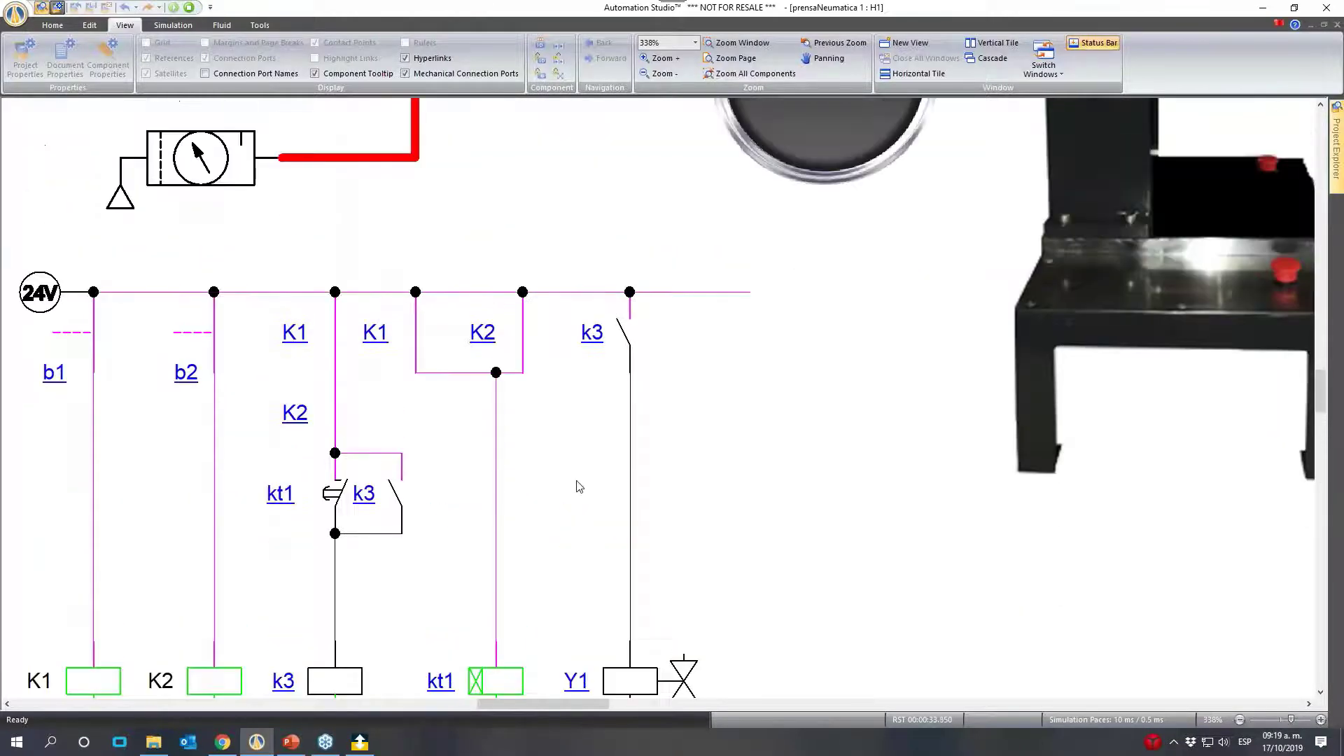
scroll(639, 458, "up", 3)
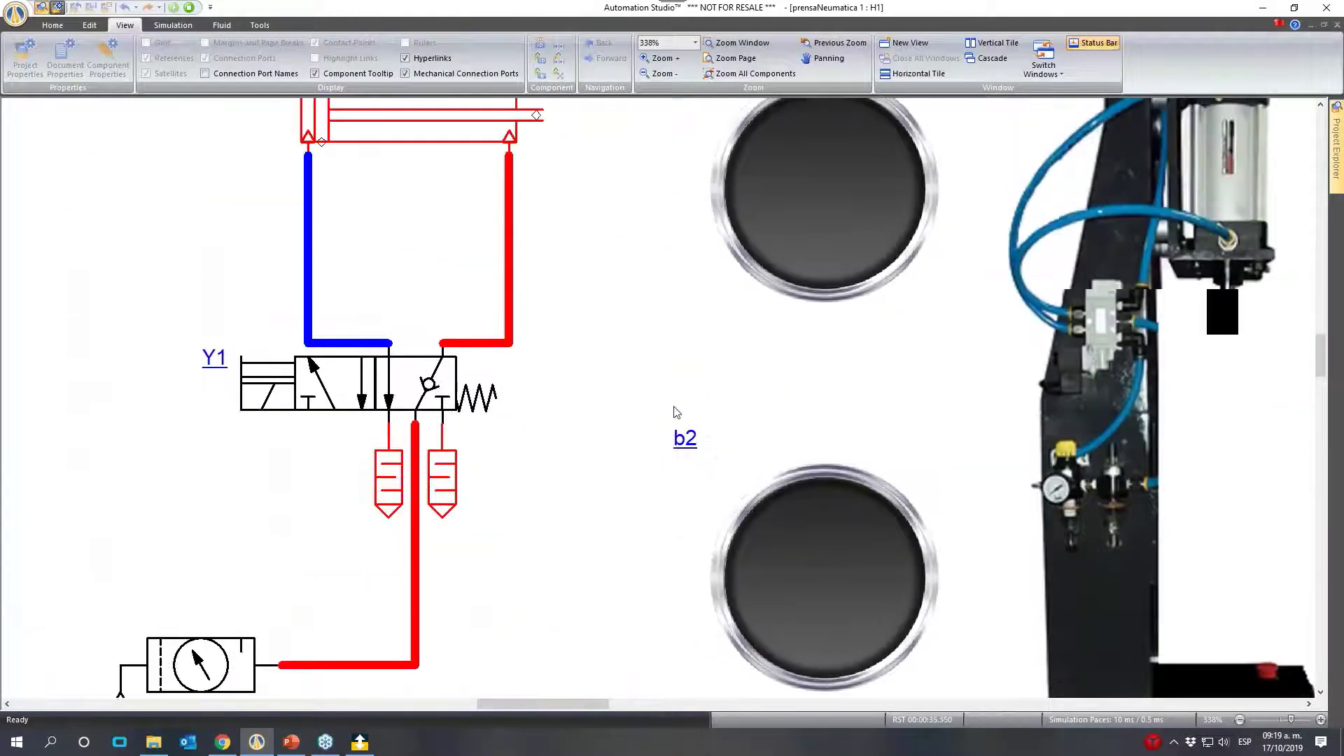
scroll(672, 420, "down", 1)
scroll(663, 434, "down", 4)
scroll(741, 339, "up", 3)
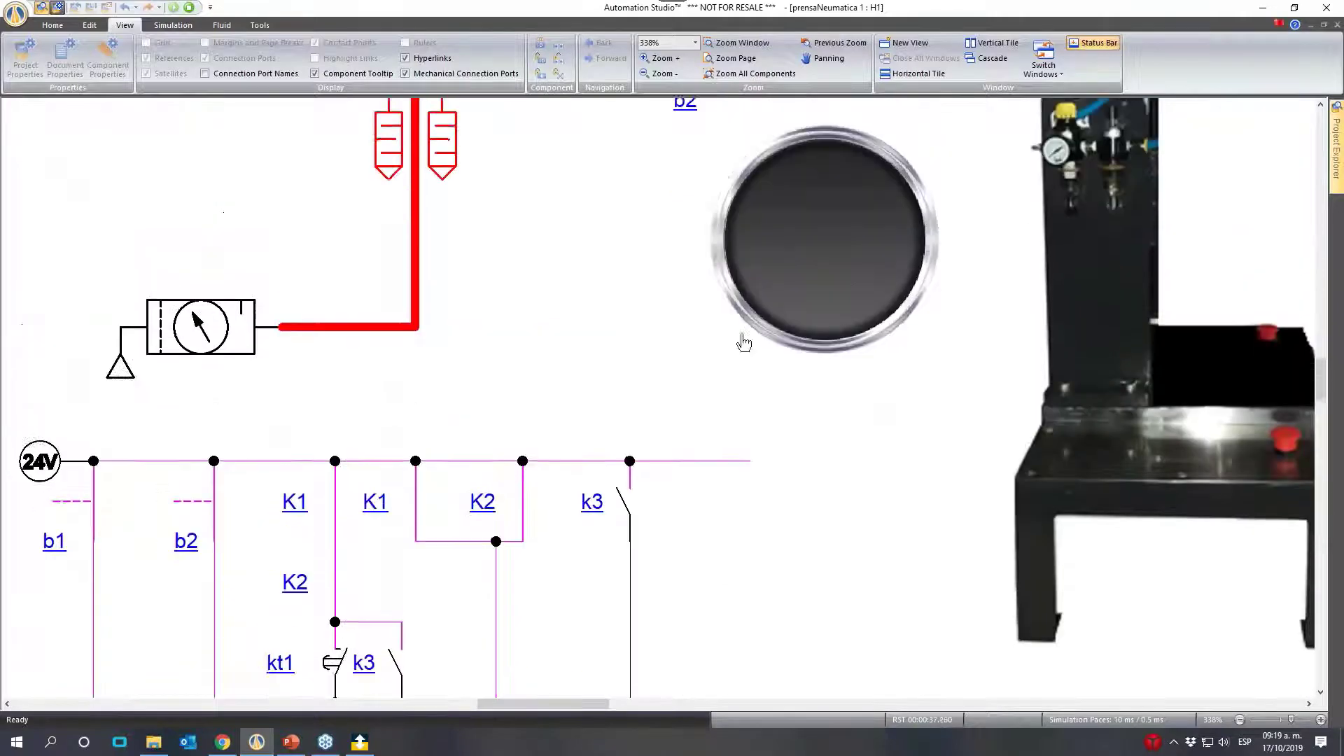
- Release panel buttons b2 and b1 and check the response of the relay contacts and kt1
left_click(857, 324)
scroll(534, 525, "up", 1)
scroll(543, 504, "down", 6)
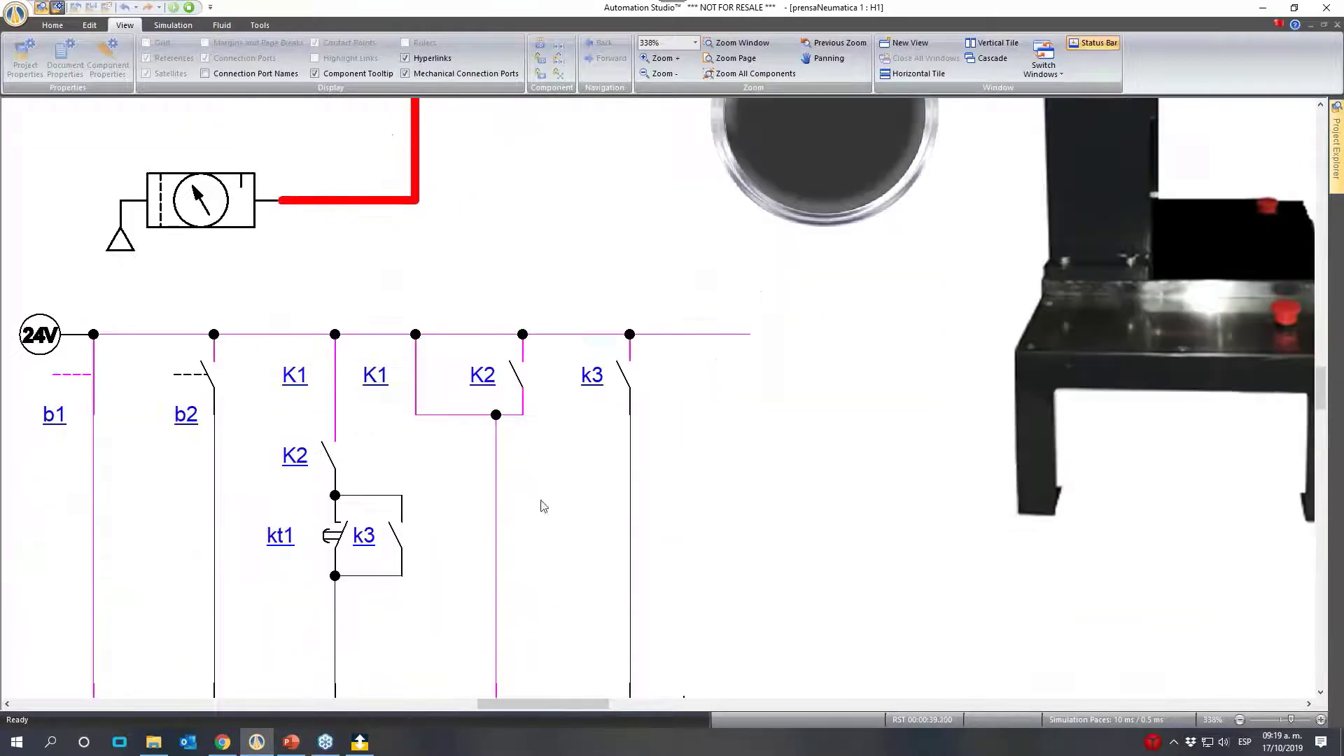
scroll(545, 541, "up", 6)
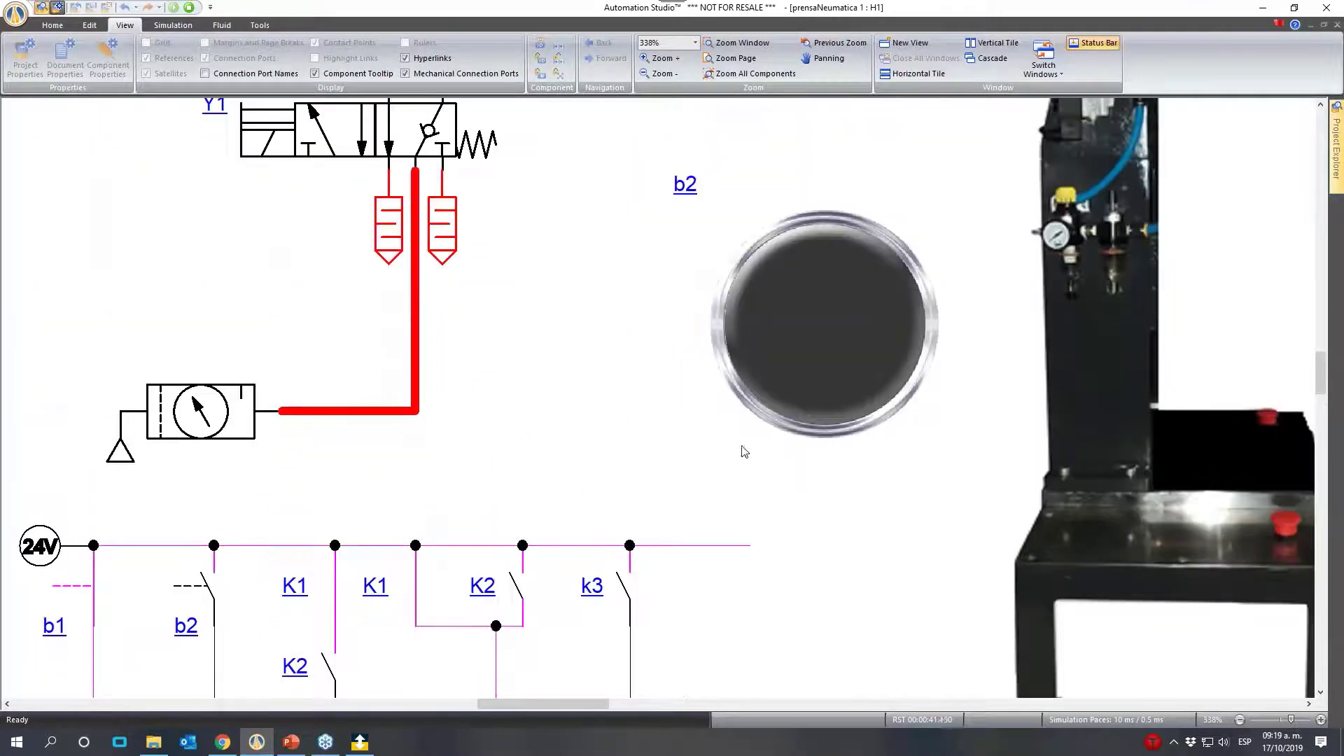
scroll(701, 468, "up", 4)
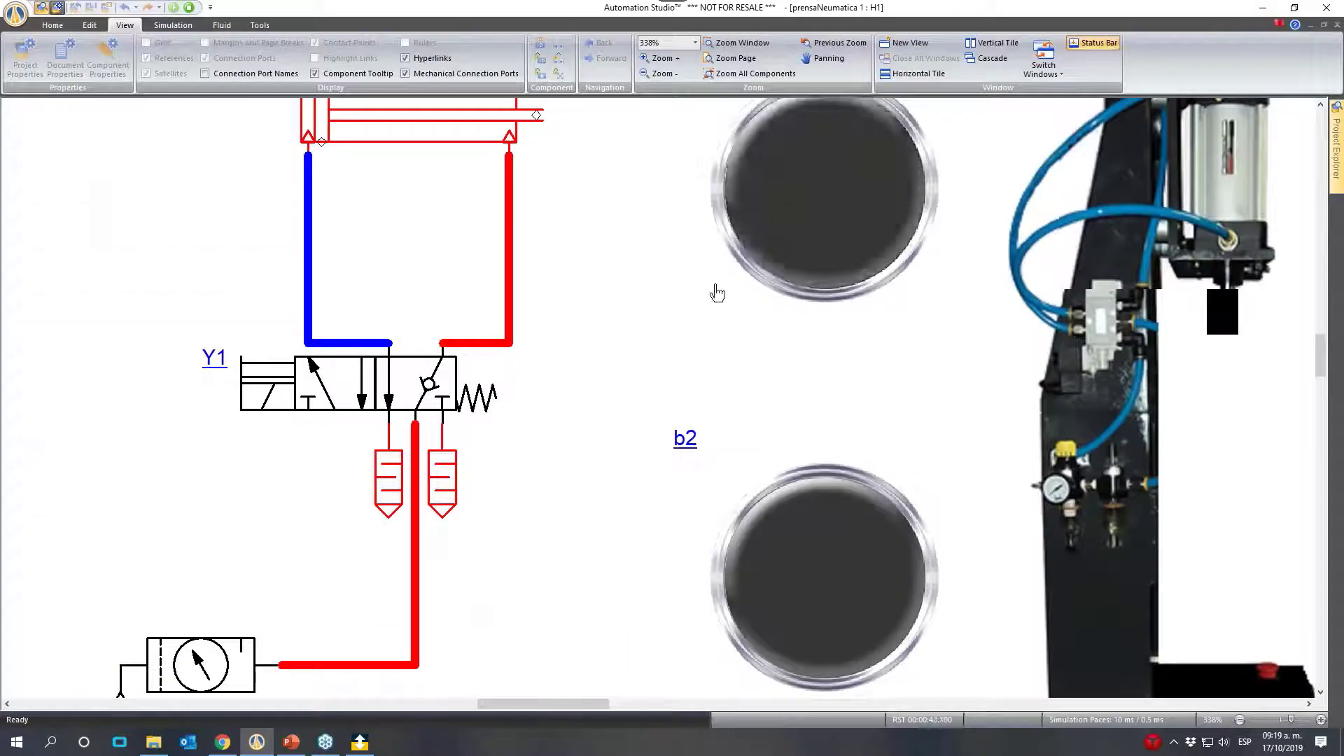
scroll(617, 387, "down", 2)
scroll(617, 388, "down", 3)
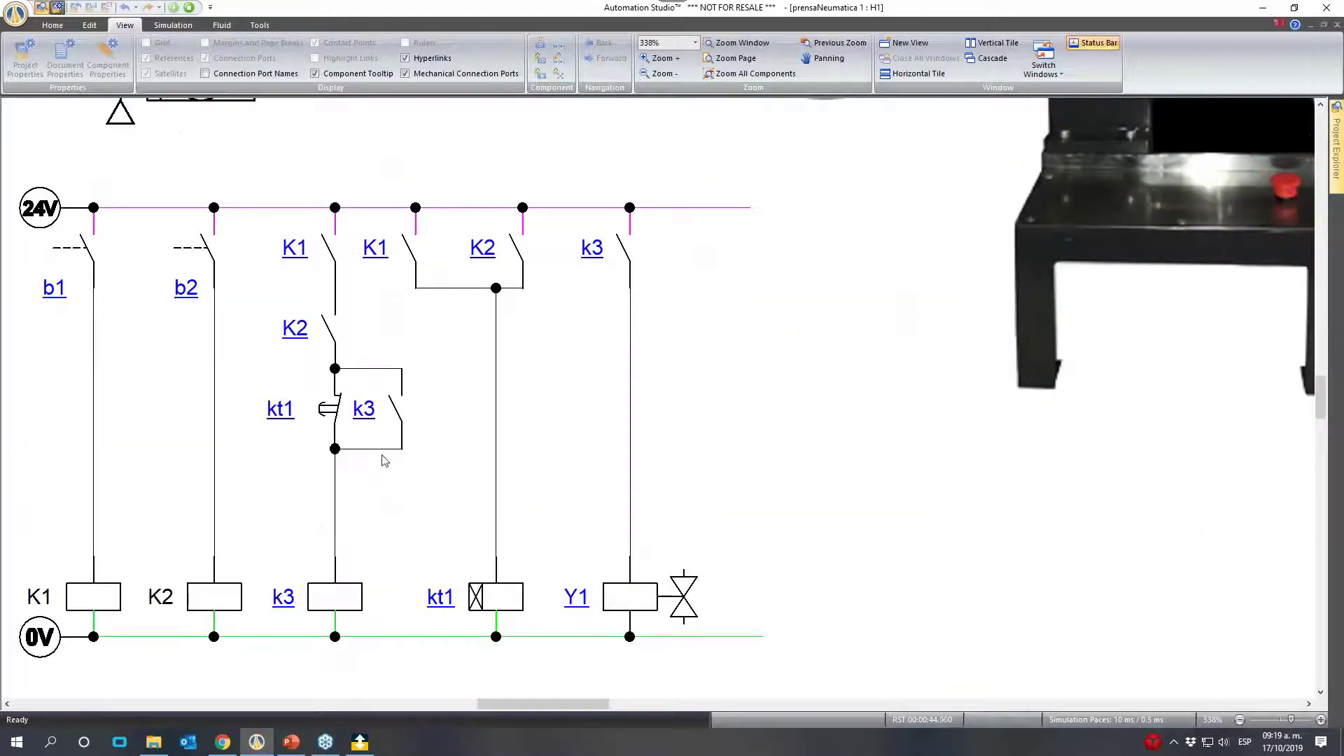
- Show the whole circuit, actuate b1 and b2 in quick succession and check the cylinder and press
left_click(1240, 720)
left_click(1239, 720)
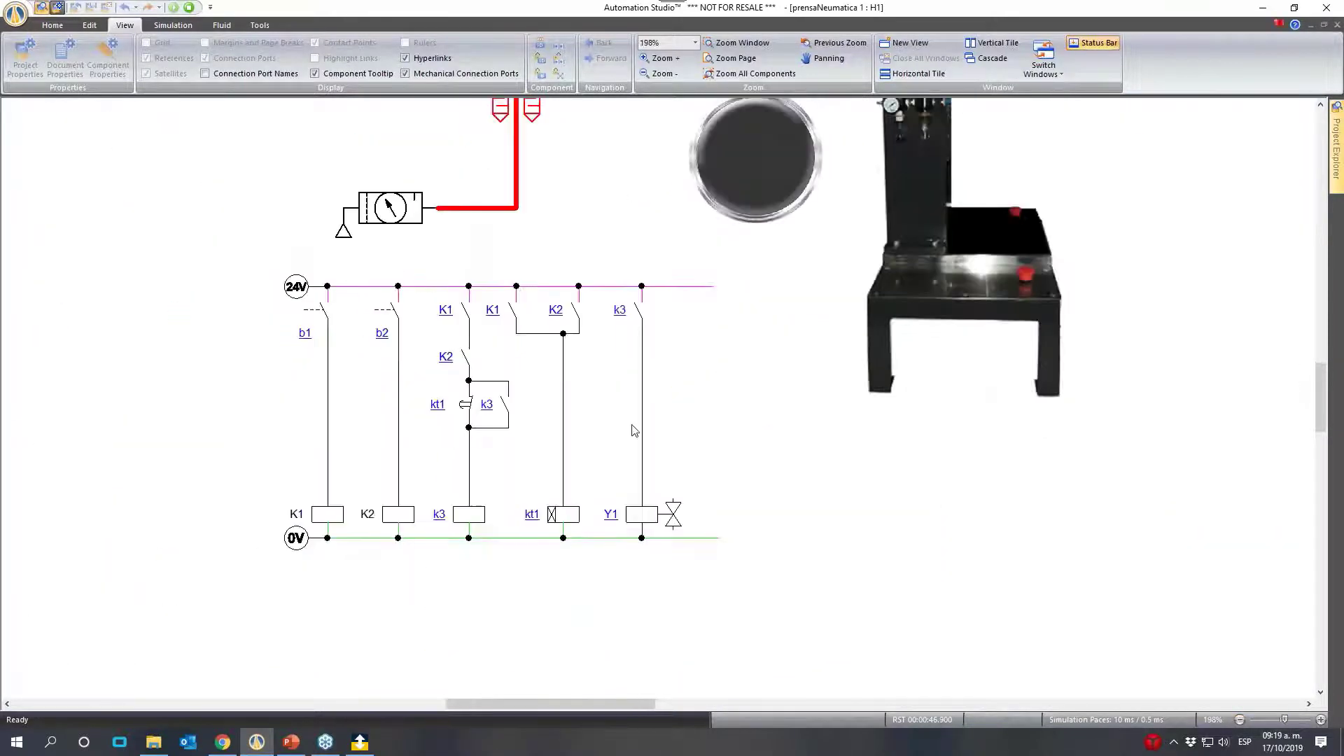
scroll(596, 343, "up", 3)
scroll(612, 357, "up", 1)
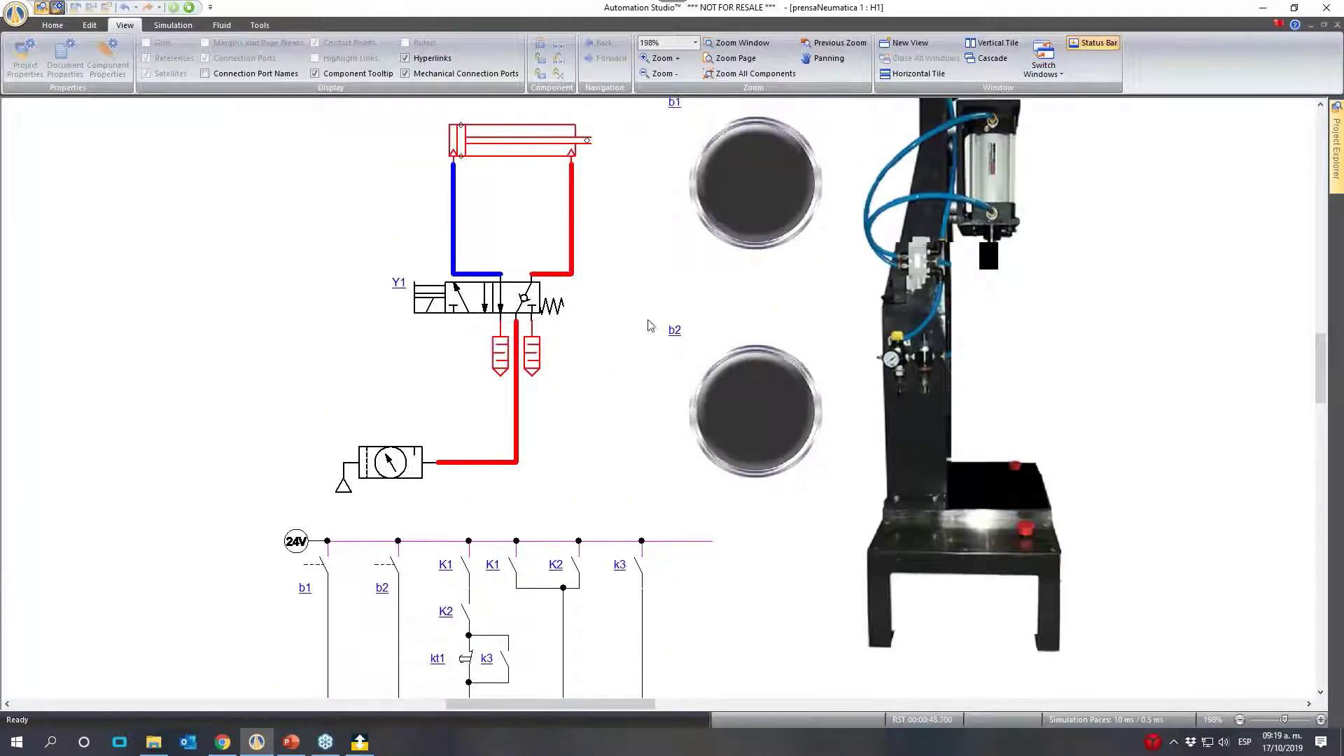
left_click(1240, 719)
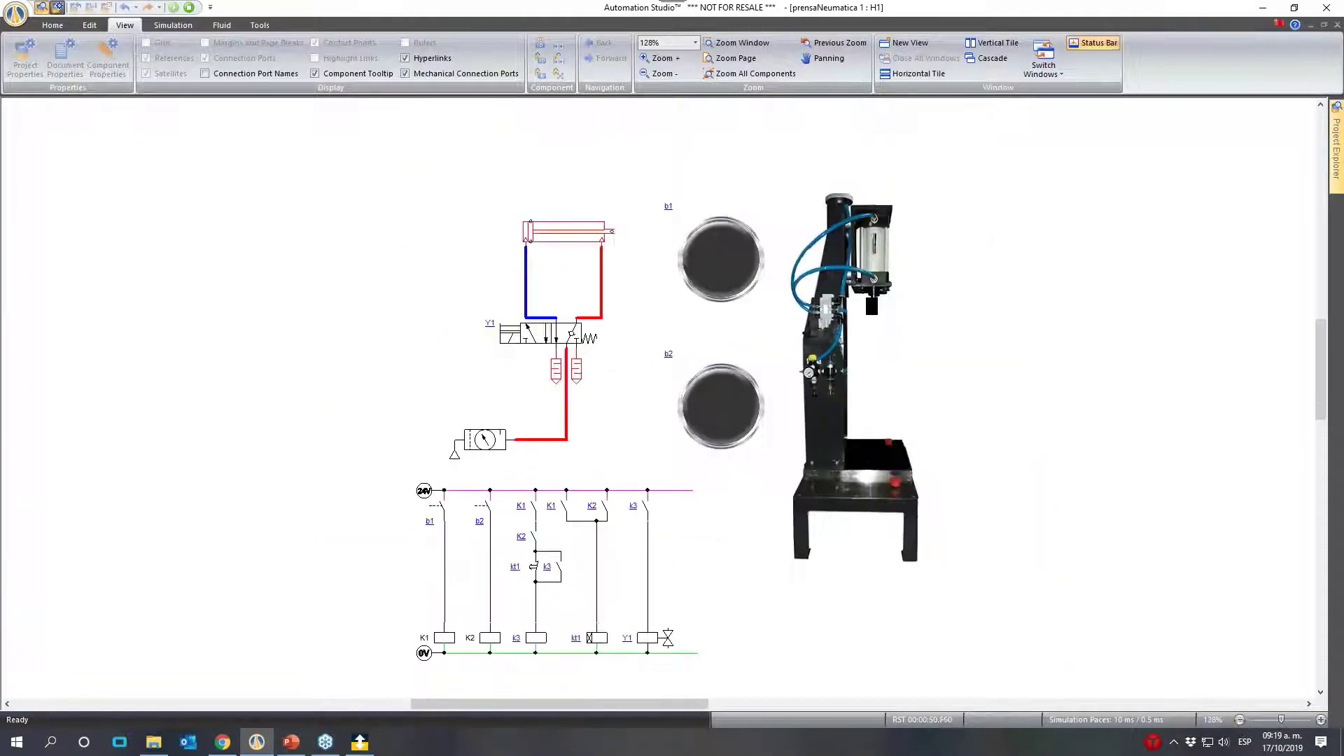
left_click(723, 271)
left_click(721, 403)
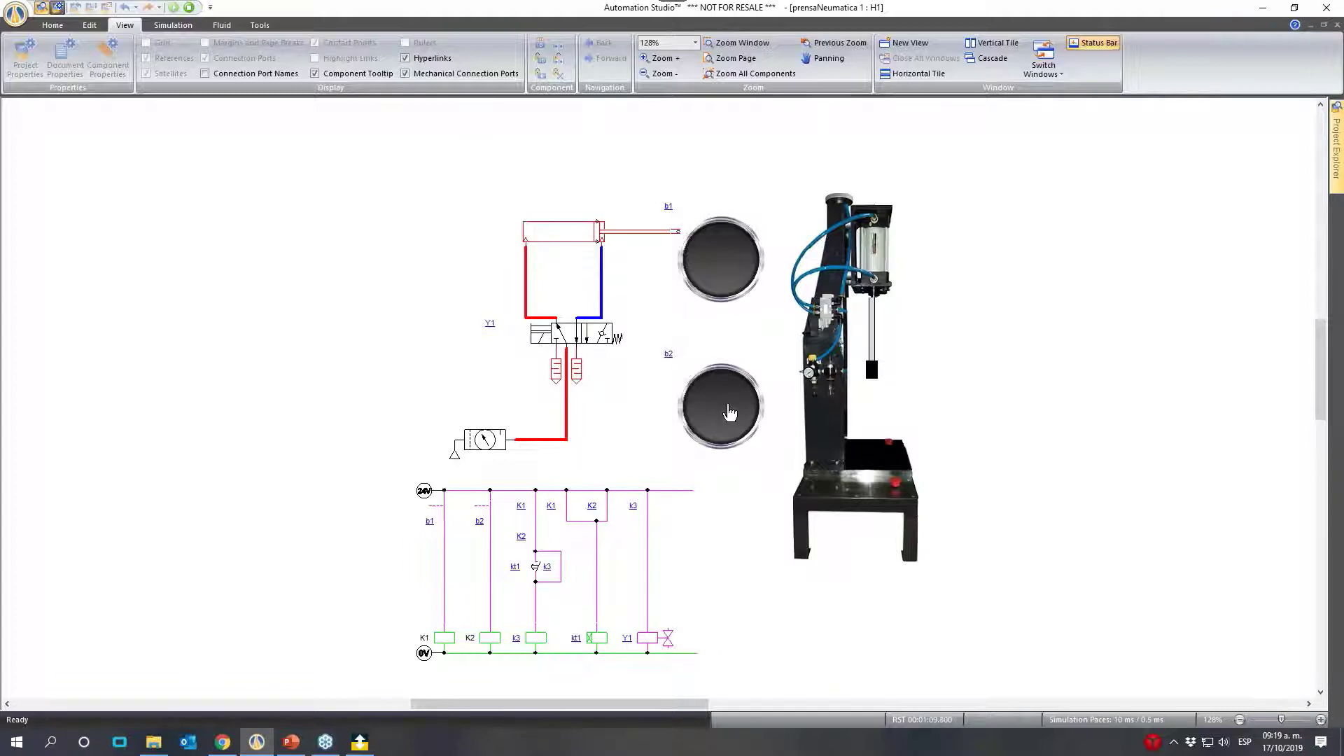
- With b1 kept actuated, release and re-actuate b2, check the cylinder's response, and release both buttons
left_click(728, 413)
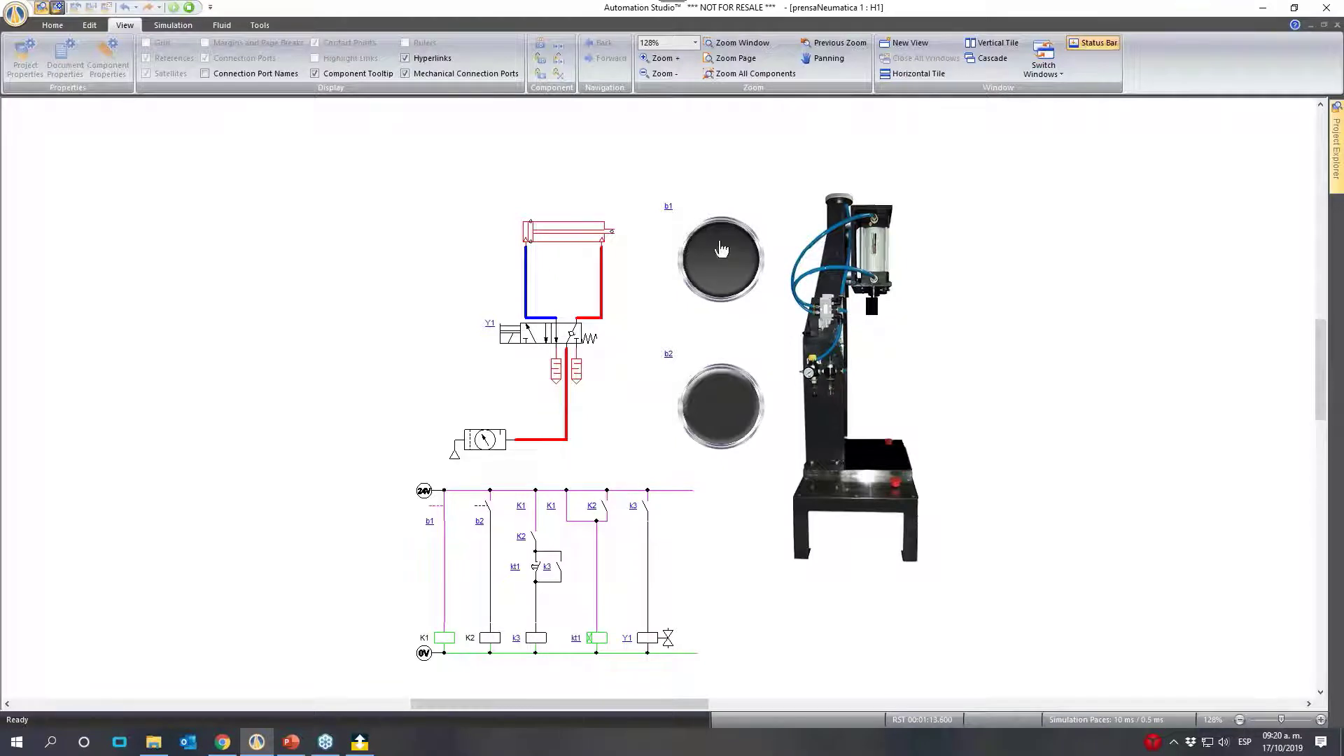
left_click(711, 420)
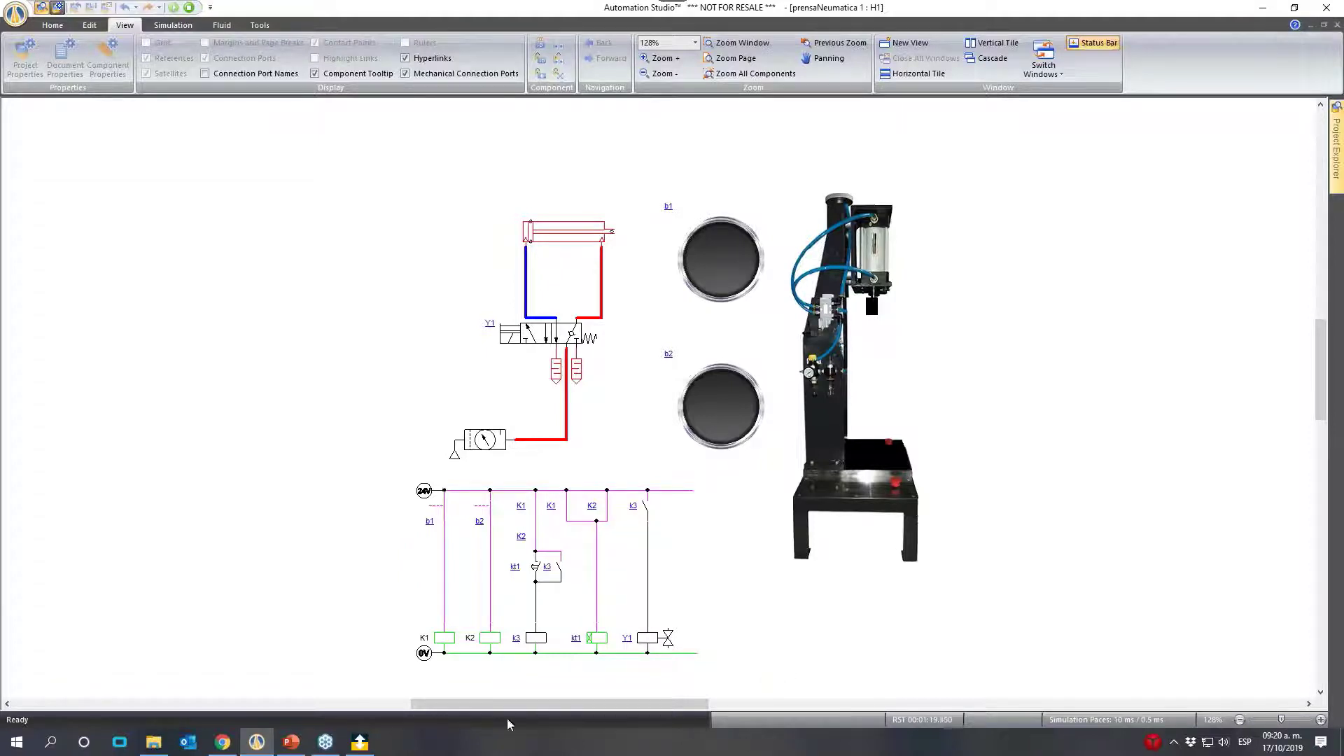
left_click(725, 272)
left_click(707, 400)
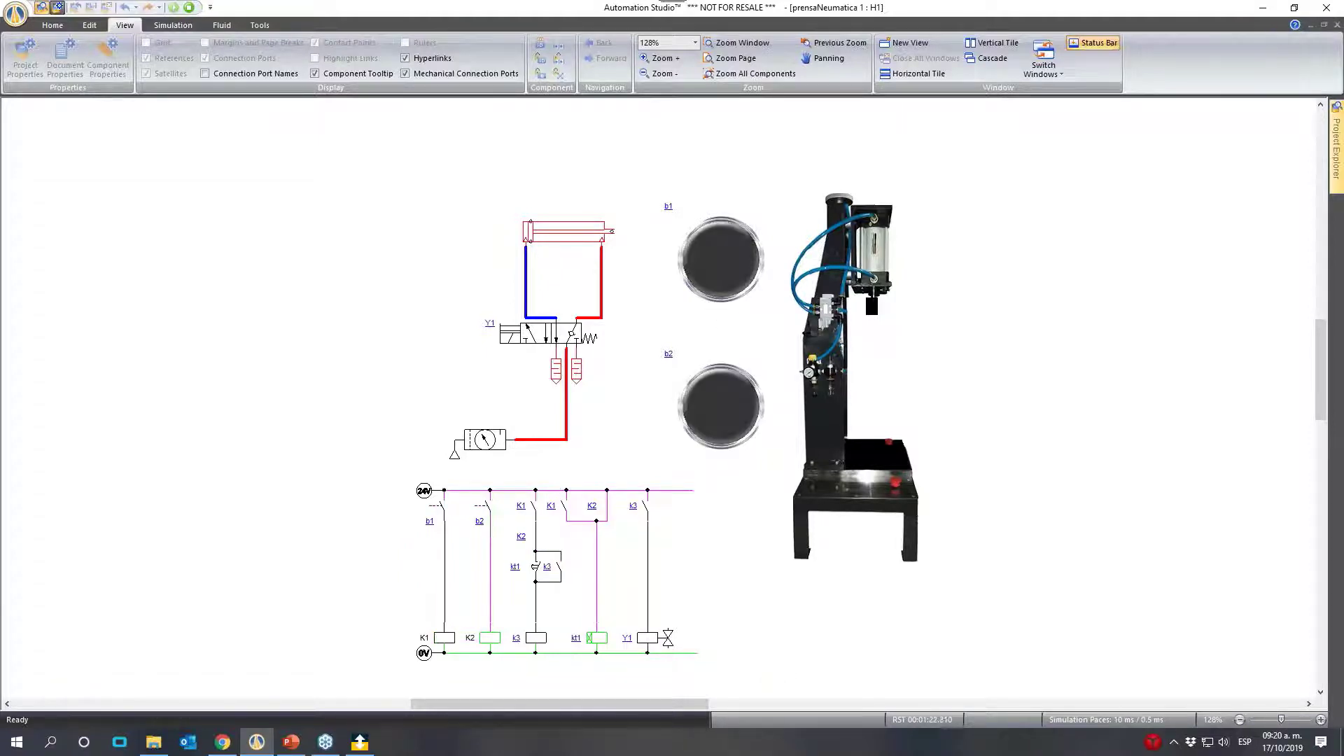
- Repeat the near-simultaneous actuation of b1 and b2, check the cylinder stroke, and release both buttons
left_click(719, 276)
left_click(715, 418)
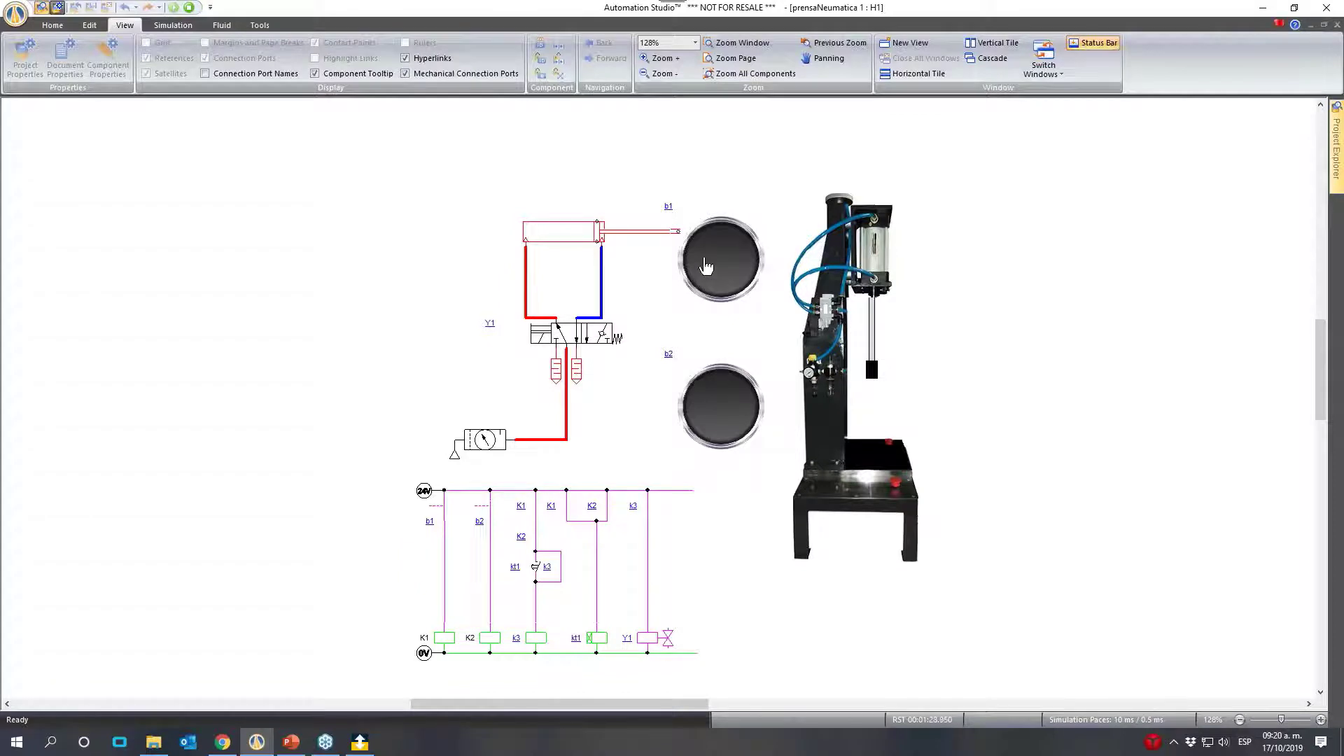
left_click(707, 266)
left_click(714, 406)
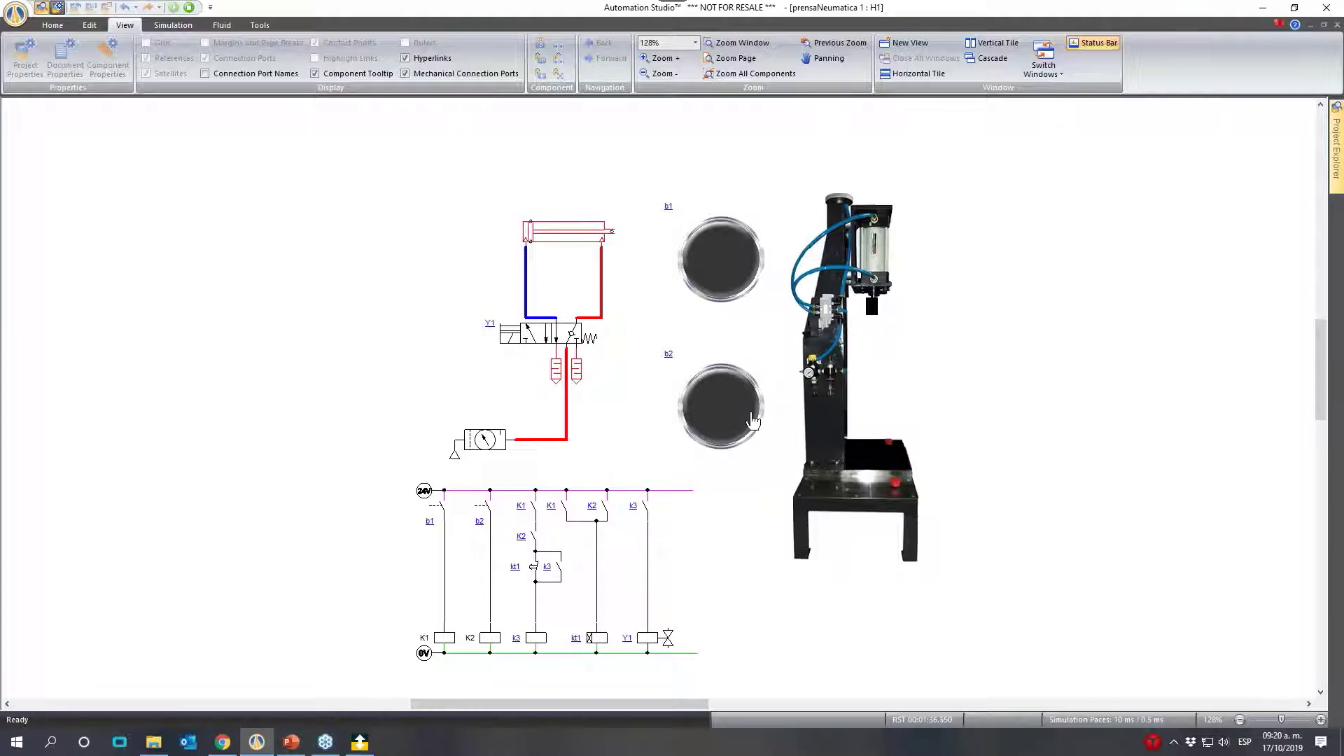
- Switch to the PowerPoint slide Metodología, review the 2-second extension requirement, and return to Automation Studio
left_click(1321, 720)
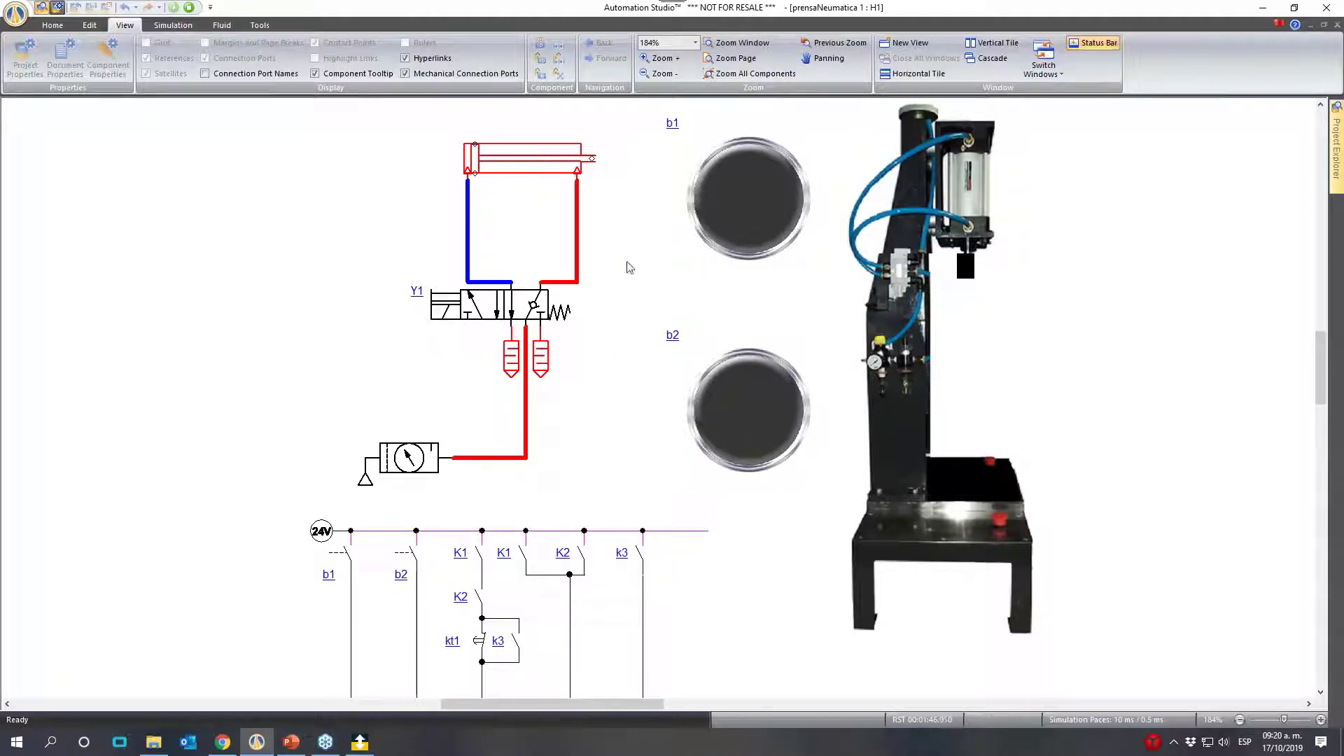
scroll(647, 297, "up", 1)
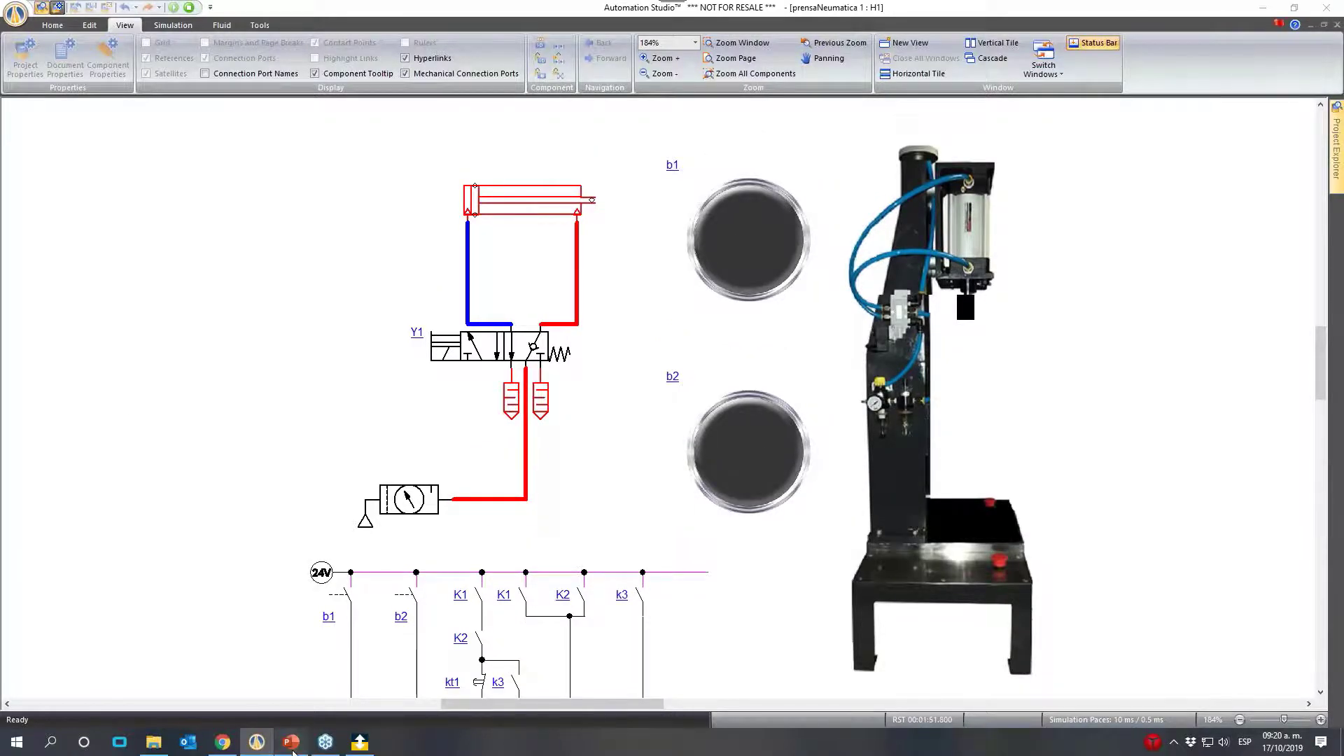
left_click(291, 743)
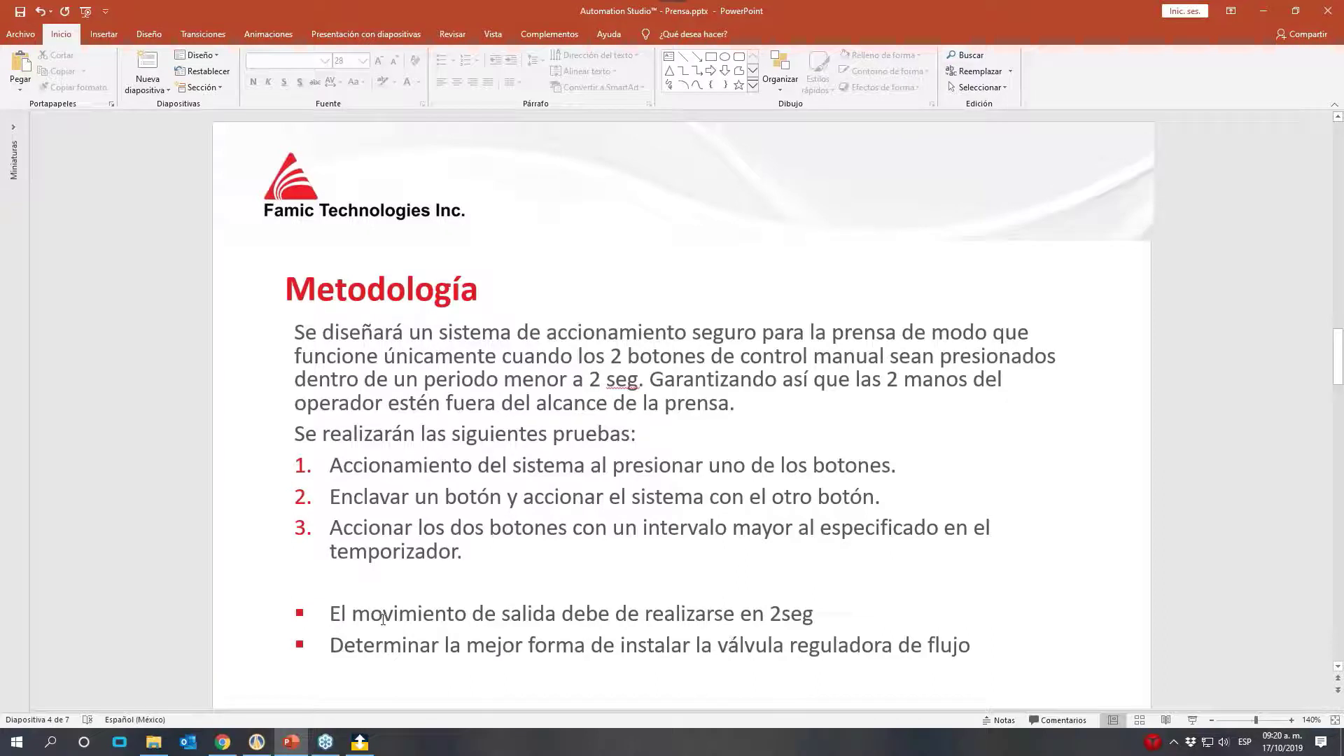
left_click_drag(352, 614, 681, 616)
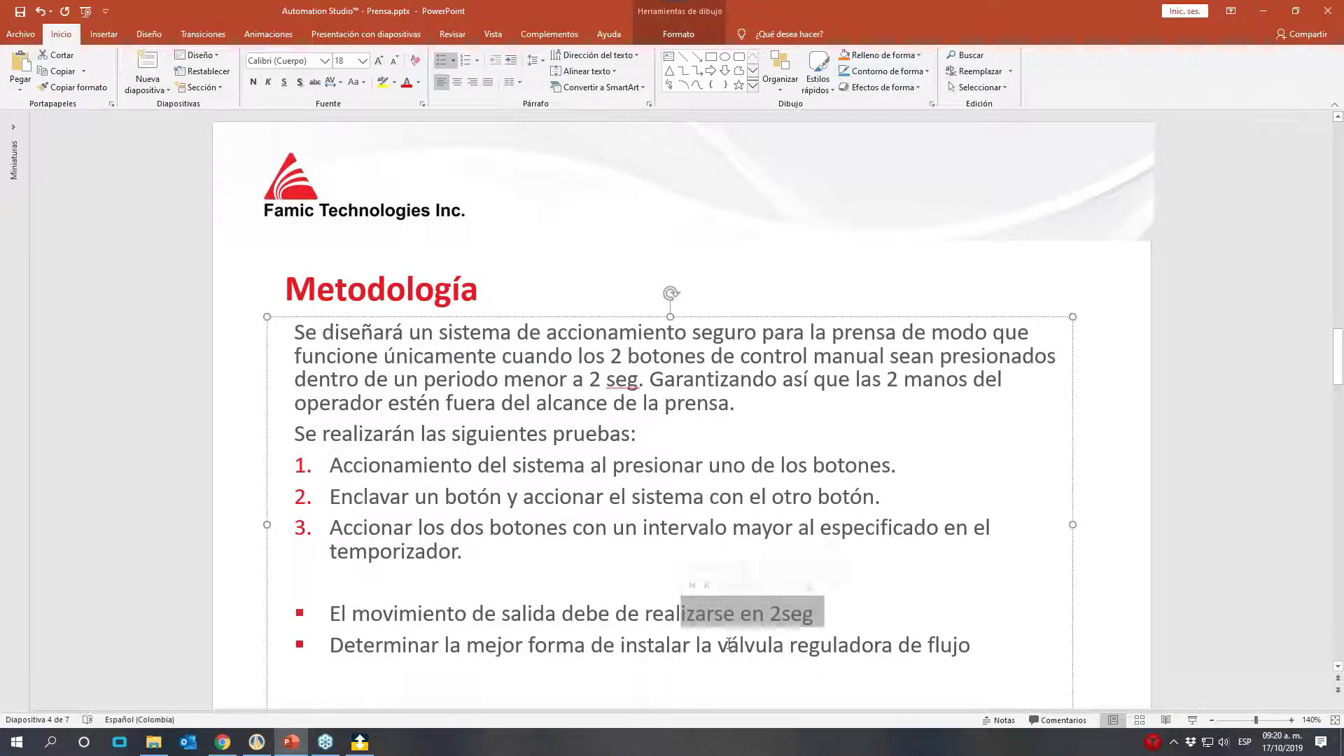
left_click(642, 609)
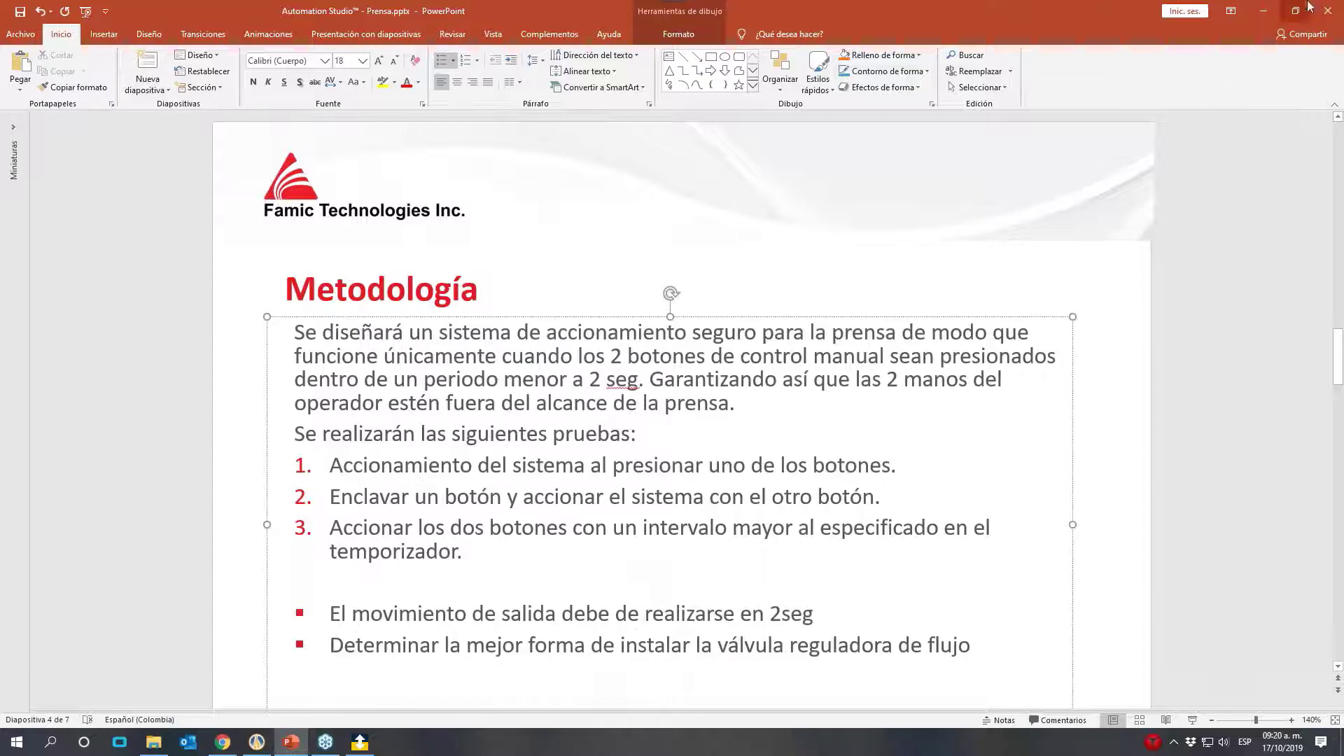
left_click(1262, 14)
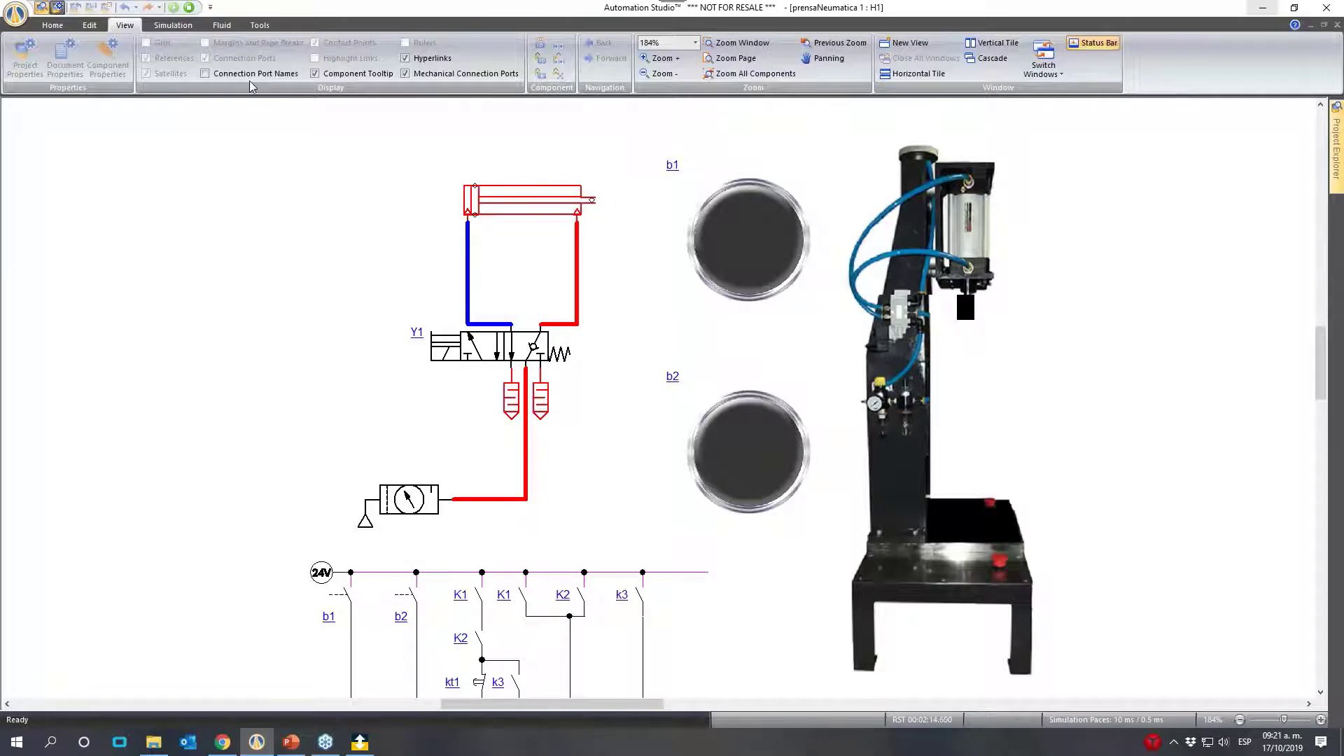
- Stop the simulation and display the double-acting cylinder's piston diameter, rod diameter and stroke on the diagram
left_click(191, 8)
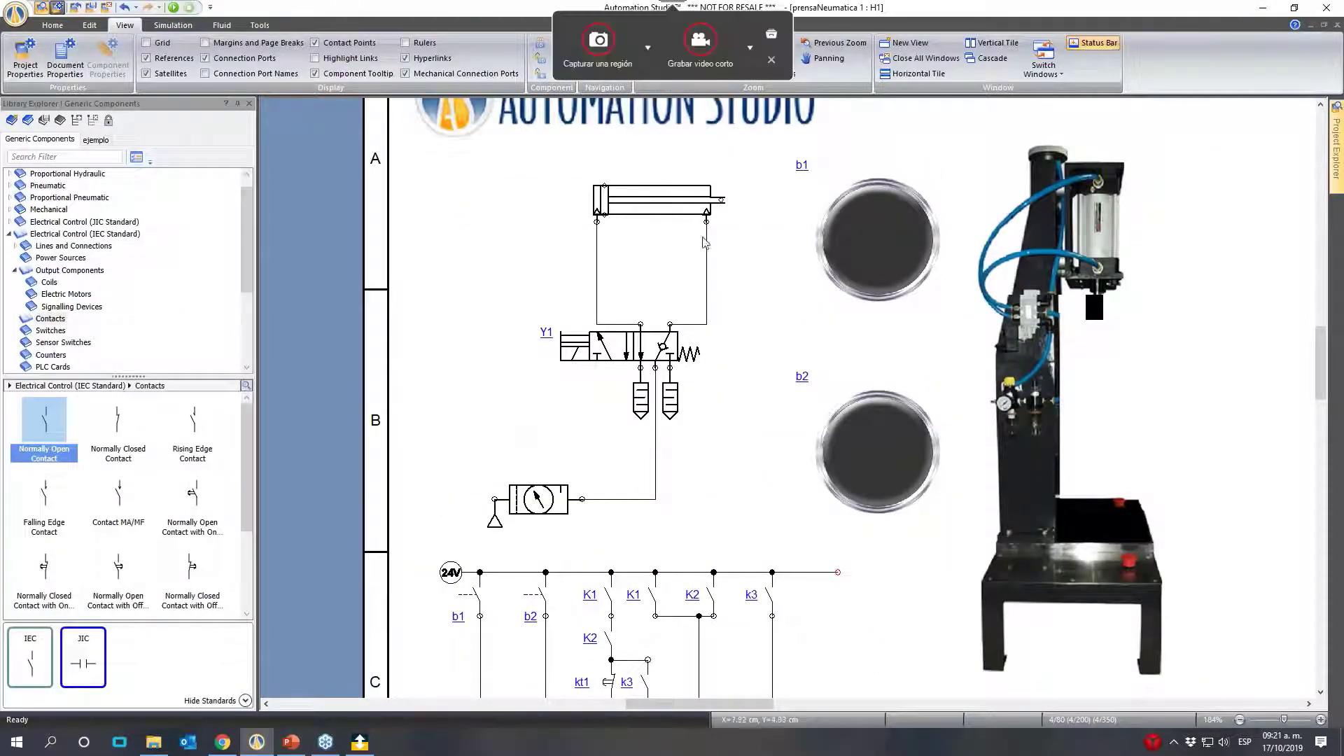
double_click(643, 195)
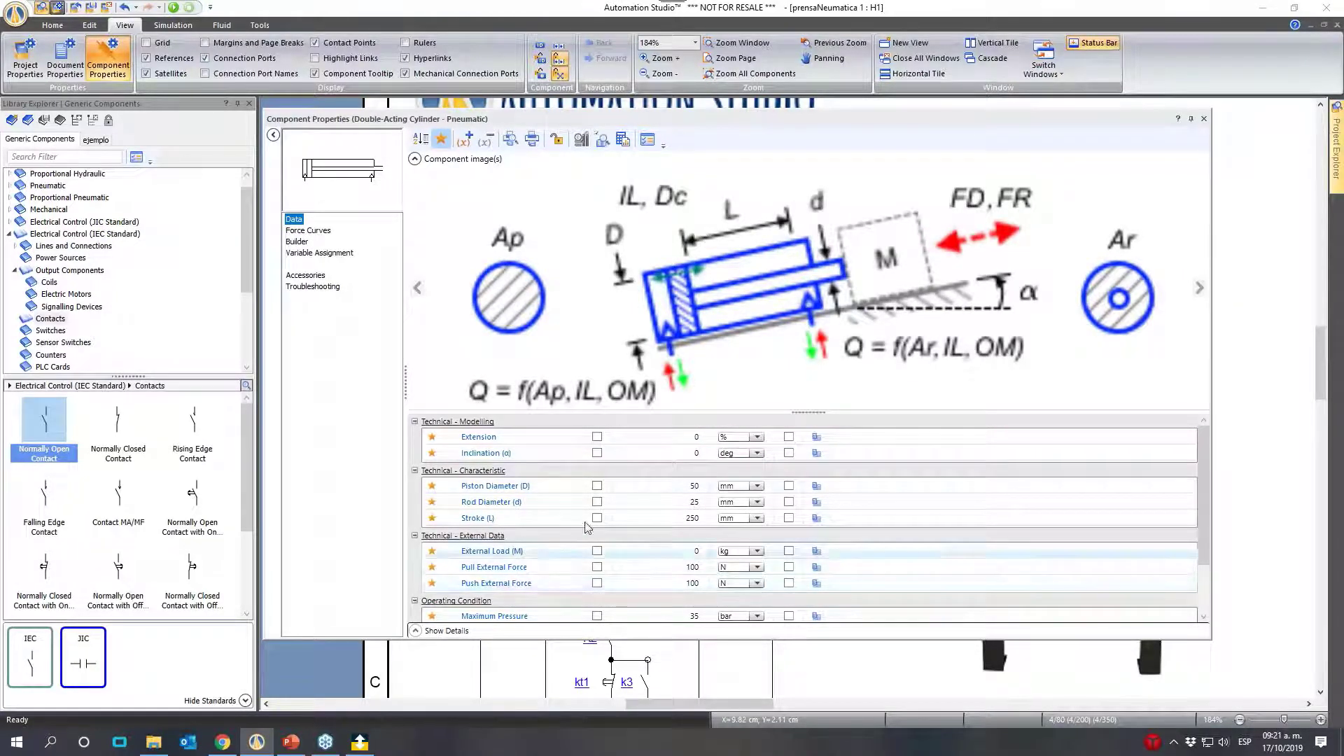
left_click(597, 485)
left_click(597, 501)
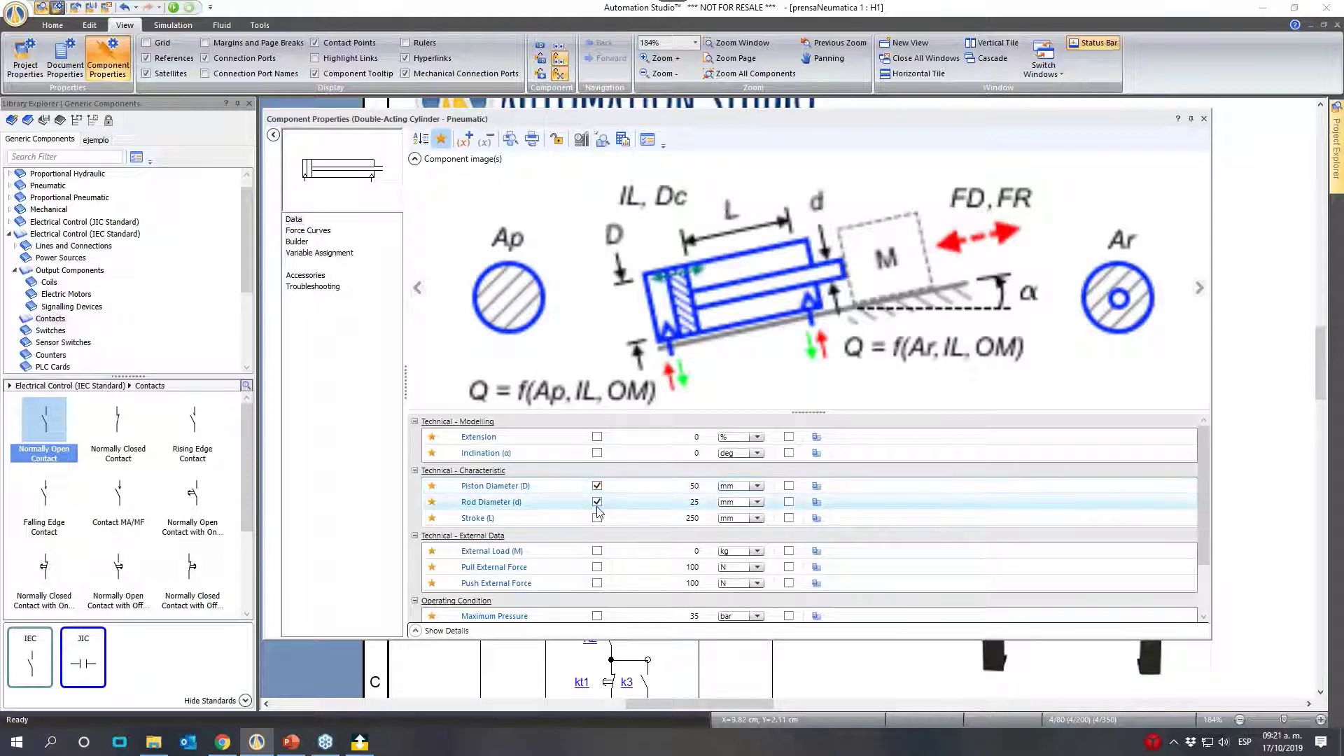
left_click(598, 519)
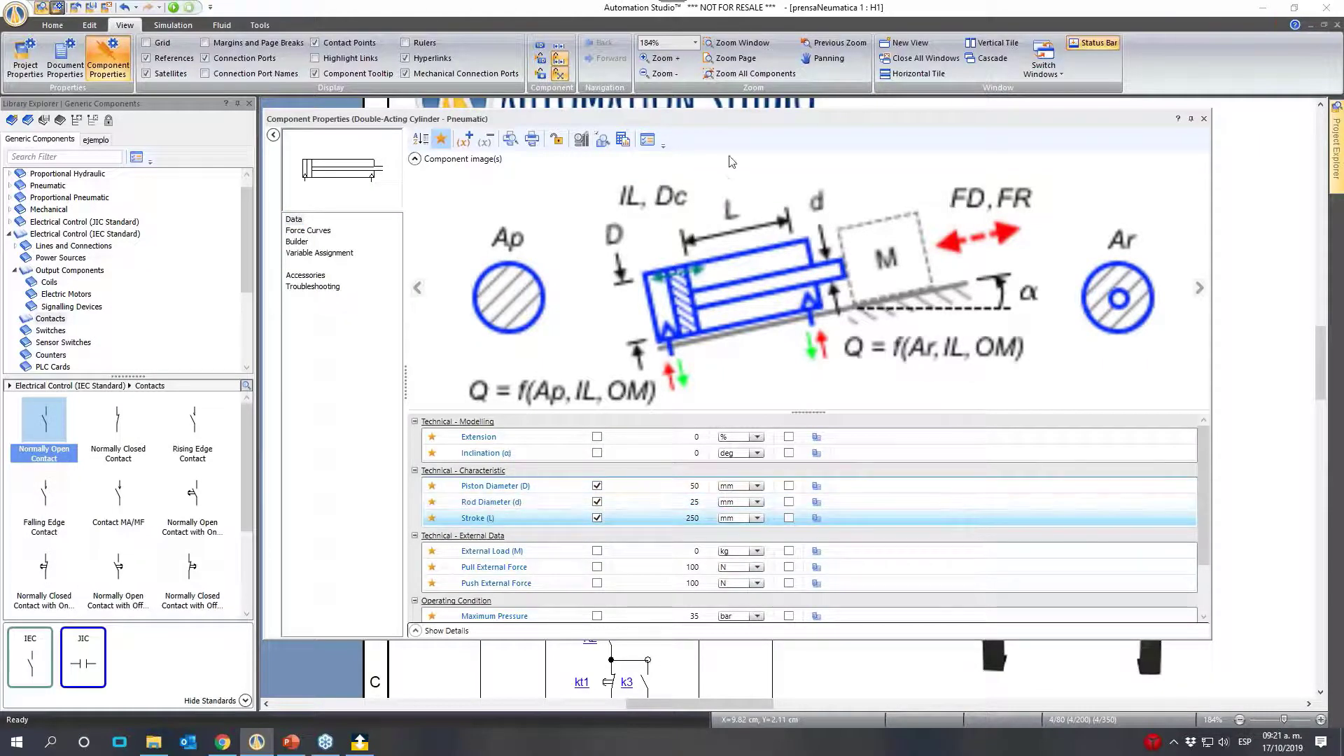
- Arrange the cylinder's stroke, rod diameter and piston diameter labels directly above the cylinder symbol
left_click_drag(733, 124, 728, 327)
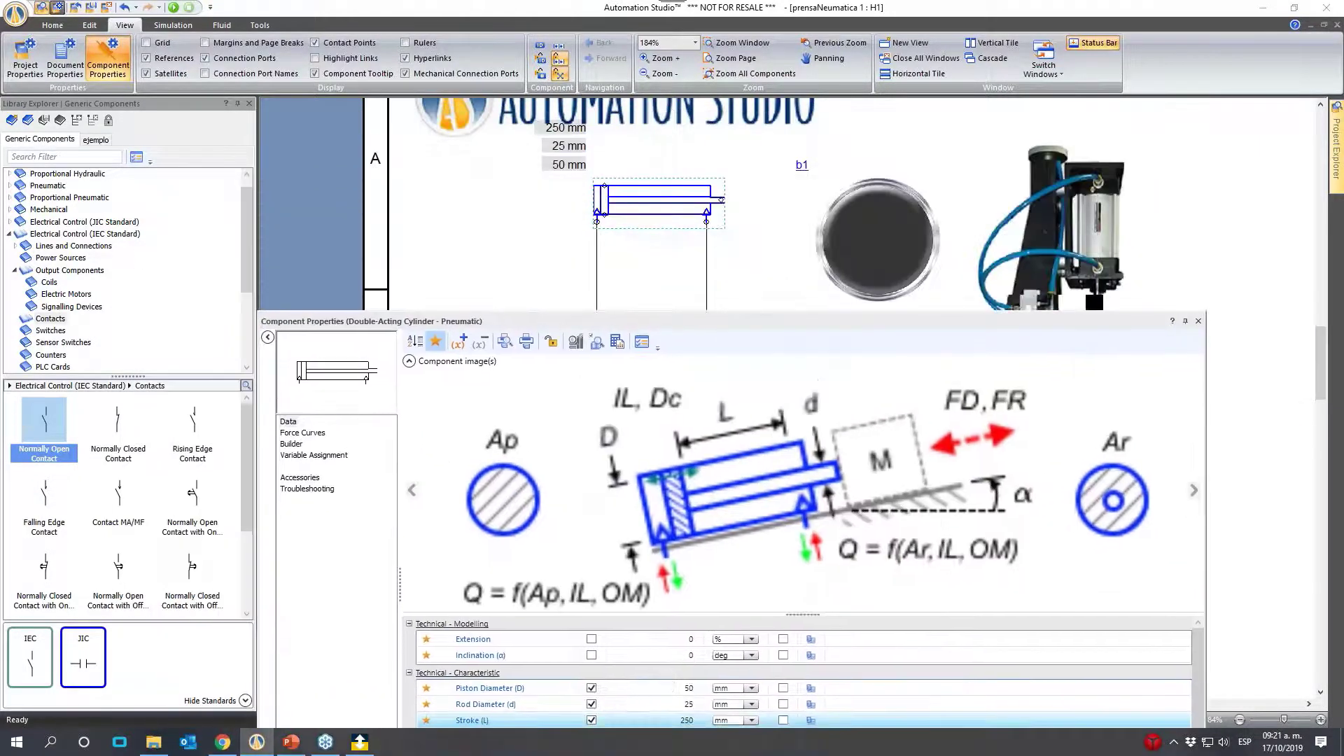
left_click(560, 128)
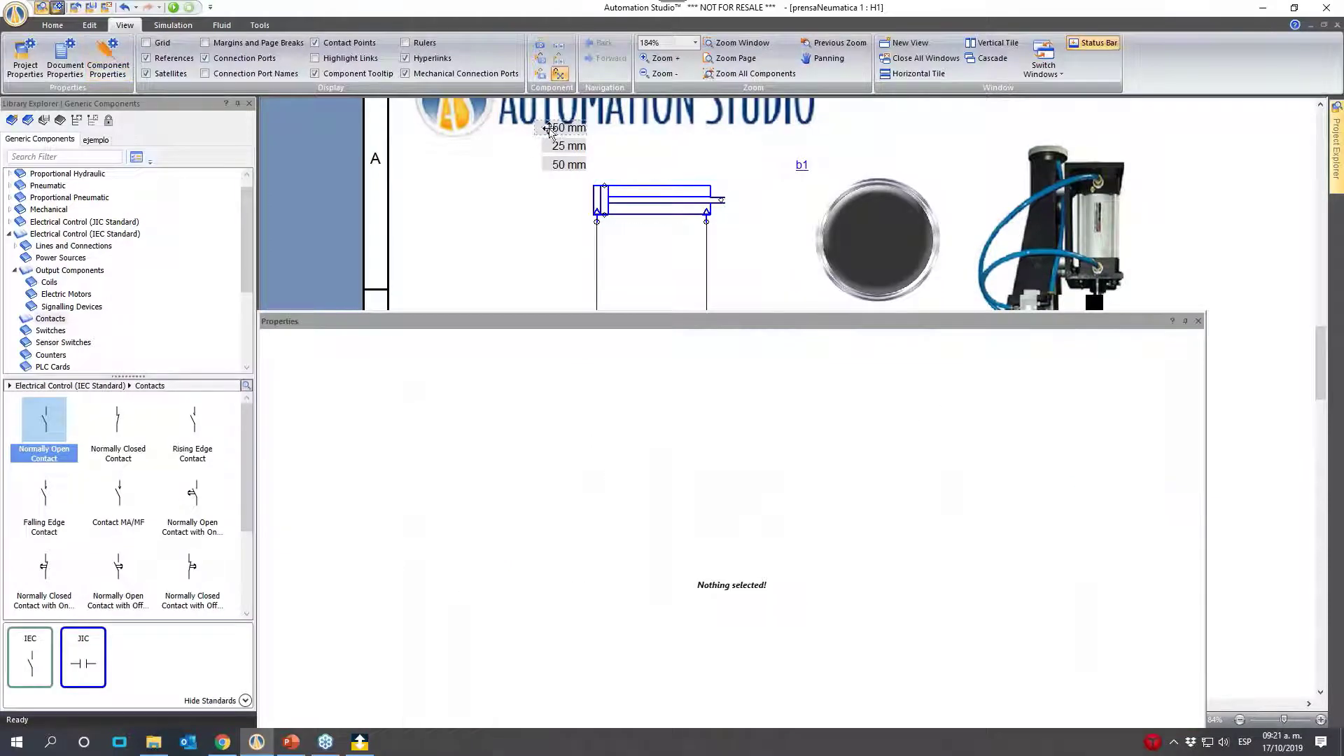
left_click_drag(571, 126, 658, 172)
left_click_drag(567, 153, 658, 147)
- Set the double-acting cylinder's piston diameter to 25 mm, rod diameter to 10 mm and stroke to 100 mm
left_click(649, 203)
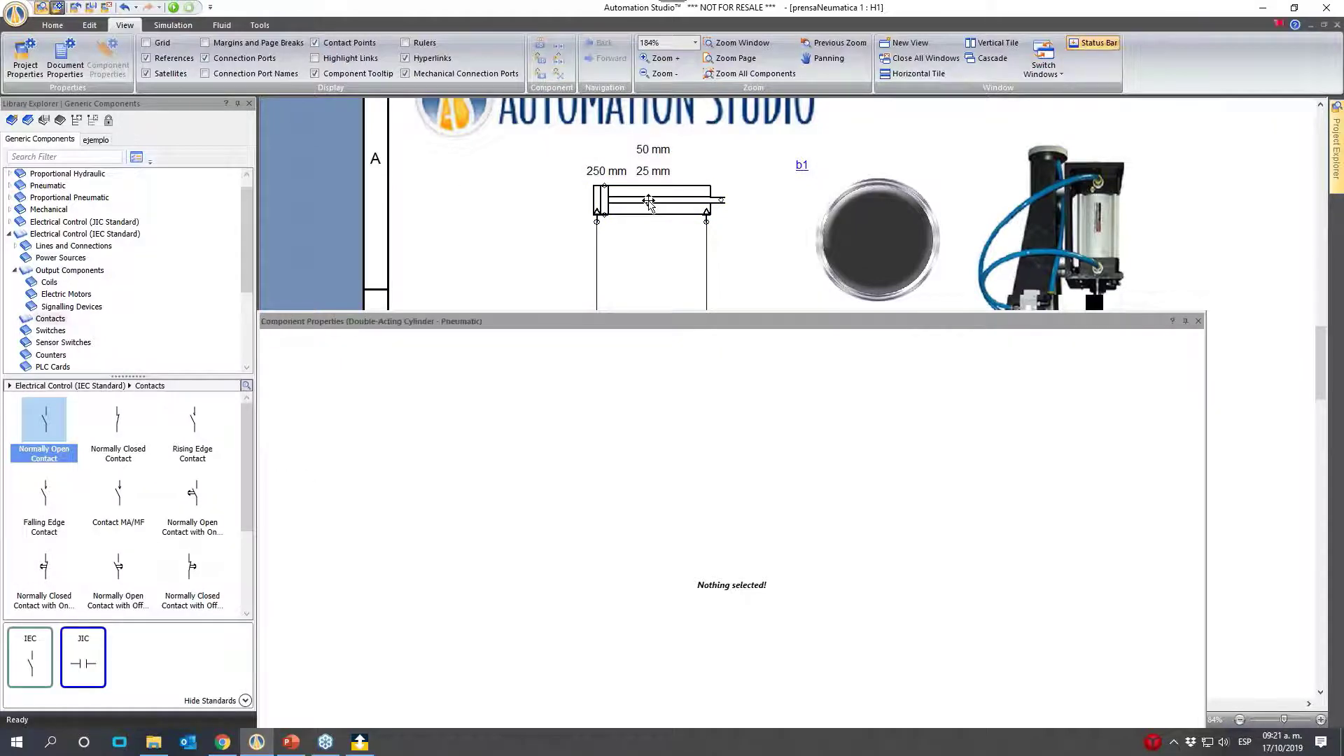
scroll(672, 660, "down", 2)
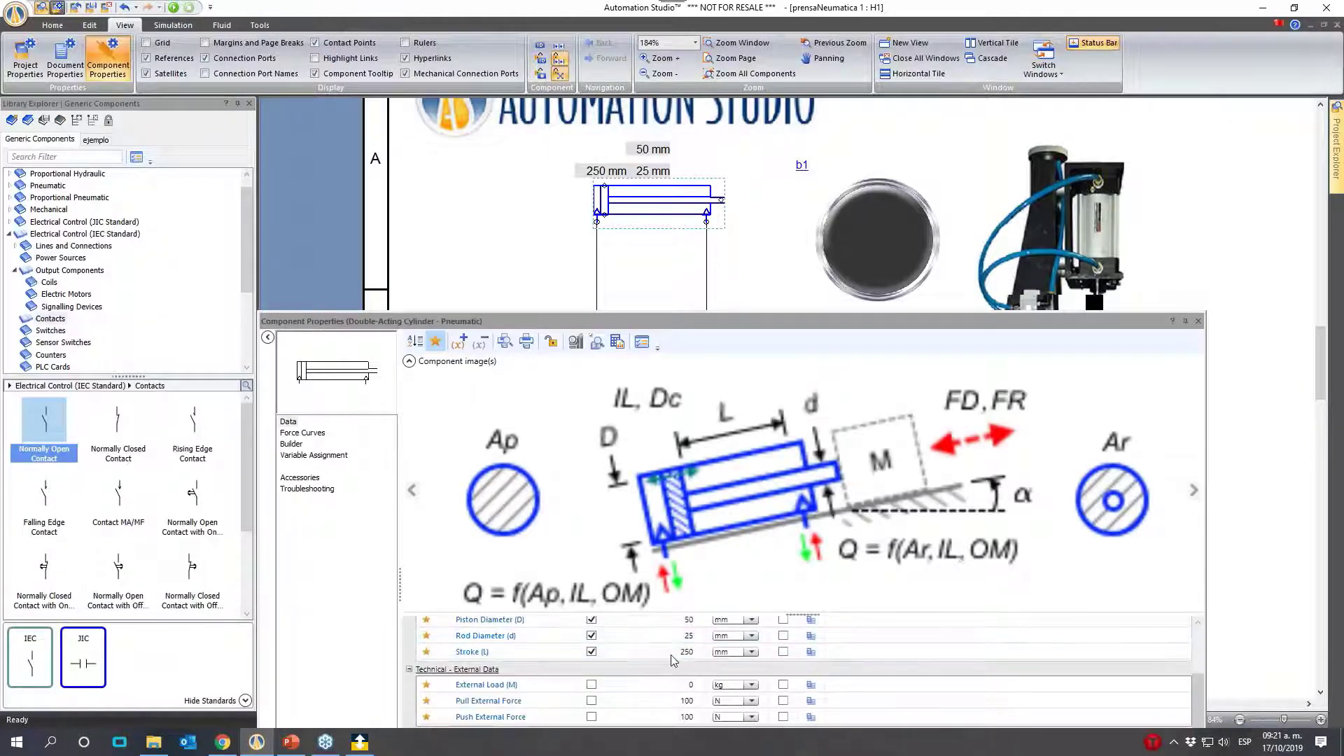
left_click(687, 620)
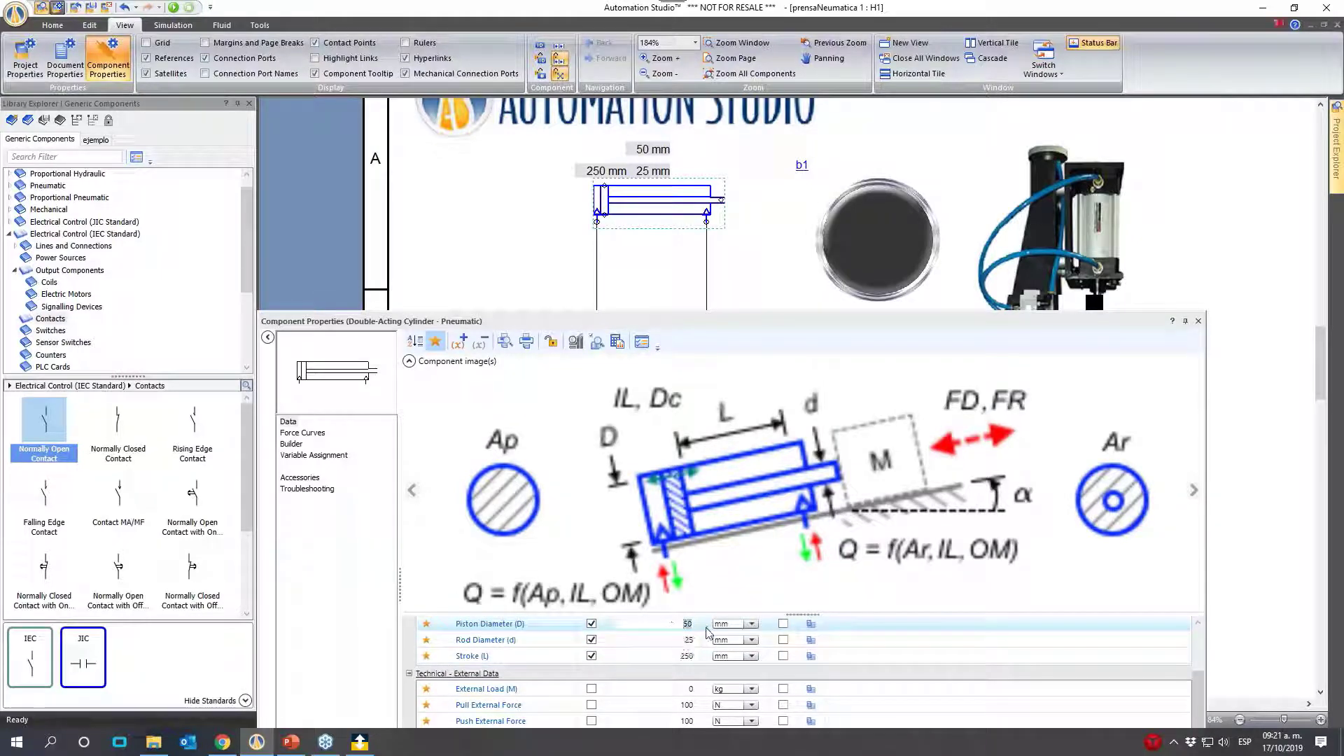
left_click_drag(700, 624, 673, 624)
type("2")
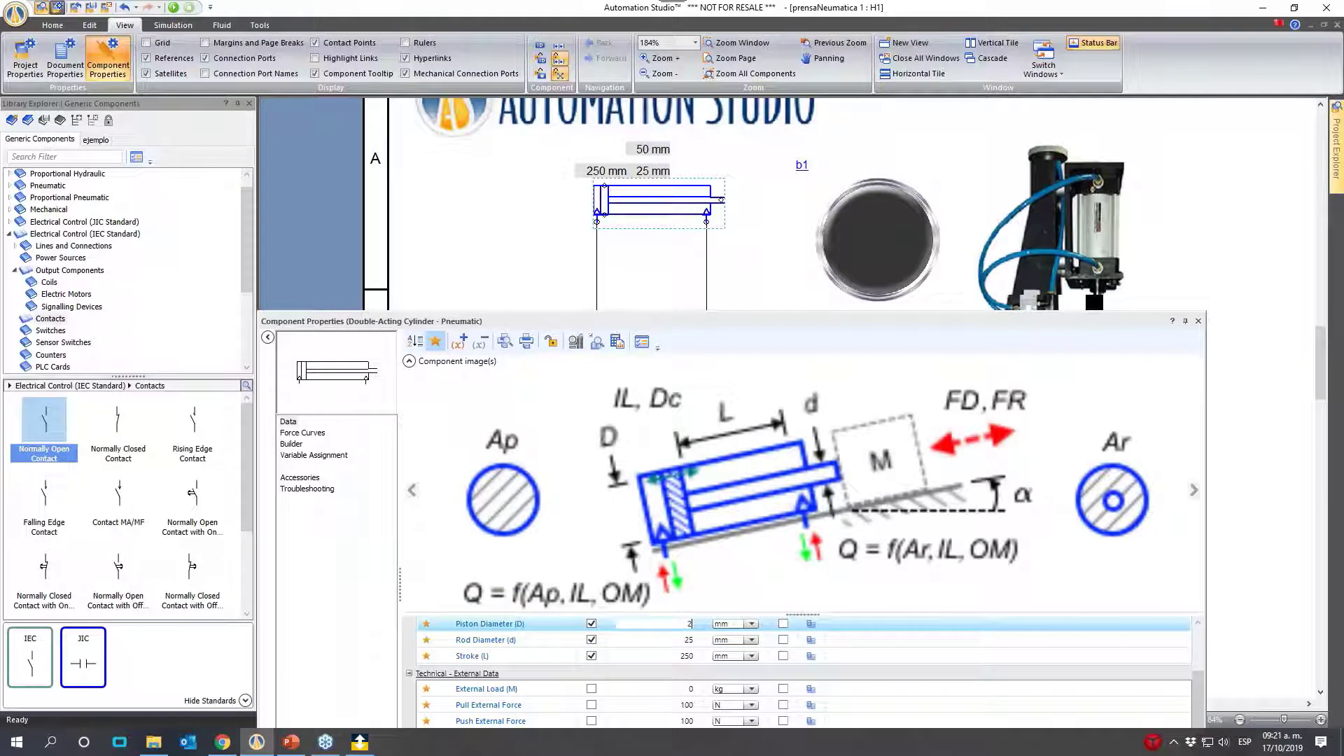
type("5")
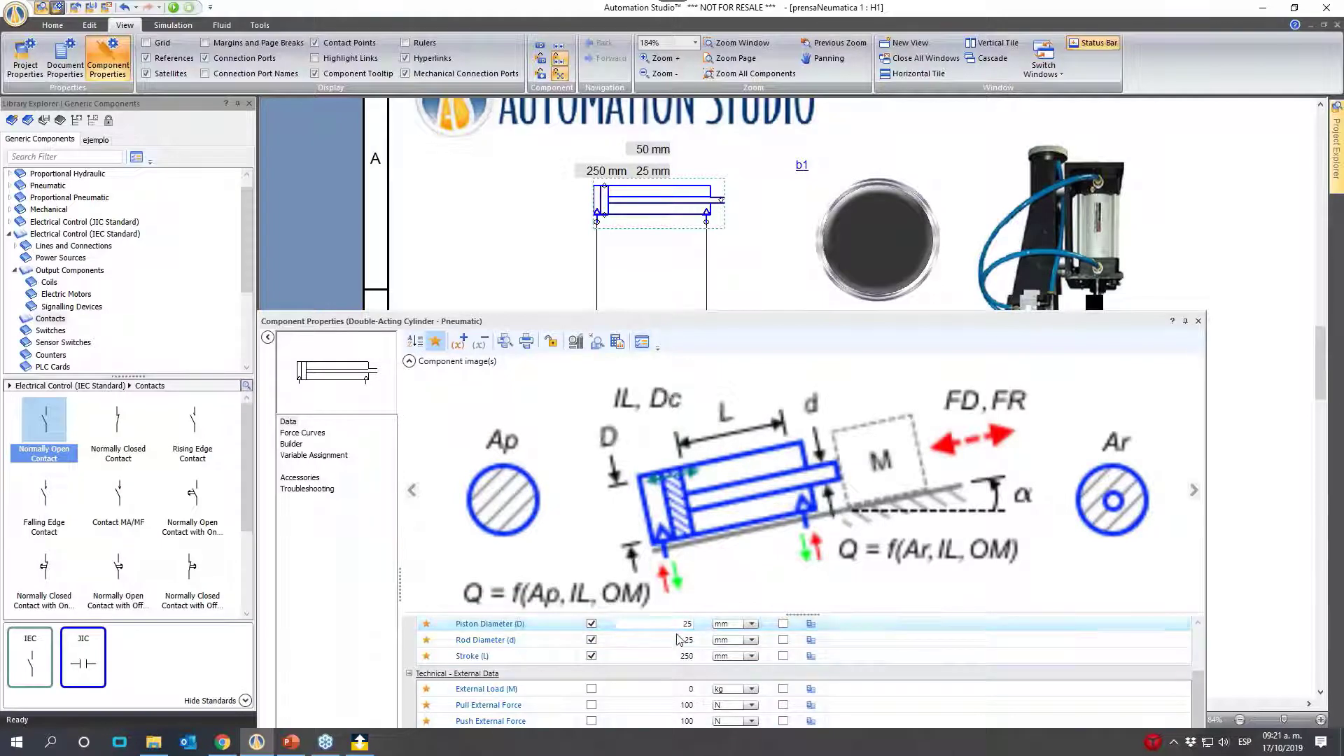
left_click(686, 639)
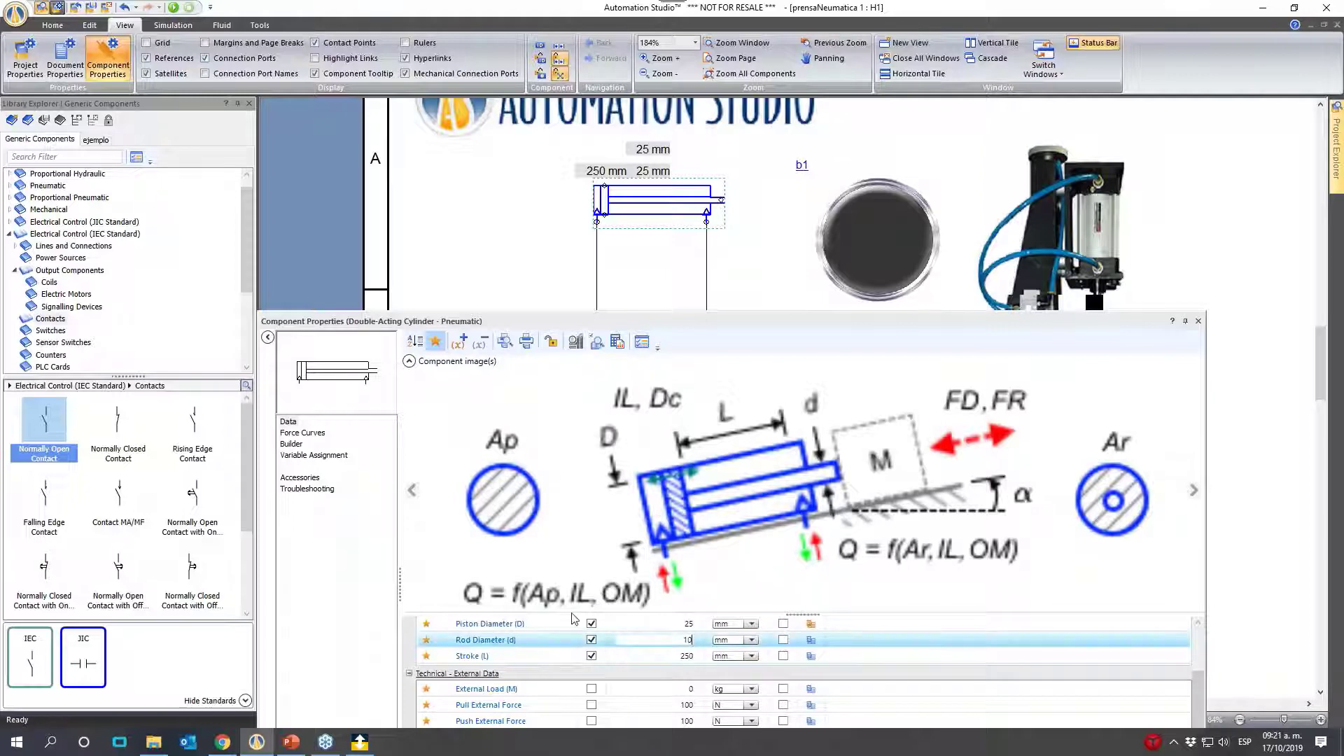
left_click(672, 656)
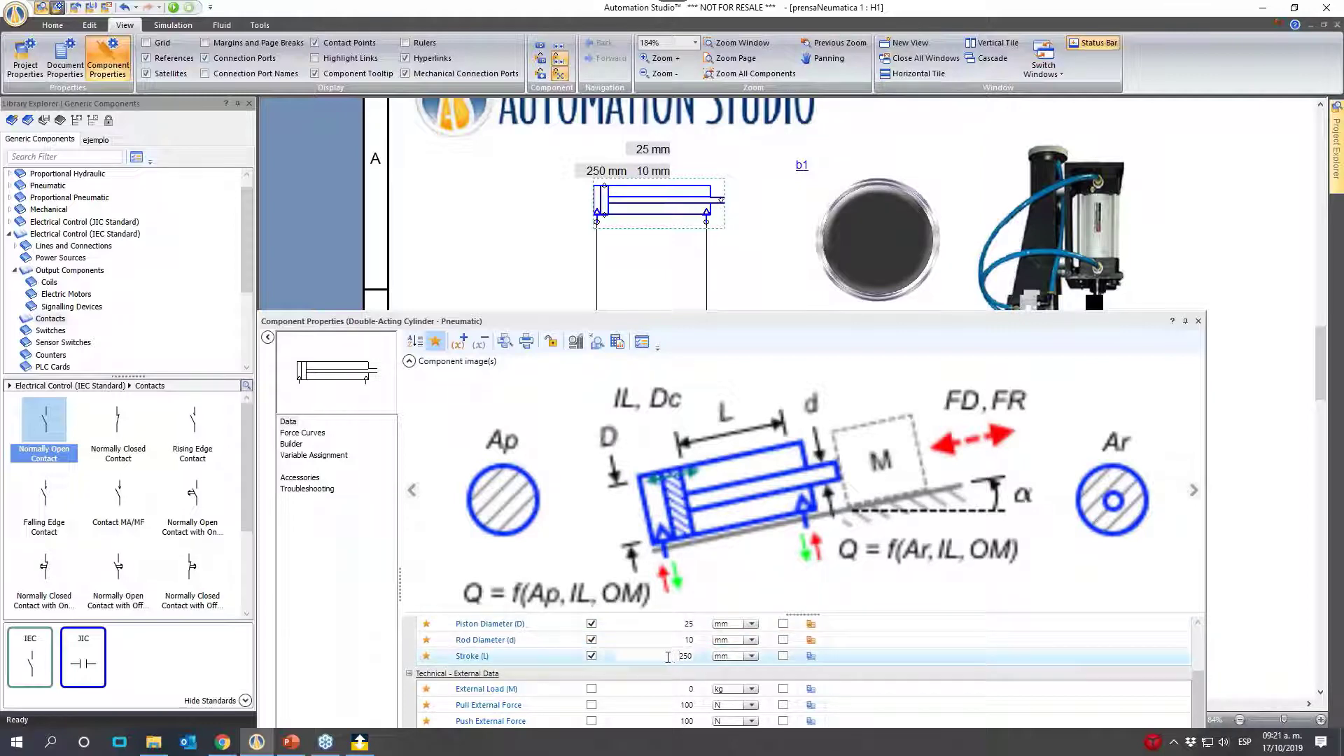
left_click_drag(669, 656, 707, 659)
type("100")
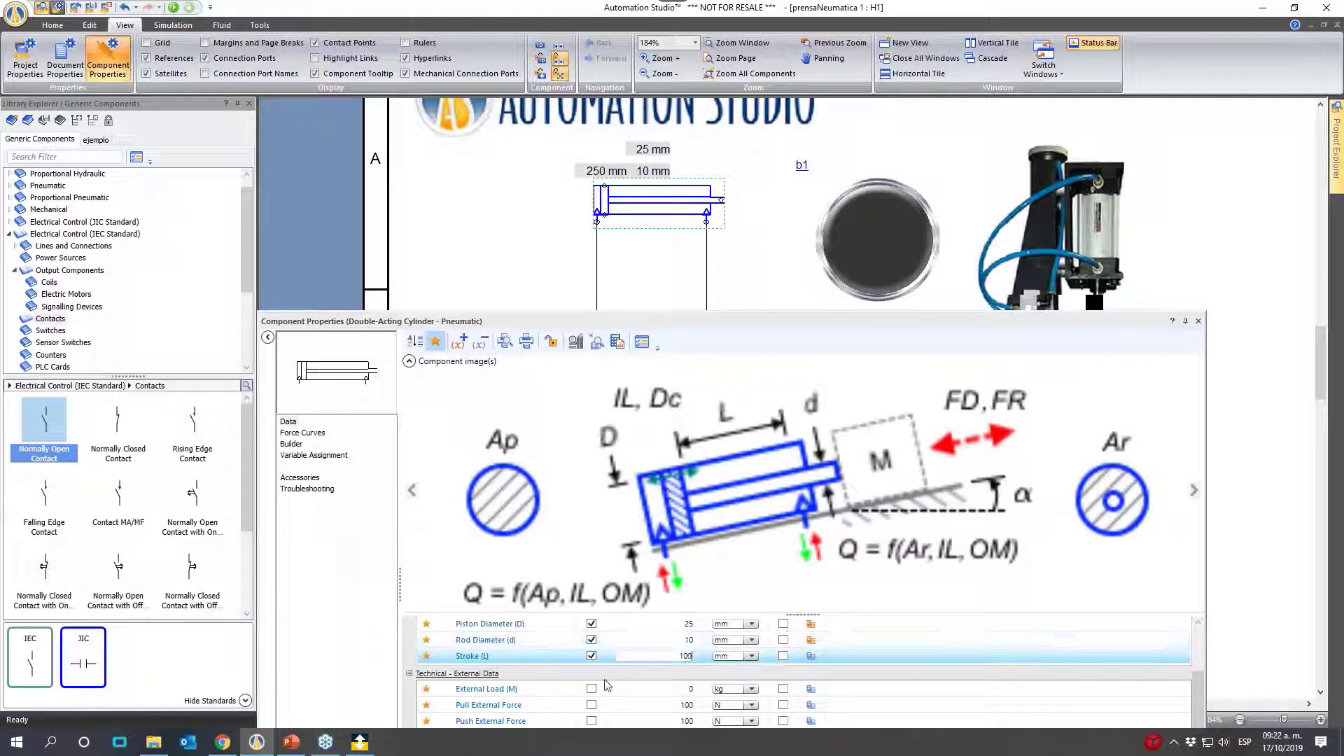
- Set the cylinder's external load to 5 kg and display that value on the diagram
scroll(604, 686, "down", 1)
left_click_drag(879, 317, 875, 145)
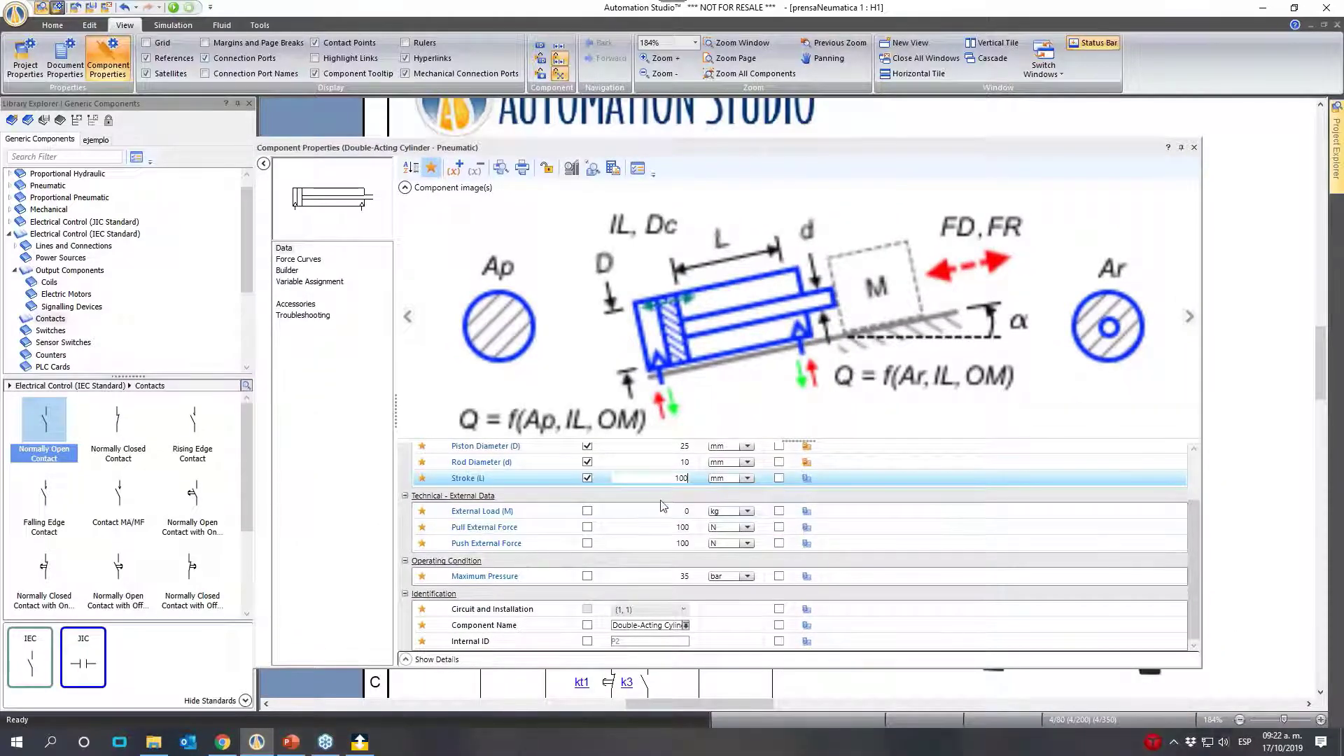
left_click(587, 511)
left_click(667, 516)
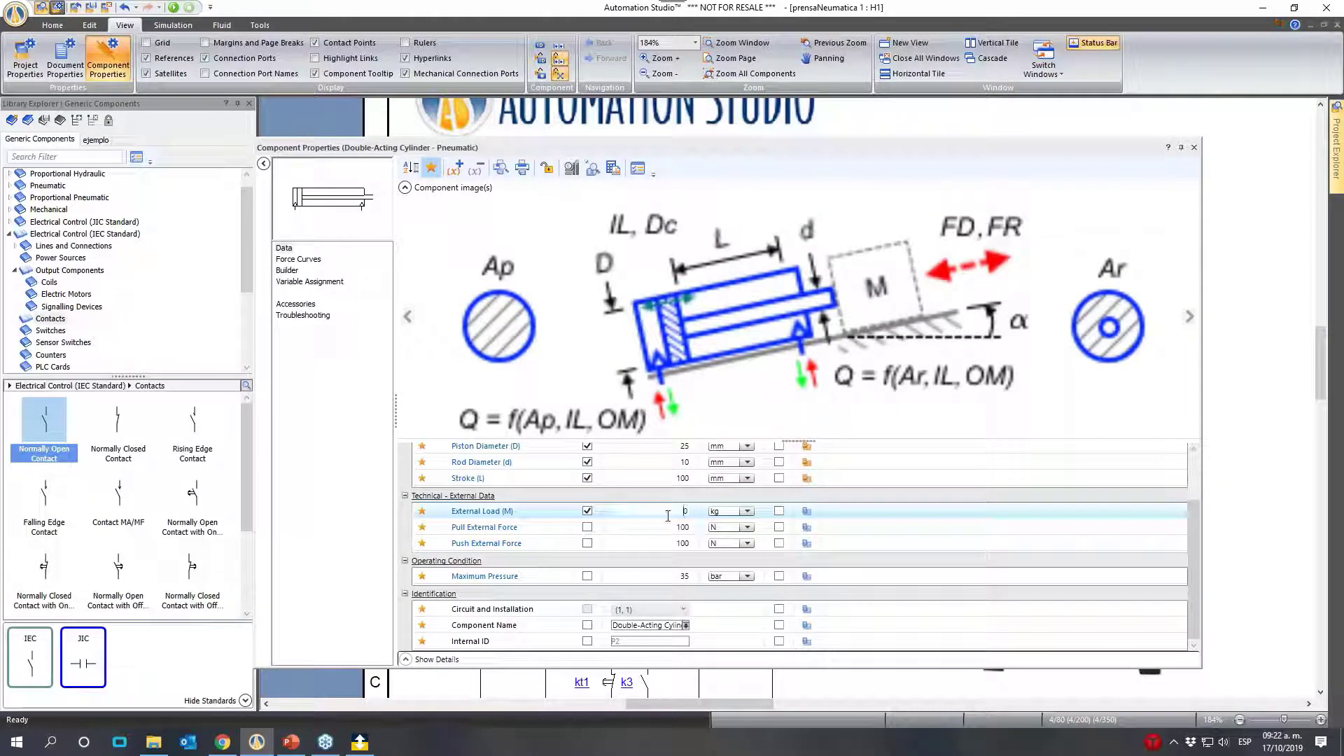
left_click_drag(679, 513, 762, 497)
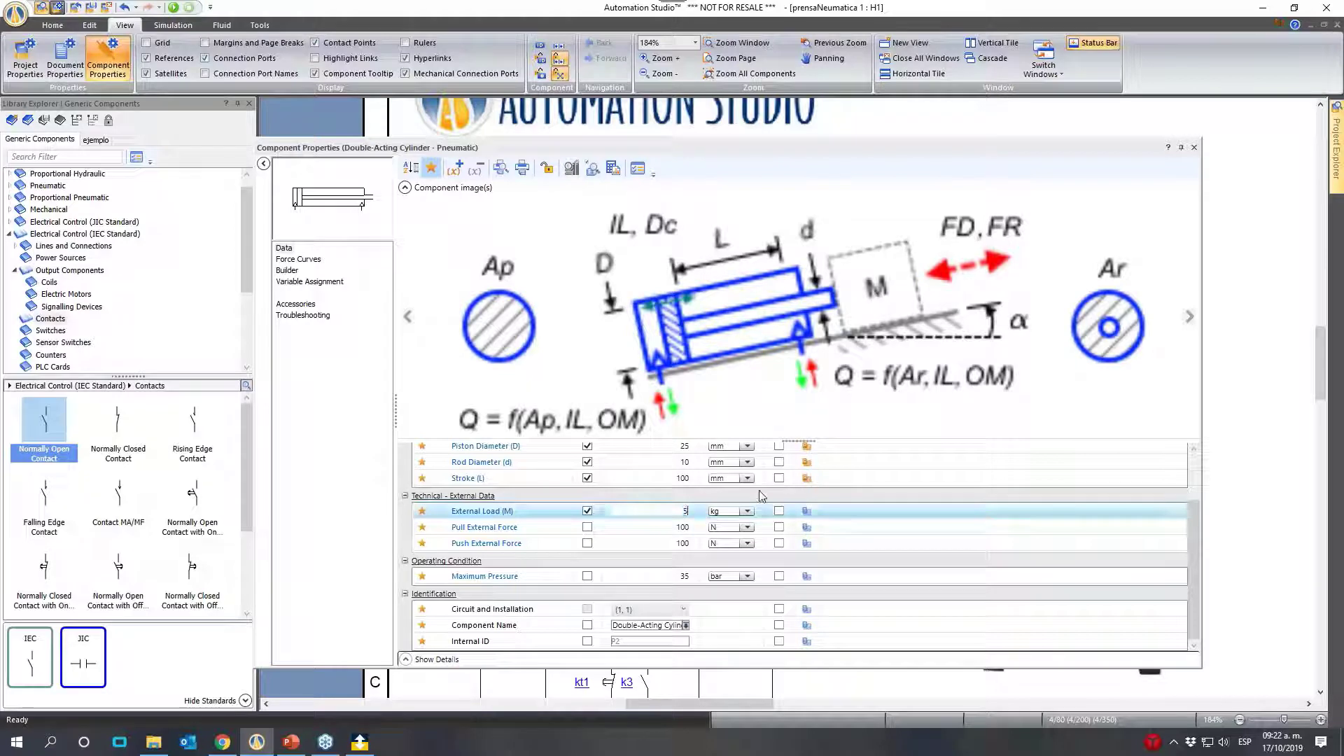
scroll(762, 496, "up", 1)
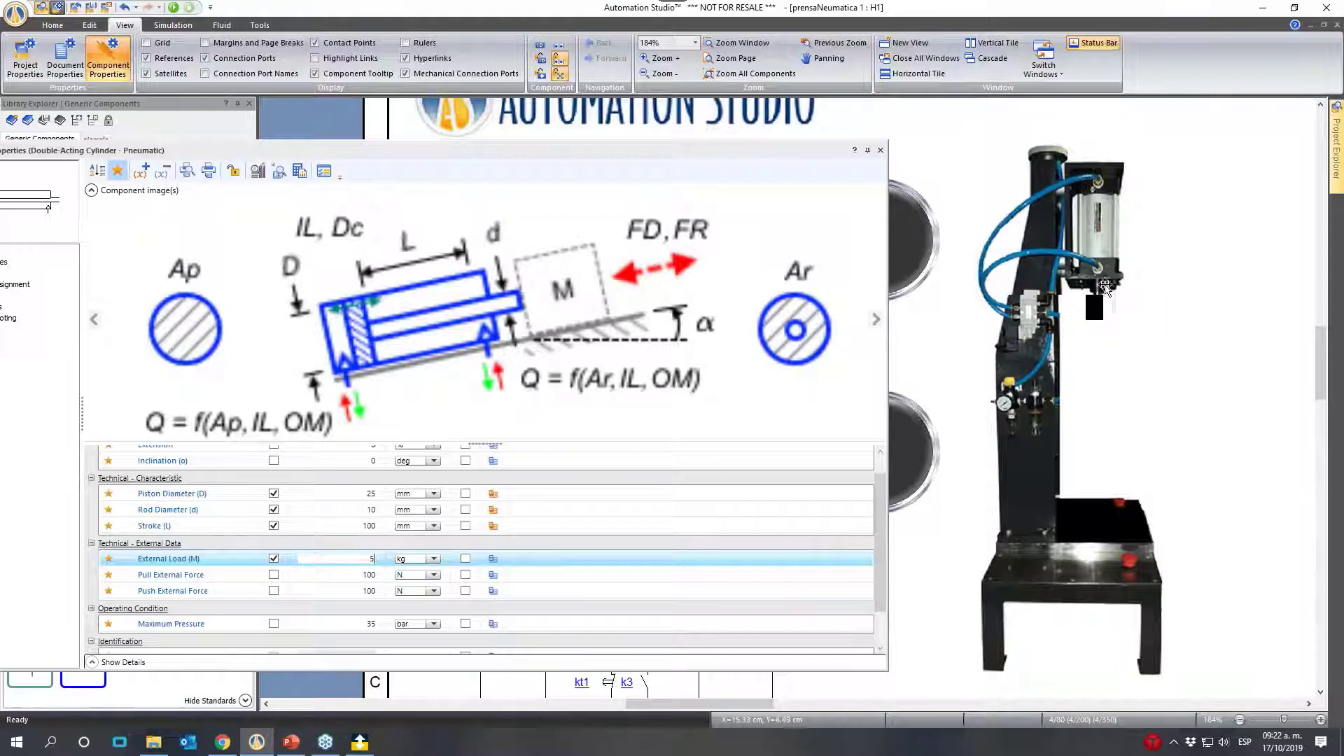
left_click_drag(776, 155, 744, 214)
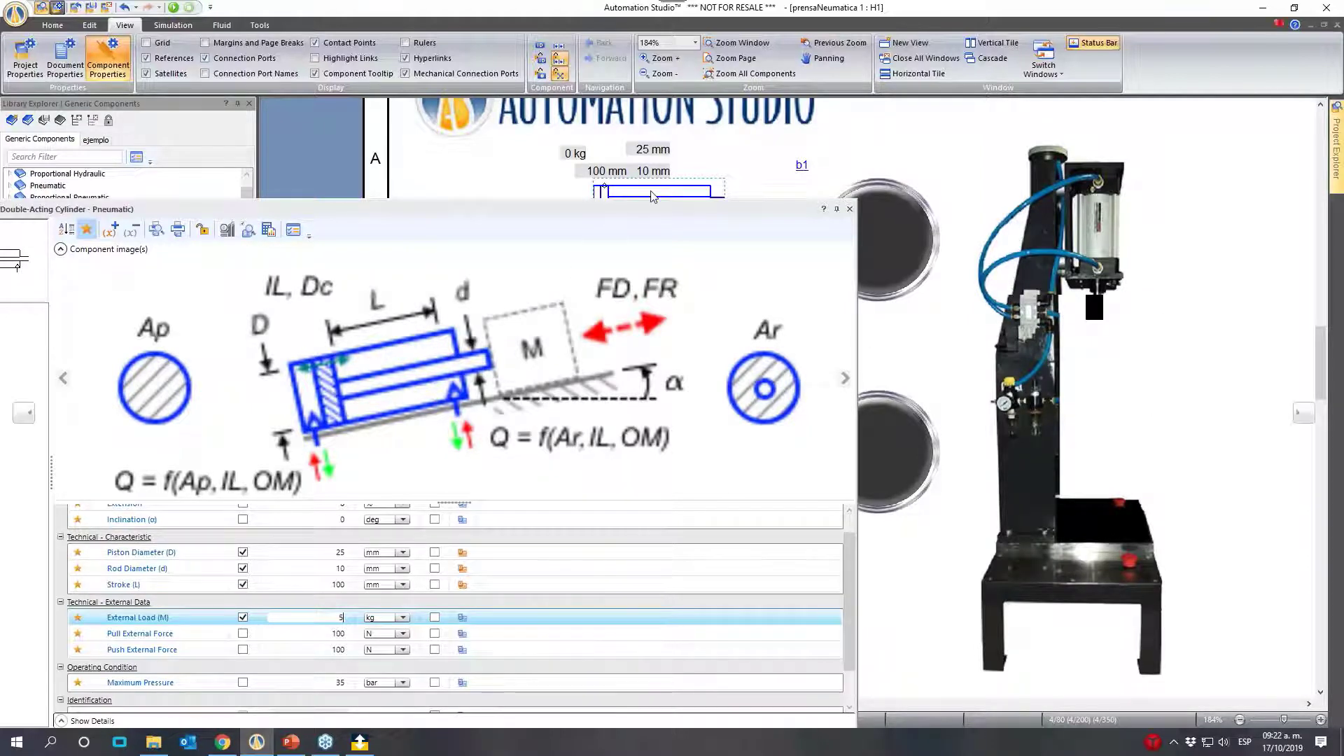
left_click_drag(630, 210, 747, 165)
key("Return")
left_click(451, 572)
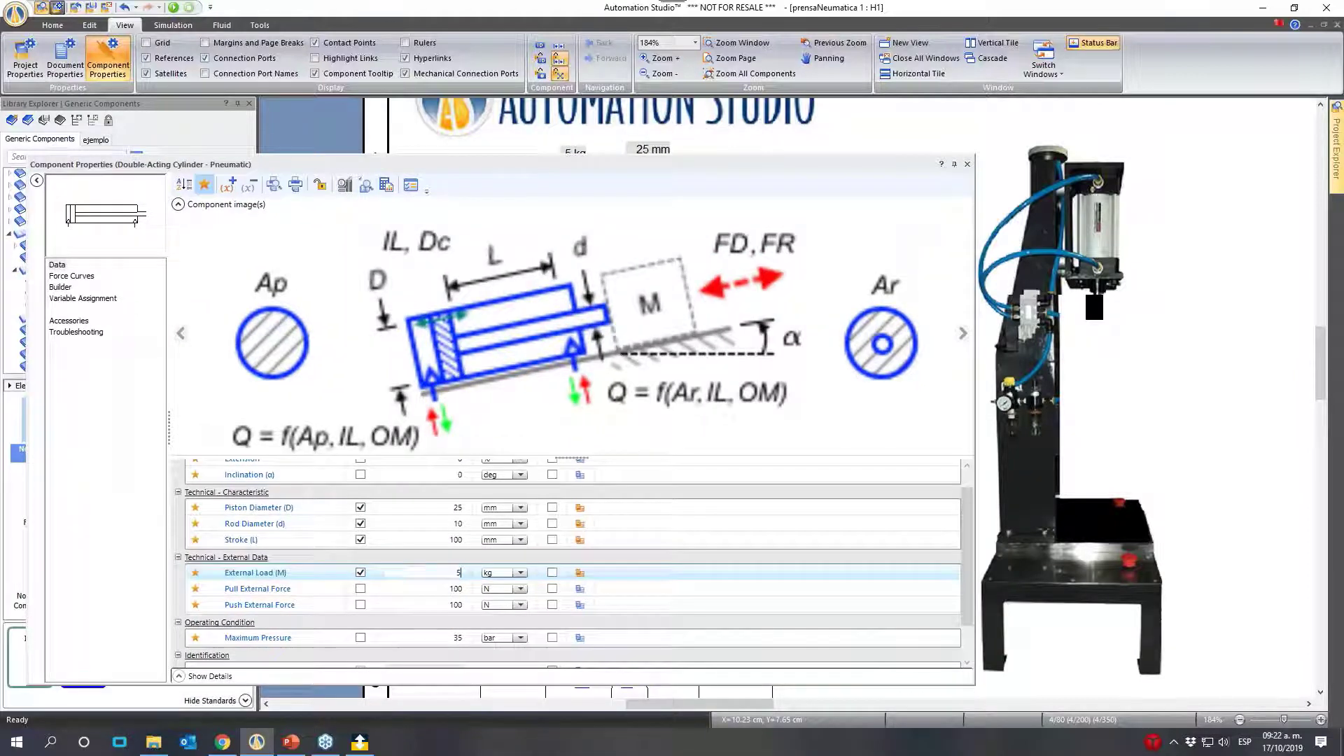
- Set the cylinder's inclination to -90 deg, display it on the diagram, and close the component properties
scroll(449, 571, "up", 1)
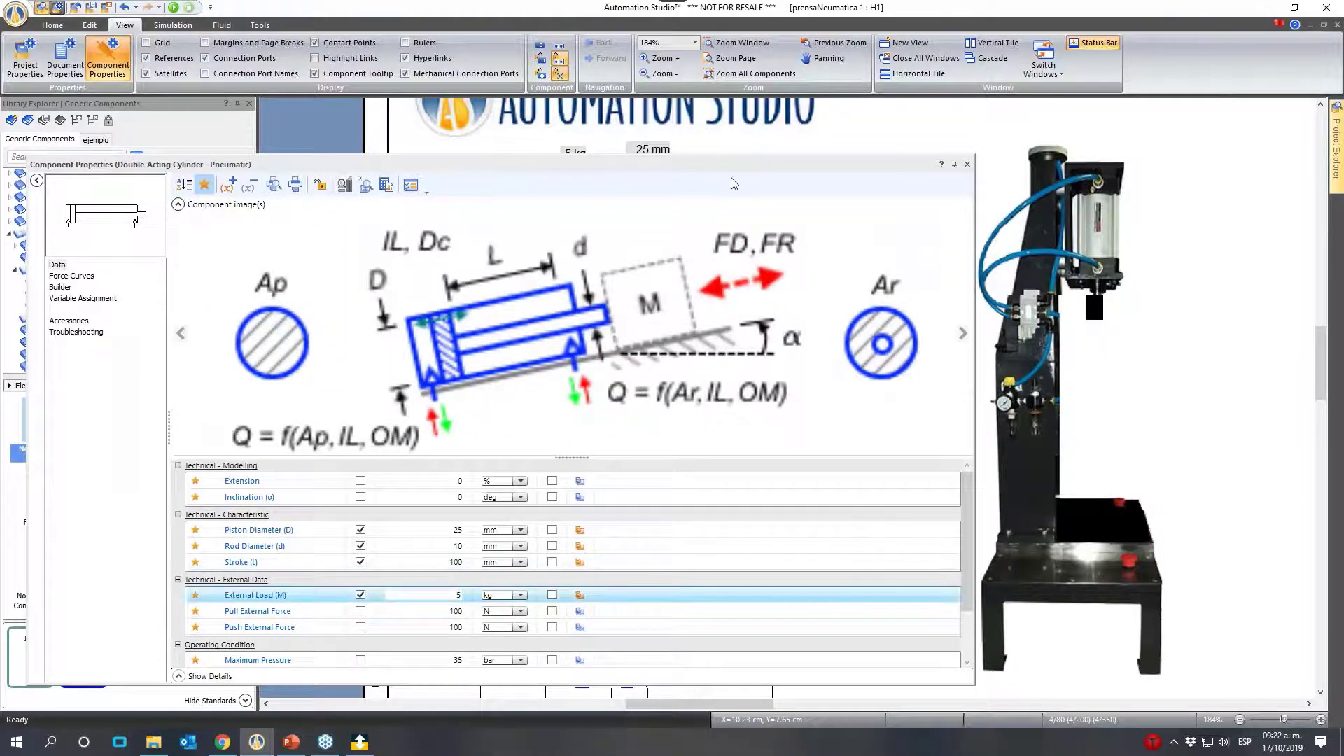
left_click_drag(746, 164, 724, 241)
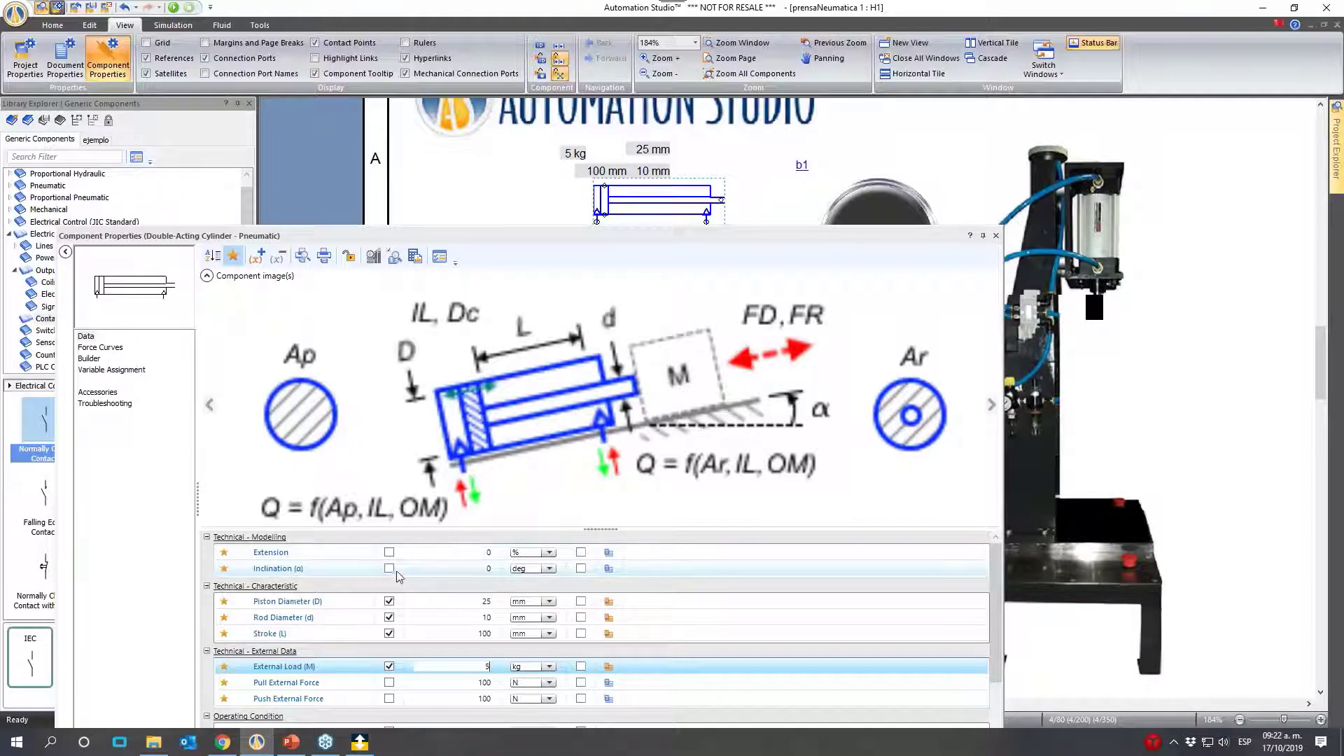
left_click(475, 568)
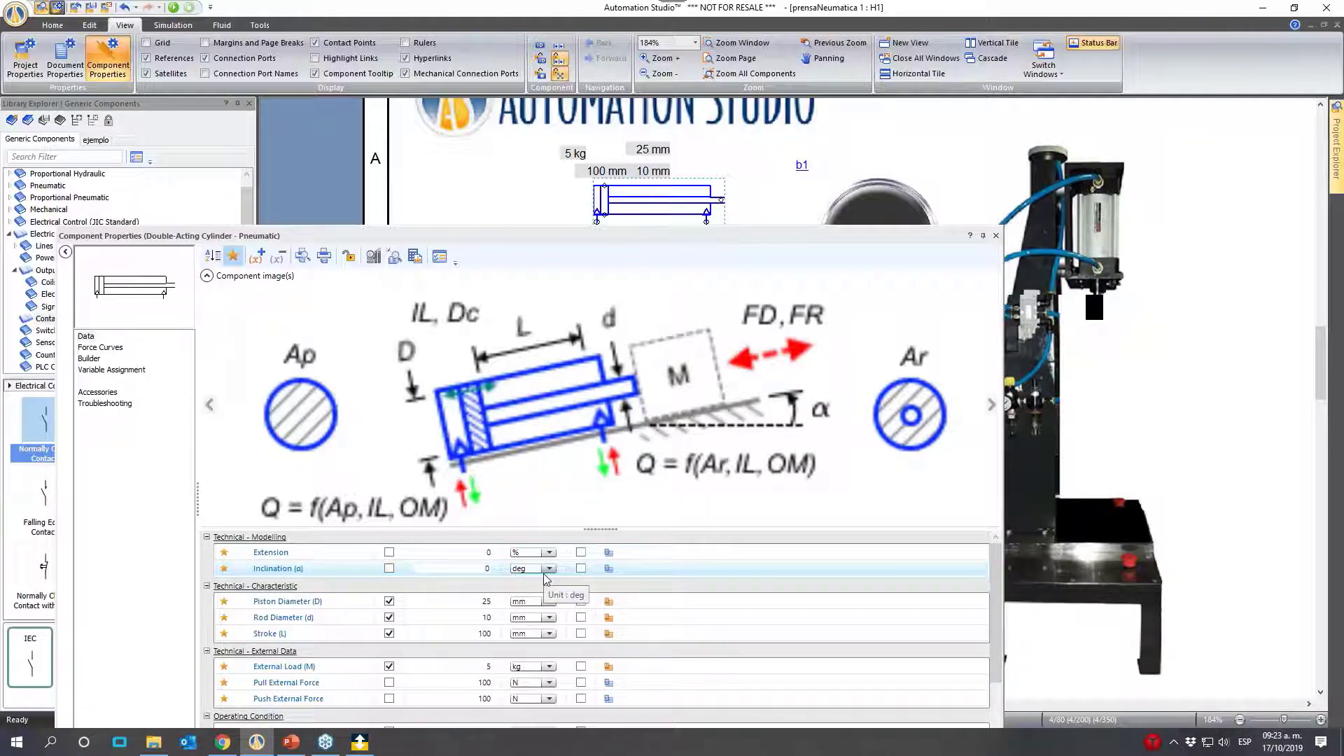
type("90")
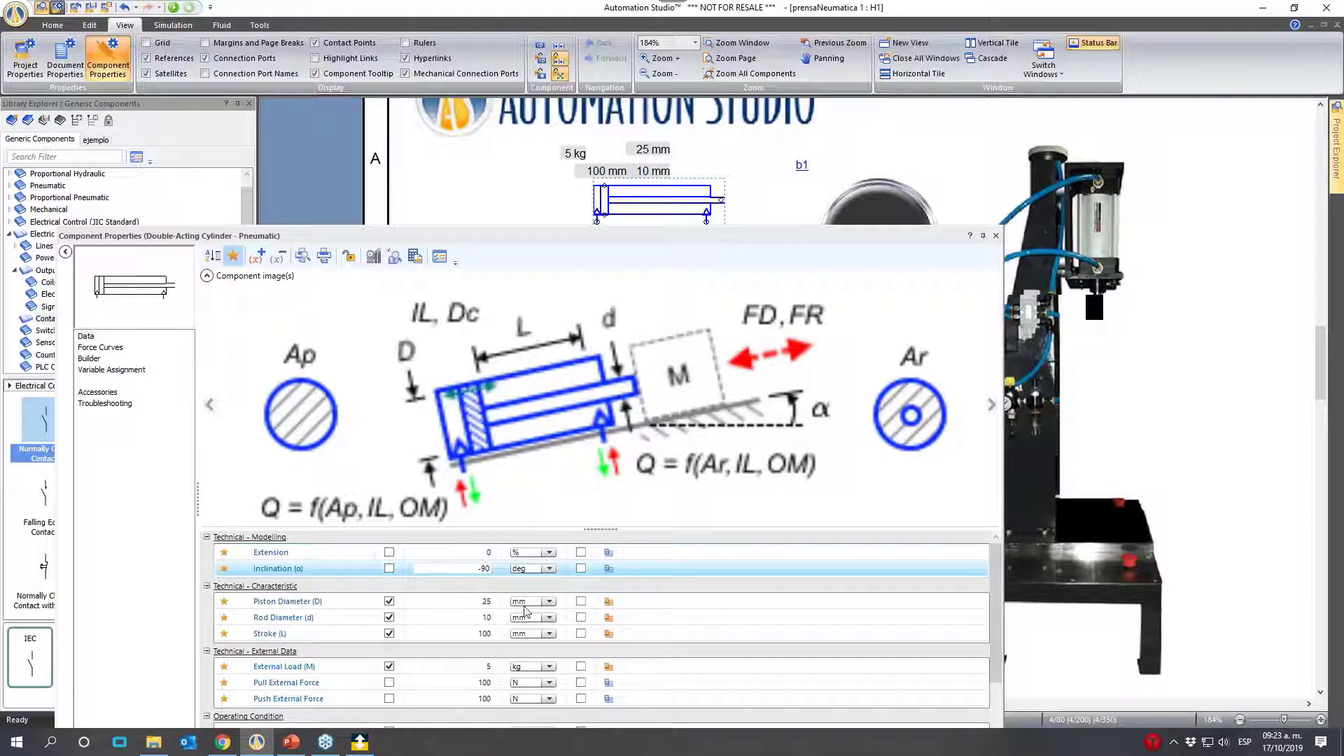
left_click(391, 568)
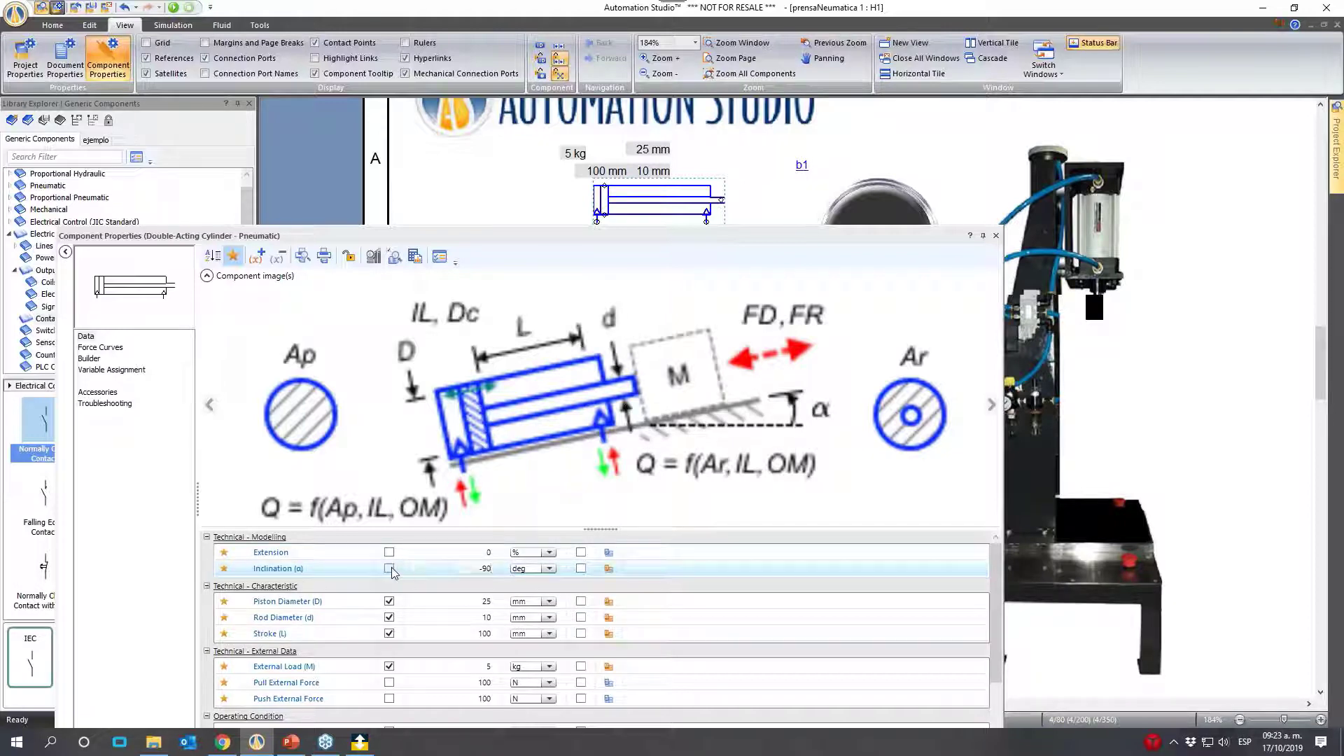
left_click(391, 569)
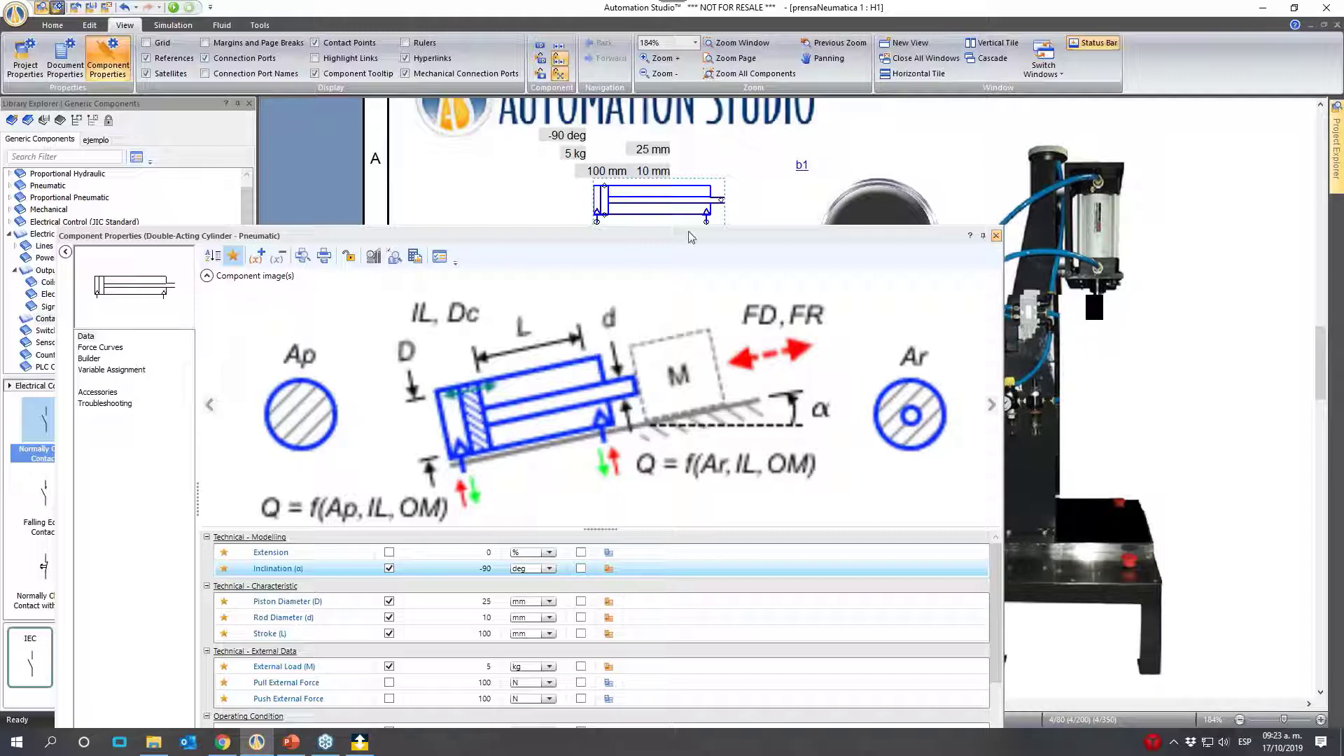
left_click(996, 236)
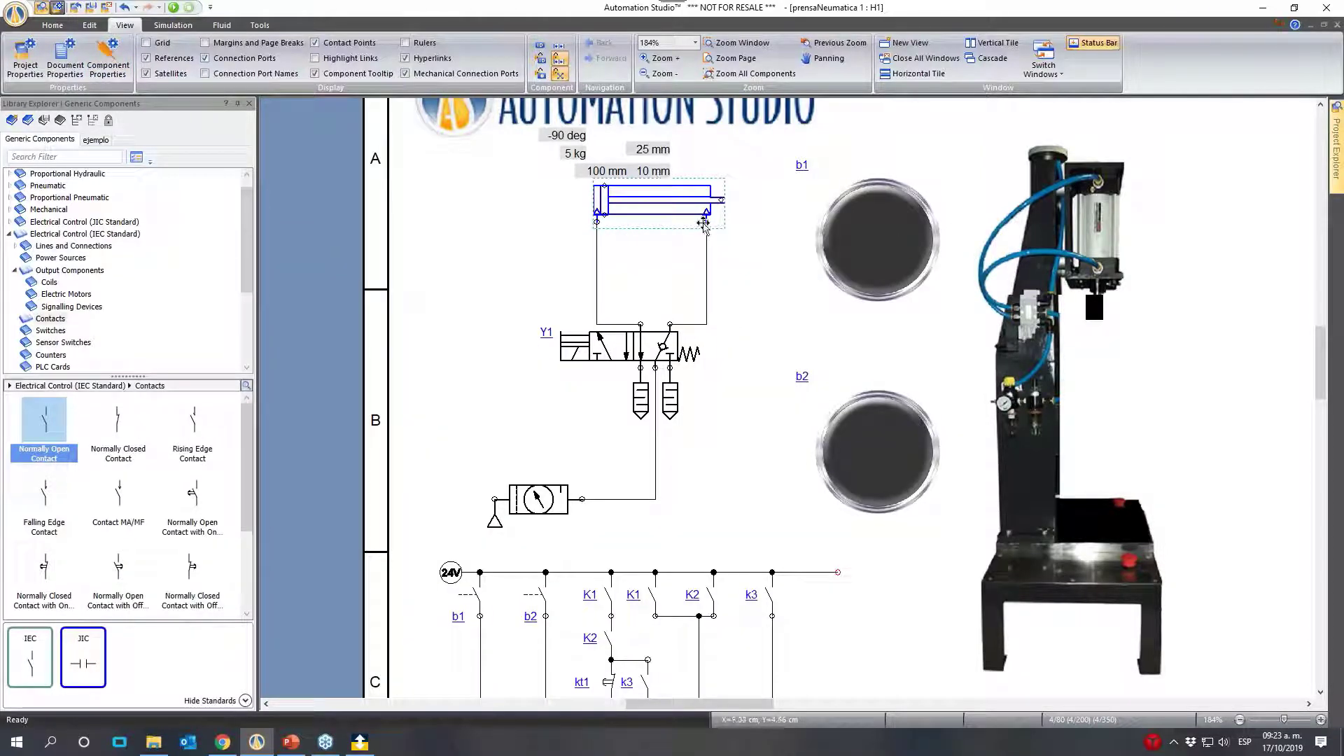
- Delete both pneumatic lines between the cylinder and valve Y1
left_click(707, 264)
key("Delete")
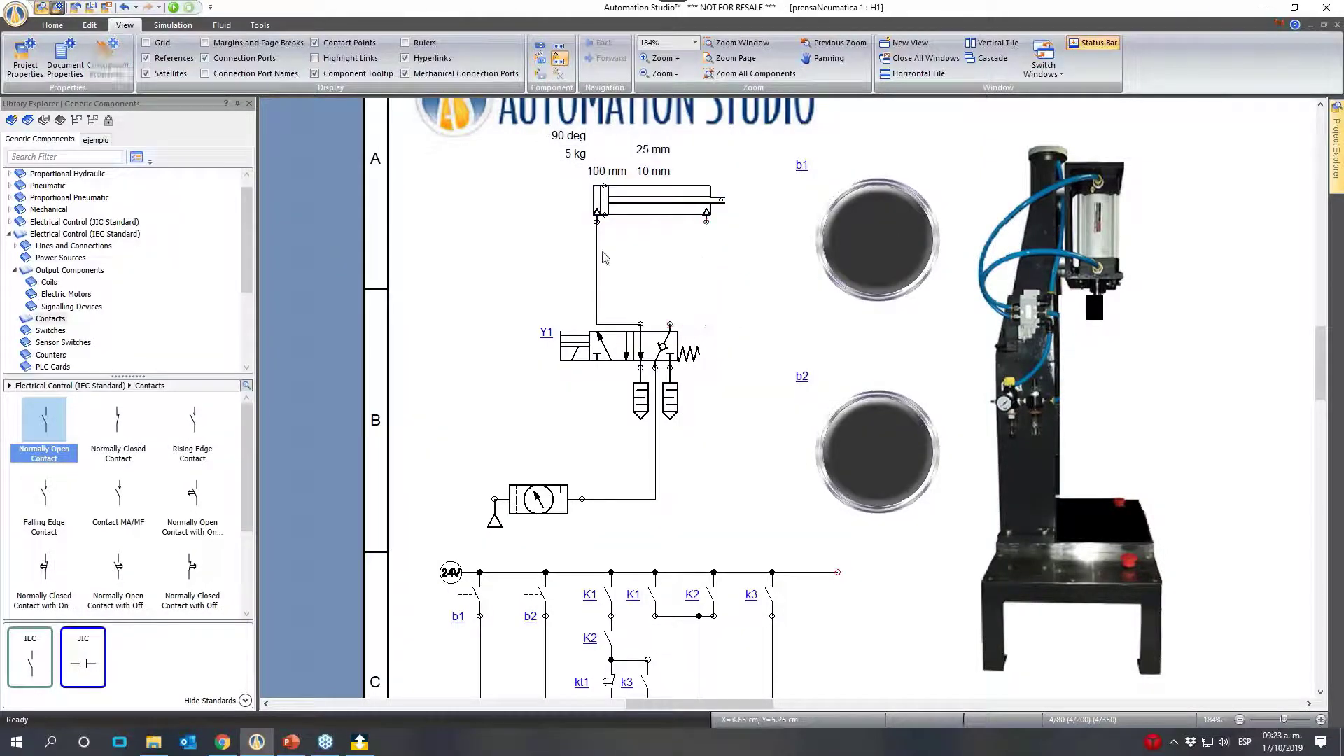
left_click(599, 259)
key("Delete")
- Rotate the double-acting cylinder to the right so that its rod points downward
left_click(667, 213)
right_click(655, 208)
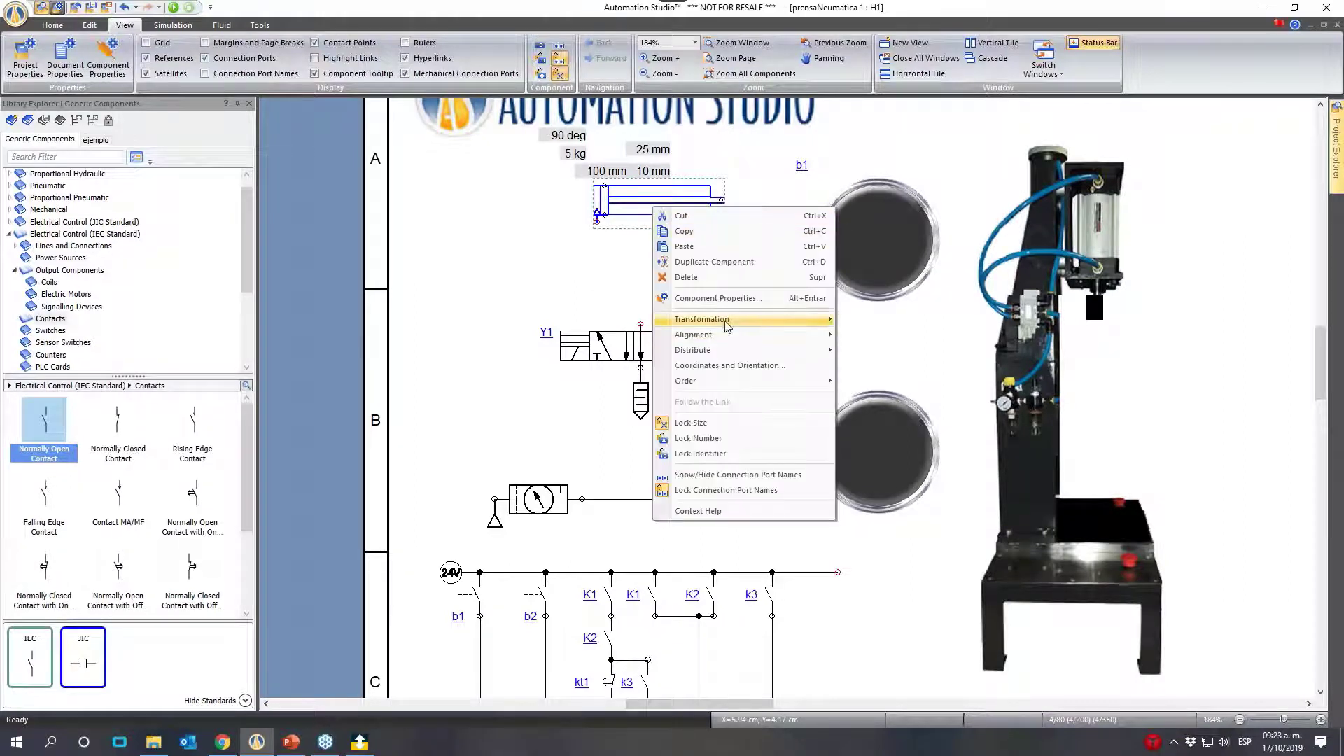
mouse_move(735, 320)
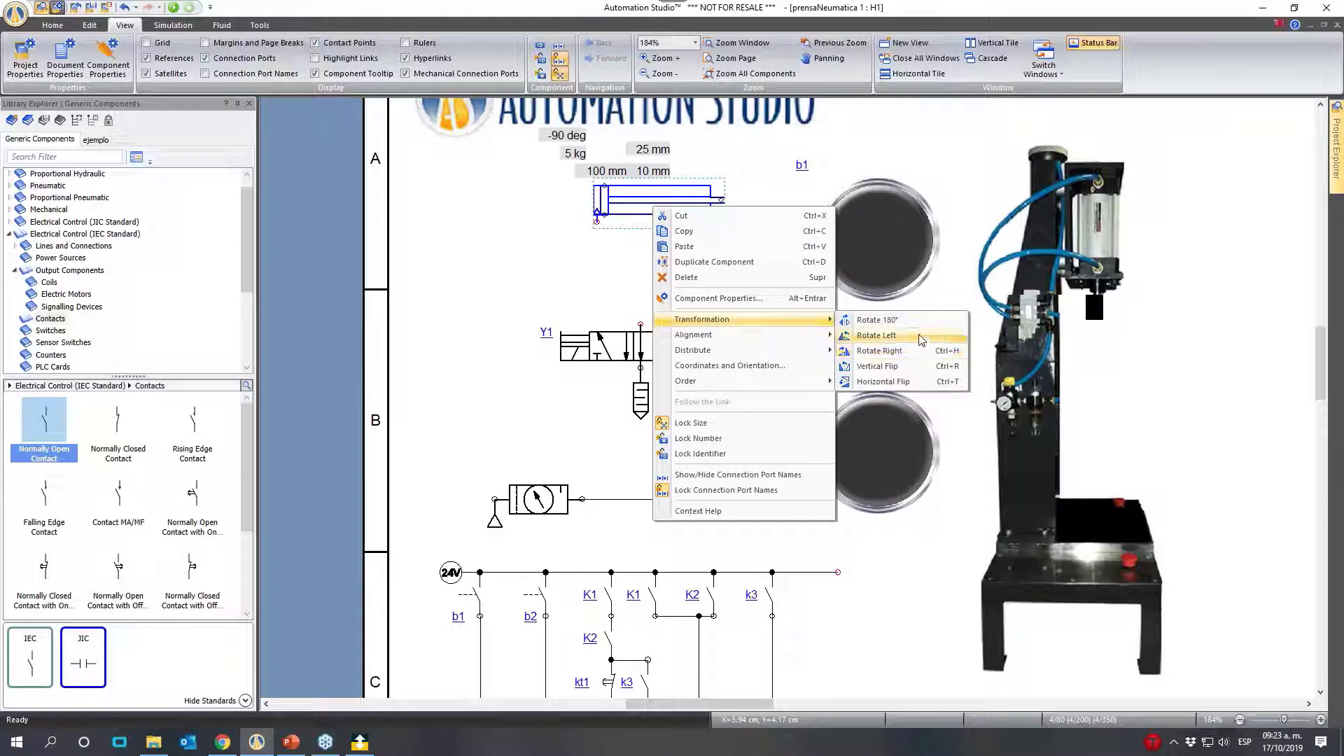
left_click(921, 359)
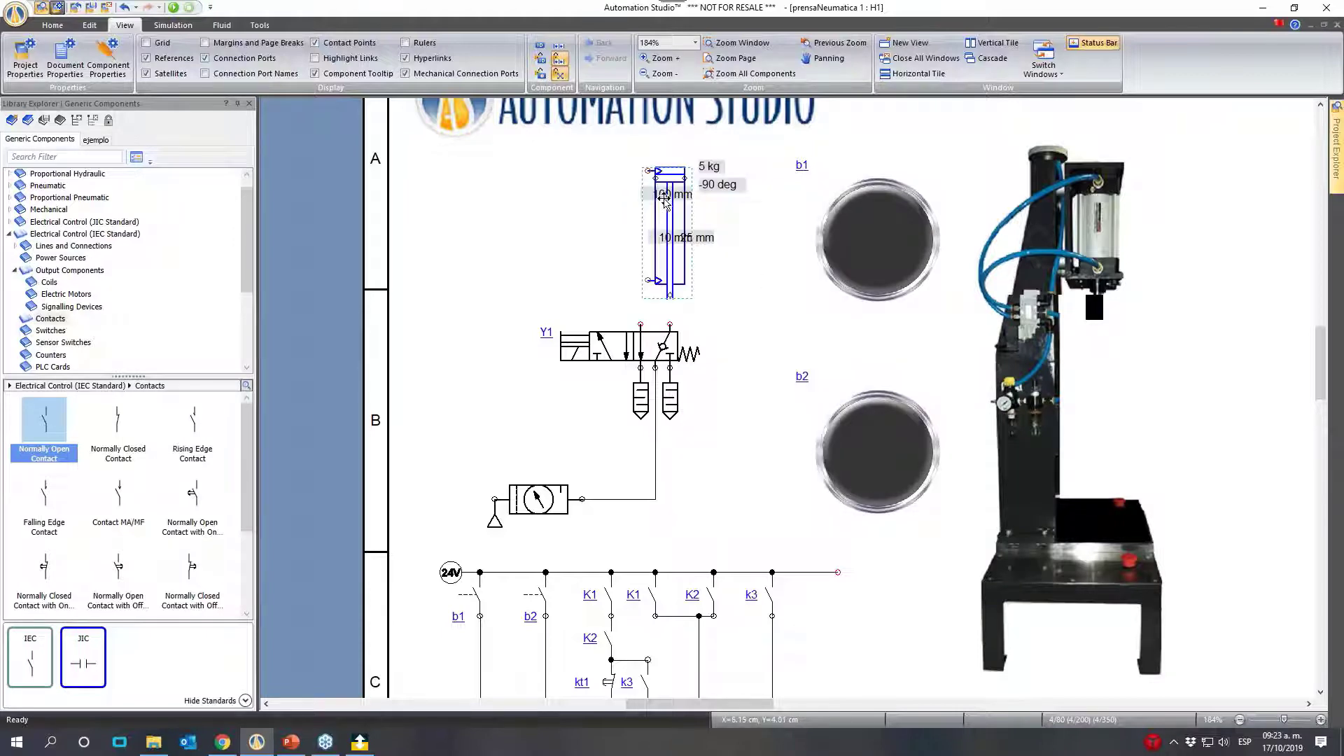
- Arrange the load, inclination, stroke and diameter labels in a column beside the vertical cylinder
mouse_move(714, 164)
left_mouse_down()
mouse_move(722, 128)
mouse_move(722, 140)
left_mouse_up()
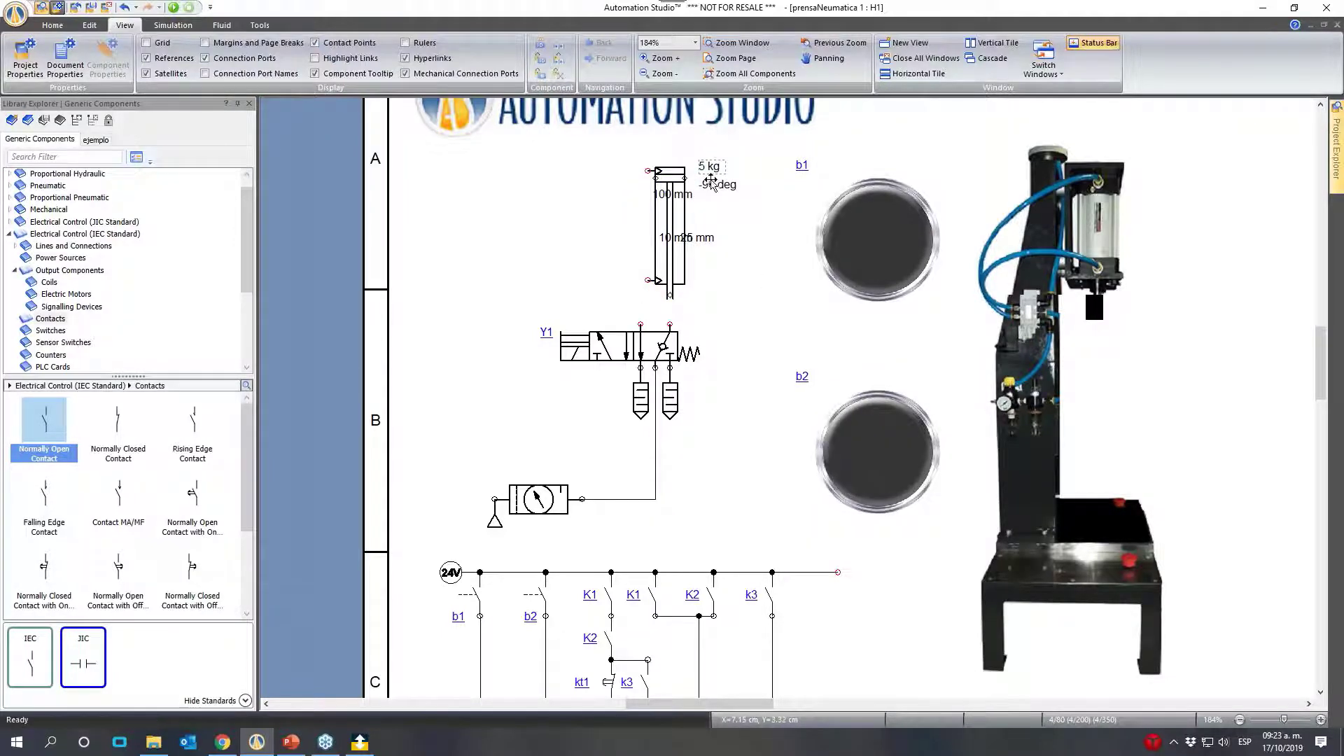
left_click_drag(685, 198, 733, 189)
left_click_drag(706, 238, 747, 238)
left_click(602, 203)
- Connect the cylinder's upper port to valve Y1's left outlet and its lower port to the right outlet, shifting the cylinder right for clearance
mouse_move(653, 172)
left_mouse_down()
mouse_move(553, 311)
mouse_move(641, 326)
left_mouse_up()
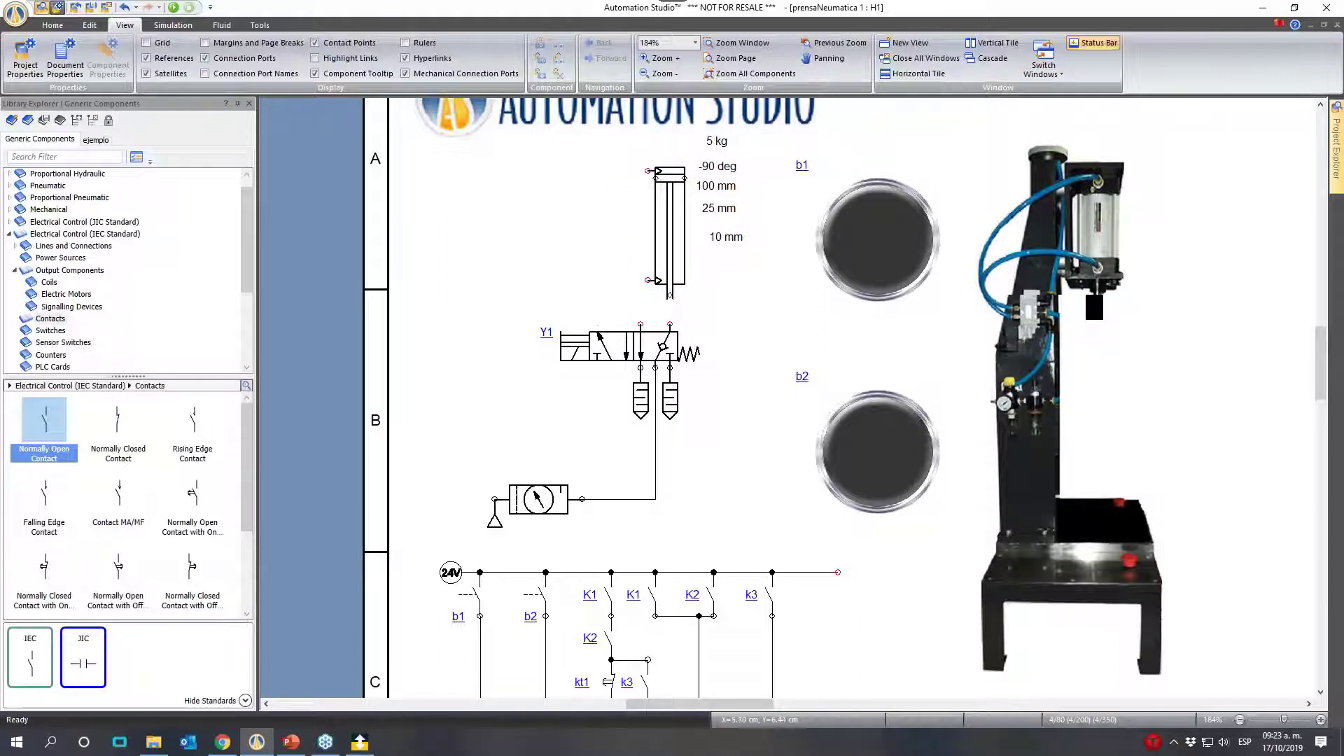
key("Right")
key("Right")
key("Right")
key("Right")
key("Right")
key("Right")
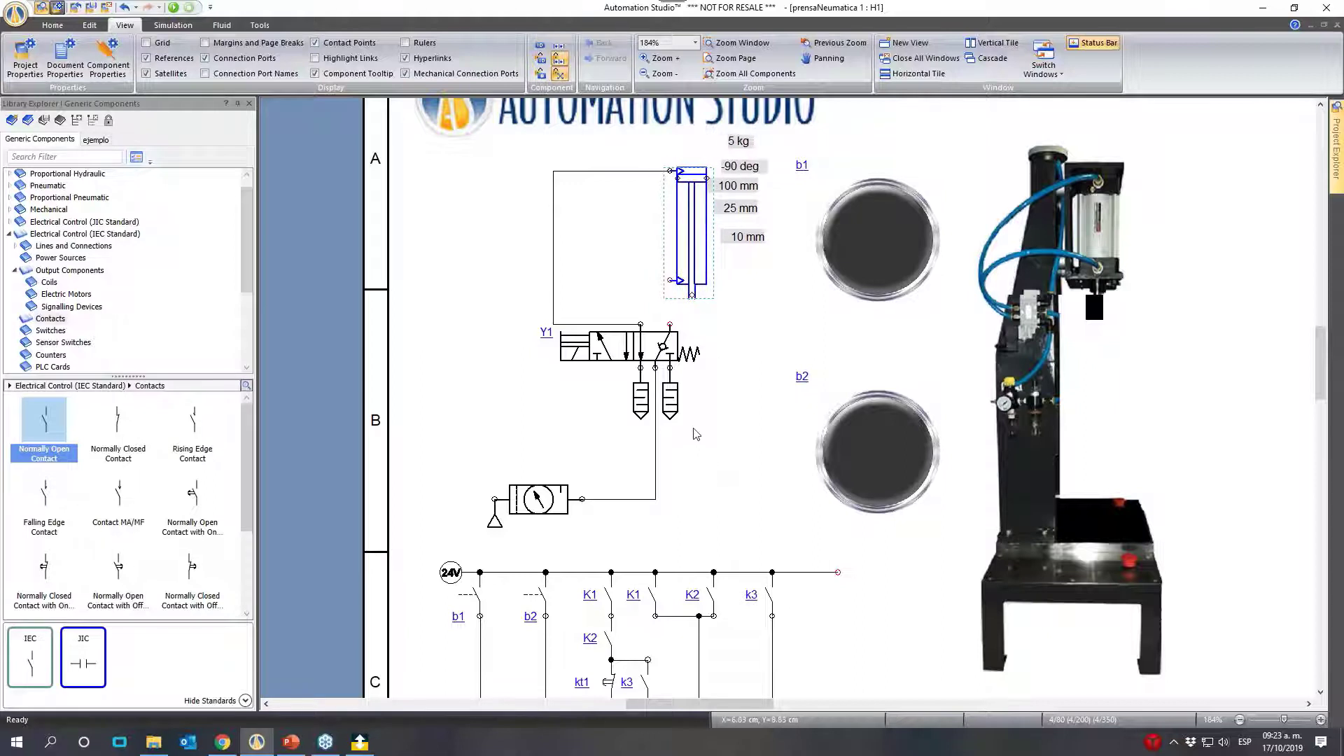
left_click(672, 296)
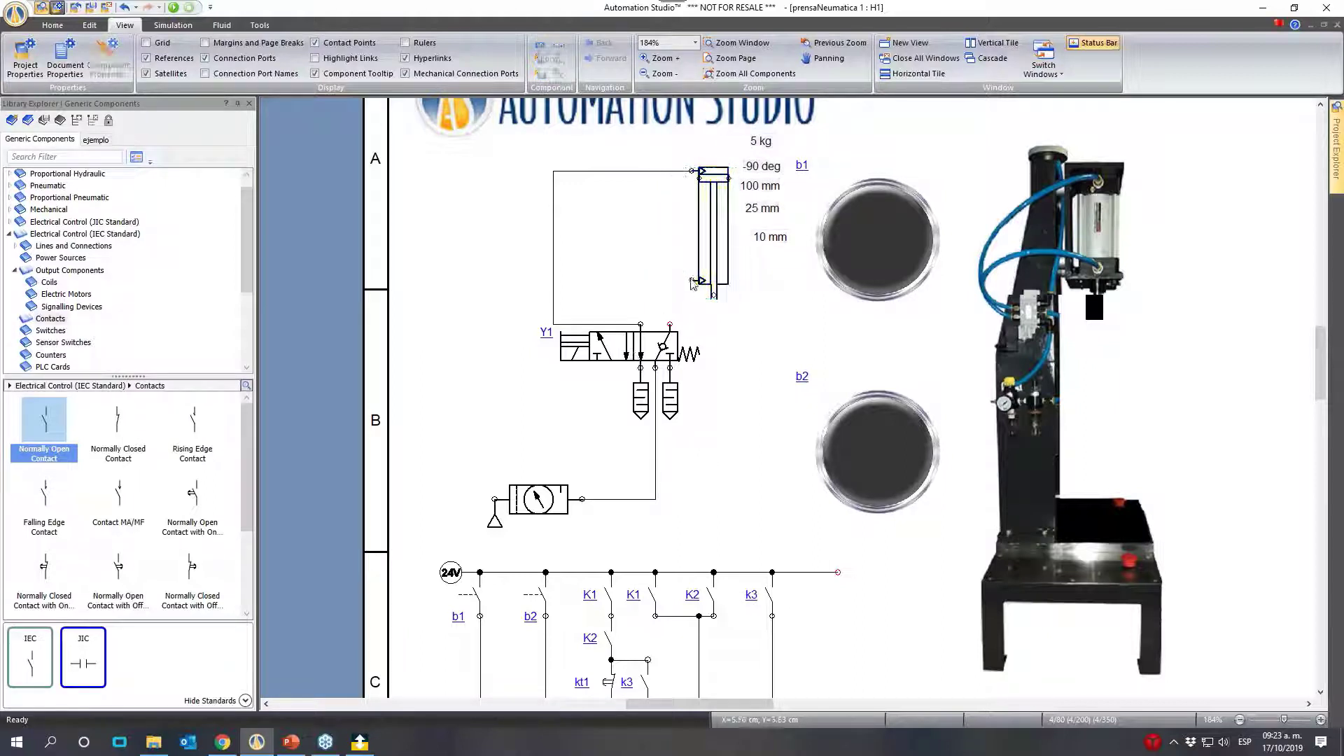
mouse_move(692, 280)
left_mouse_down()
mouse_move(672, 288)
mouse_move(670, 324)
left_mouse_up()
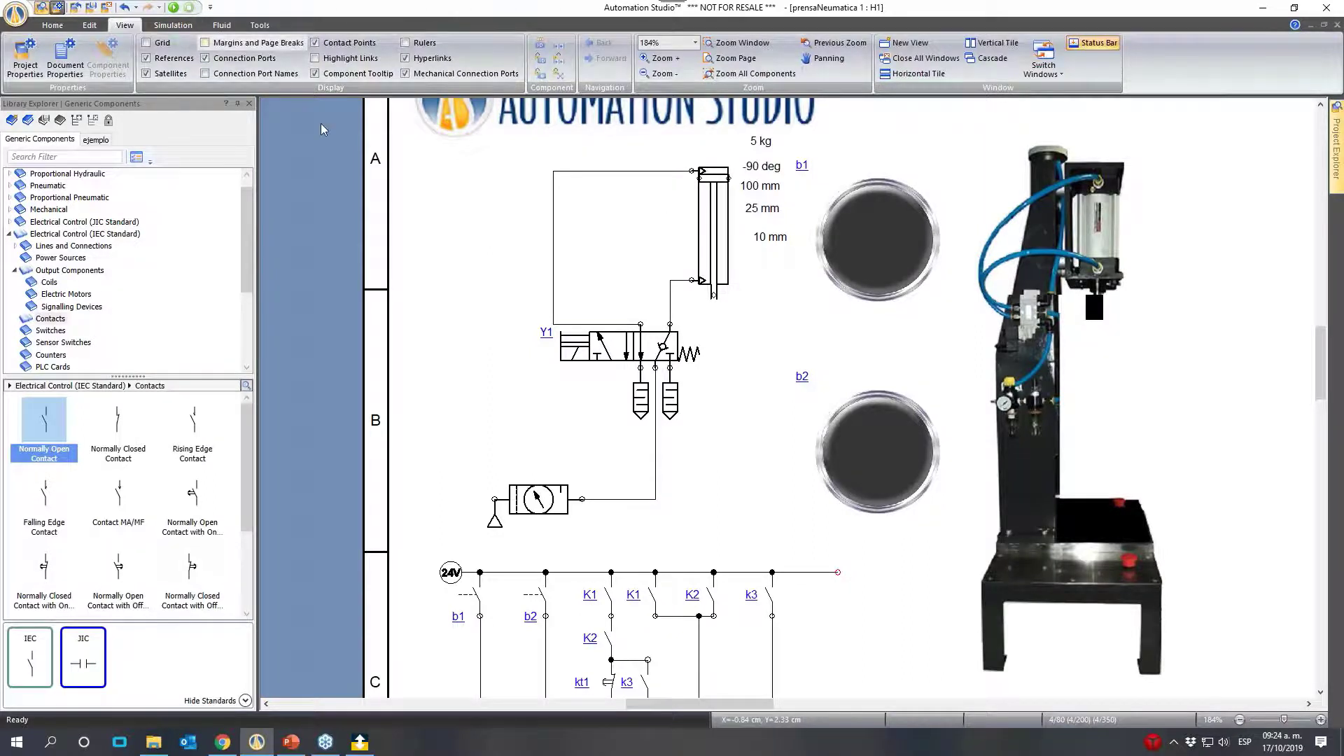
- Simulate the circuit, actuate b1 and b2 almost simultaneously to check the press stroke, release both, and stop the simulation
left_click(174, 8)
left_click(754, 229)
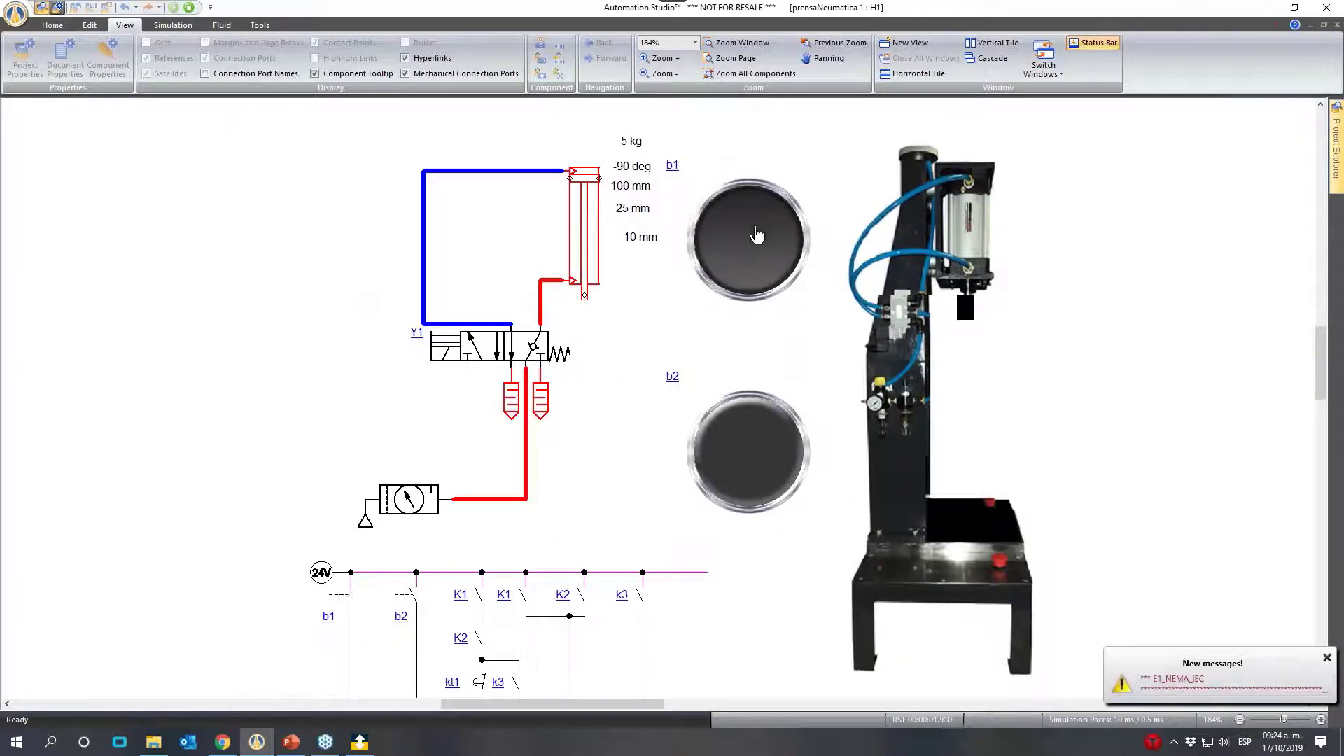
left_click(735, 457)
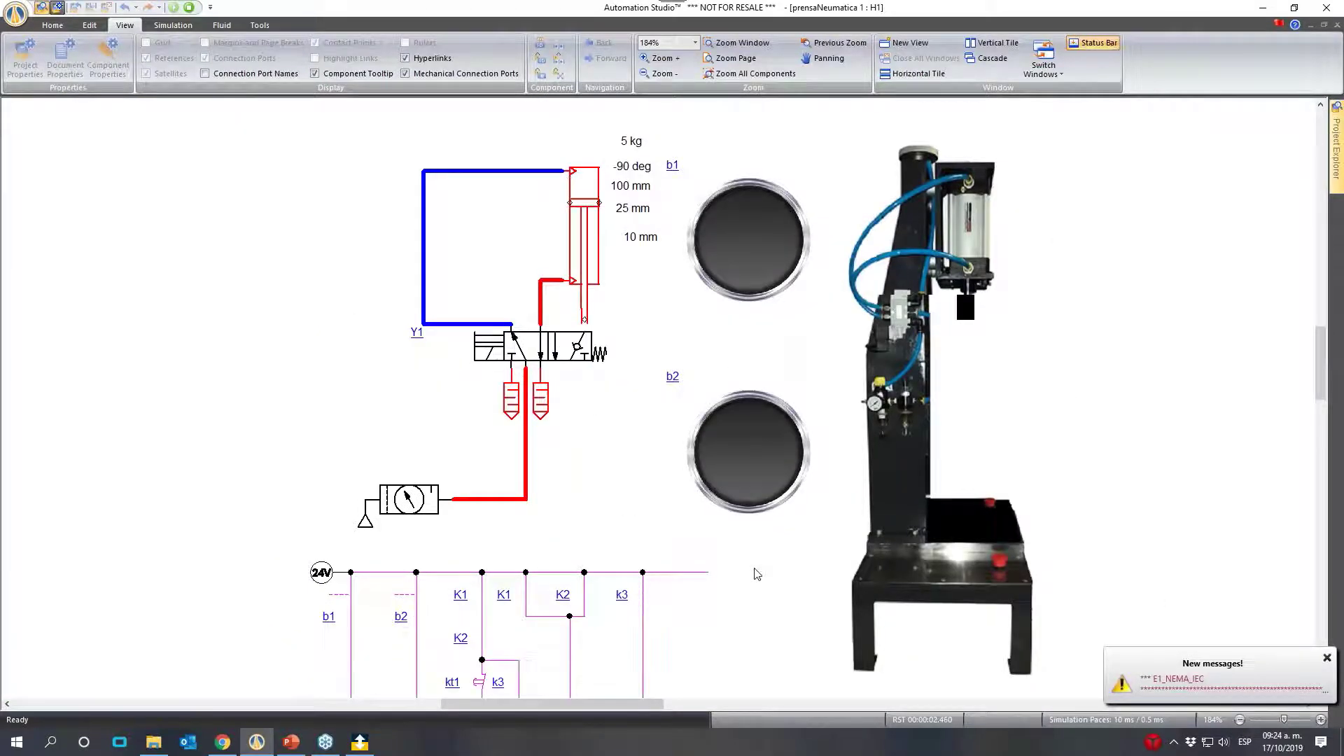
left_click(711, 447)
left_click(723, 258)
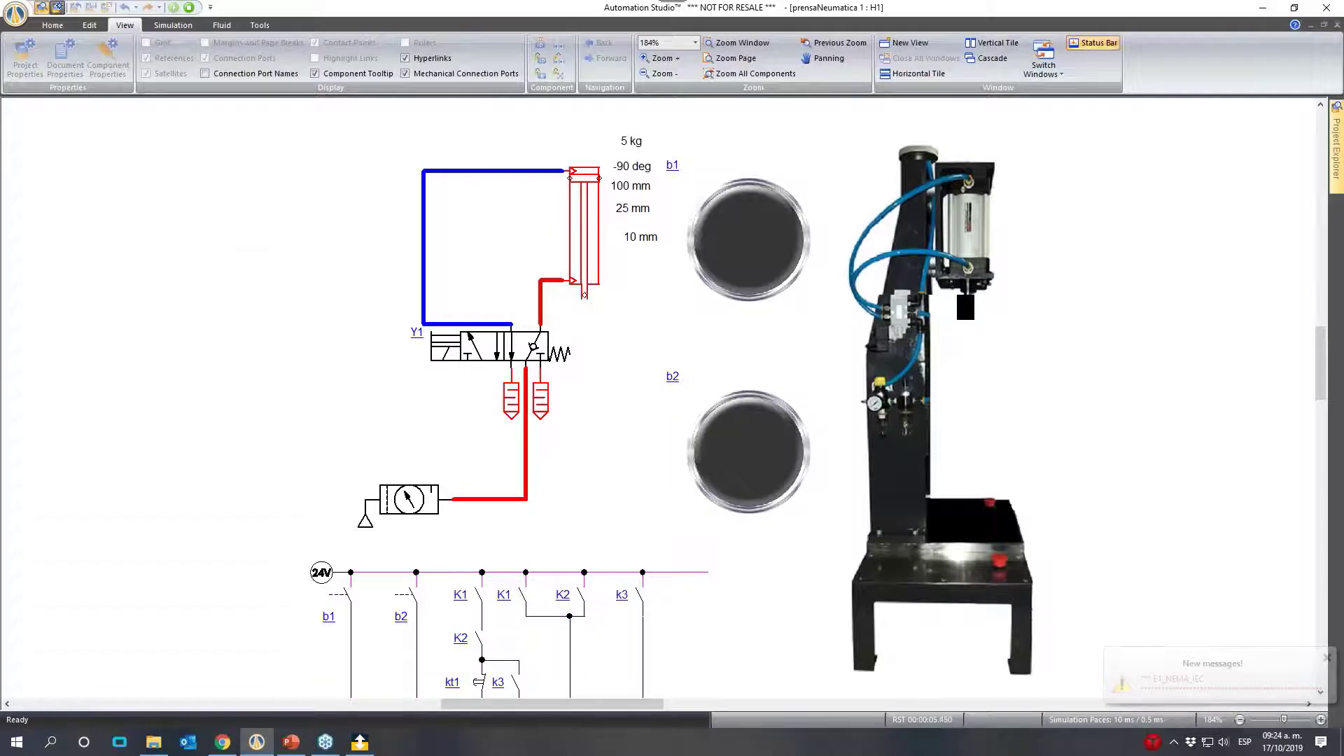
left_click(189, 8)
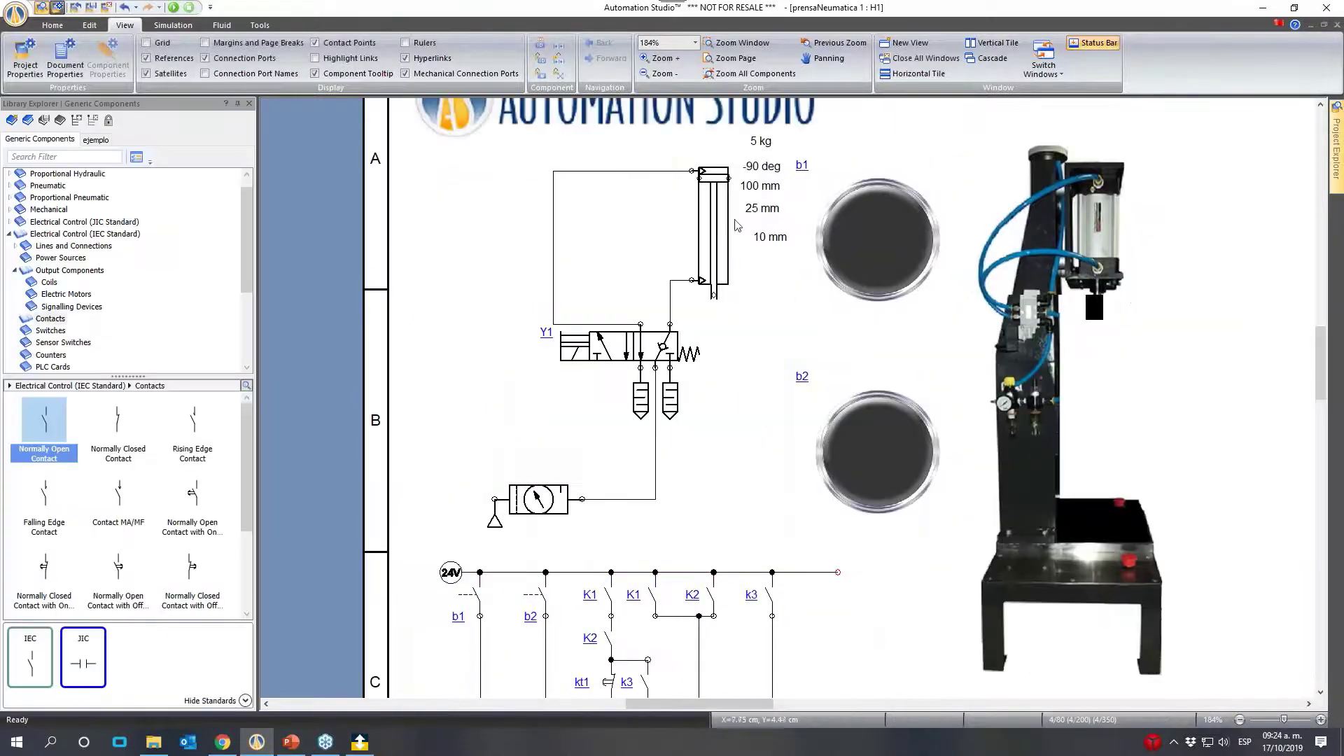
- Move the connected cylinder and its labels farther right, away from its supply line
left_click(723, 231)
left_click_drag(707, 246, 807, 266)
key("Right")
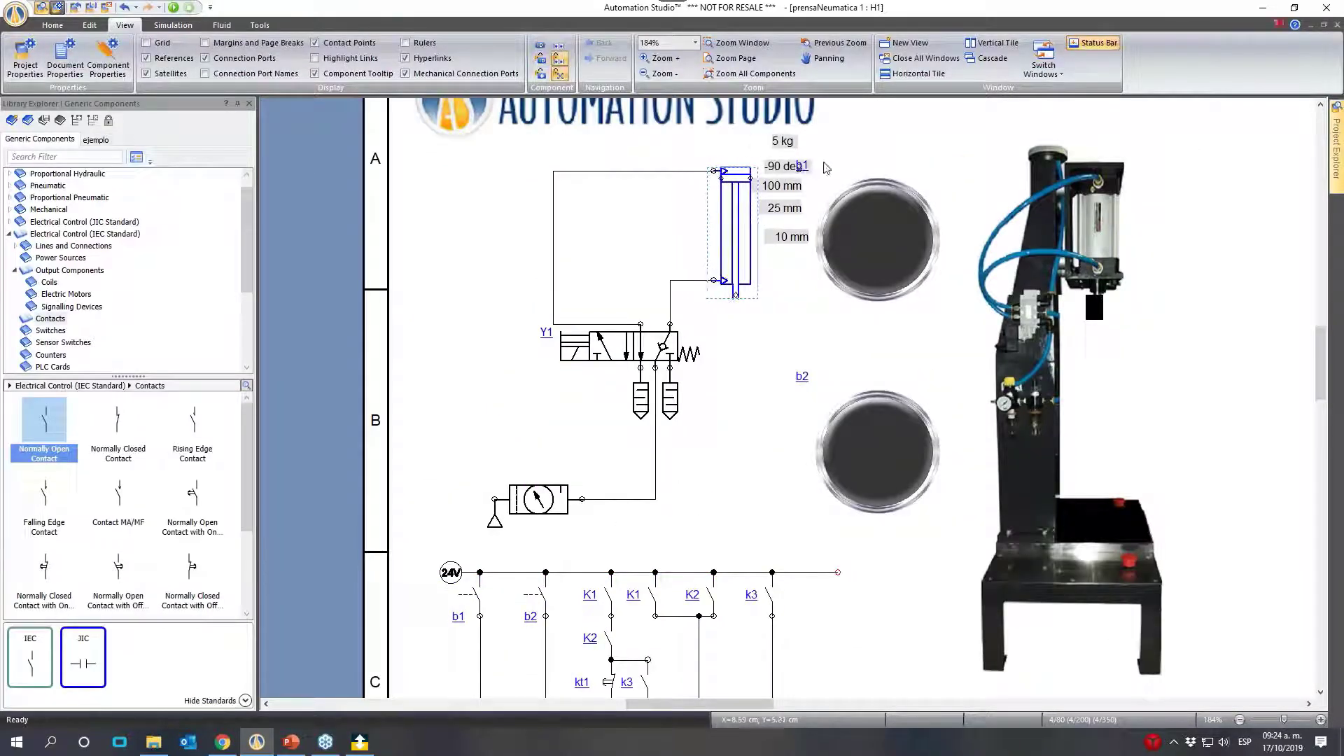
- Move the b1 and b2 labels so each sits above its own pushbutton image
left_click(821, 165)
left_click_drag(808, 165, 903, 166)
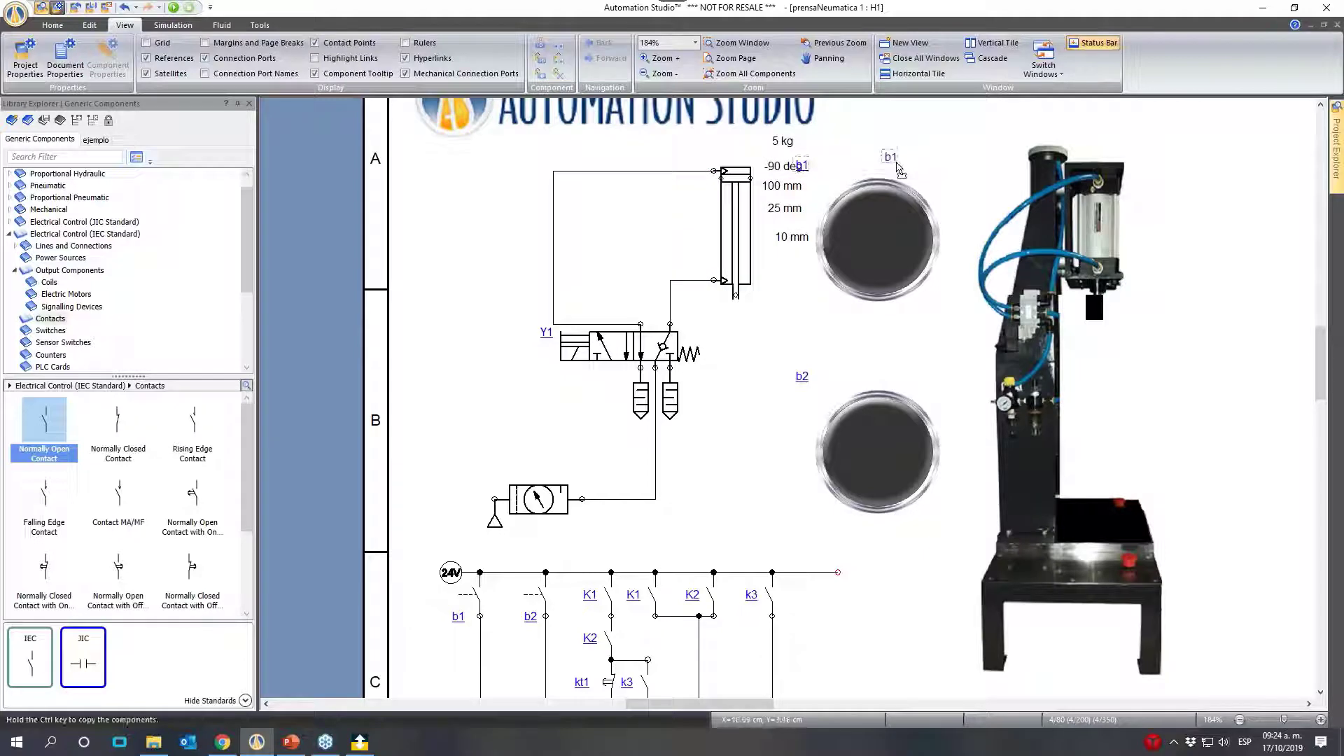
left_click_drag(804, 378, 870, 370)
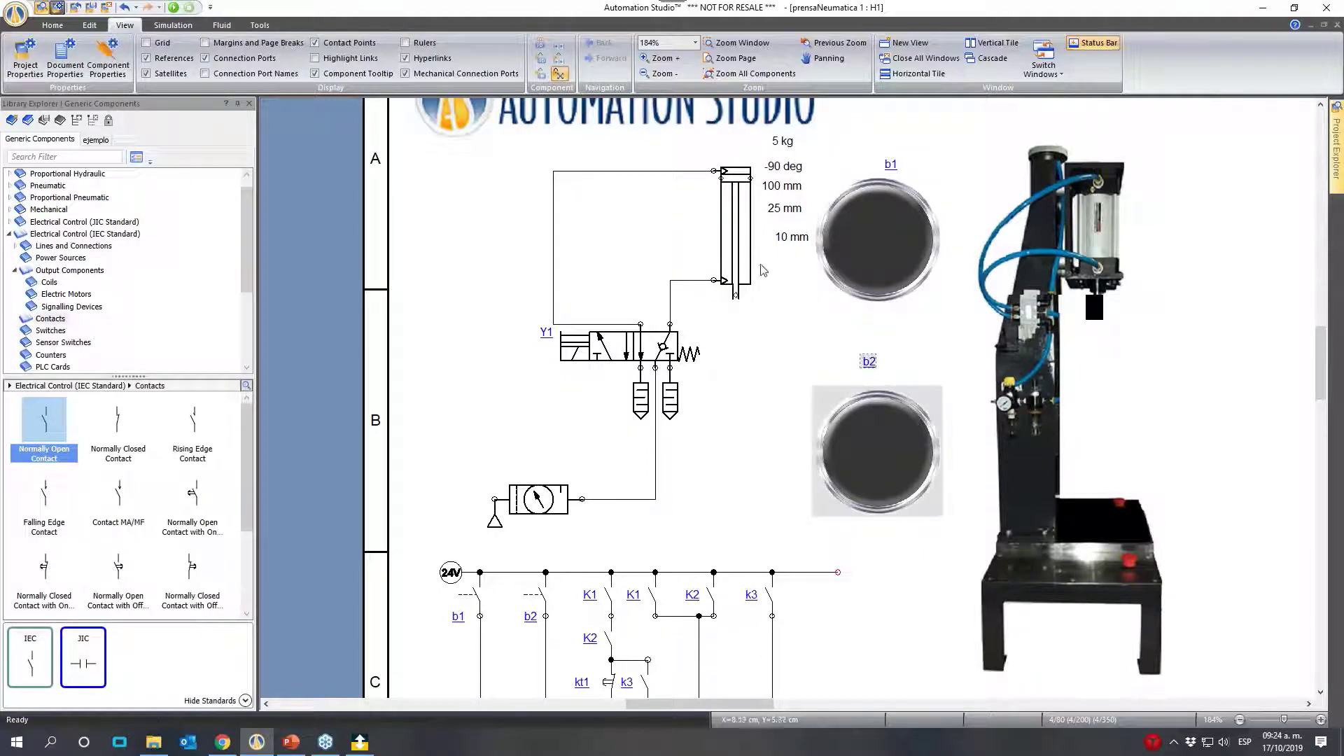
- Shift the vertical cylinder and its labels slightly right, clear of the pushbutton images, and align the rod diameter label with its column
left_click_drag(729, 280, 758, 281)
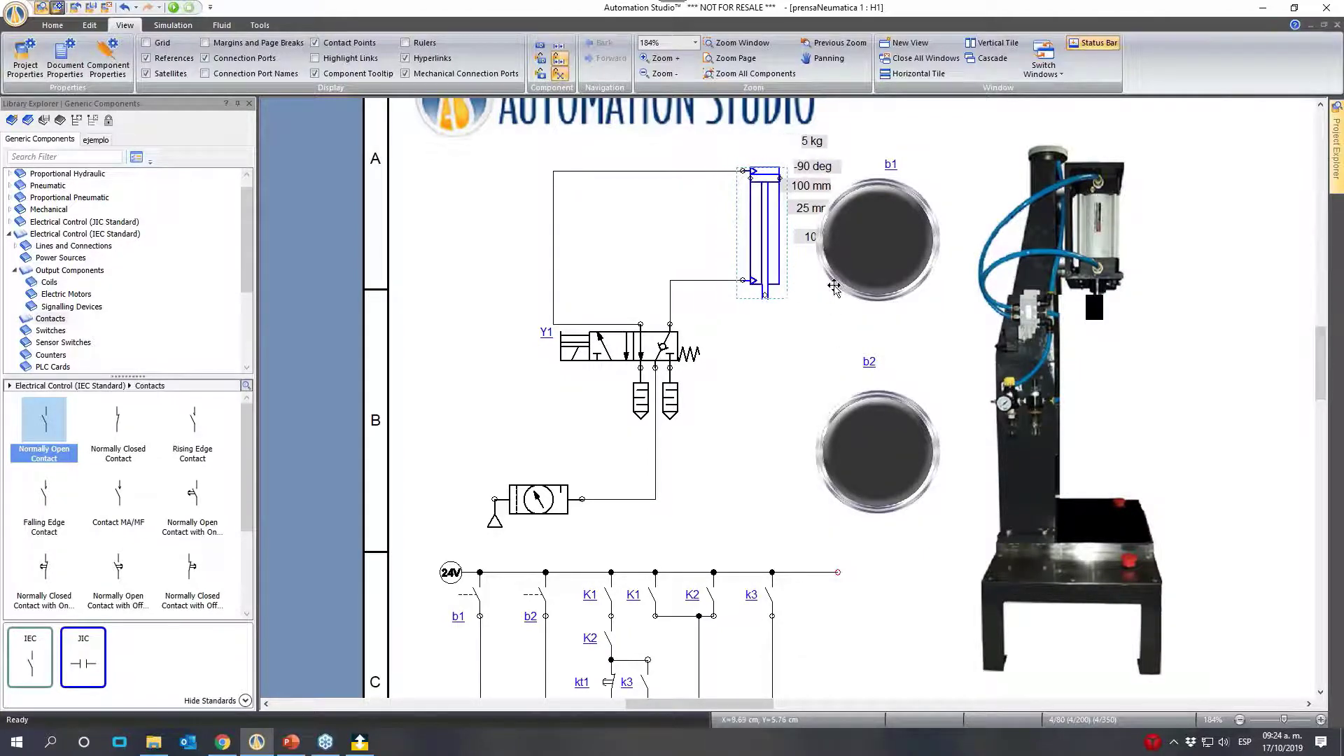
key("Left")
key("Left")
key("Left")
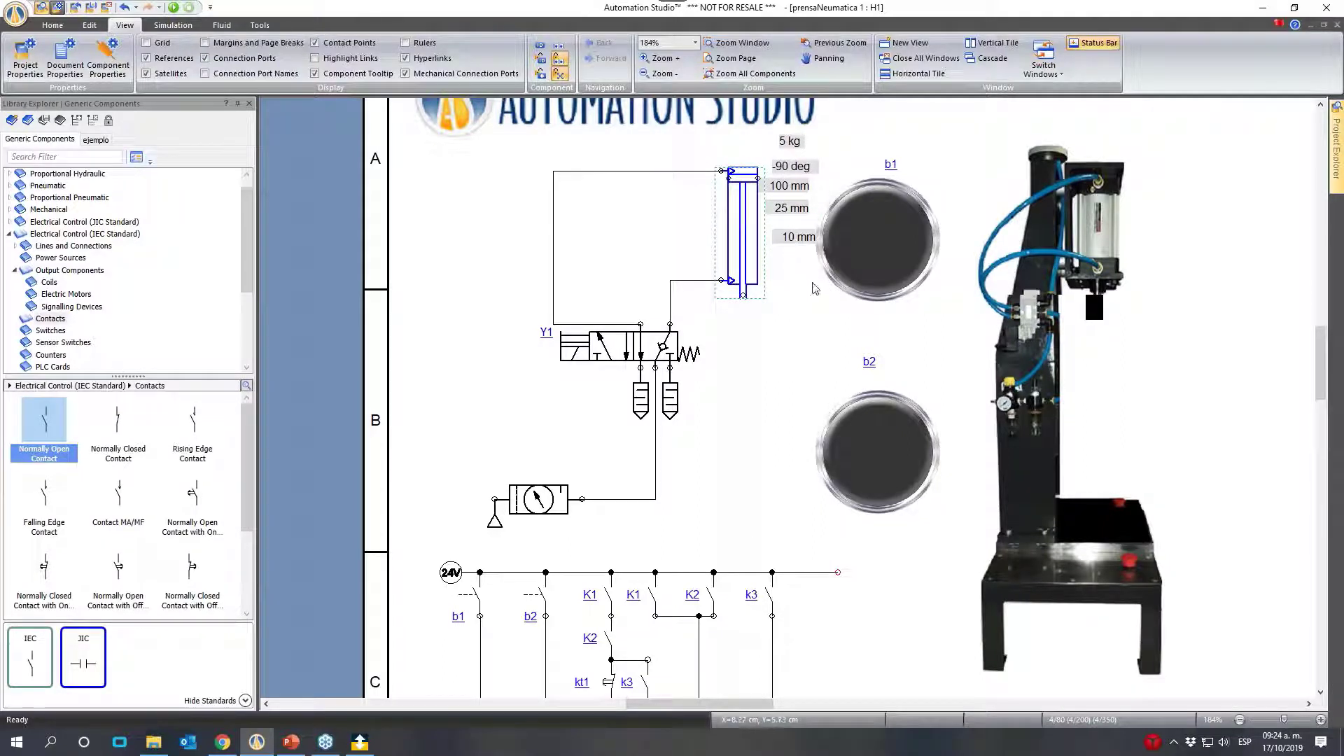
left_click_drag(799, 240, 784, 234)
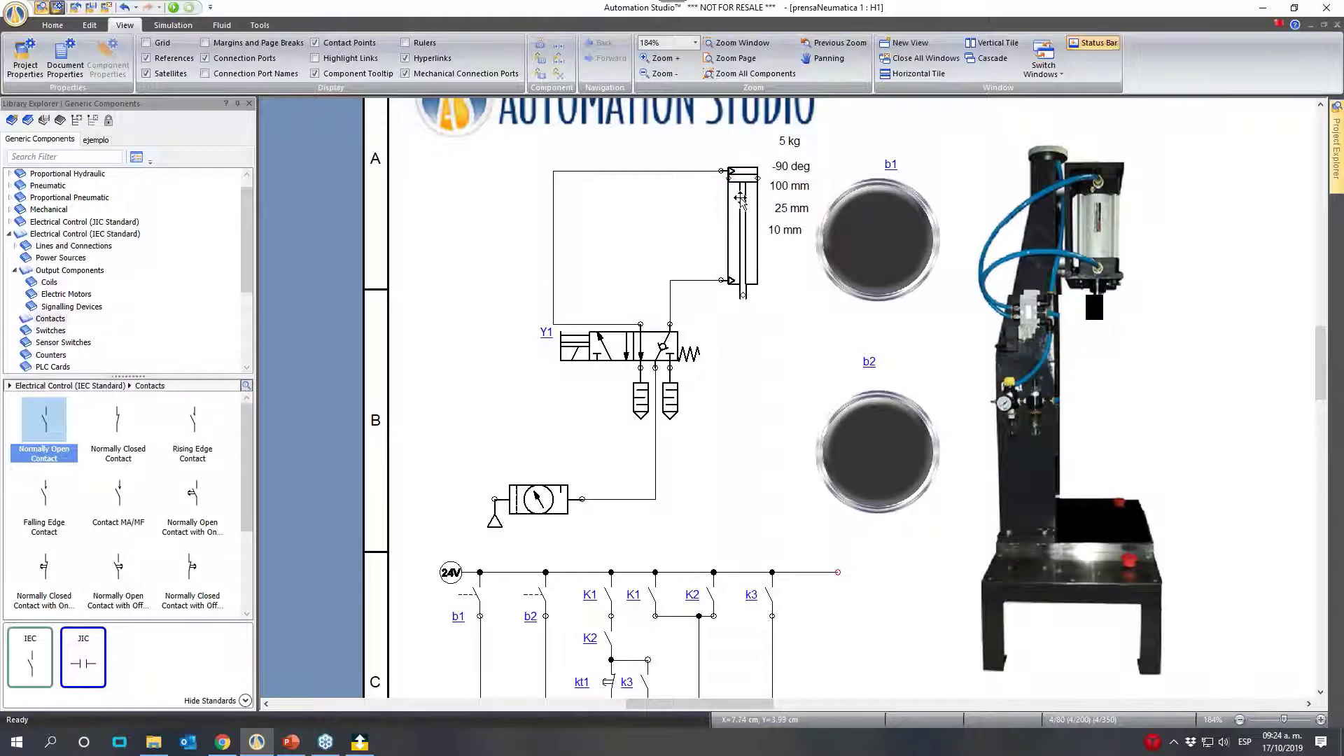
- Open the vertical cylinder's component properties and bring up its Sizing Sheet Manager, dismissing the Windows notification
double_click(745, 207)
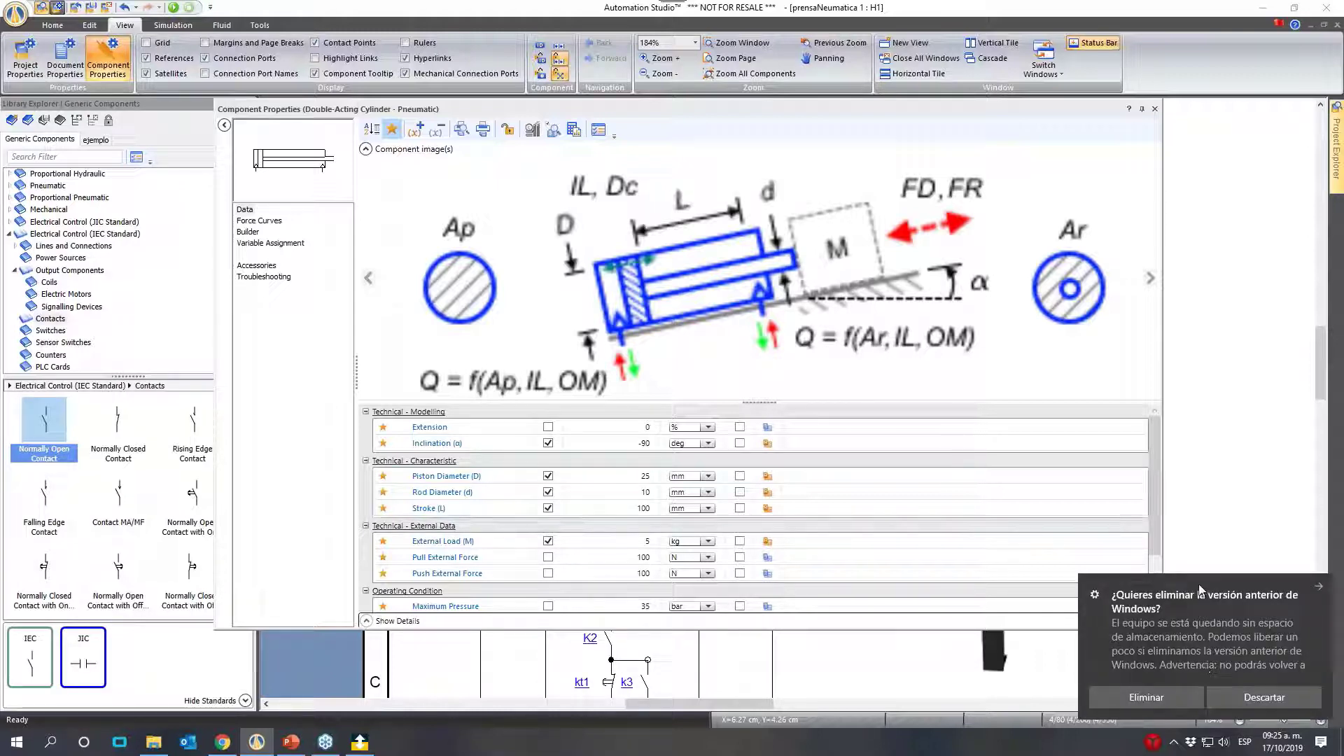
left_click(1320, 588)
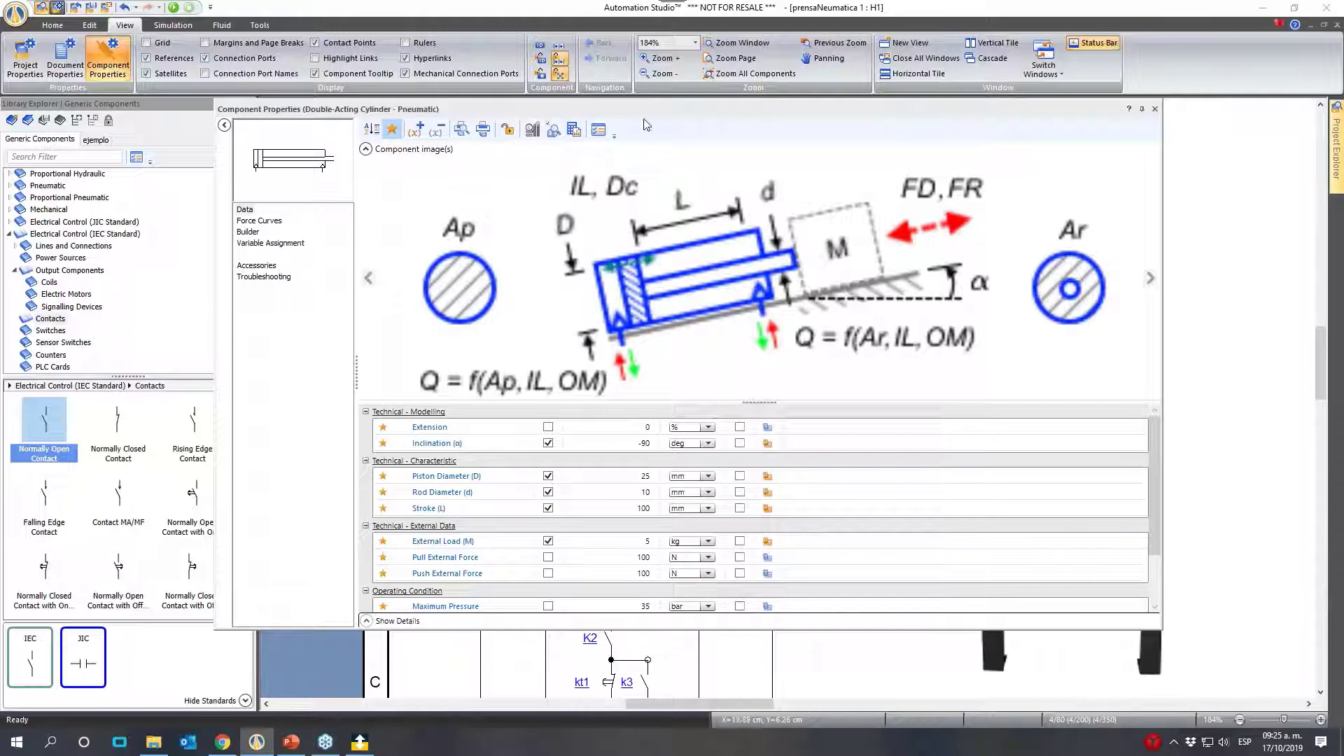
left_click(577, 133)
left_click(577, 132)
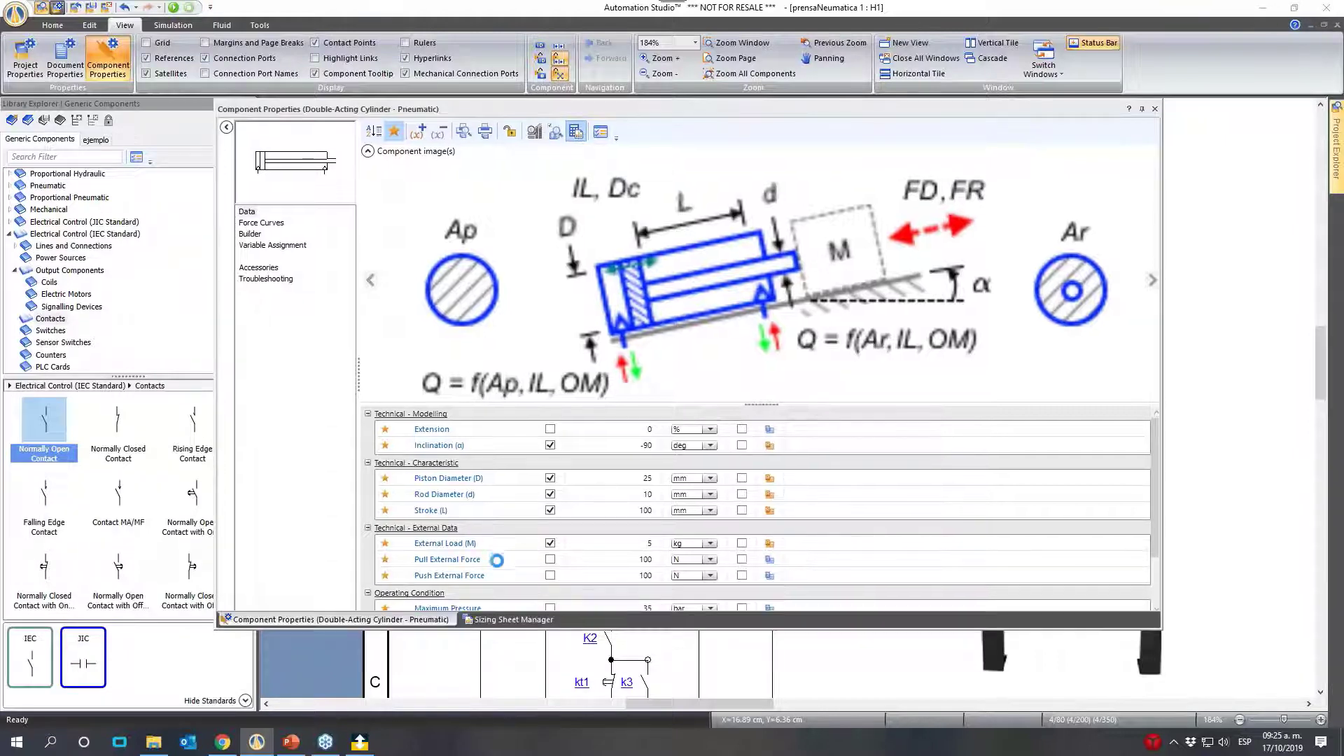
left_click(506, 619)
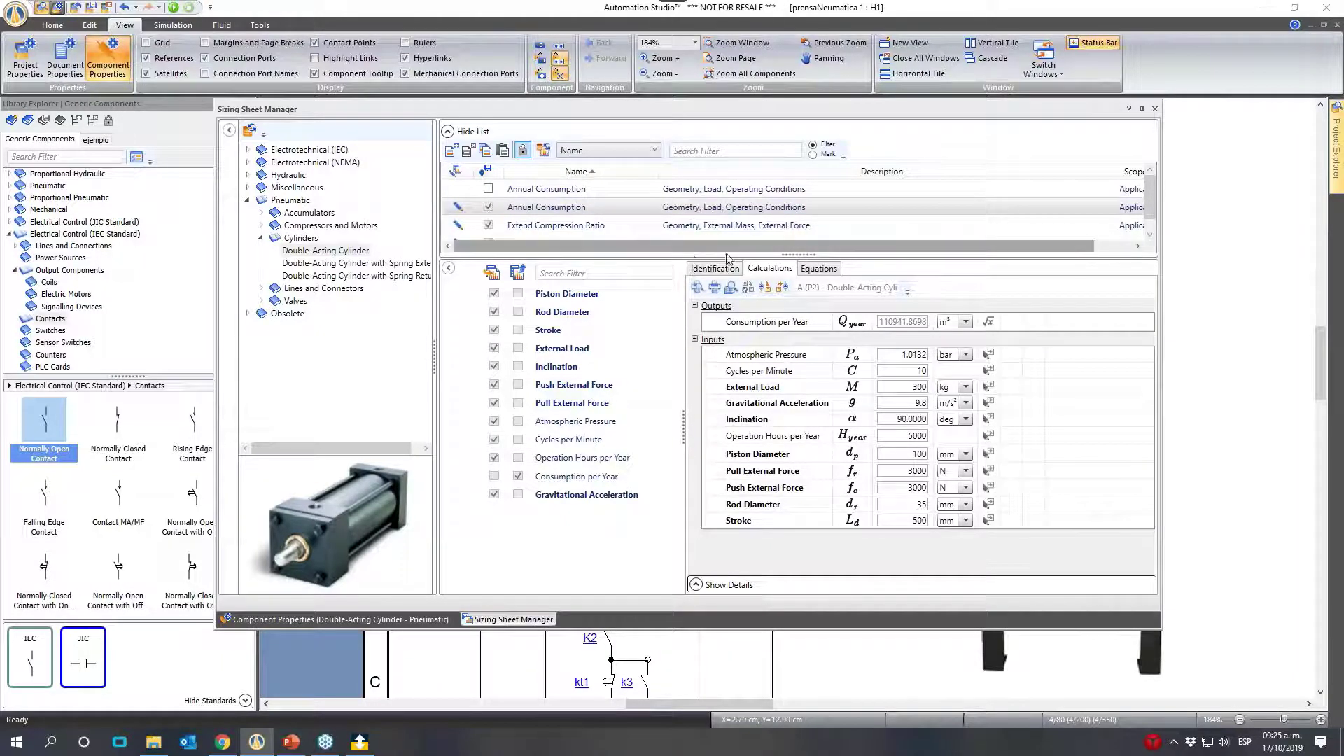
- Review the existing sizing sheets for the pneumatic double-acting cylinder and create a new sizing sheet
left_click(1104, 251)
left_click_drag(1104, 250, 991, 254)
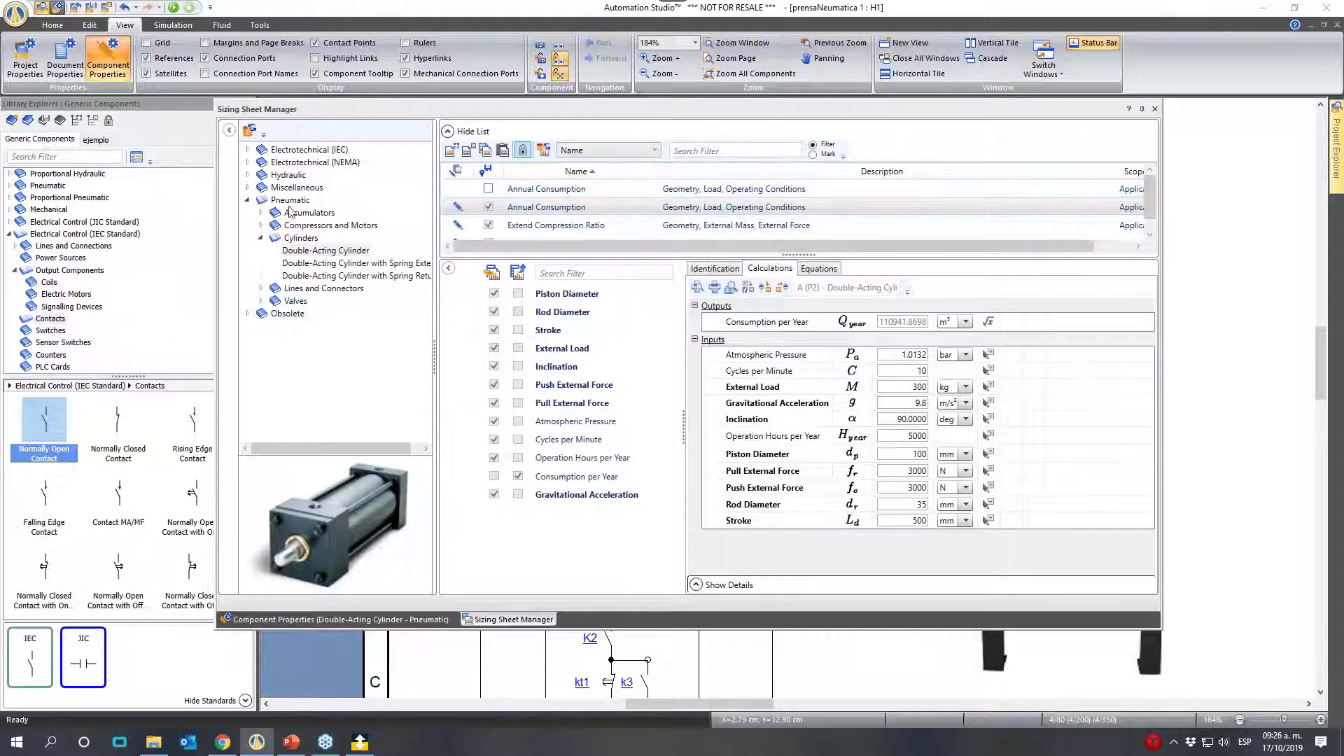
scroll(546, 210, "down", 1)
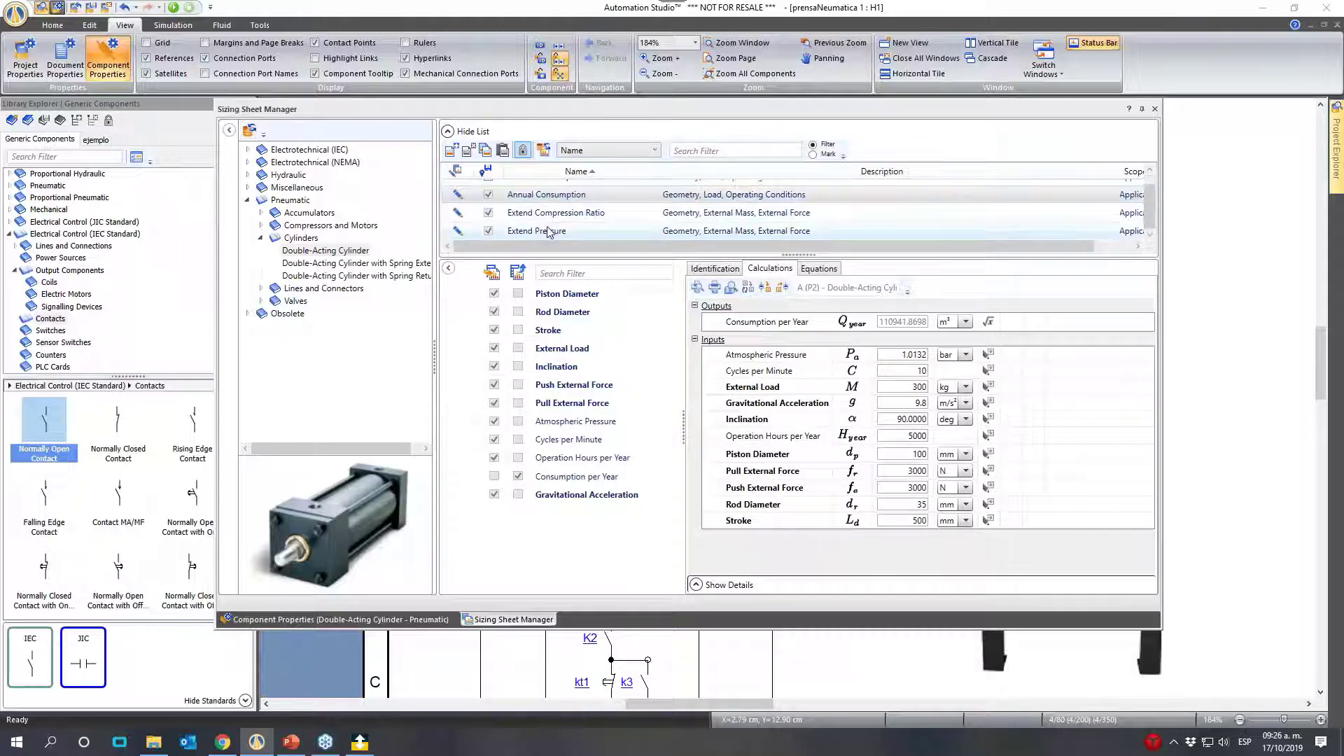
scroll(545, 242, "up", 1)
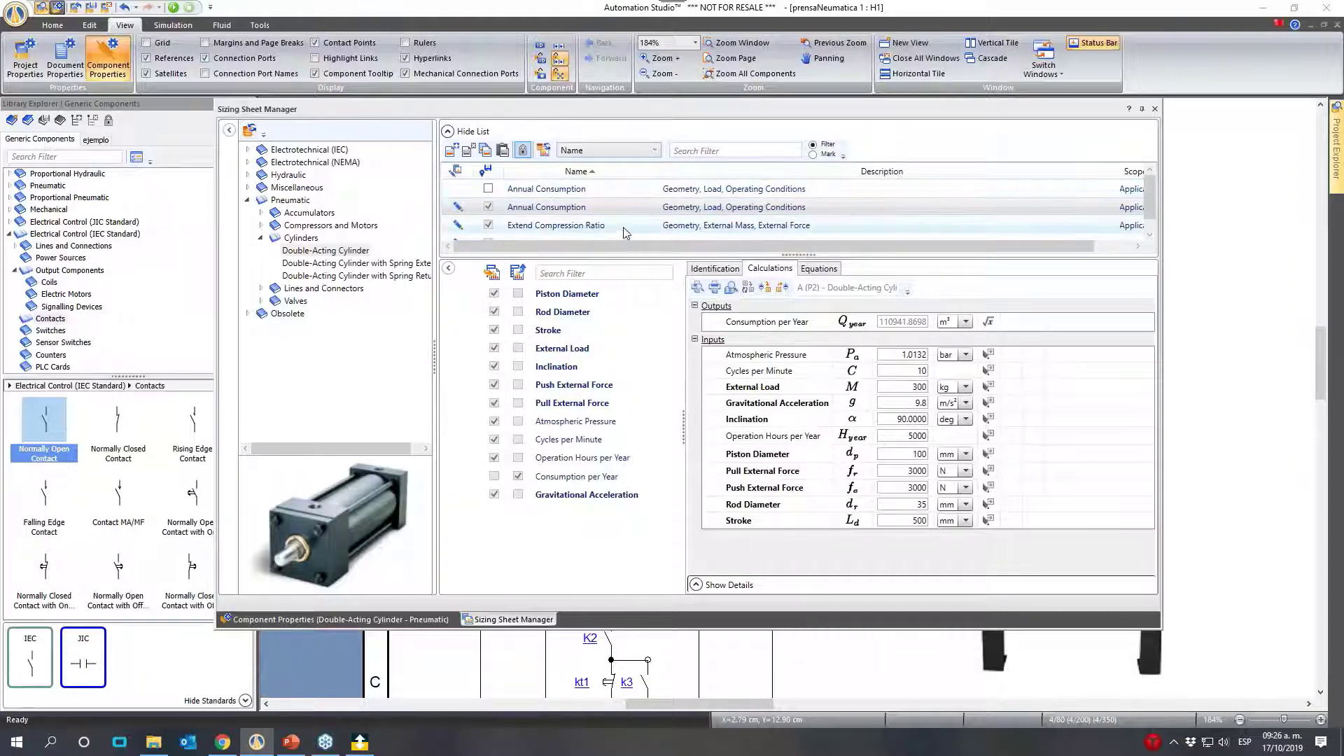
scroll(567, 220, "down", 1)
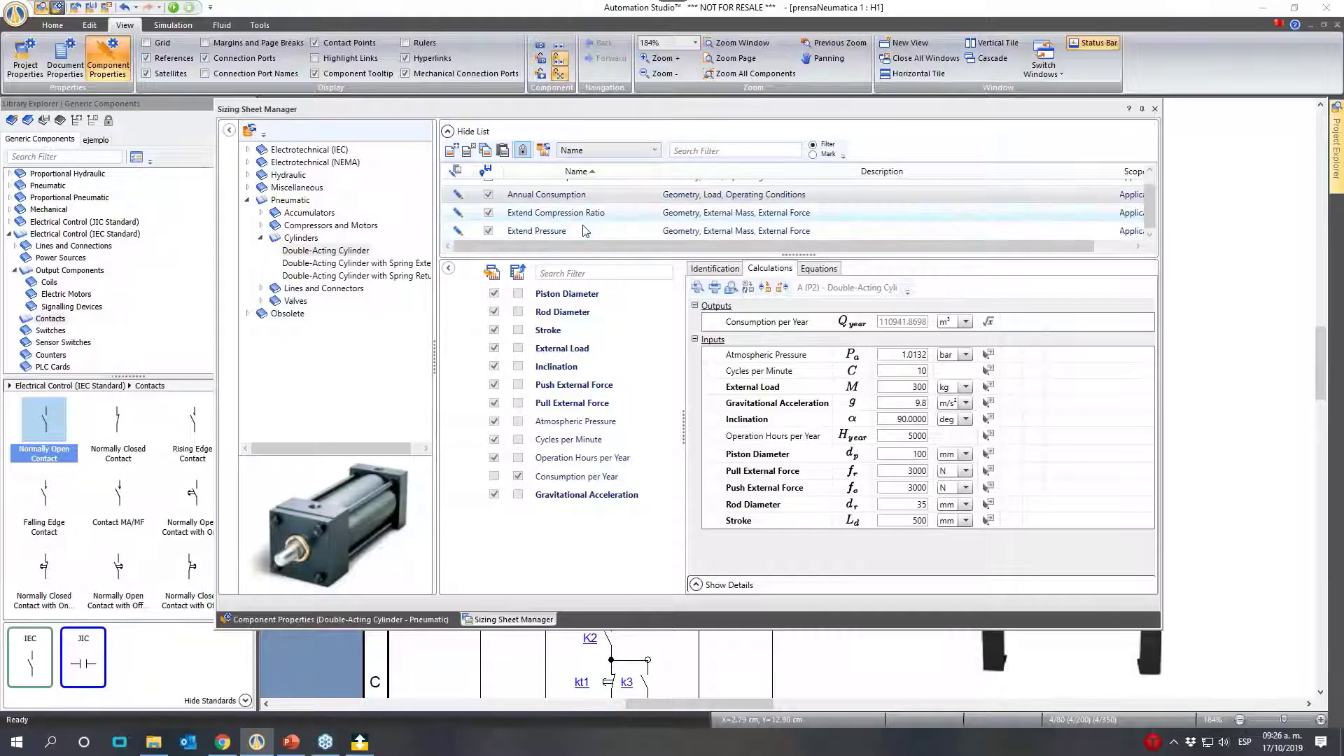
scroll(588, 203, "up", 1)
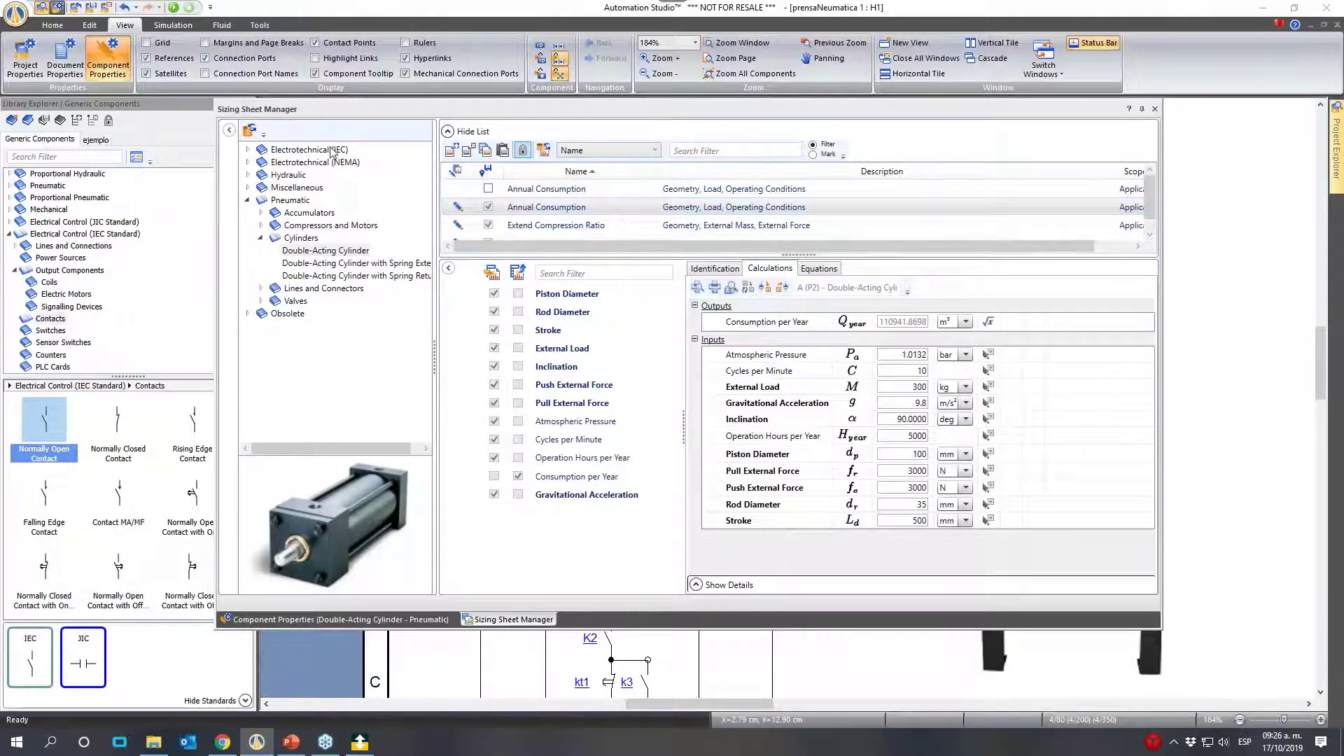
left_click(451, 150)
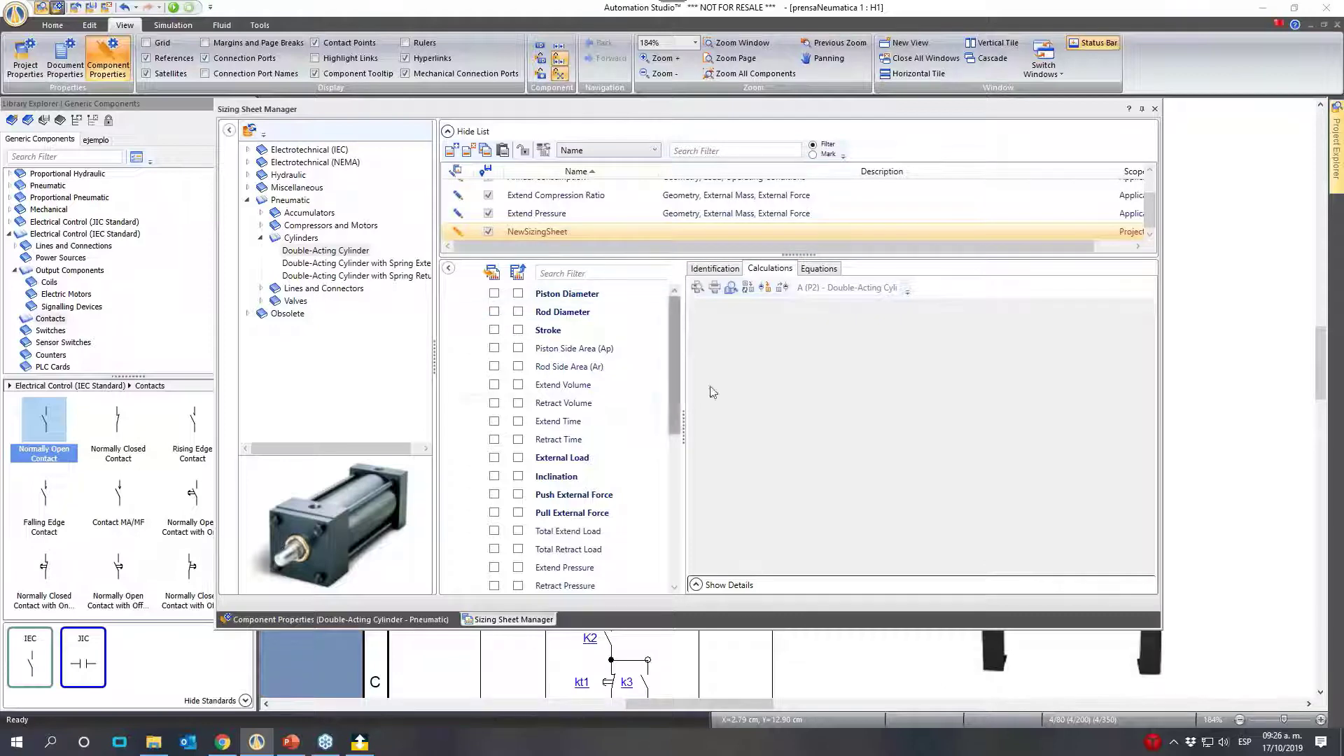
- Mark only Instantaneous Flow Extend as the new sheet's output and calculate it with the Instantaneous Extend Flow equation
left_click_drag(668, 336, 665, 487)
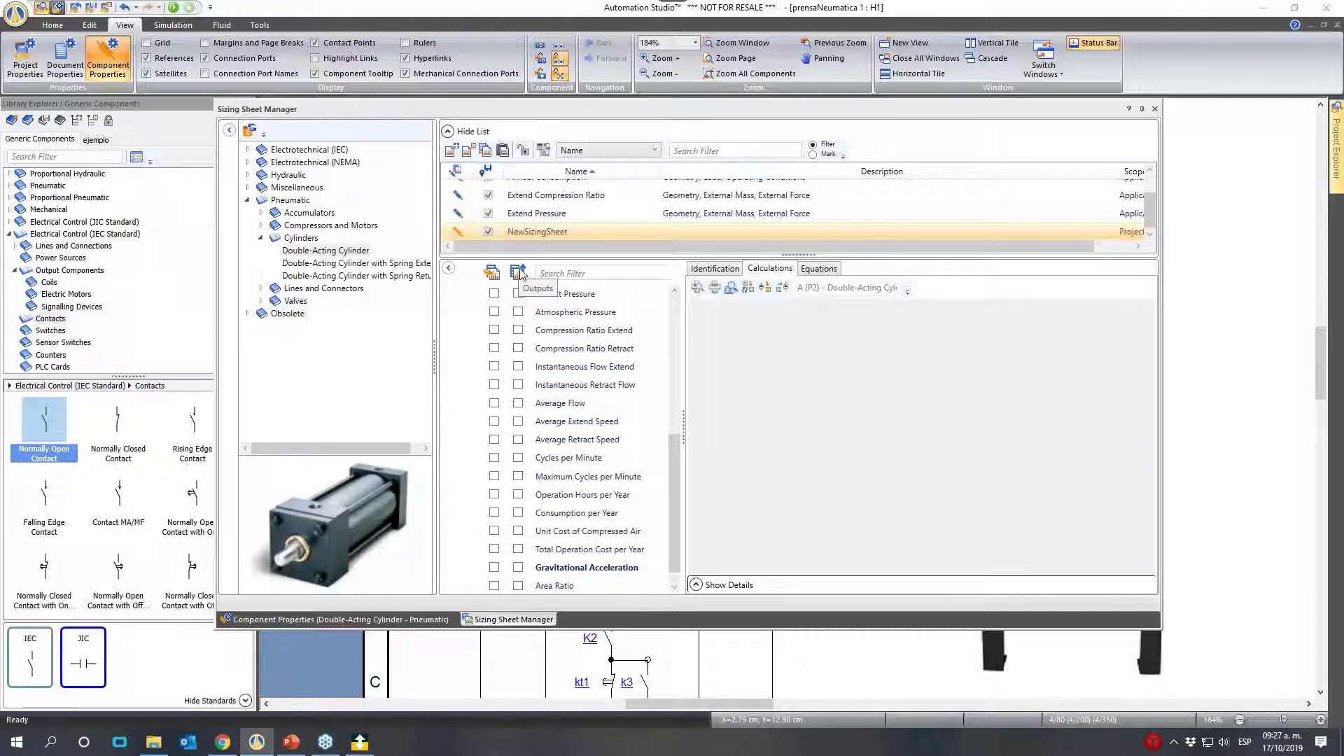
left_click(518, 420)
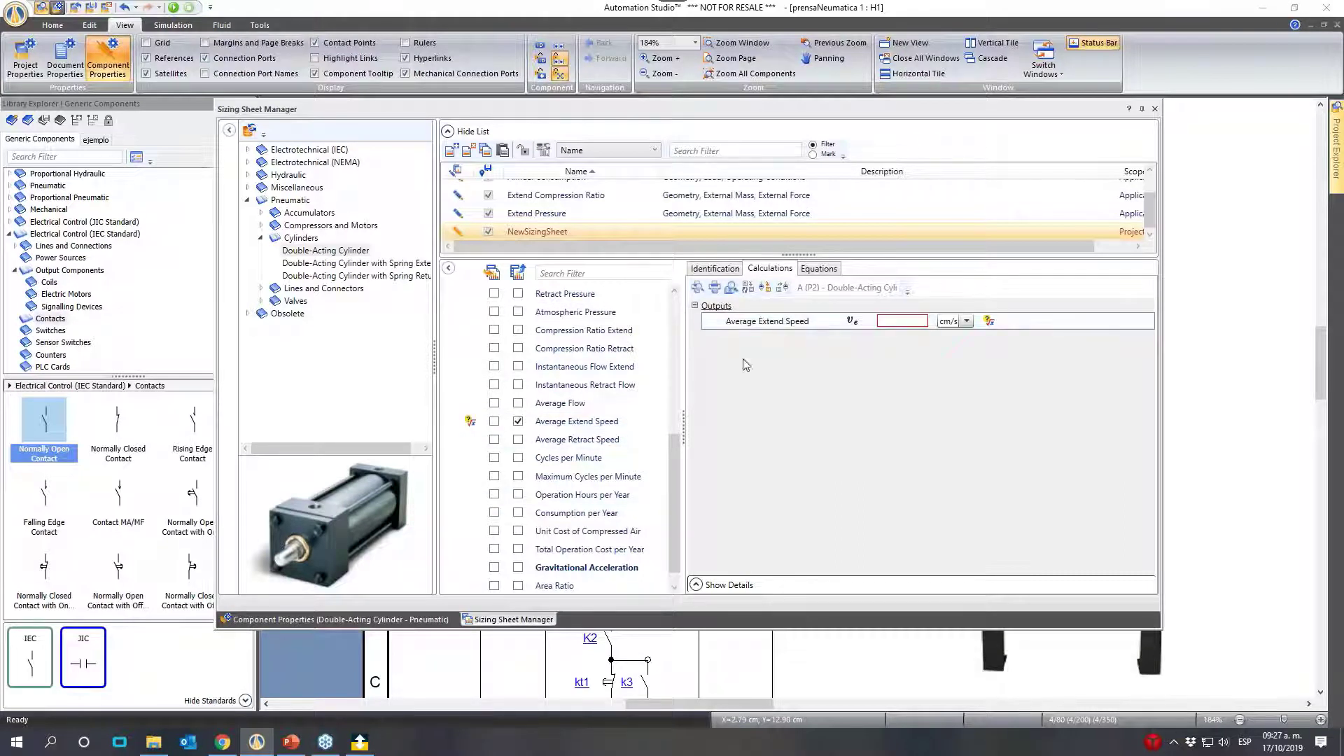
left_click(518, 421)
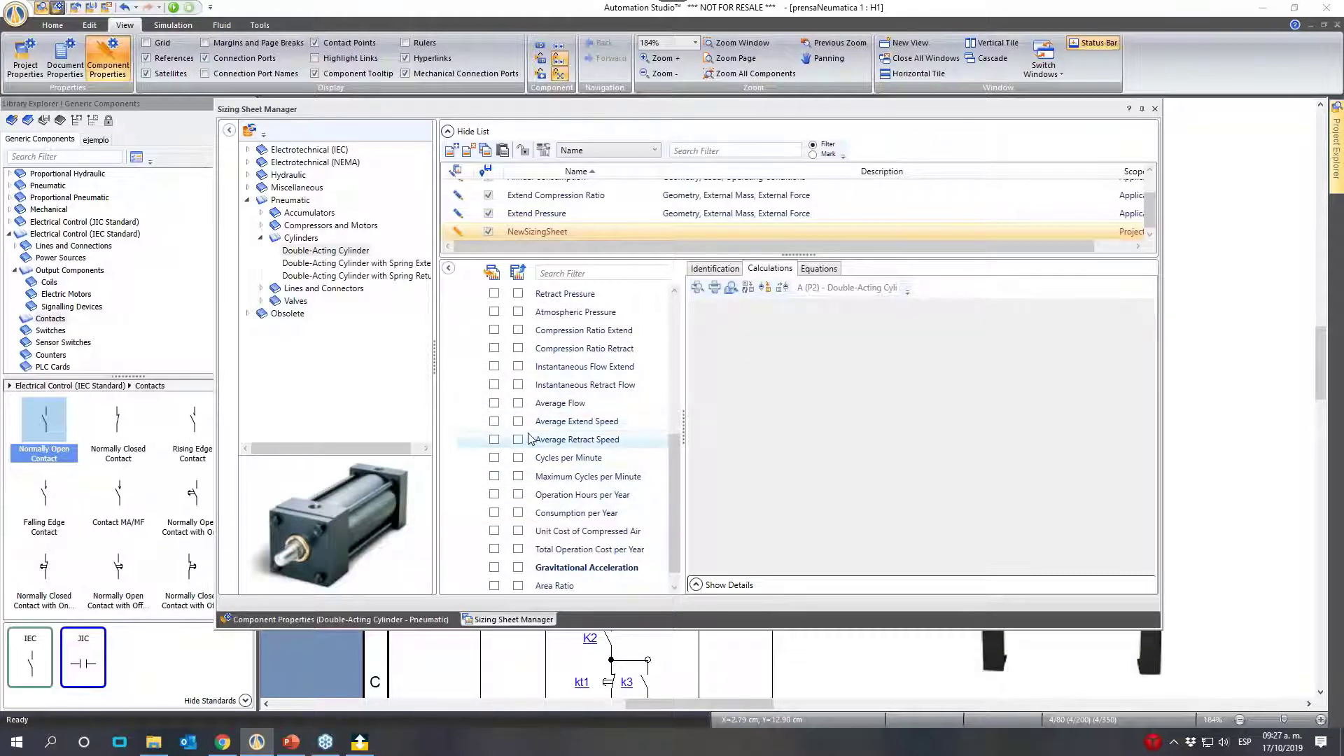
left_click(518, 366)
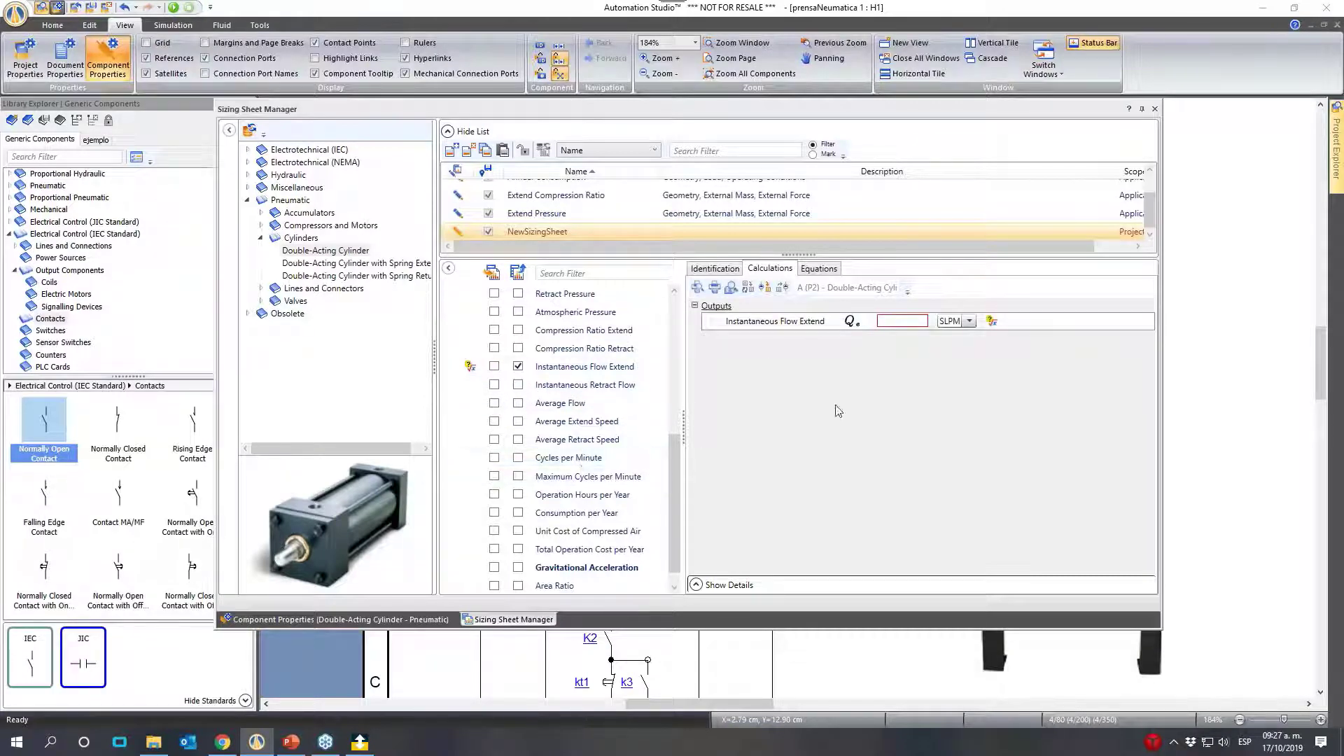
left_click(888, 321)
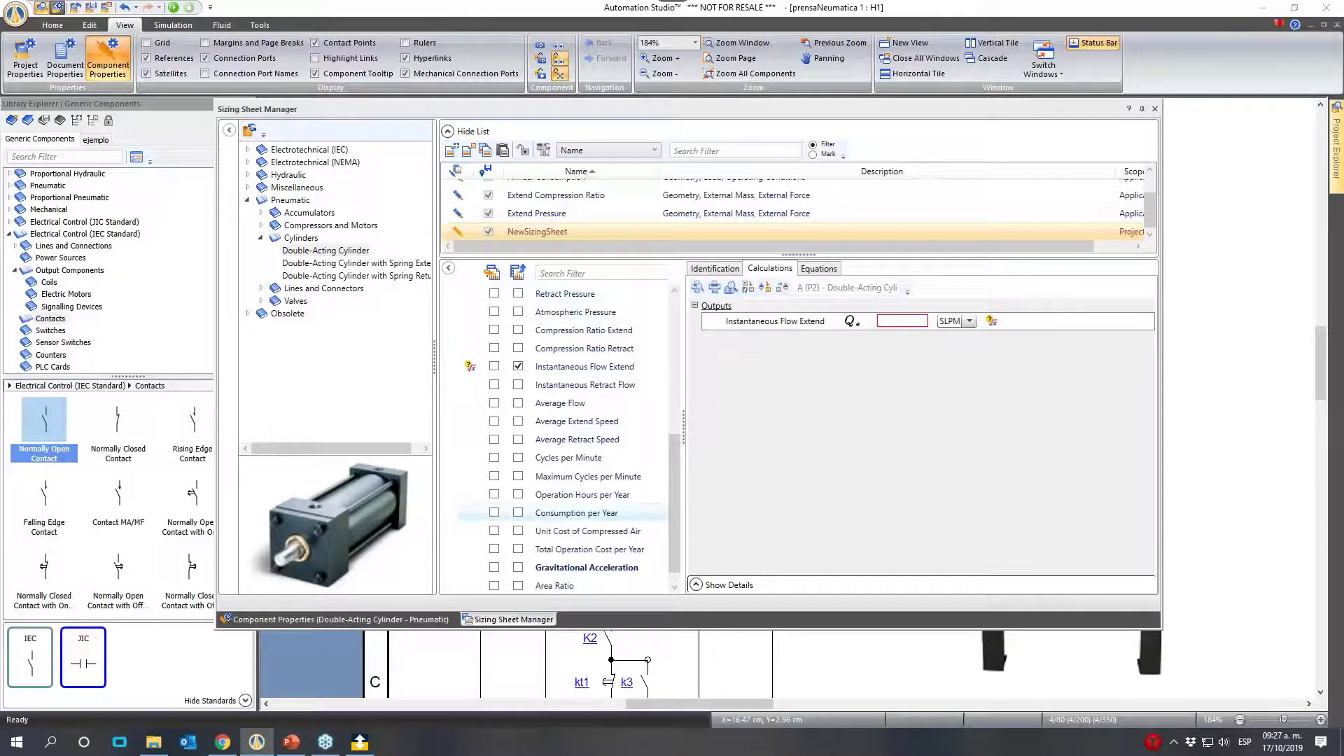
left_click(992, 321)
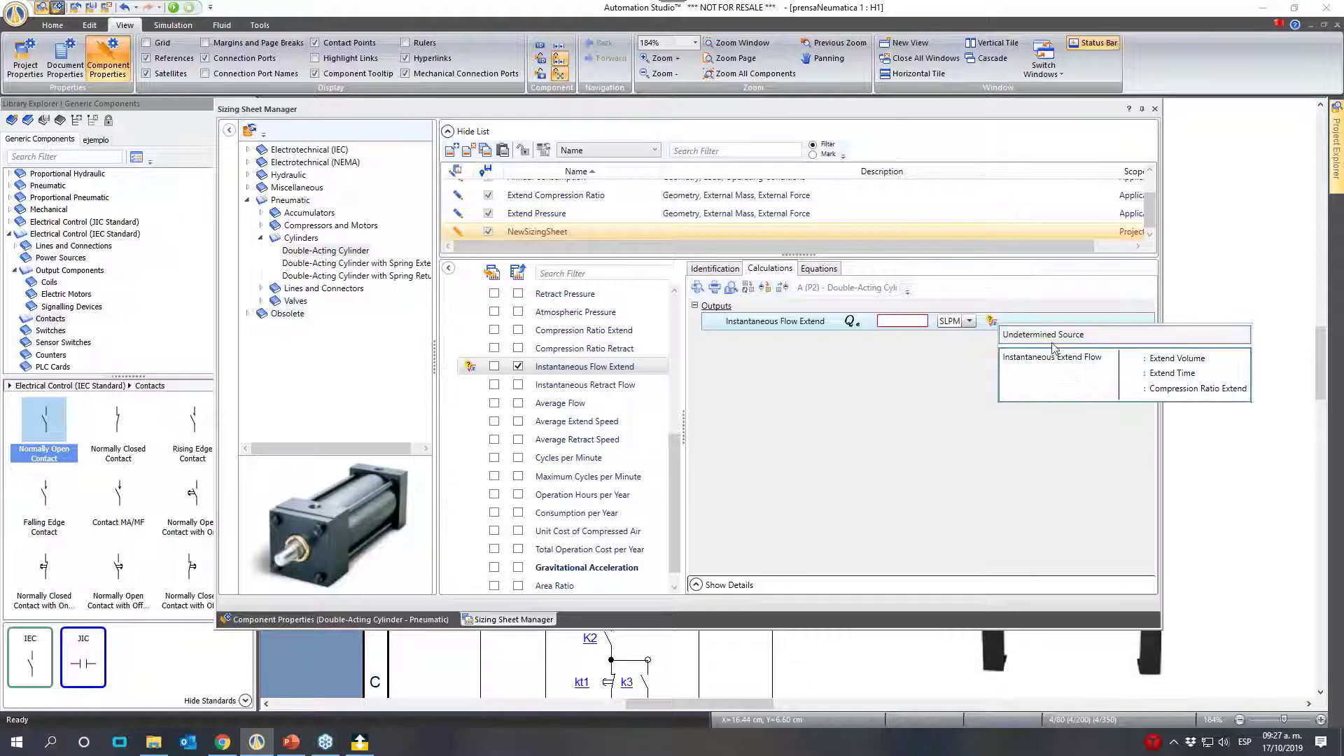
left_click(1069, 380)
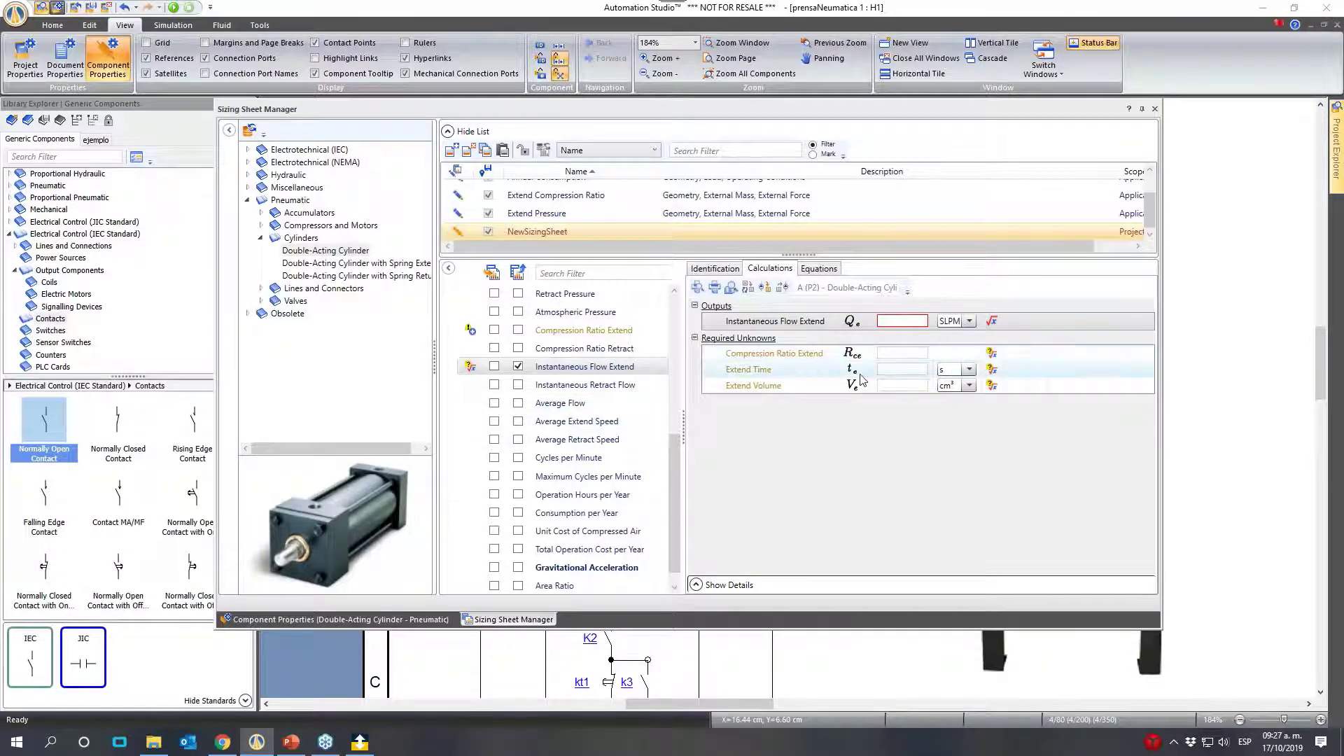
- Assign the Piston Side Compression Ratio equation as the source of Compression Ratio Extend
scroll(560, 411, "up", 1)
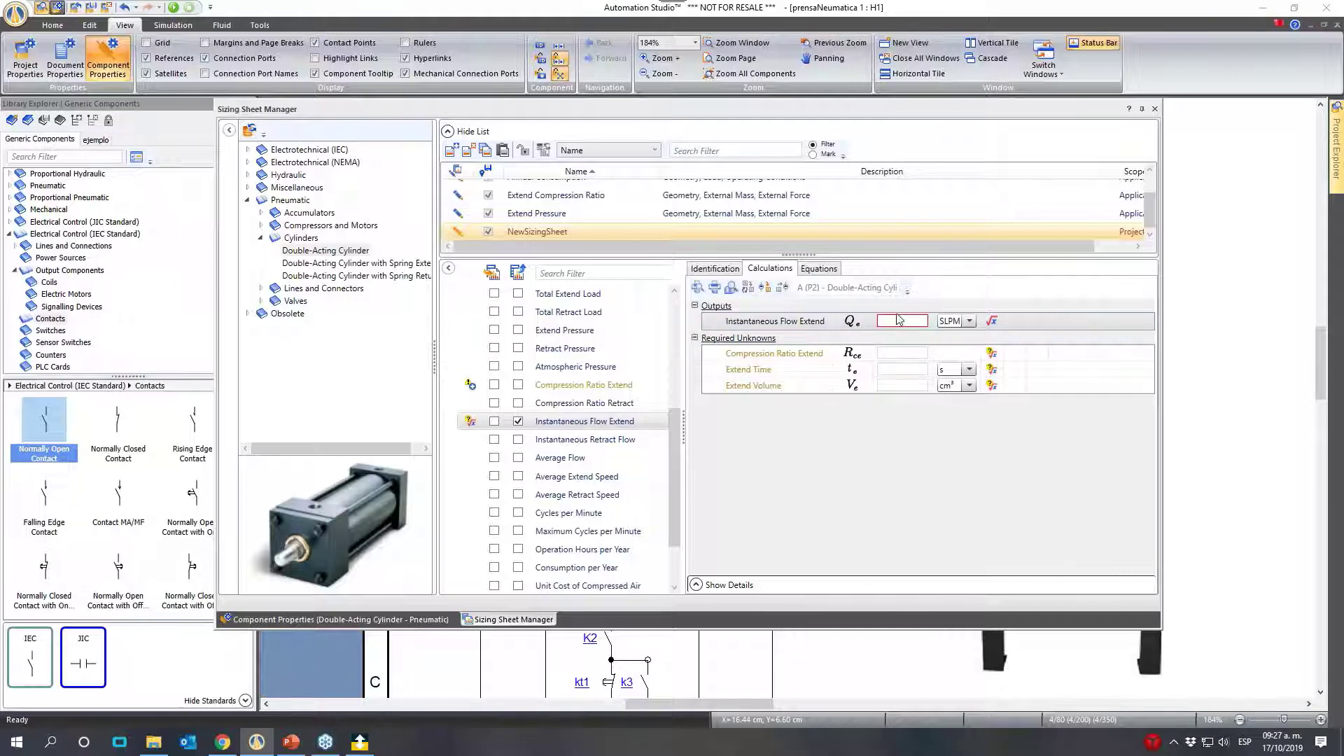
scroll(574, 405, "up", 1)
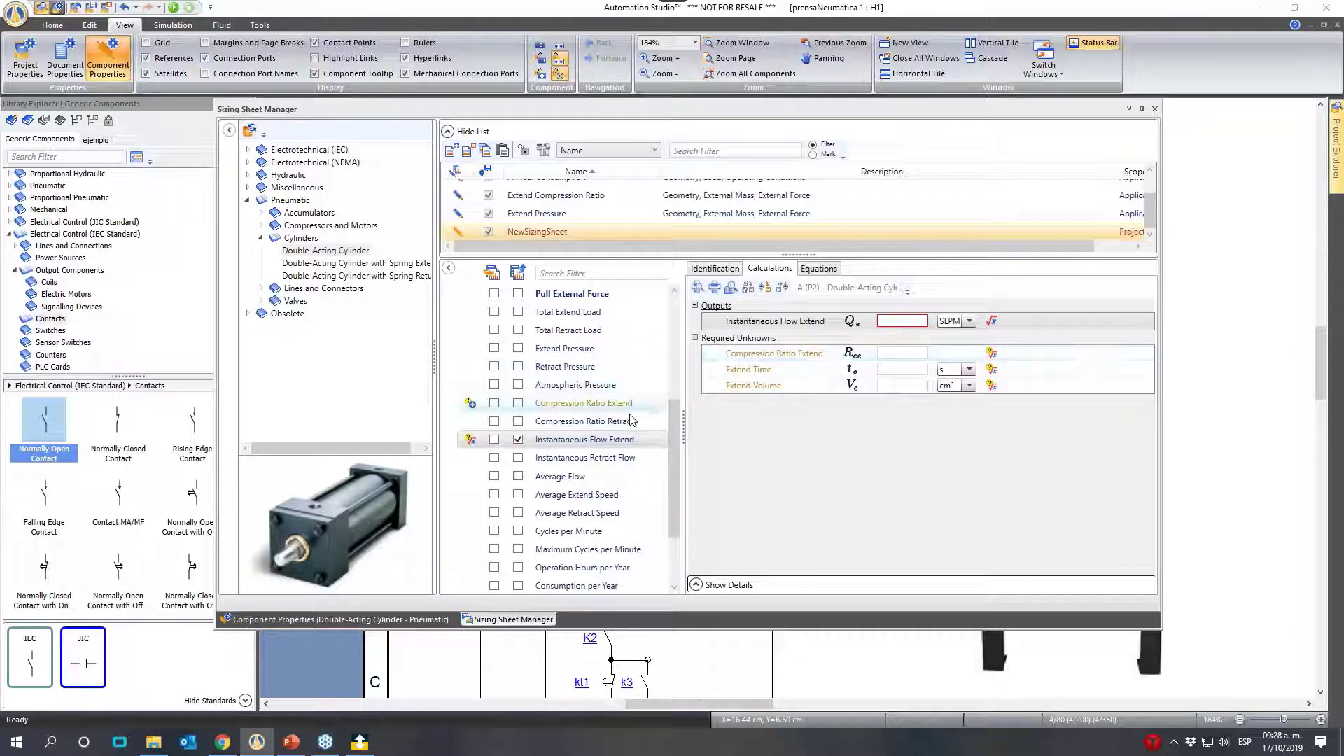
scroll(497, 413, "up", 4)
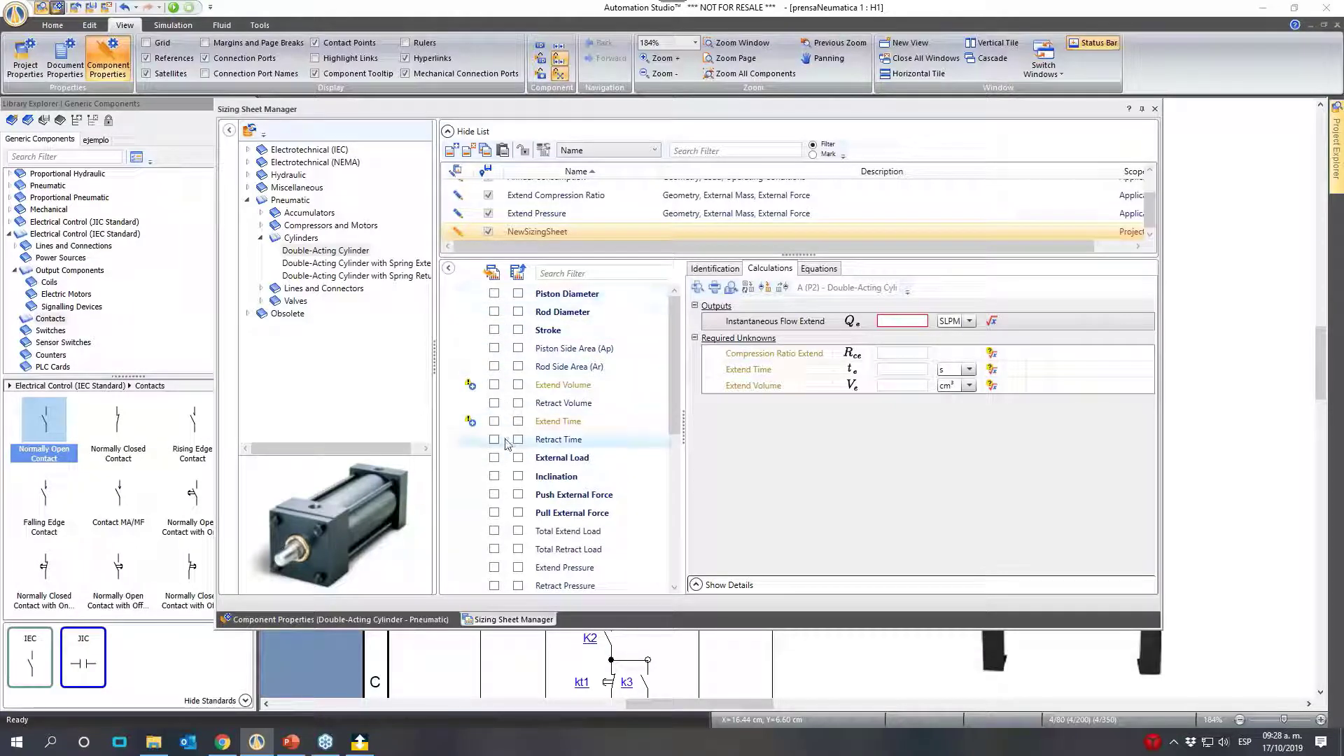
scroll(509, 450, "down", 1)
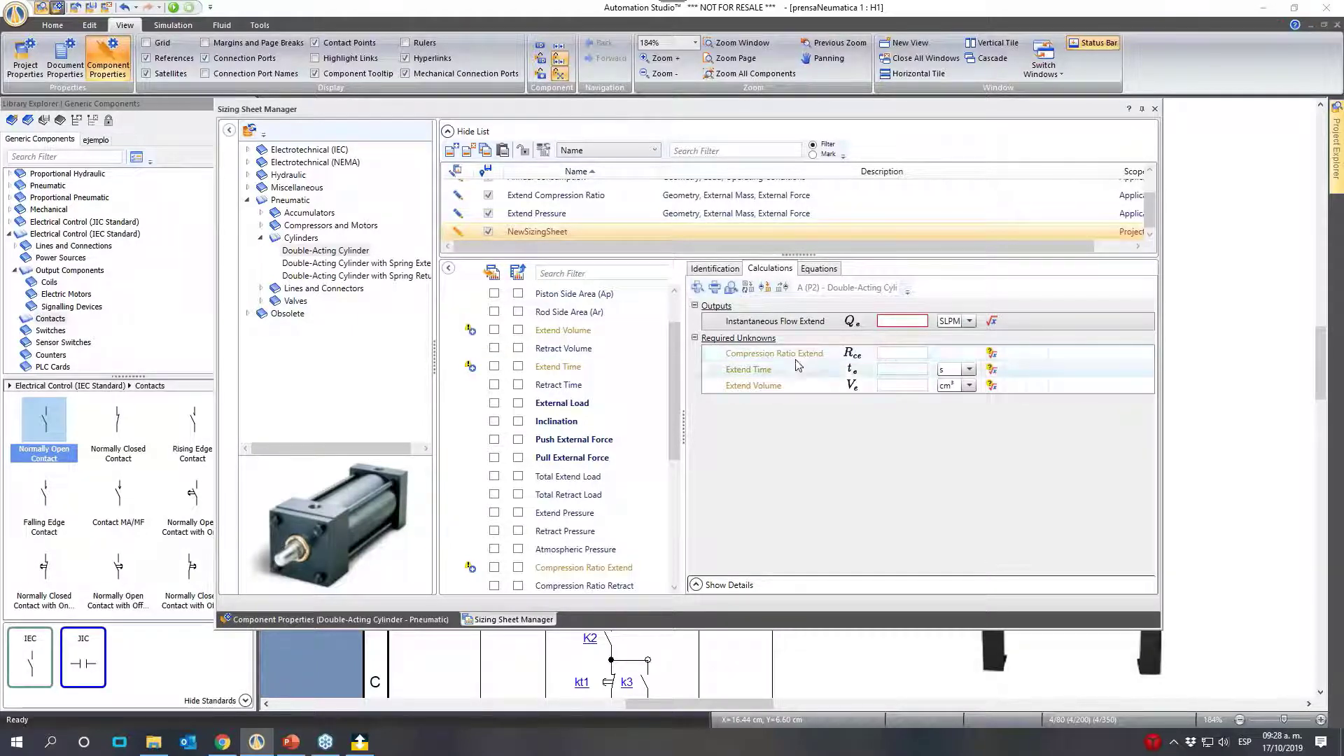
left_click(992, 355)
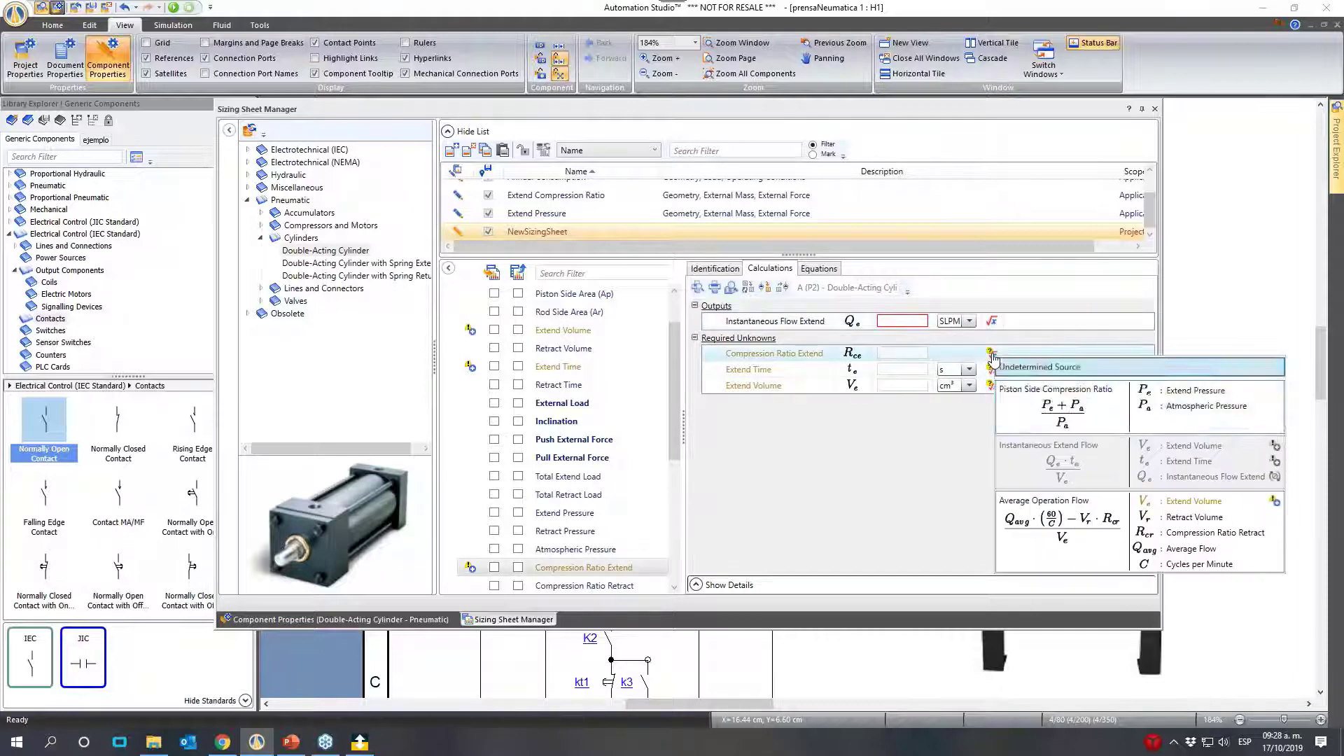
left_click(1069, 413)
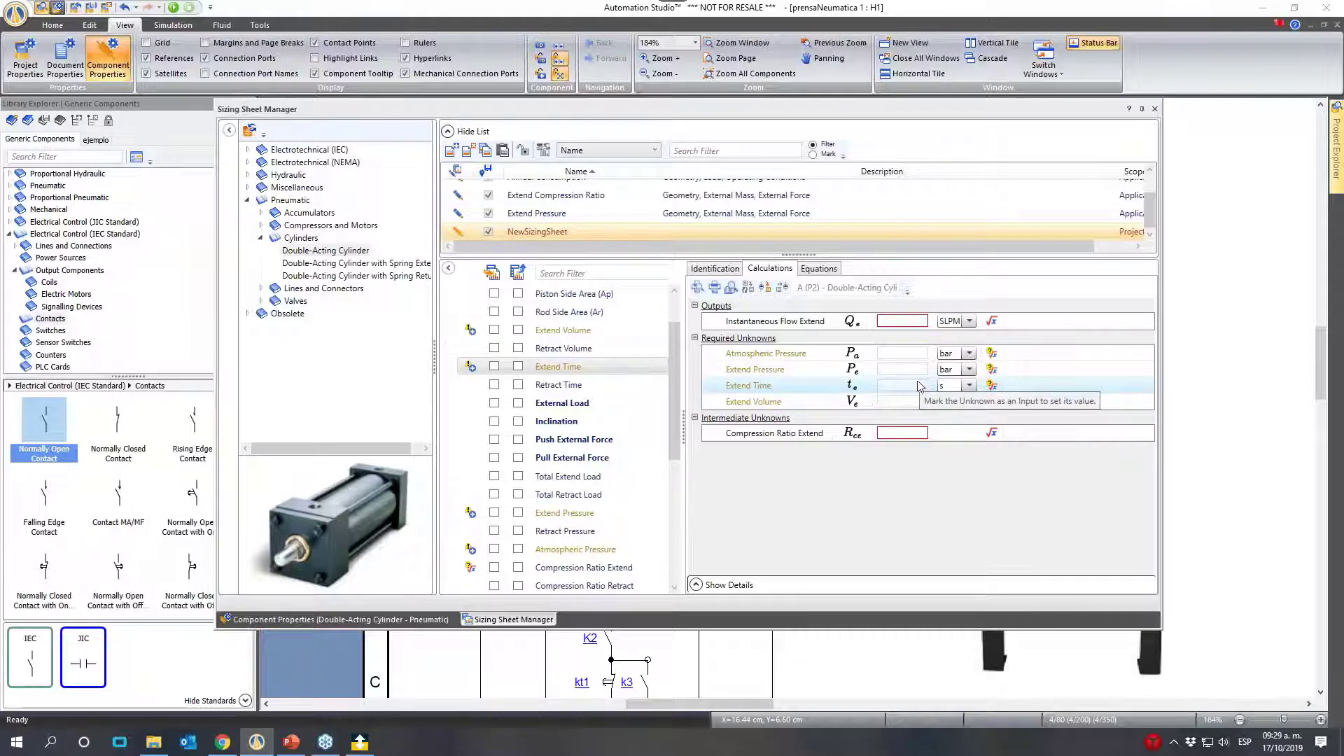
- Calculate Extend Volume with the Extension Volume equation and Piston Side Area (Ap) with the equation based on piston diameter
left_click(814, 402)
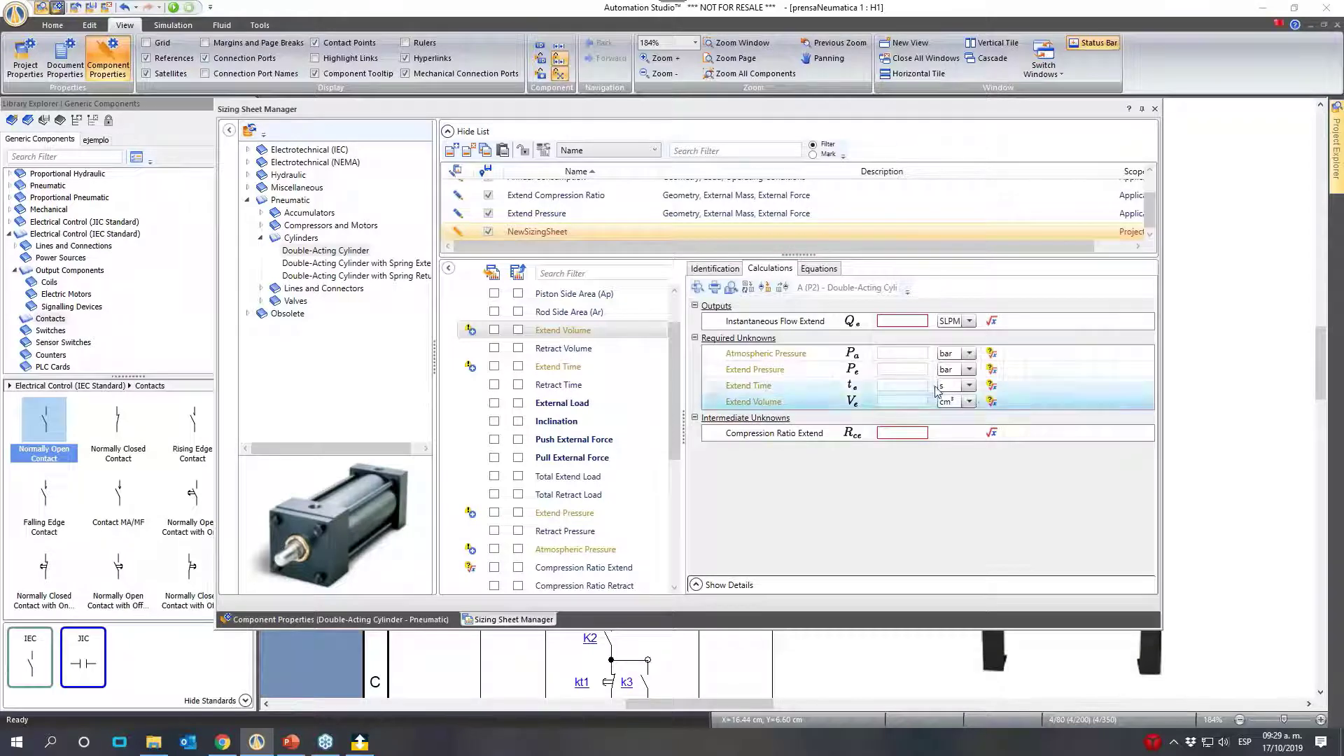
left_click(992, 402)
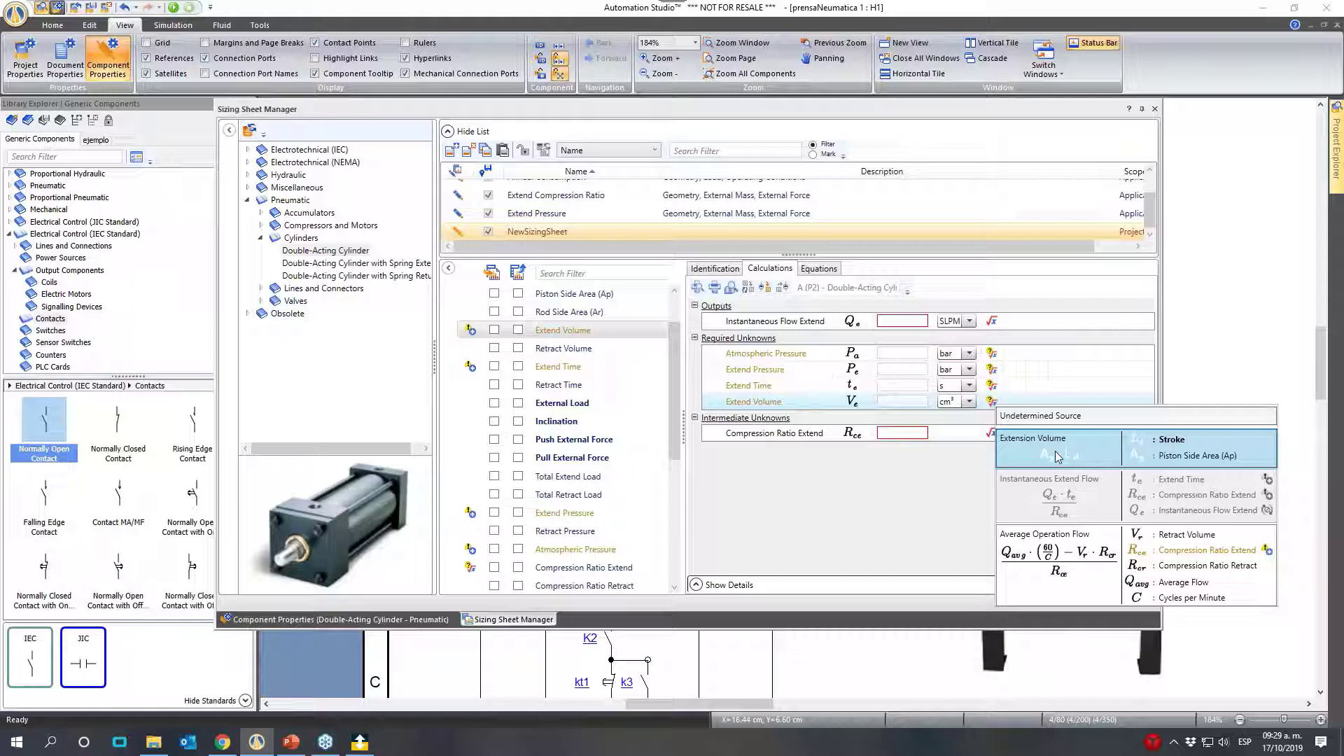
left_click(1056, 453)
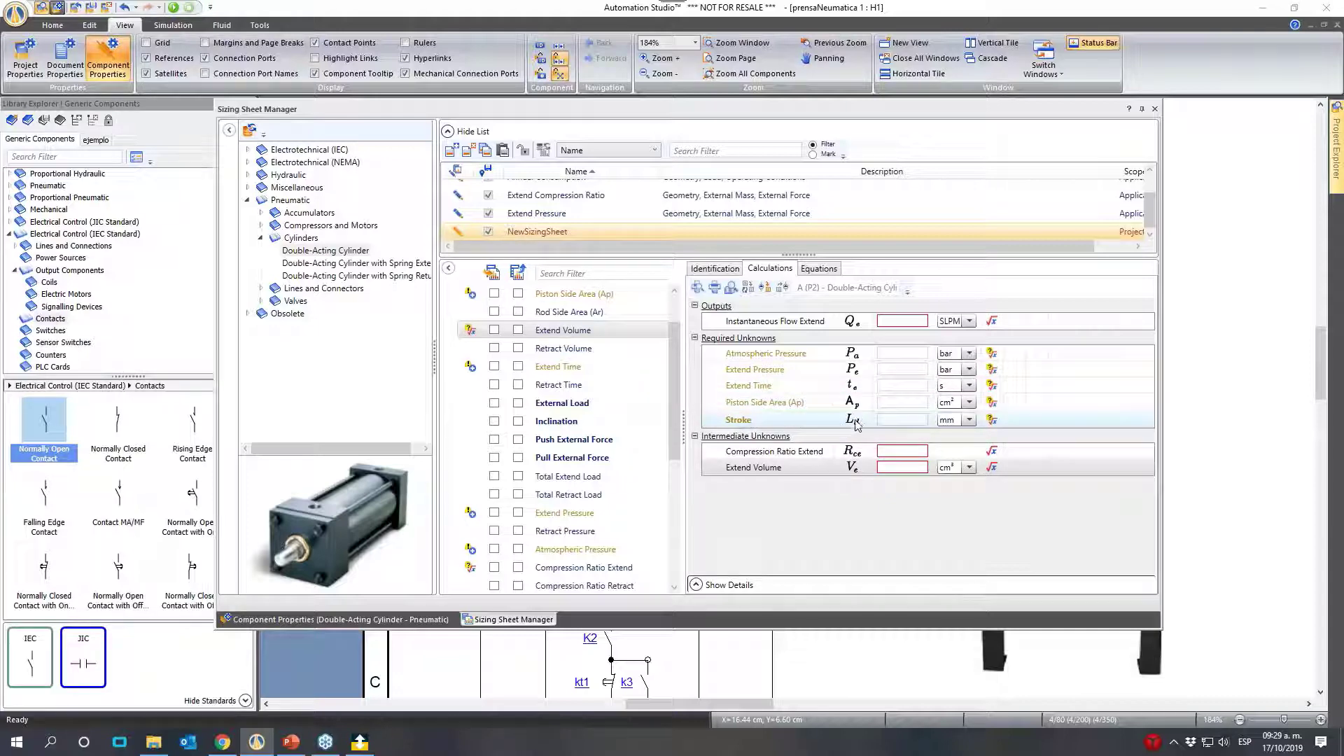
left_click(993, 404)
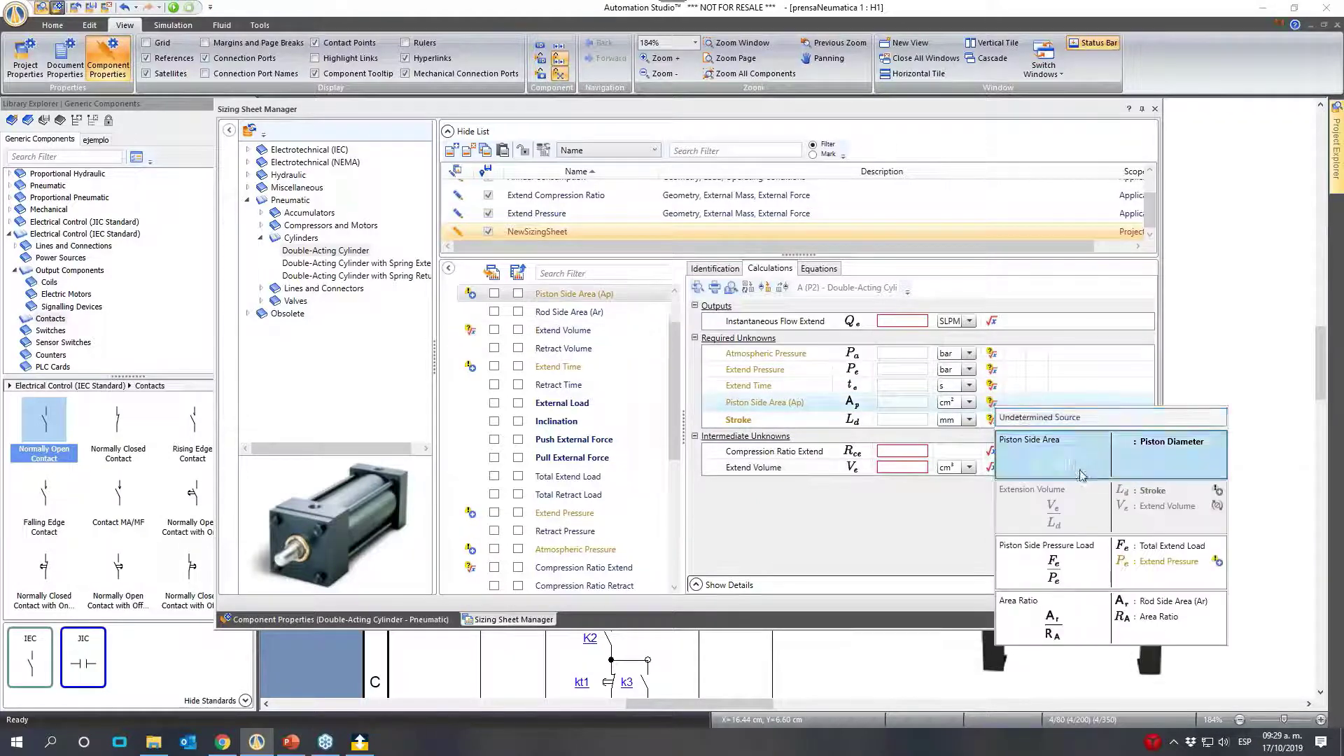
left_click(1076, 460)
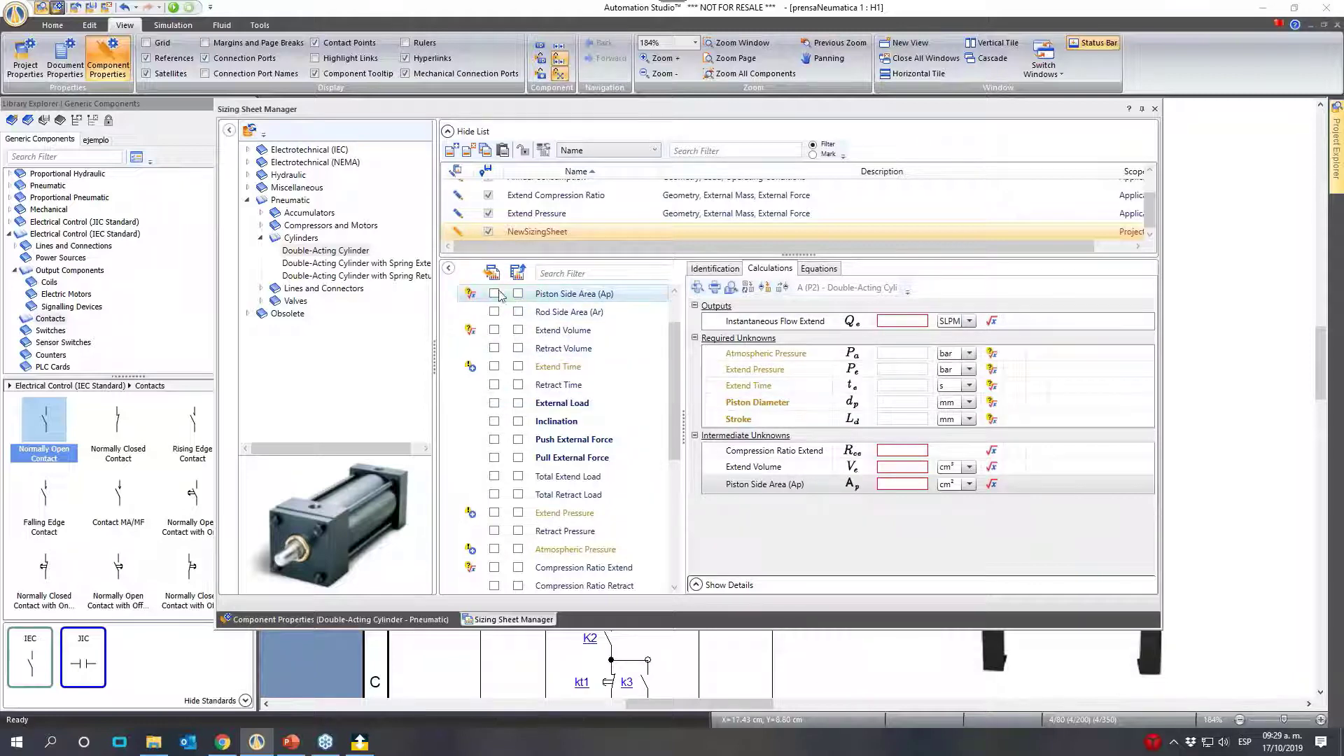
- Mark Extend Time, Extend Pressure, Atmospheric Pressure, Stroke and Piston Diameter as inputs of the new sizing sheet
left_click(493, 366)
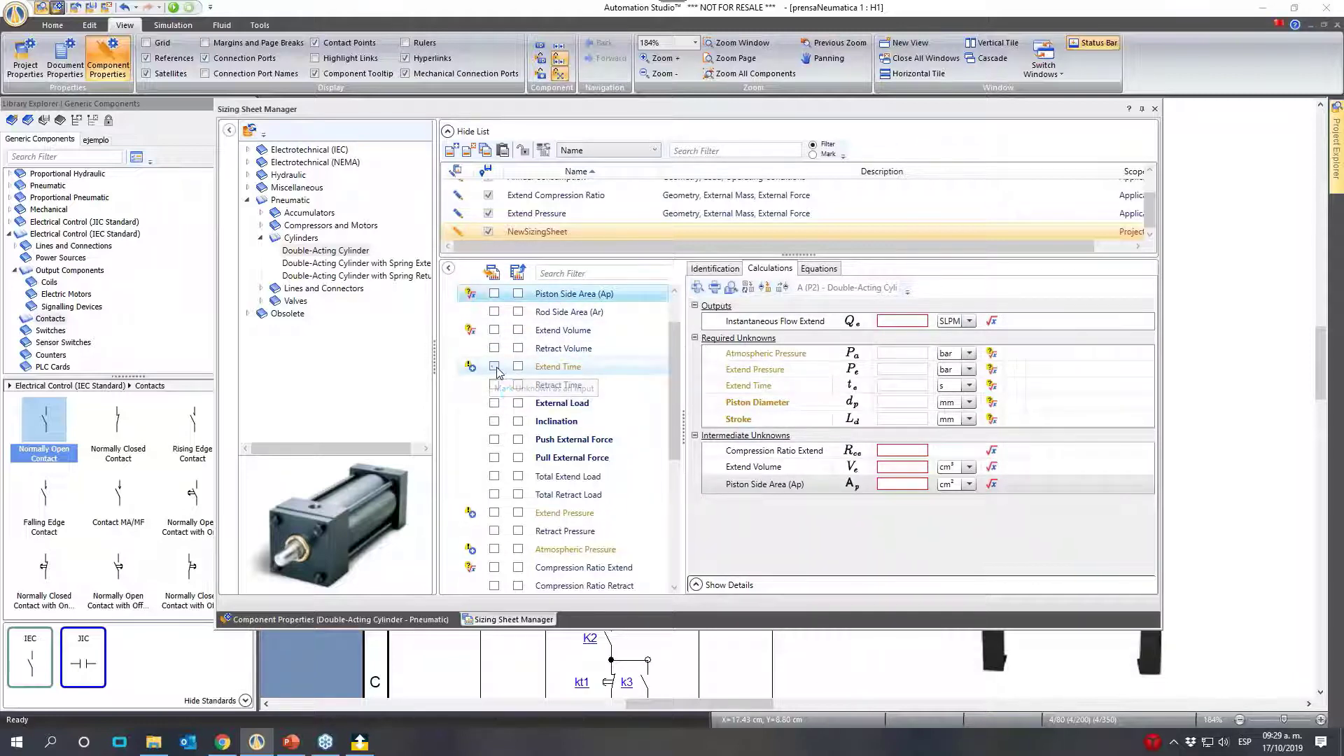
left_click(494, 512)
left_click(495, 549)
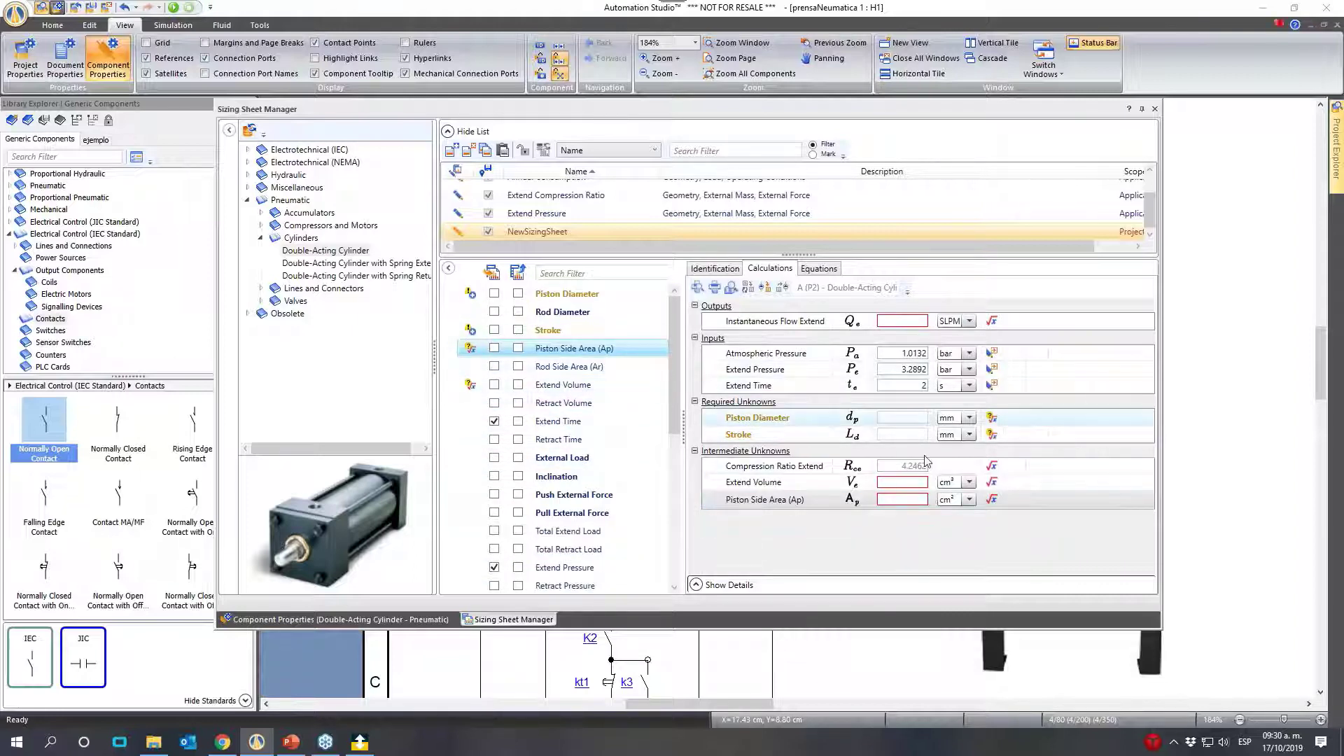
left_click(494, 330)
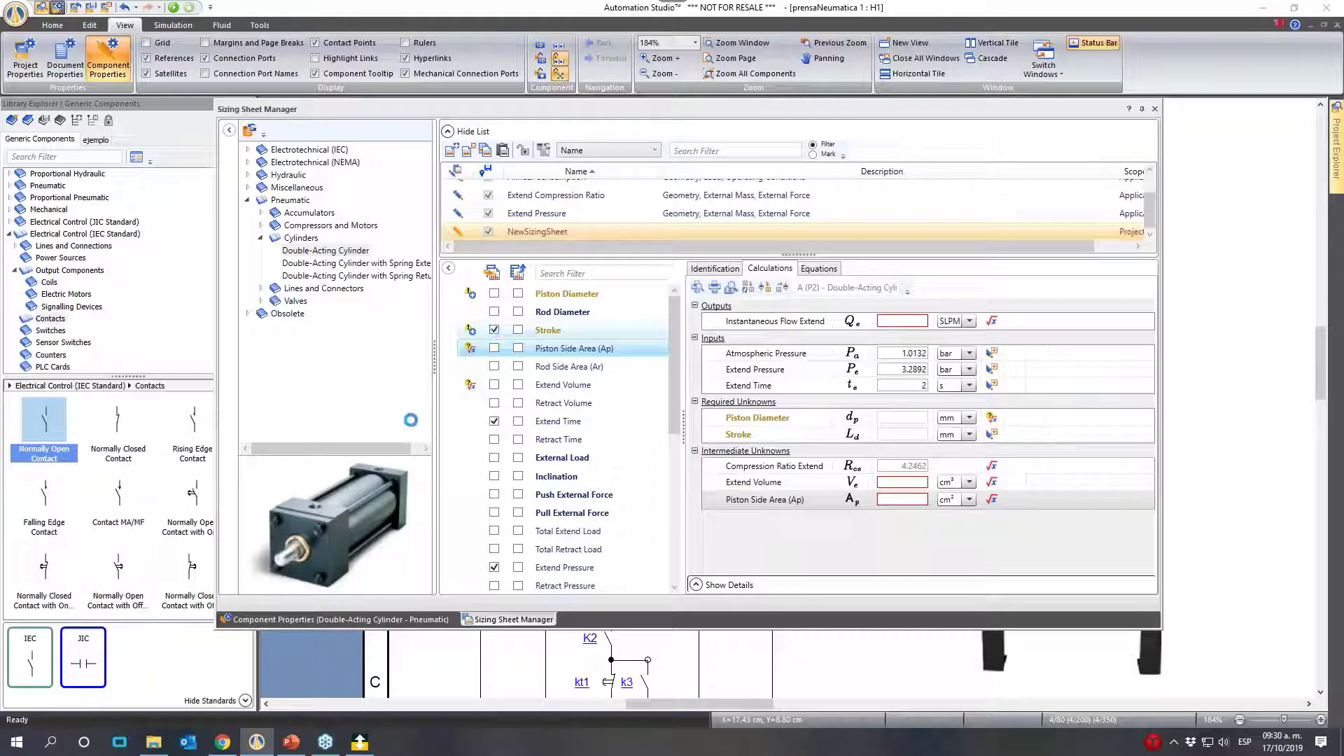
left_click(495, 294)
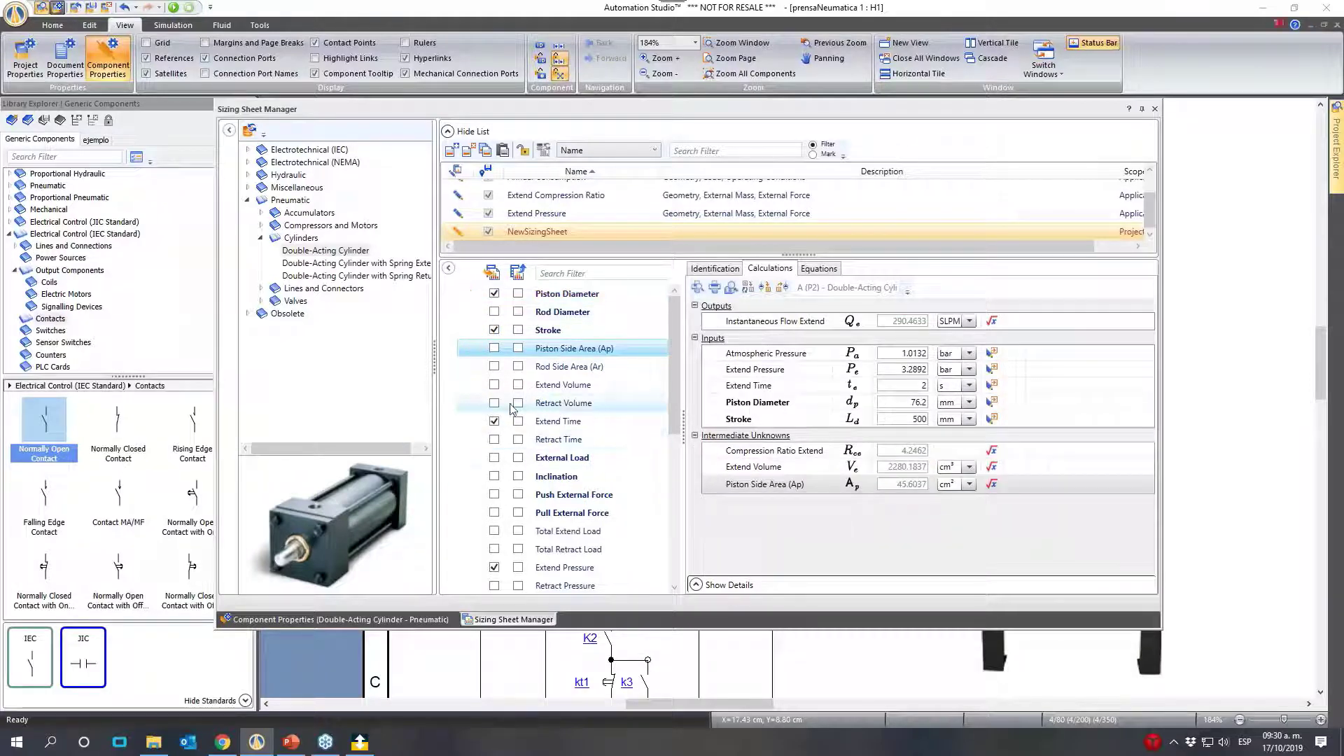
- Review the Instantaneous Flow Extend calculation and the sizing equations available for the double-acting cylinder
scroll(553, 427, "down", 10)
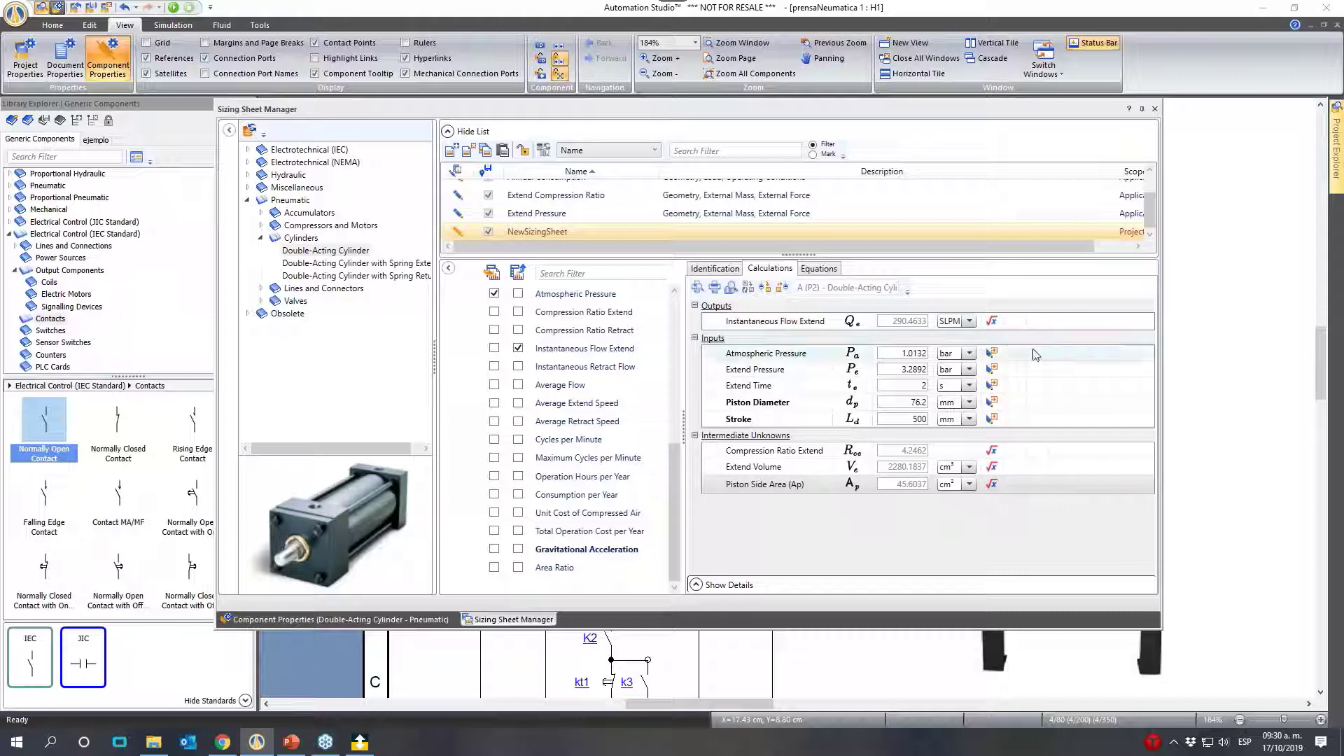
left_click(992, 323)
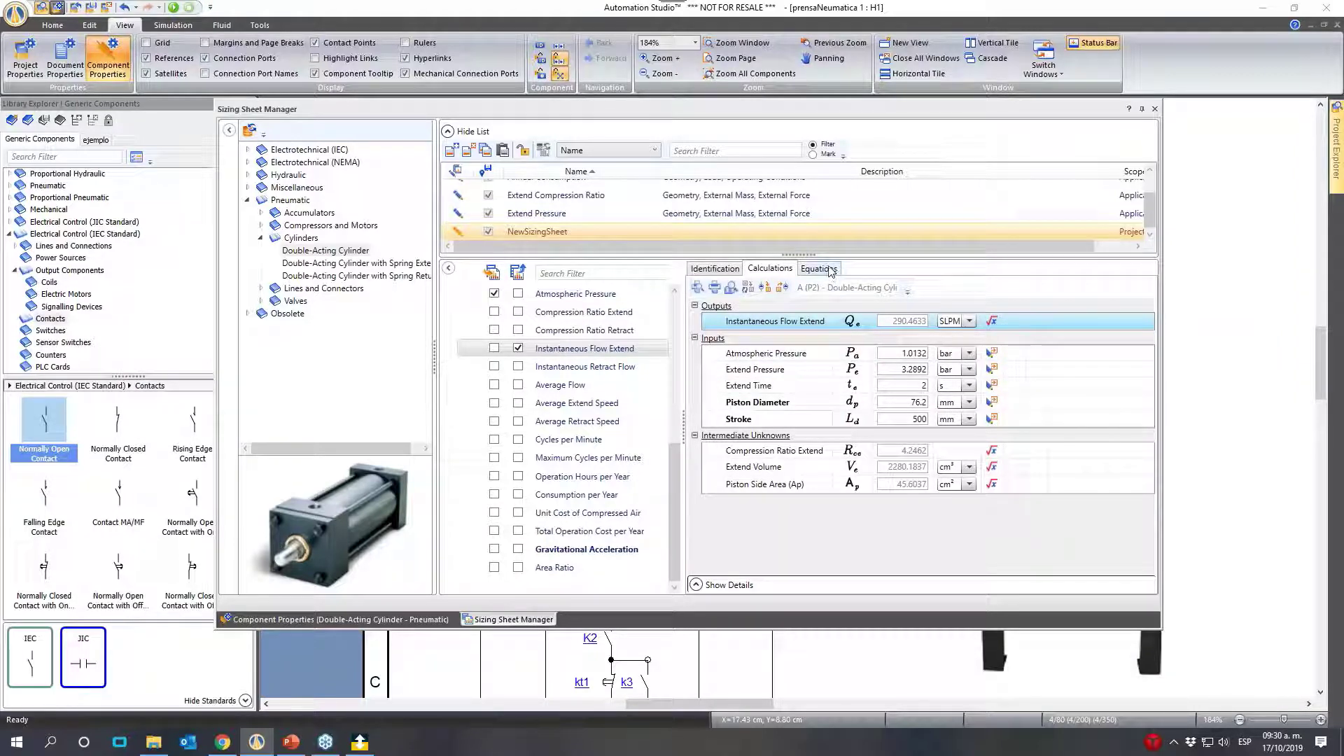
left_click(831, 271)
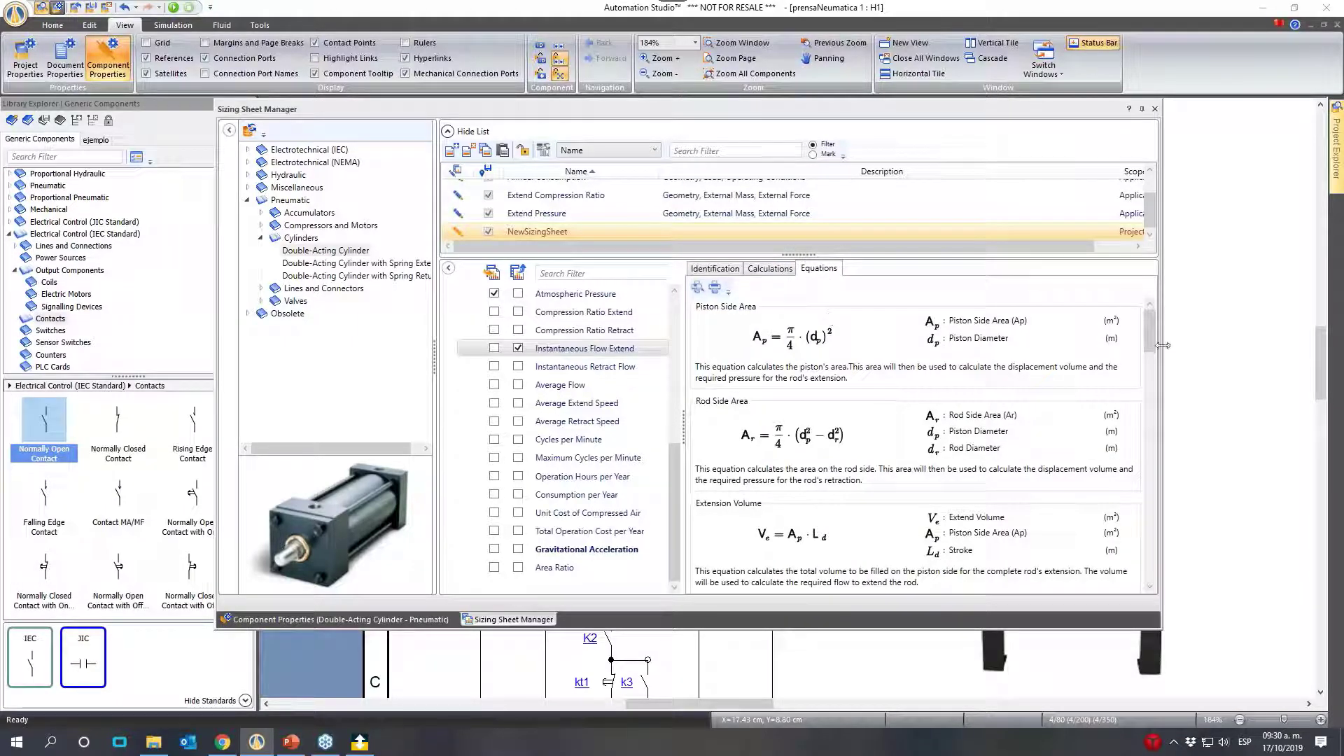
left_click_drag(1155, 337, 1151, 319)
left_click_drag(1151, 332, 974, 358)
left_click(769, 269)
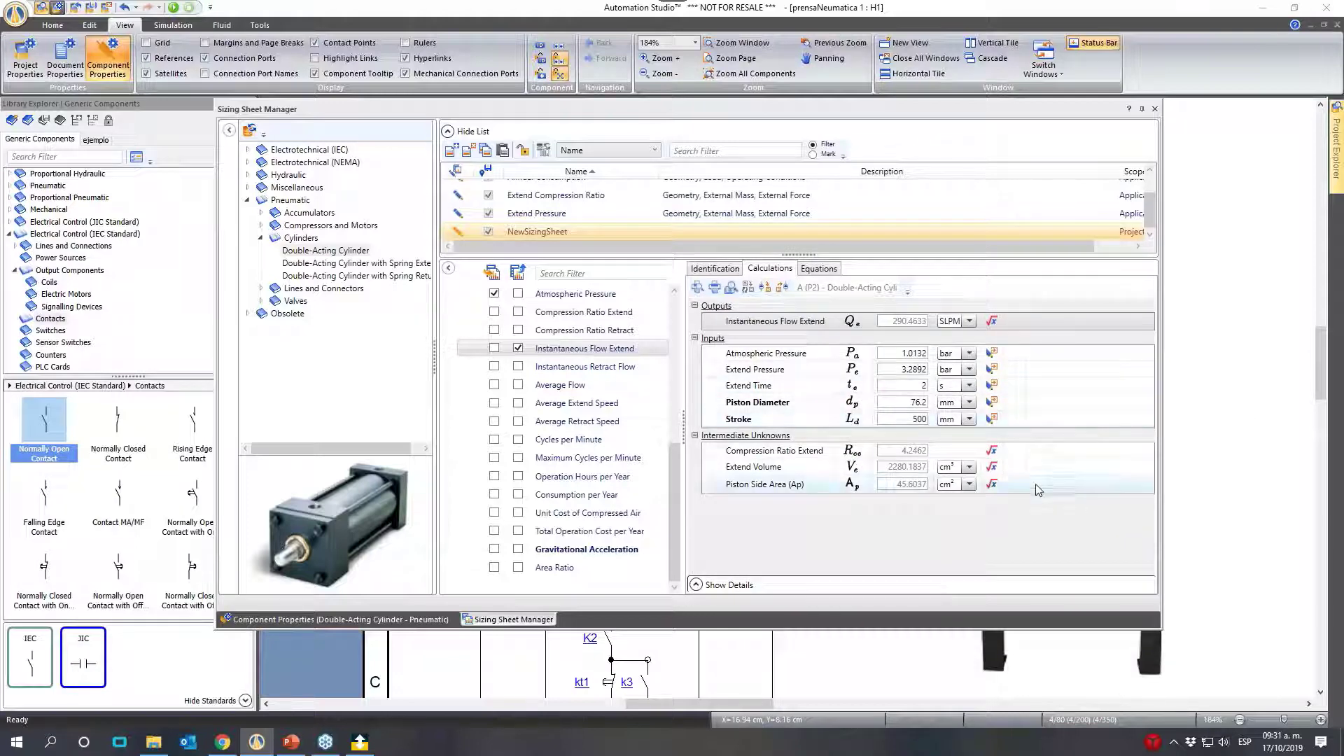
- Set the sizing inputs to 10 bar Extend Pressure, 25 mm Piston Diameter and 100 mm Stroke
left_click(897, 371)
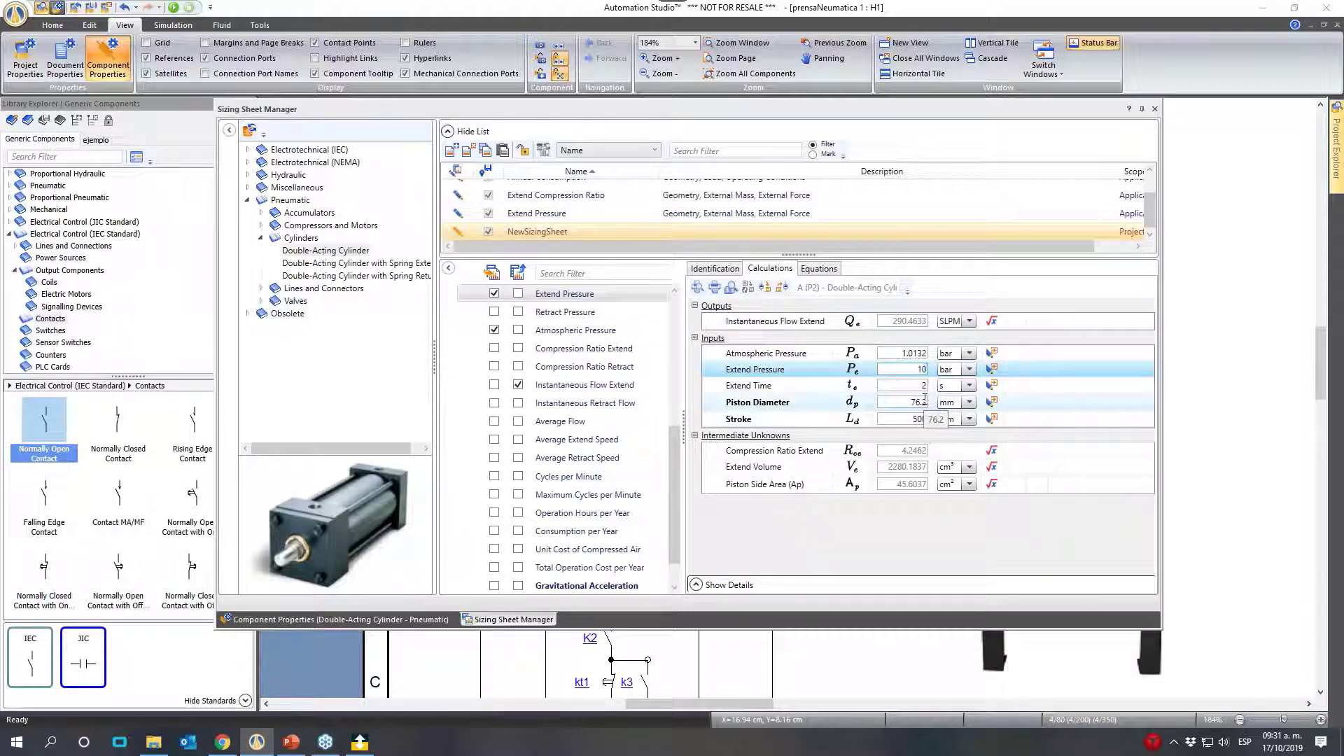
type("10")
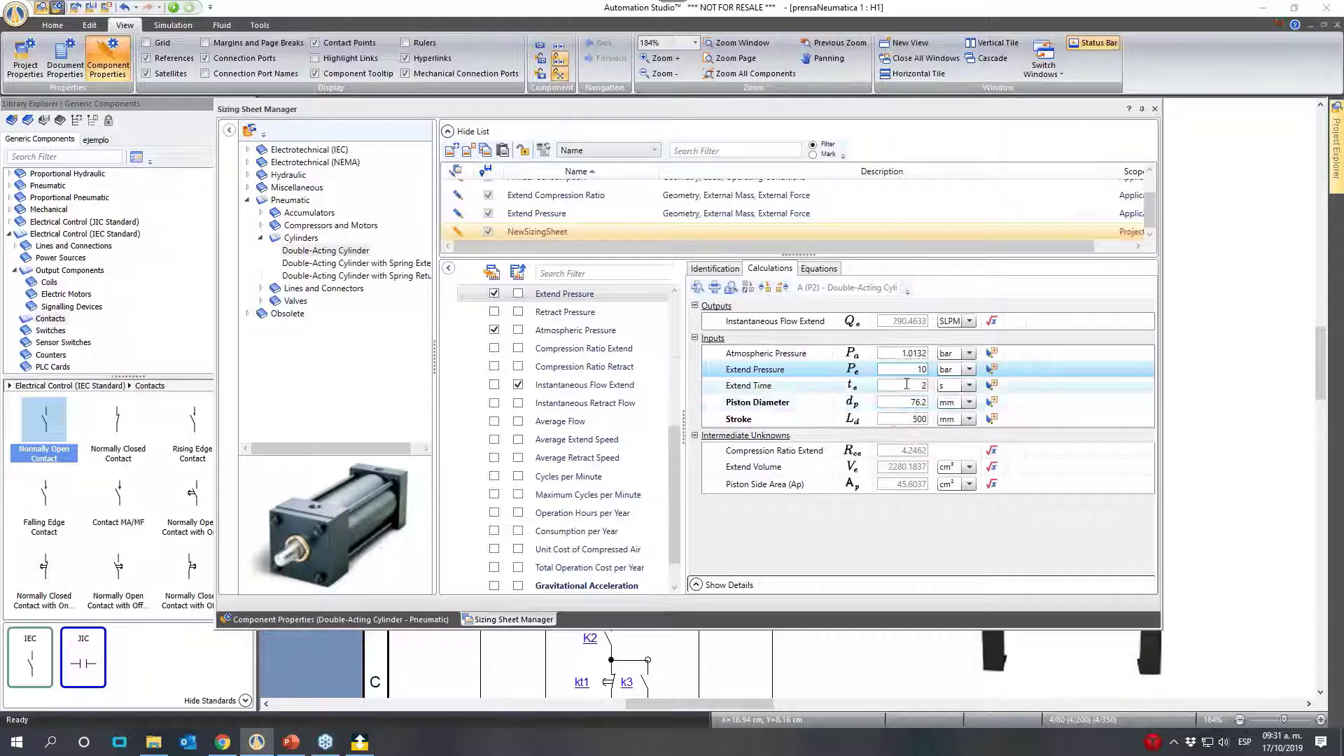
key("Tab")
left_click(919, 389)
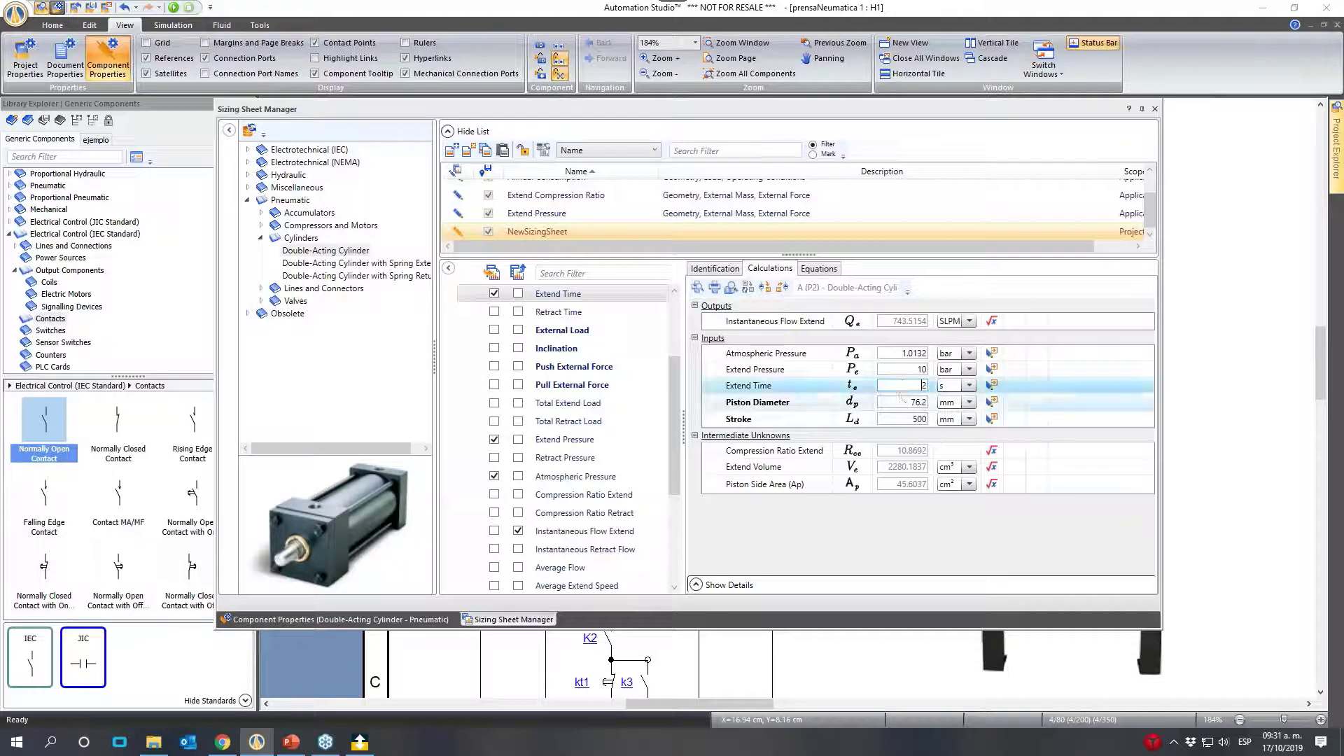
left_click(910, 402)
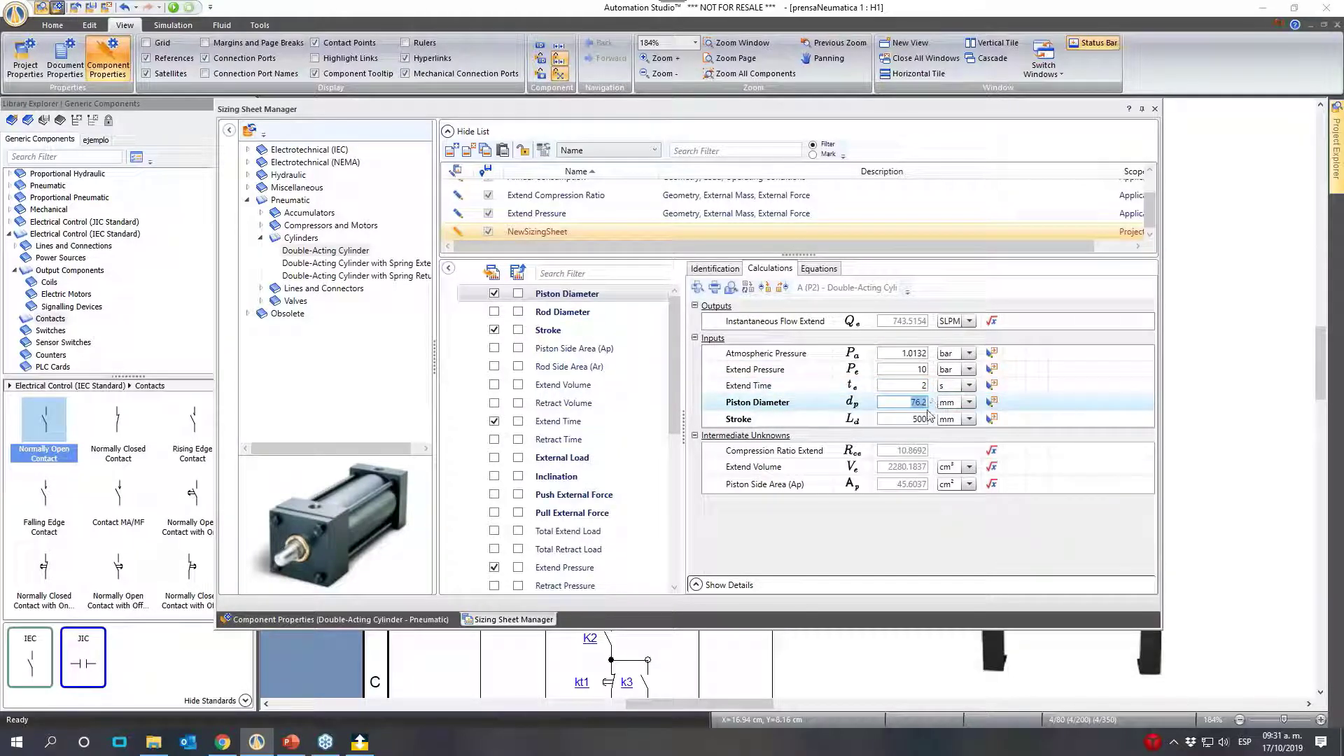
type("25")
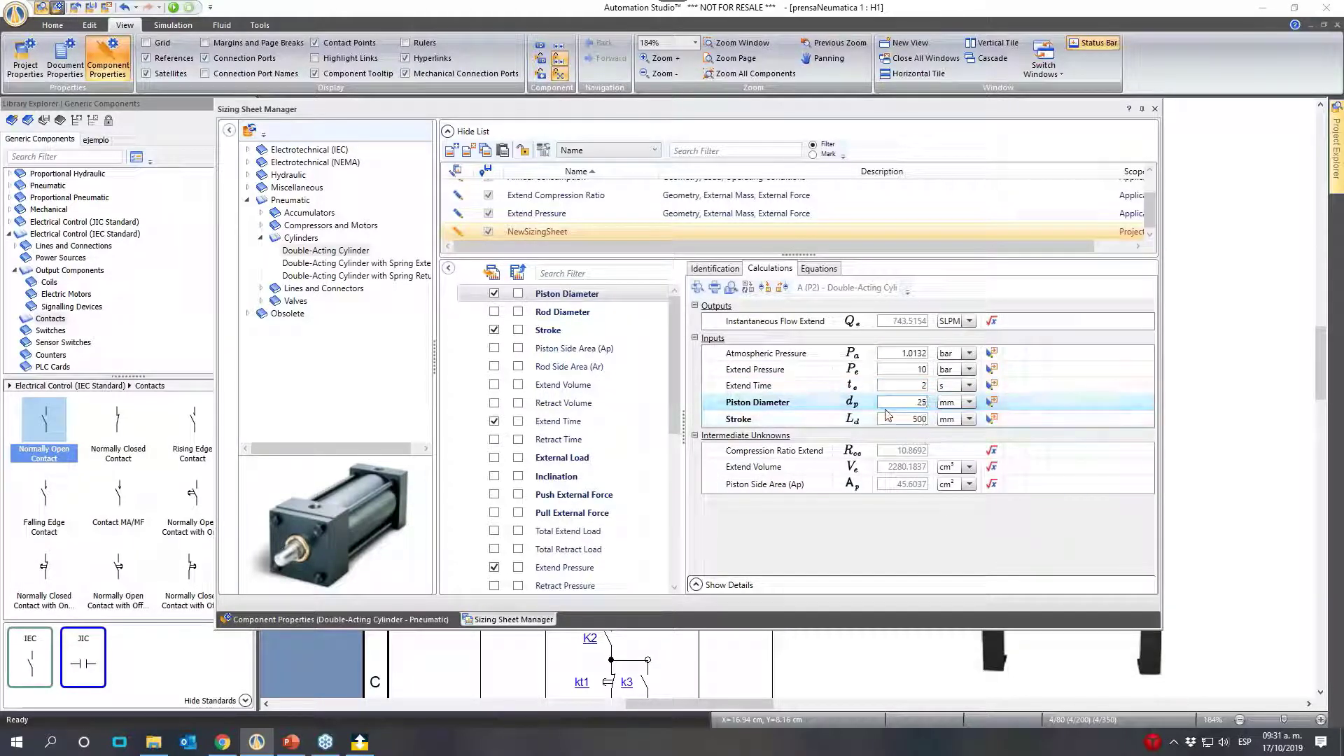
key("Tab")
type("1")
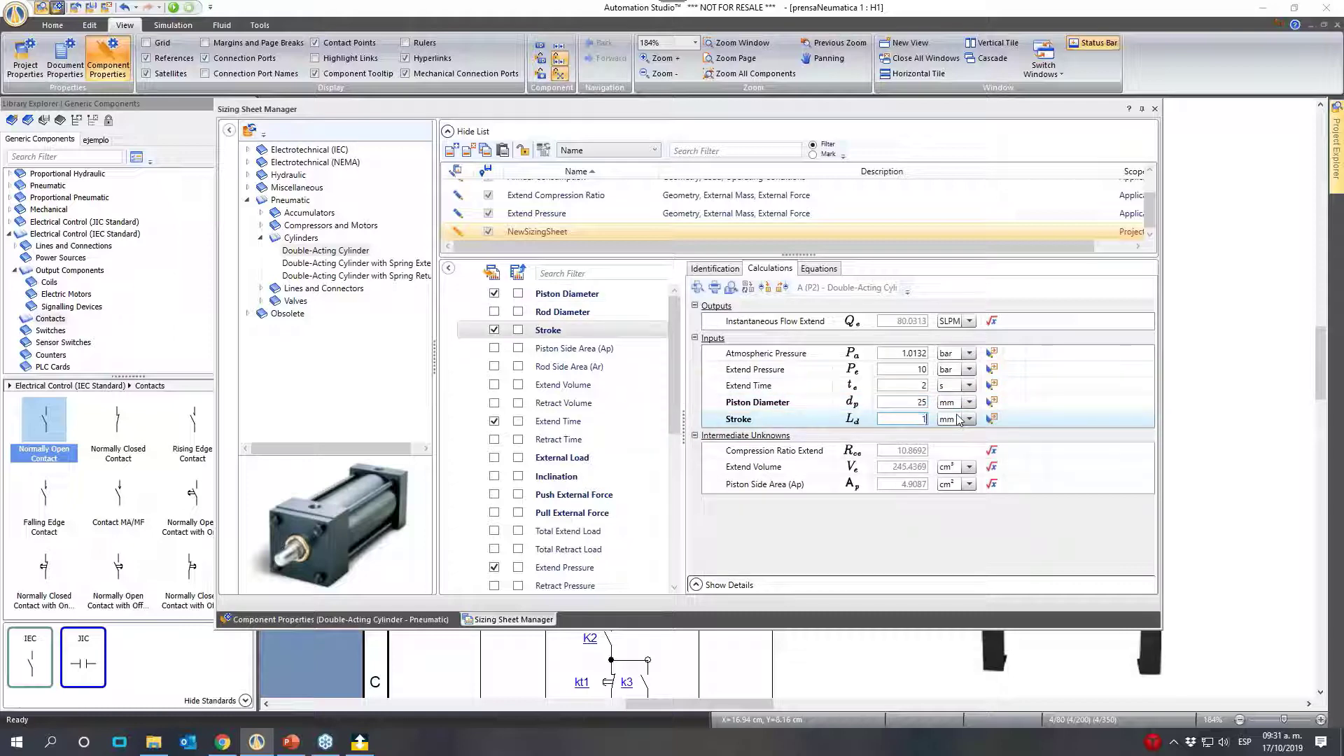
left_click(895, 386)
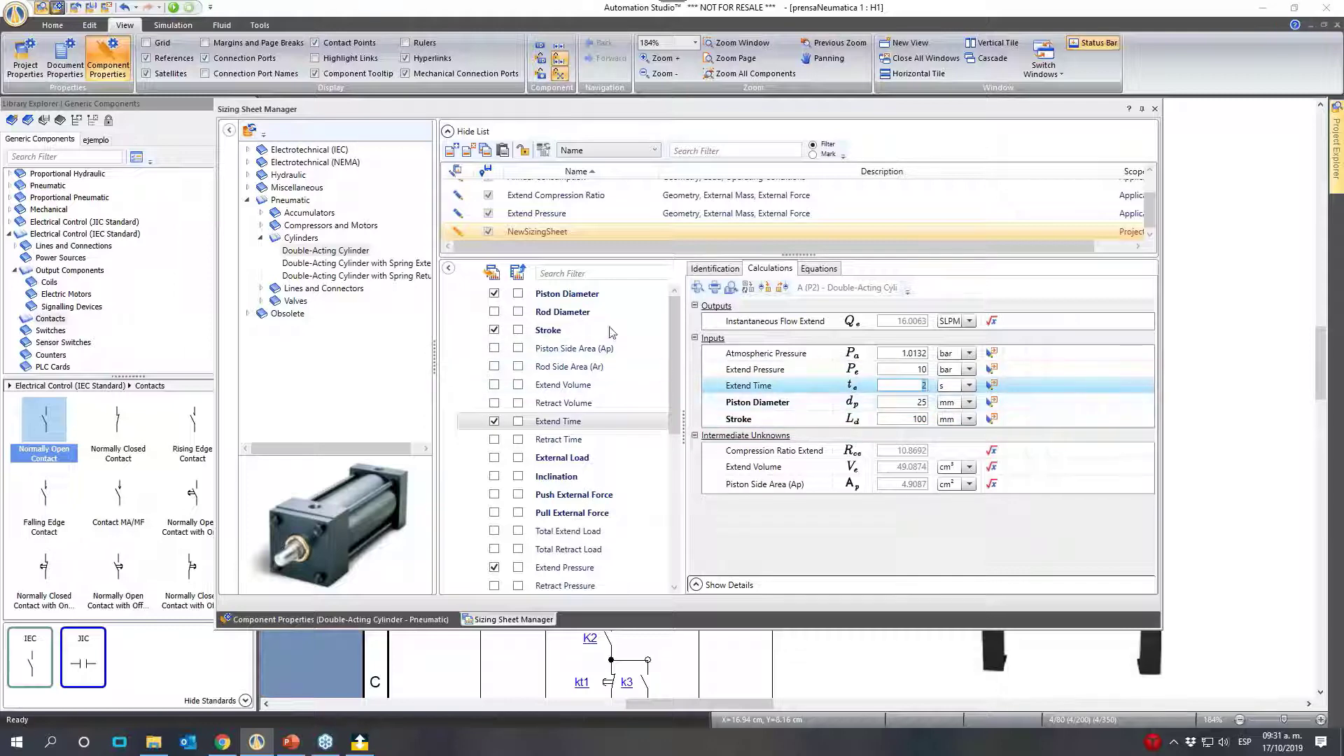
- Add Rod Diameter to the sizing sheet's inputs and set it to 10 mm
left_click(494, 313)
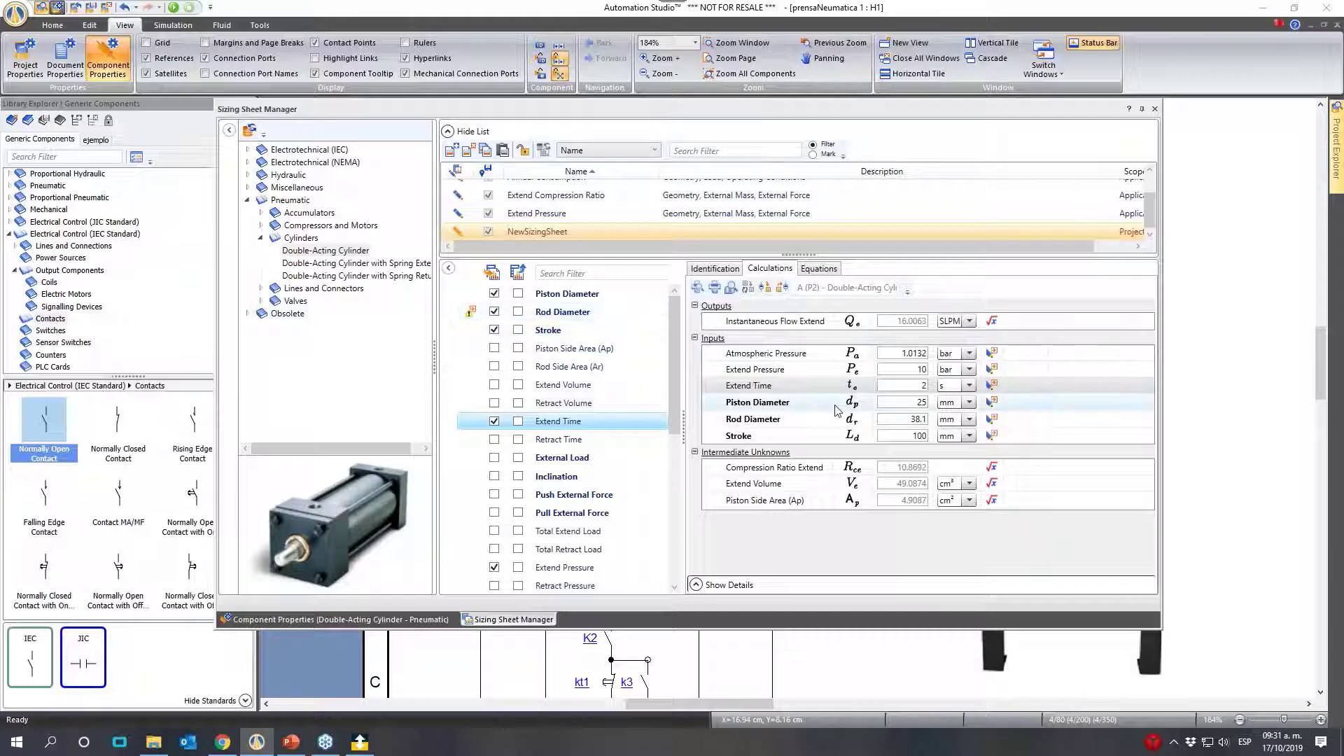
left_click(903, 421)
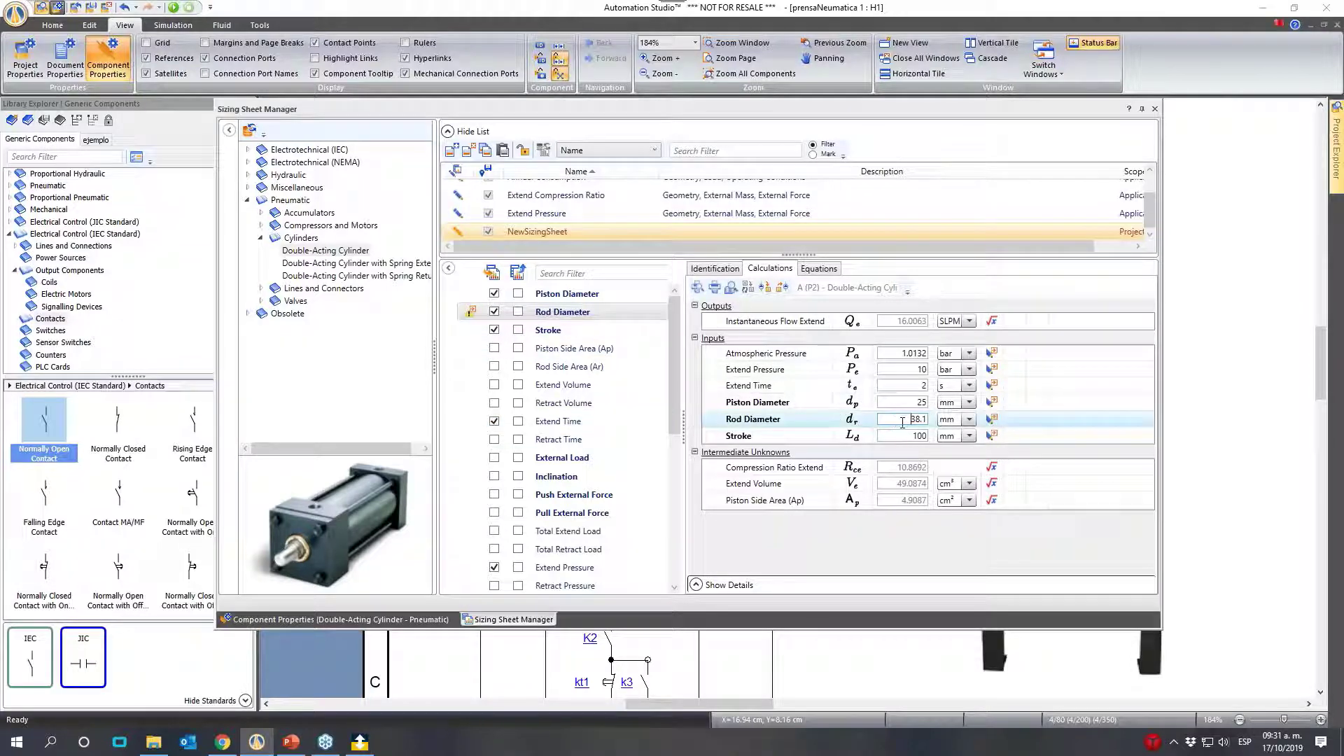
type("10")
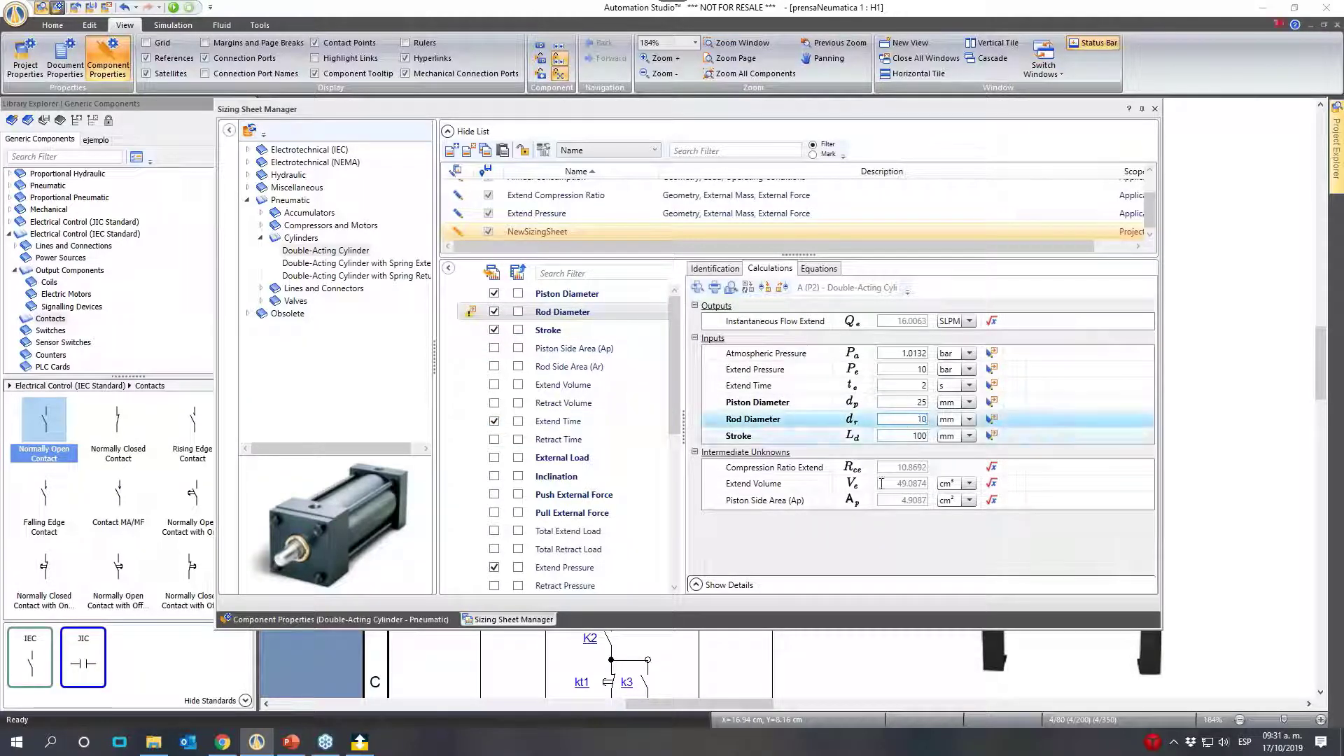
- Make Area Ratio a calculated output instead of an input and close the Sizing Sheet Manager
left_click_drag(674, 361, 668, 526)
left_click(495, 567)
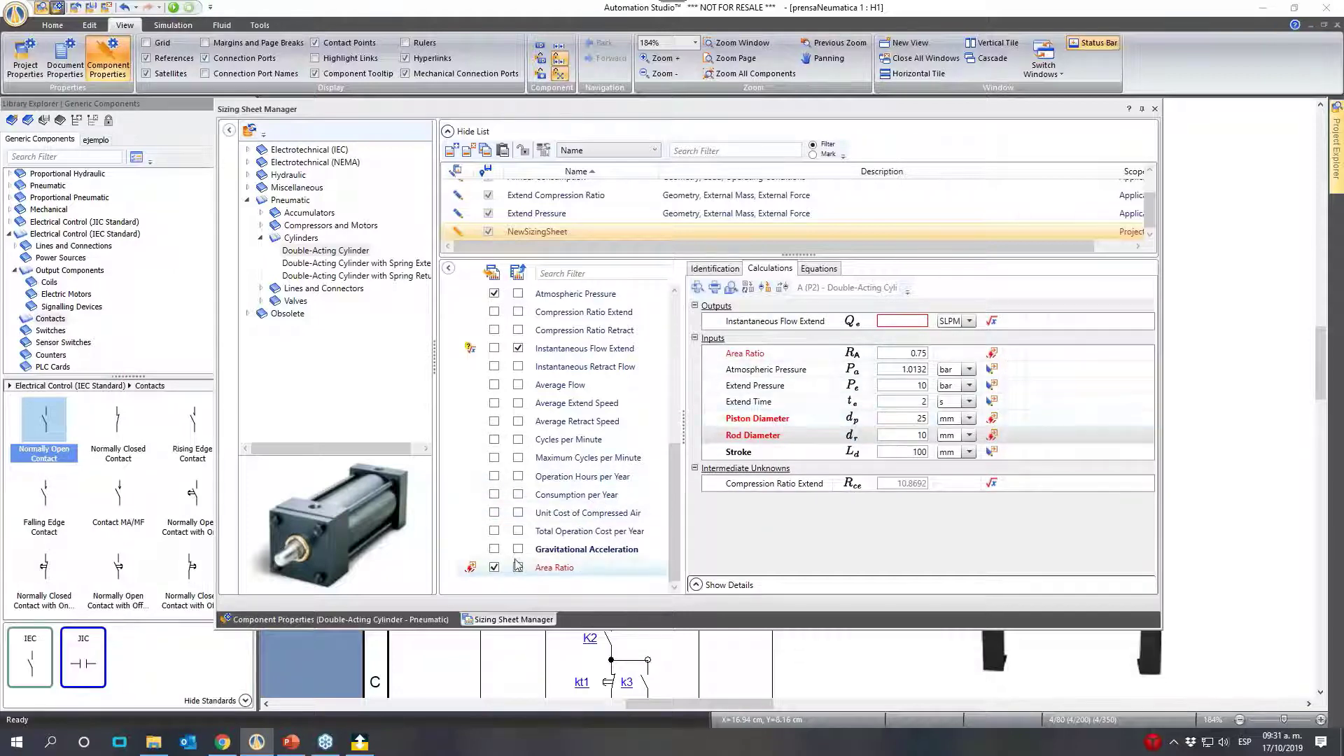
left_click(494, 567)
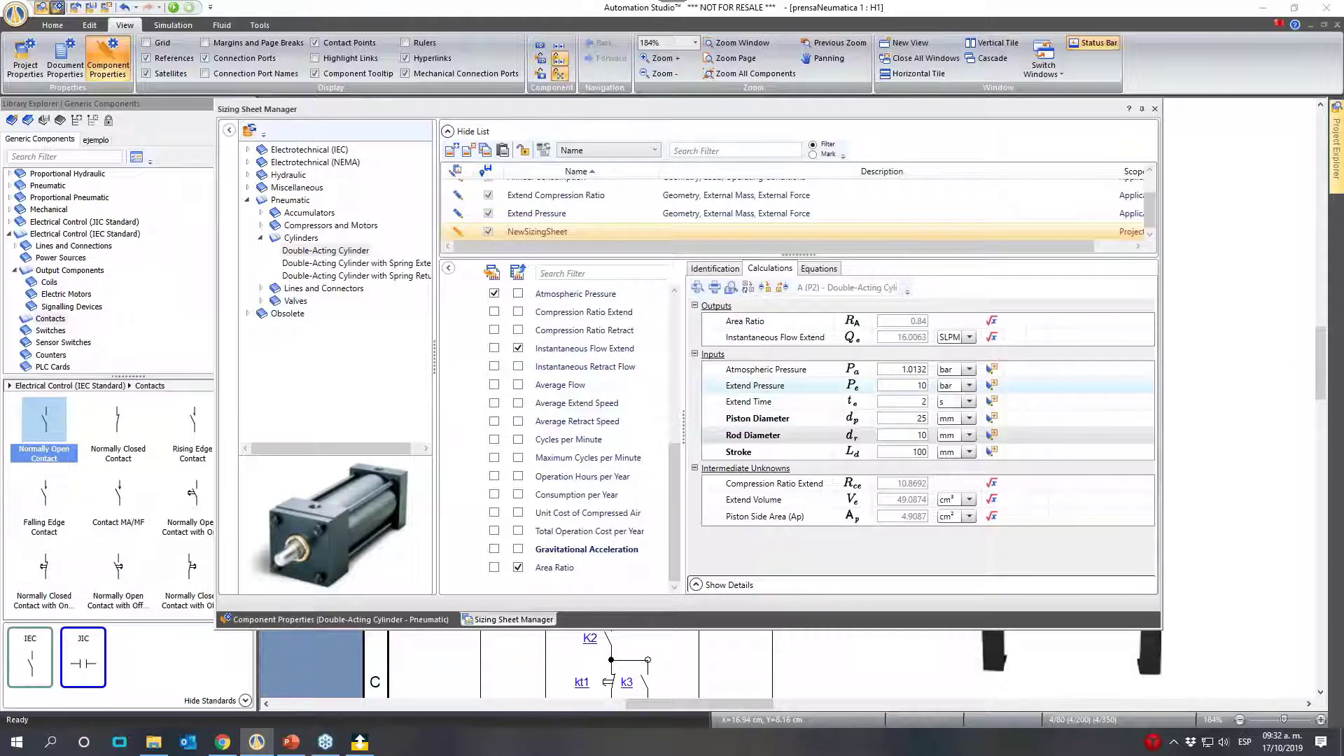
left_click(1157, 110)
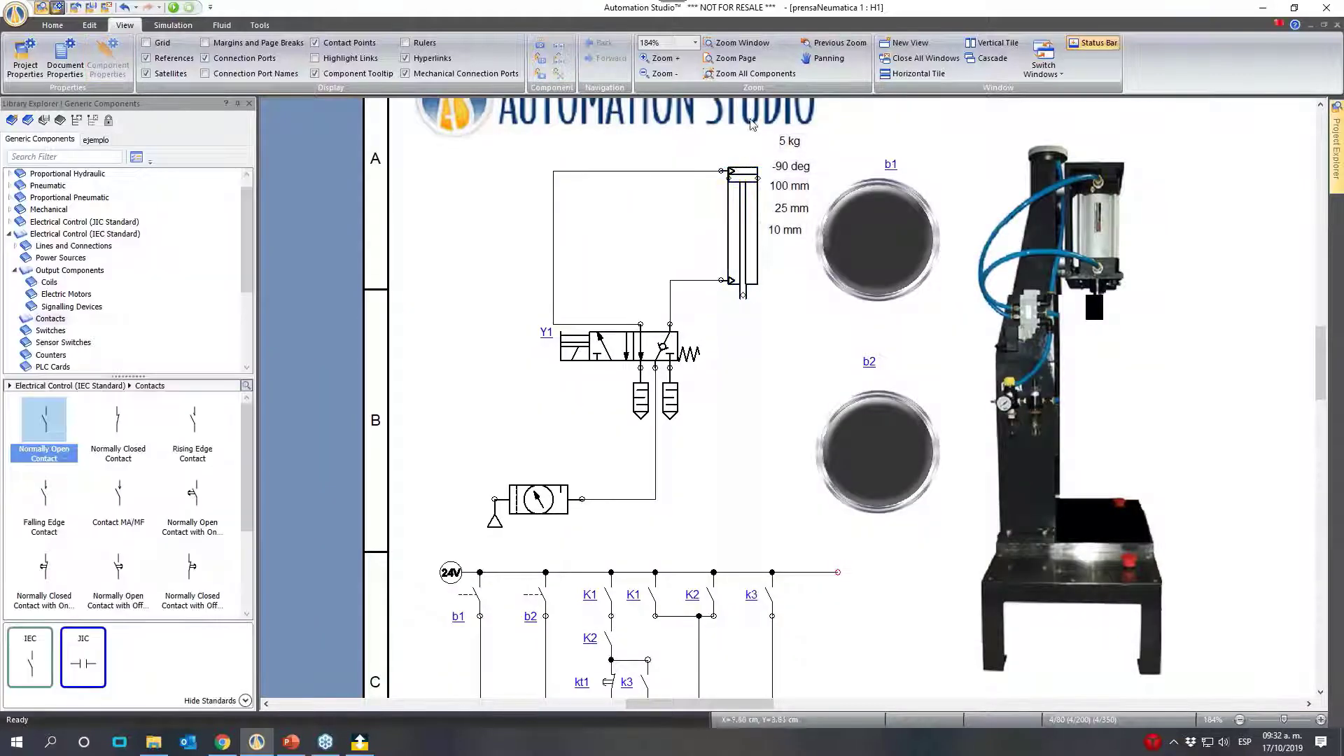
- Insert a pneumatic Variable Non-Return Throttle Valve in the line between valve Y1 and the cylinder's upper port
left_click(10, 236)
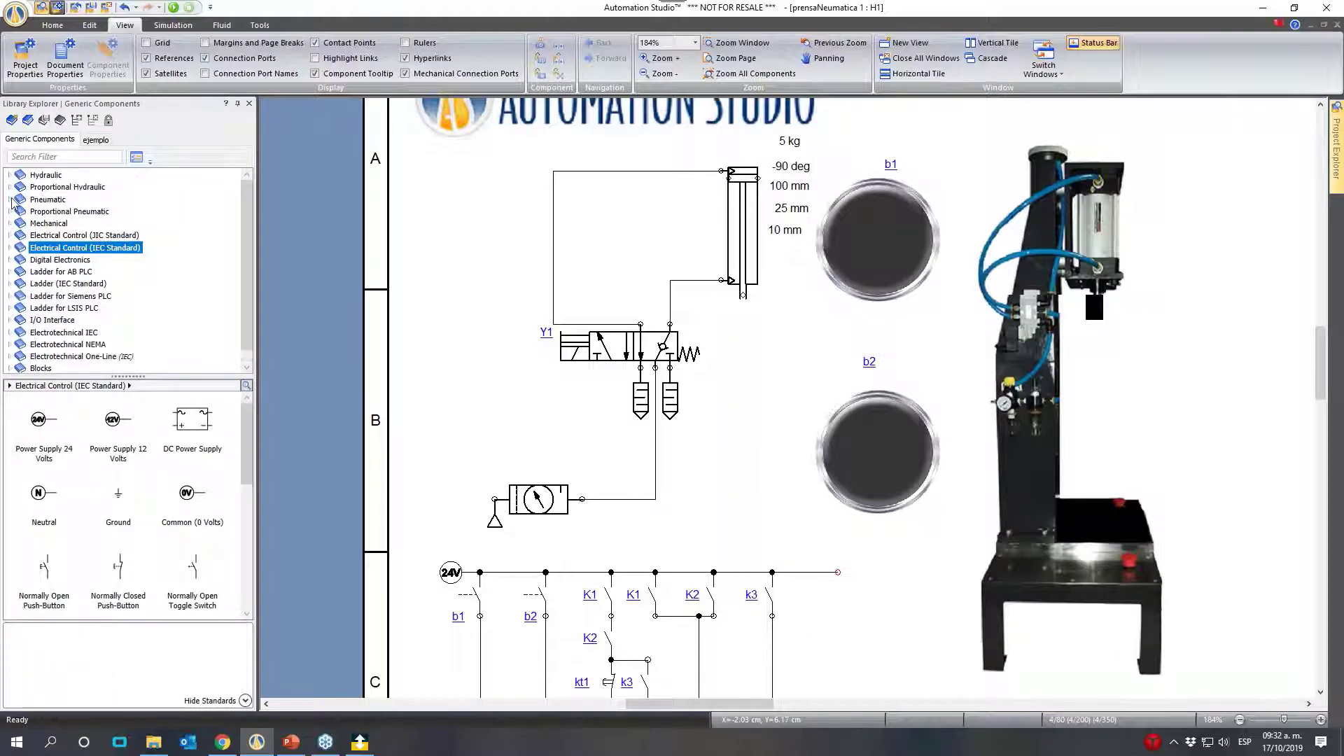
left_click(9, 200)
left_click(15, 224)
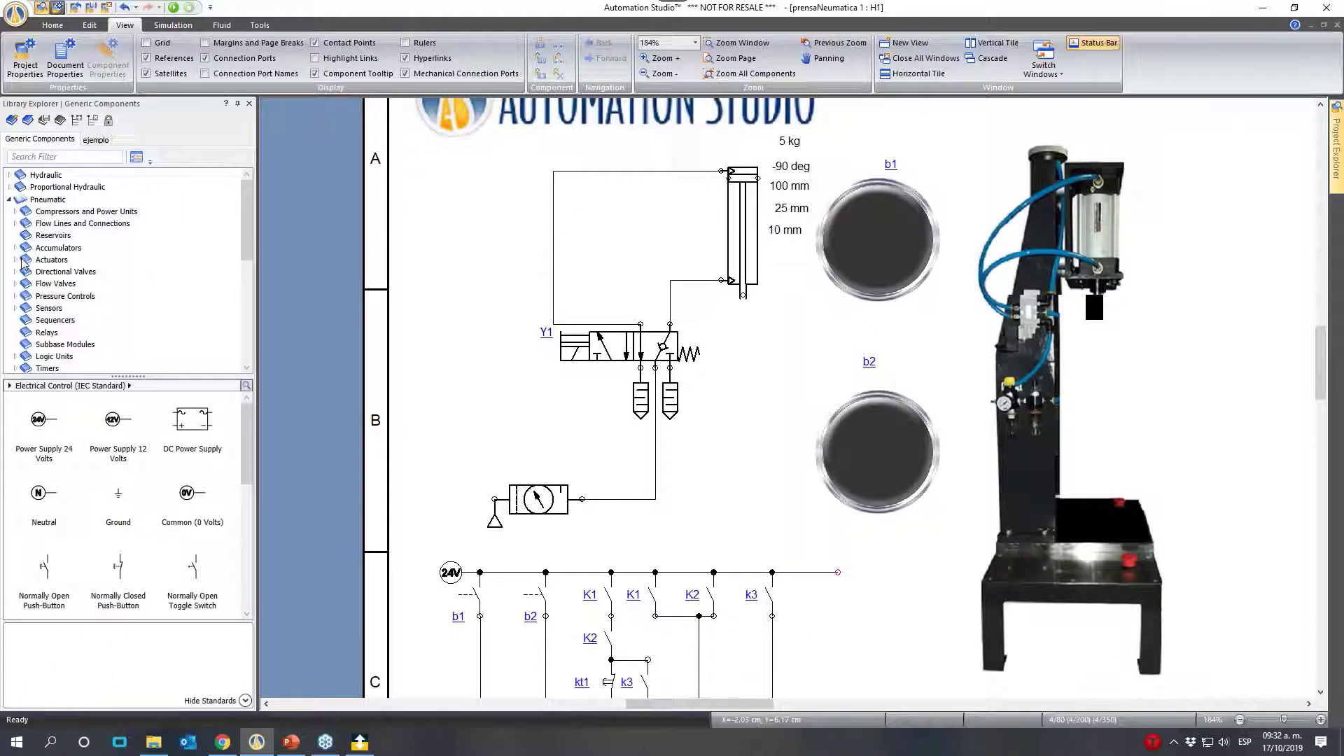
left_click(16, 285)
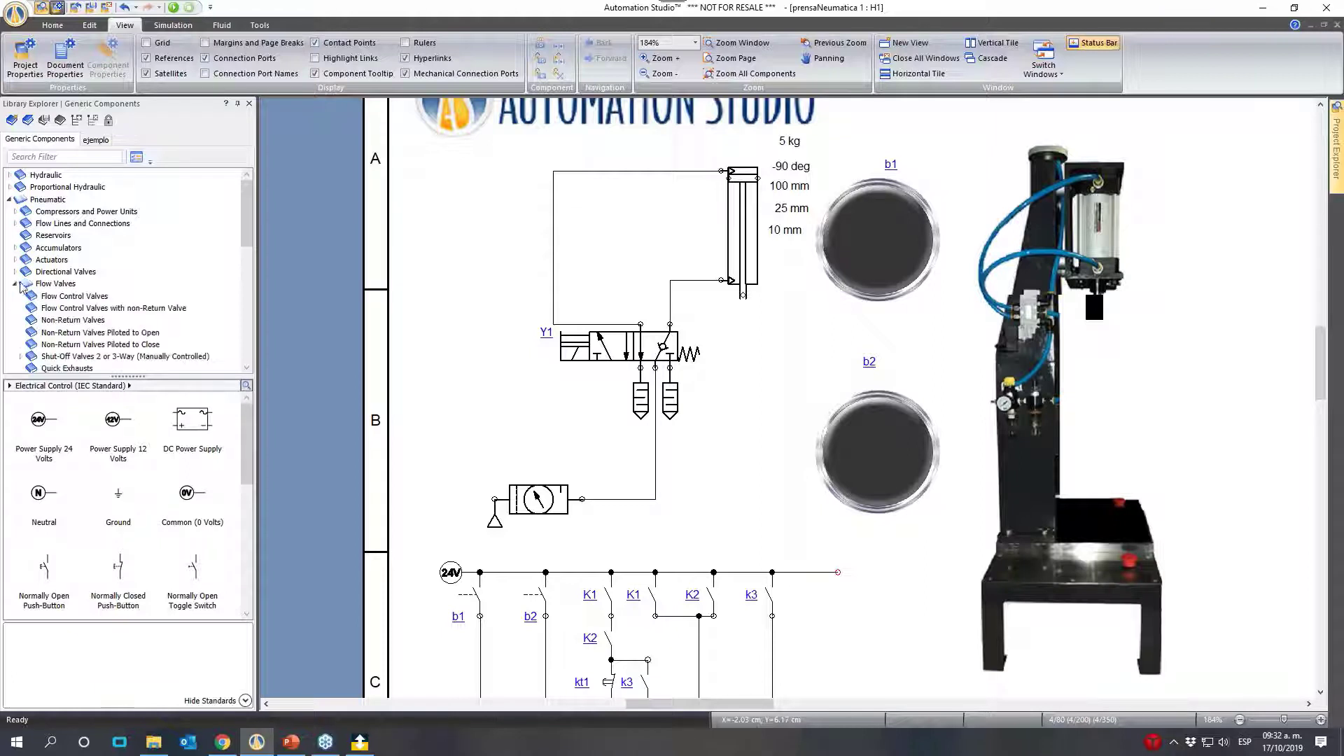
left_click(90, 309)
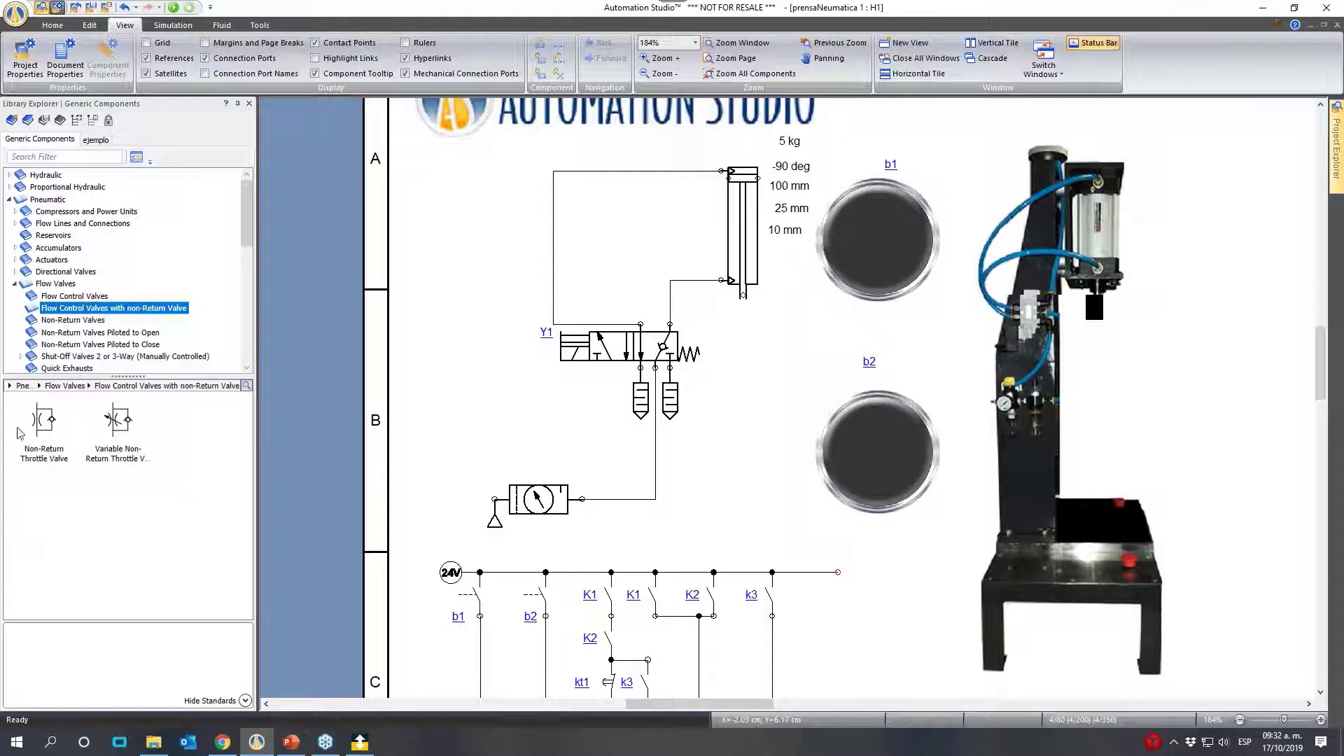
left_click_drag(110, 428, 564, 227)
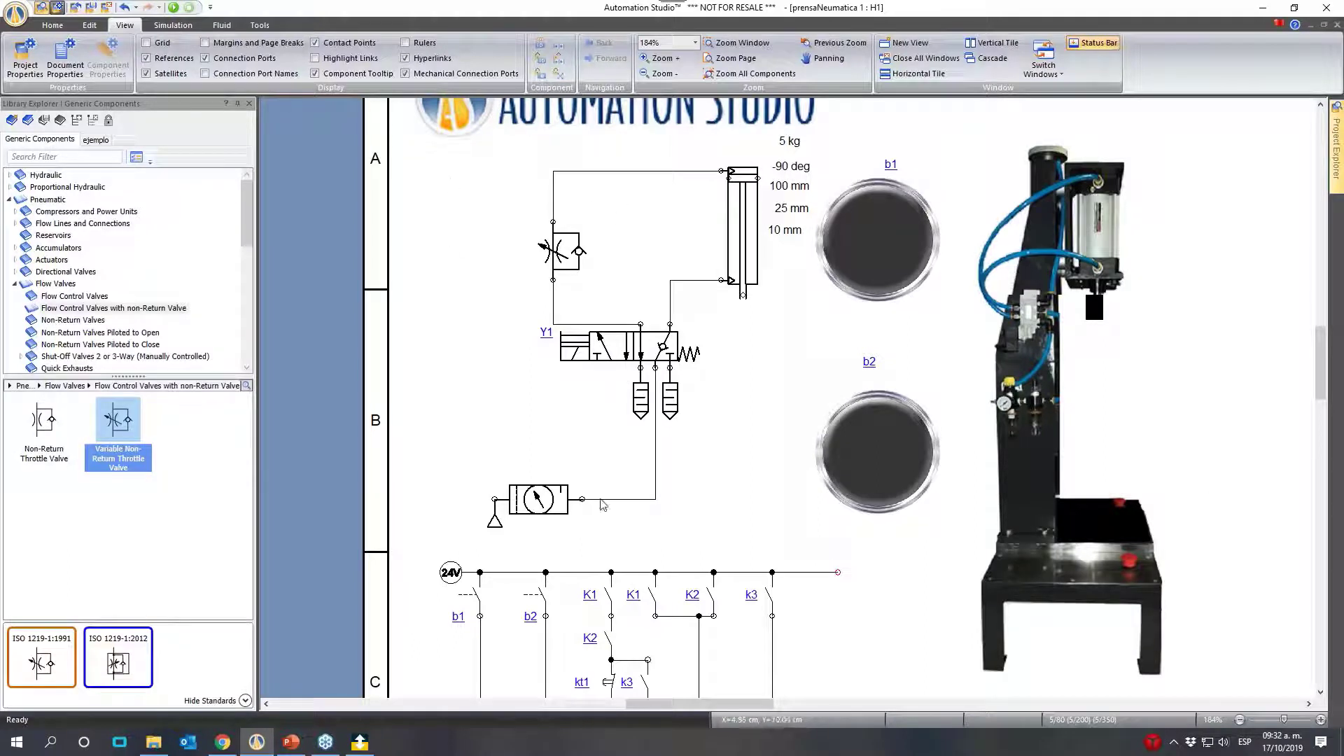
- Simulate the circuit, shifting valve Y1 to move the cylinder, check the throttle valve's internal diameter setting and stop the simulation
left_click(174, 8)
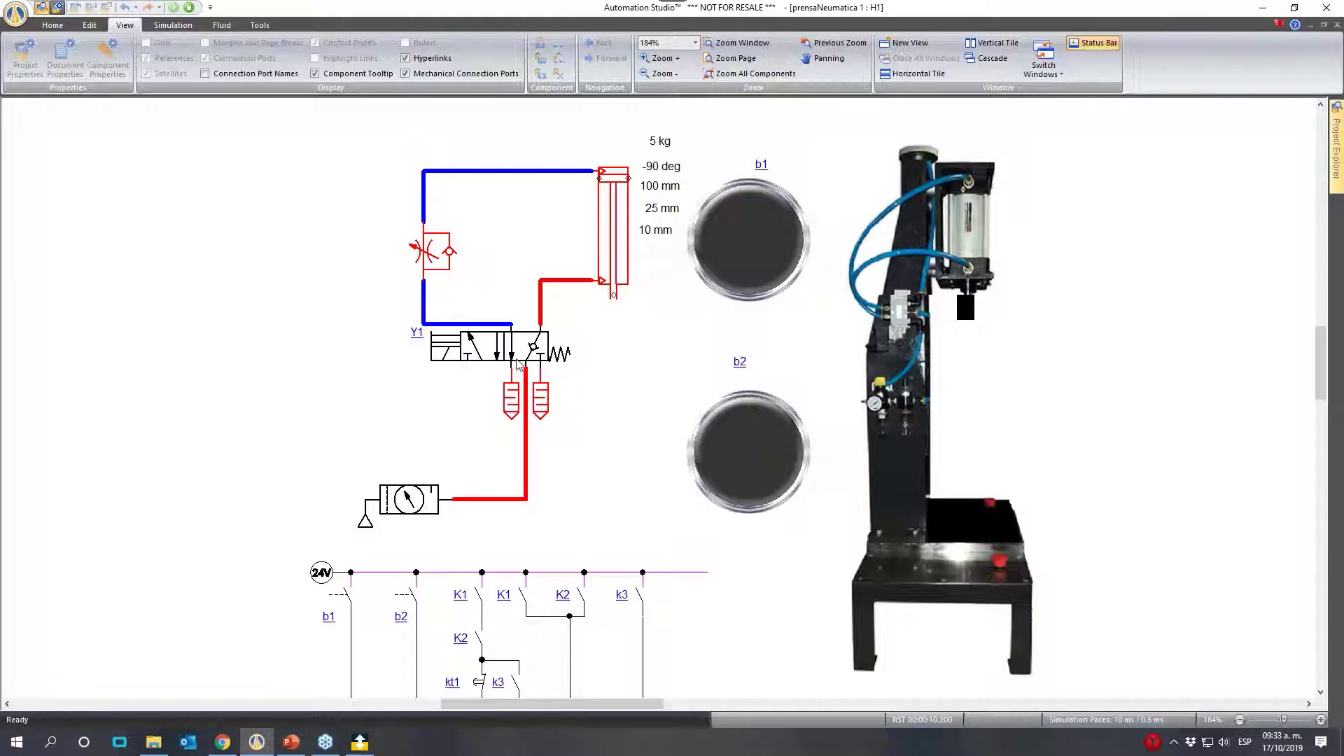
left_click(536, 343)
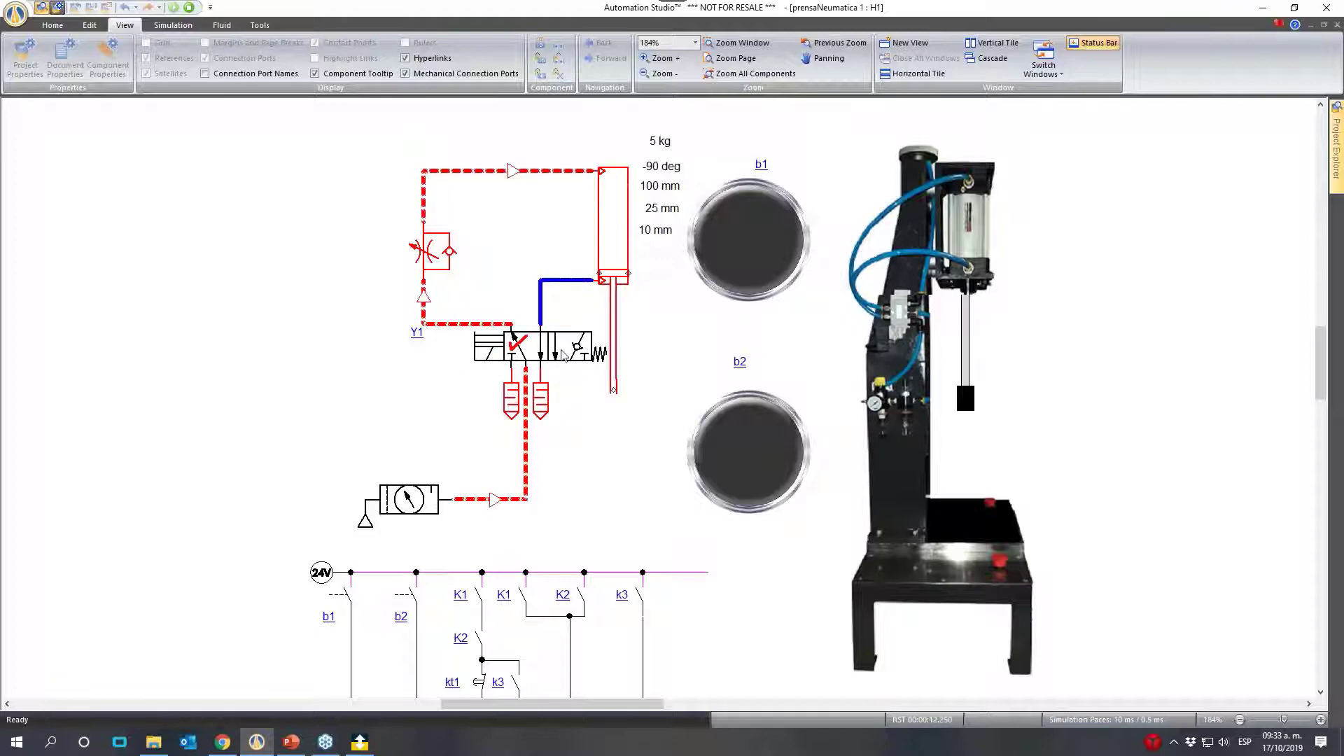
left_click(488, 355)
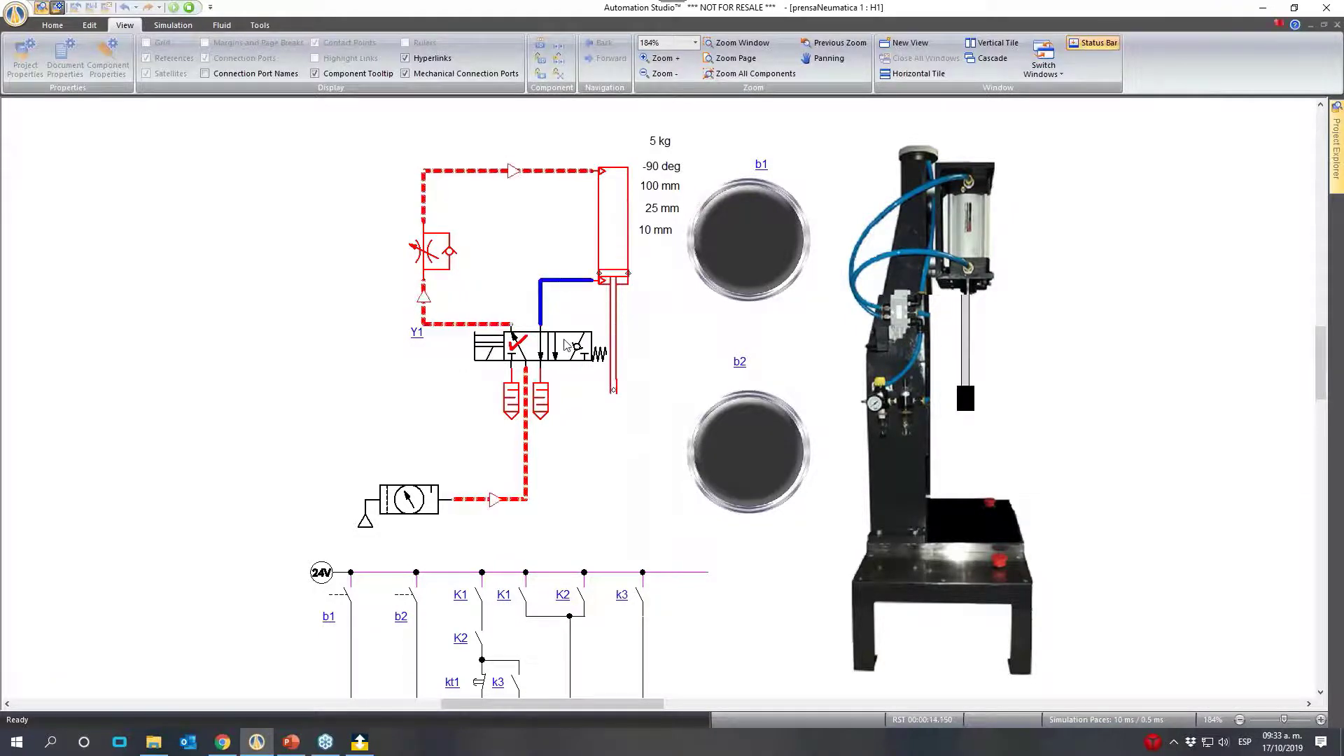
left_click(429, 254)
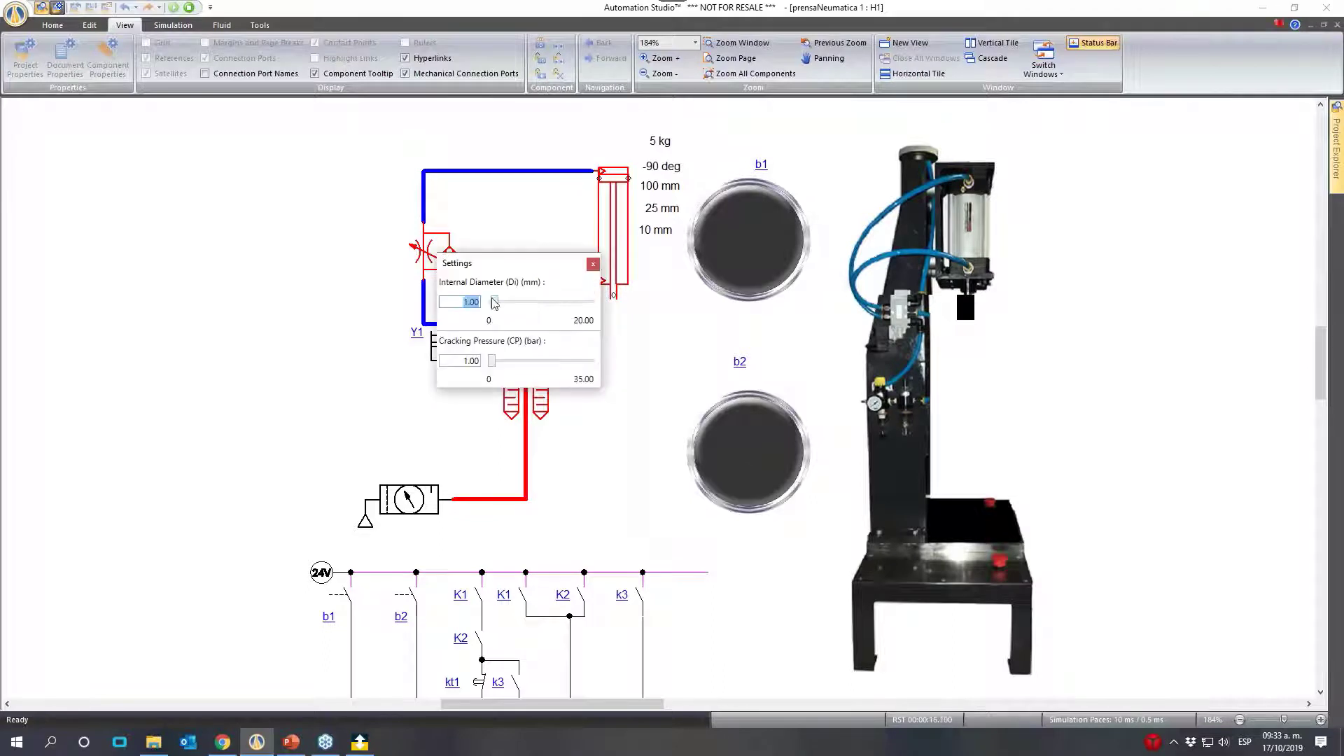
key("BackSpace")
left_click(329, 291)
left_click(196, 8)
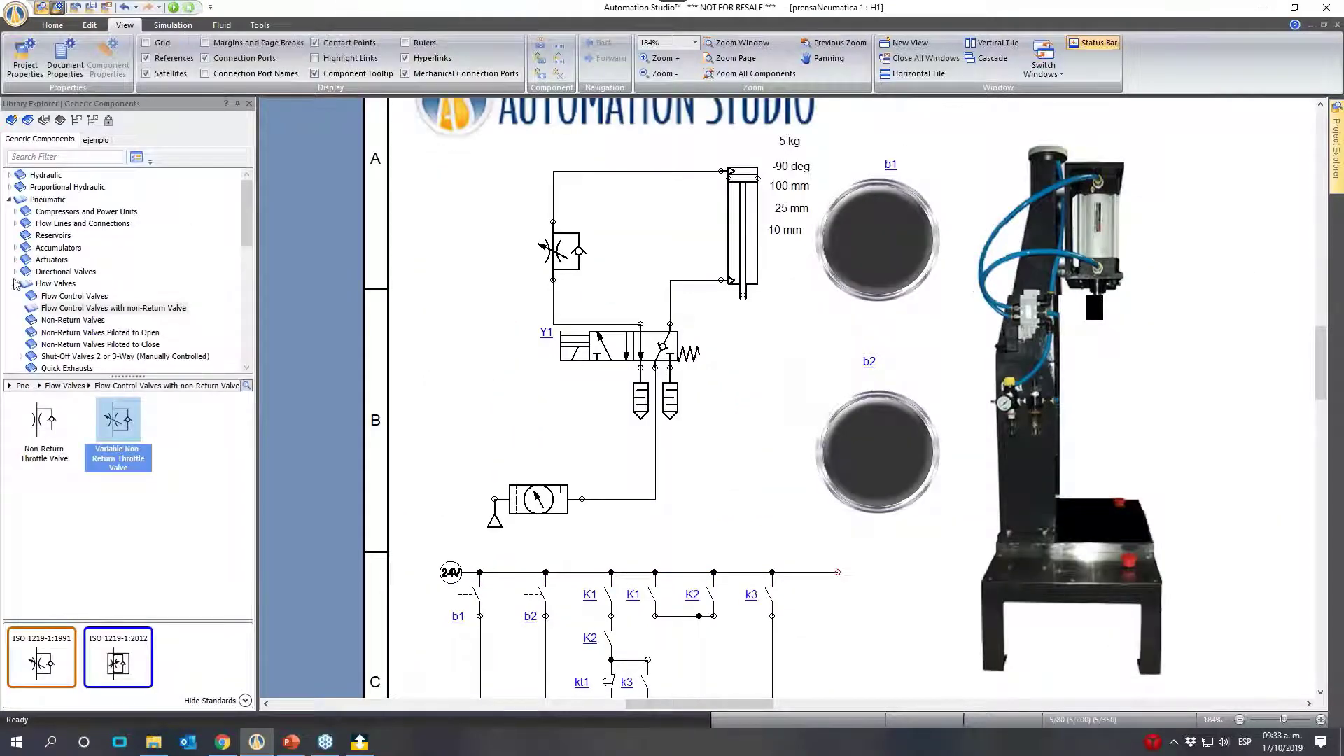
- Insert a pneumatic Flowmeter in the line between the throttle valve and the cylinder's upper port
left_click(16, 283)
scroll(19, 315, "down", 2)
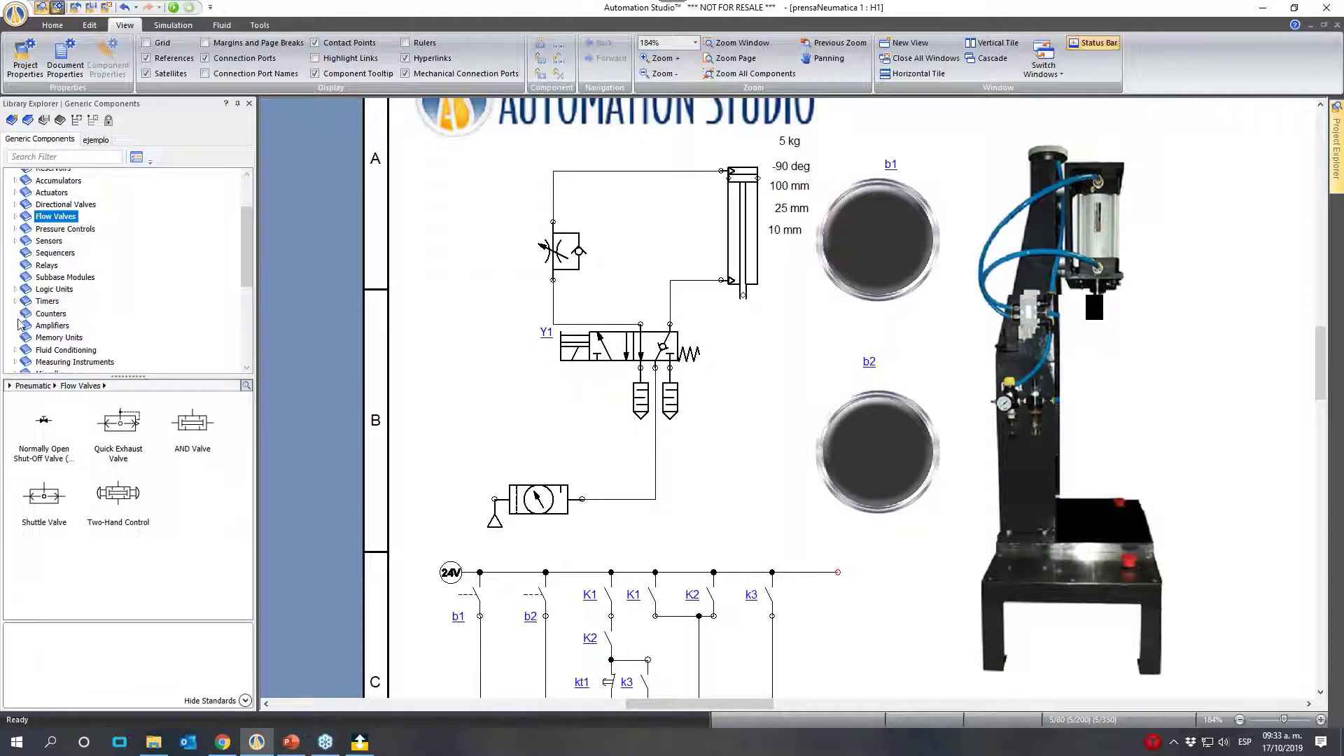
scroll(19, 323, "down", 2)
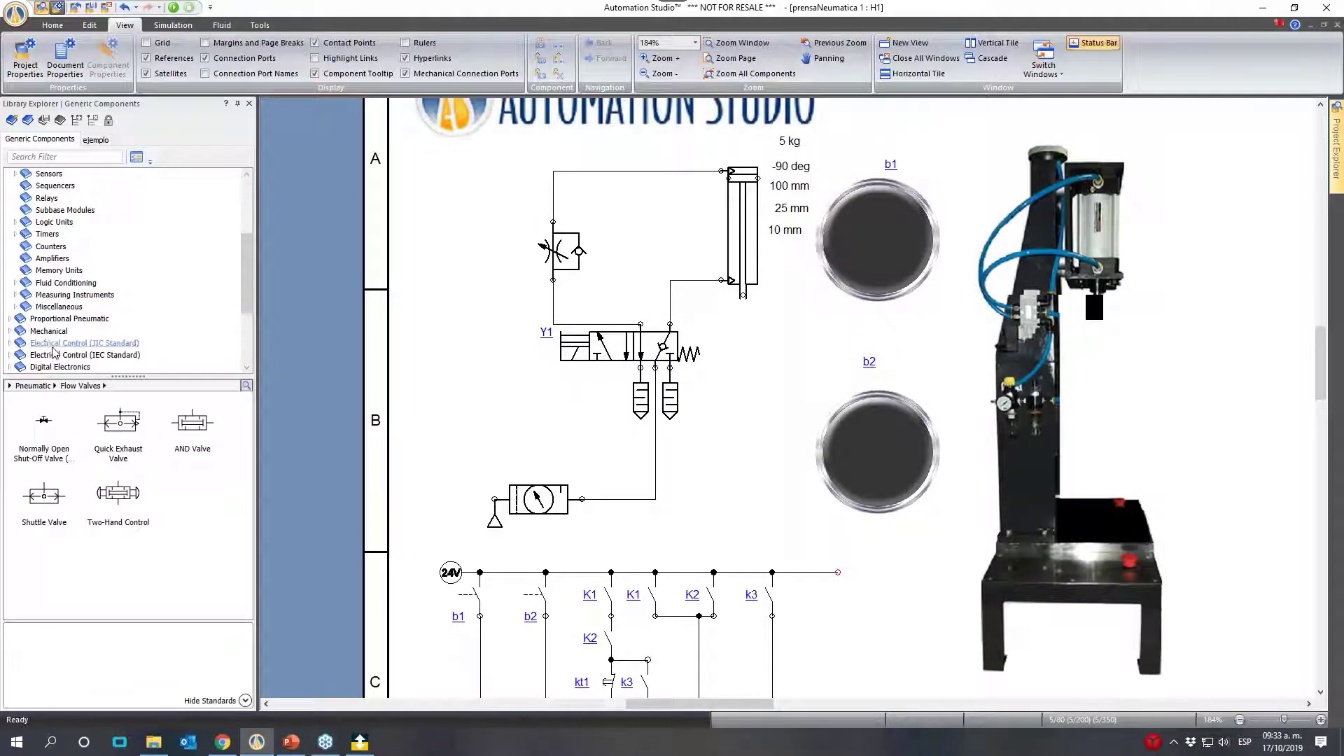
left_click(15, 295)
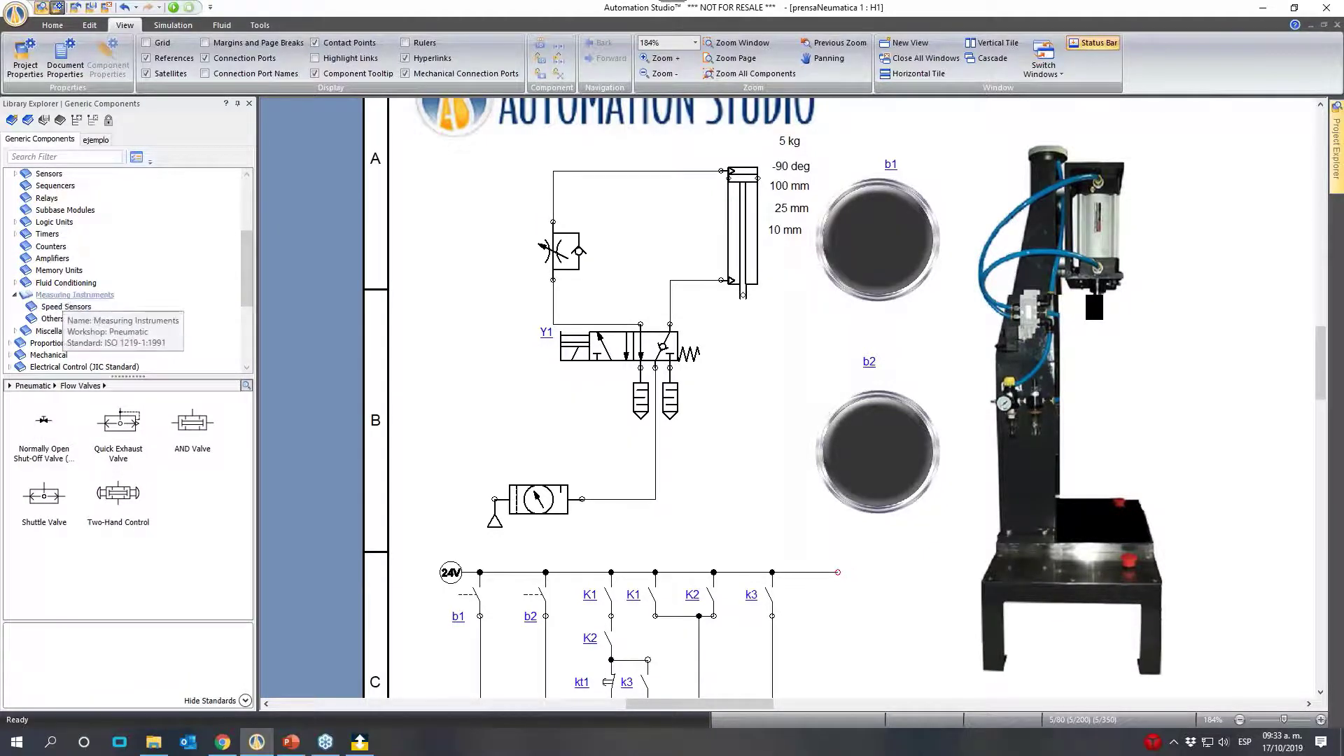
left_click(75, 294)
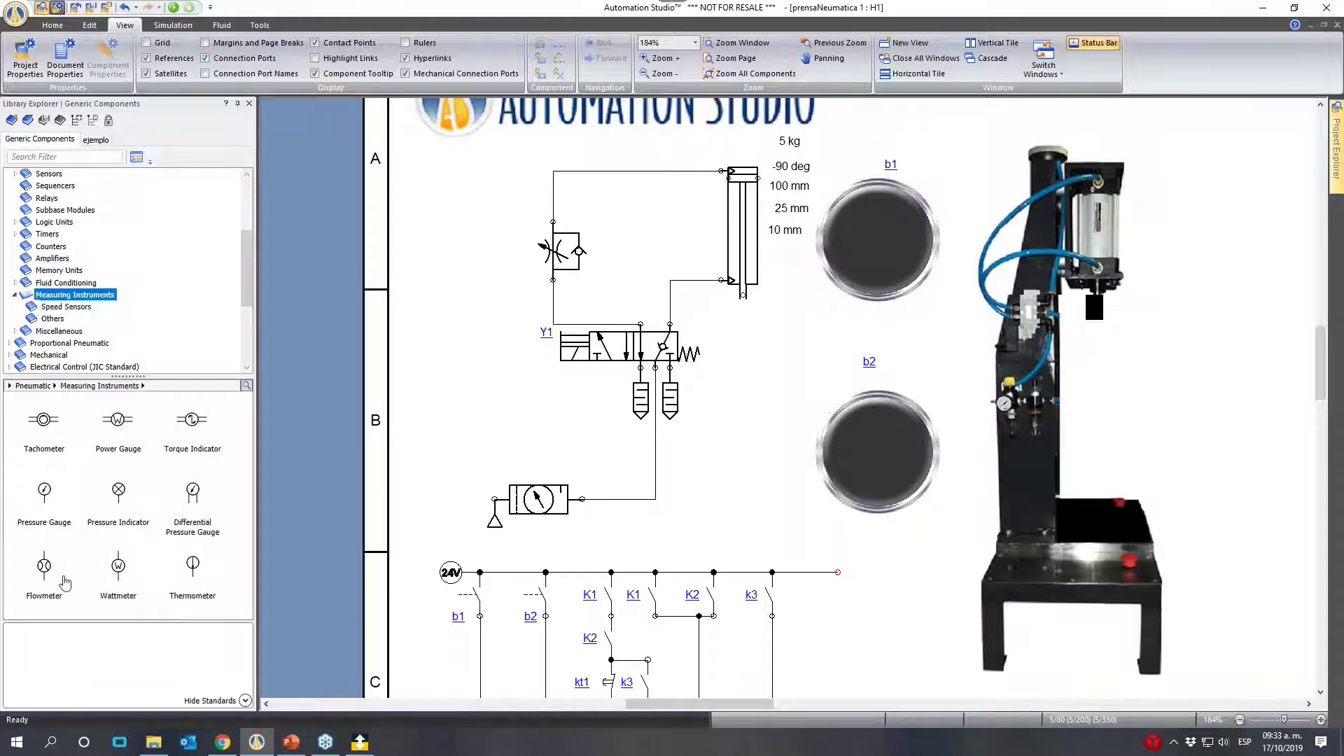
left_click_drag(44, 566, 558, 177)
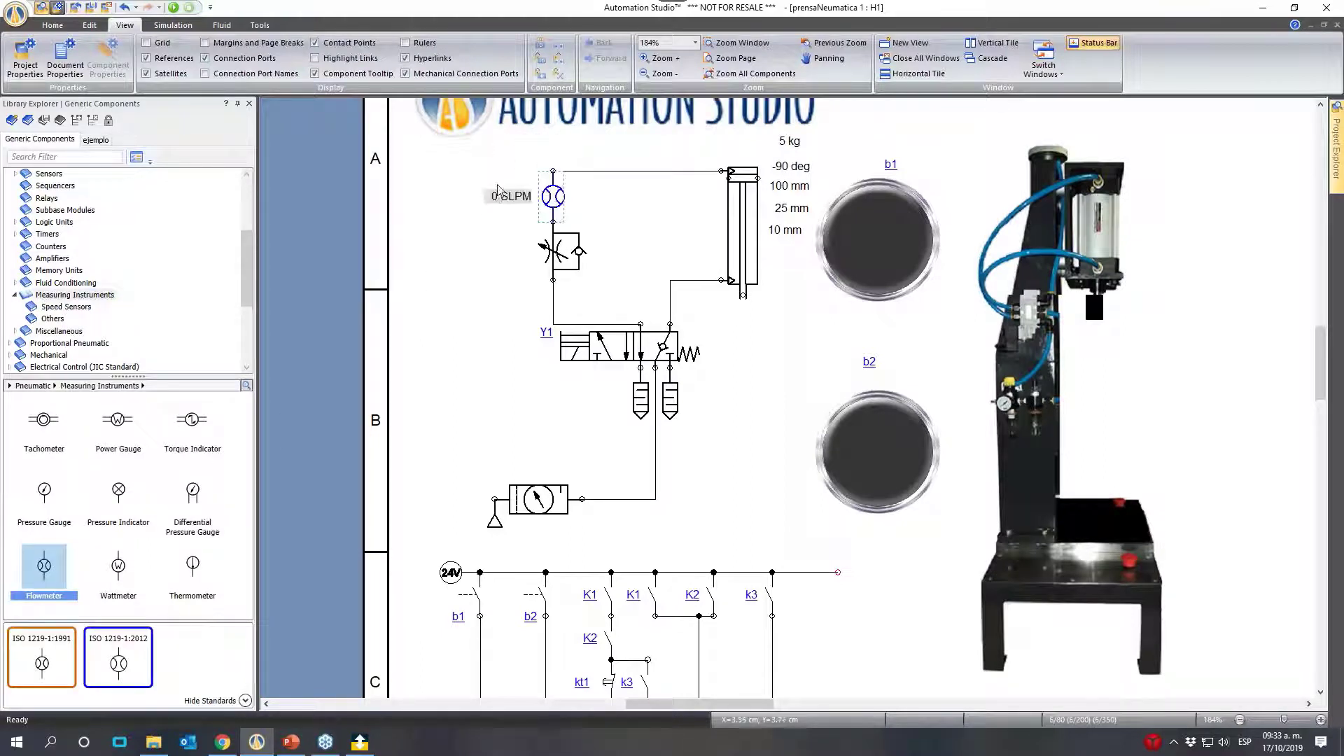
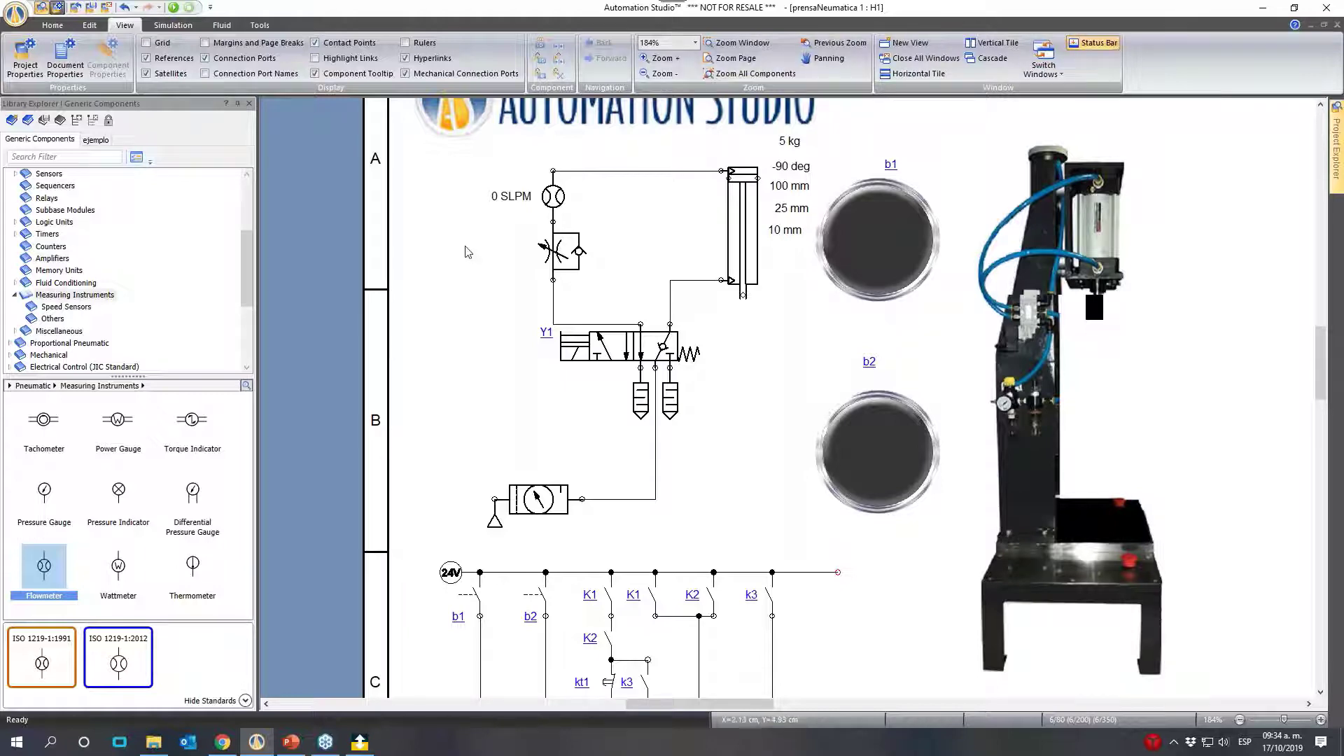
- Simulate the circuit and shift valve Y1 back and forth to observe the cylinder's extension flow on the flowmeter
left_click(173, 7)
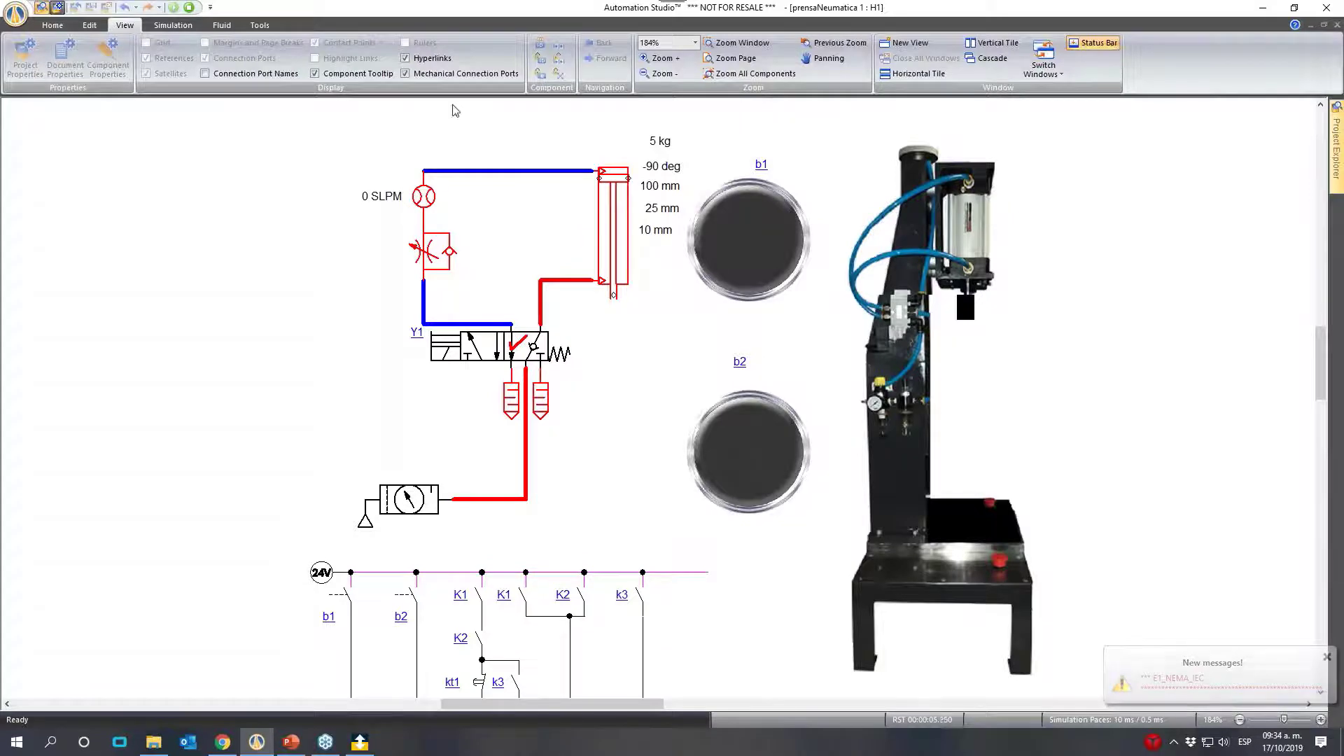
left_click(495, 353)
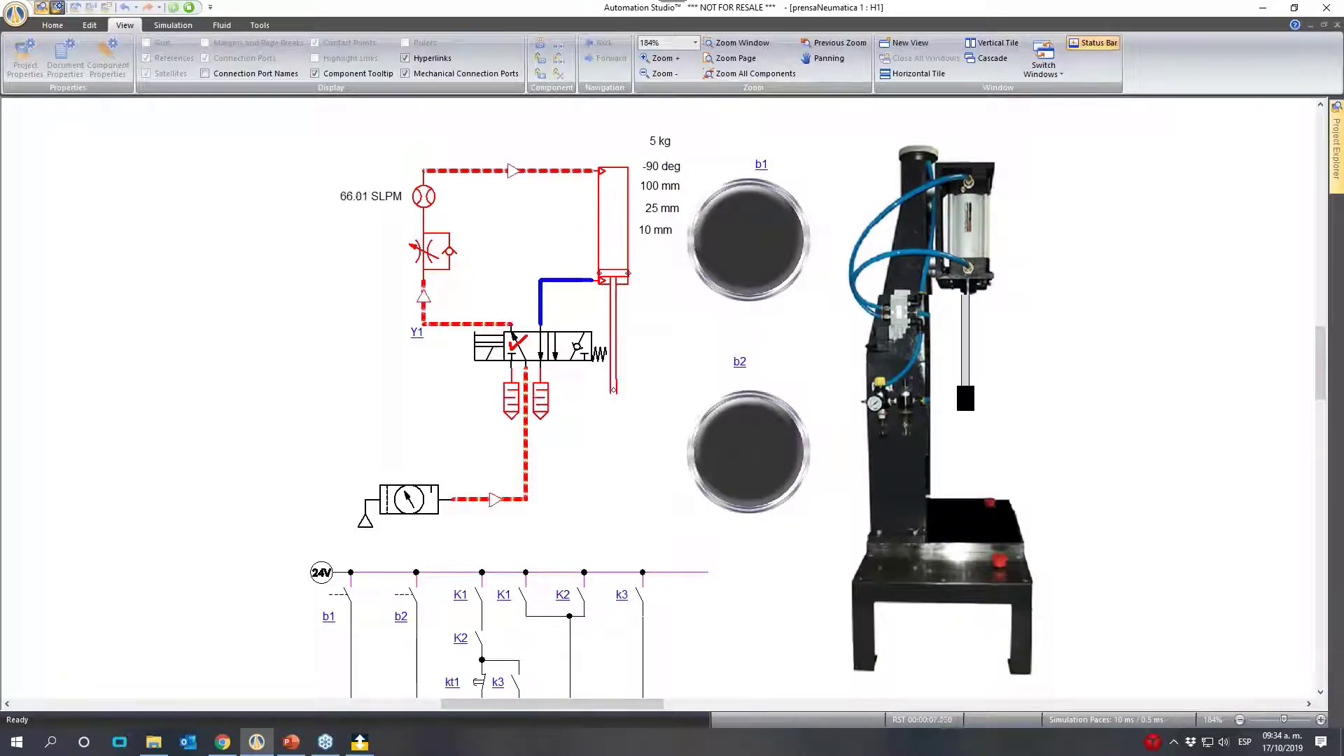
left_click(407, 499)
left_click(382, 430)
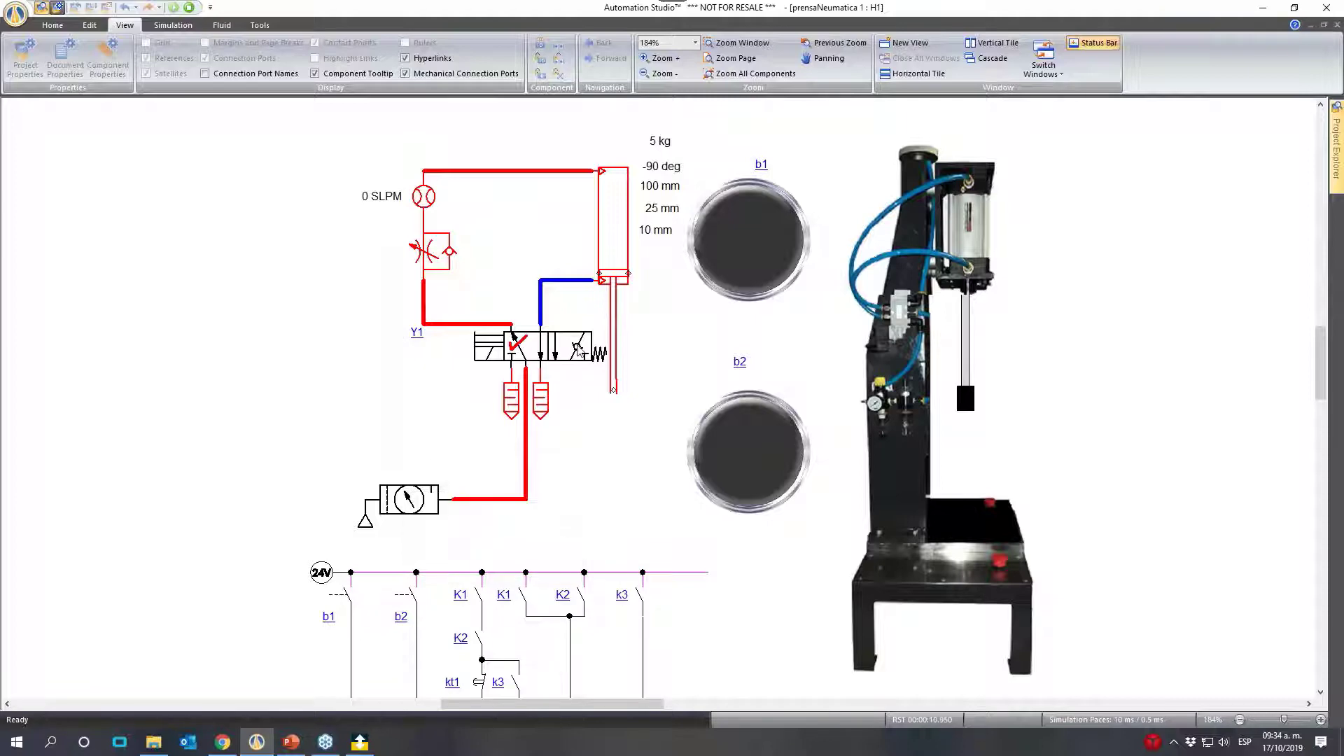
left_click(577, 344)
left_click(479, 356)
- Set the throttle valve's internal diameter to 0.54 mm and cycle the cylinder with valve Y1 to check the flow
left_click(422, 253)
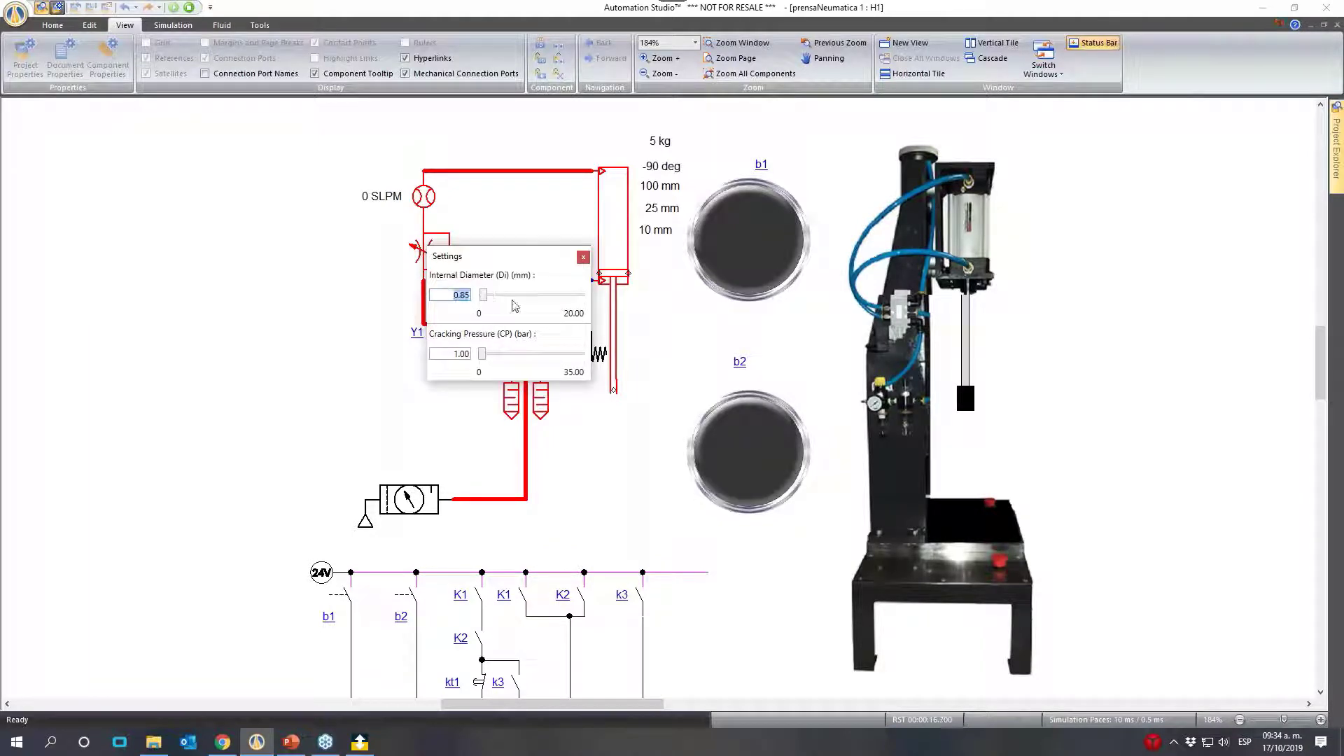
key("BackSpace")
left_click(214, 250)
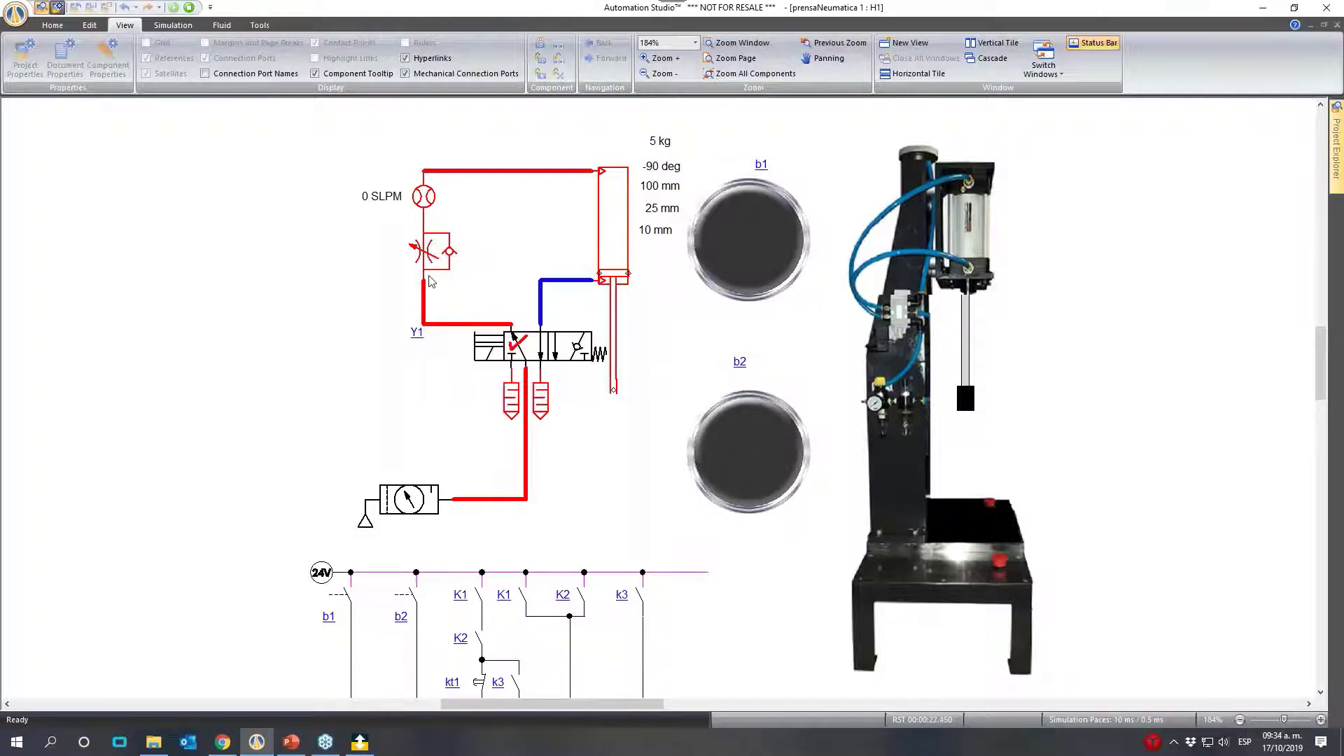
left_click(485, 347)
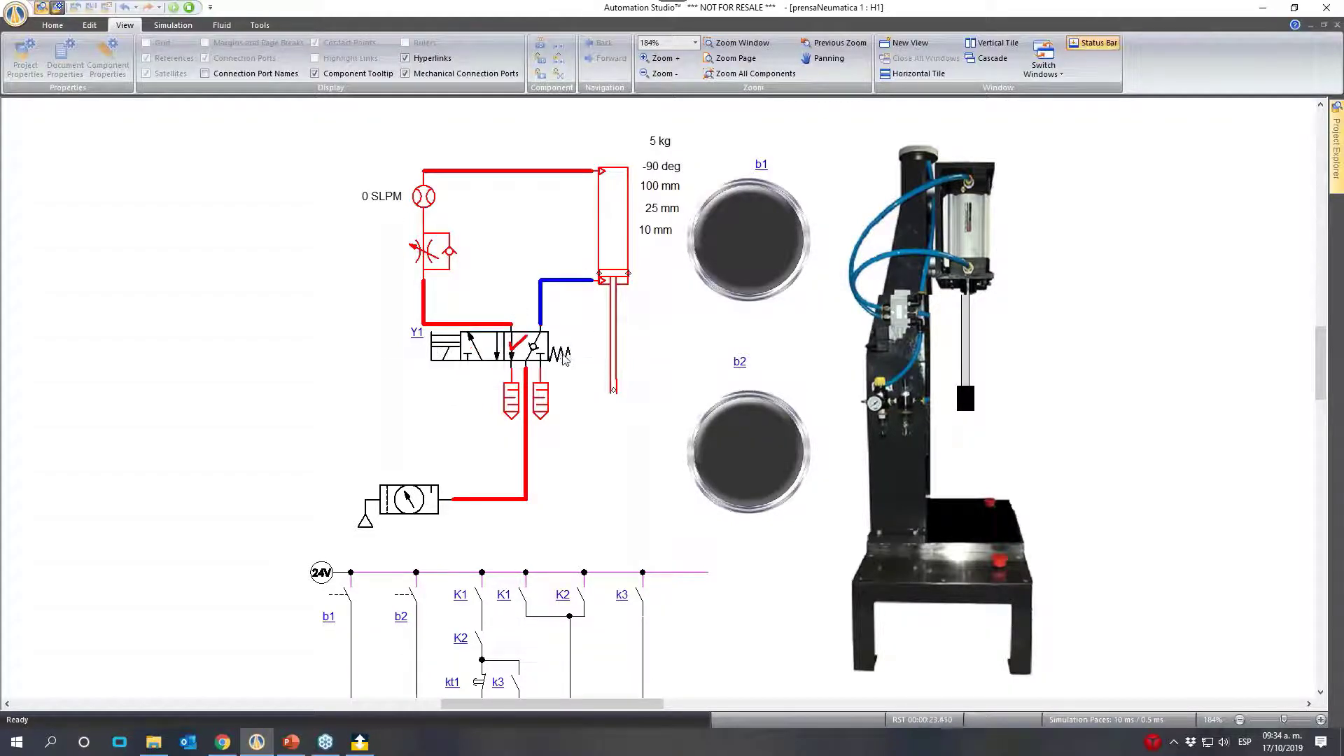
left_click(490, 350)
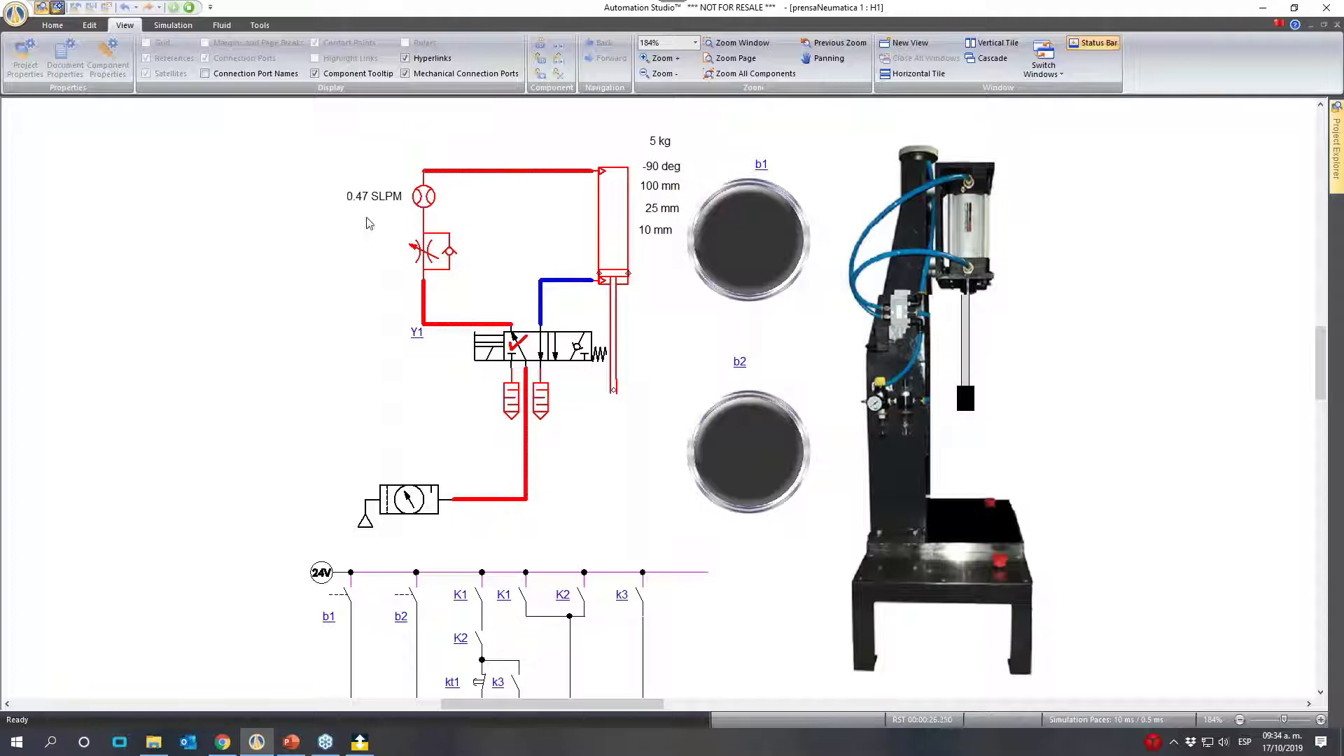
- Set the throttle valve's internal diameter to 0.46 mm and repeatedly shift valve Y1 to check the flow while the cylinder extends
left_click(429, 254)
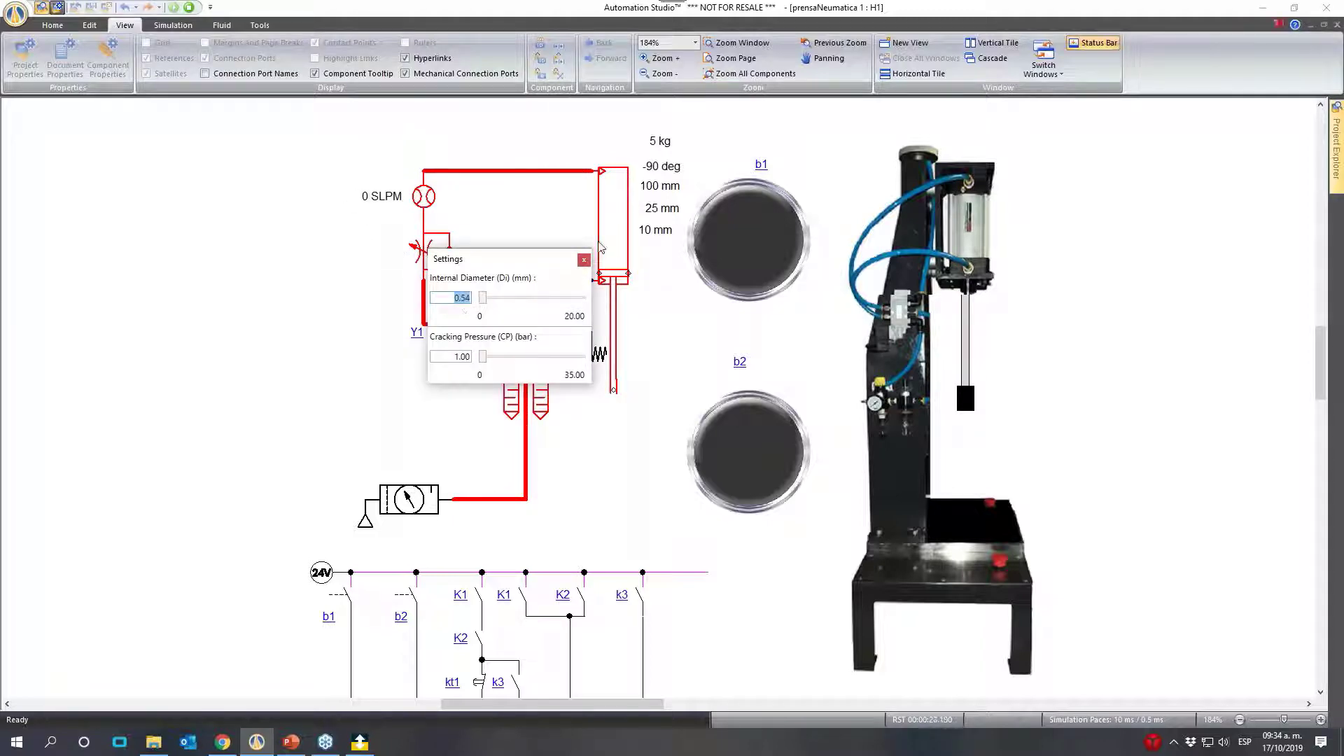
key("BackSpace")
left_click(264, 319)
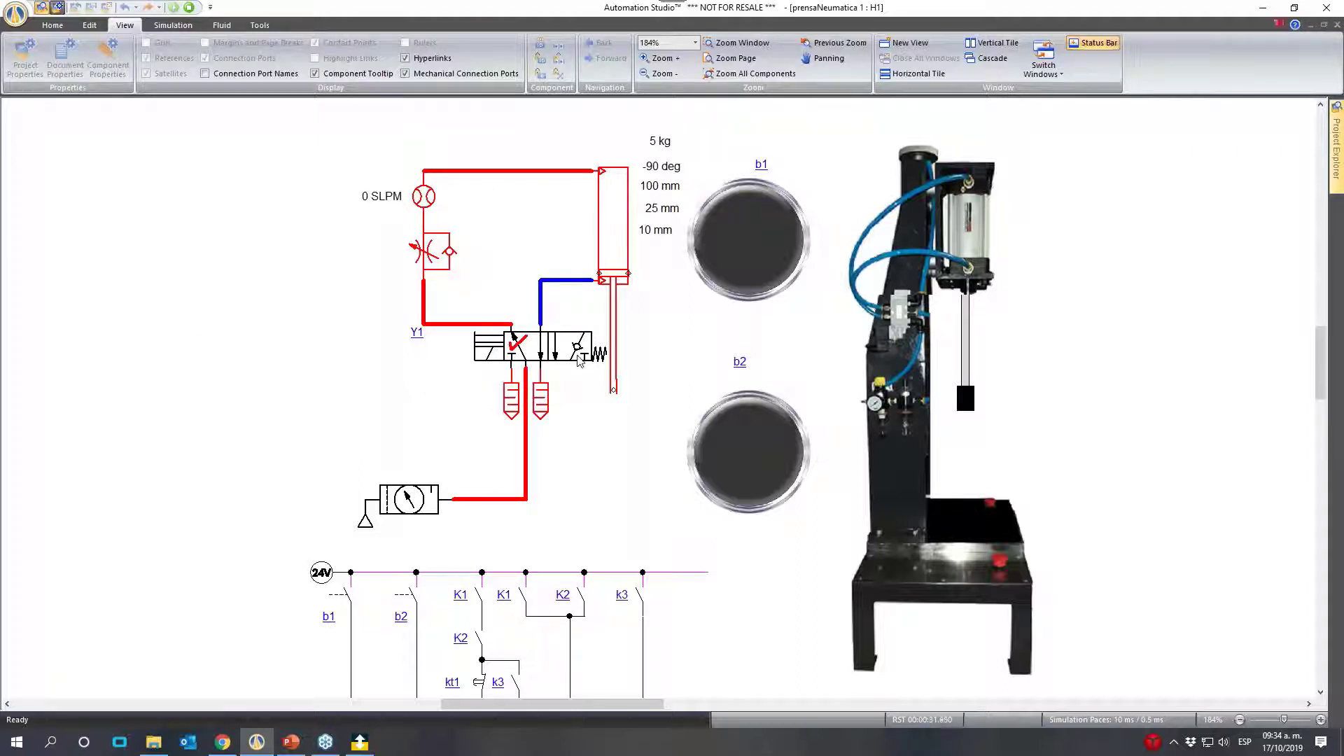
left_click(574, 357)
left_click(486, 361)
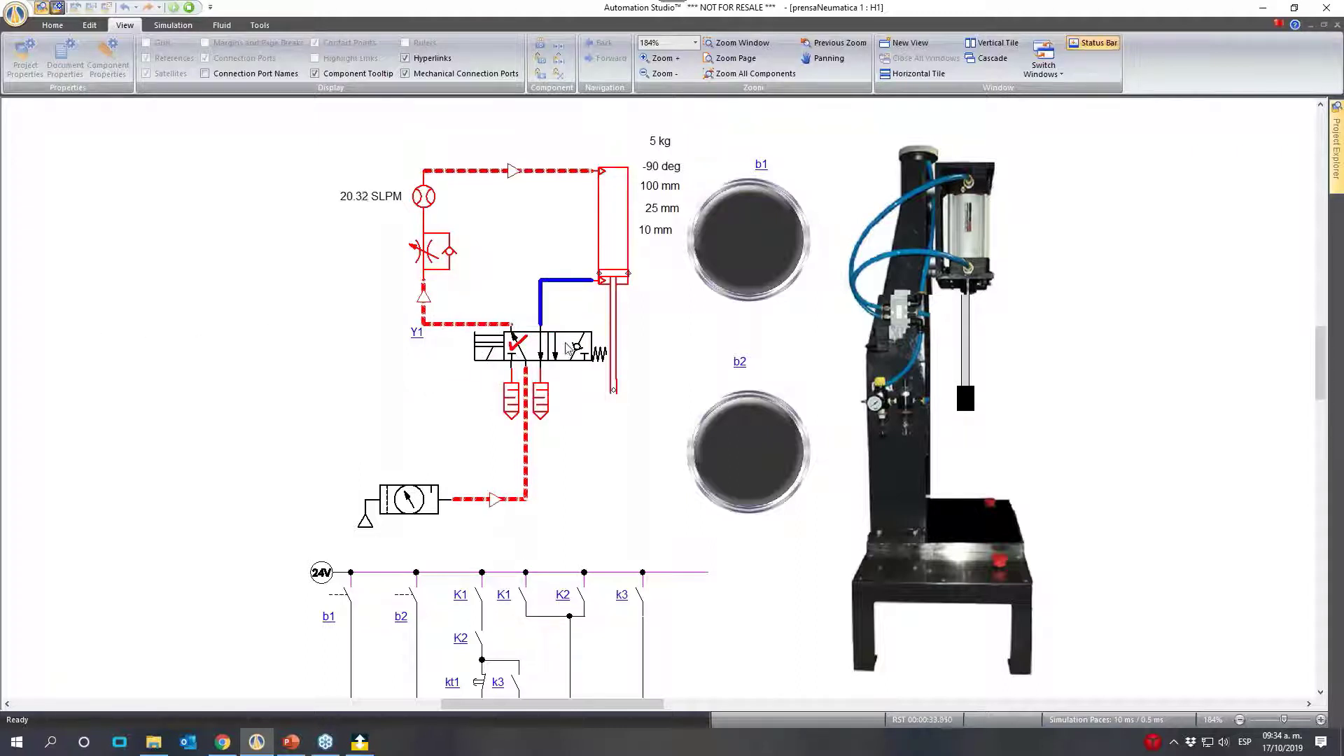
left_click(568, 355)
left_click(476, 355)
left_click(566, 355)
left_click(468, 355)
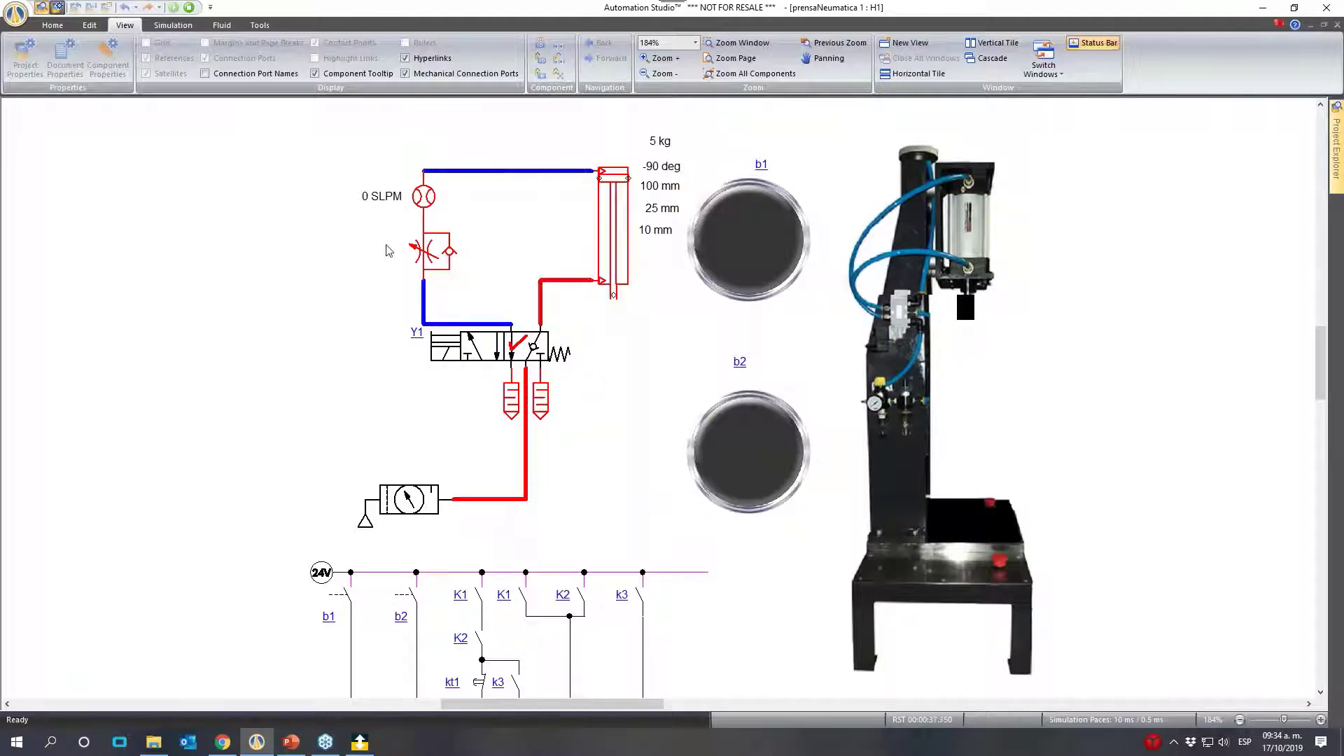
- Set the throttle valve's internal diameter to 0.43 mm and extend and retract the cylinder with valve Y1 to check the flow
left_click(435, 252)
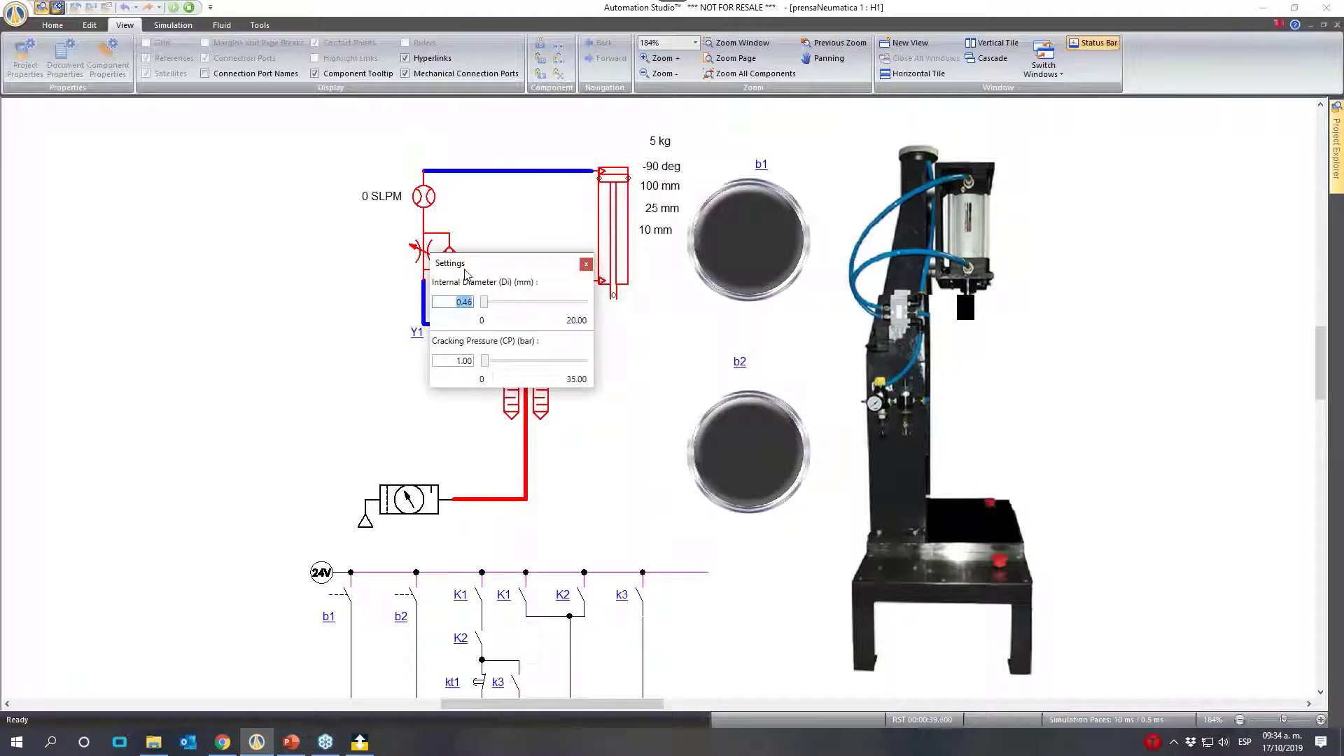
key("BackSpace")
type(".43")
key("Return")
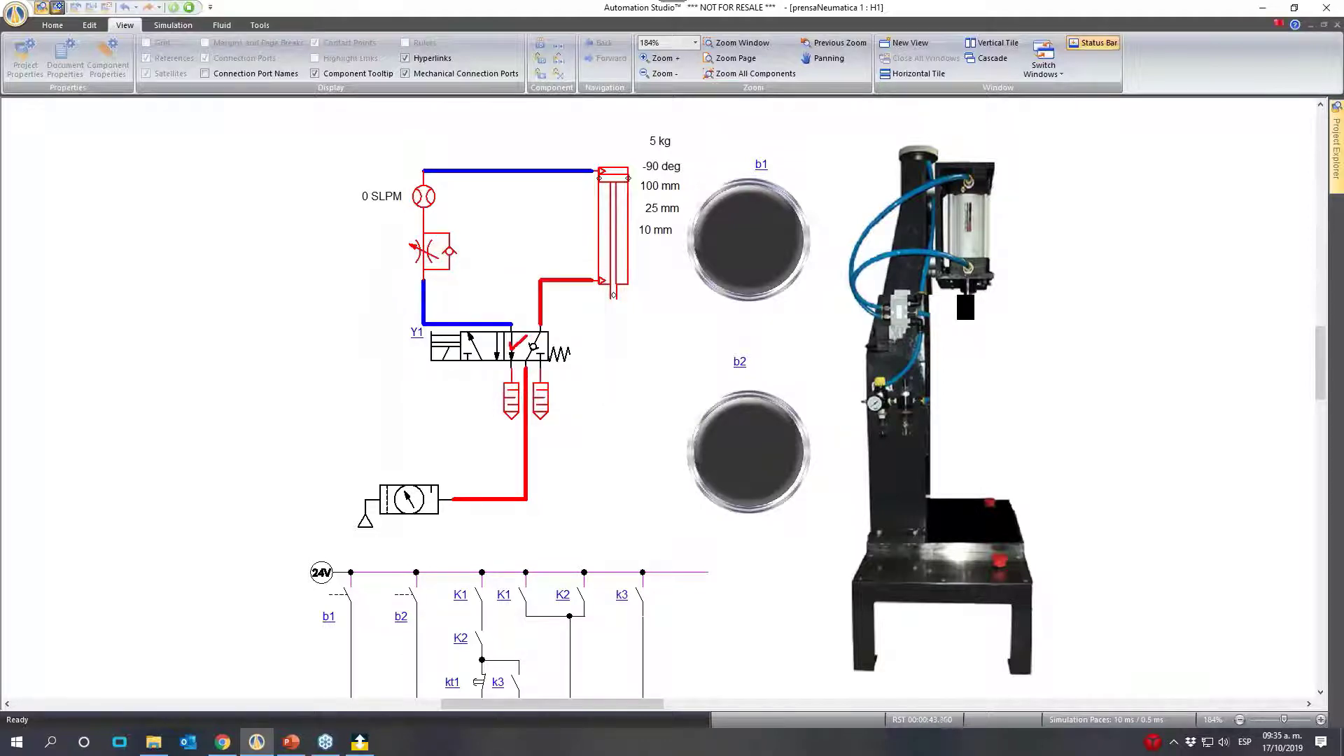
left_click(446, 343)
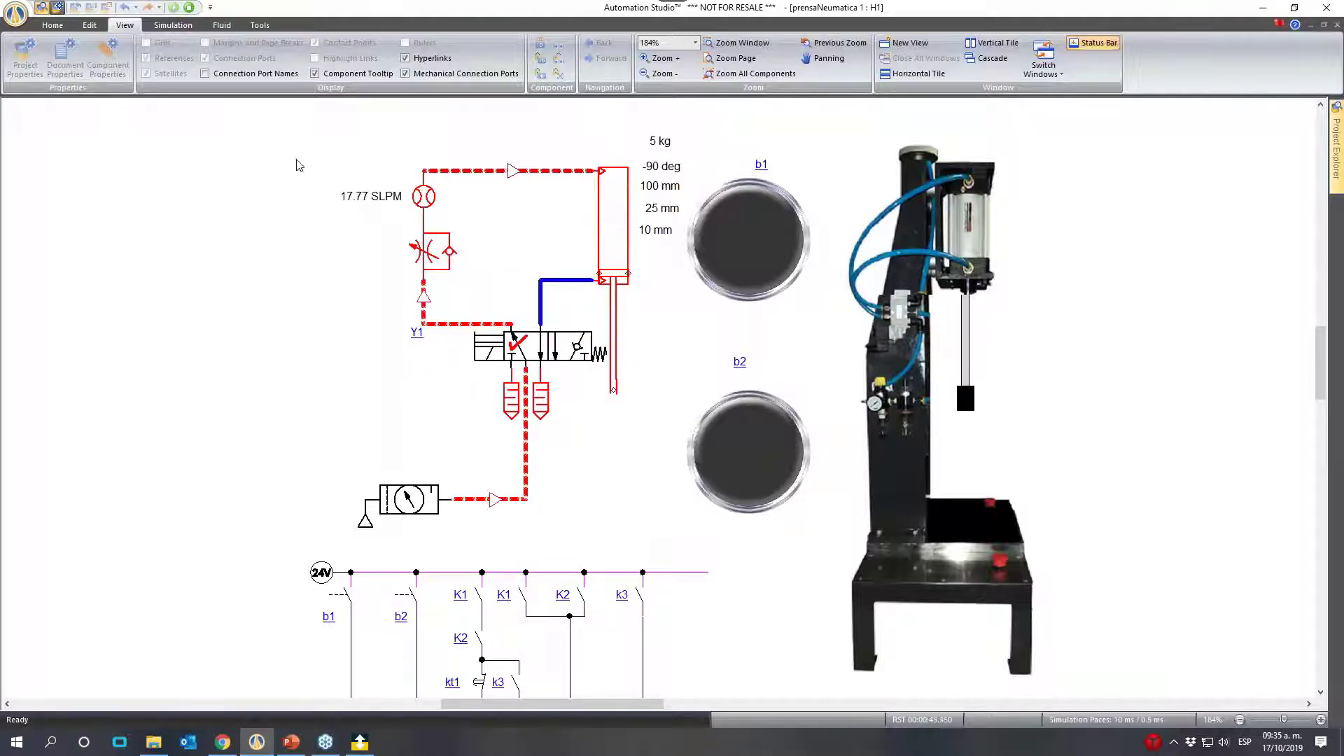
left_click(554, 347)
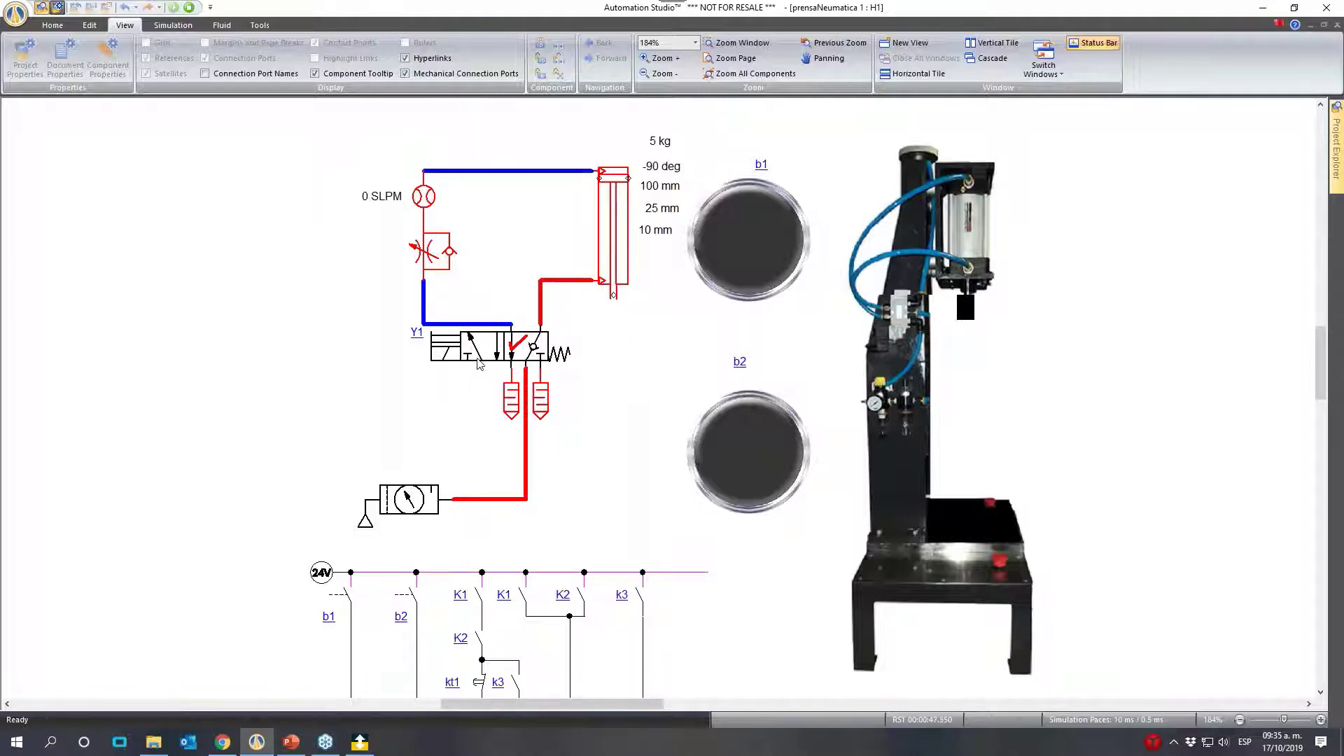
left_click(477, 354)
left_click(553, 346)
- Set the throttle valve's internal diameter to 0.41 mm
left_click(425, 247)
left_click(203, 309)
left_click(428, 251)
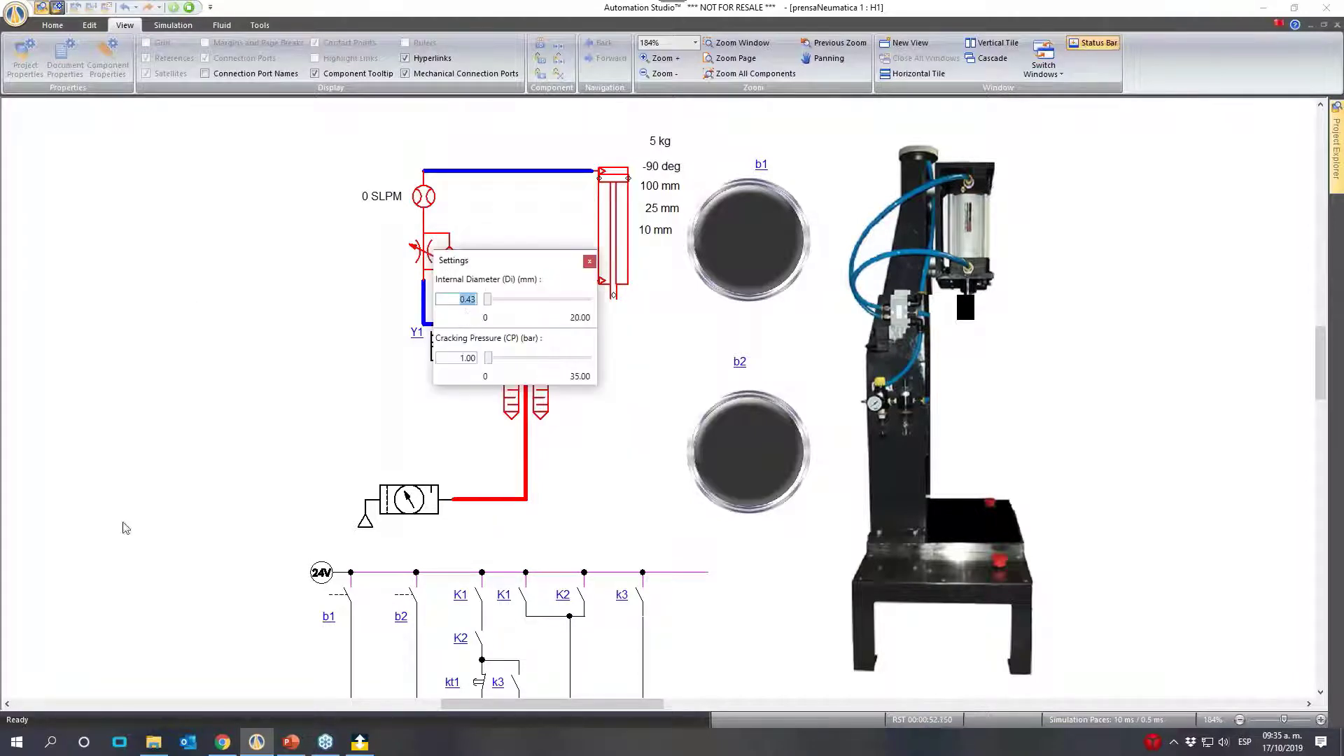
key("BackSpace")
type(".41")
key("Return")
- Cycle the cylinder with valve Y1 to check its extension speed and flow, and stop the simulation
left_click(485, 355)
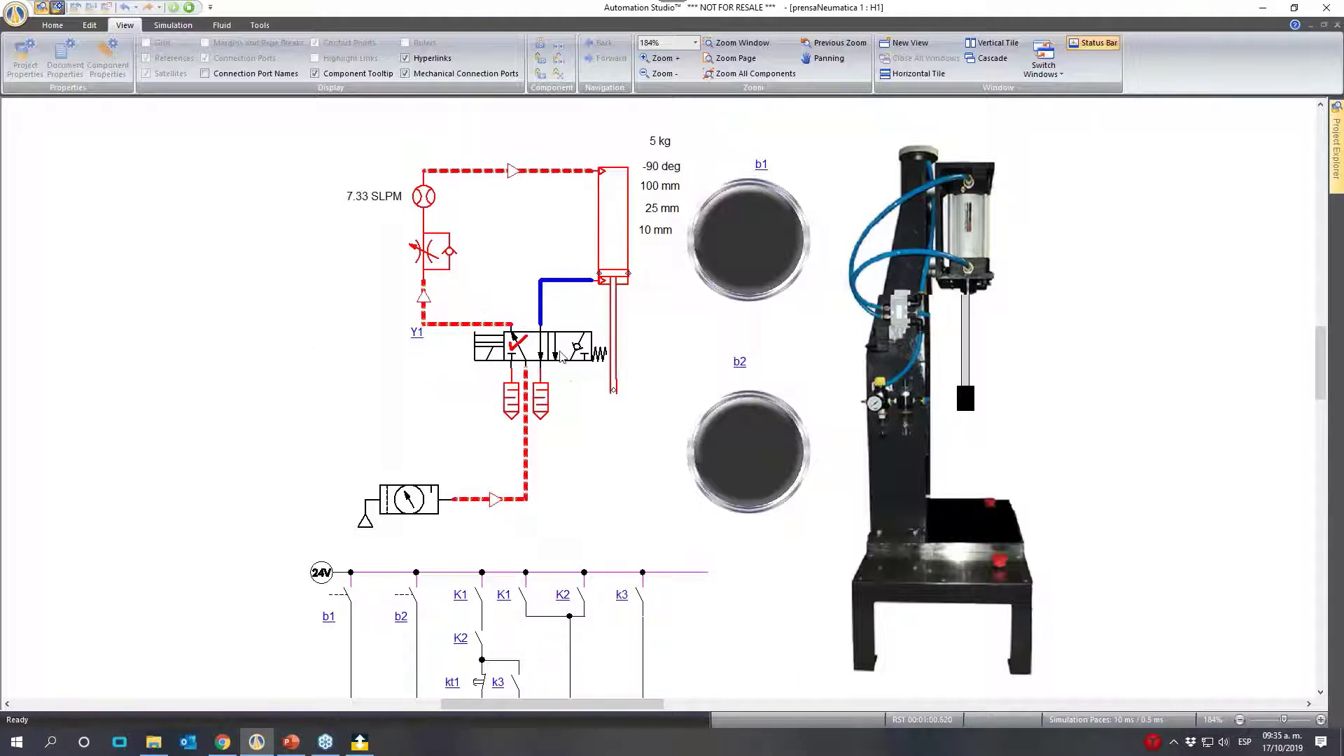
left_click(499, 358)
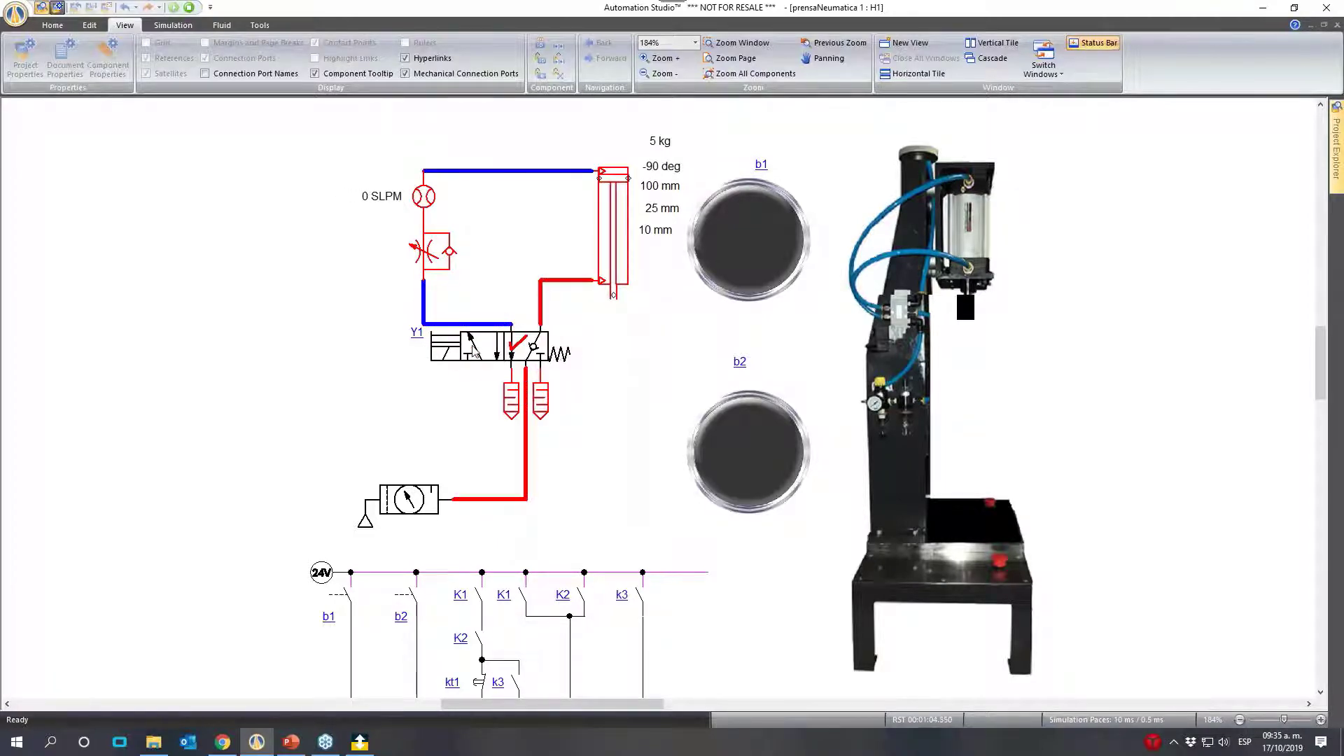
left_click(473, 350)
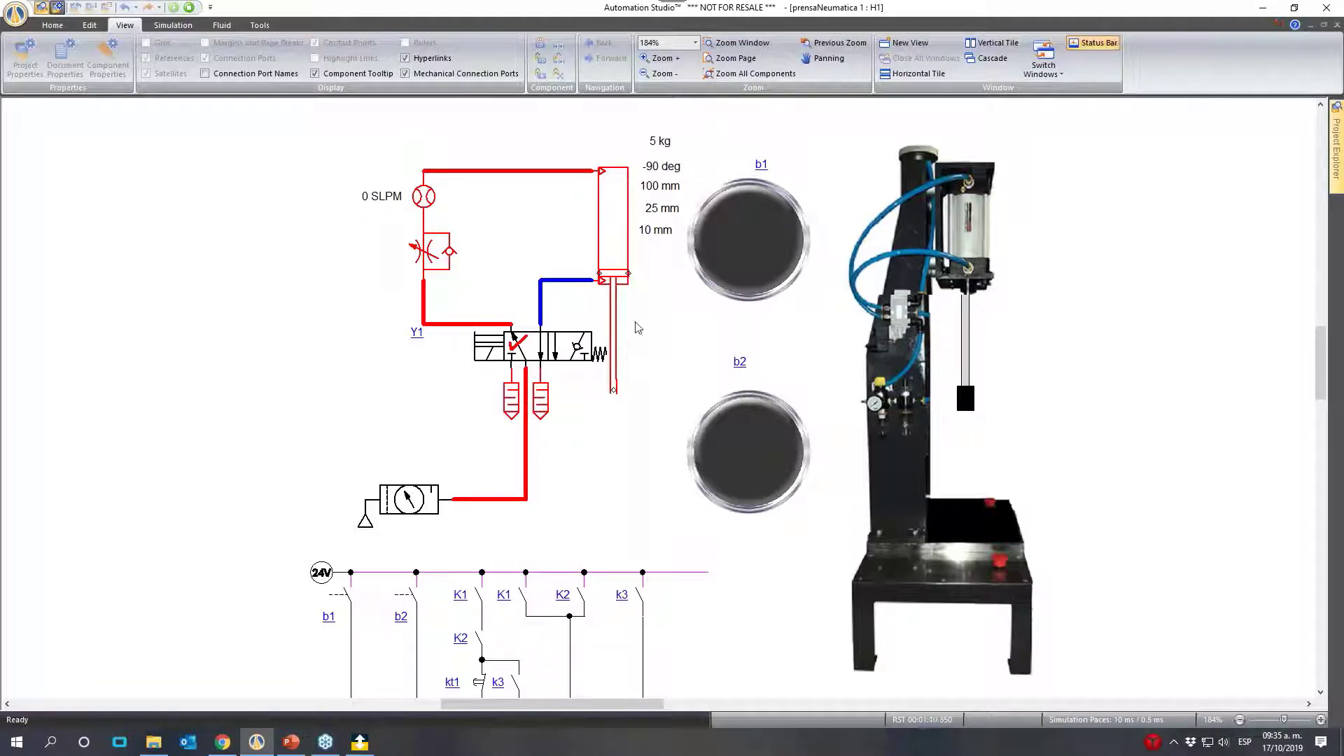
left_click(579, 352)
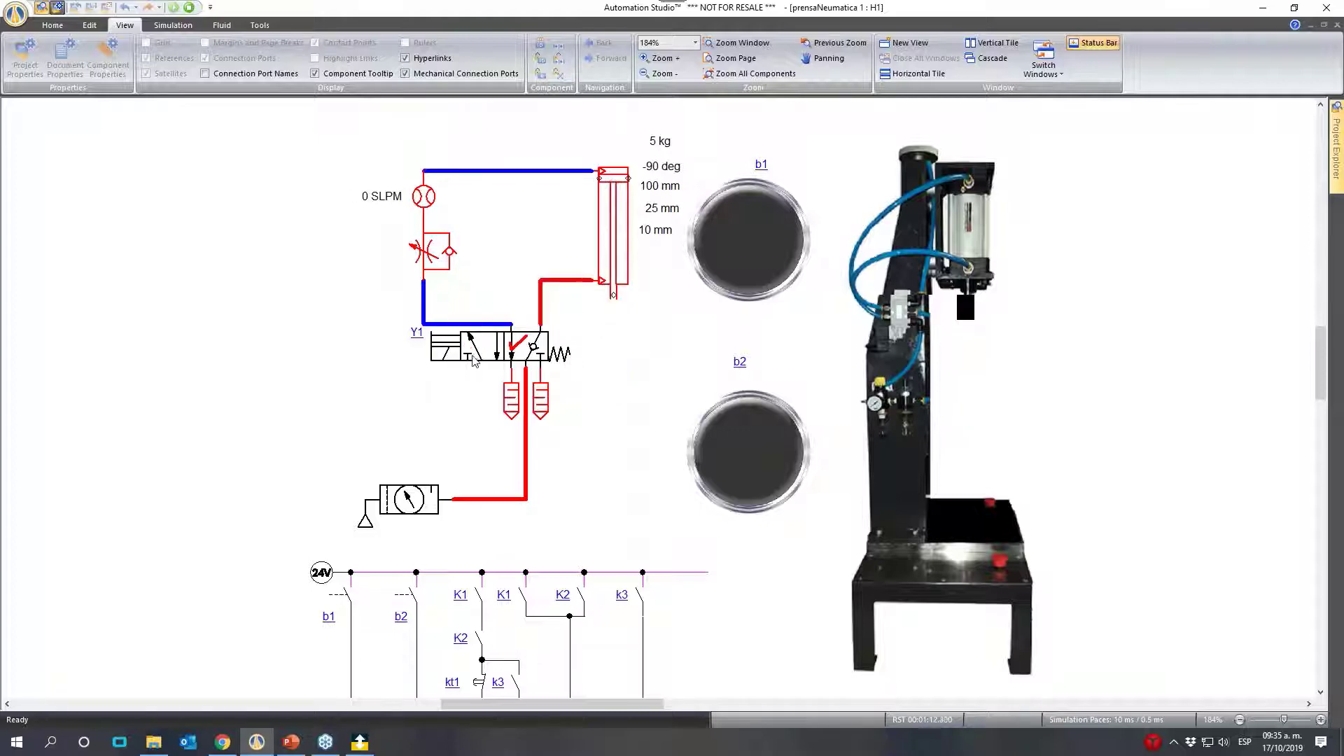
left_click(474, 358)
left_click(190, 8)
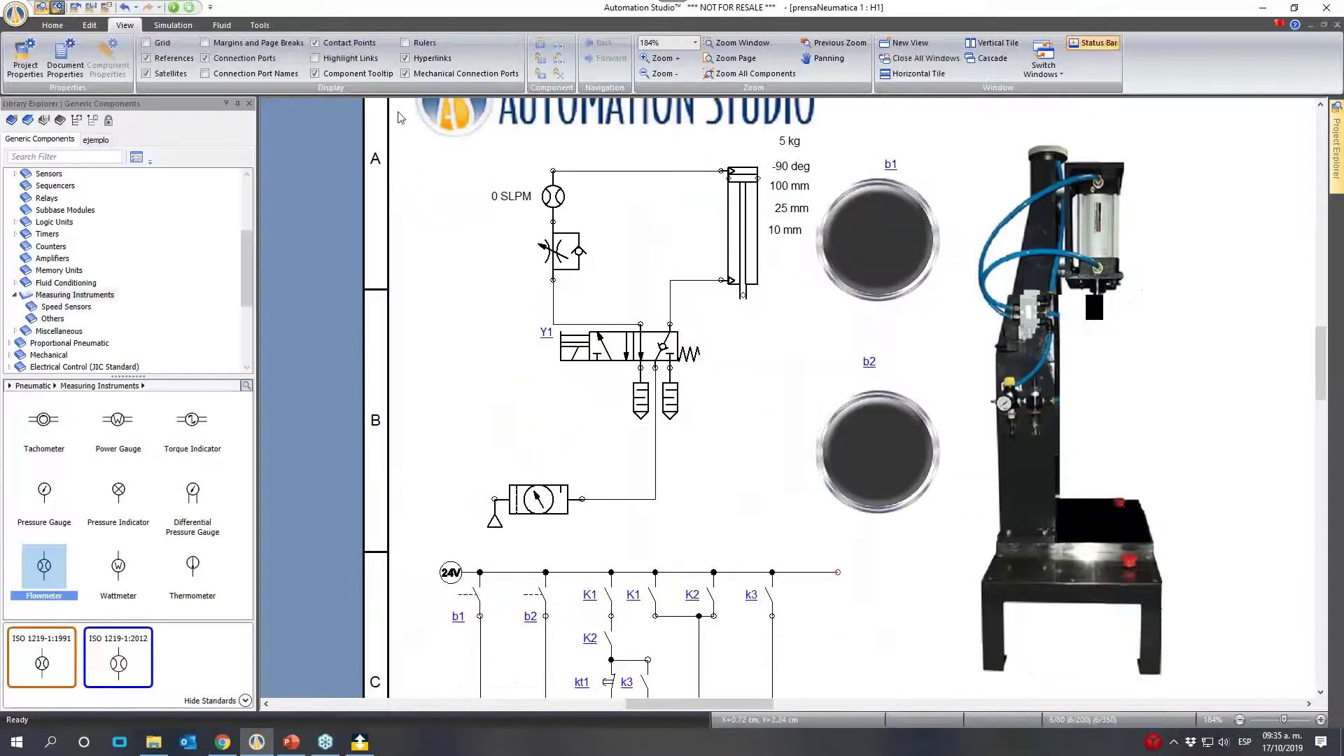
- Open a y(t) Plotter and add the cylinder's Piston Side Pressure as its plotted variable
left_click(261, 26)
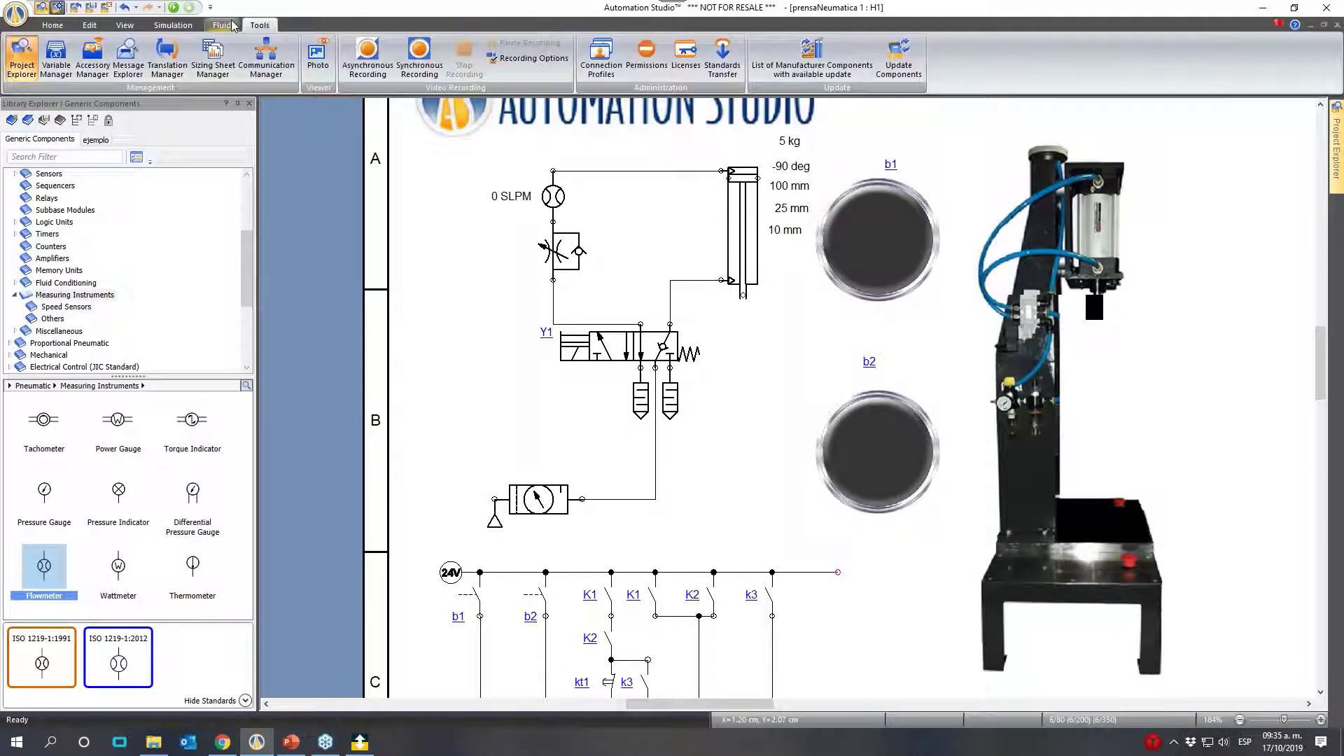
left_click(172, 25)
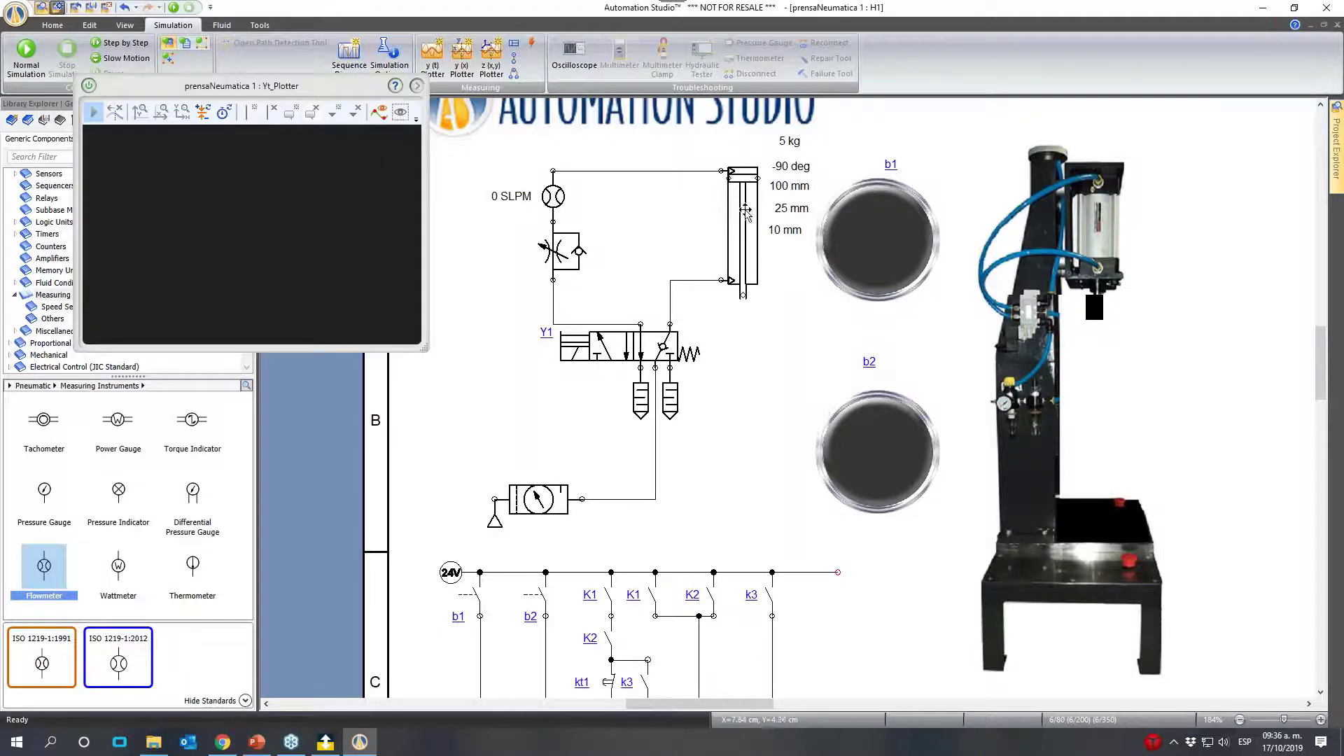
left_click_drag(745, 210, 244, 221)
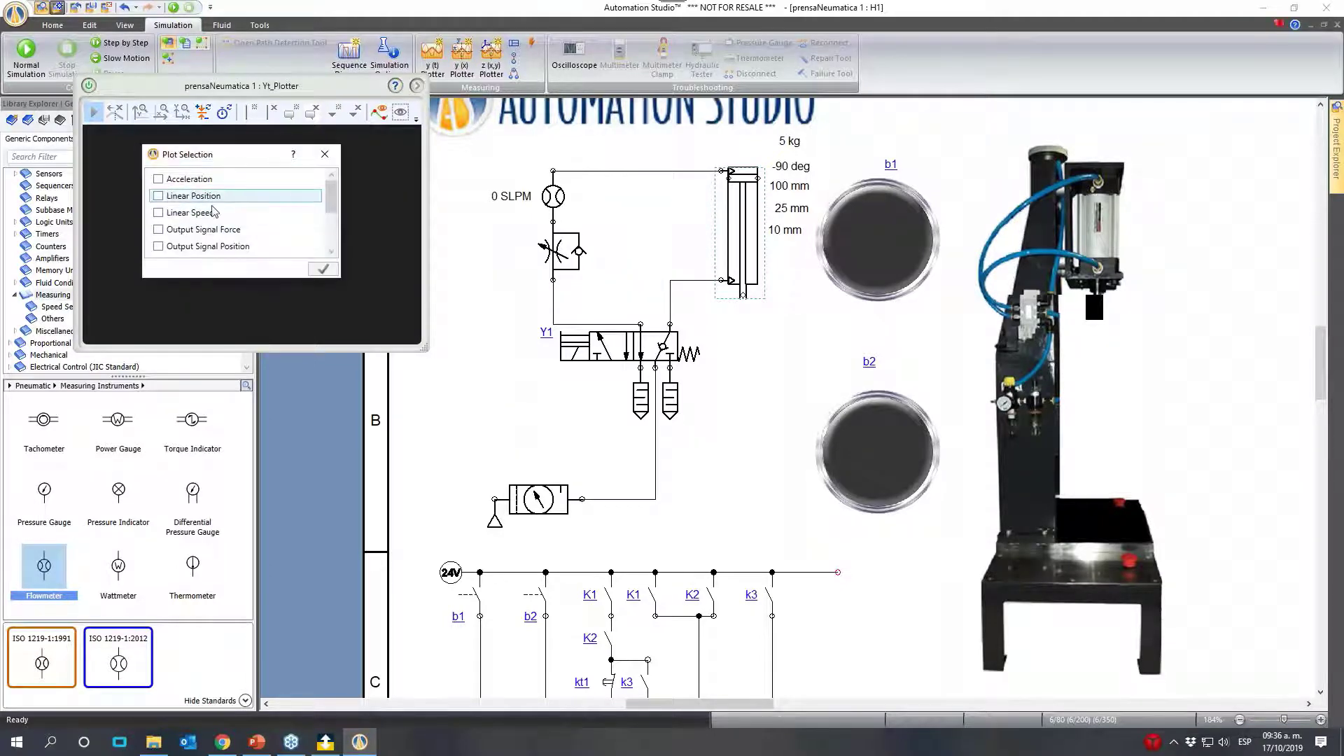
scroll(331, 219, "down", 1)
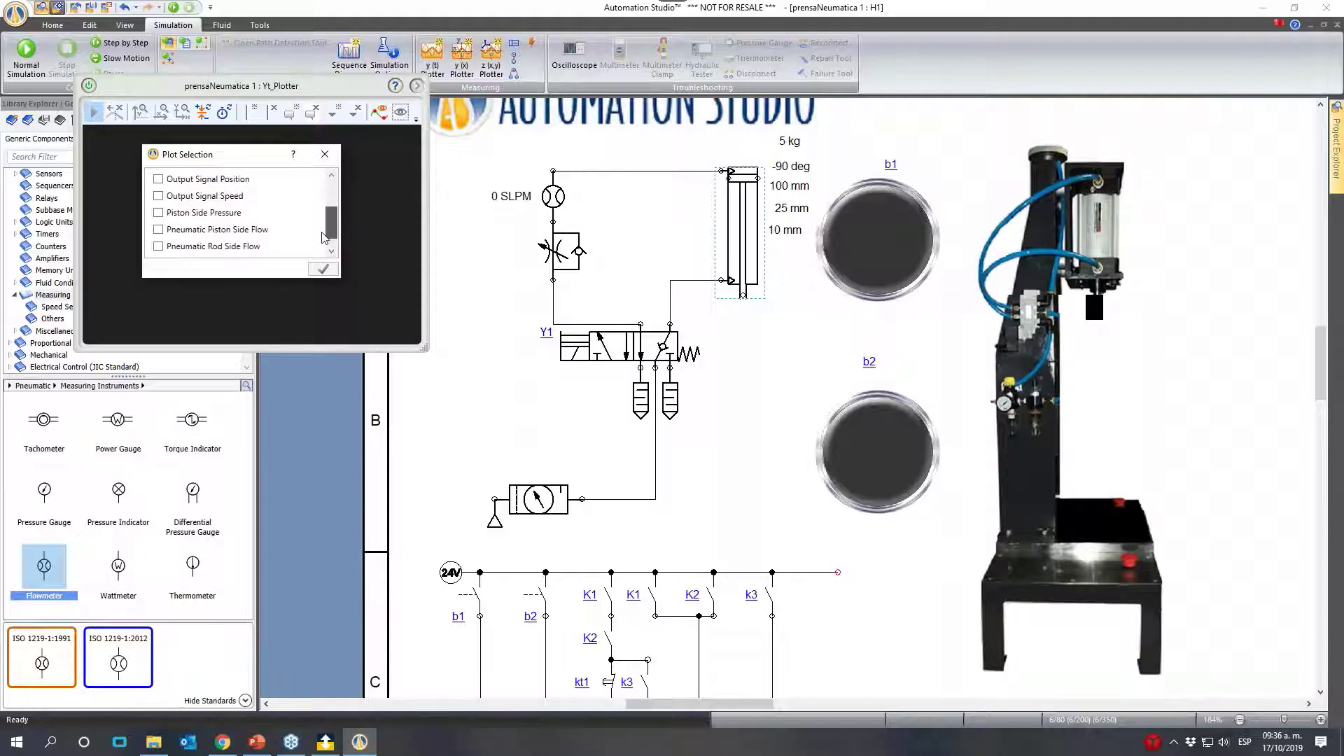
left_click(159, 214)
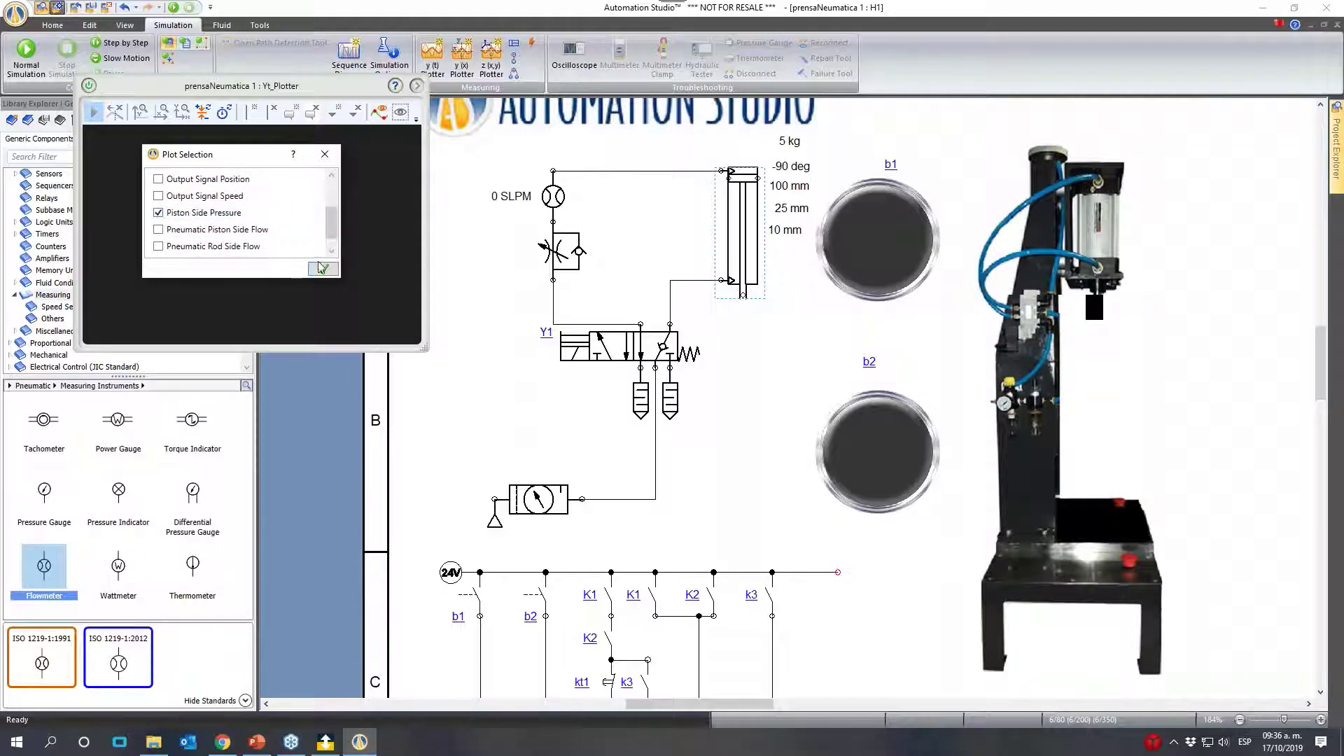
left_click(323, 269)
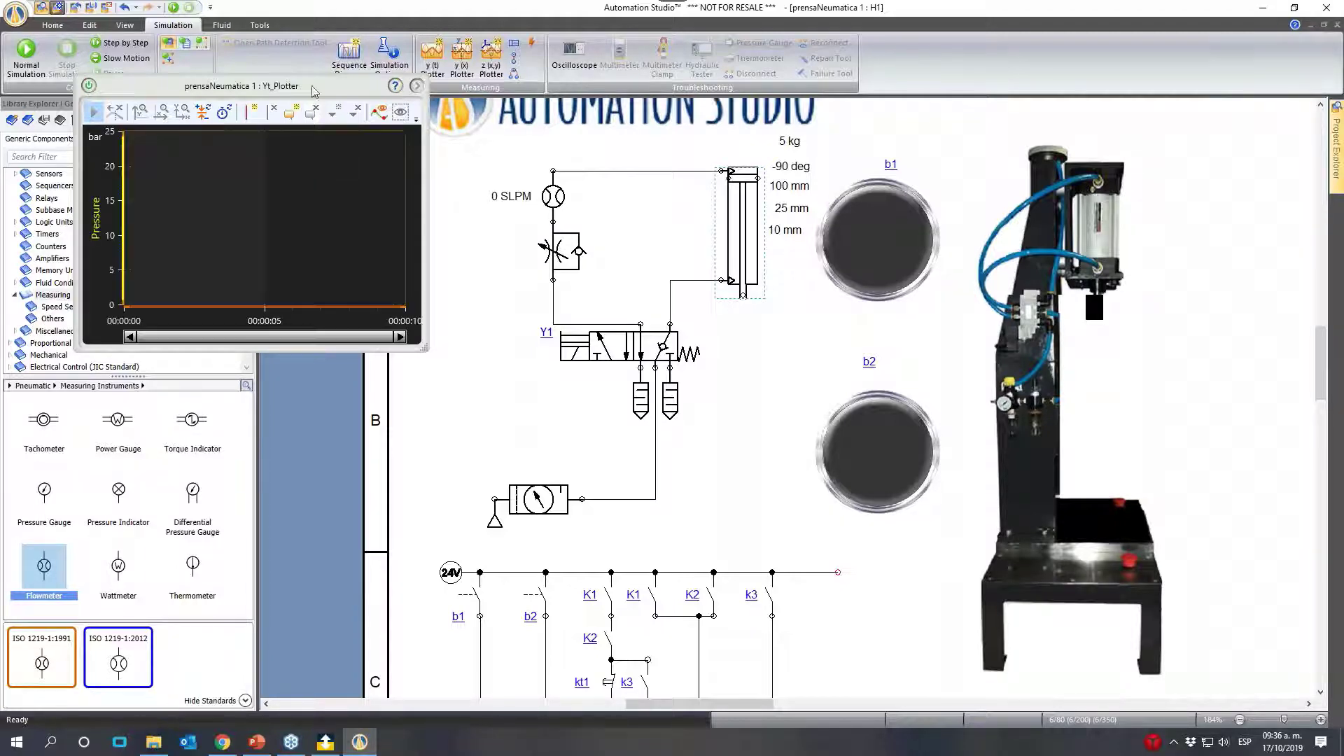
- Simulate the circuit with the plotter enlarged and clear of valve Y1, and shift Y1 to record the piston-side pressure
left_click_drag(317, 86, 515, 158)
left_click(181, 5)
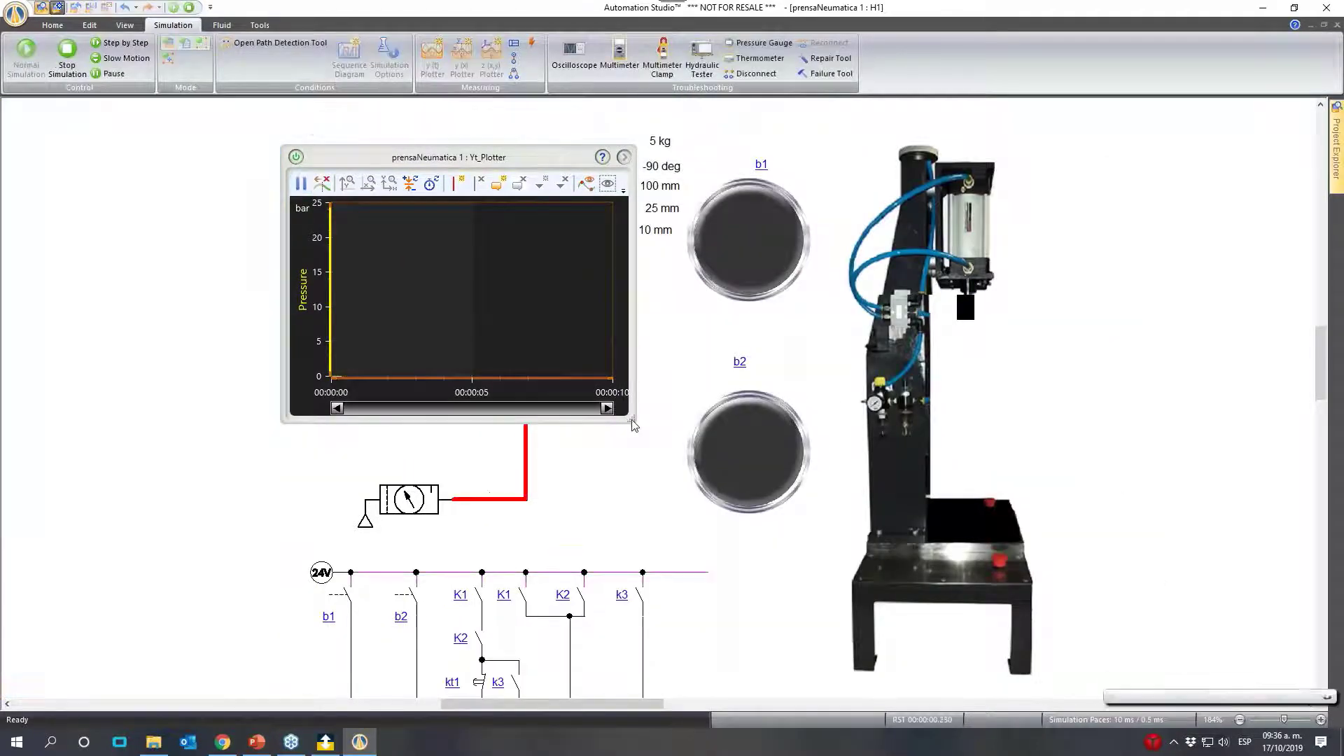
left_click_drag(630, 424, 1039, 612)
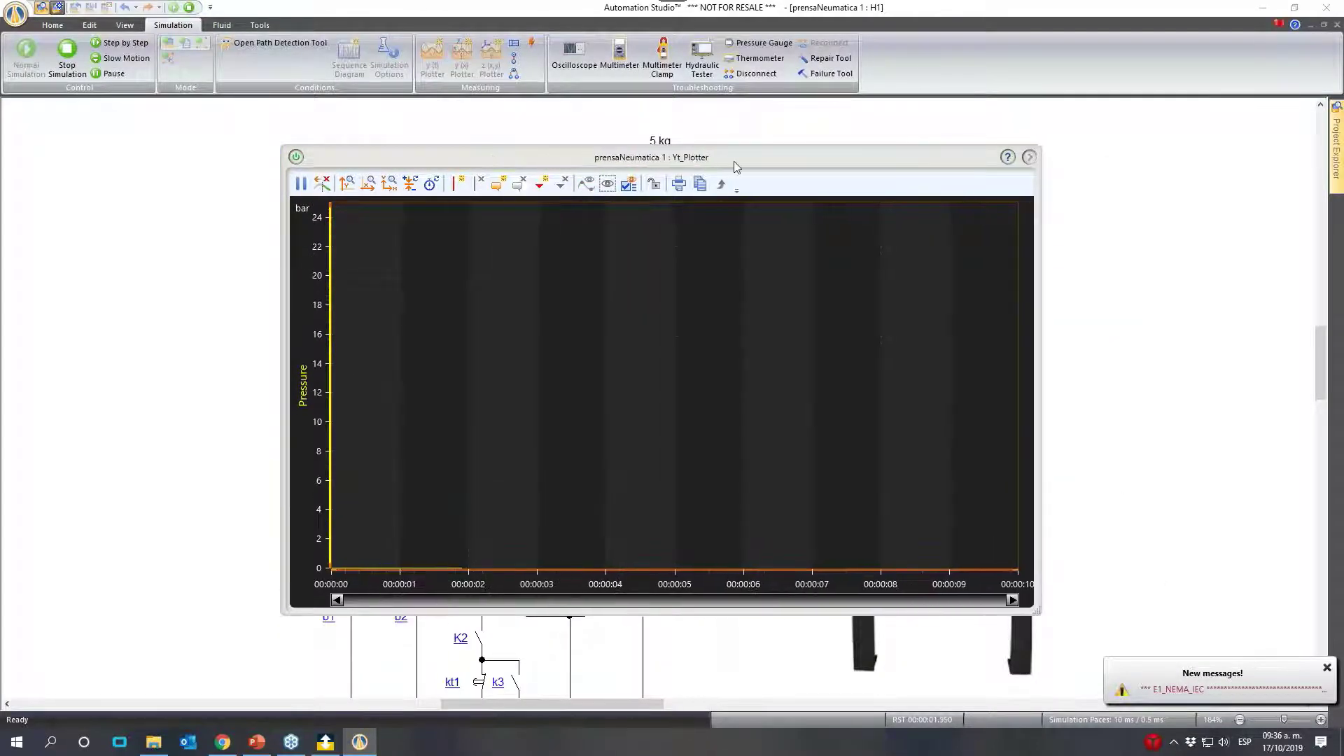
left_click_drag(734, 161, 786, 138)
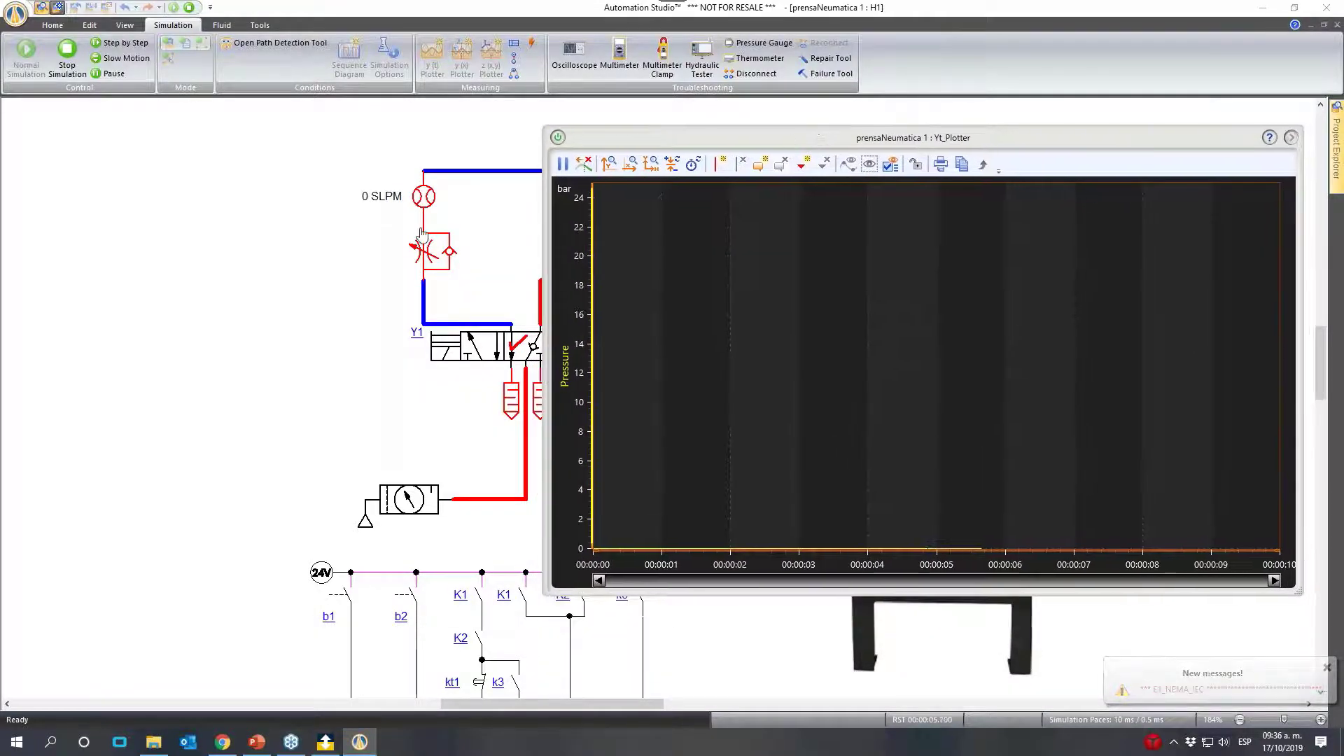
left_click(504, 499)
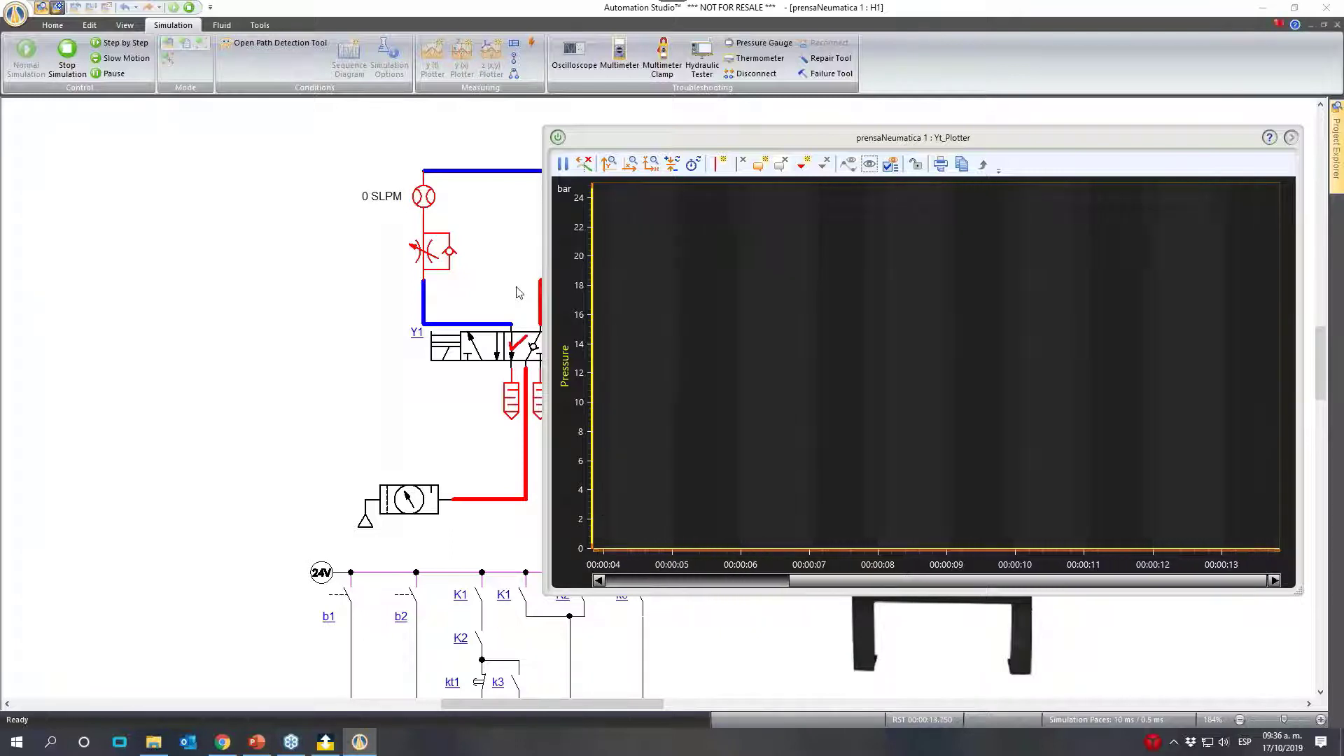
left_click(488, 354)
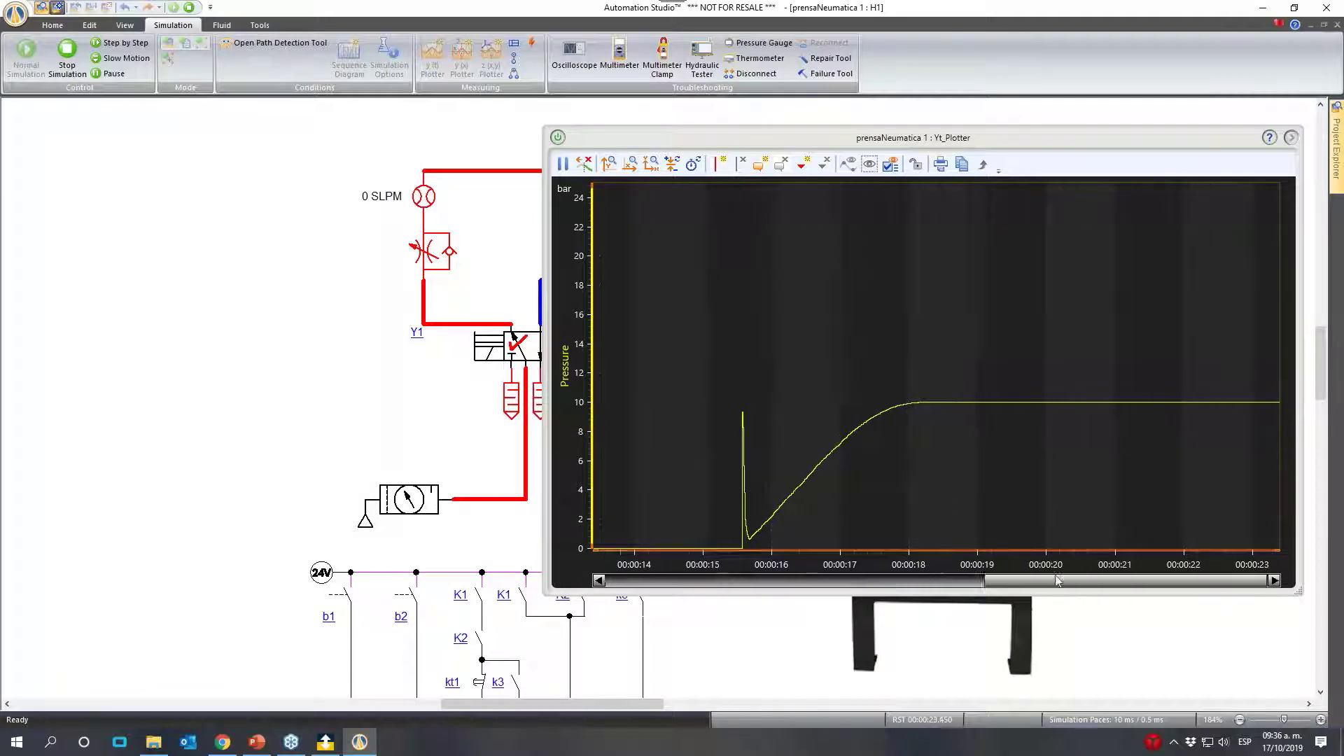
- Examine the recorded piston-side pressure curve around the cylinder's extension and move the plotter away from the pneumatic circuit
left_click_drag(1008, 581, 896, 588)
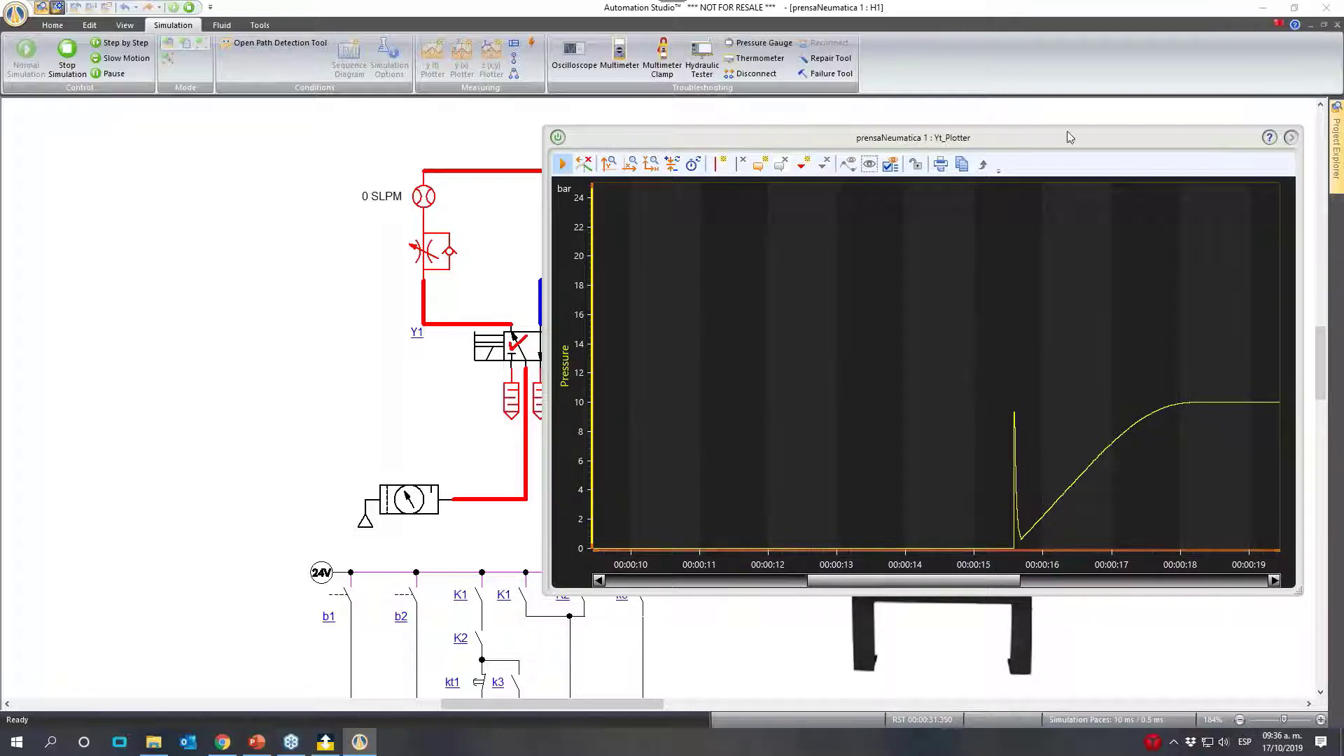
left_click_drag(975, 582, 1006, 582)
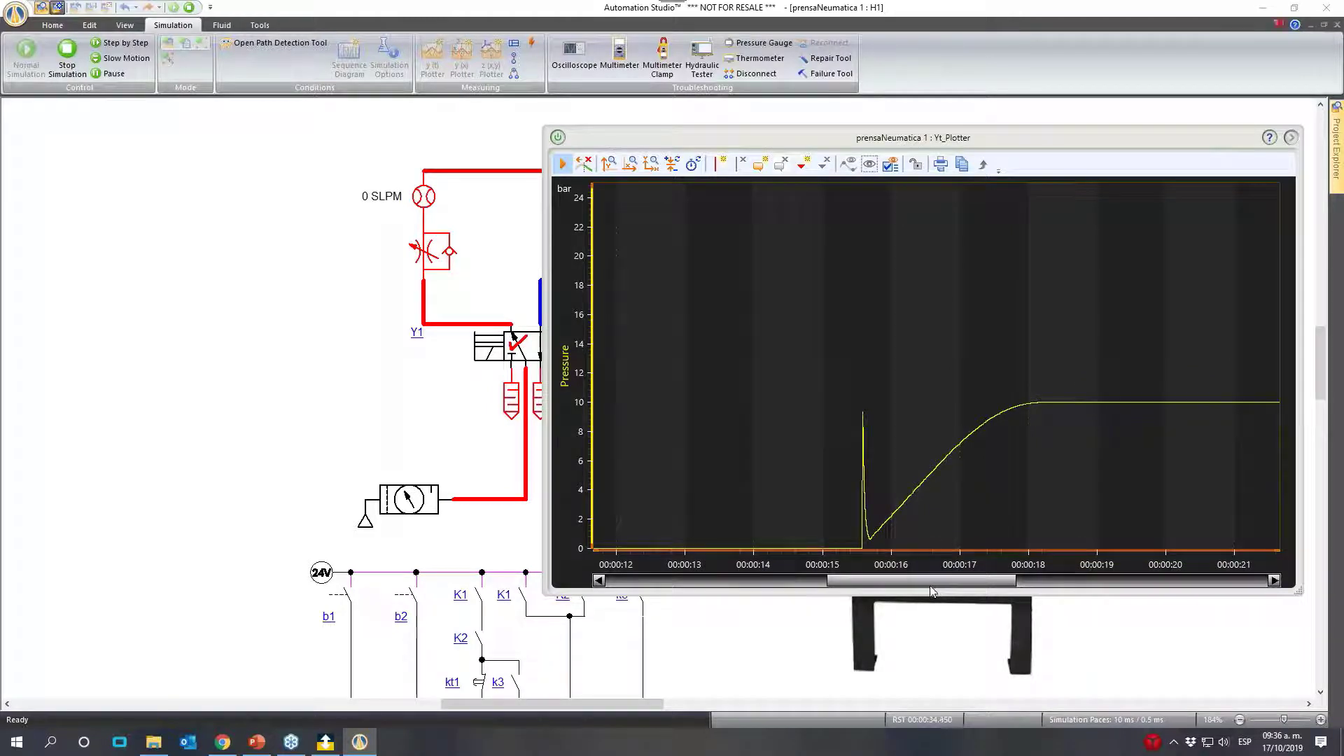
left_click_drag(934, 582, 945, 585)
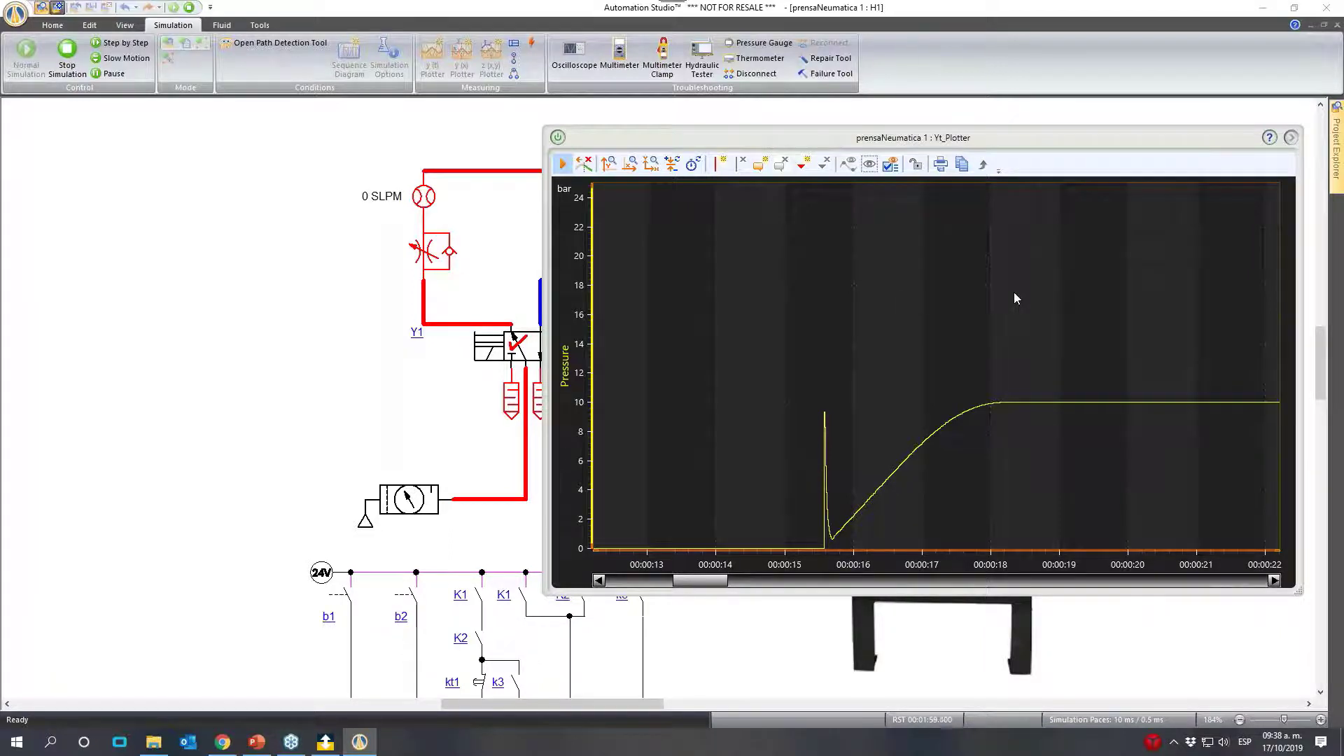
left_click_drag(820, 140, 1029, 175)
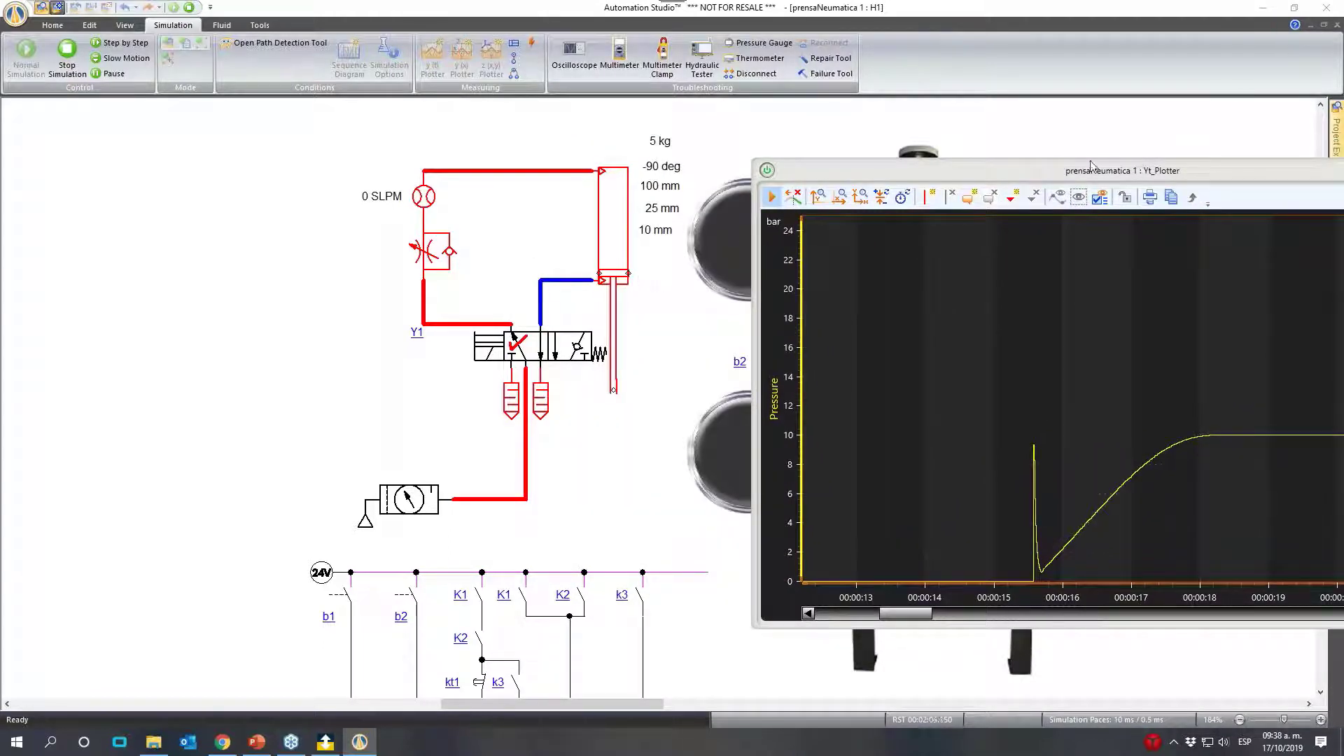
- Examine the recorded pressure curve, close the plotter and stop the simulation
left_click_drag(1090, 171, 927, 136)
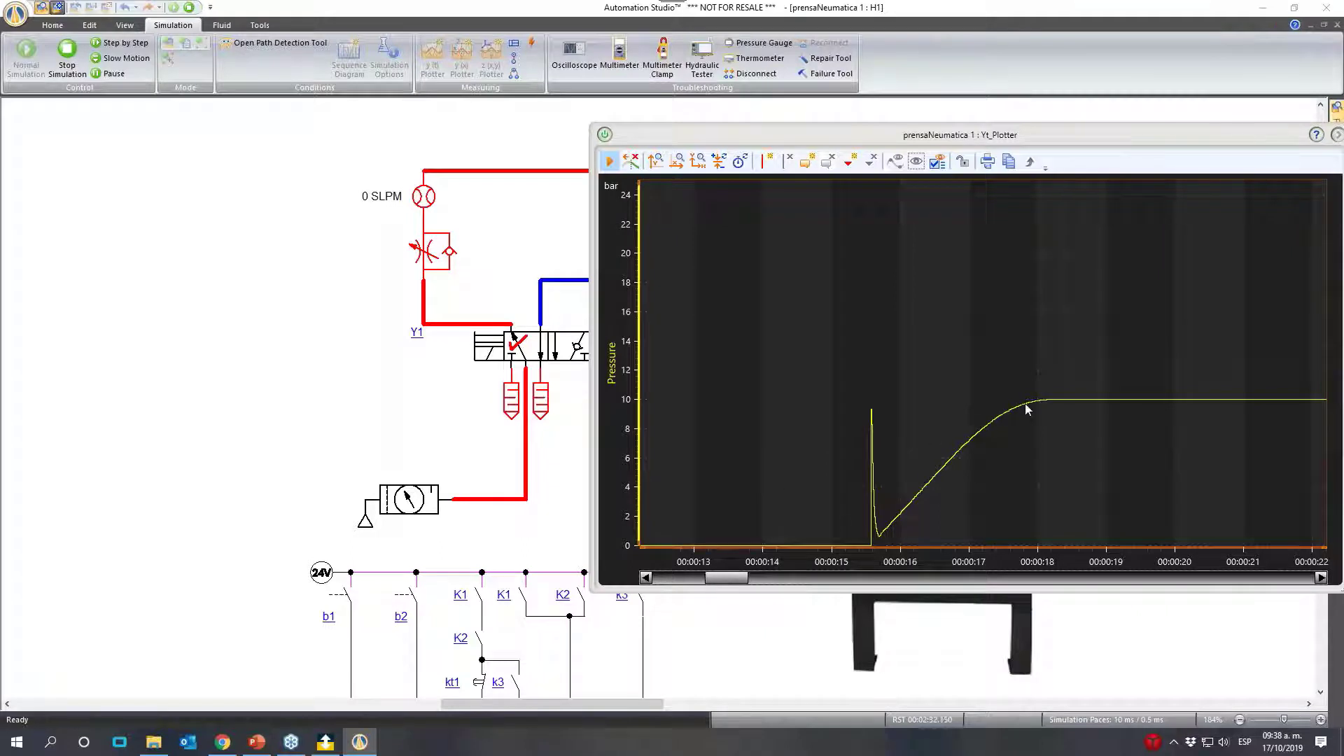
left_click_drag(1261, 130, 1076, 129)
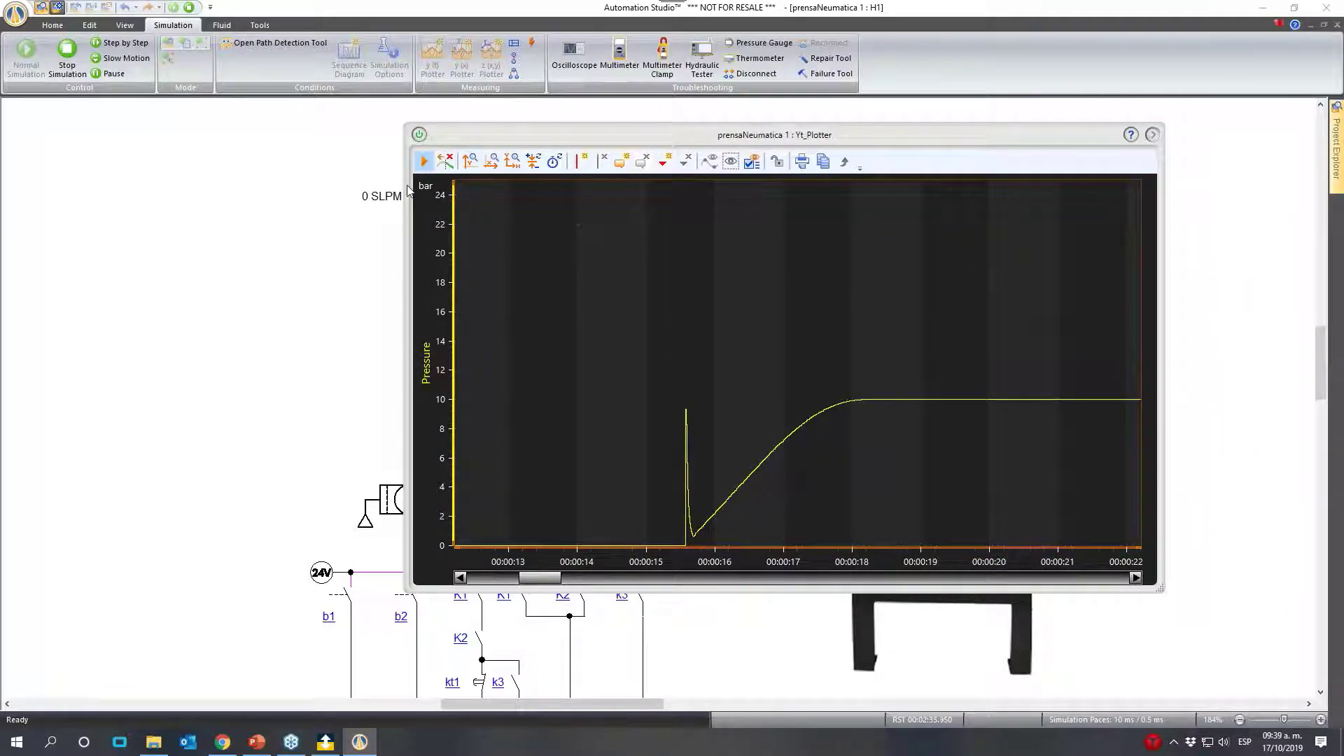
left_click(419, 133)
left_click_drag(430, 132, 581, 138)
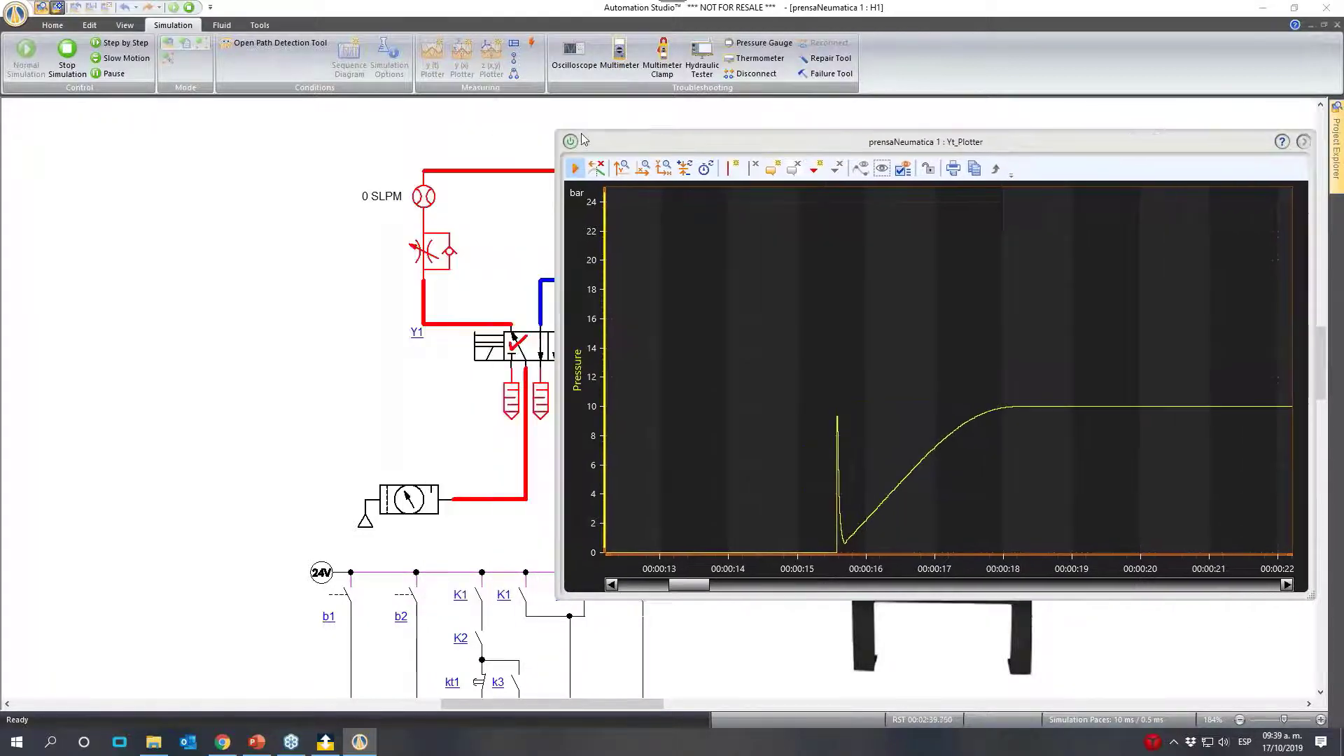
left_click(571, 142)
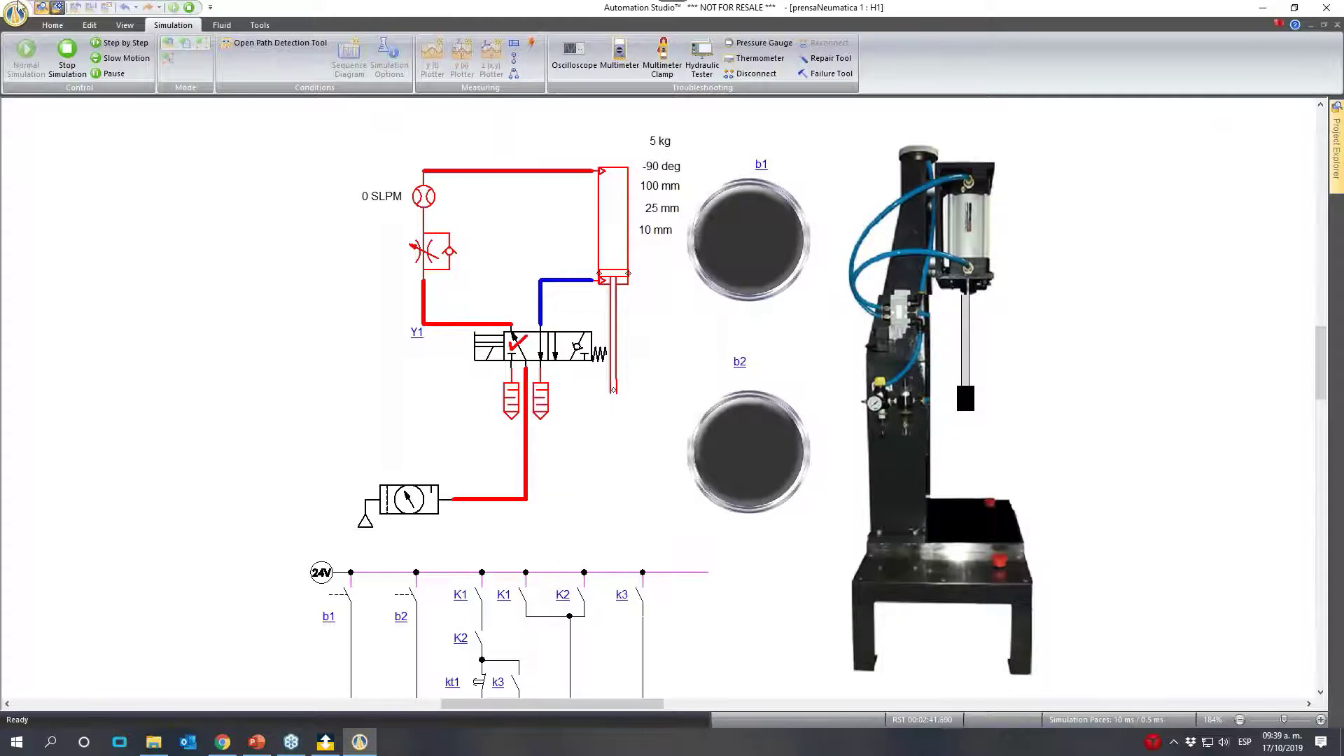
left_click(189, 7)
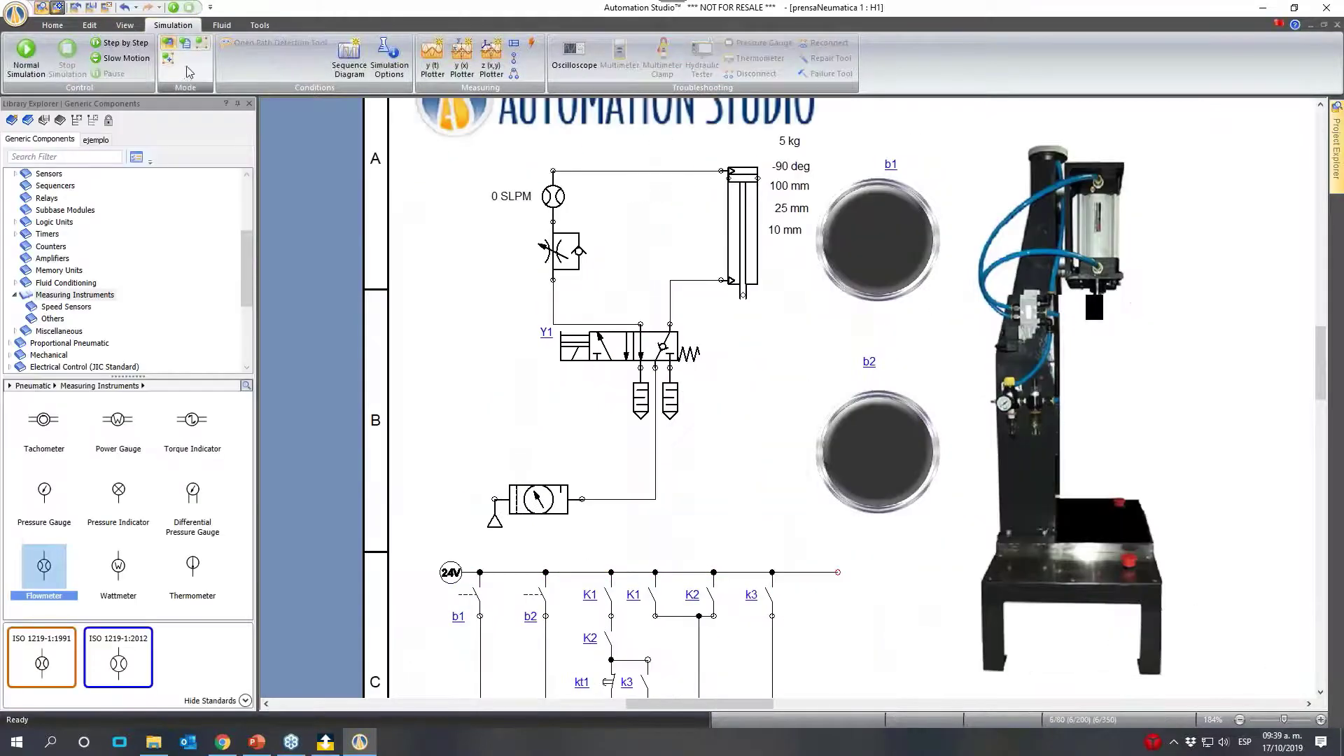
- Move the cylinder away from valve Y1's supply line and rearrange its angle, diameter, stroke and load labels between the flowmeter and cylinder
left_click(579, 251)
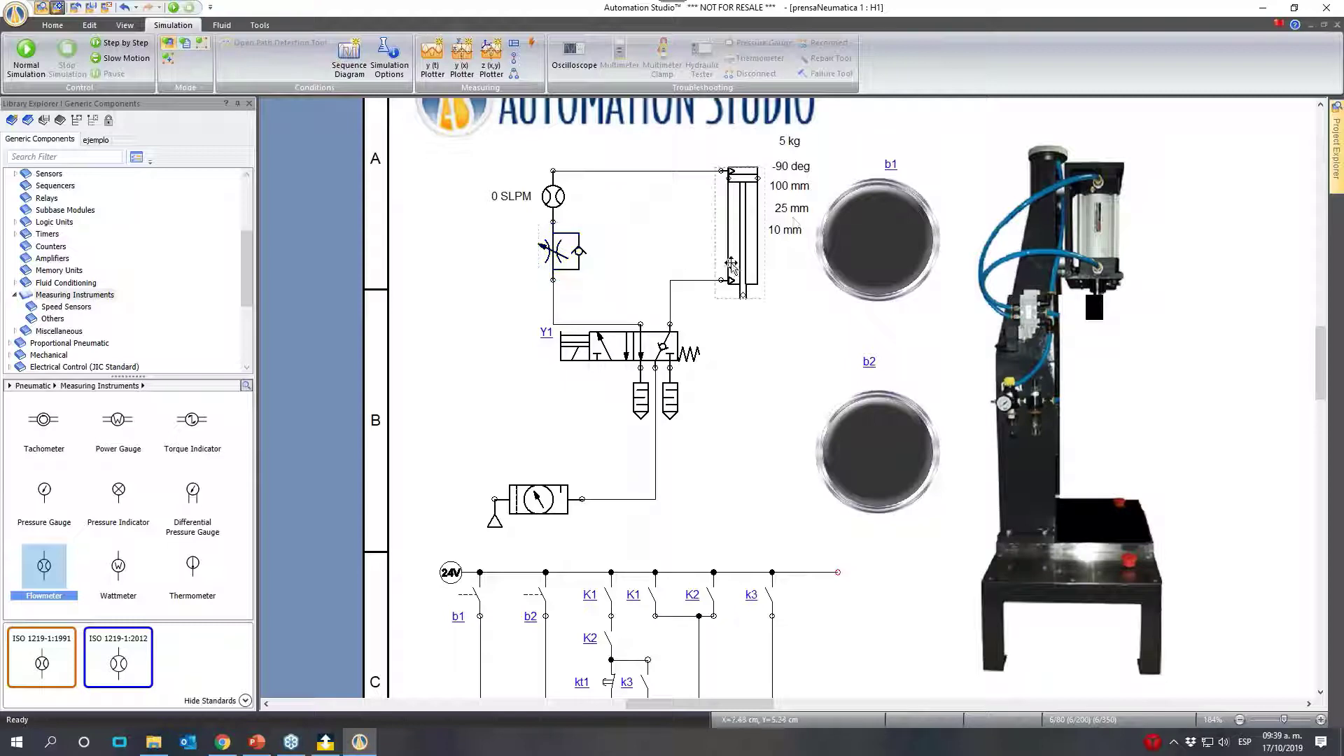
left_click_drag(788, 186, 681, 214)
left_click_drag(785, 229, 662, 260)
left_click_drag(791, 166, 678, 198)
left_click_drag(789, 142, 791, 222)
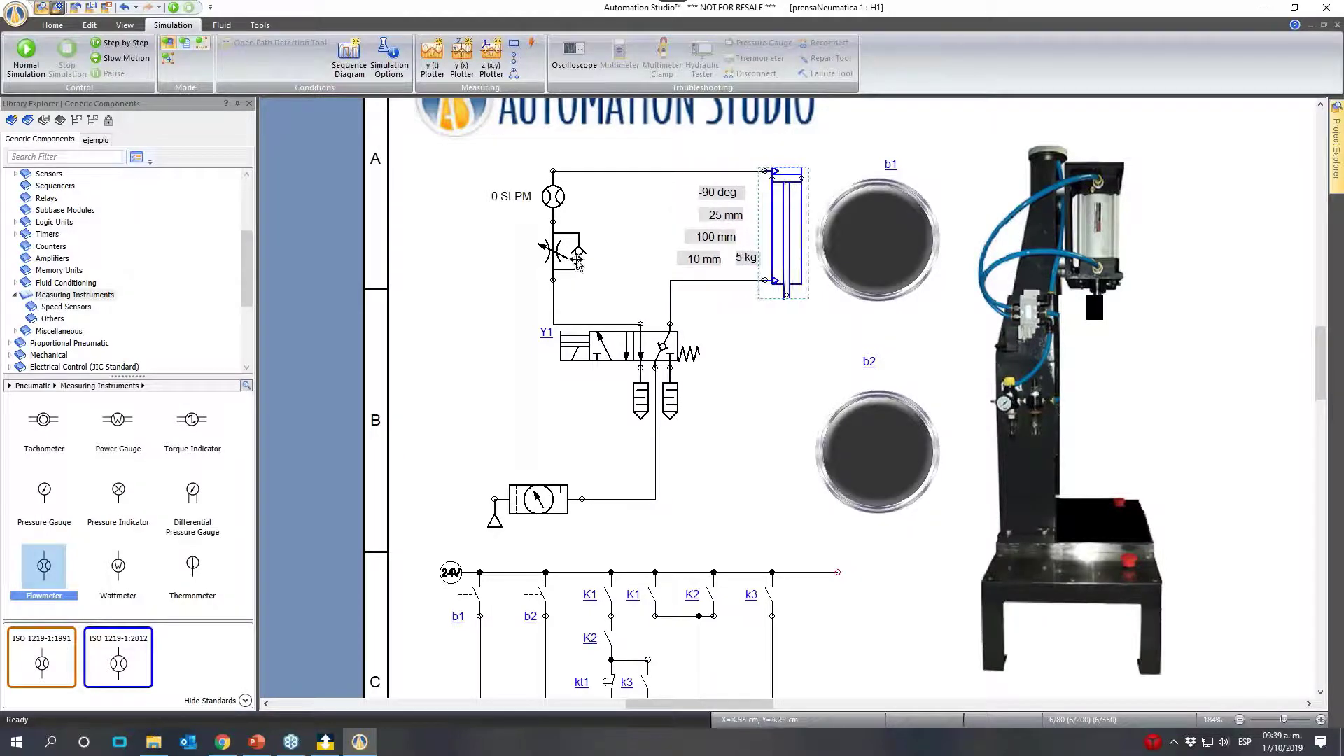
- Place a copy of the throttle check valve beside the flowmeter line and delete the original from that line
left_click_drag(577, 260, 649, 246)
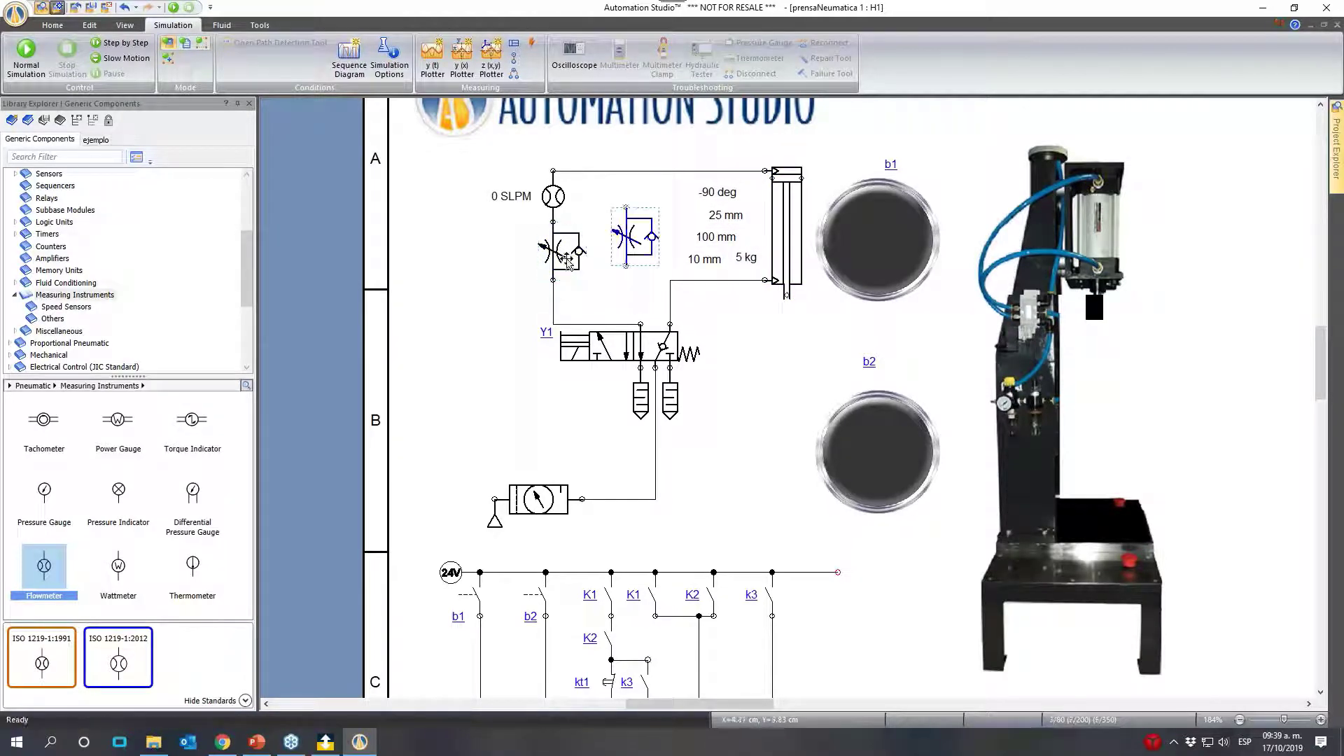
left_click(567, 259)
key("Delete")
left_click(636, 229)
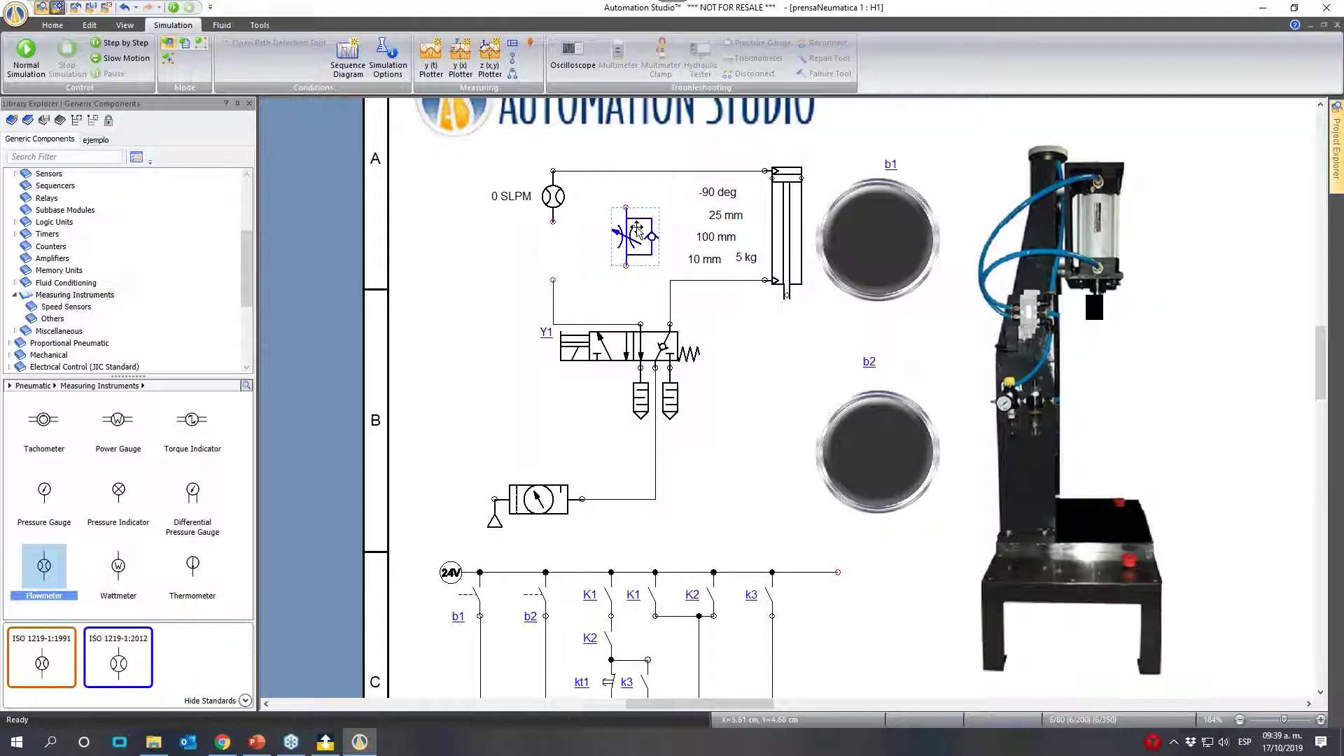
- Rotate the copied throttle check valve left, move it beside valve Y1, and flip it horizontally so its check valve lies underneath
right_click(637, 228)
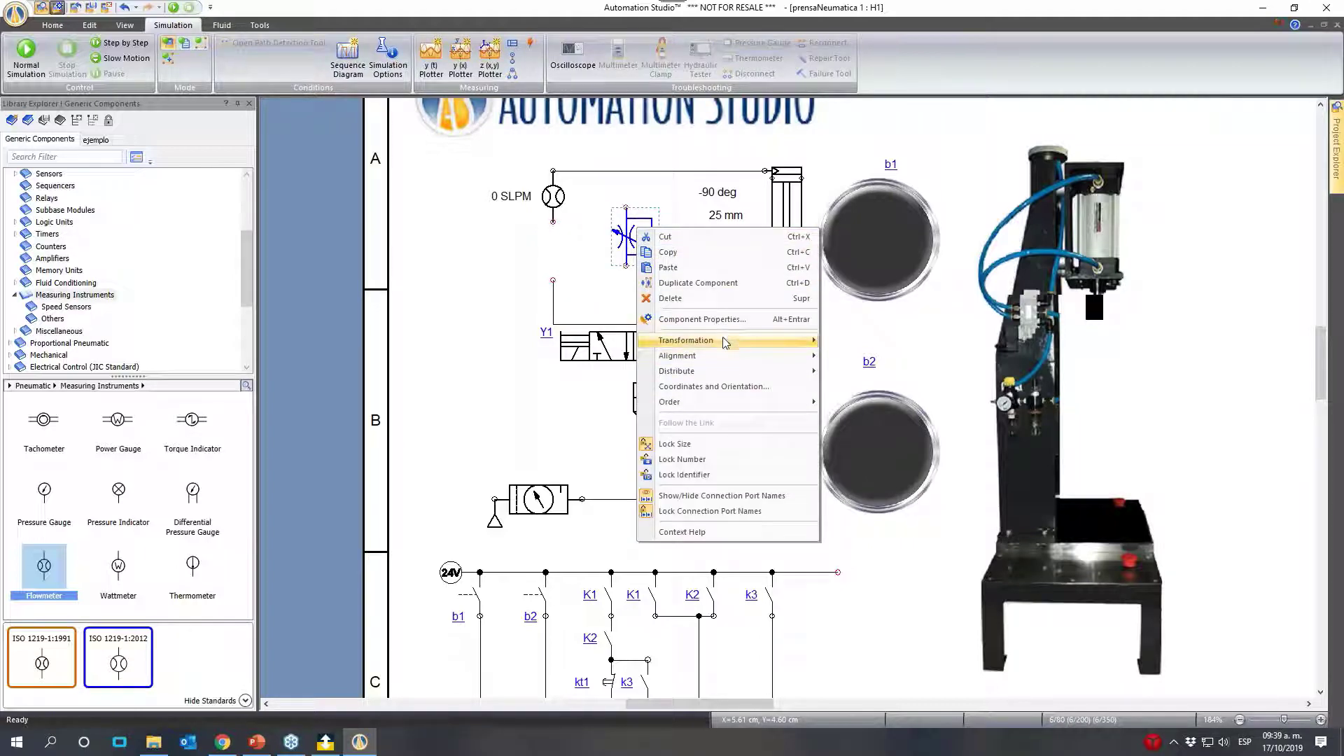
mouse_move(728, 339)
left_click(853, 362)
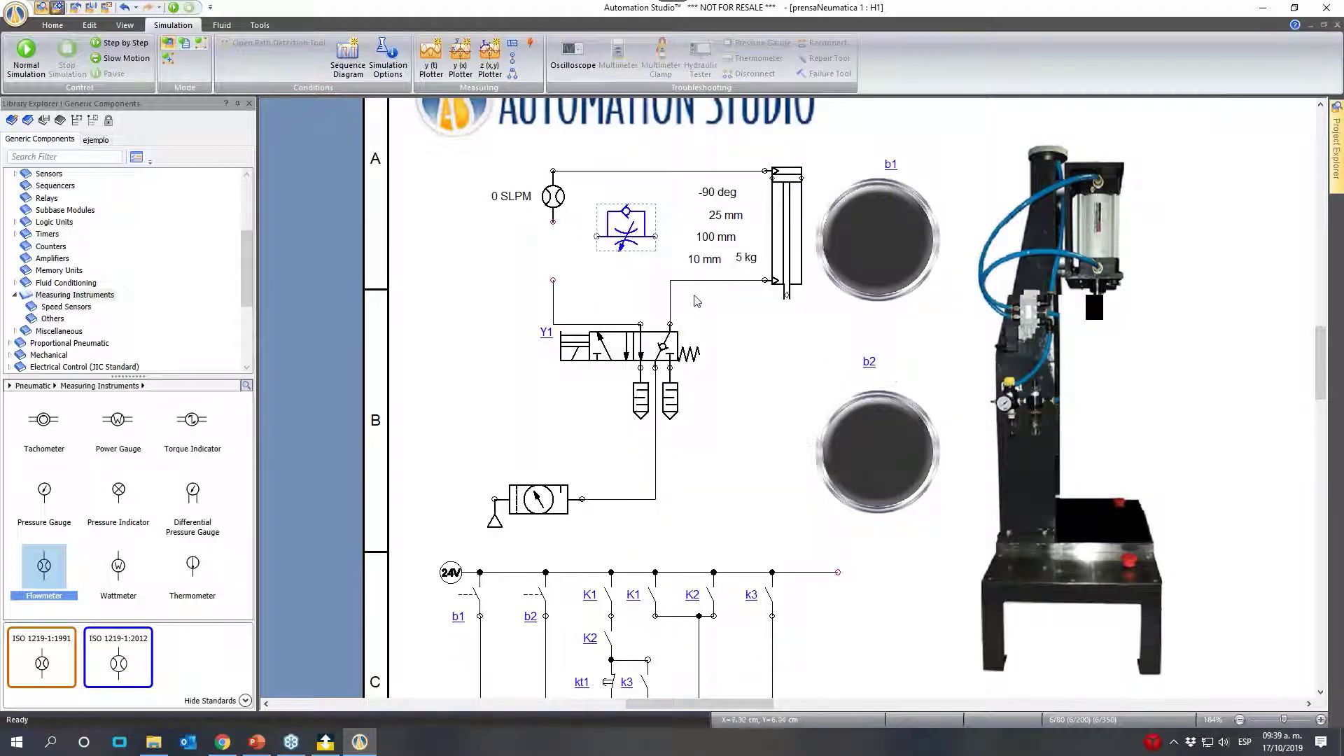
left_click_drag(635, 236, 755, 355)
right_click(755, 354)
mouse_move(802, 474)
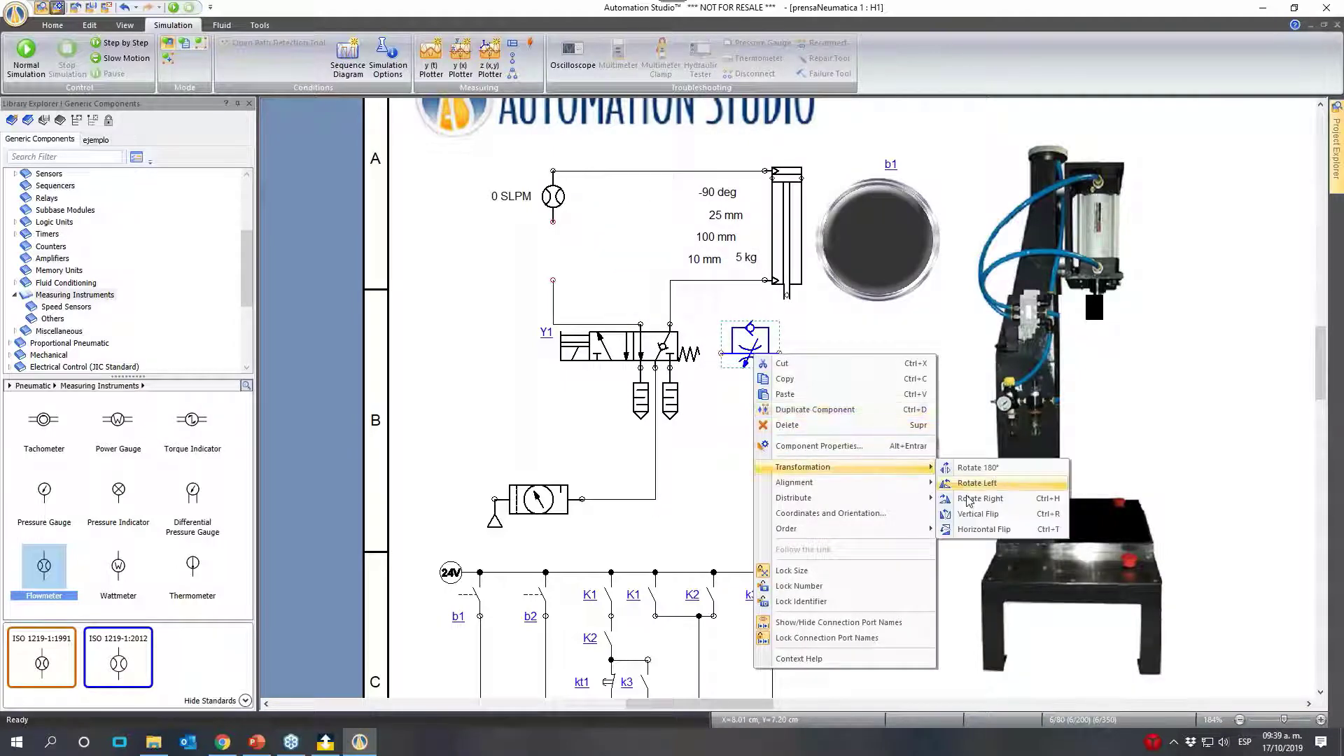
left_click(977, 537)
- Insert a copy of the horizontal throttle check valve into the cylinder's rod-side line and delete the spare valve
left_click_drag(737, 306, 728, 301, "ctrl")
left_click(749, 370)
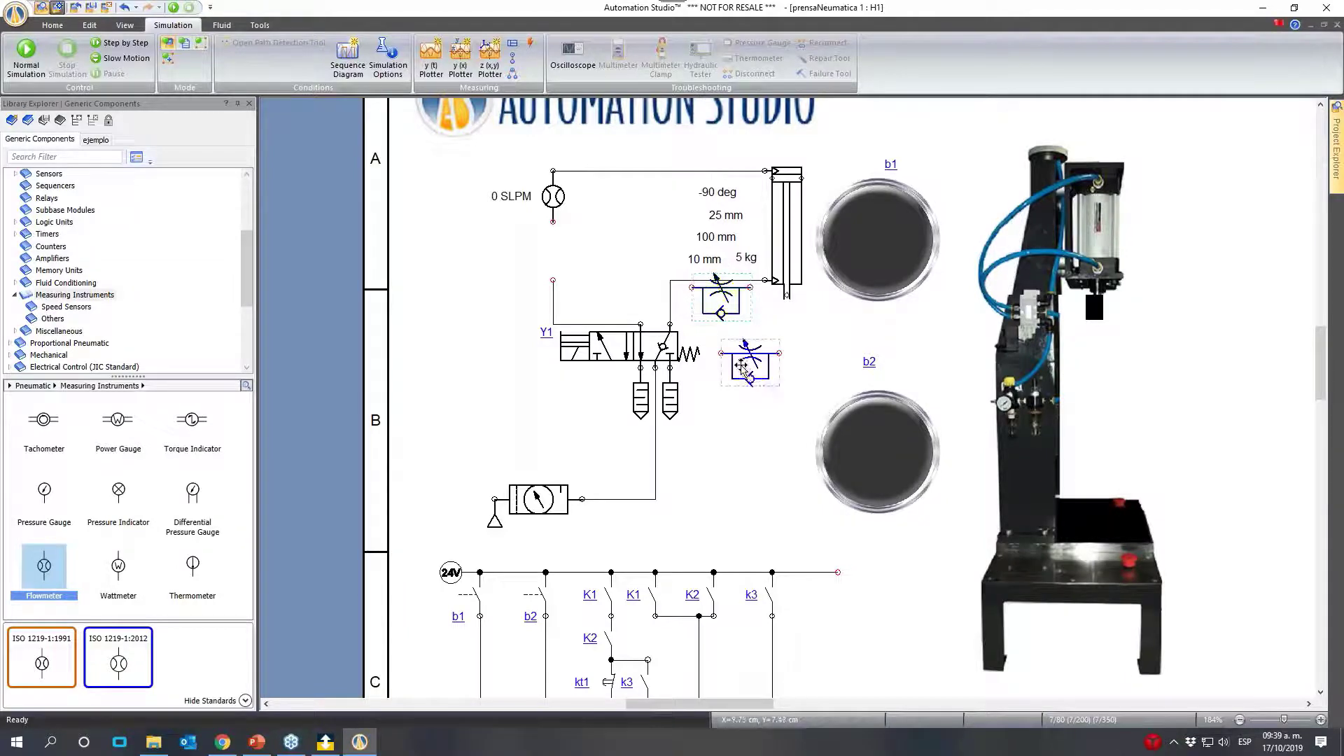
left_click(721, 312)
key("Delete")
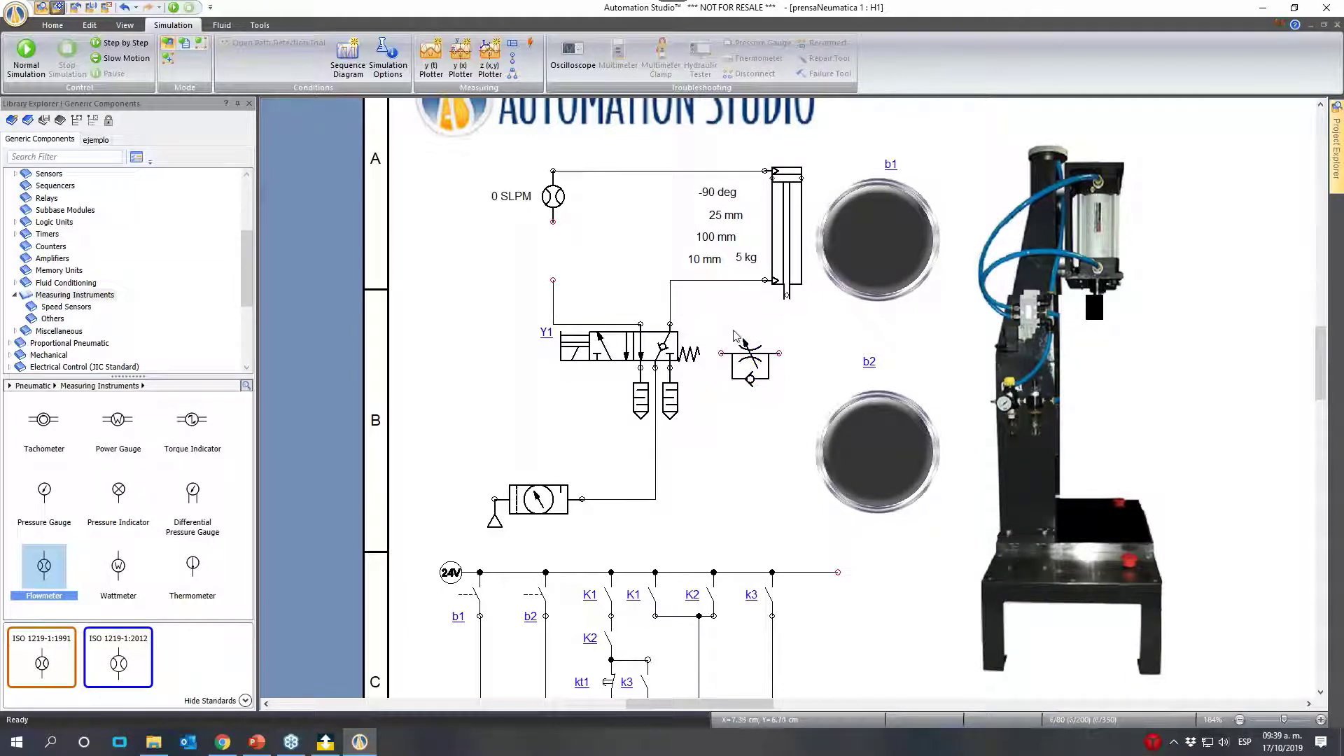
left_click_drag(760, 368, 732, 296, "ctrl")
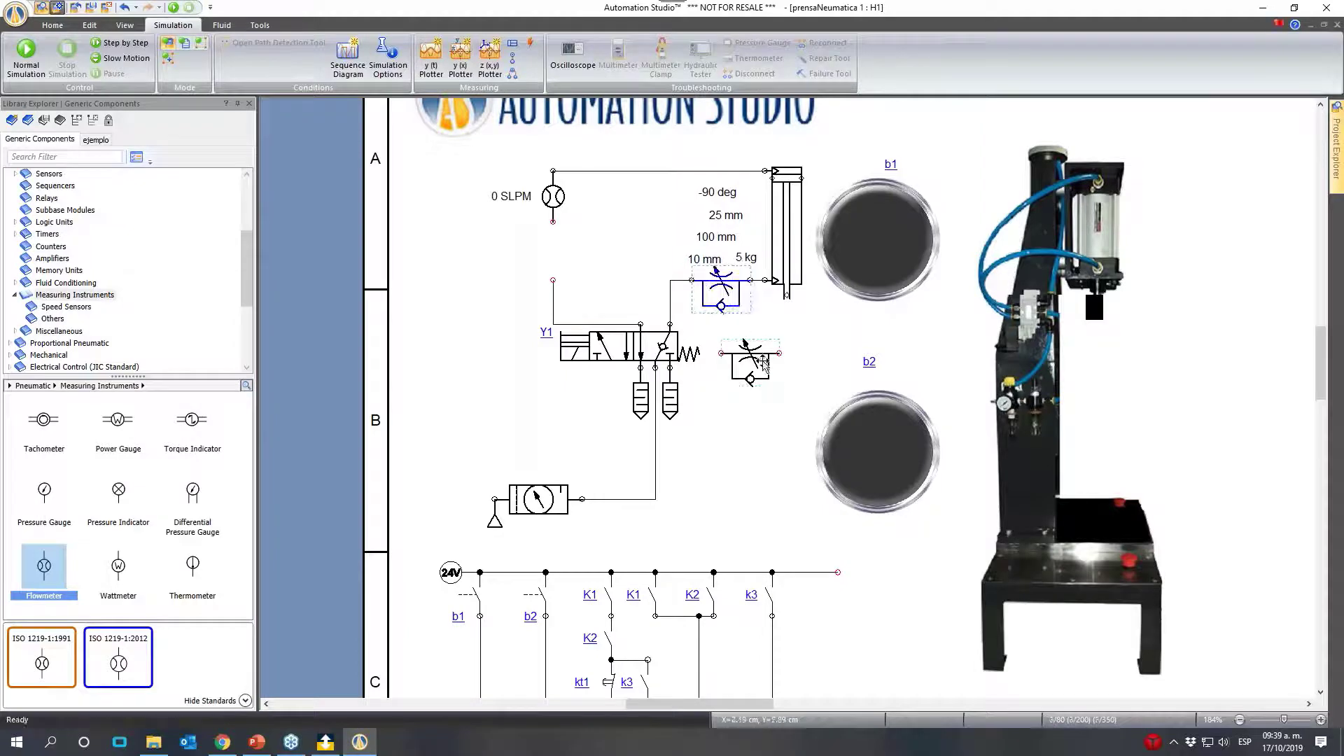
left_click(749, 364)
key("Delete")
- Reconnect the flowmeter to valve Y1 with a pneumatic line and start the simulation
left_click(553, 222)
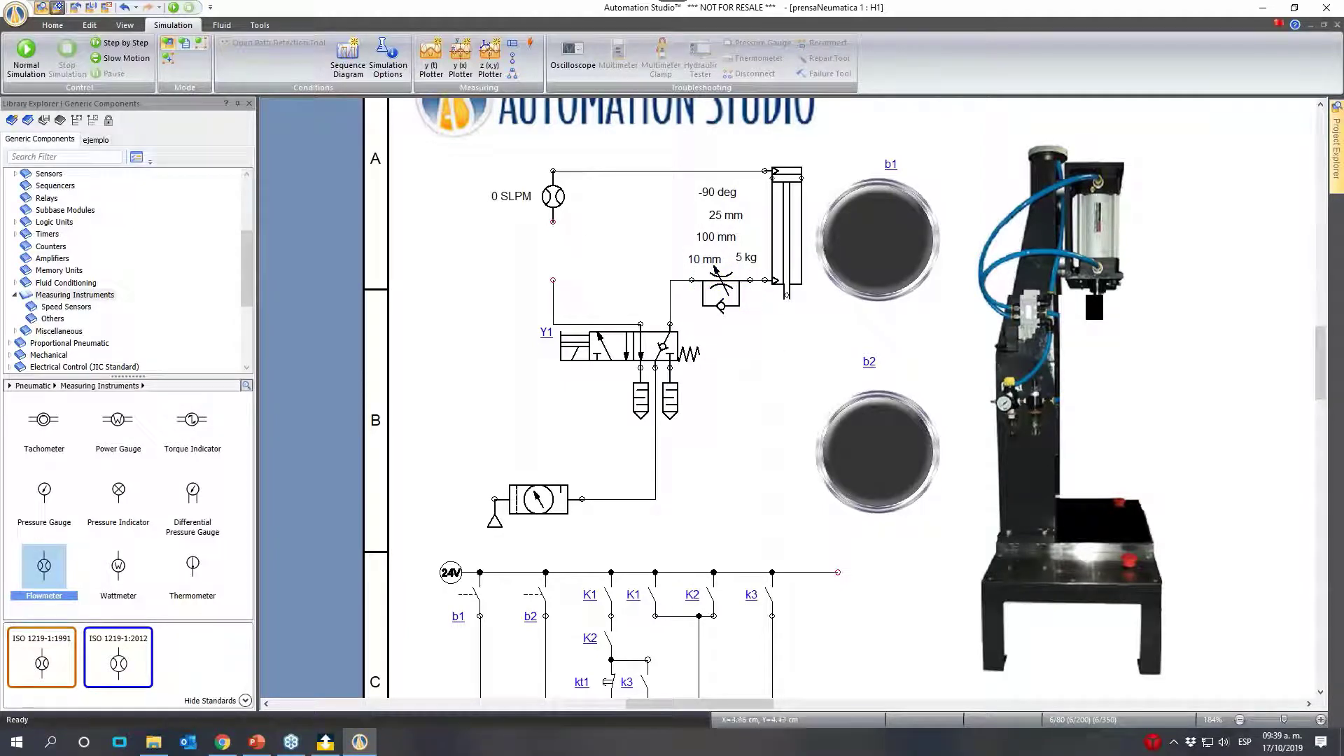
left_click_drag(553, 219, 640, 324)
left_click(175, 8)
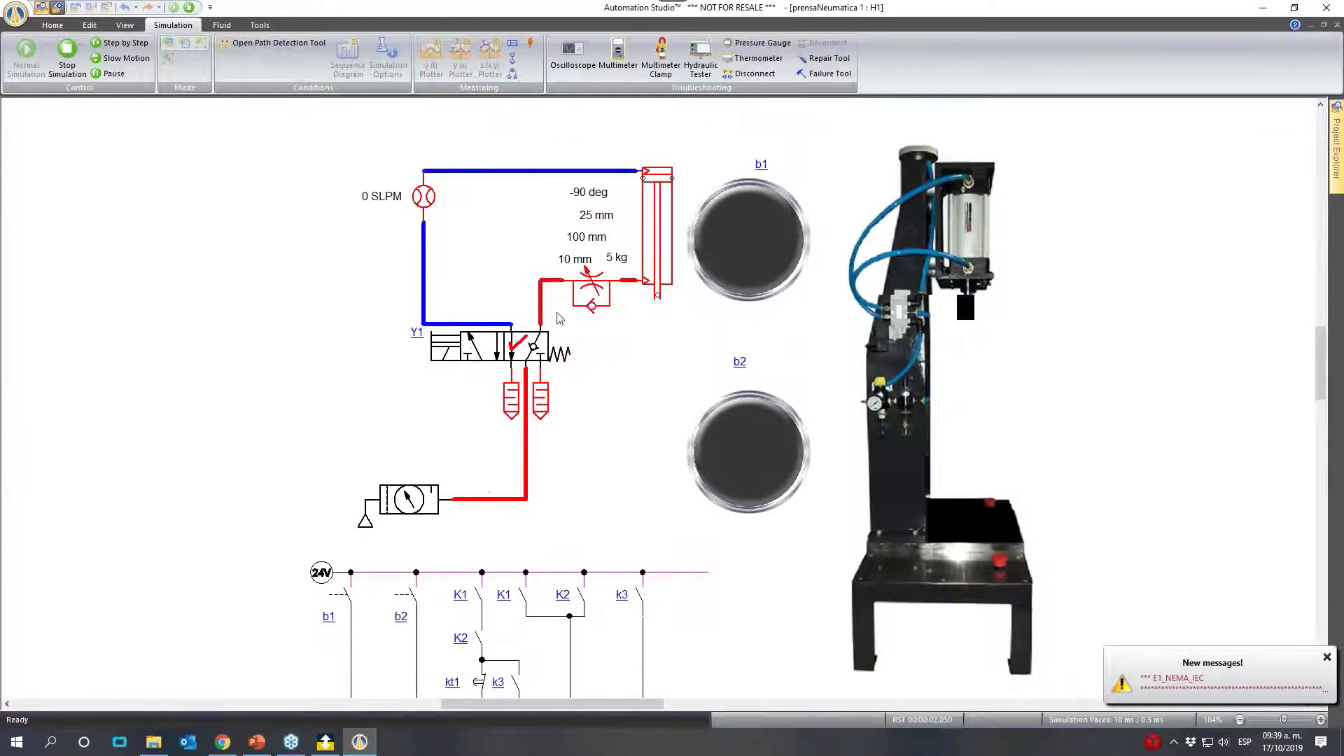
- Check the rod-side throttle valve's diameter and cracking pressure settings, and shift valve Y1 to observe the cylinder's extension
left_click(591, 284)
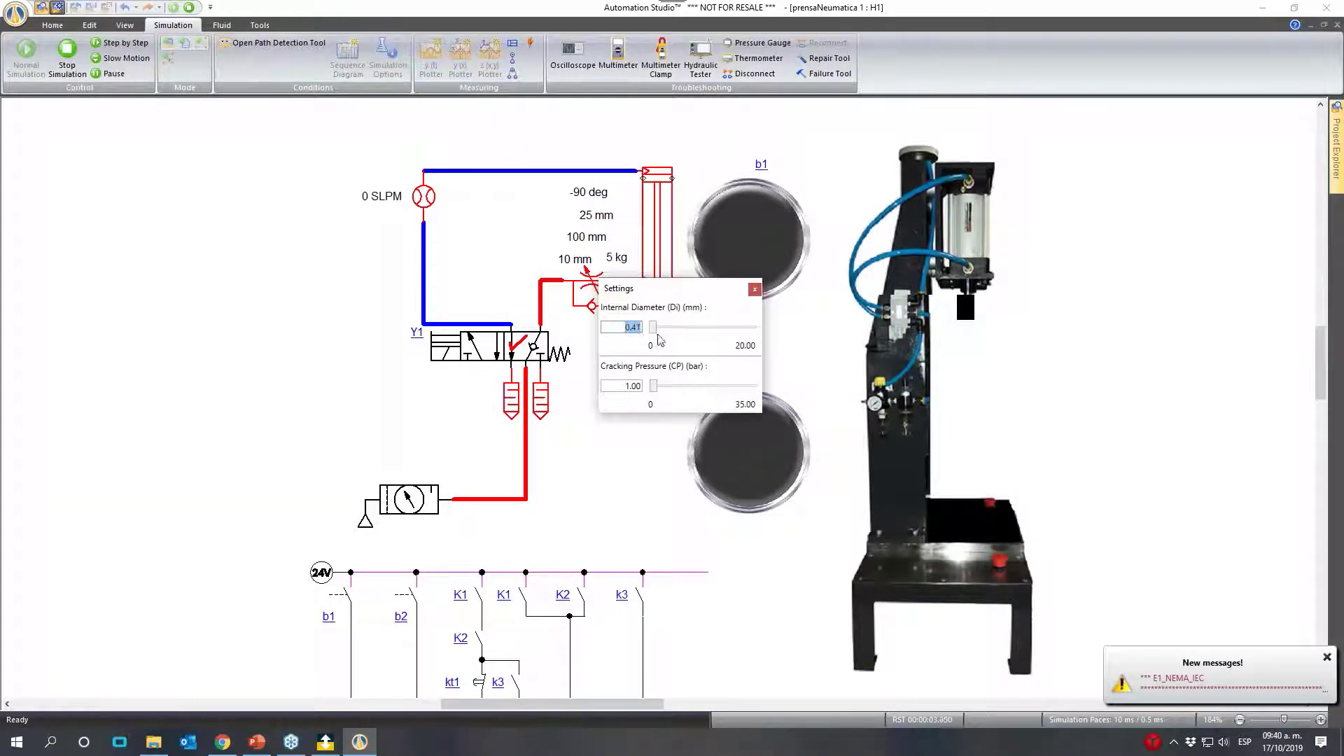
left_click(492, 355)
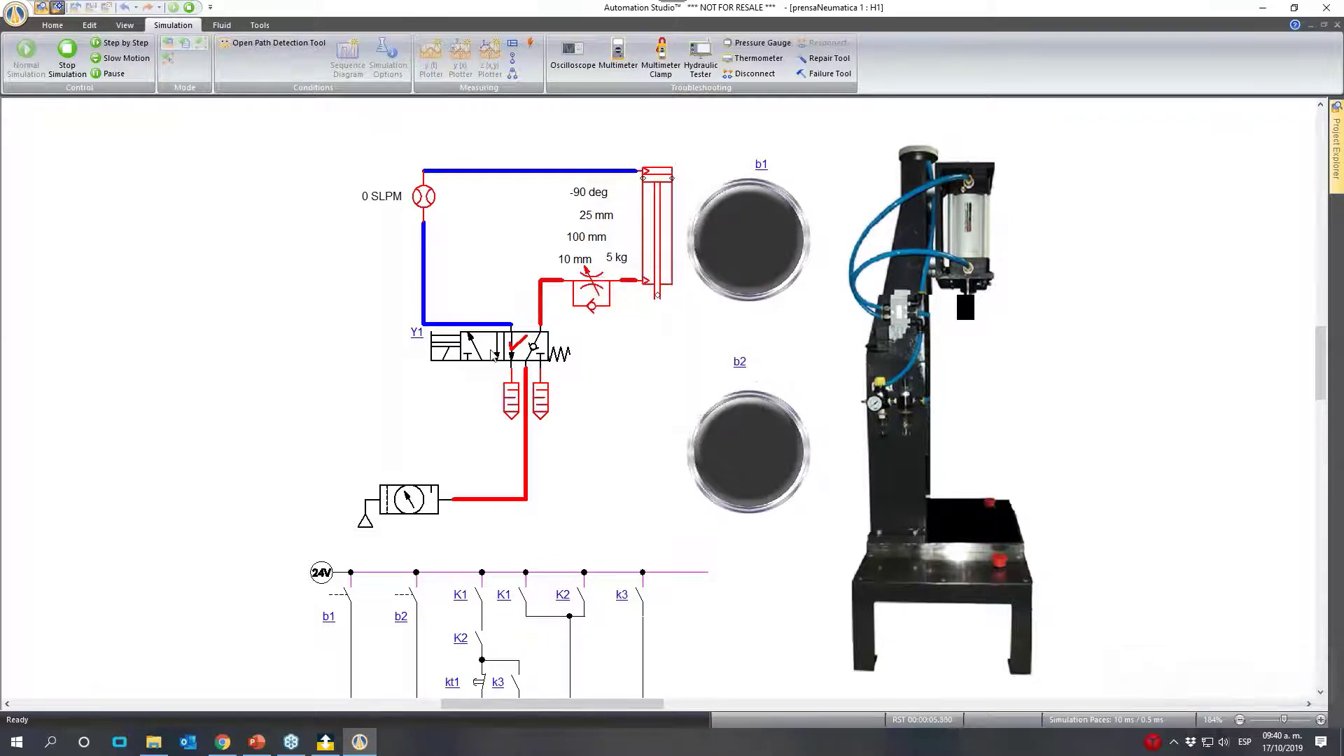
left_click(493, 355)
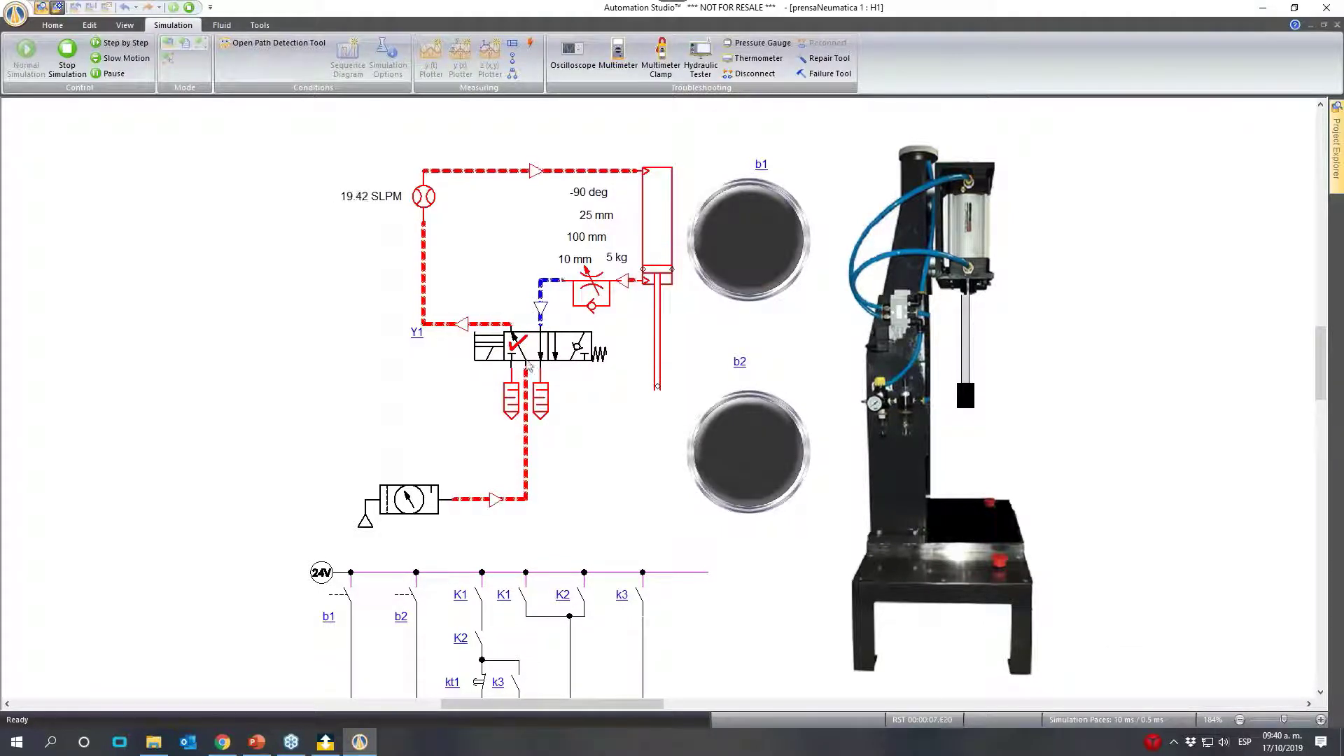
left_click(495, 357)
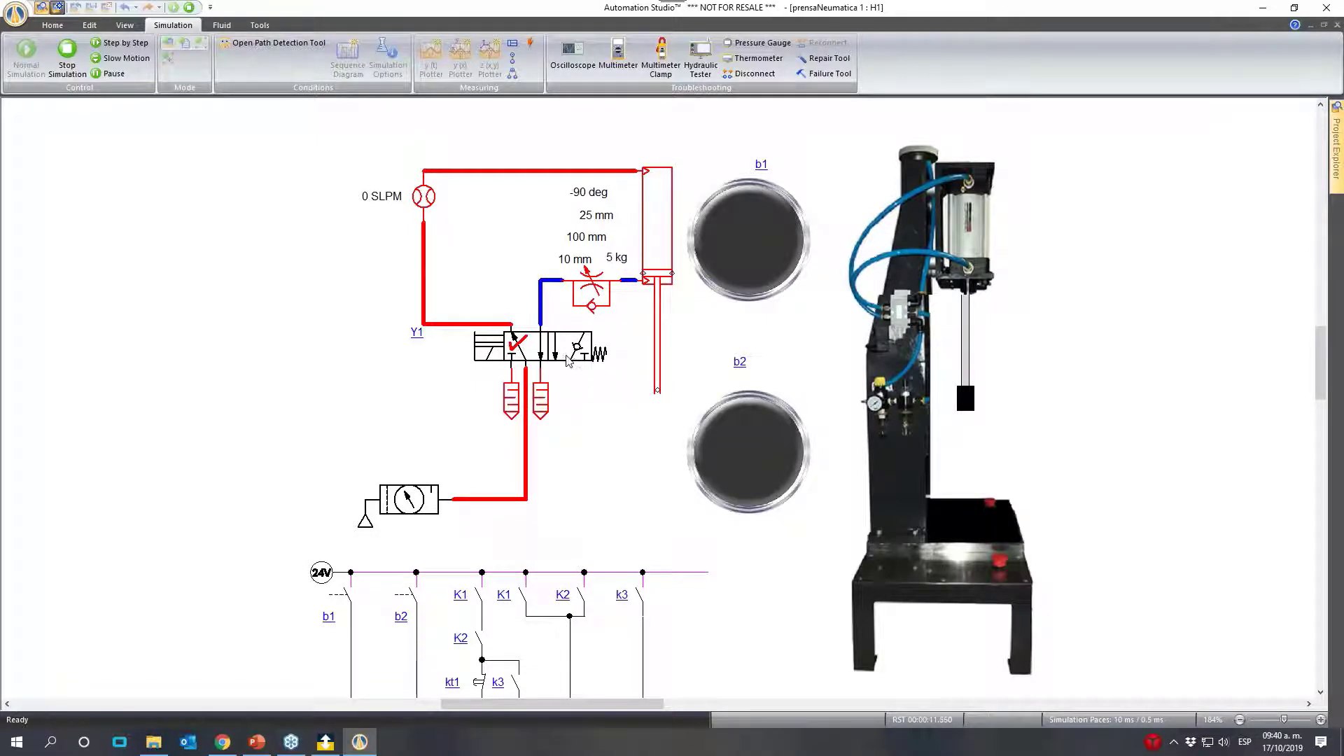
left_click(488, 352)
left_click(476, 360)
left_click(594, 284)
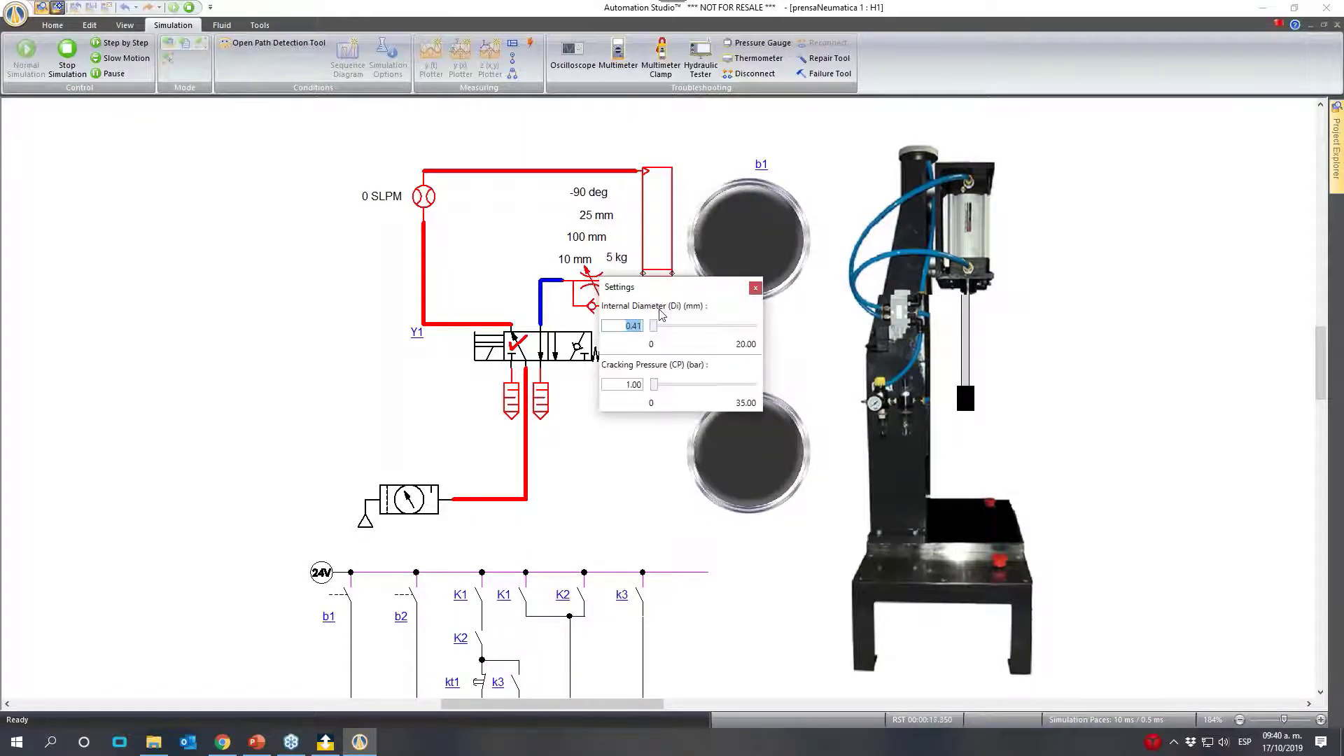
left_click(673, 152)
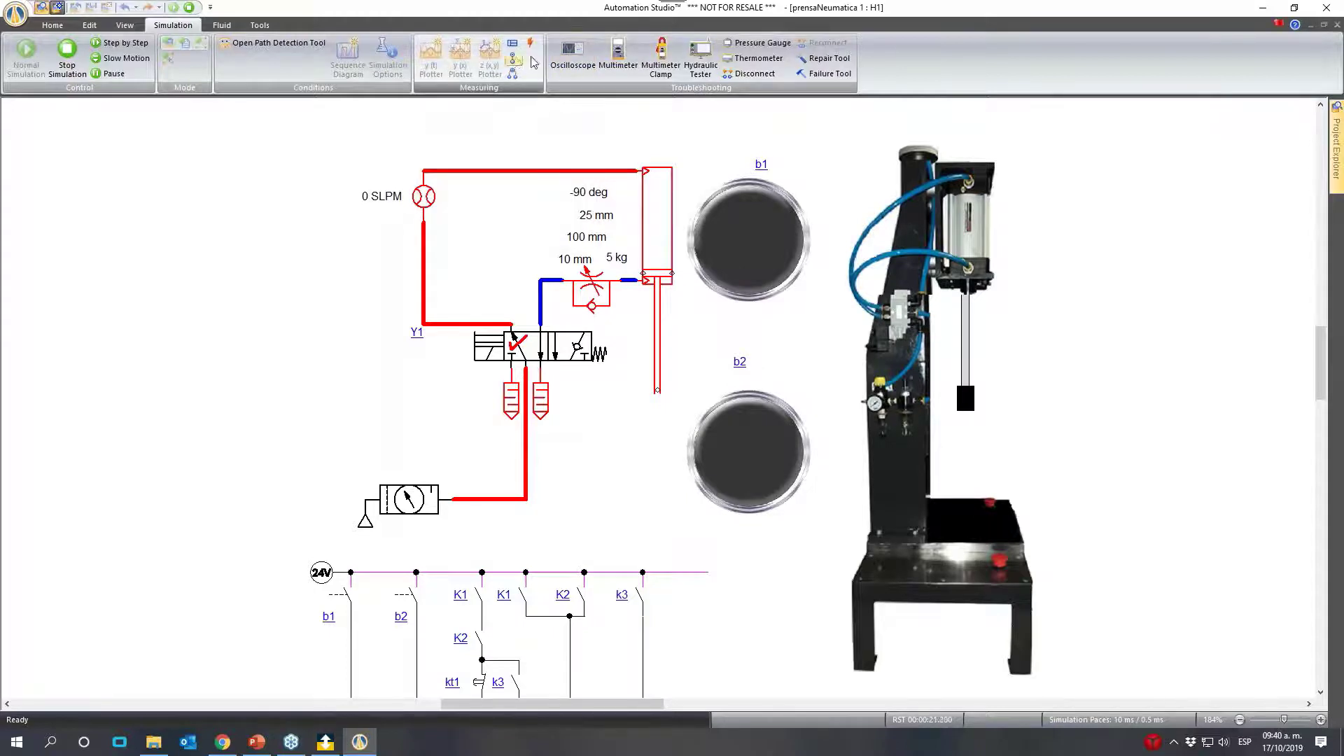
- Reopen Yt_Plotter, examine the piston-side pressure over the recorded cycles, and fit the pressure axis to the curve
mouse_move(1333, 130)
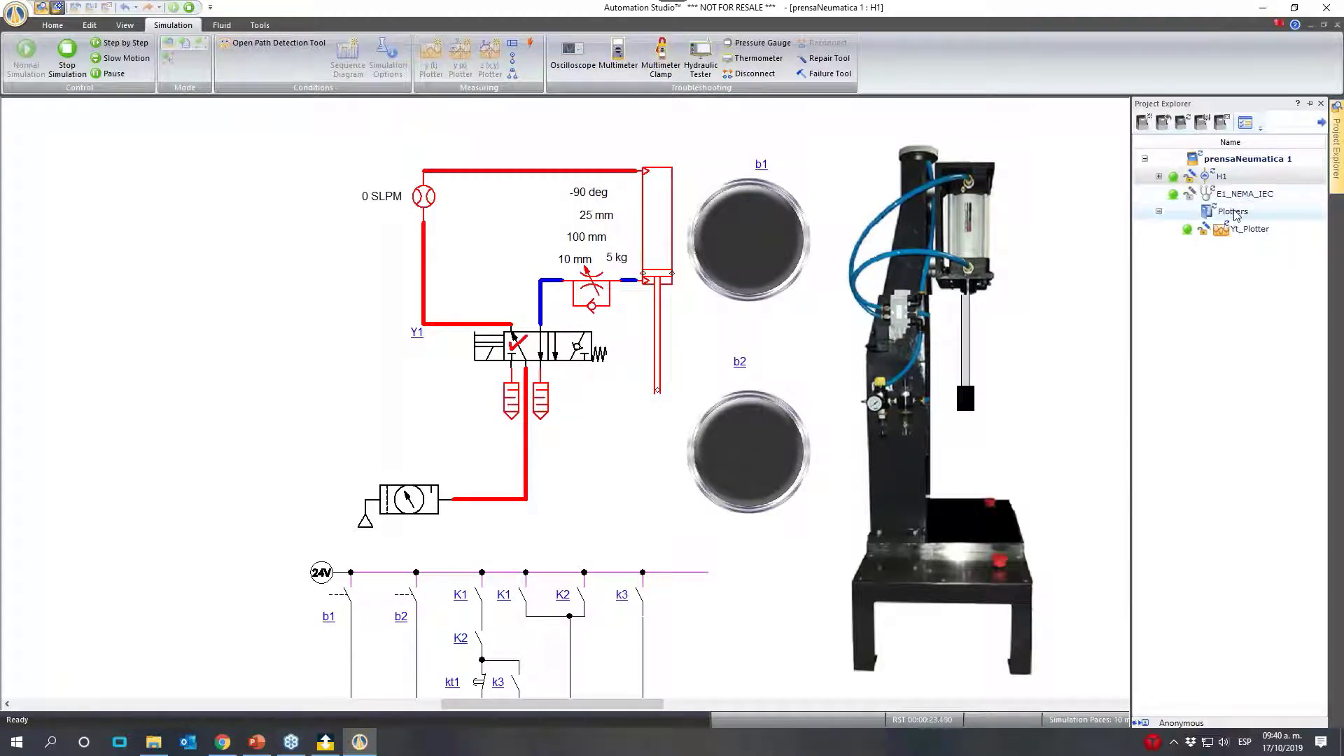
left_click(1235, 211)
double_click(1236, 229)
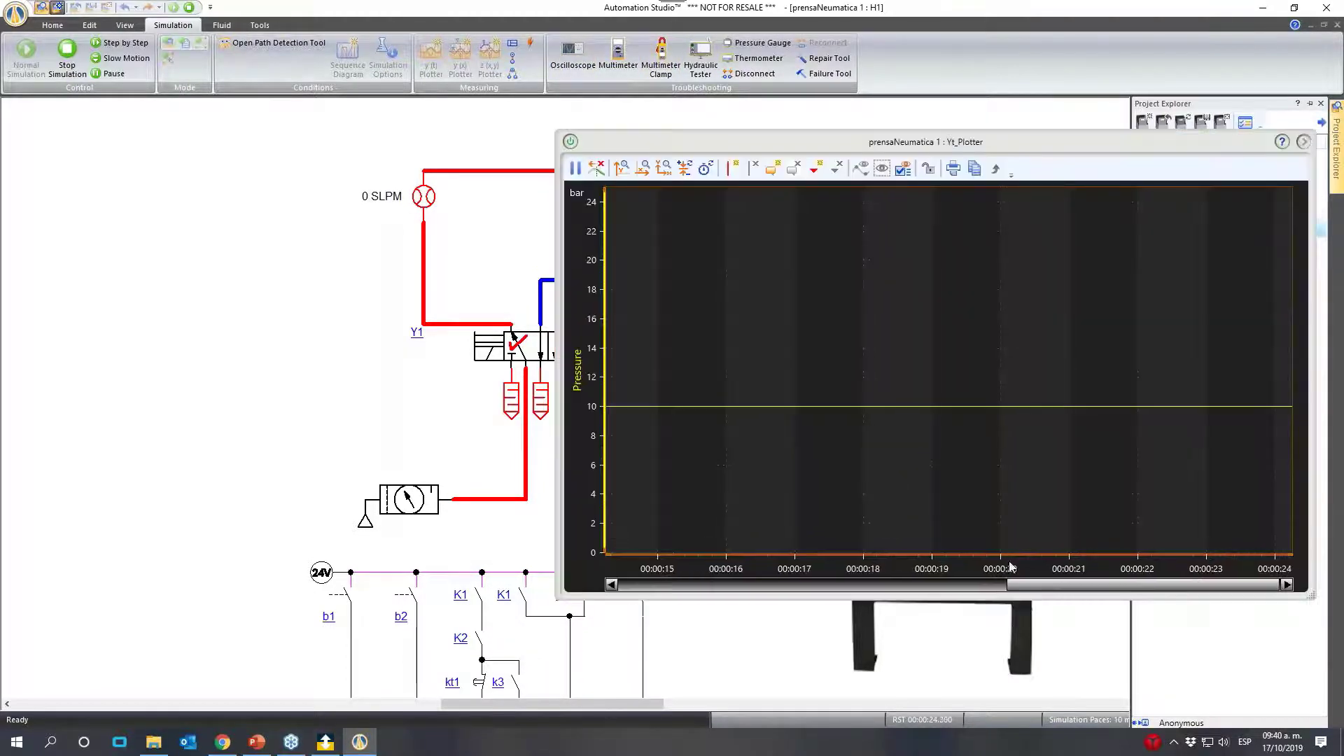
left_click_drag(1029, 586, 728, 592)
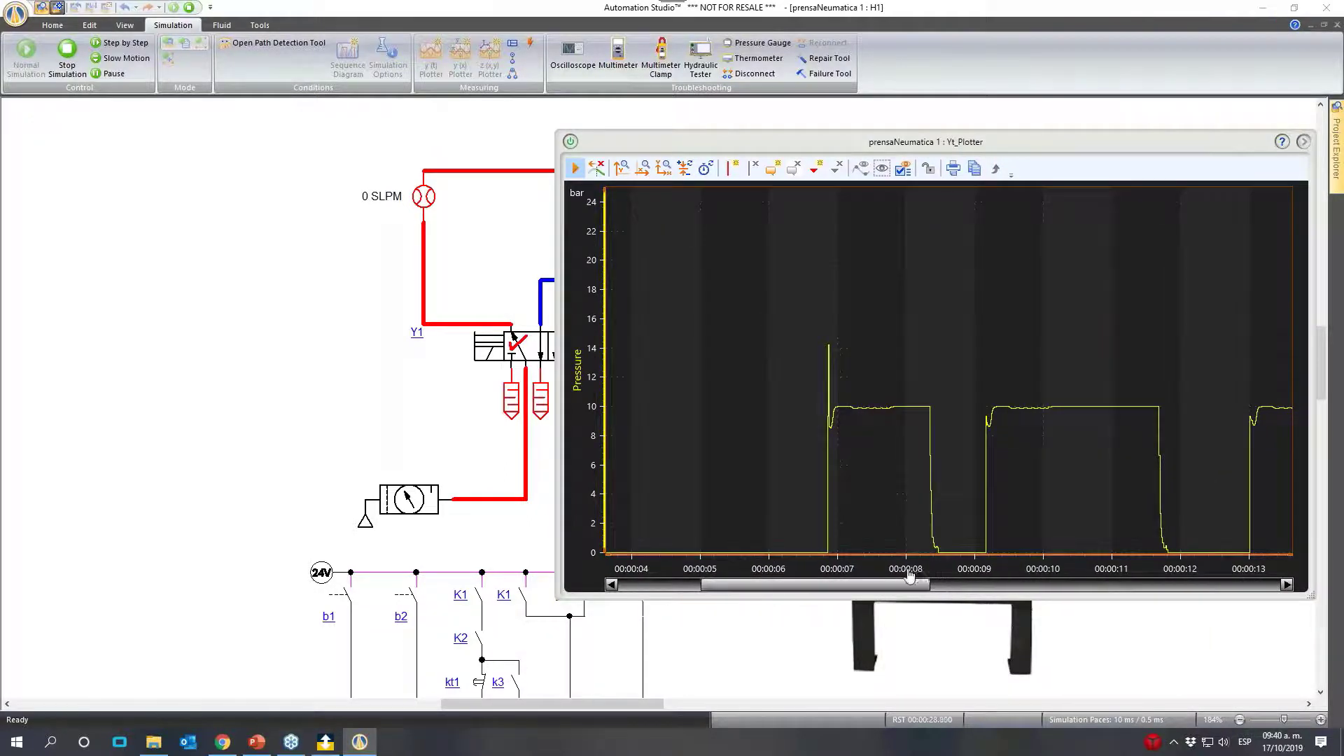
left_click_drag(908, 581, 1012, 584)
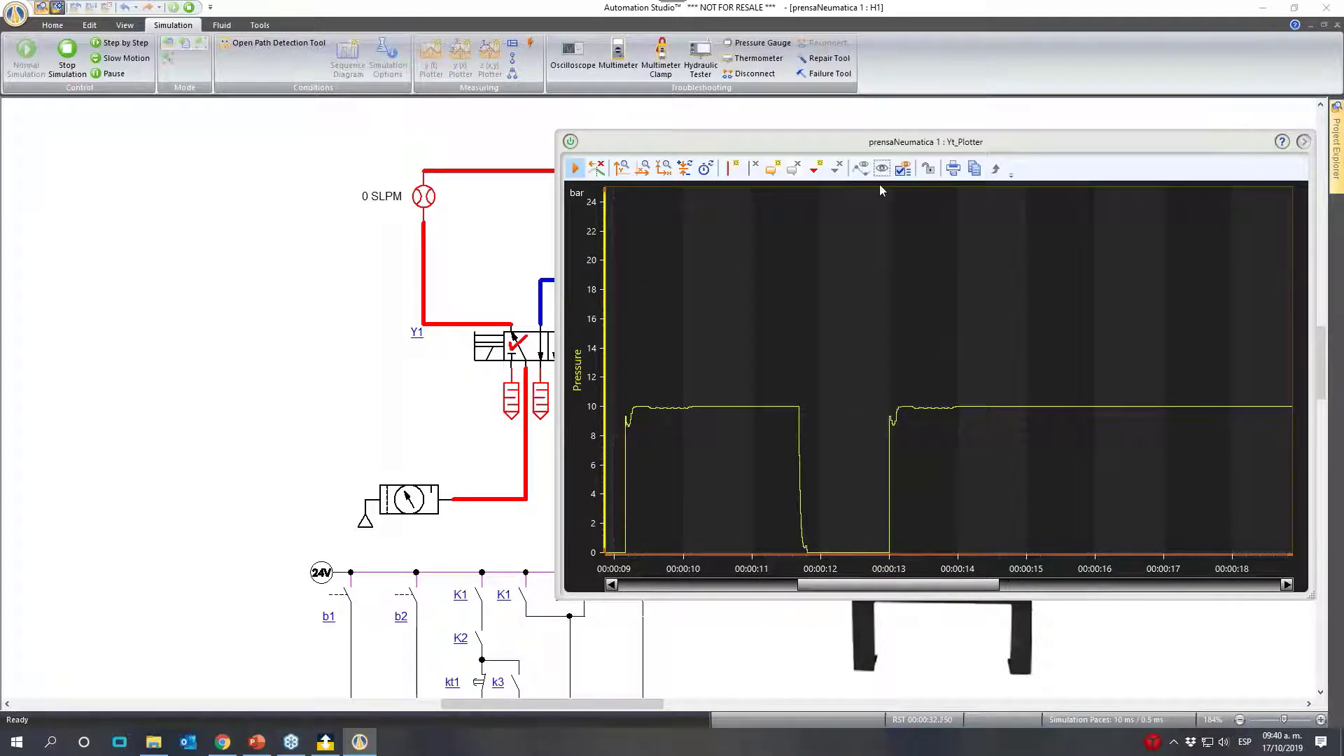
left_click(621, 168)
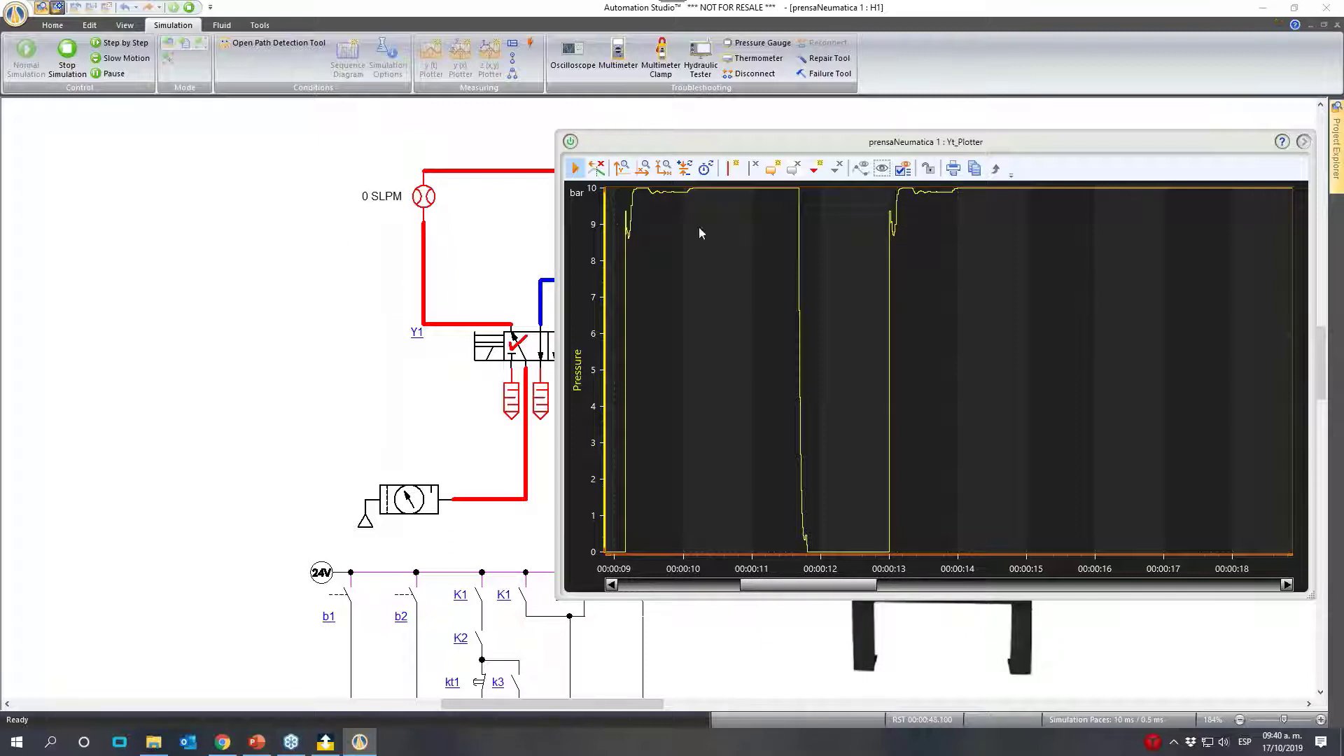
- Move the plotter clear of the cylinder and buttons, and cycle valve Y1 repeatedly to observe extension, retraction and flow
left_click_drag(749, 147, 963, 155)
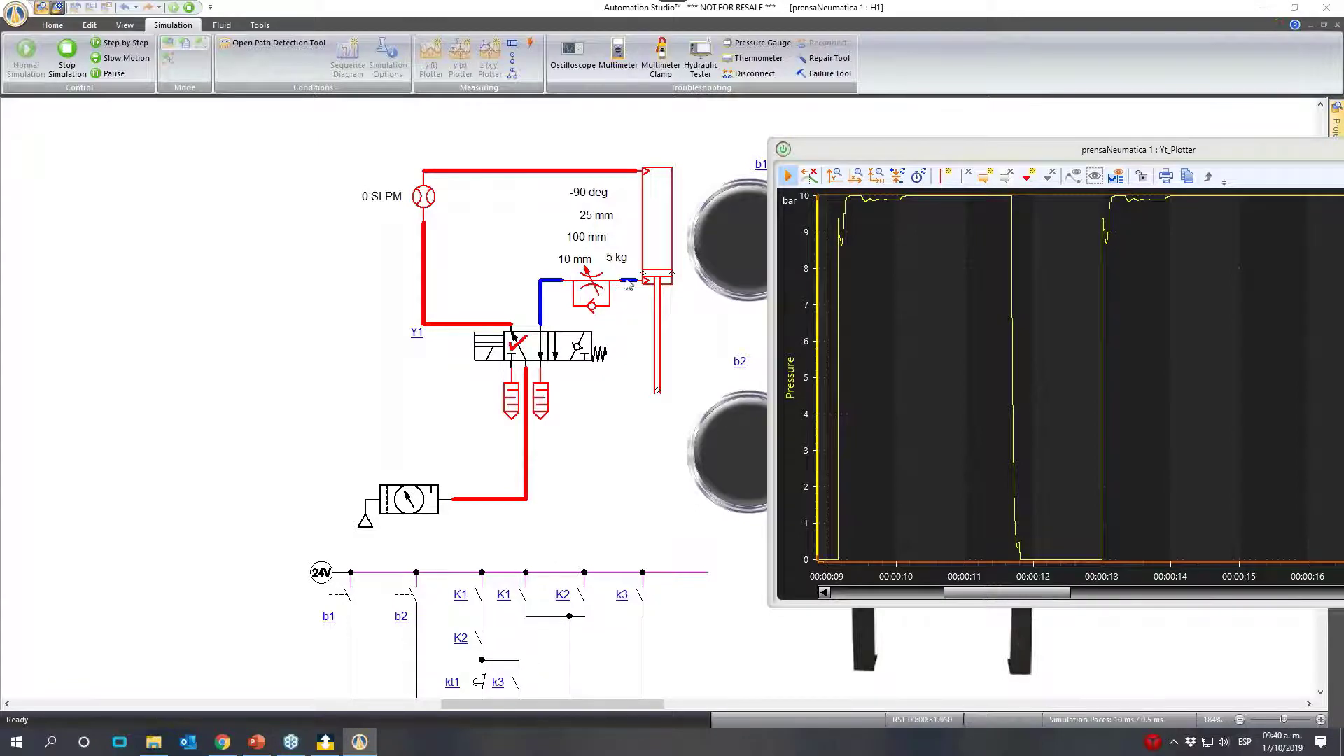
left_click_drag(907, 159, 1122, 279)
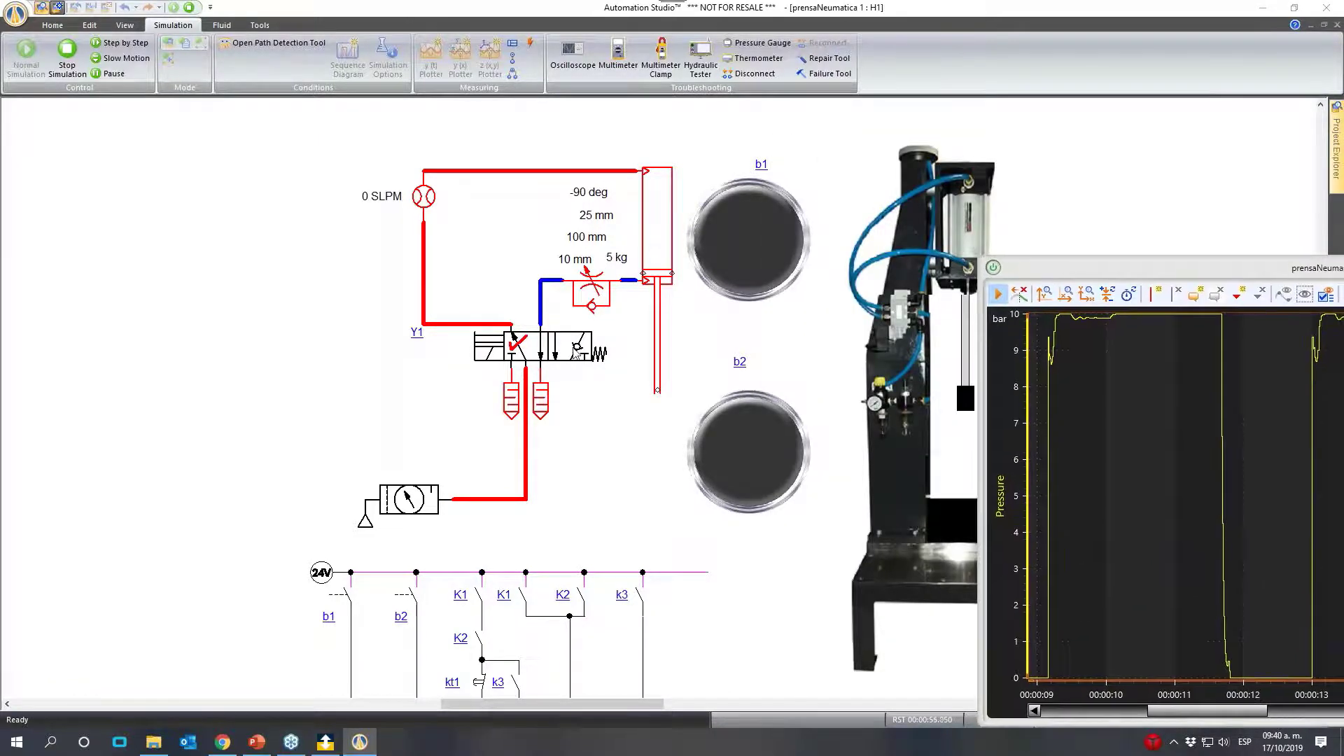
left_click(574, 354)
left_click(495, 355)
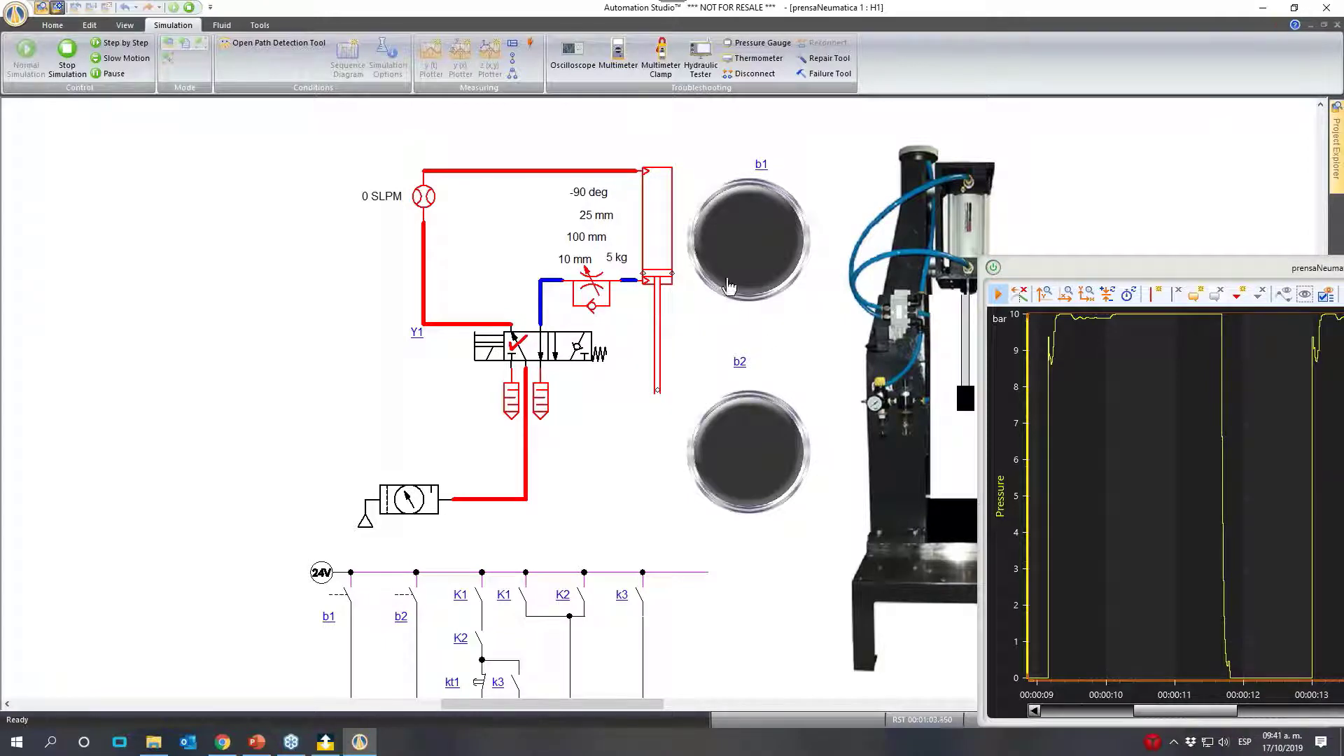
left_click(576, 355)
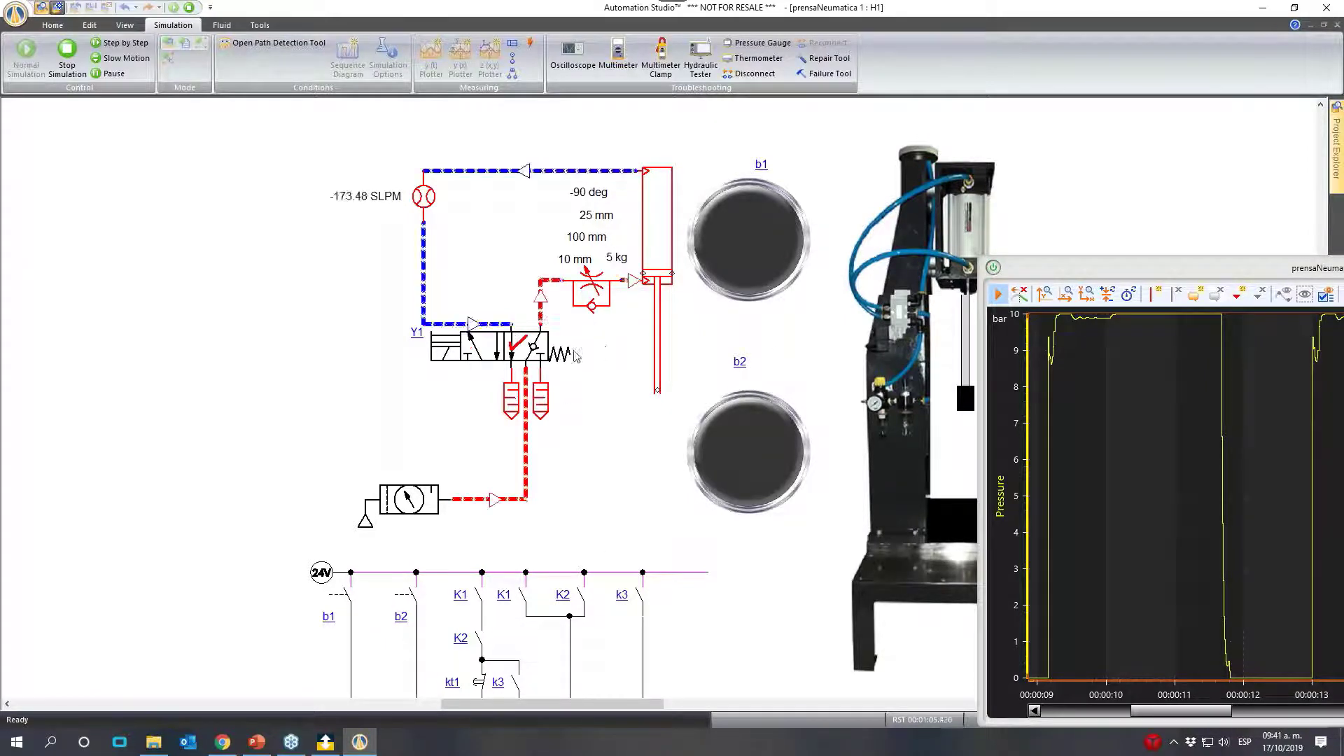
left_click(493, 365)
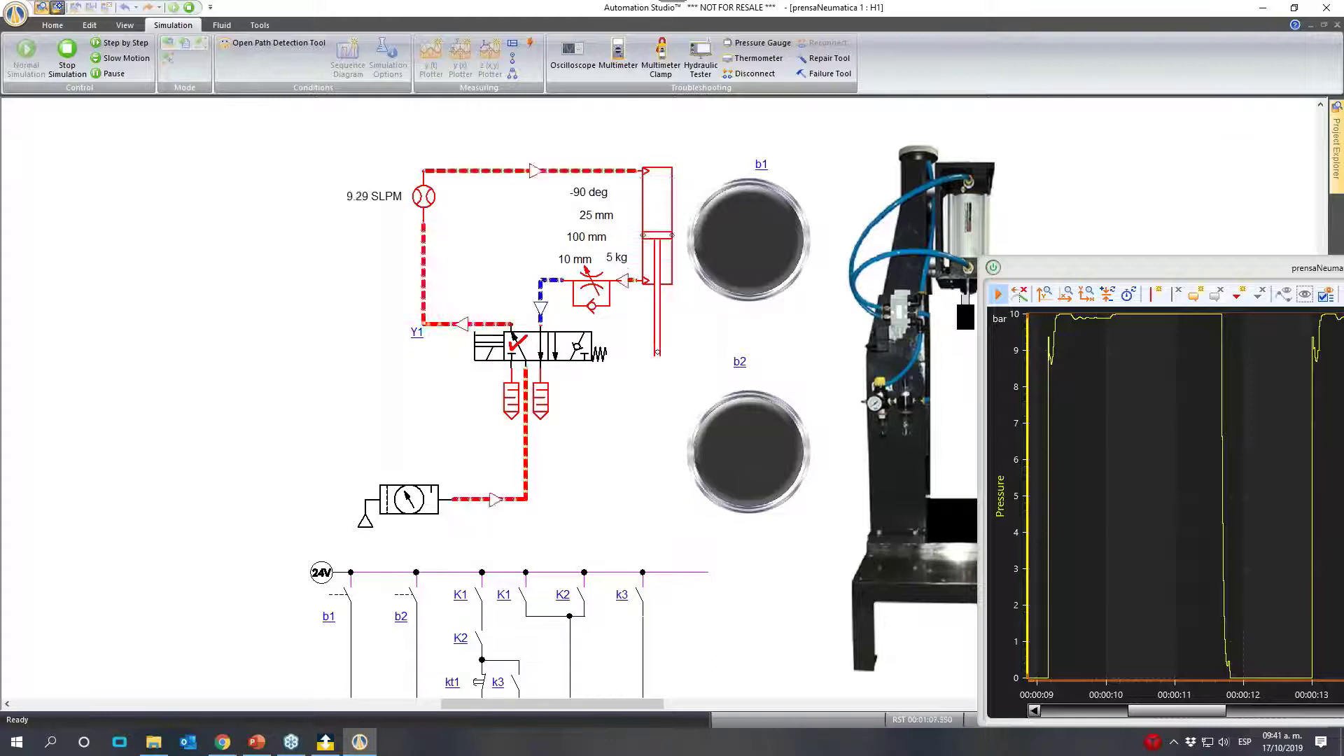
left_click(569, 337)
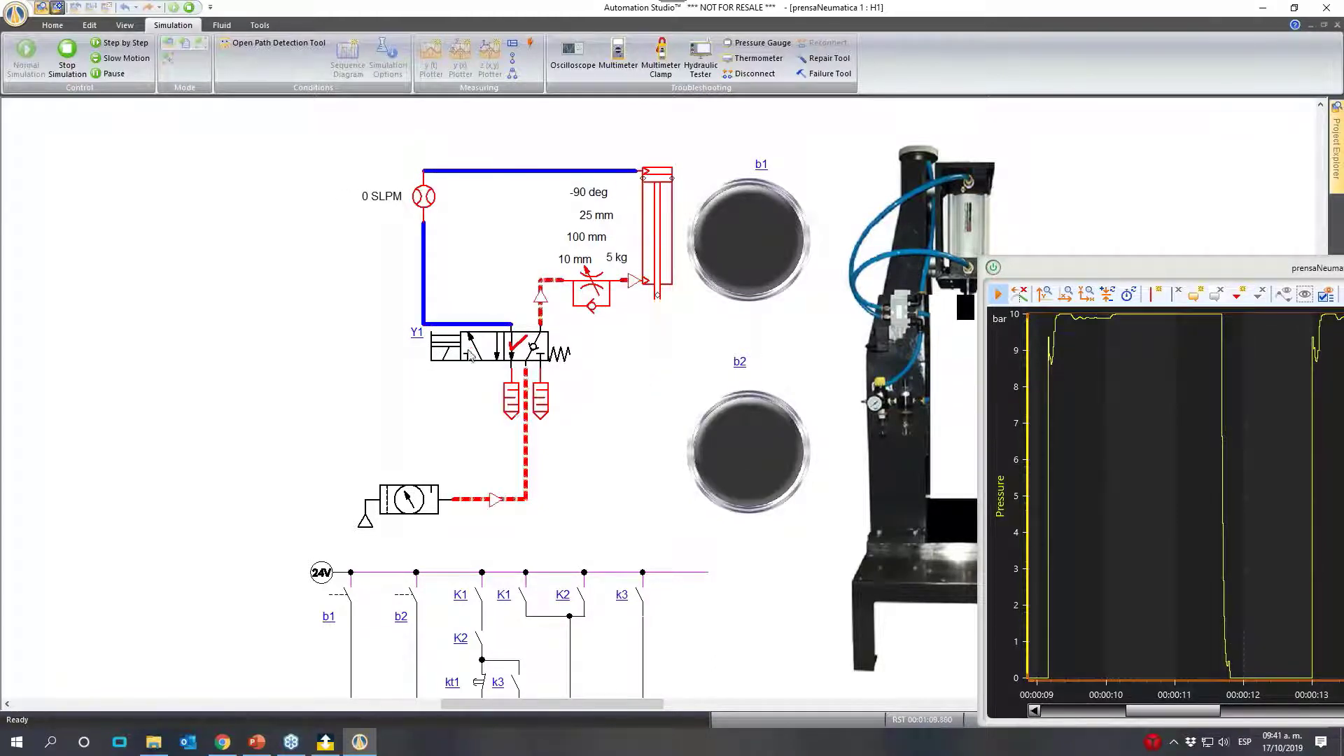
left_click(483, 353)
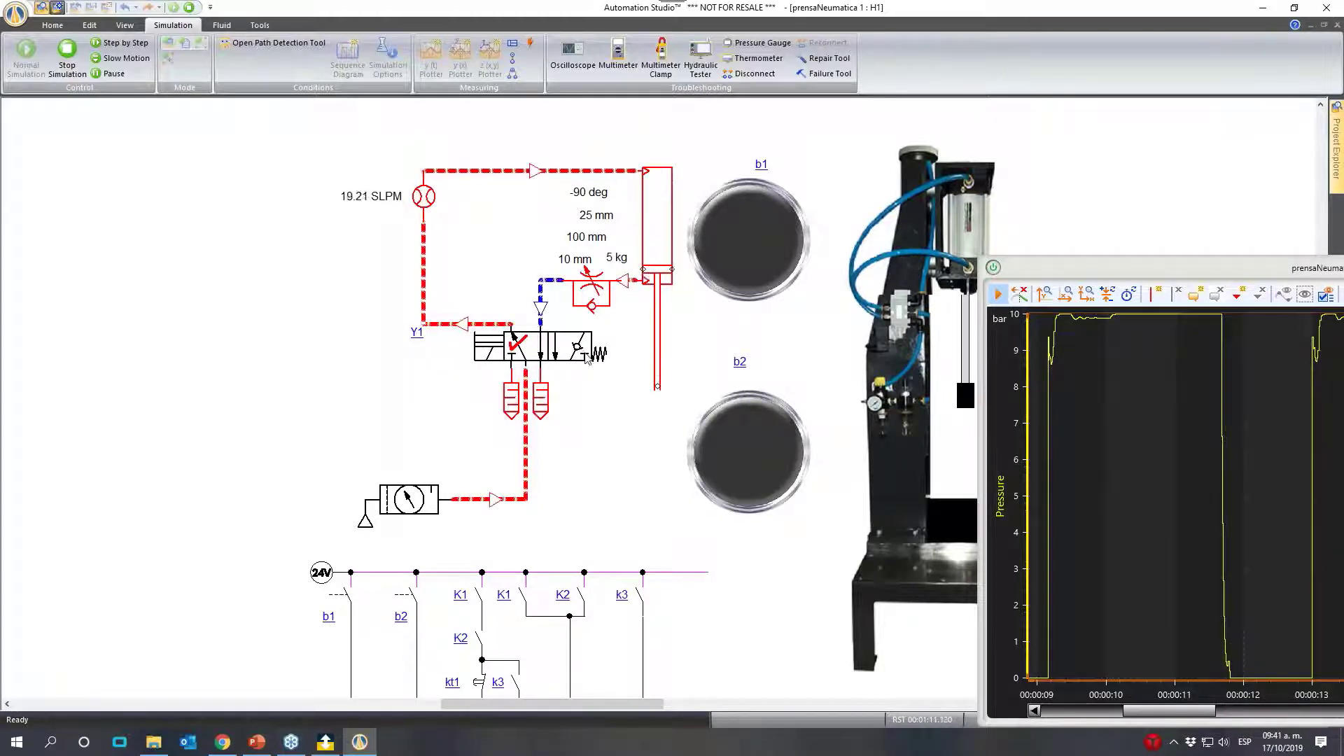
- Fine-tune the rod-side throttle valve's internal diameter, and shift valve Y1 both ways to observe the cylinder's motion
left_click(590, 285)
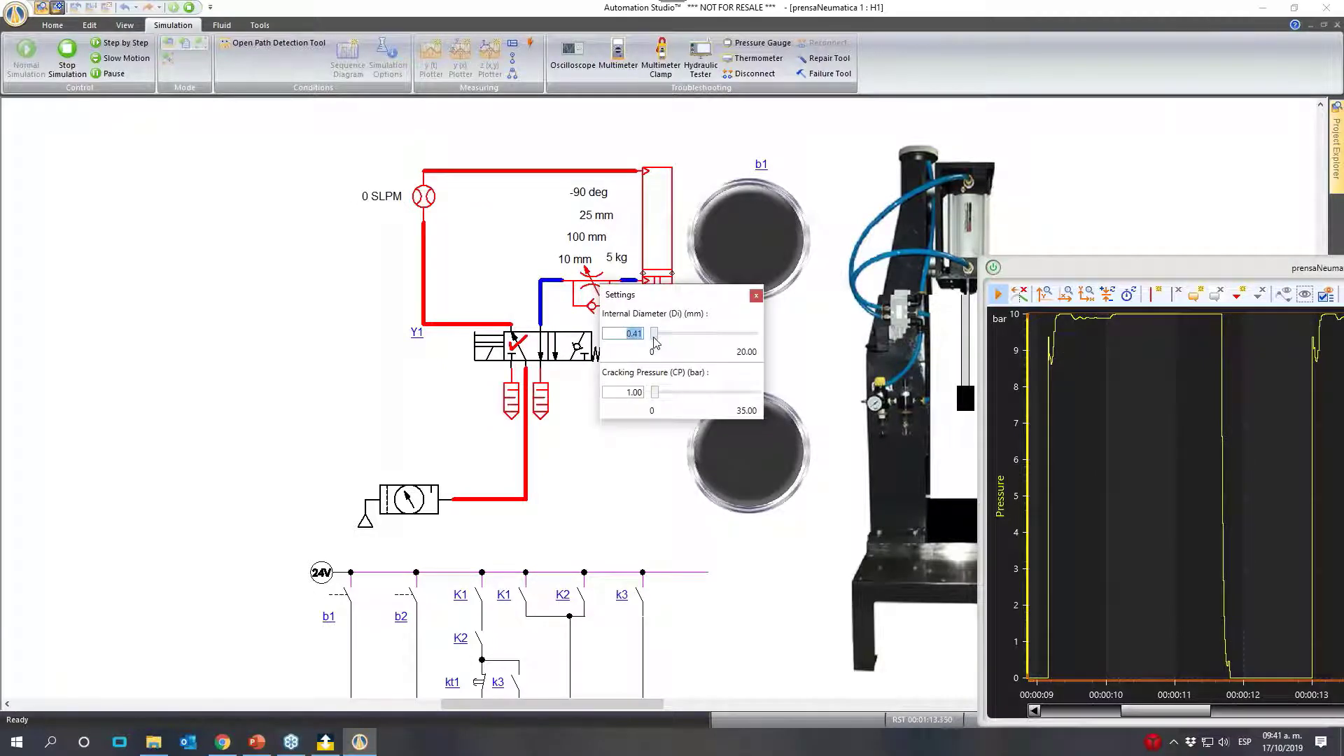
left_click_drag(655, 342, 657, 341)
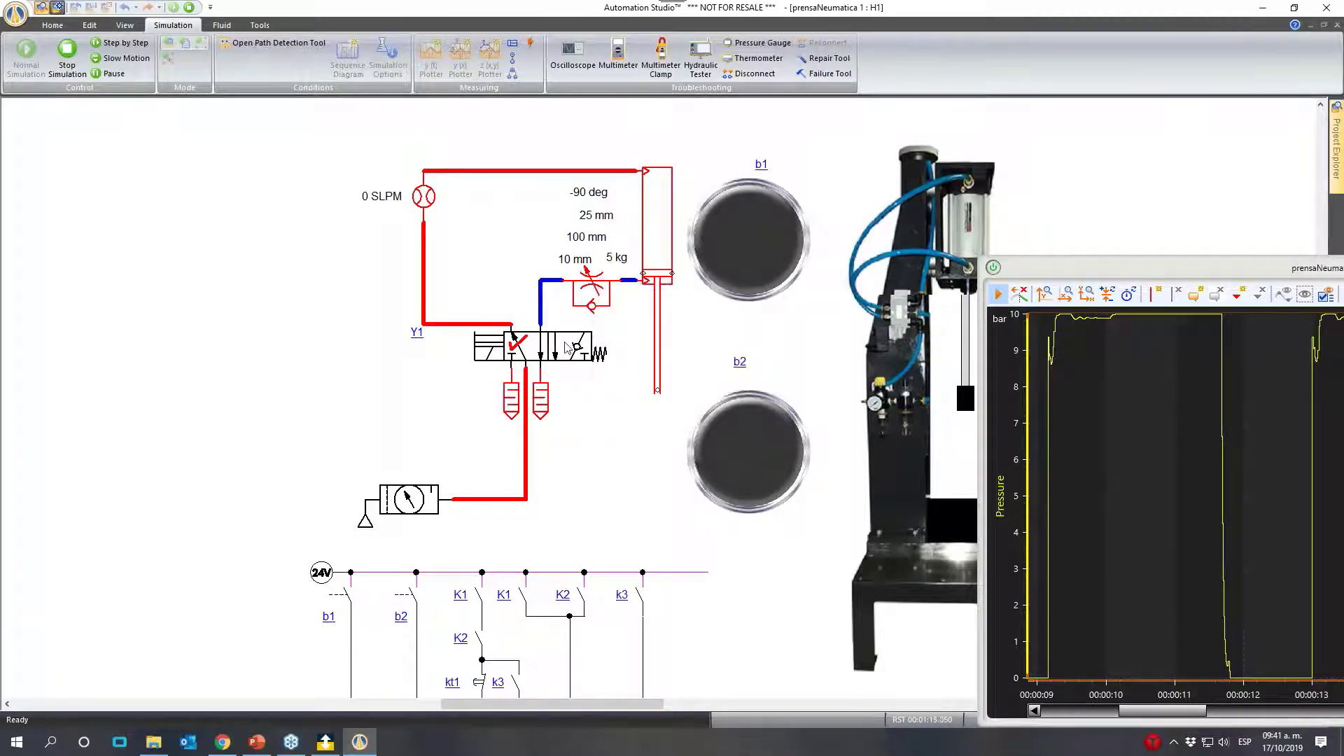
left_click(483, 354)
left_click(572, 351)
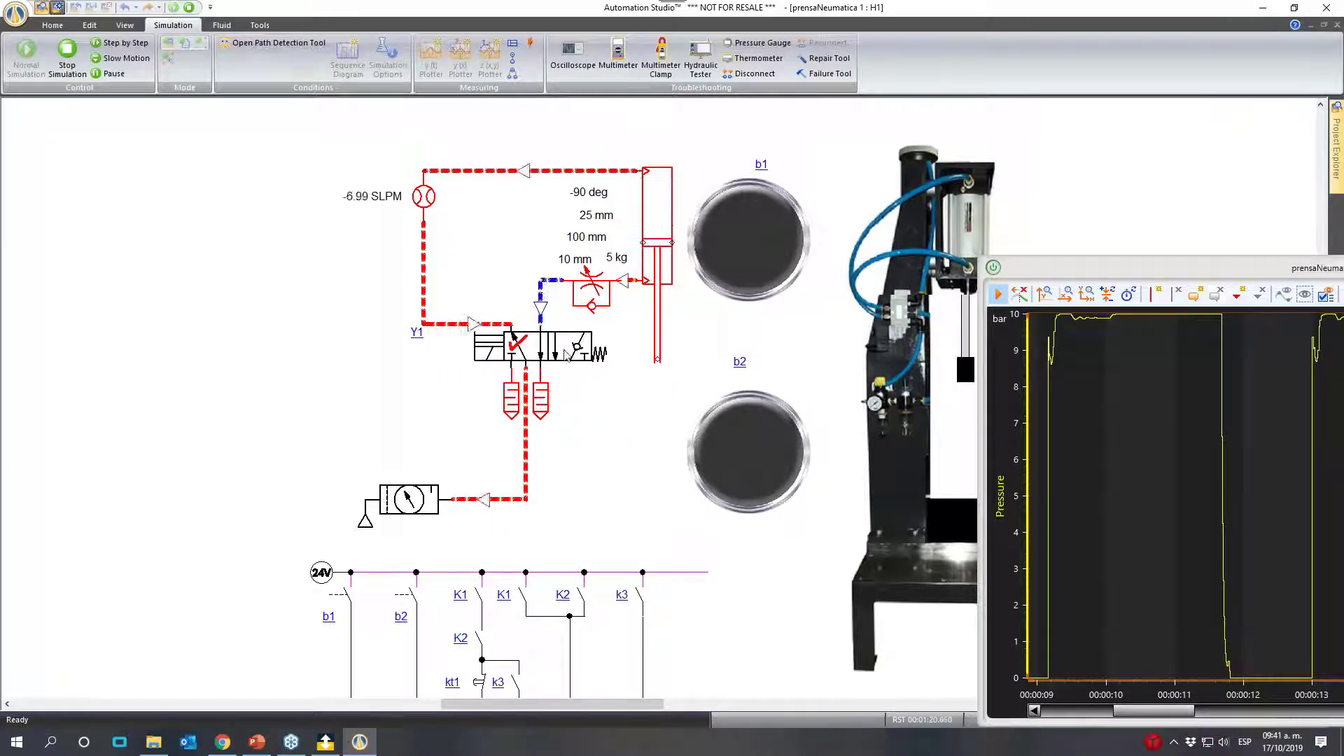
- Cycle valve Y1 repeatedly between its two positions to examine exhaust-throttled extension, retraction and the flowmeter reading
left_click(485, 354)
left_click(562, 351)
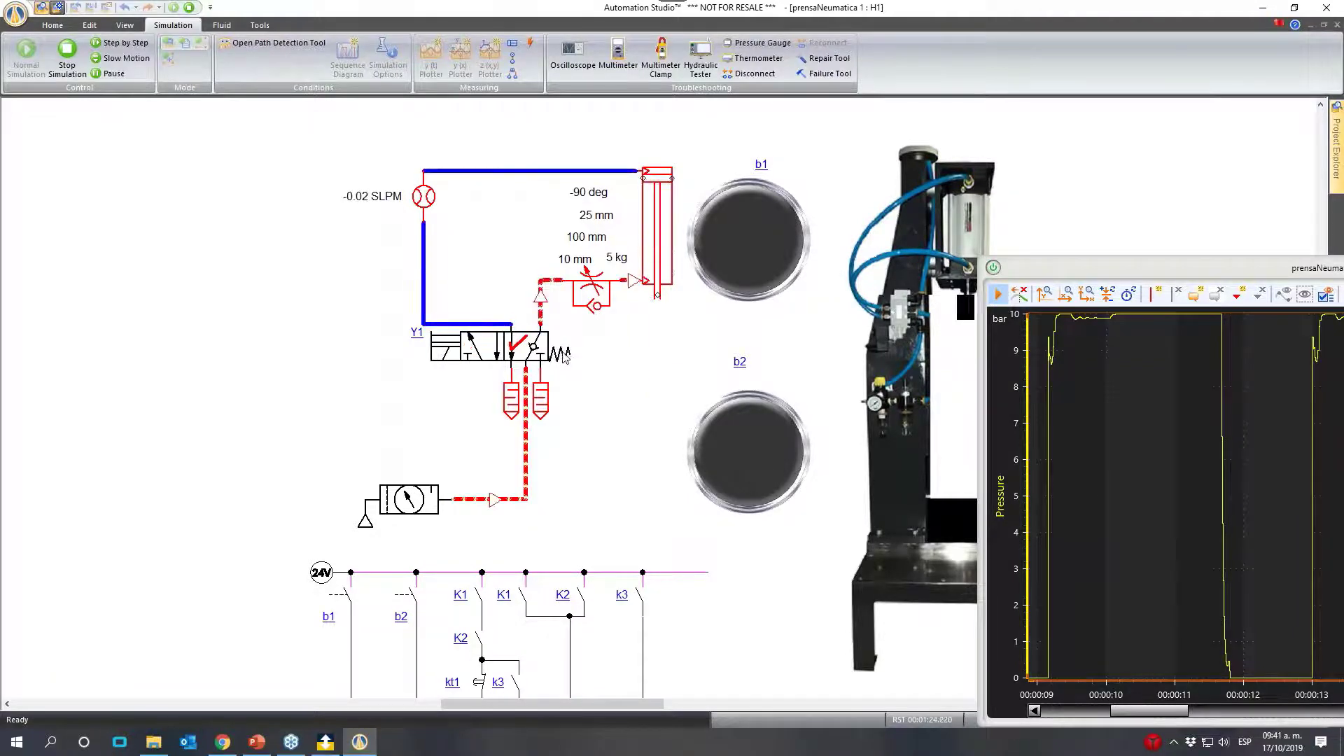
left_click(502, 352)
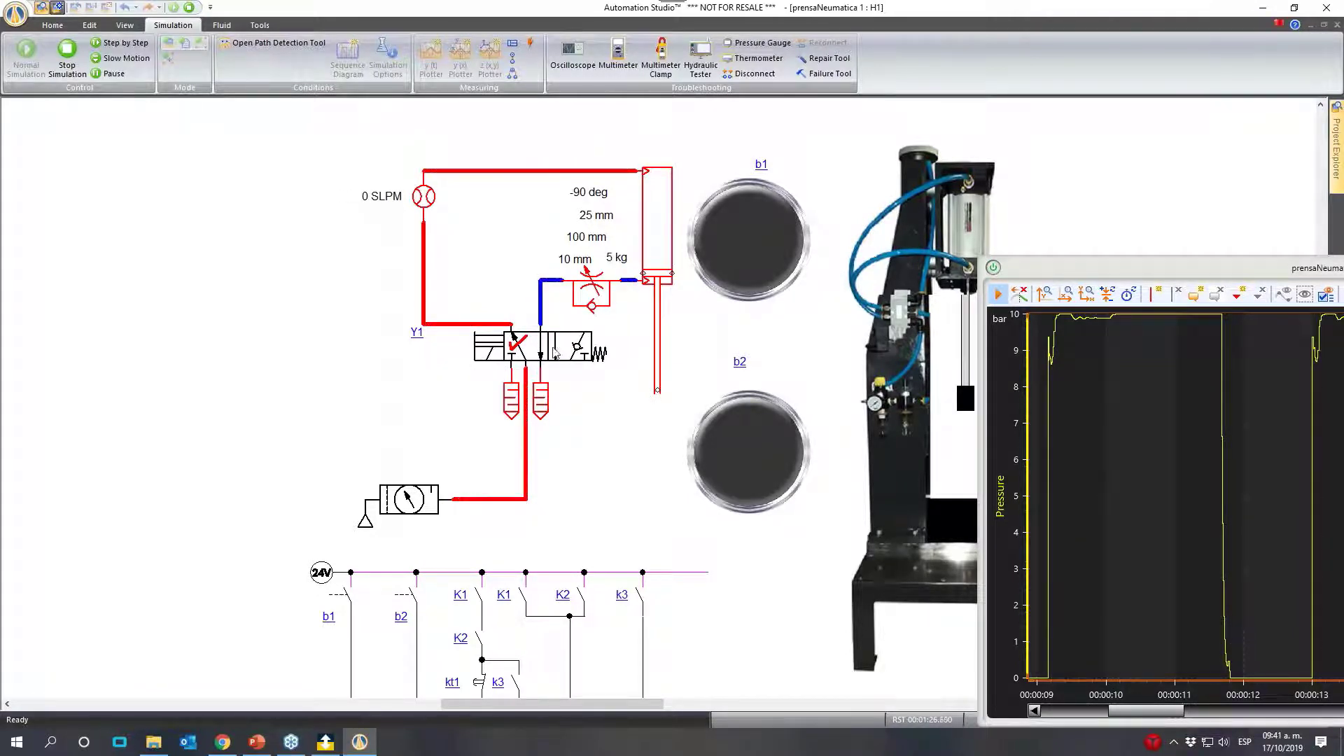
left_click(584, 339)
left_click(479, 348)
left_click(579, 362)
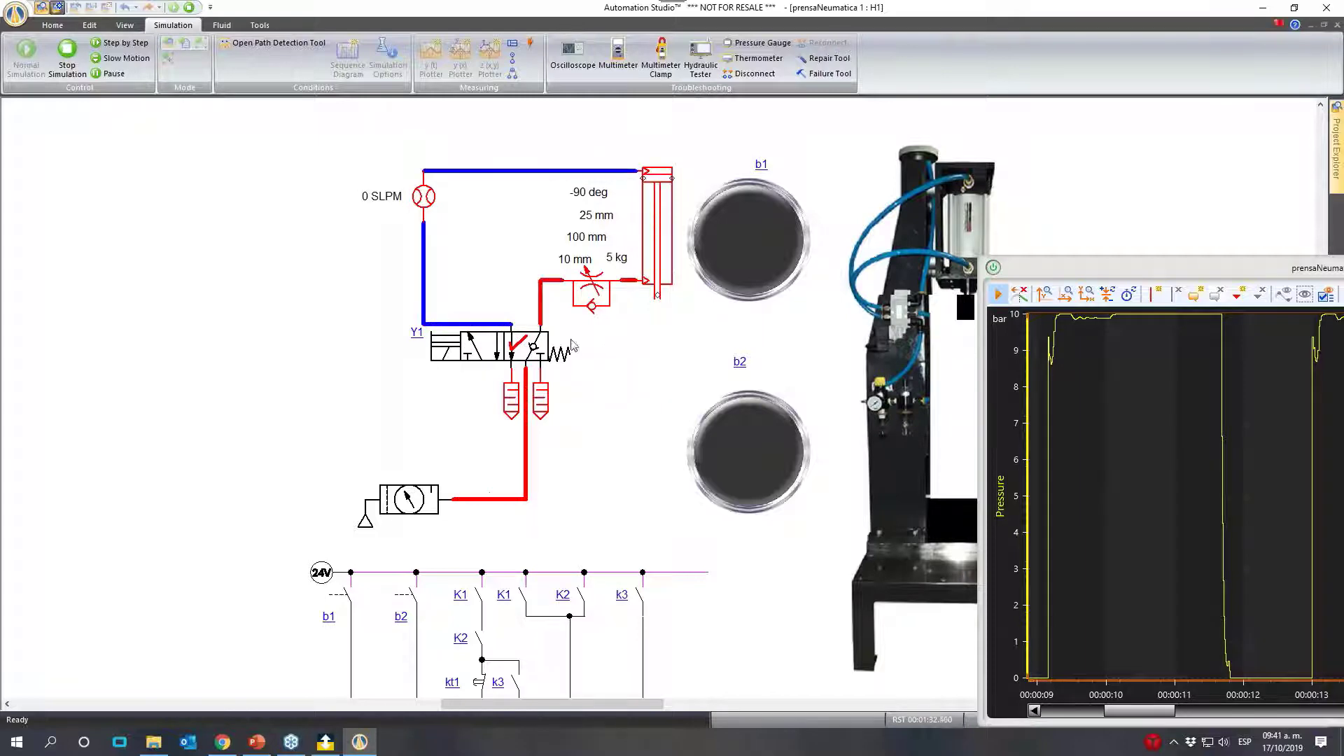
left_click(495, 357)
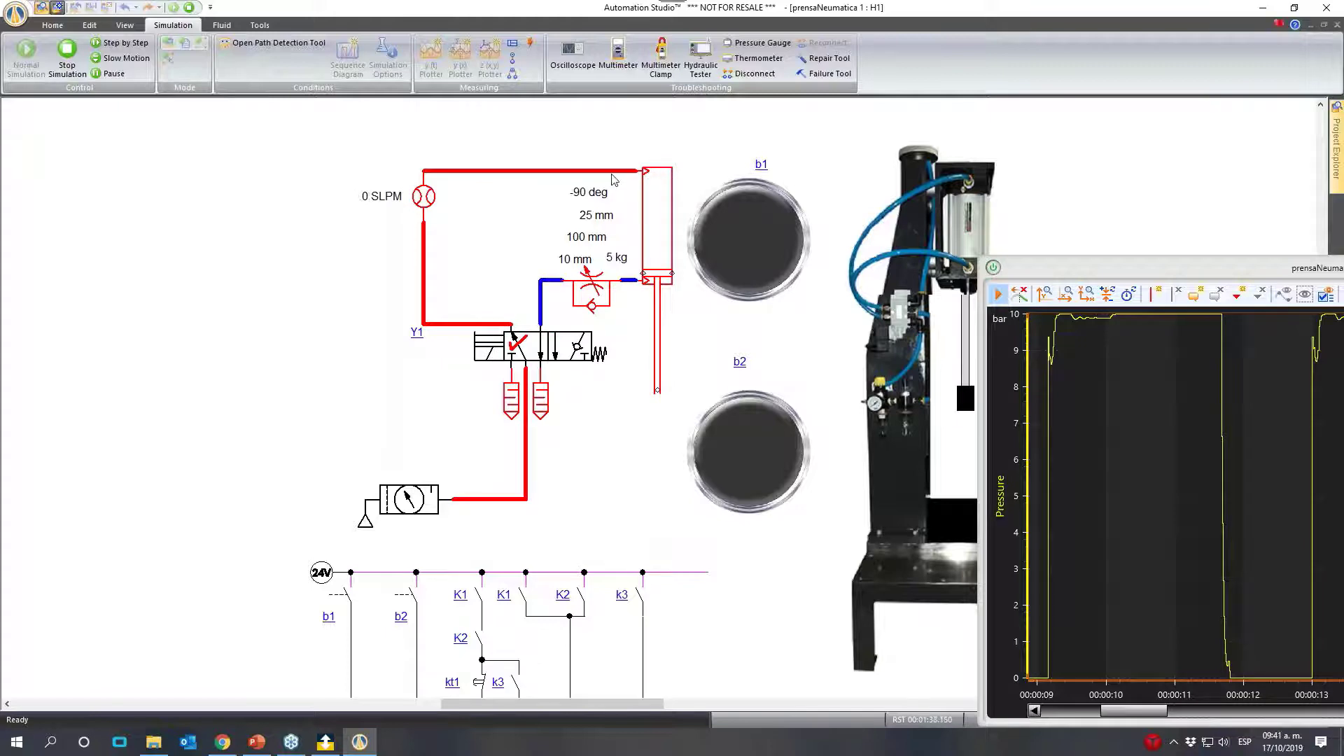
left_click(515, 338)
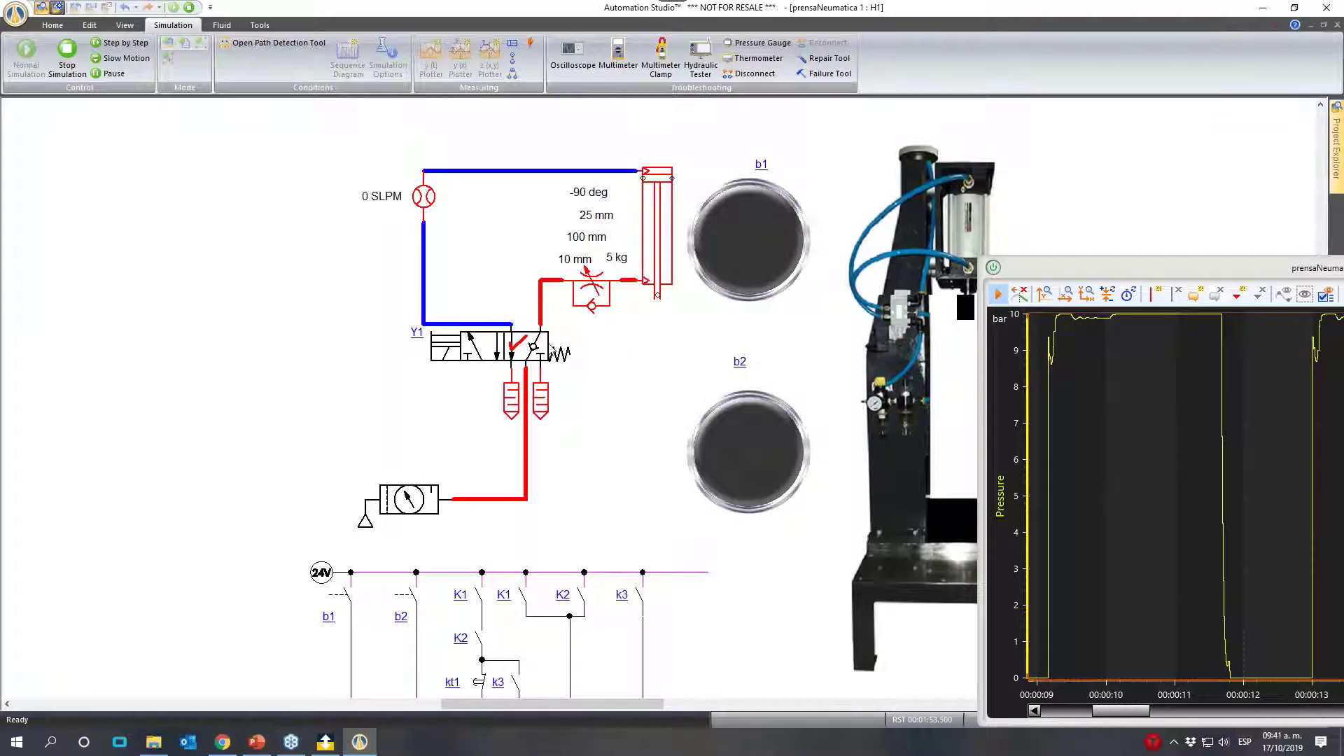
left_click(489, 351)
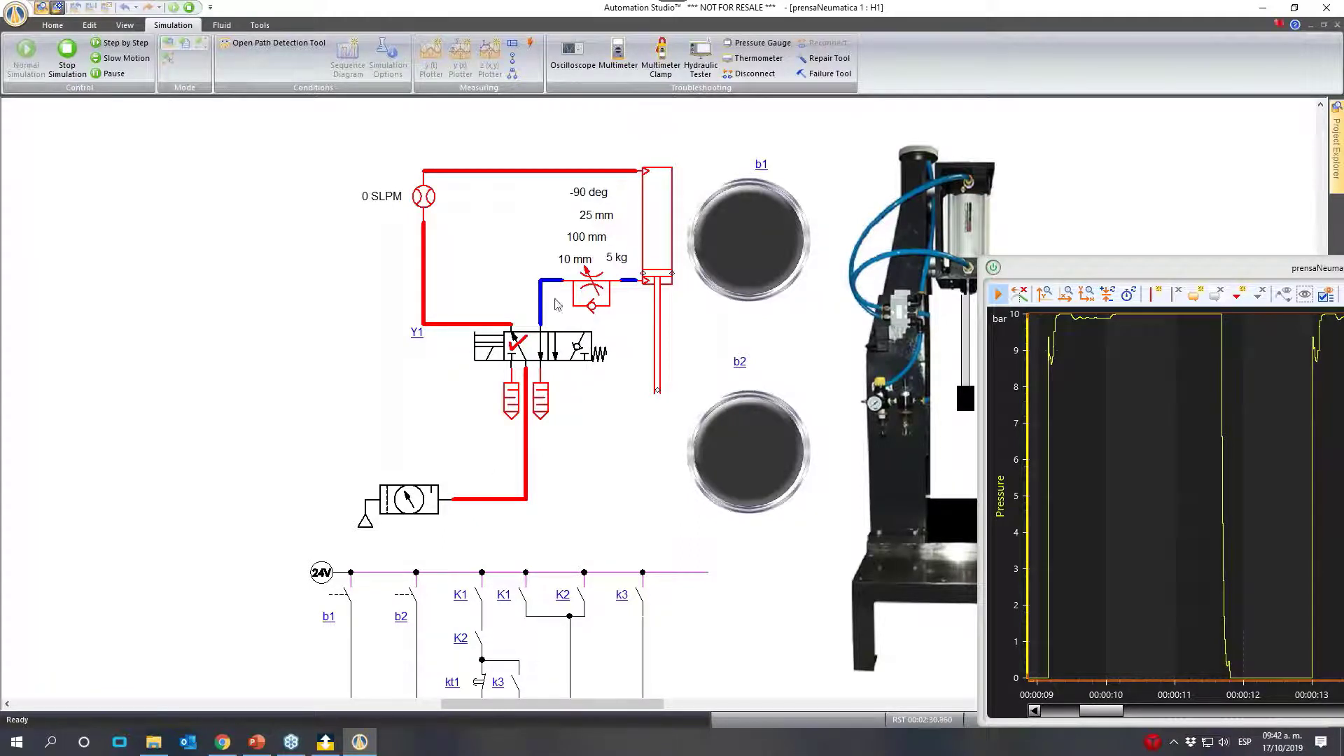
left_click(573, 354)
left_click(575, 356)
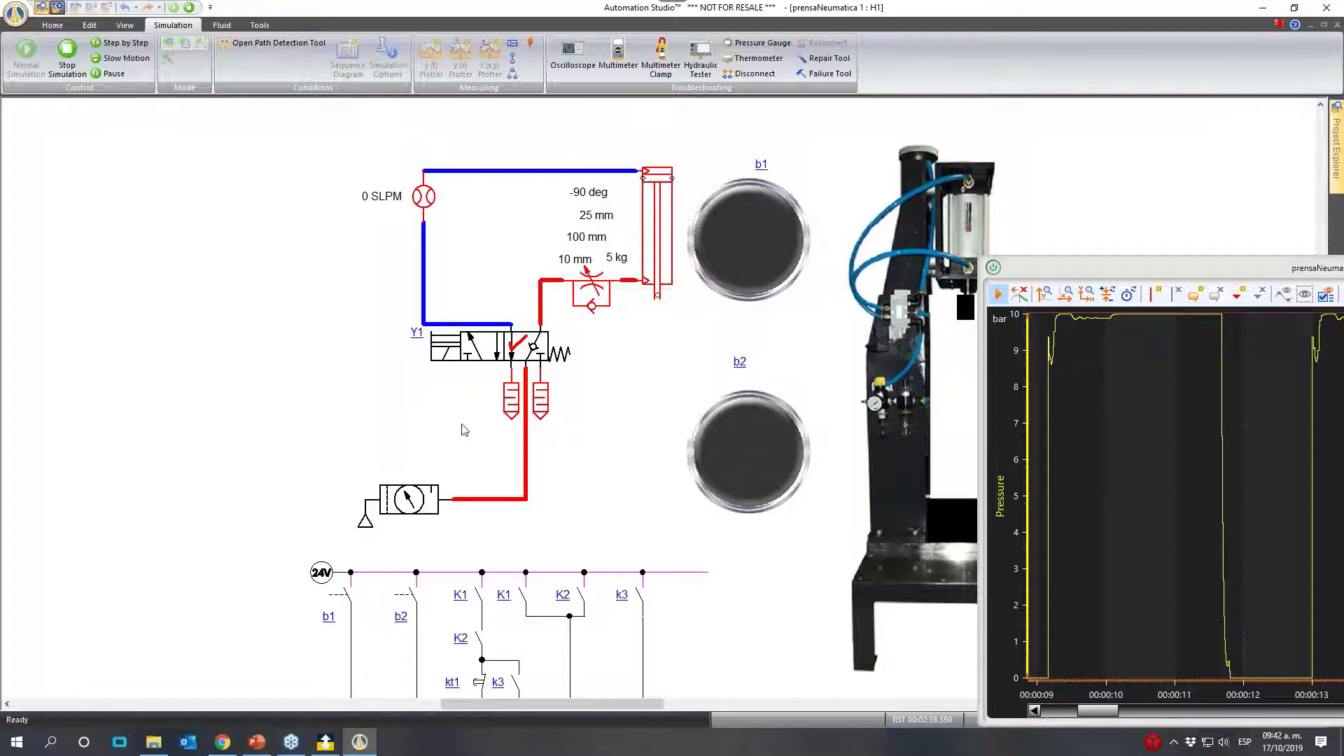
left_click(474, 355)
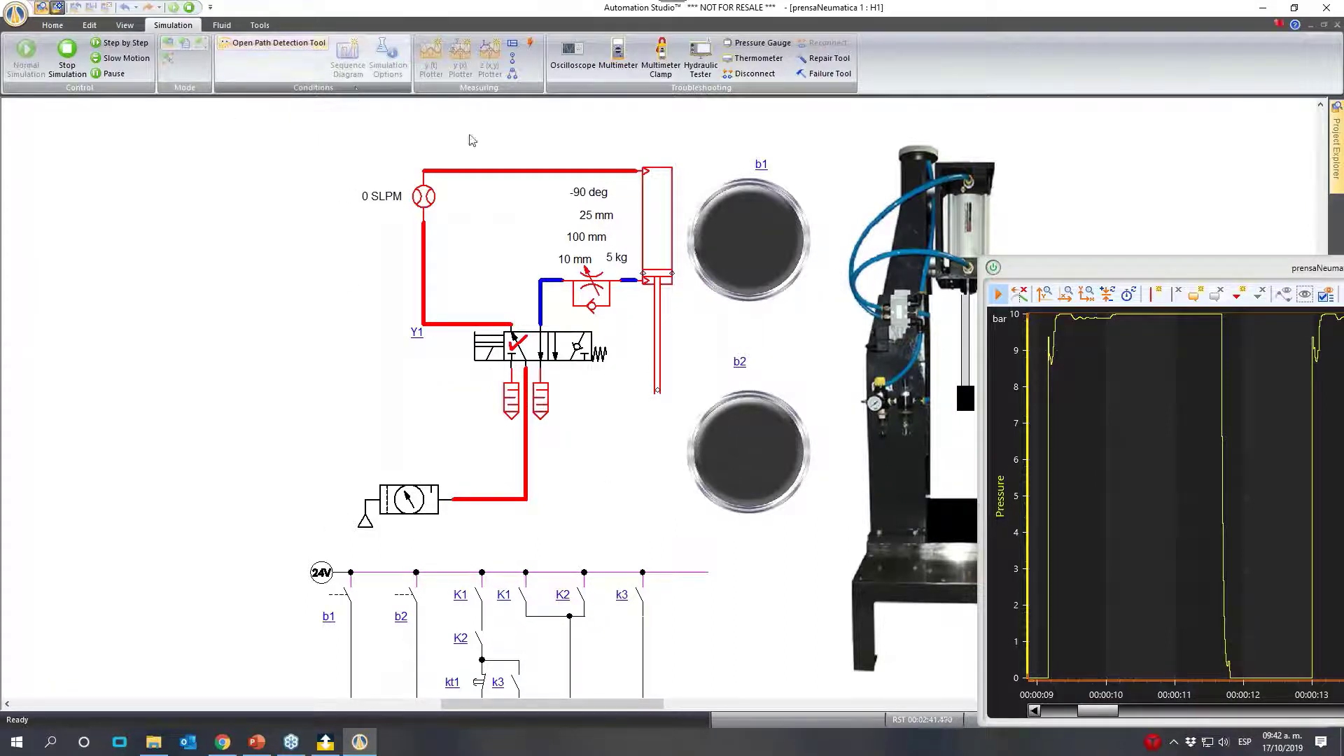
left_click(579, 355)
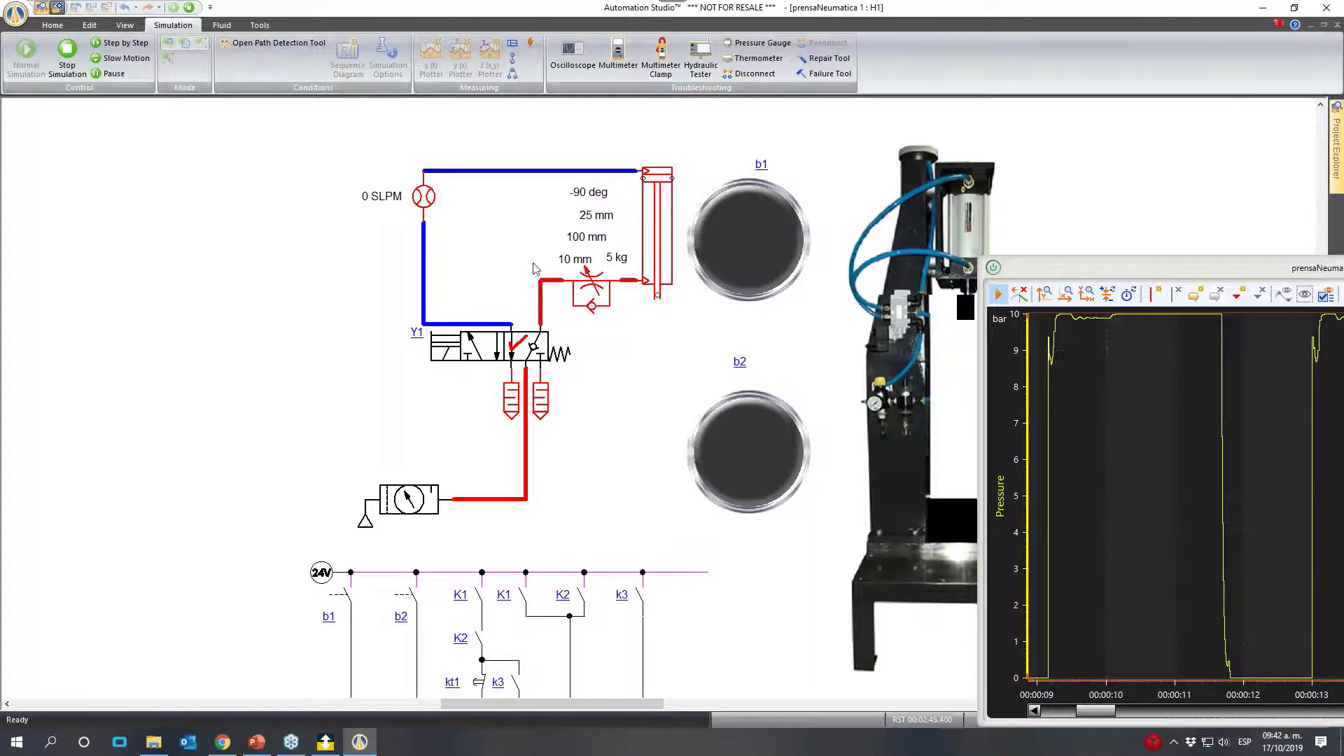
left_click(483, 356)
- Stop the simulation and review the double-acting cylinder's properties and its sizing sheet for instantaneous extend flow
left_click_drag(1123, 266, 1047, 185)
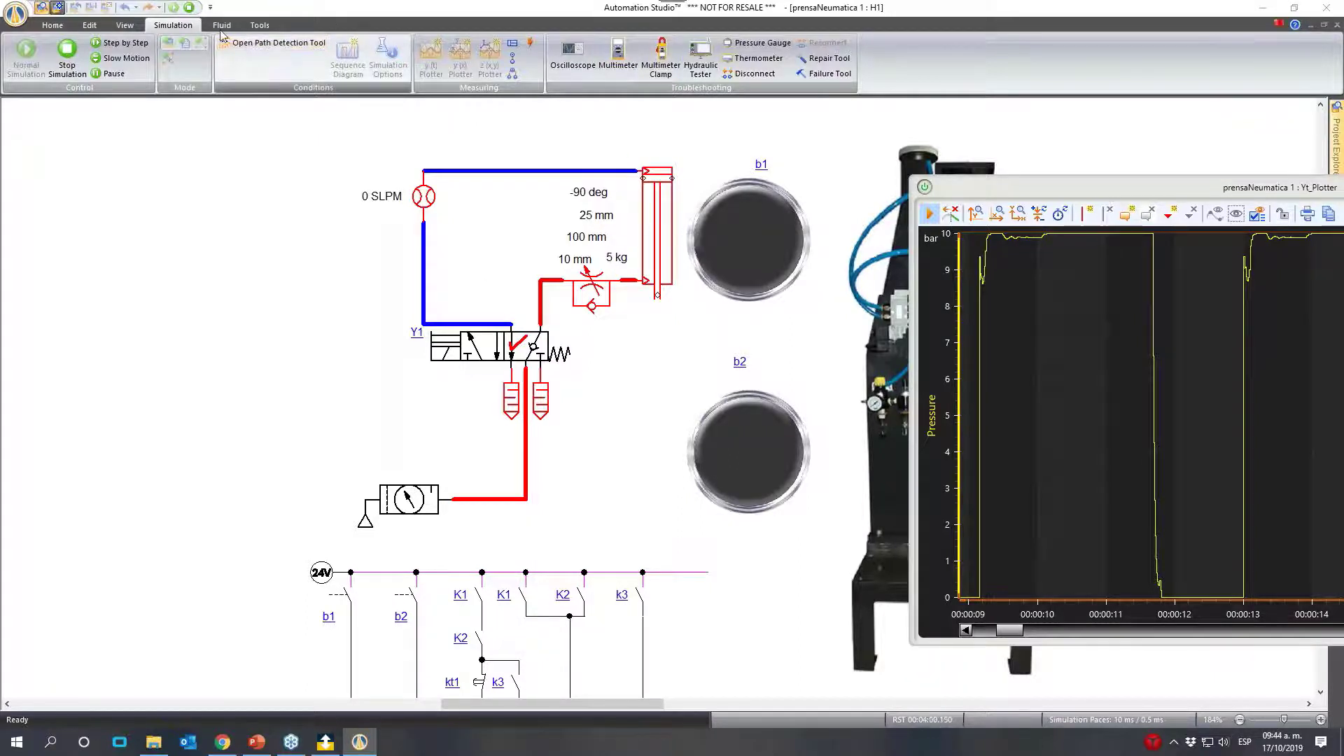
left_click(196, 7)
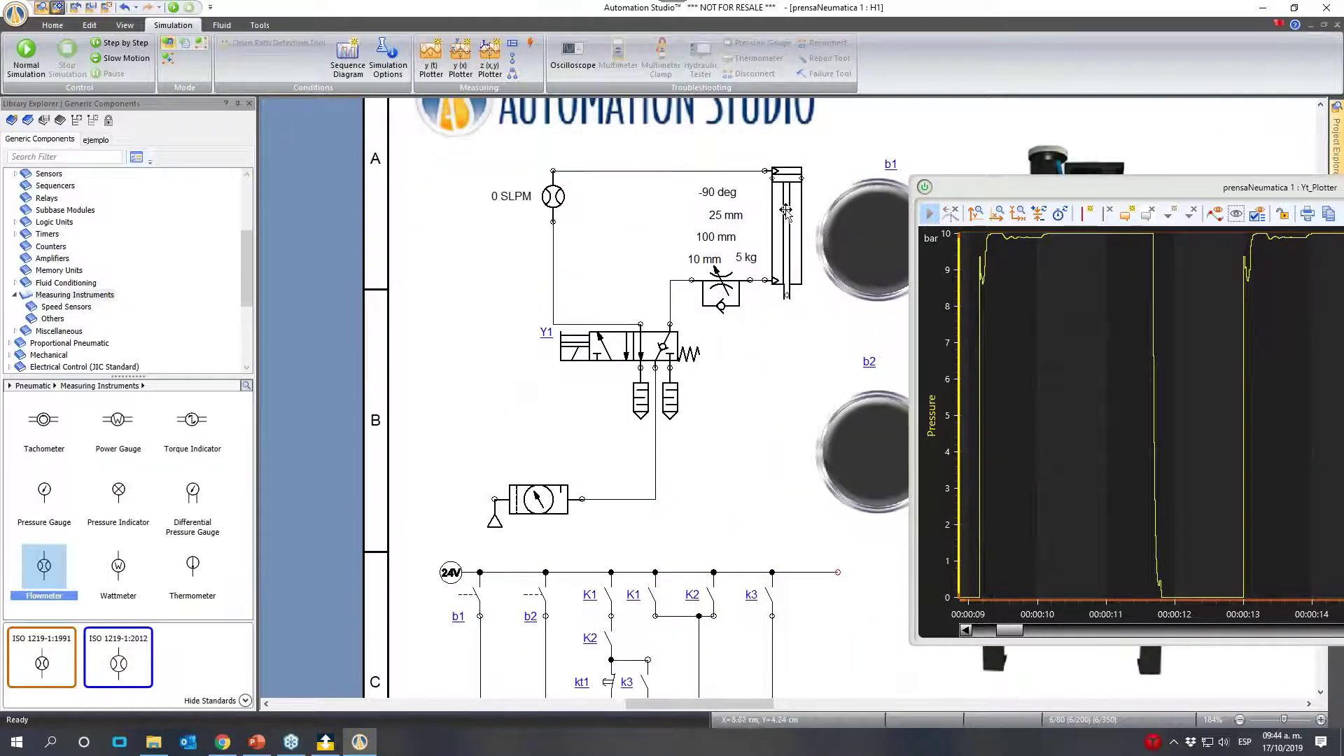
double_click(788, 208)
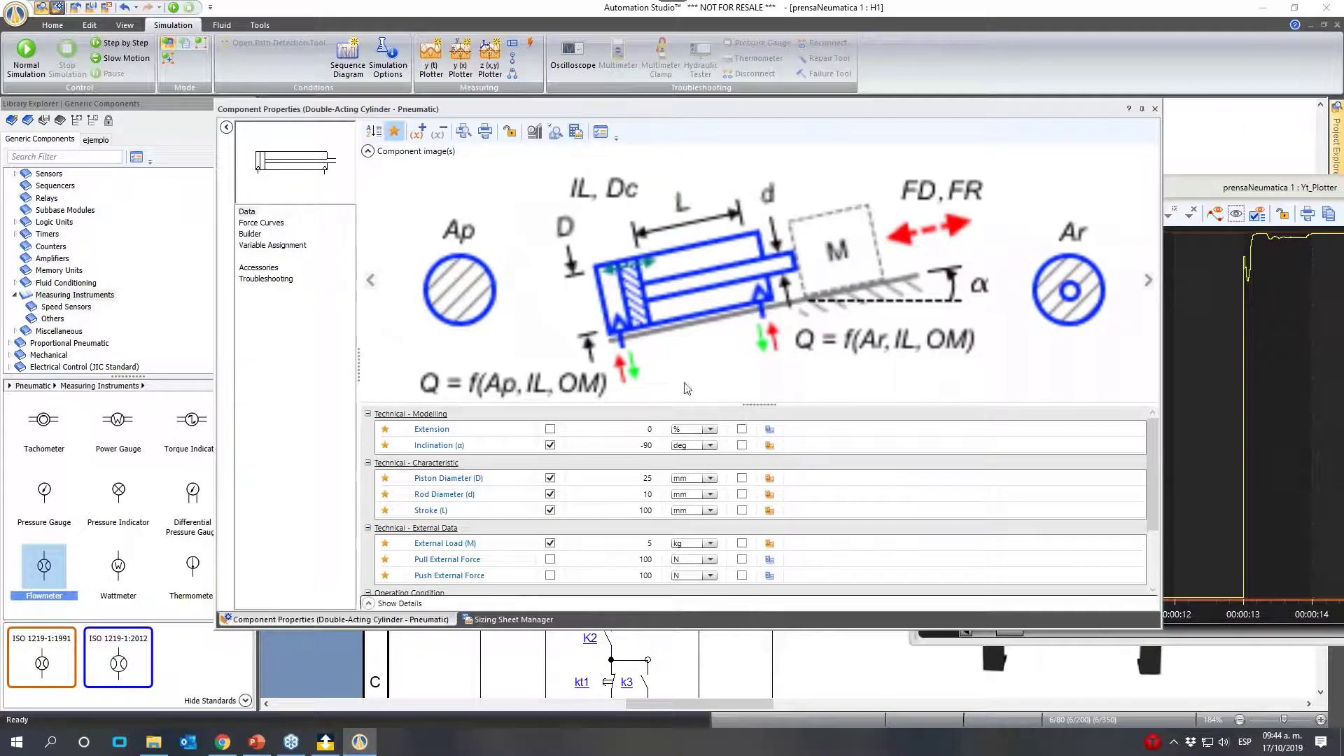
scroll(672, 413, "down", 2)
scroll(668, 416, "up", 2)
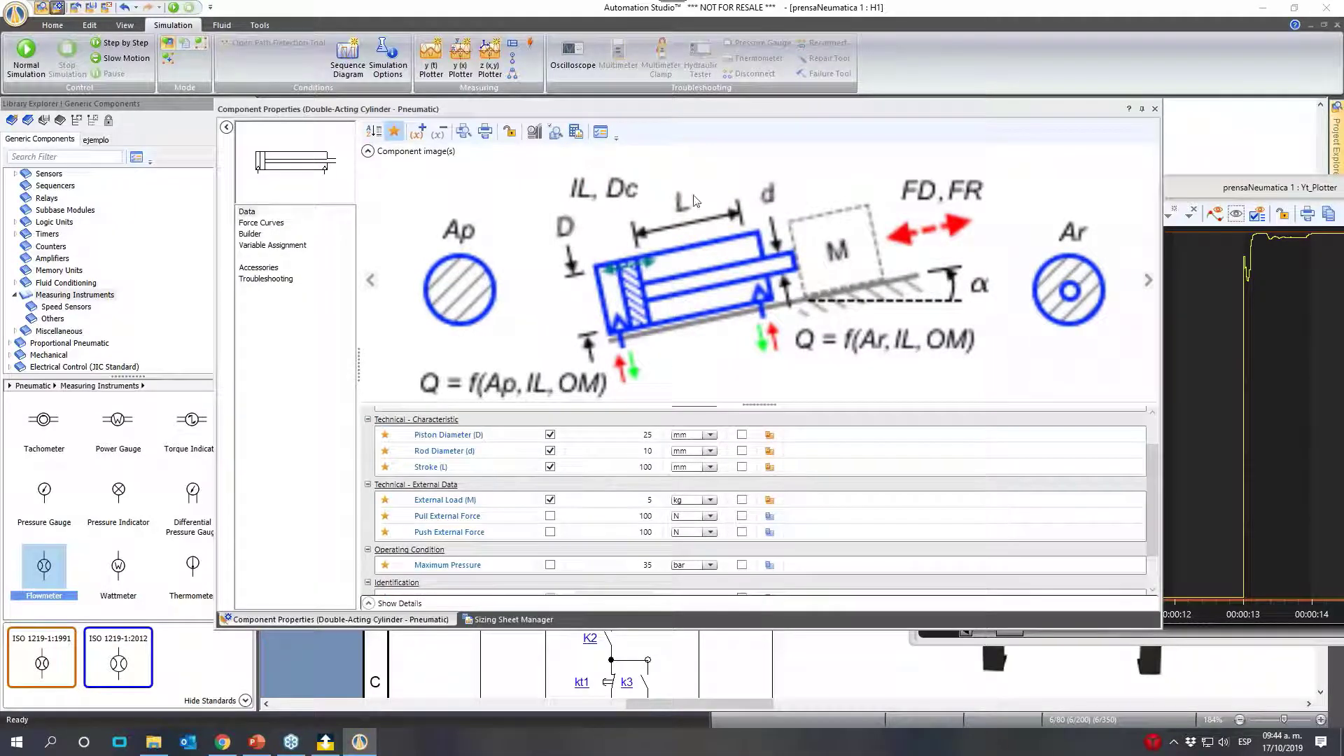
left_click(509, 619)
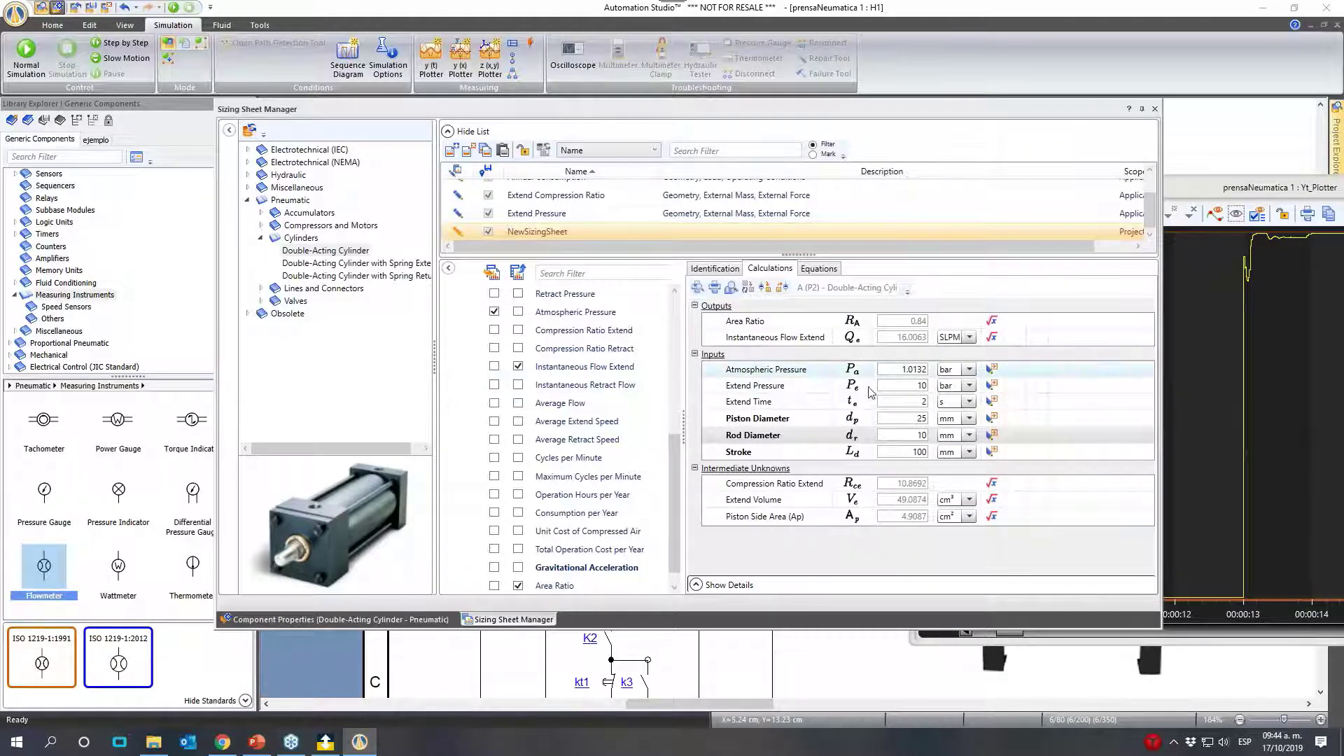
left_click(1155, 109)
- Bring the Yt_Plotter window fully into view and close it
left_click_drag(1166, 197, 663, 168)
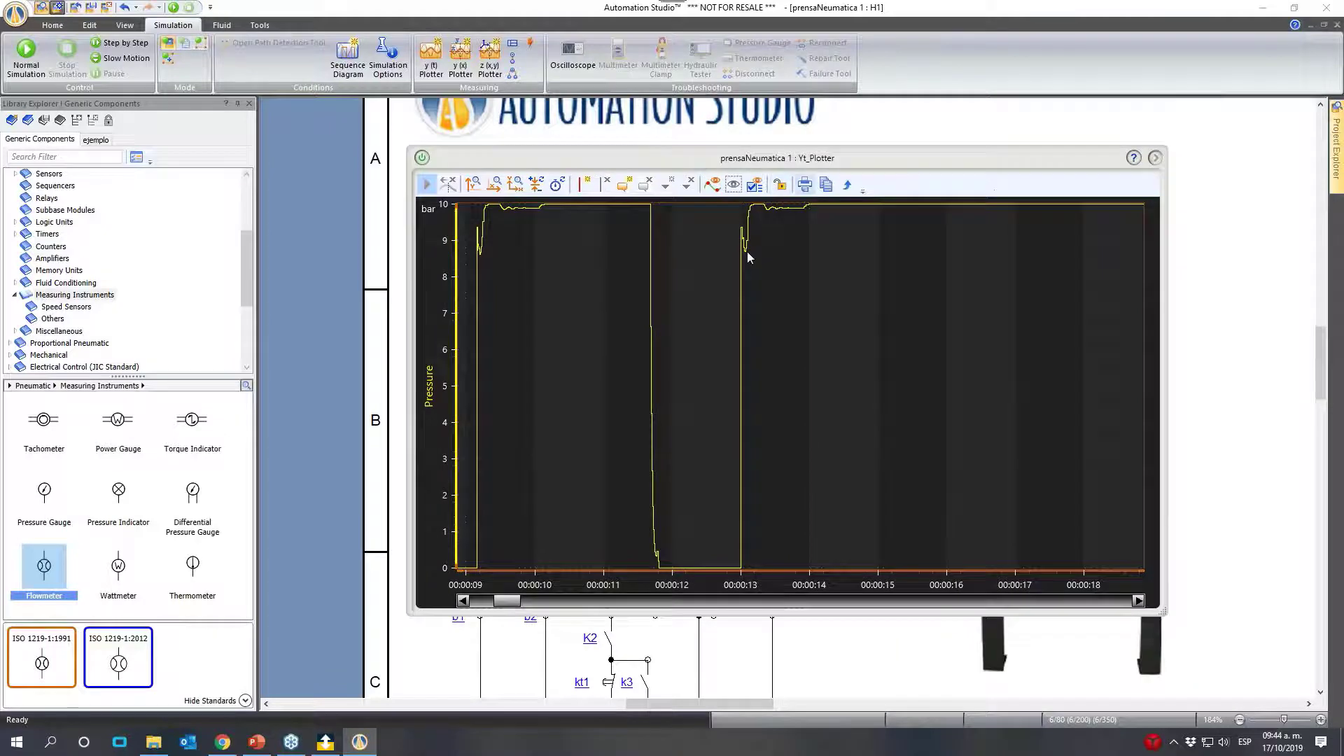
left_click(422, 158)
left_click(1155, 159)
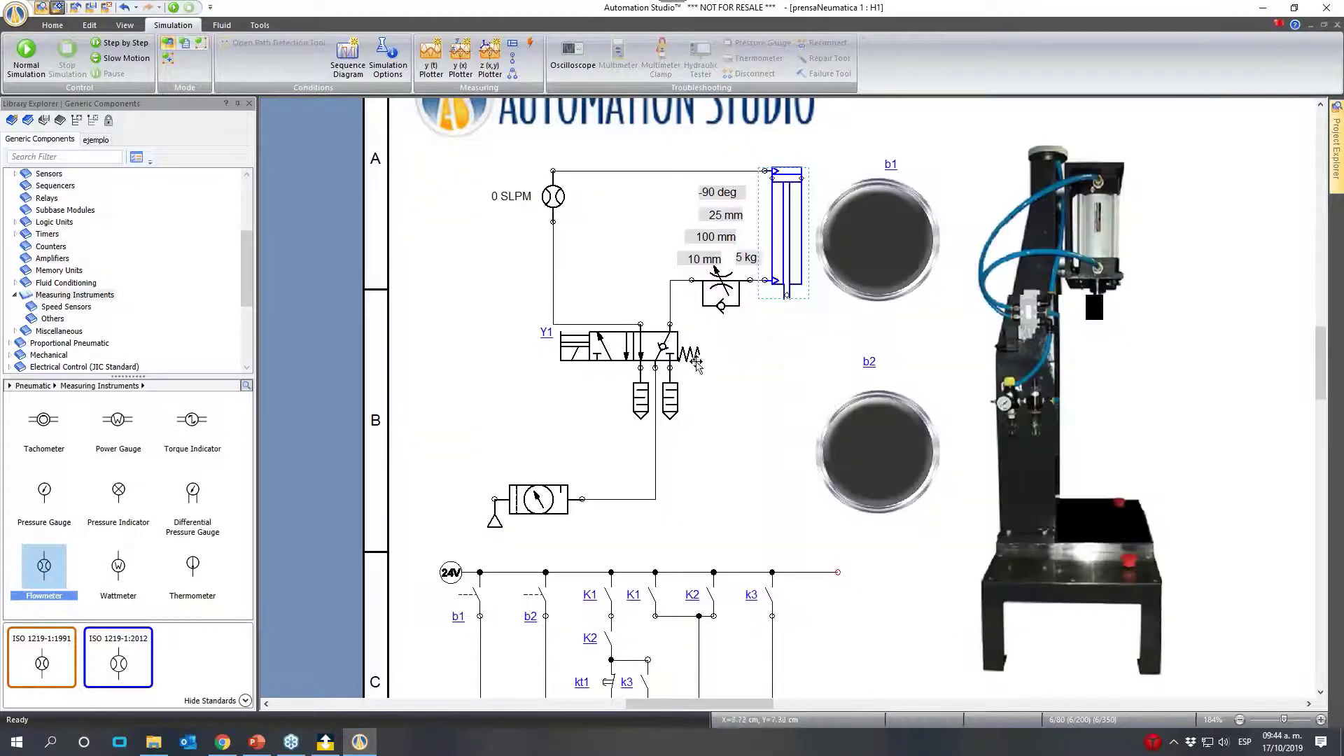
- Move the cylinder's 5 kg load label away from the throttle valve, beside the 100 mm stroke label
left_click(789, 370)
left_click_drag(748, 270, 669, 226)
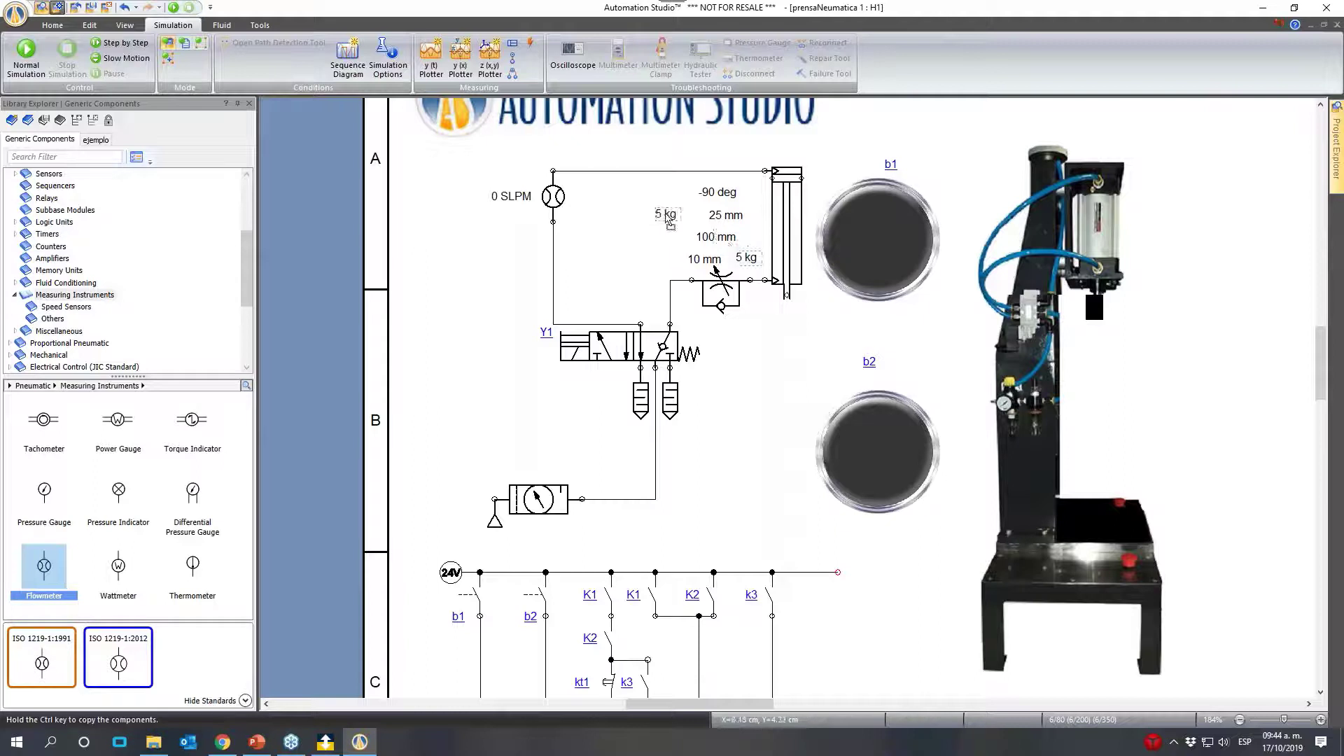
left_click(743, 391)
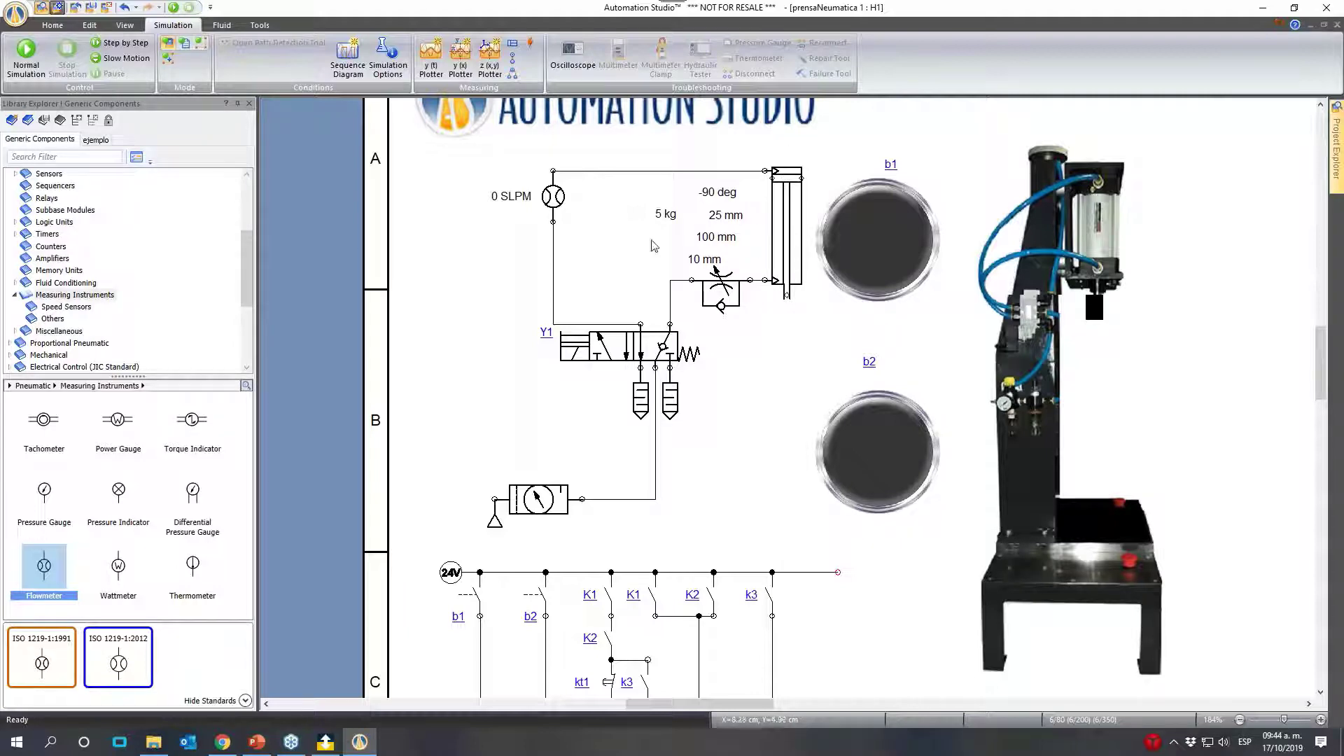
left_click_drag(664, 214, 650, 234)
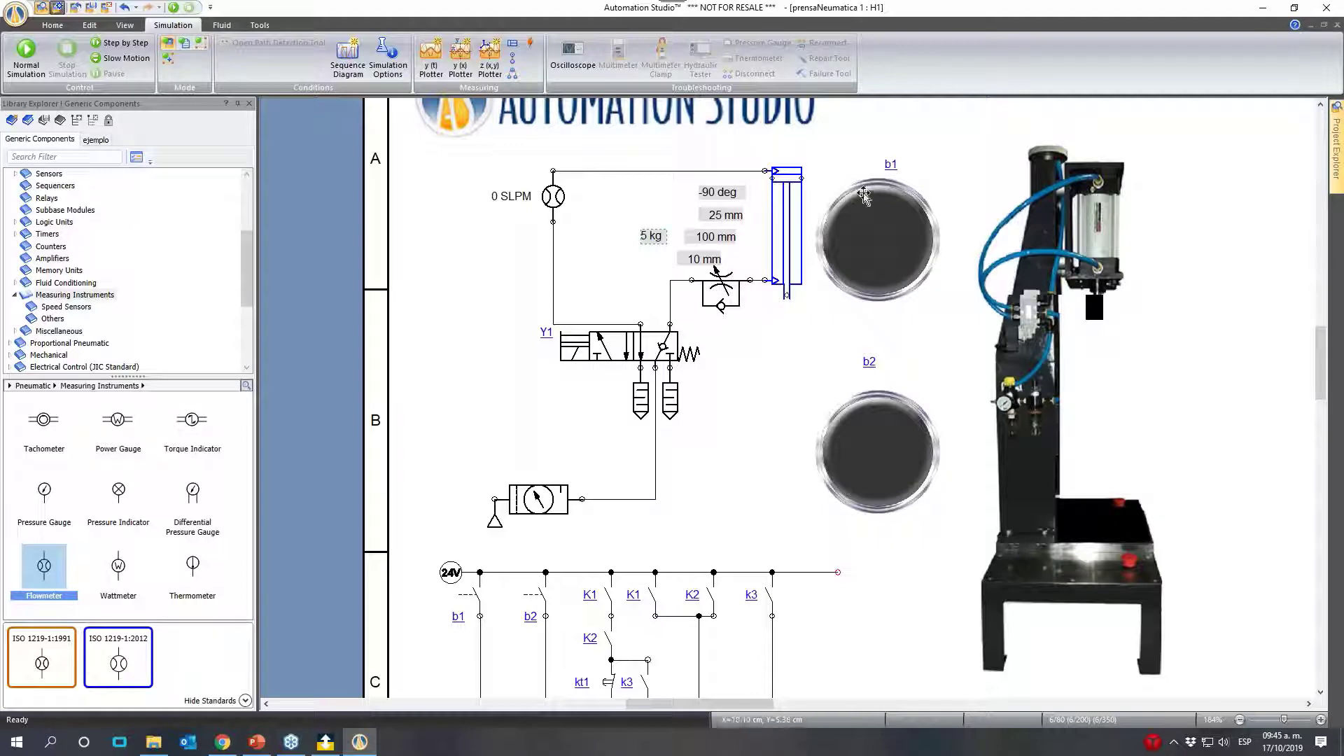
left_click(731, 295)
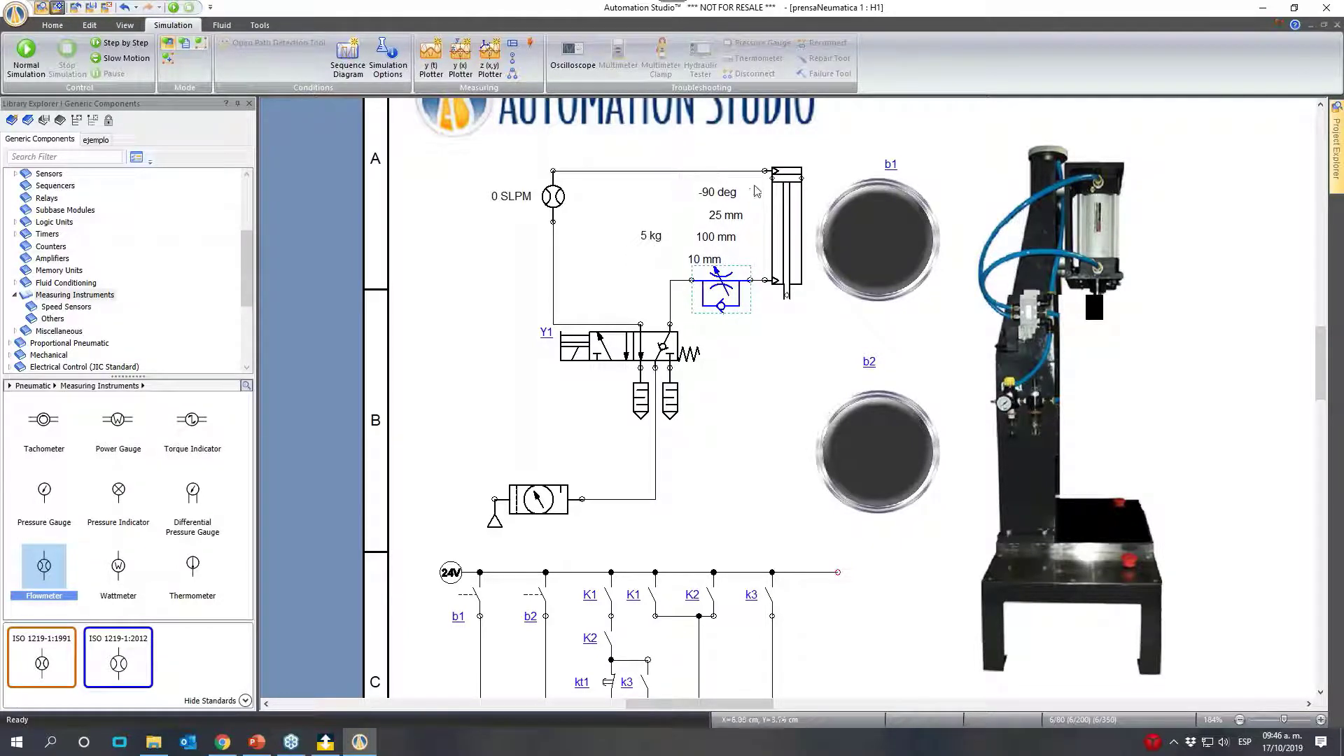
left_click(742, 373)
- Add the text note "meter-out estragulacion a la salida" below the rod-side throttle valve
left_click(53, 26)
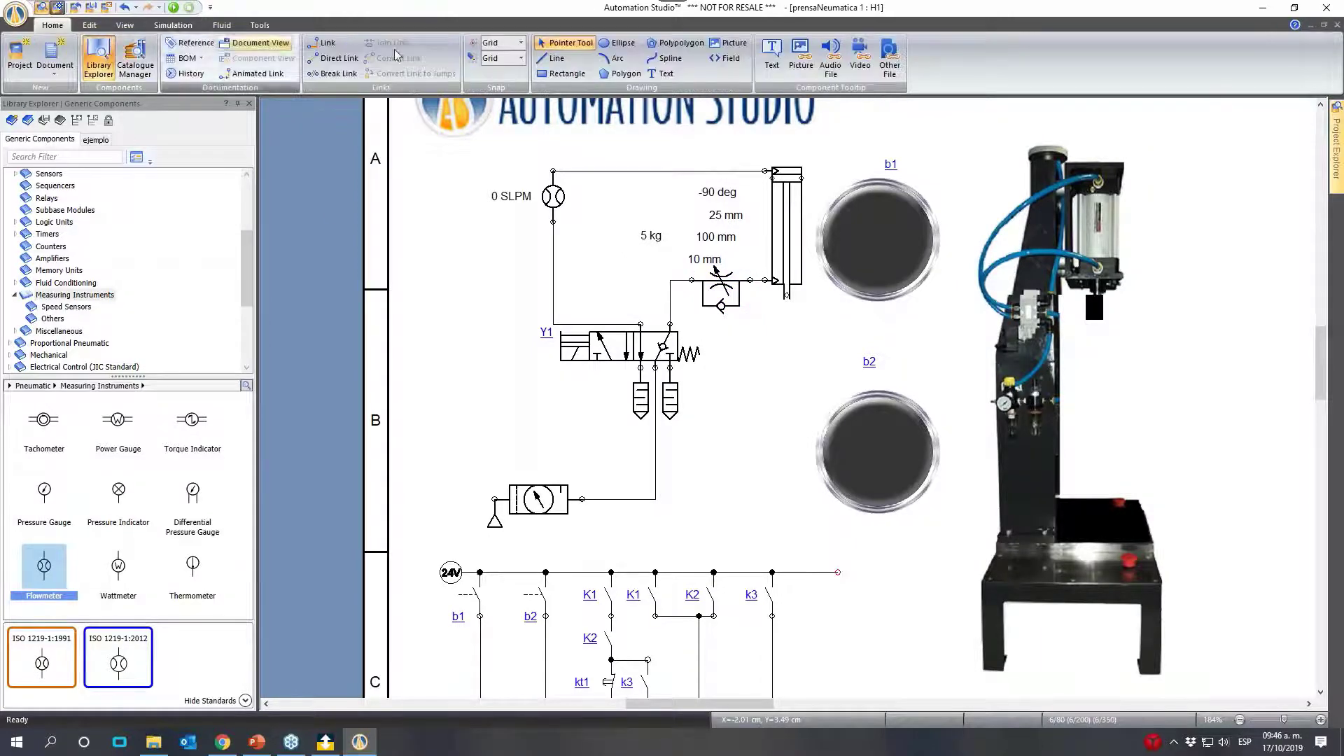
left_click(661, 72)
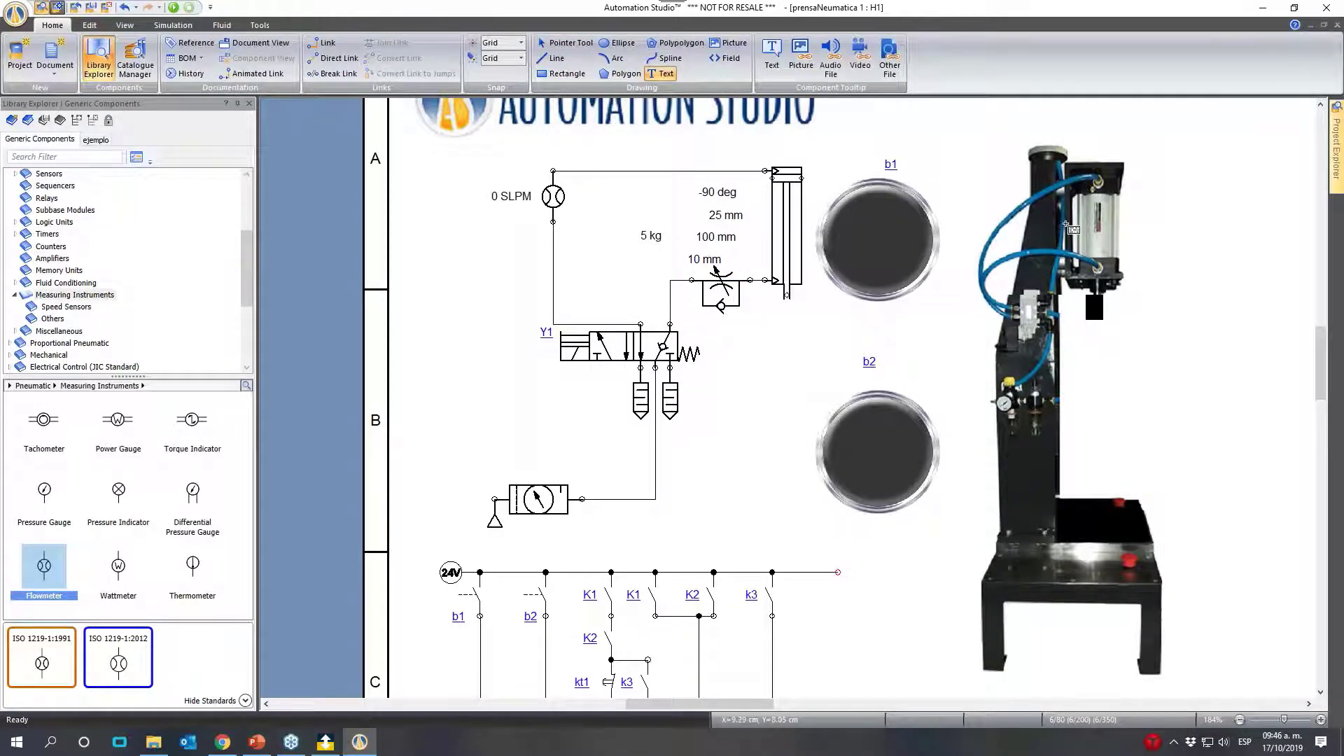
left_click(728, 346)
type("me")
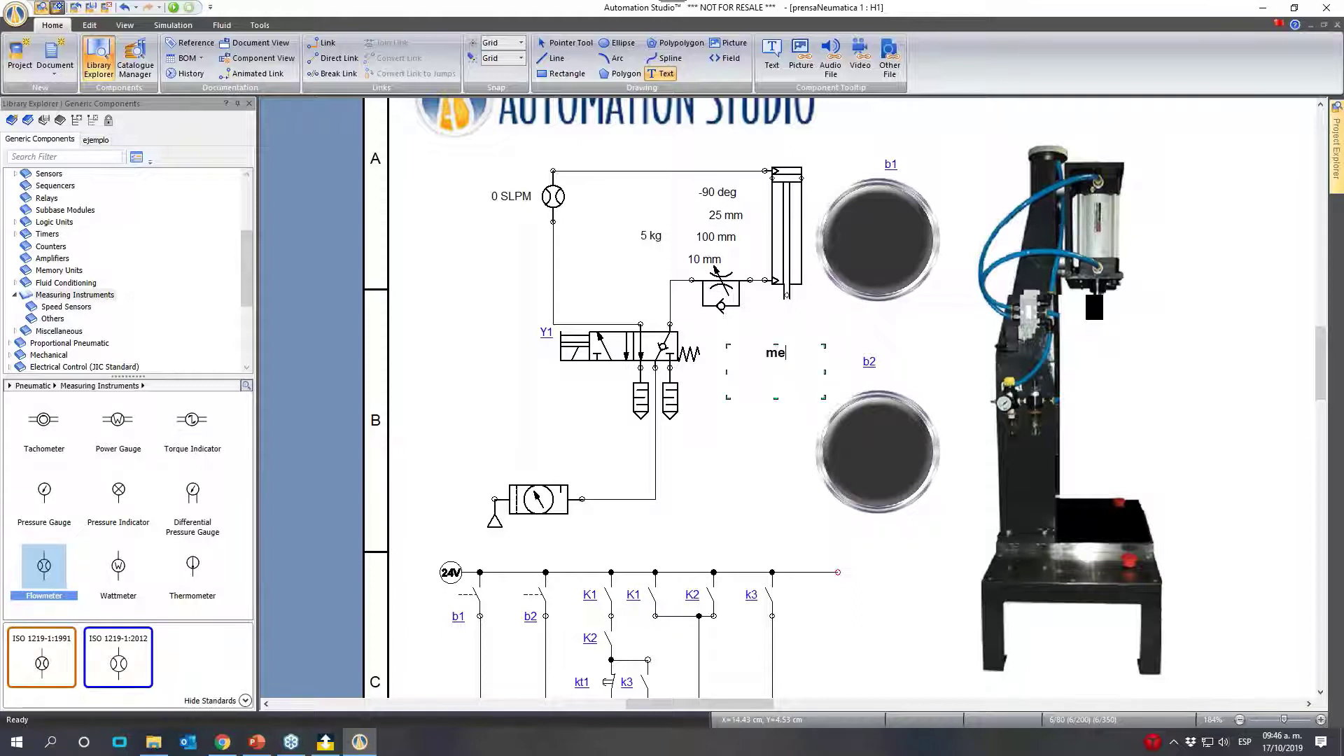
type("ter-")
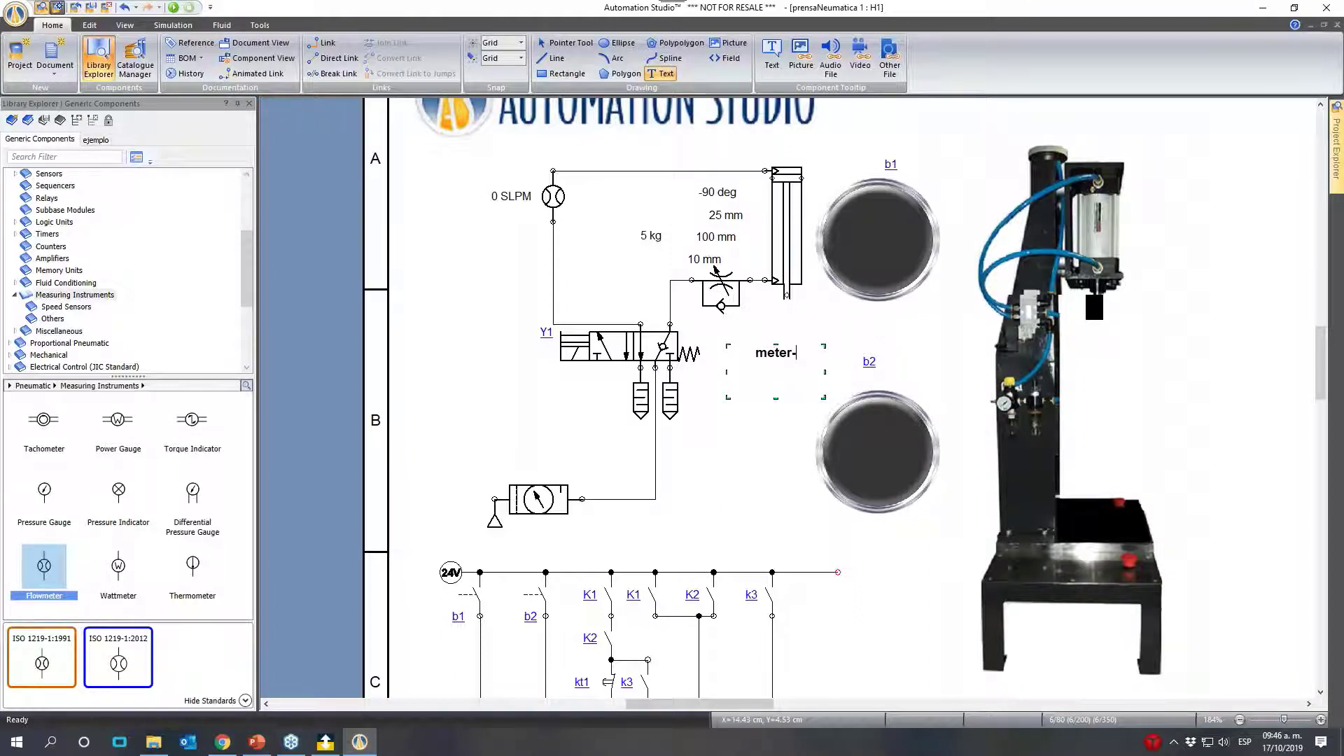
type("out estragulacion a")
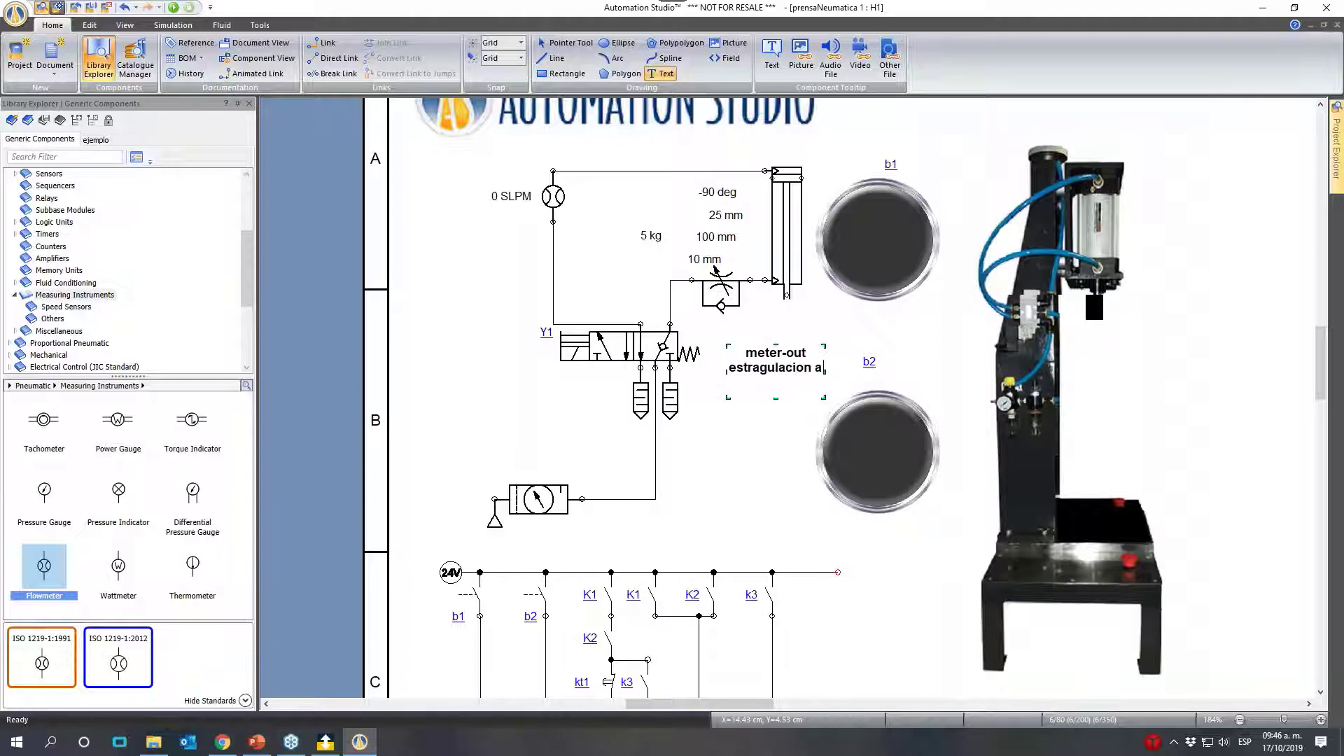
type(" la salida")
key("Escape")
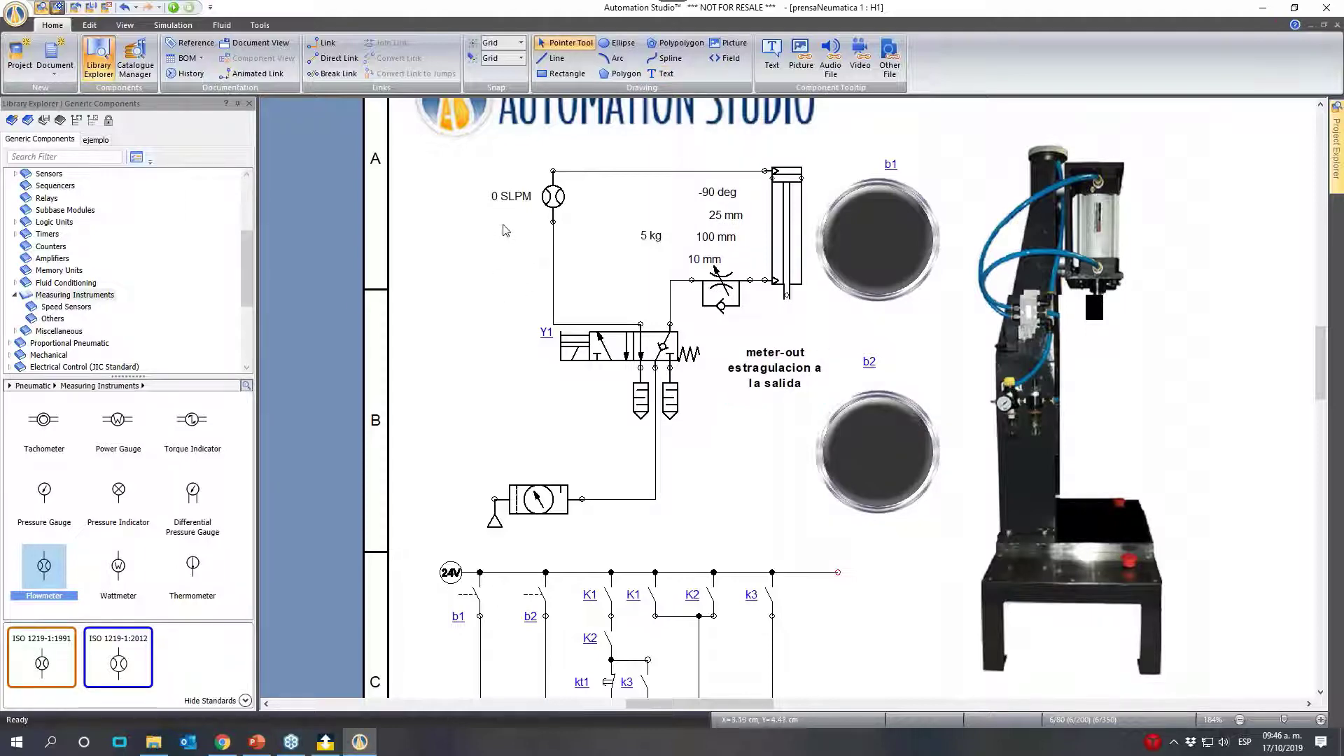
- Copy the note to the flowmeter side of the circuit and change its first line to "meter-in"
left_click_drag(776, 353, 466, 292)
double_click(468, 282)
left_click(472, 282)
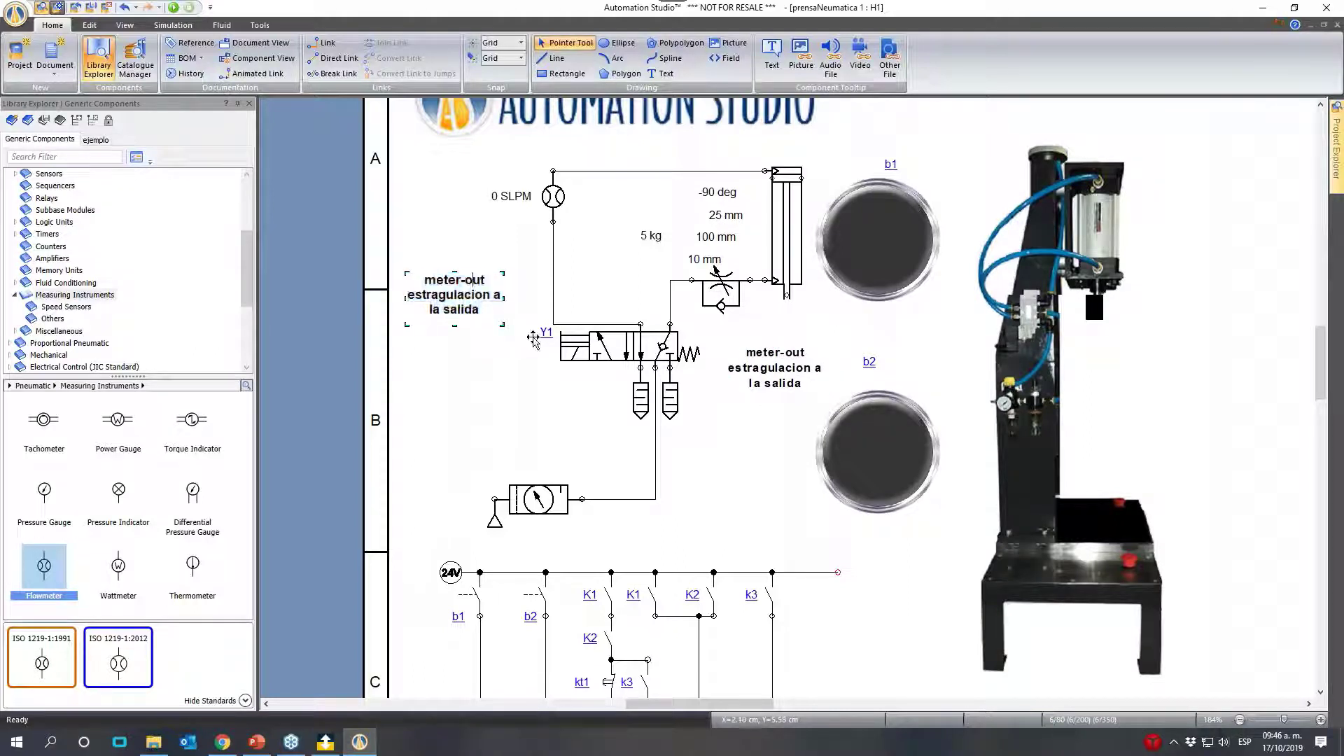
key("BackSpace")
key("Delete")
key("Delete")
type("in")
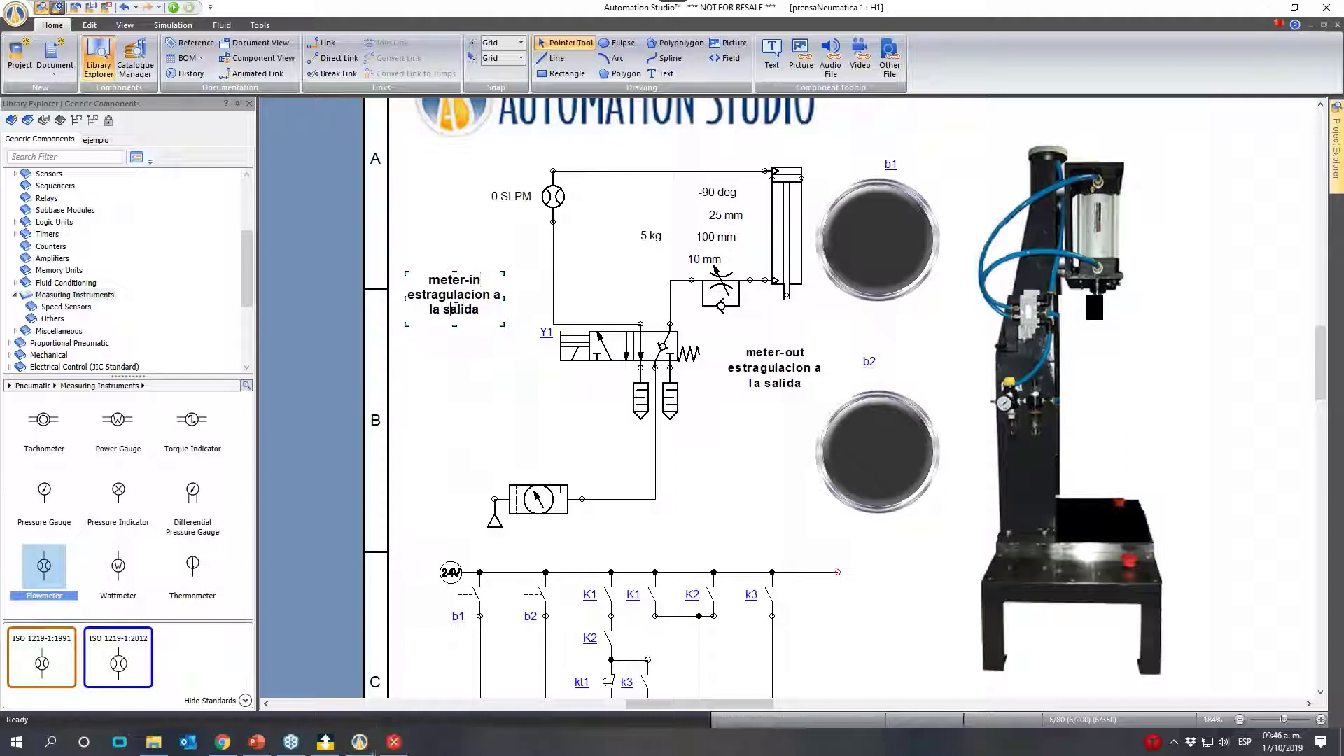
- Replace "salida" with "entrada" in the meter-in note so it reads "estragulacion a la entrada"
left_click_drag(481, 308, 450, 309)
type("entrada")
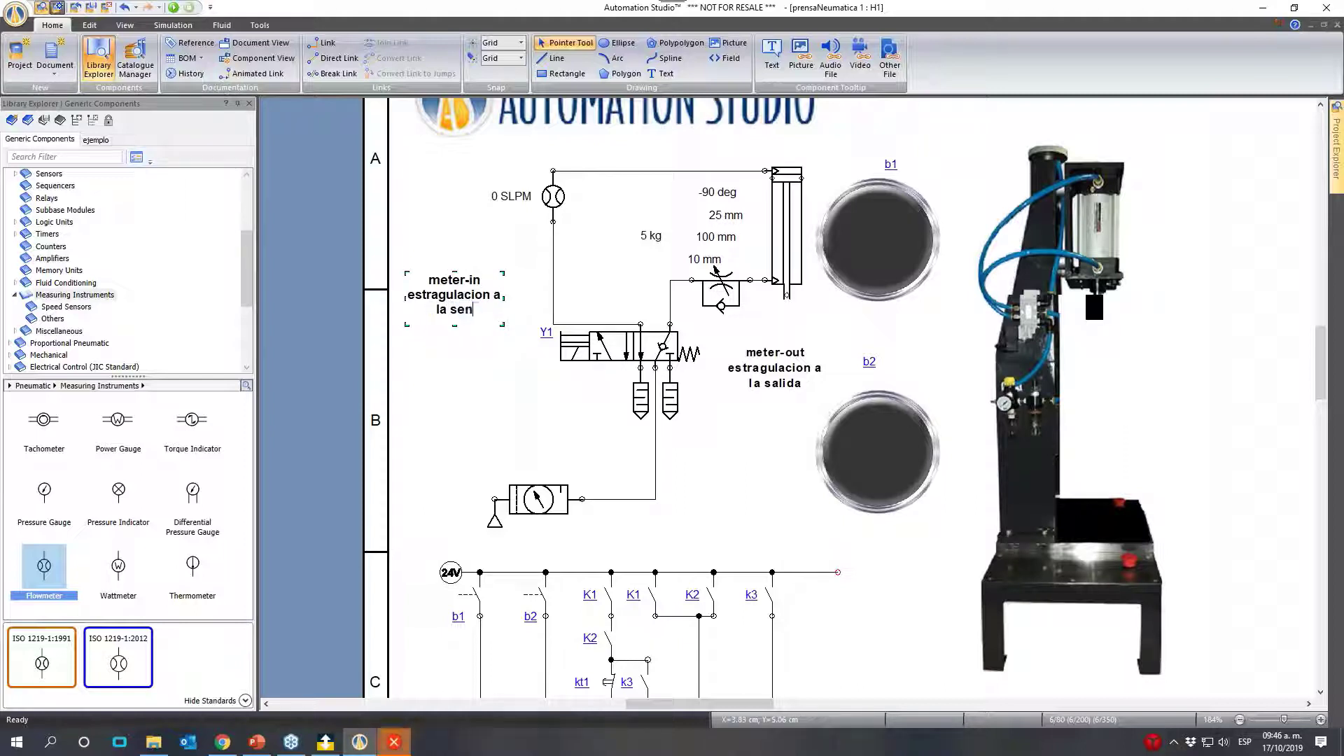
key("BackSpace")
key("BackSpace")
key("BackSpace")
key("BackSpace")
key("BackSpace")
key("BackSpace")
key("BackSpace")
key("BackSpace")
type("entrada")
left_click(568, 423)
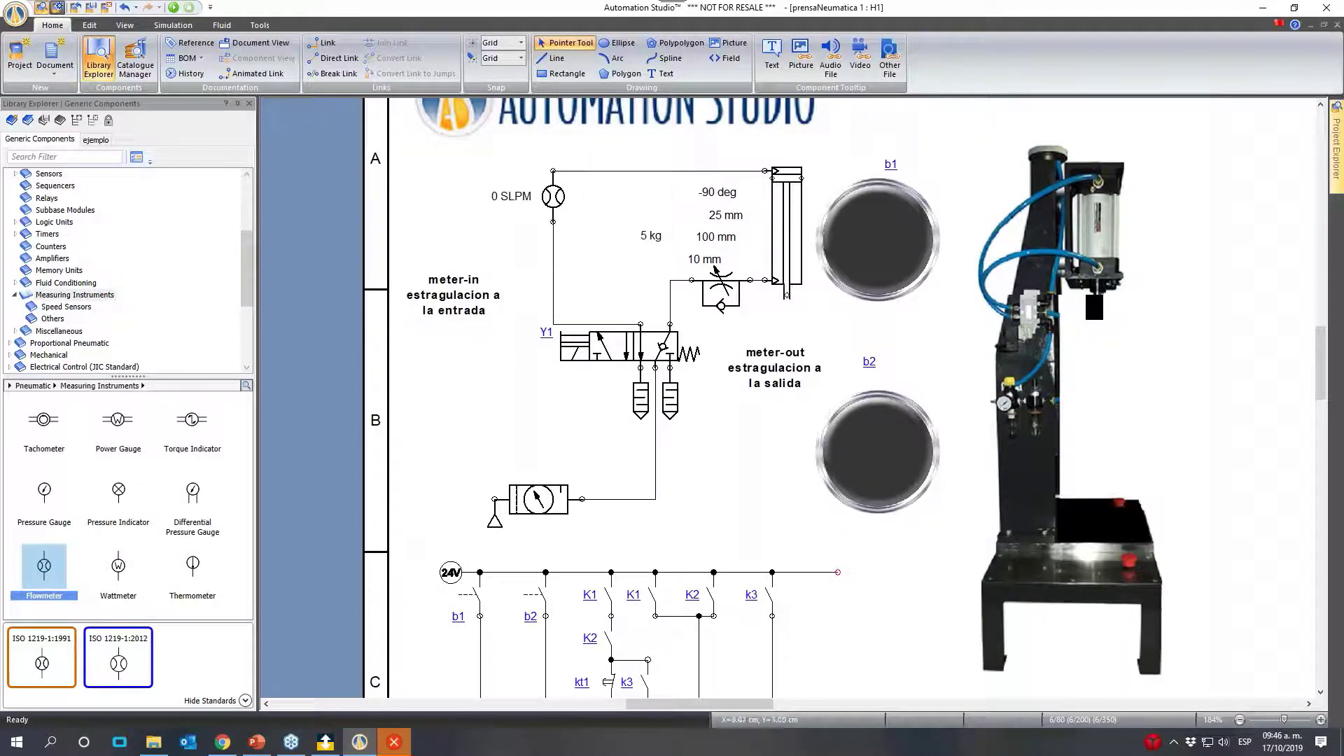
left_click(728, 284)
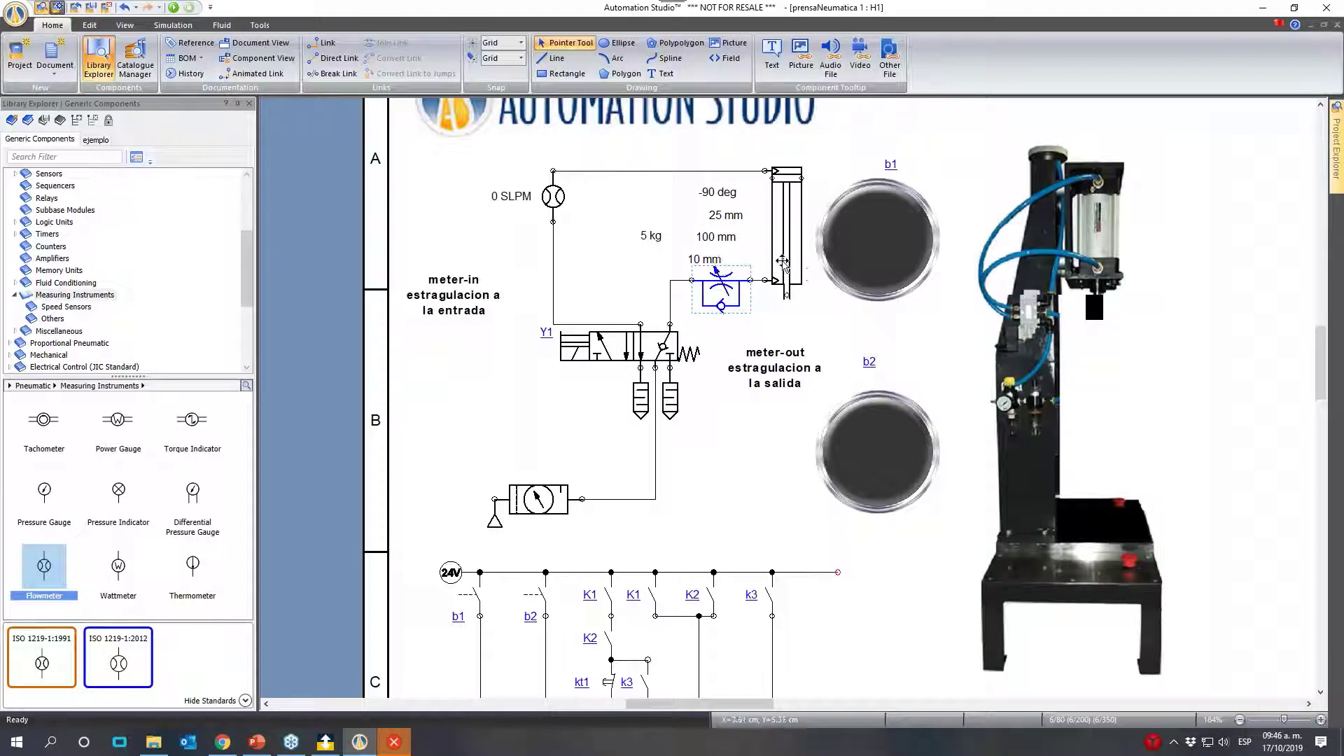
left_click(886, 310)
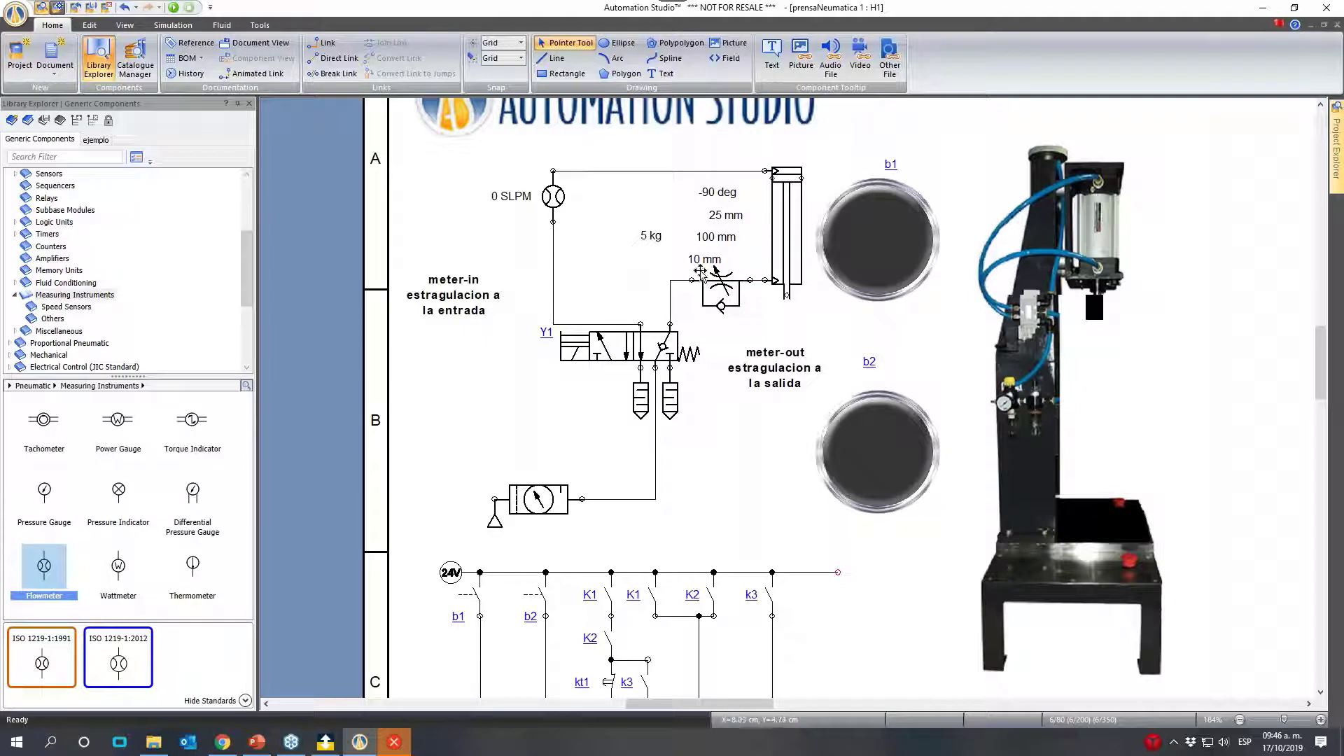
left_click(728, 280)
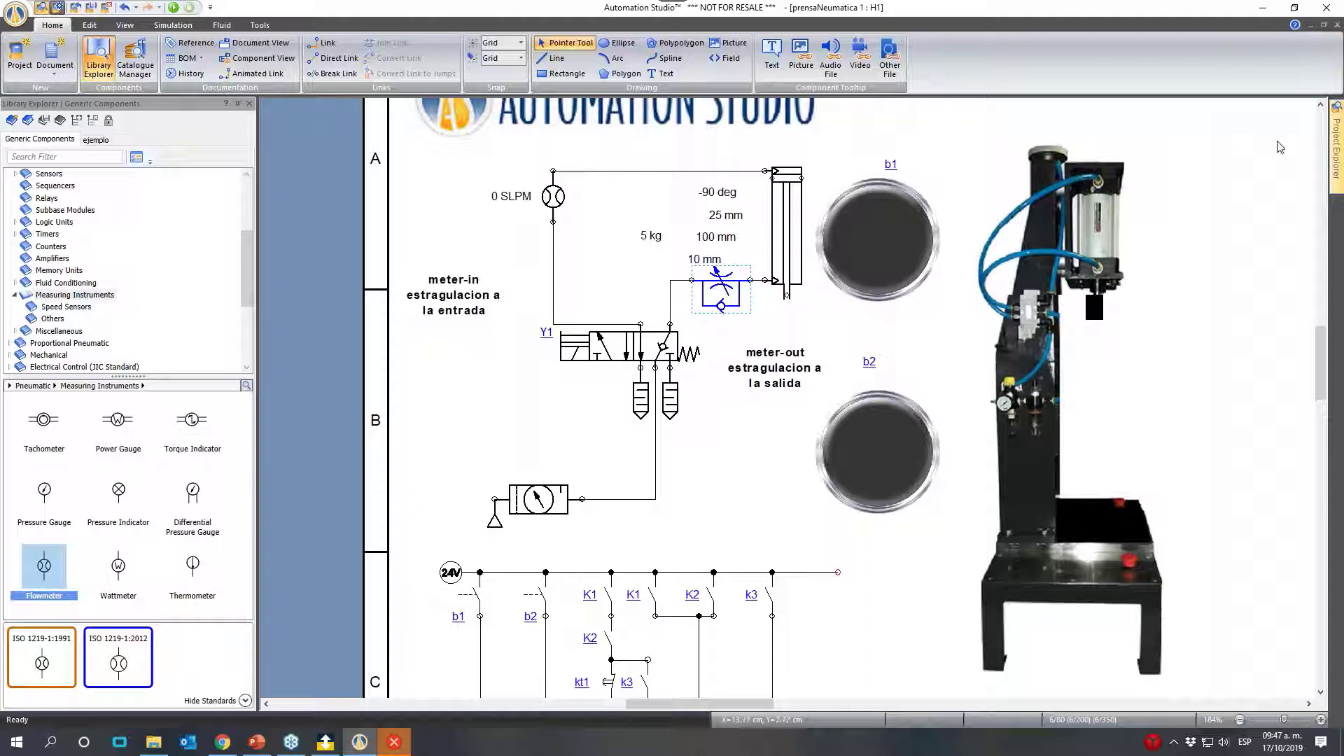
left_click(607, 282)
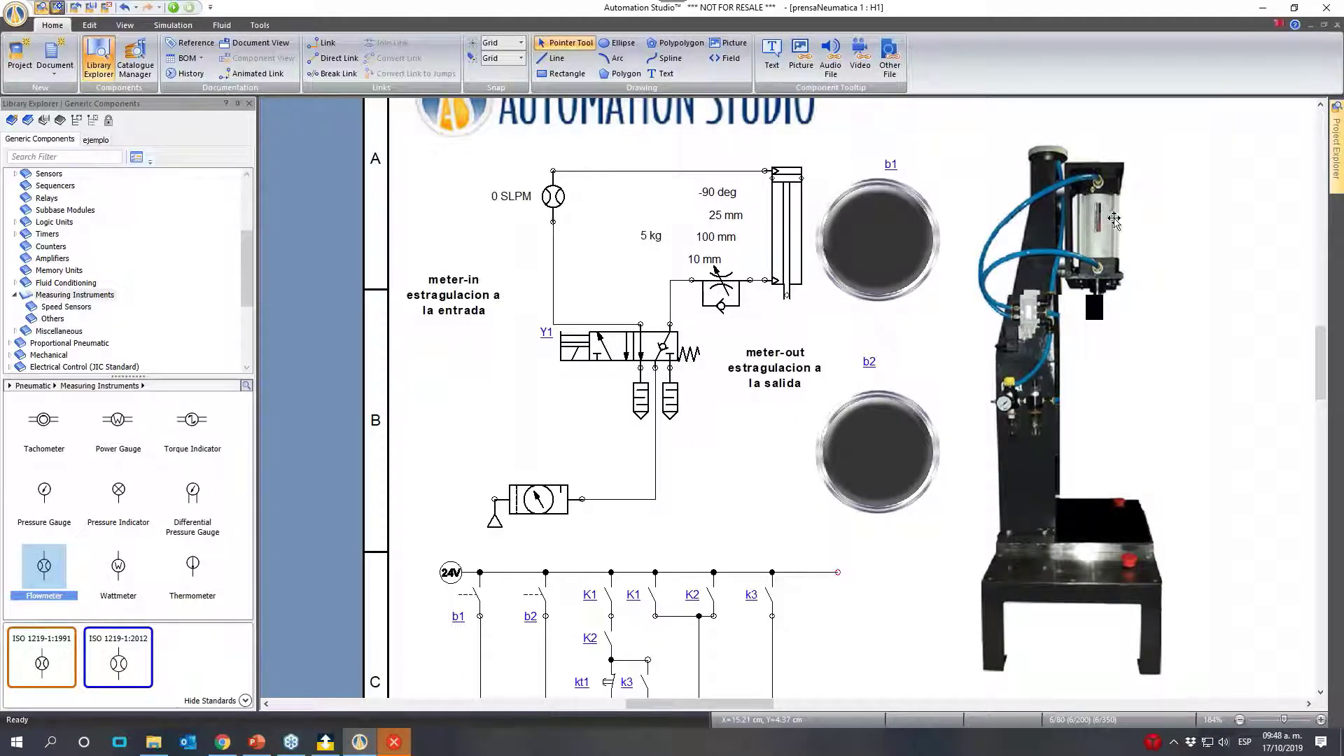
- Separate the press picture's parts by moving the cylinder cutout clear of the machine and the piston rod assembly just beside the cylinder
left_click_drag(1102, 217, 1273, 220)
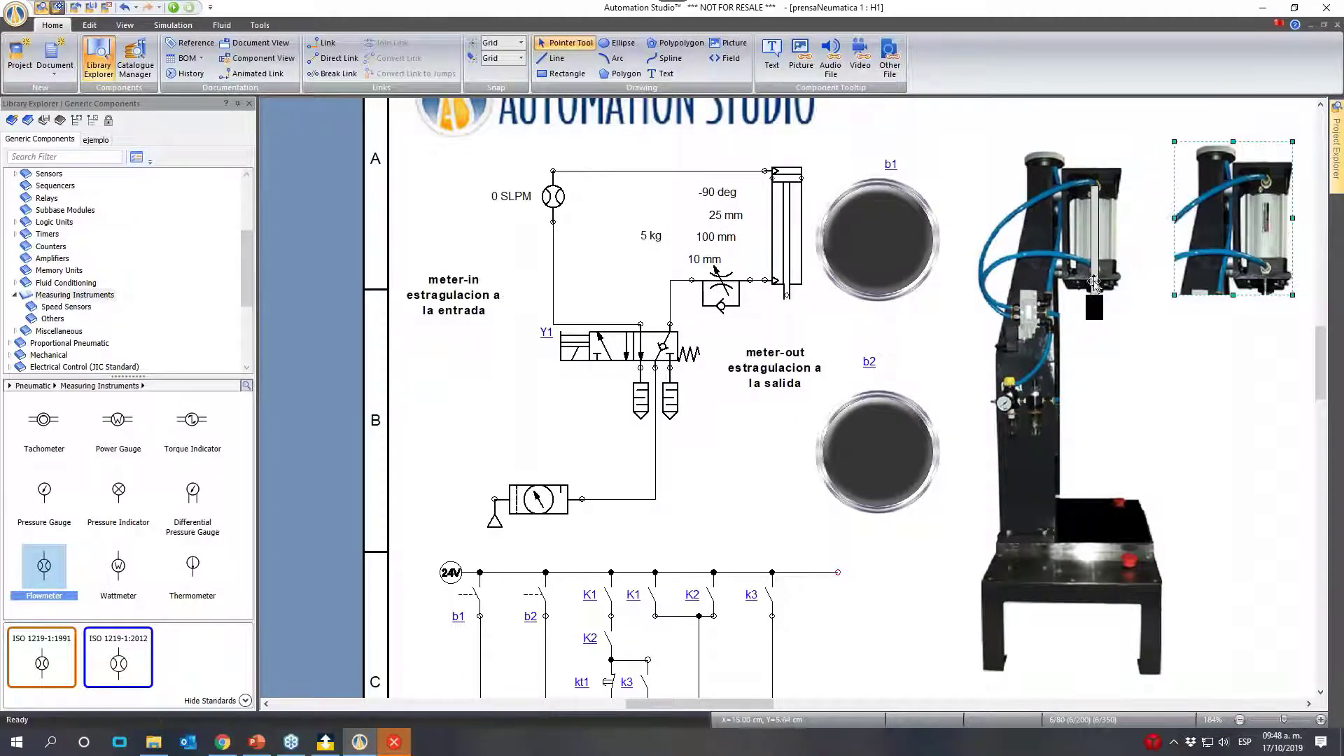
left_click_drag(1096, 247, 1138, 245)
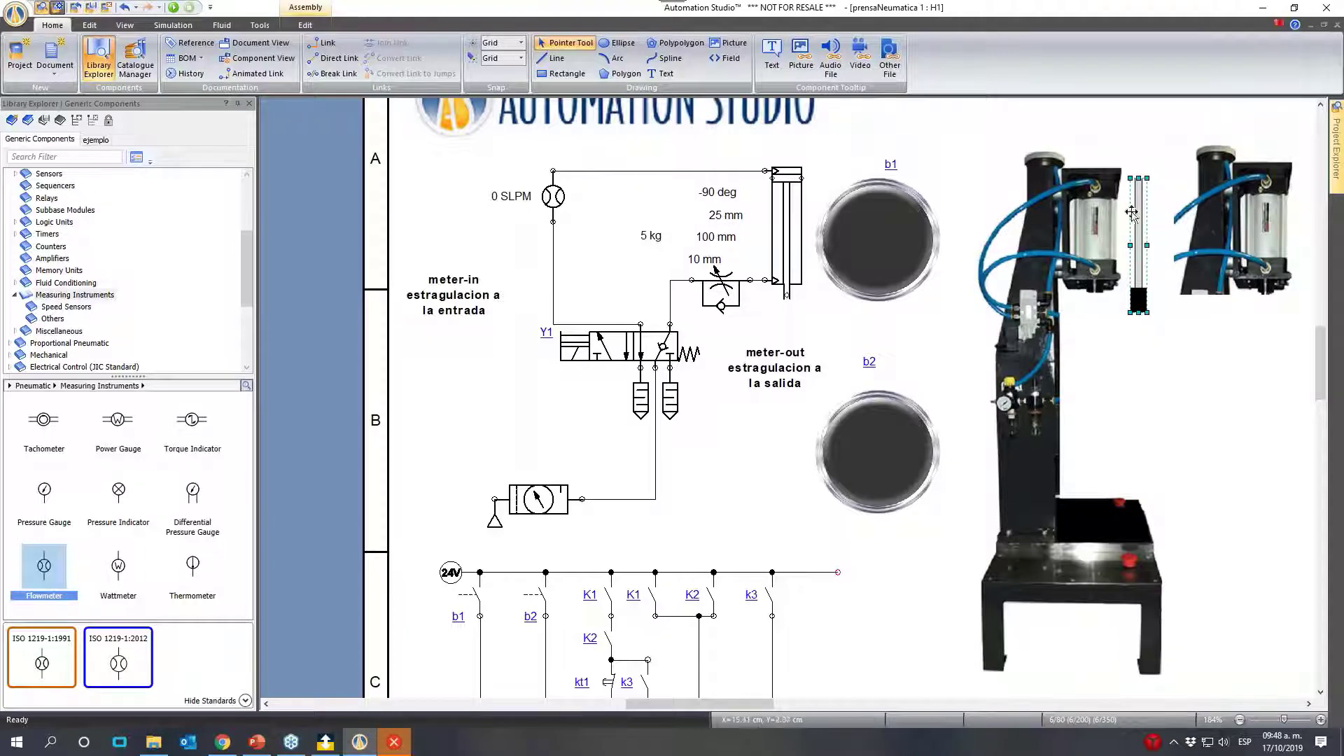
left_click(133, 26)
left_click(90, 25)
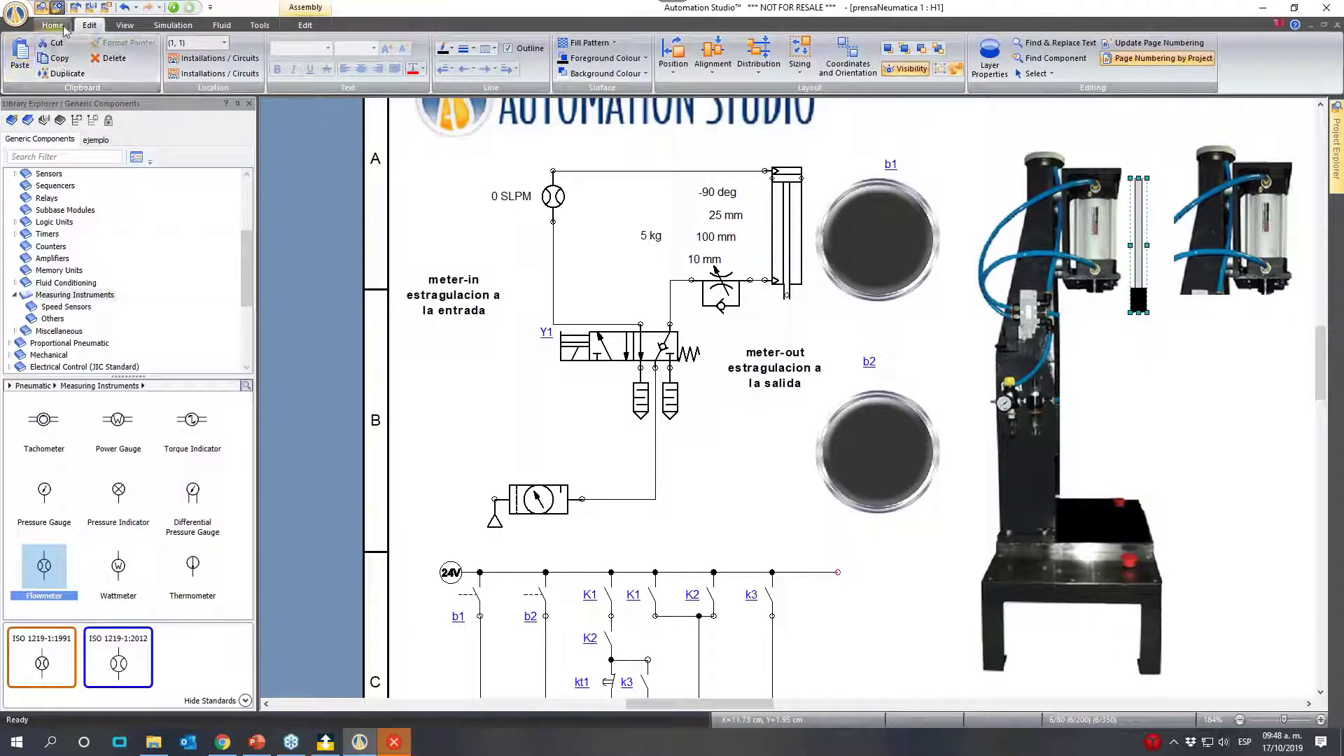
left_click(61, 26)
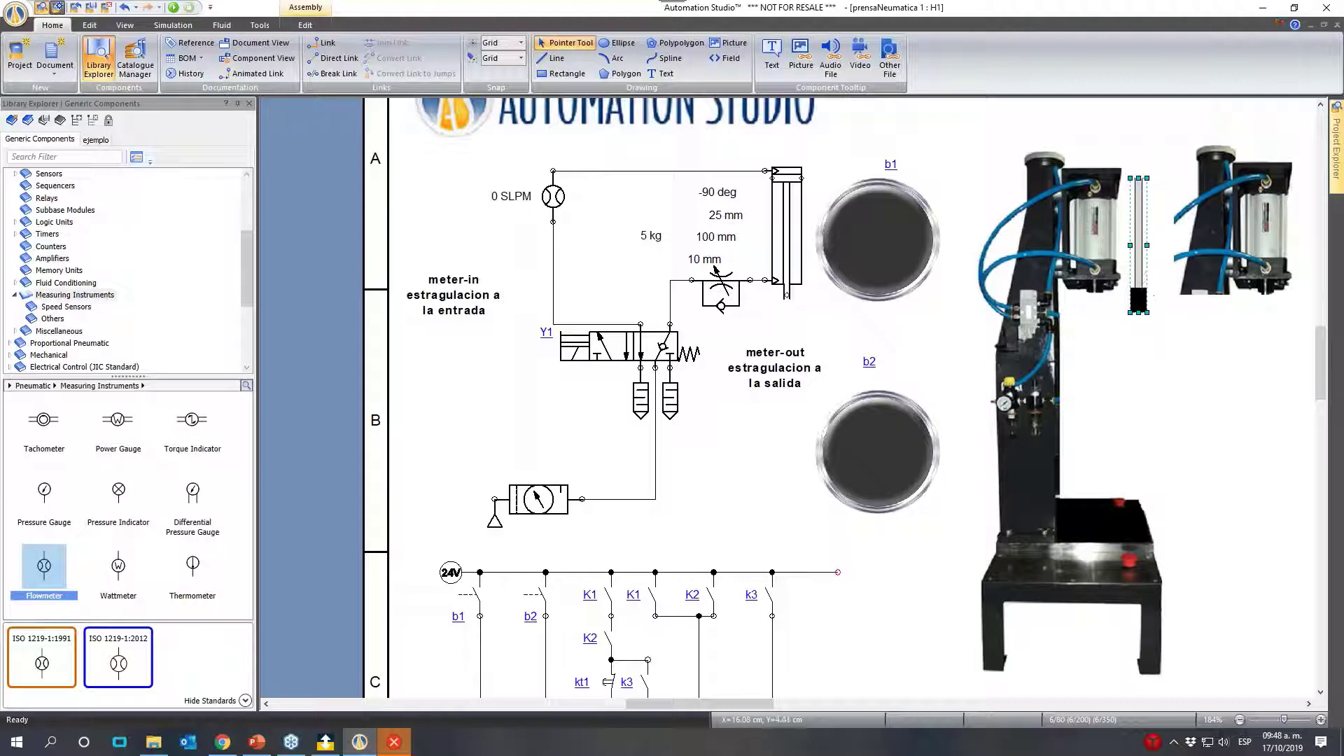
- Examine the piston rod assembly's translation animation limits and its Output Signal Position association
double_click(1140, 255)
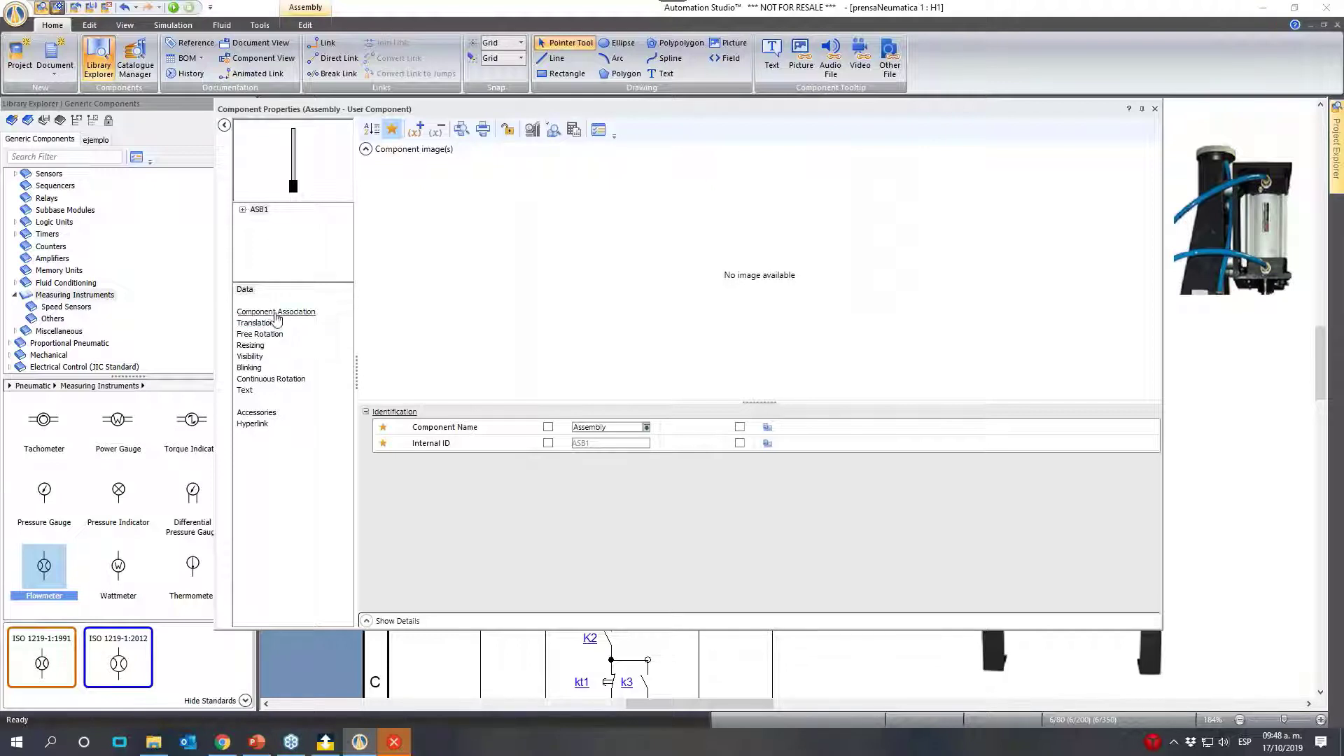
left_click(264, 324)
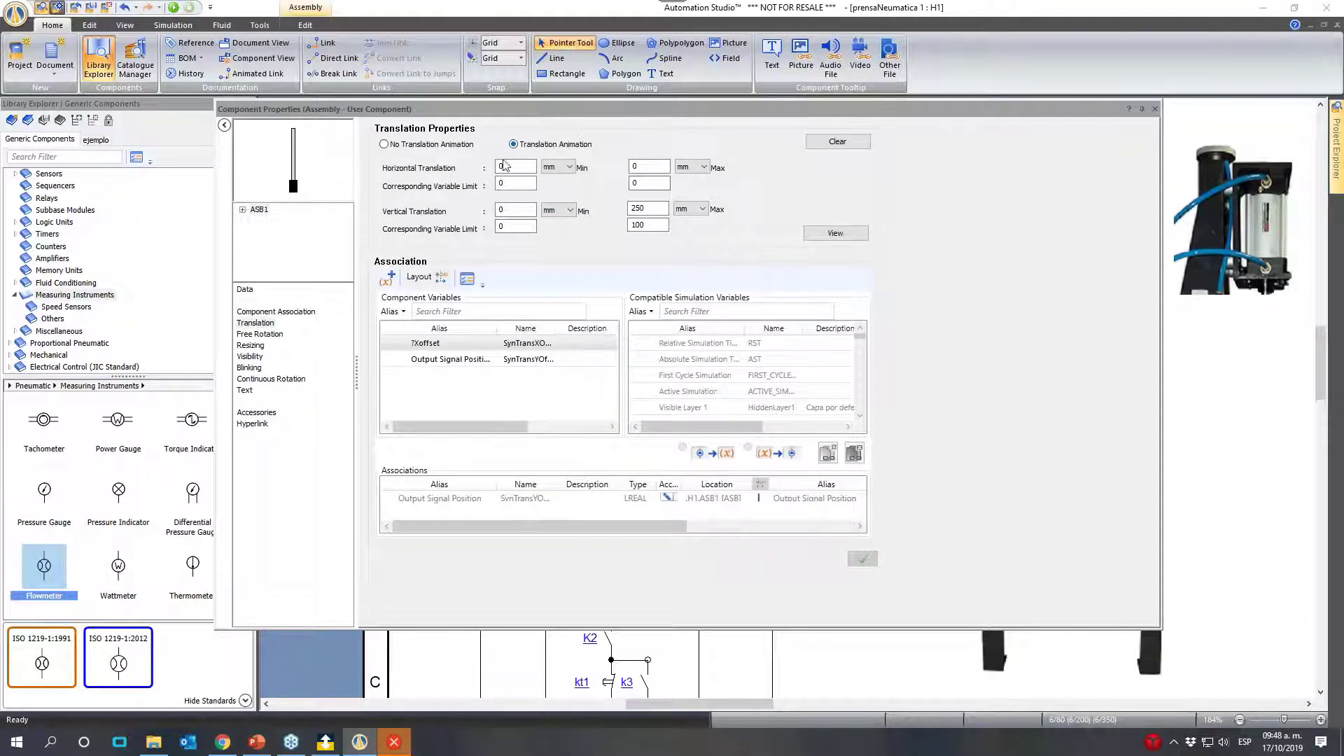
left_click(443, 501)
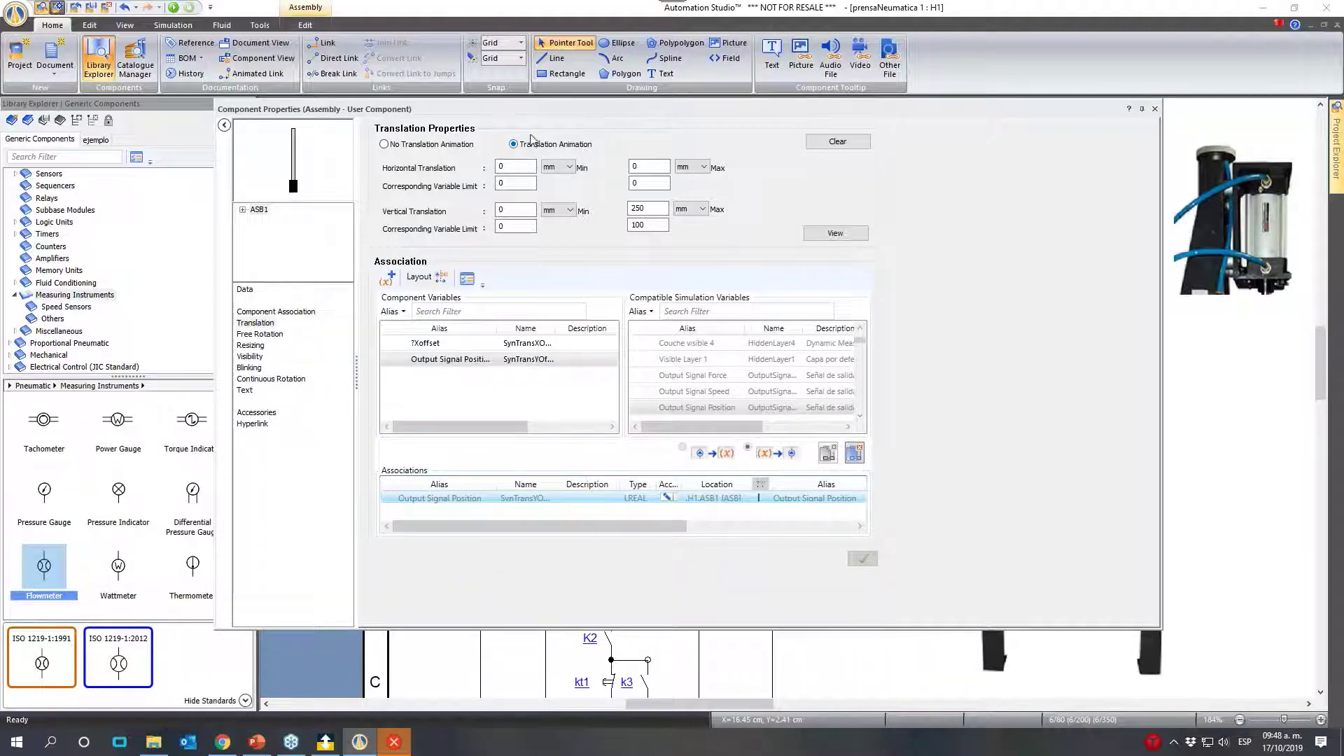
left_click(1154, 109)
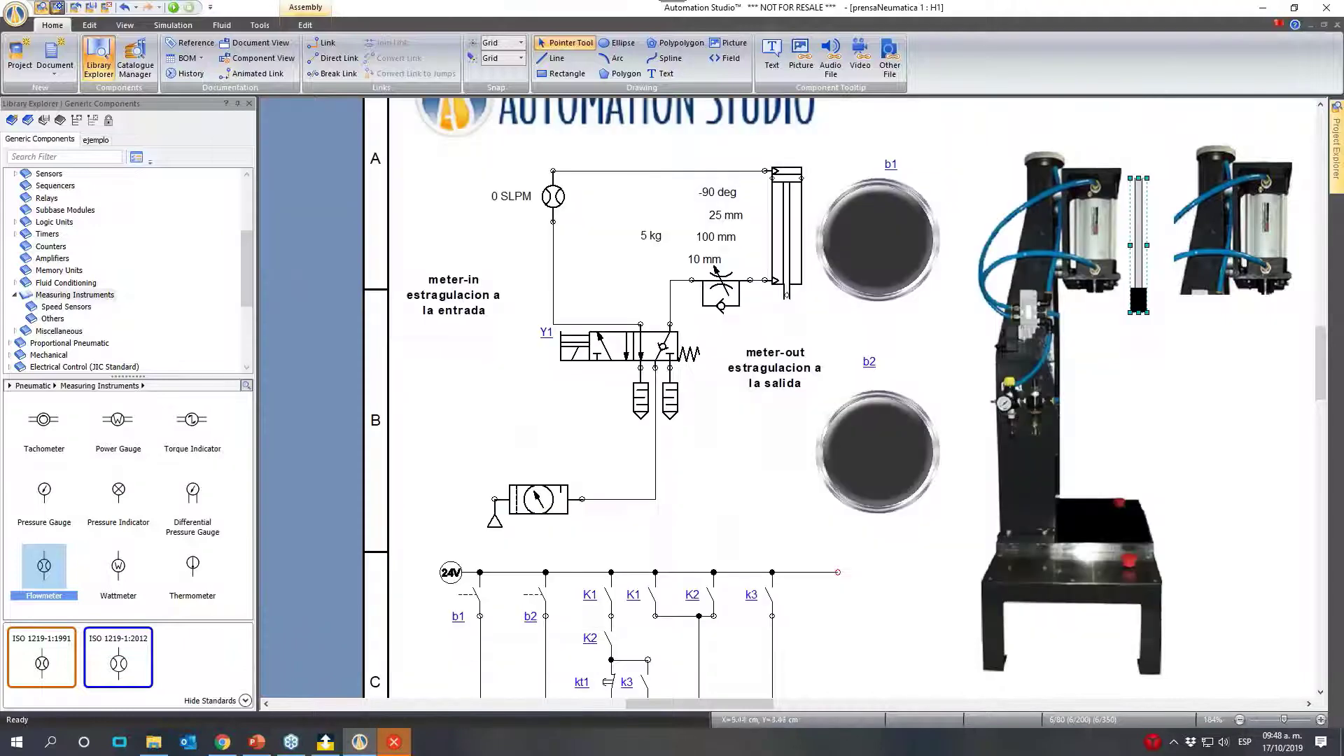
- Examine the double-acting cylinder's variable assignment for Output Signal Position, clearing the filter on the compatible simulation variables
double_click(786, 208)
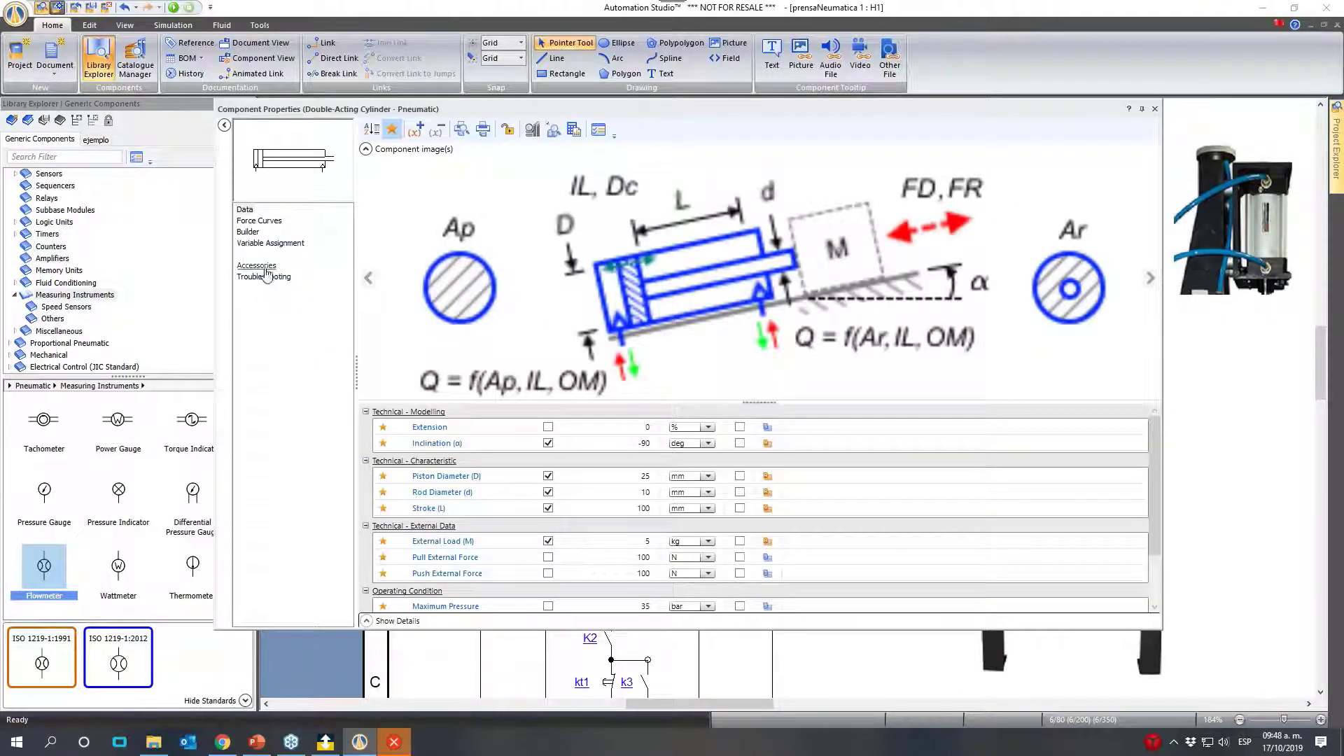
left_click(280, 245)
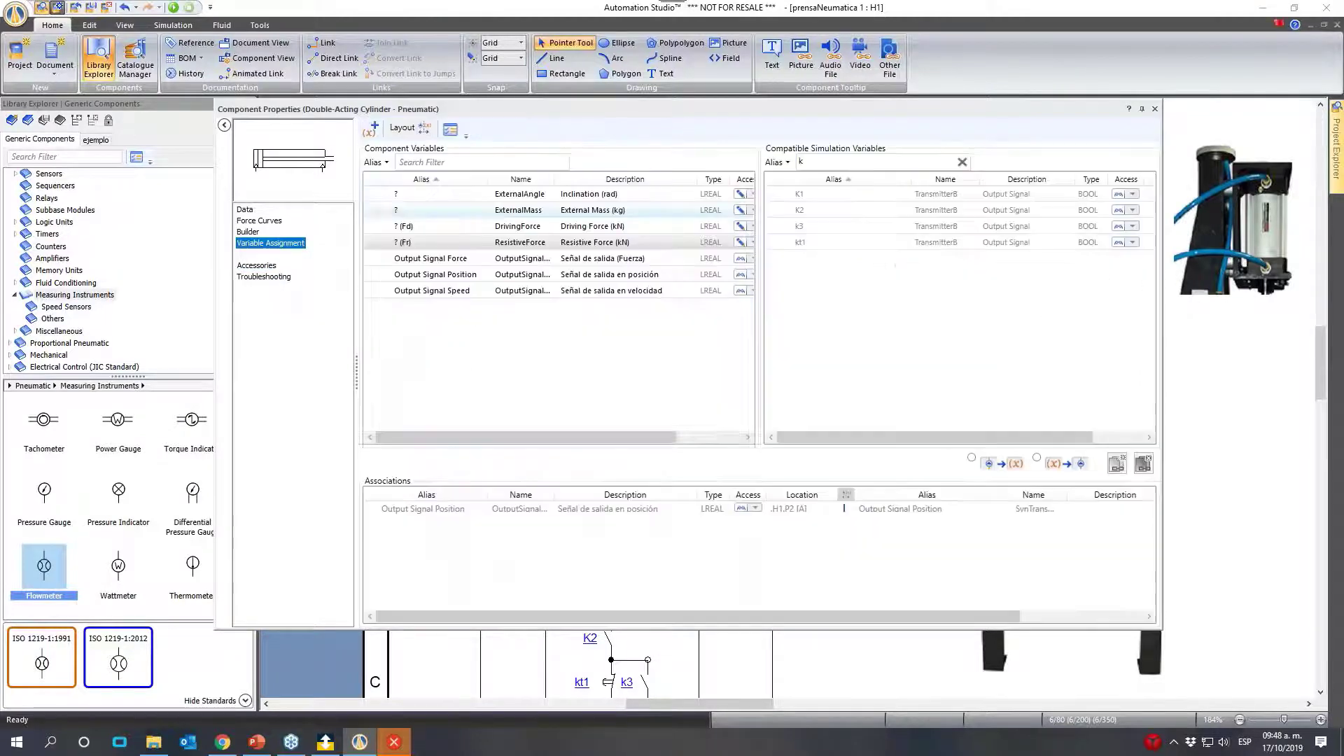
left_click(468, 279)
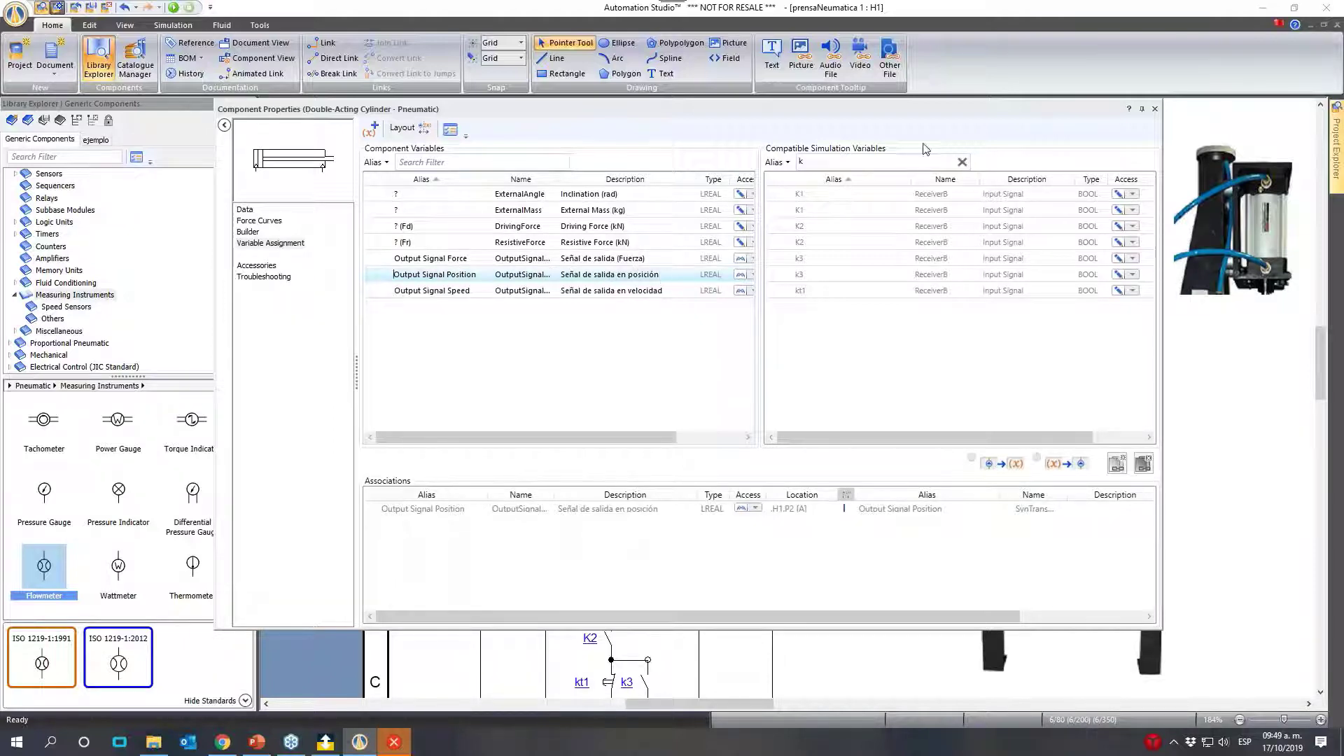
left_click(962, 162)
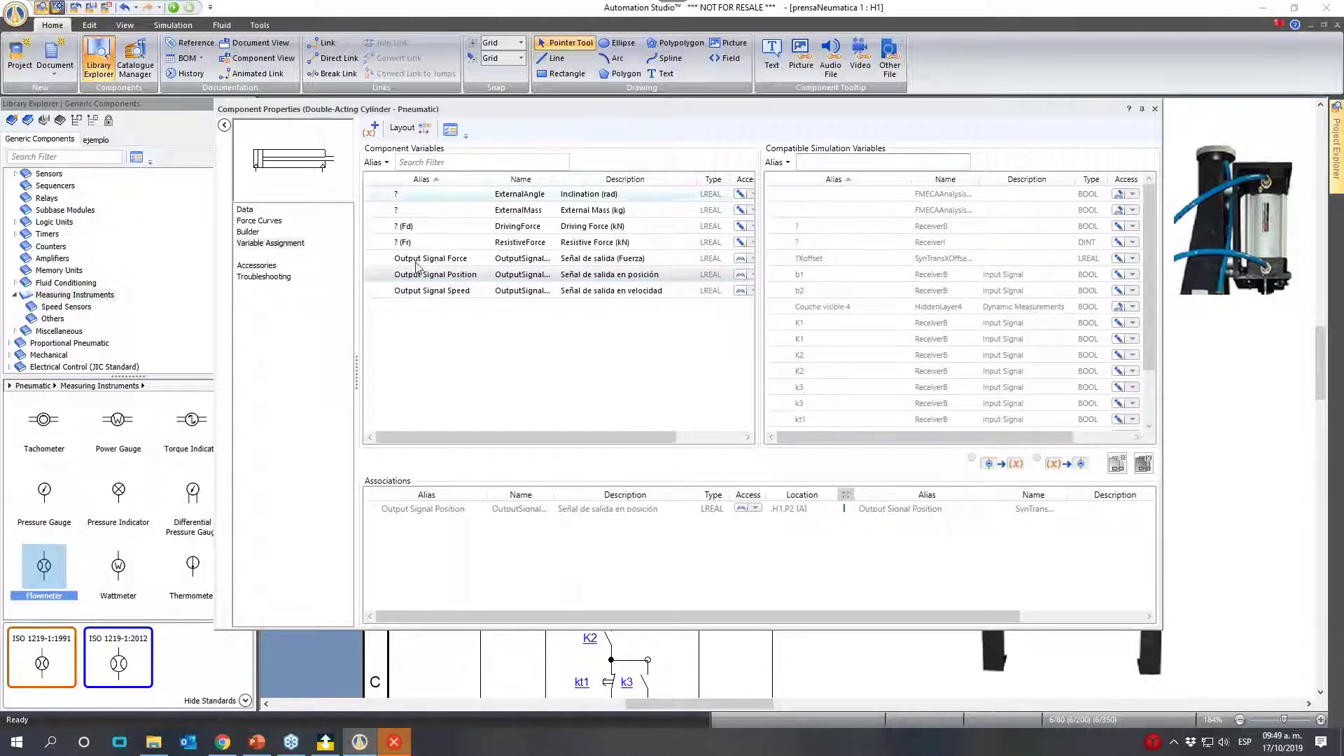
scroll(947, 330, "down", 2)
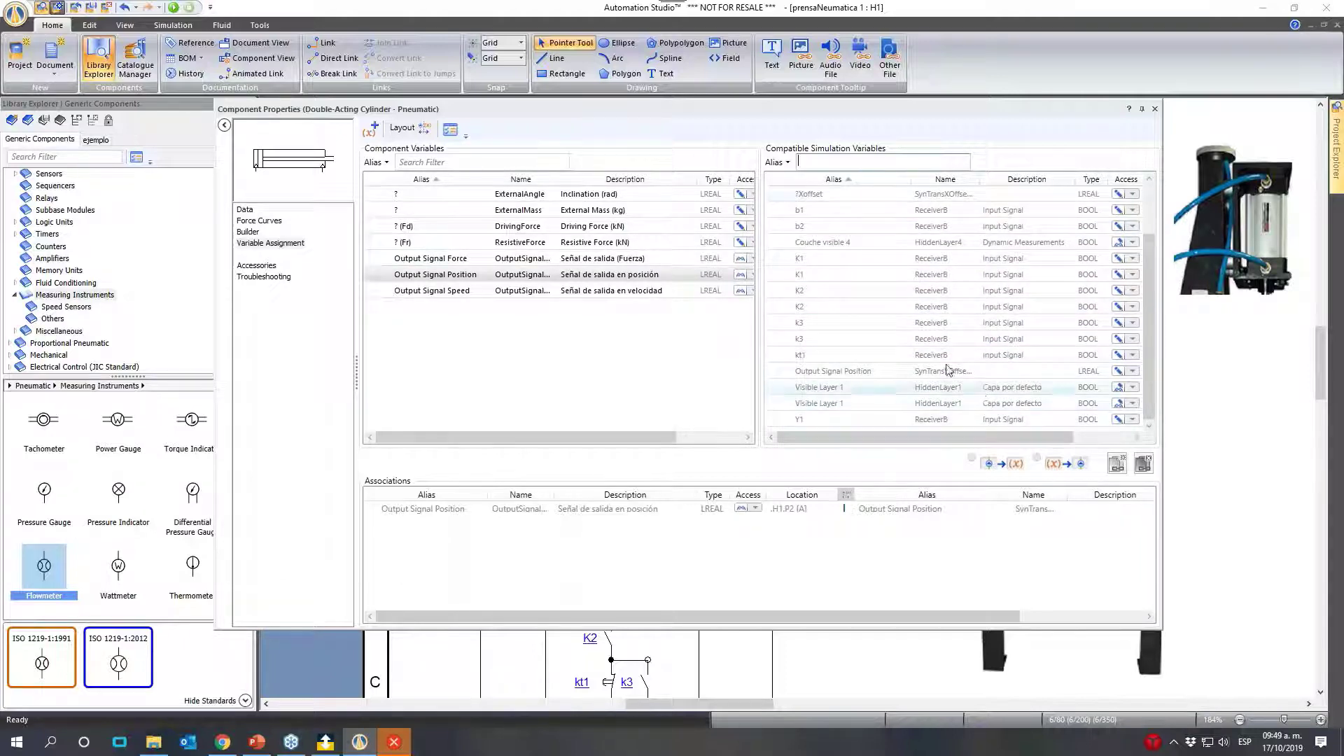
left_click(1154, 110)
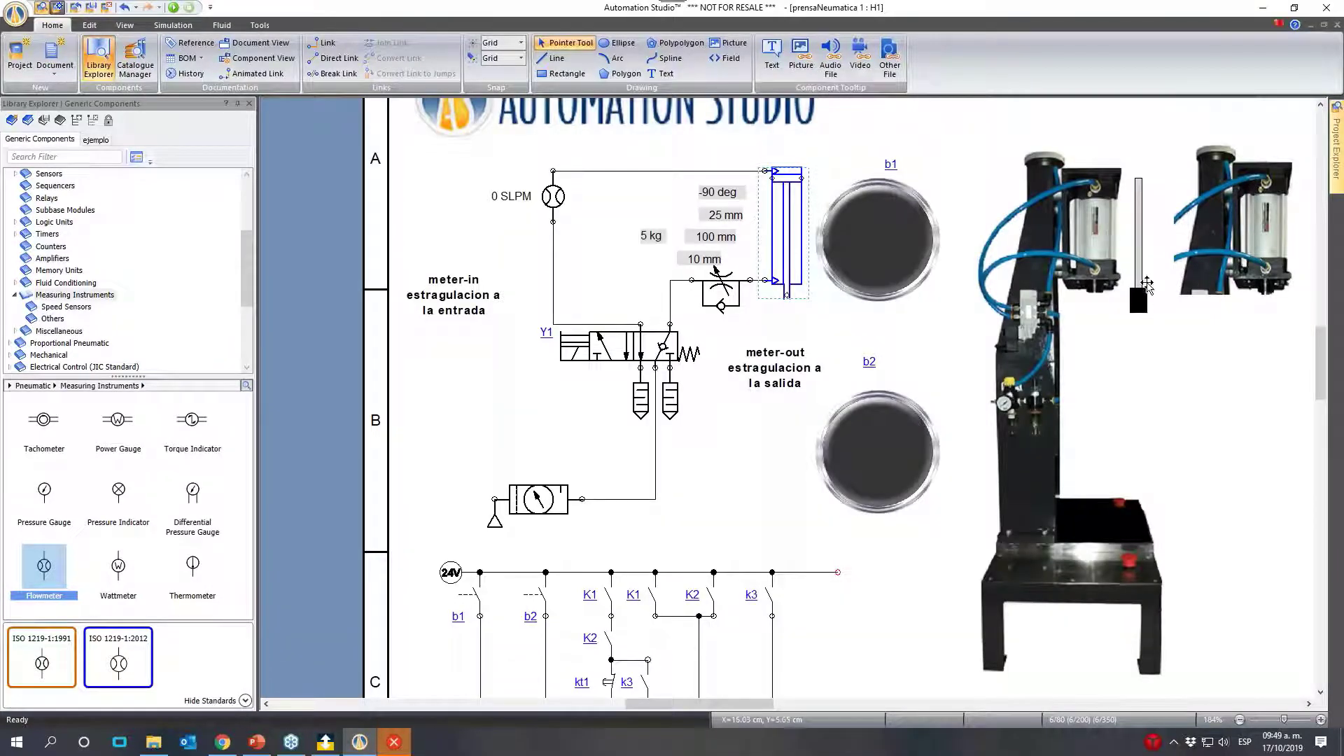
left_click(910, 311)
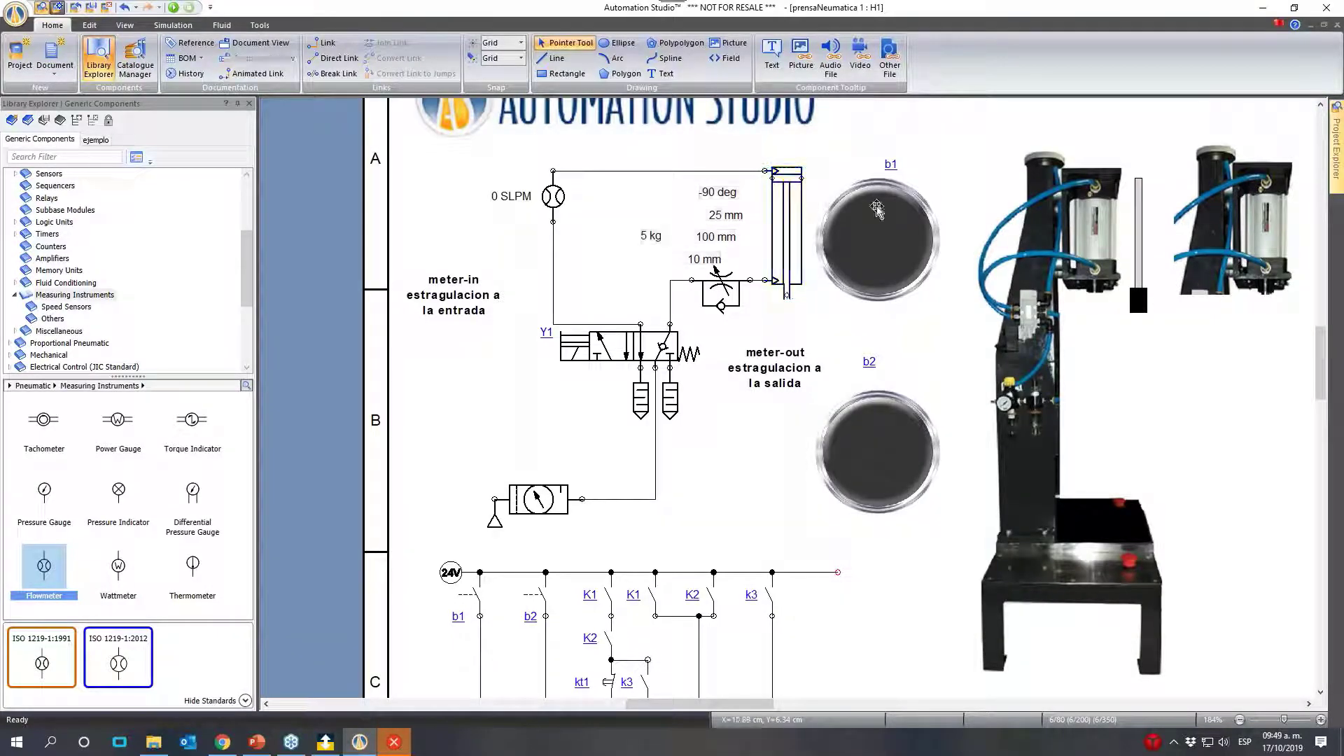
double_click(285, 12)
double_click(285, 11)
- Dismiss the Lenovo Nerve Center error dialog and its download notification
left_click(260, 25)
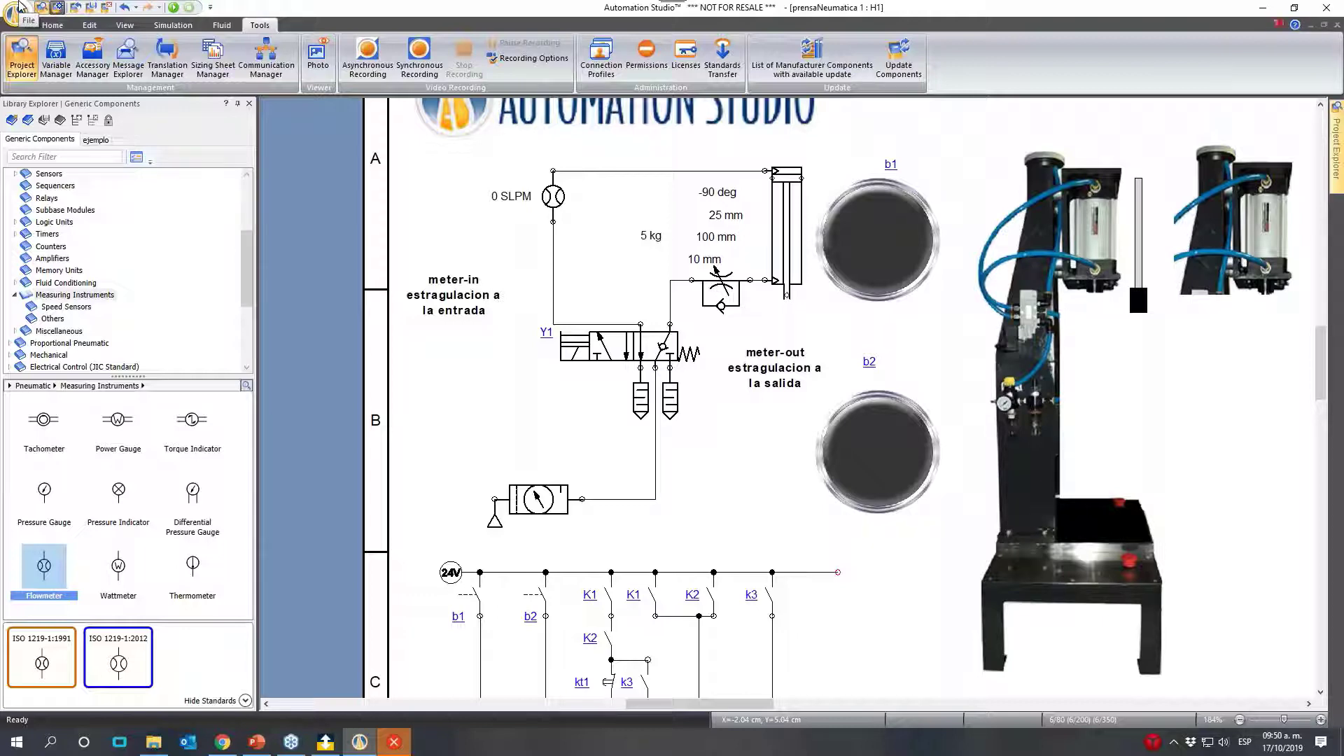
left_click(405, 742)
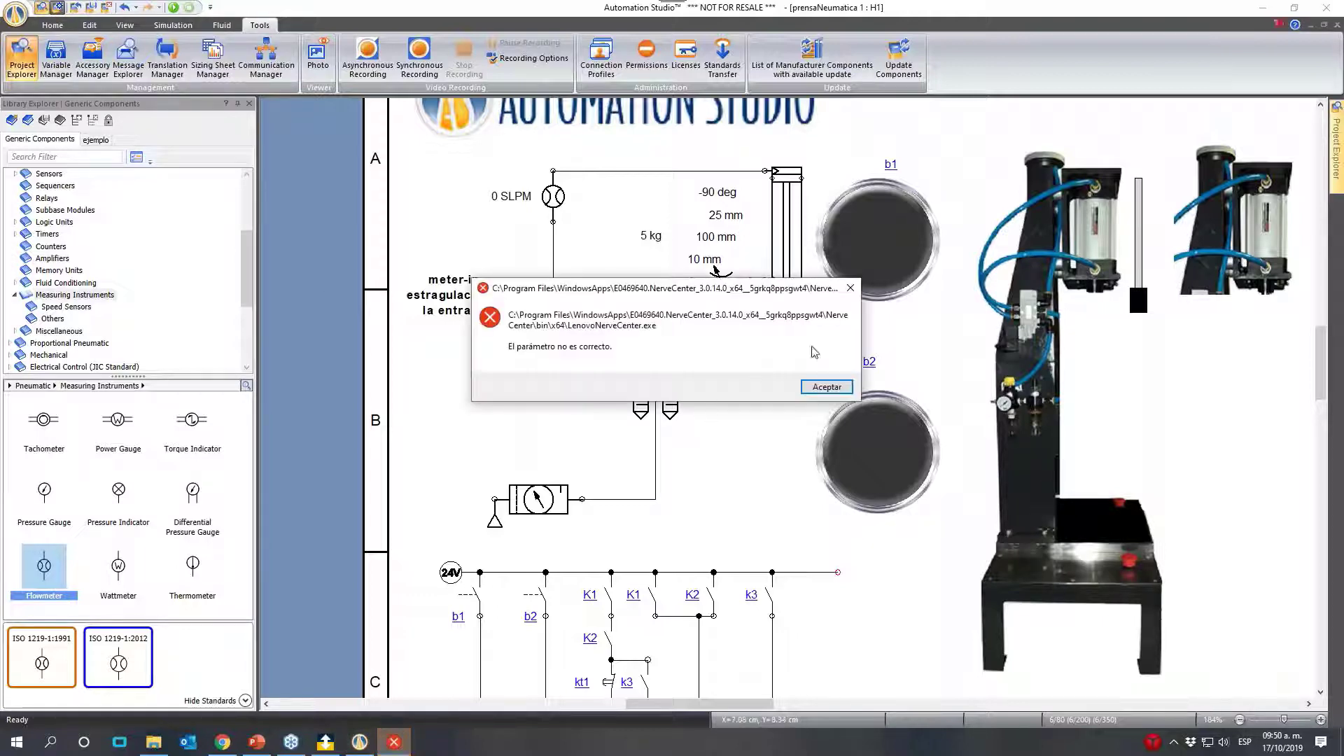
left_click(850, 287)
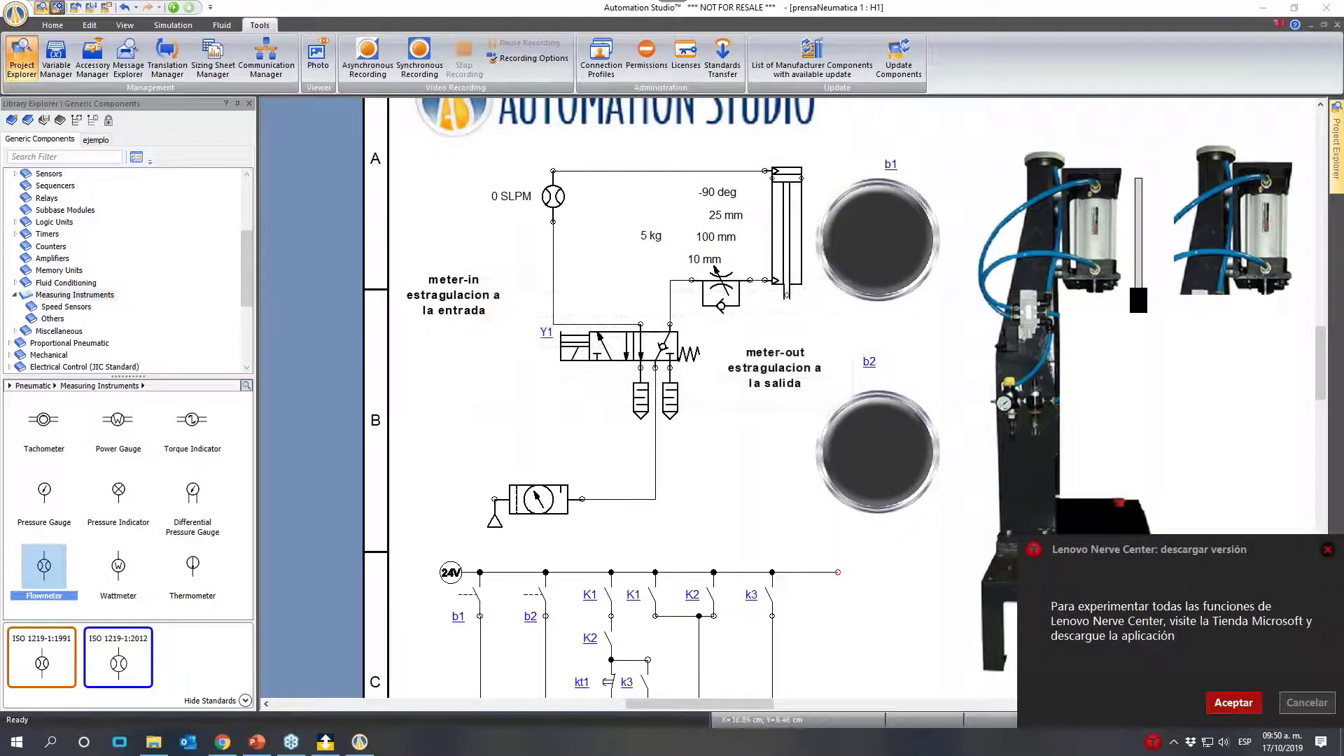
left_click(1326, 549)
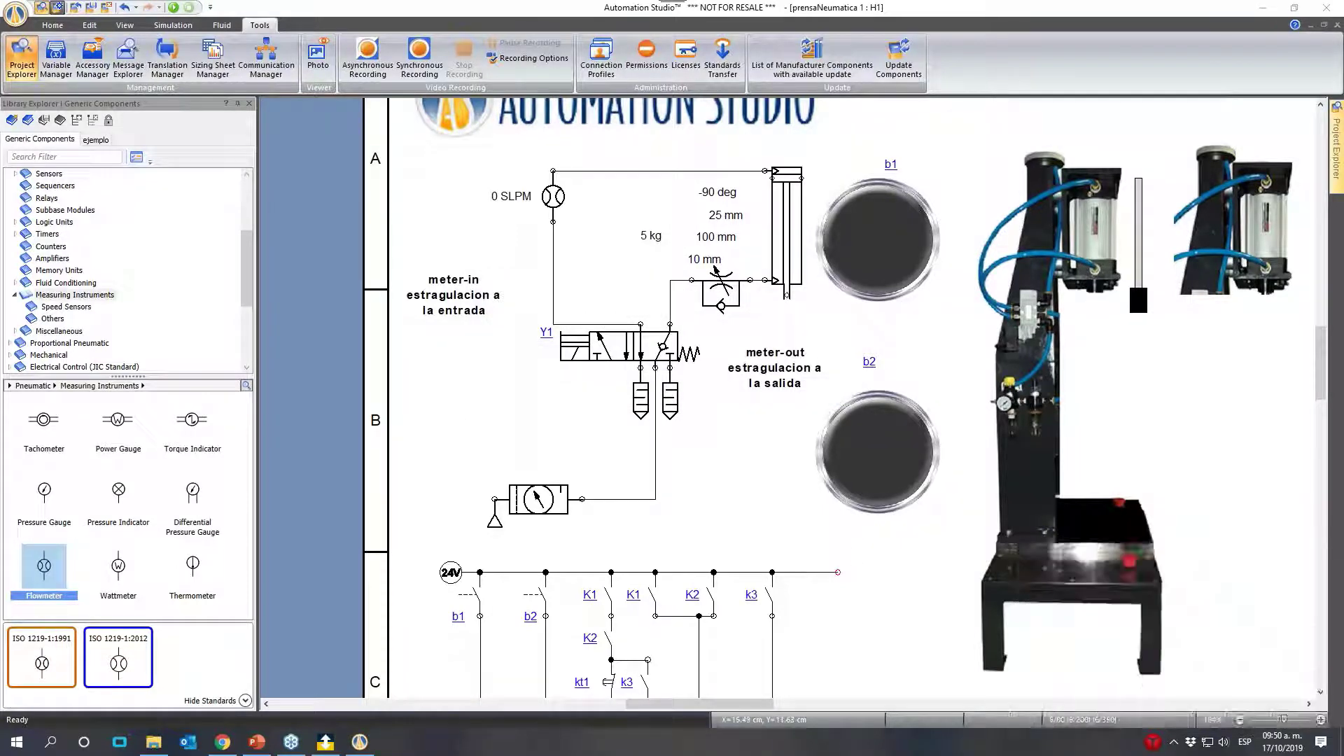
- Remove Group_#1 and the existing Kepware.KEPServerEX.V6 server from the OPC client configuration in the Communication Manager
left_click(263, 64)
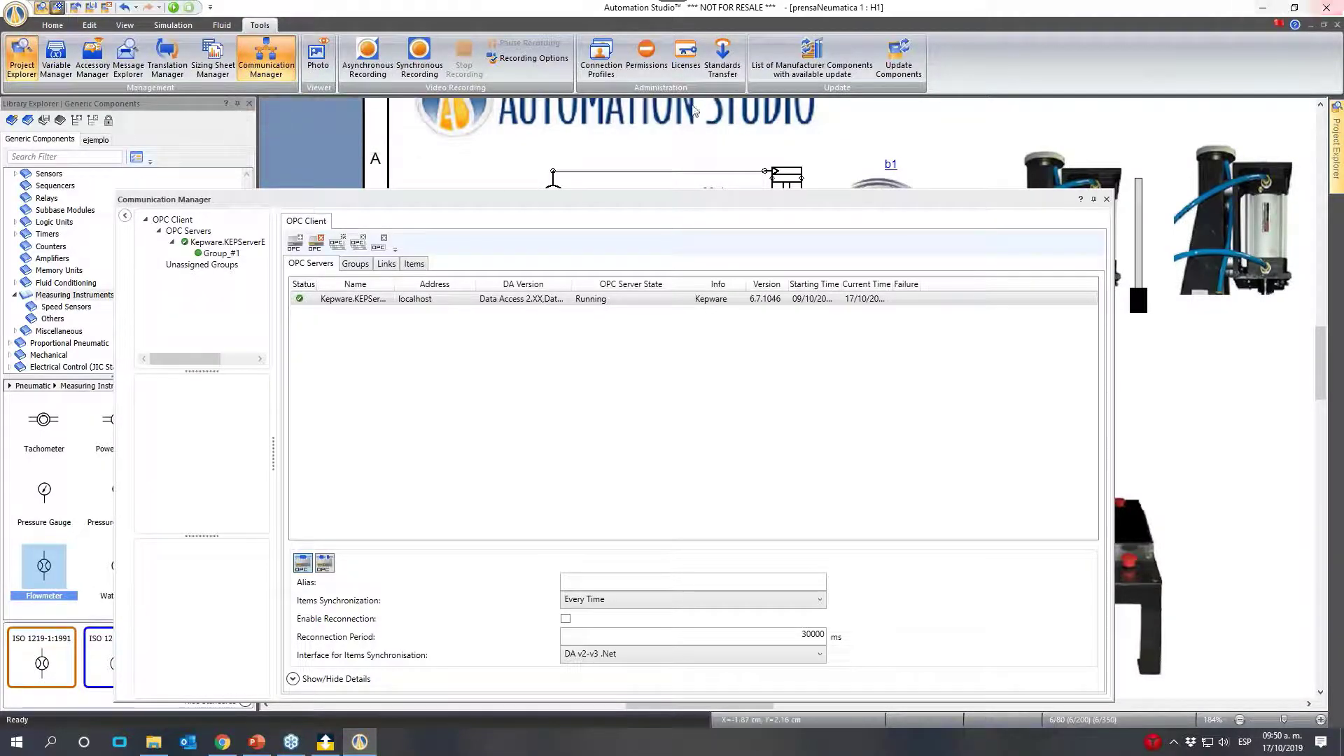
left_click(221, 253)
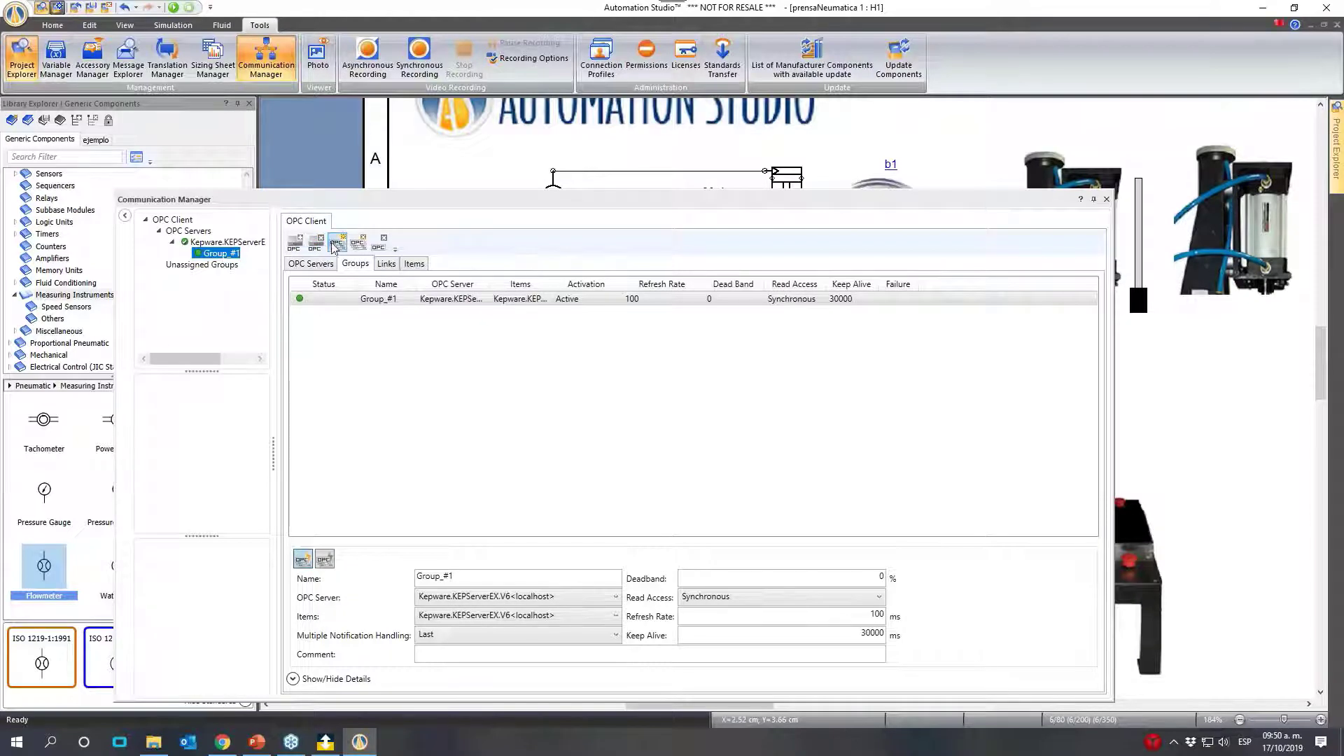
left_click(359, 242)
left_click(217, 242)
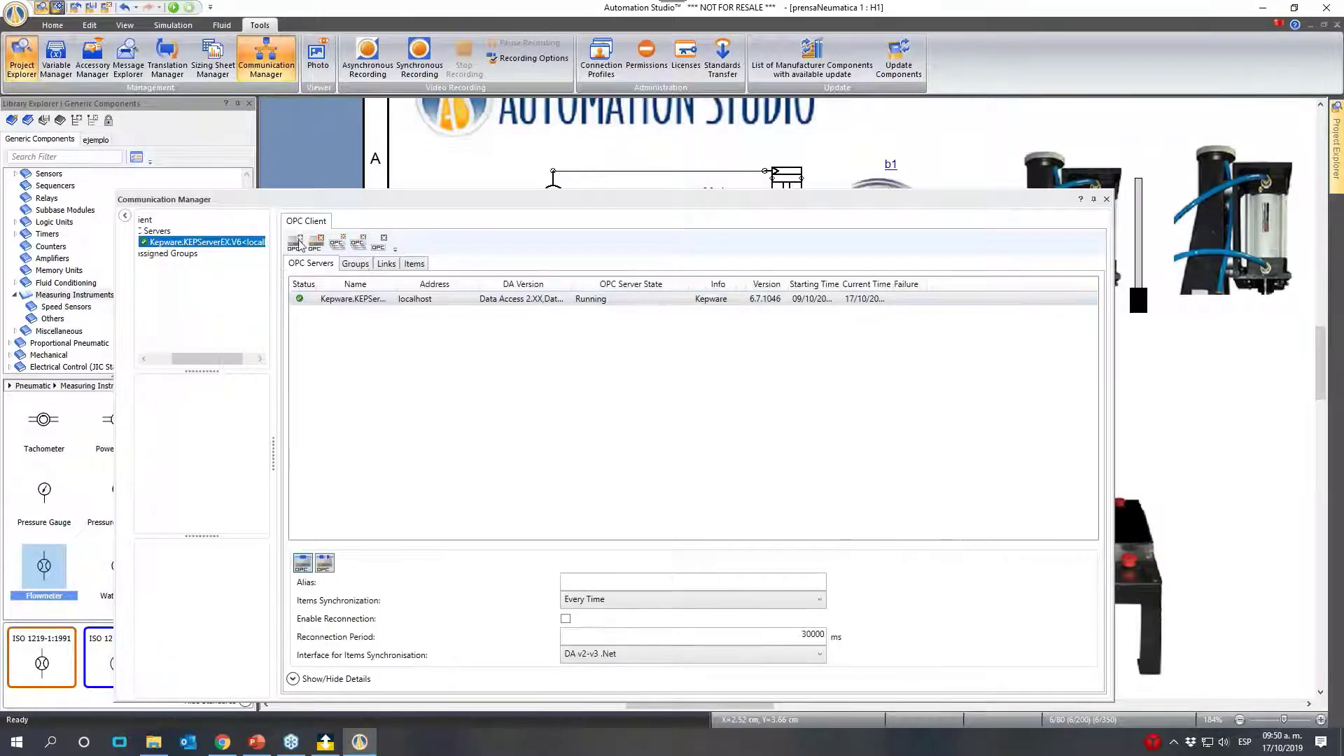
left_click(315, 242)
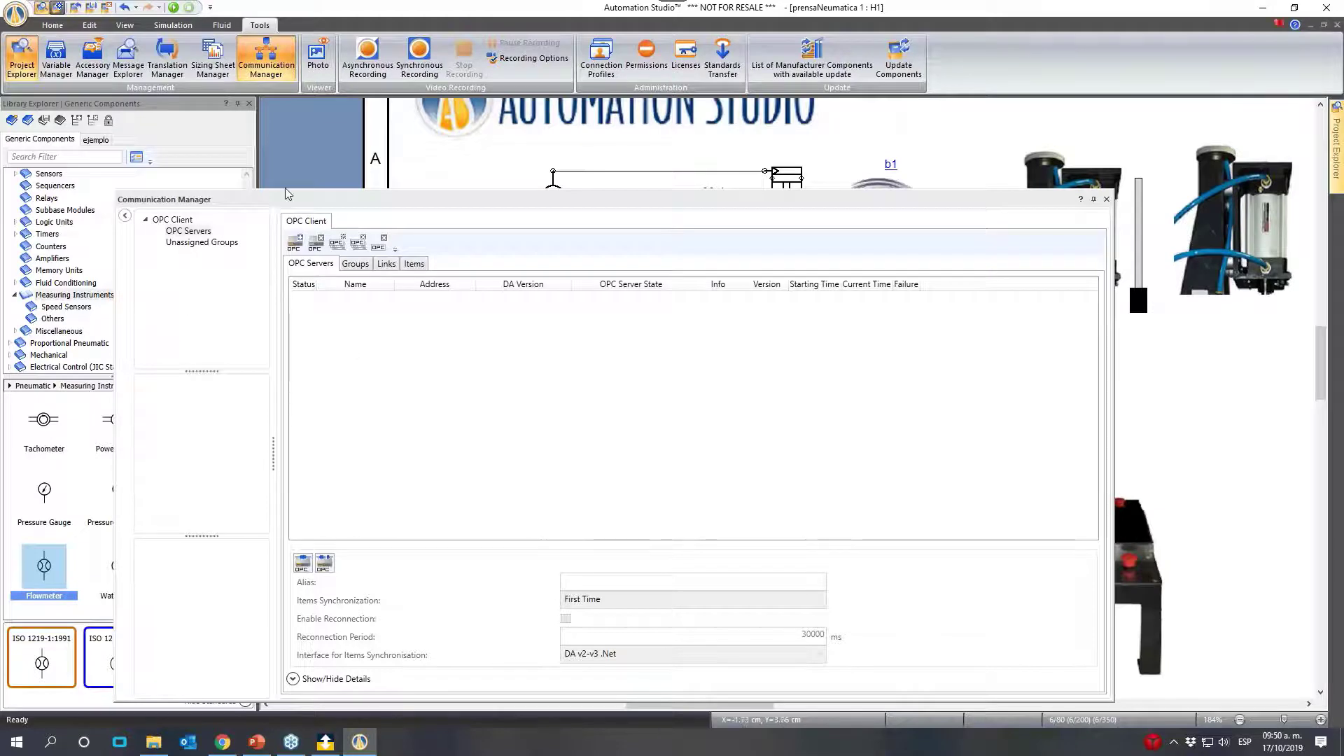
- Search for local OPC servers and add Kepware.KEPServerEX.V6 to the OPC client
left_click(193, 232)
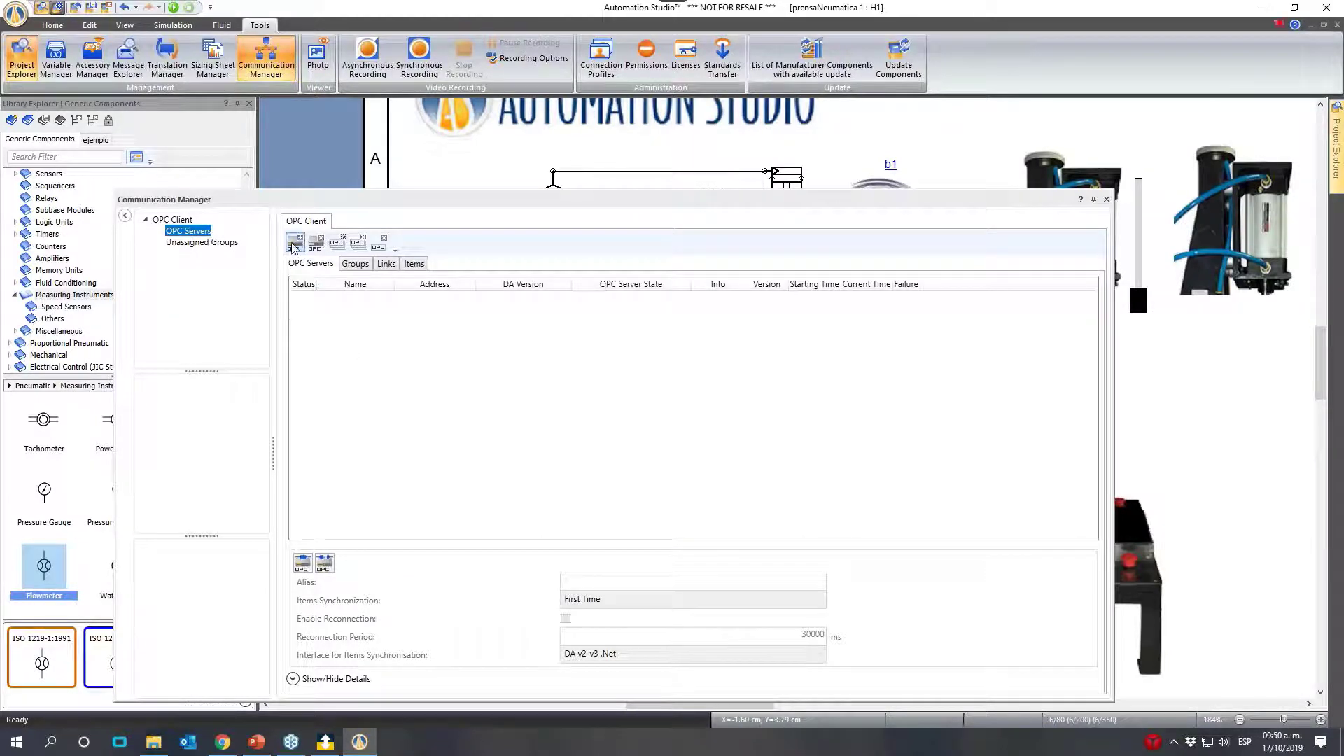
left_click(294, 243)
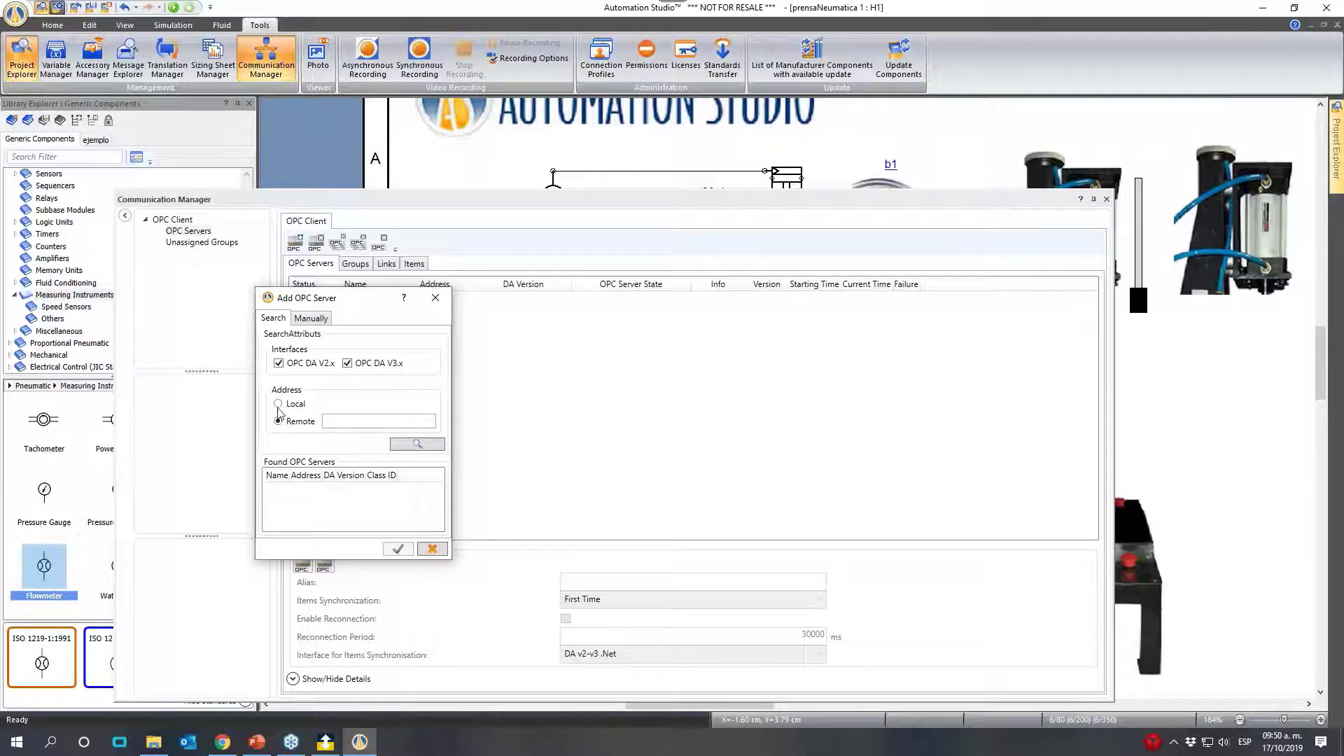
left_click(279, 404)
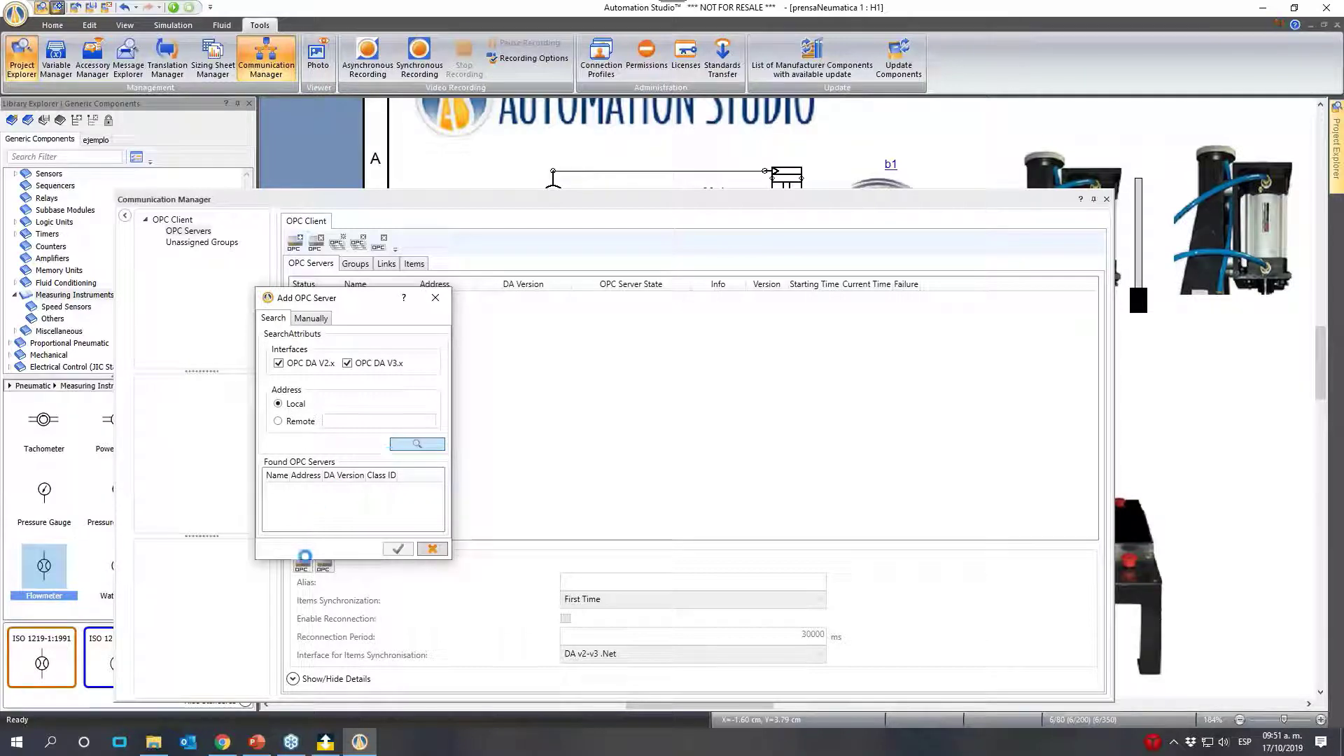
left_click(418, 444)
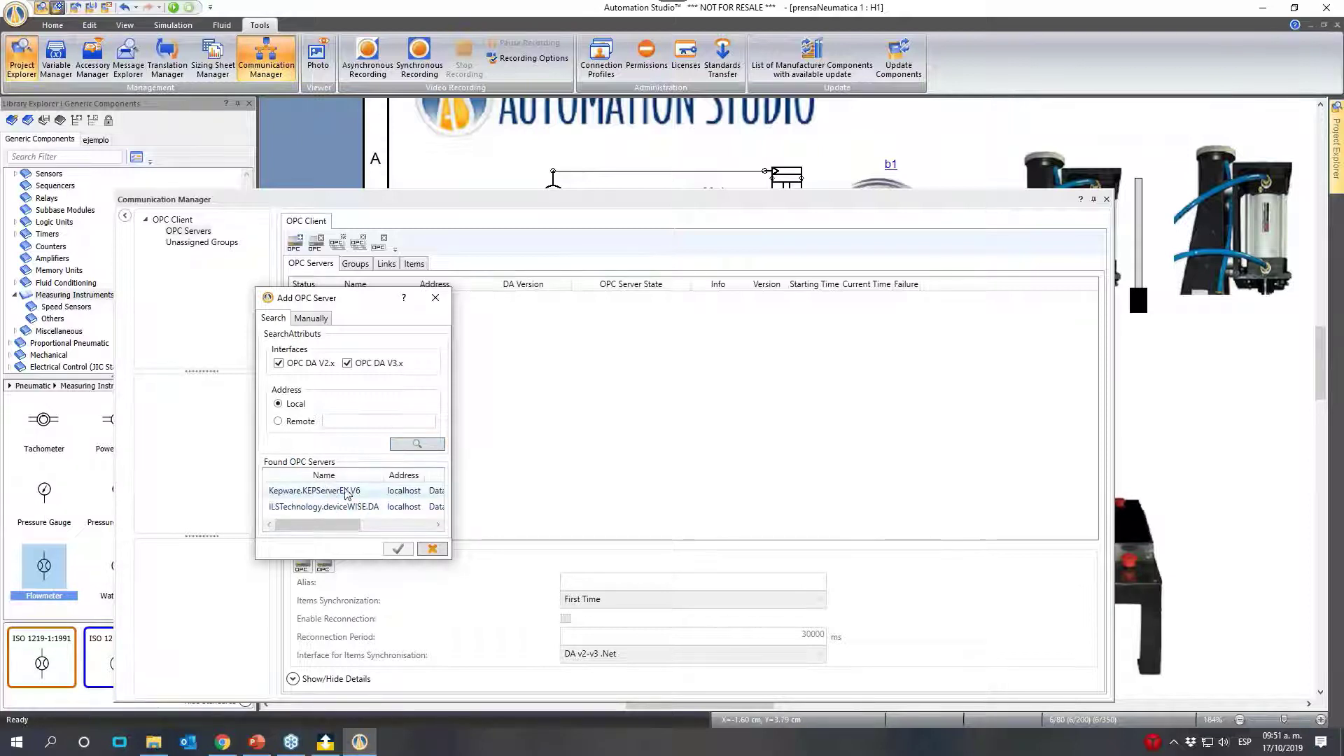
left_click(346, 490)
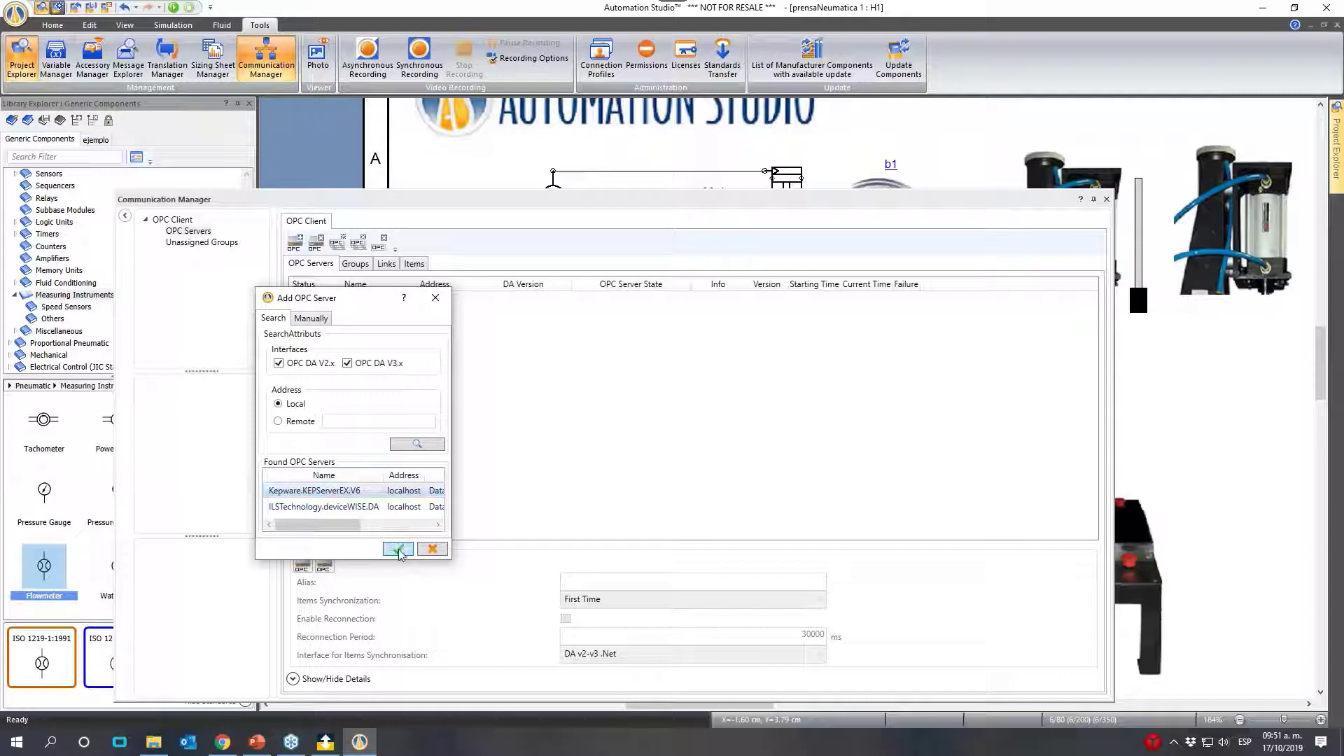
left_click(397, 551)
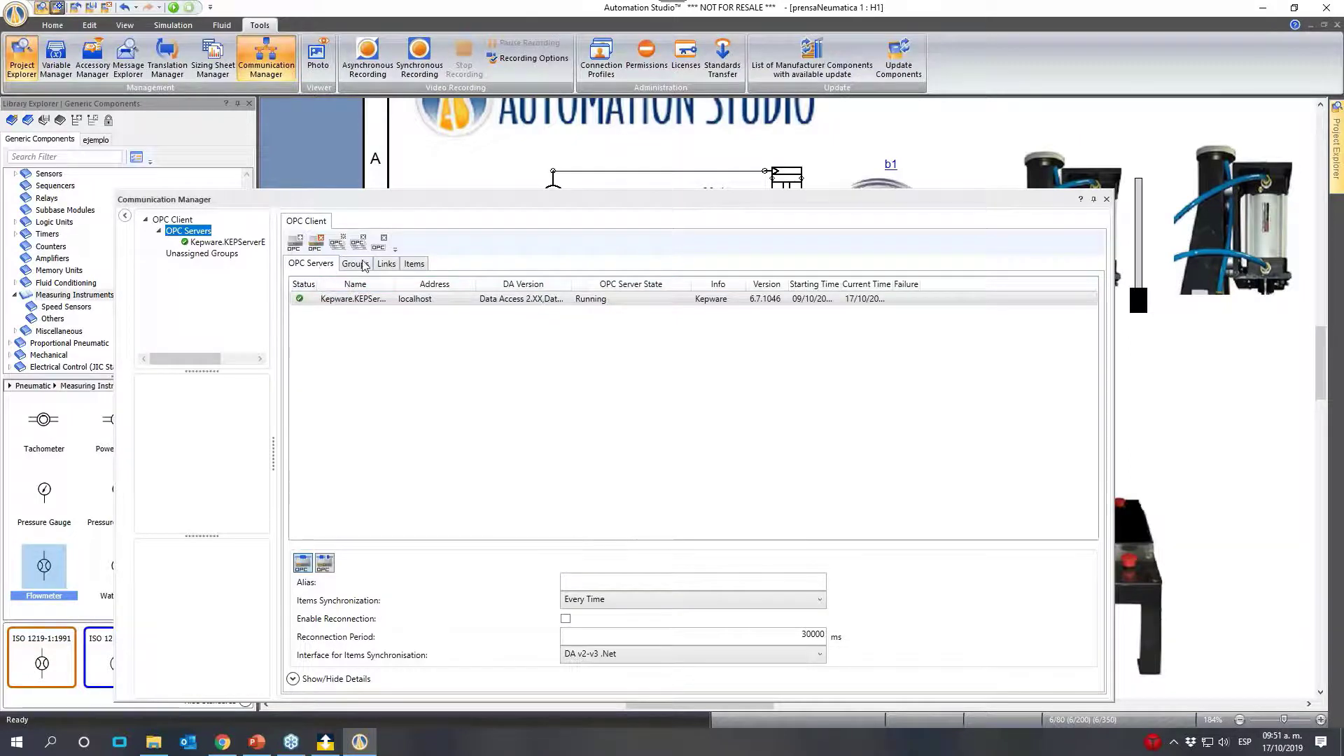
- Add an OPC group using Kepware.KEPServerEX.V6 as both its server and item source, with read access set to Synchronous
left_click(364, 264)
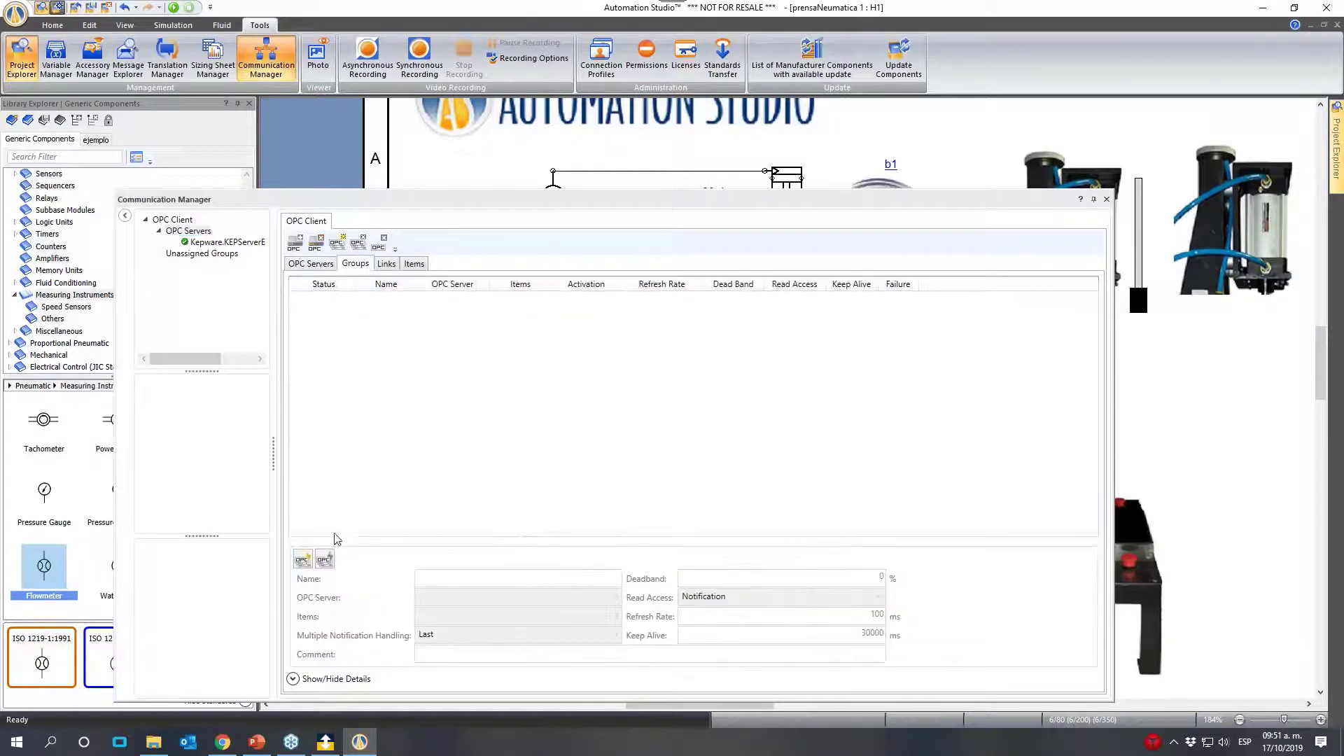
right_click(366, 336)
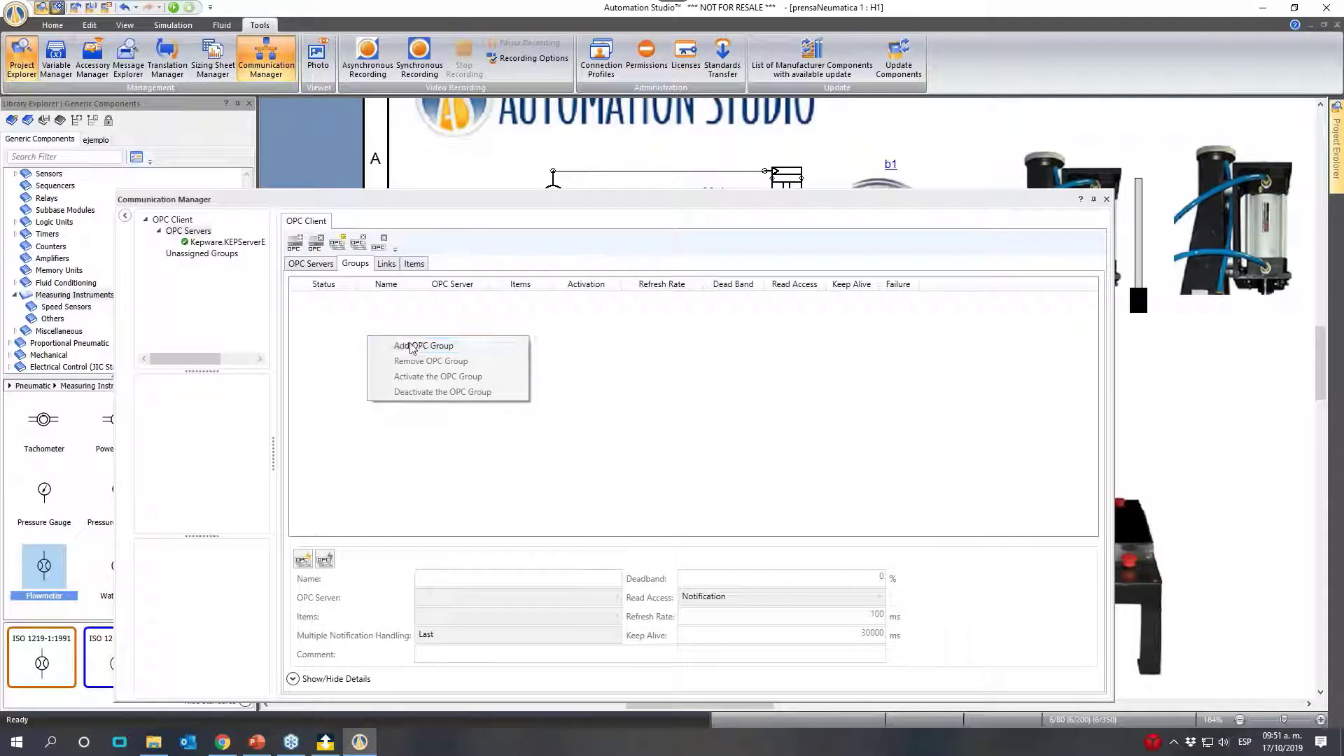
left_click(408, 343)
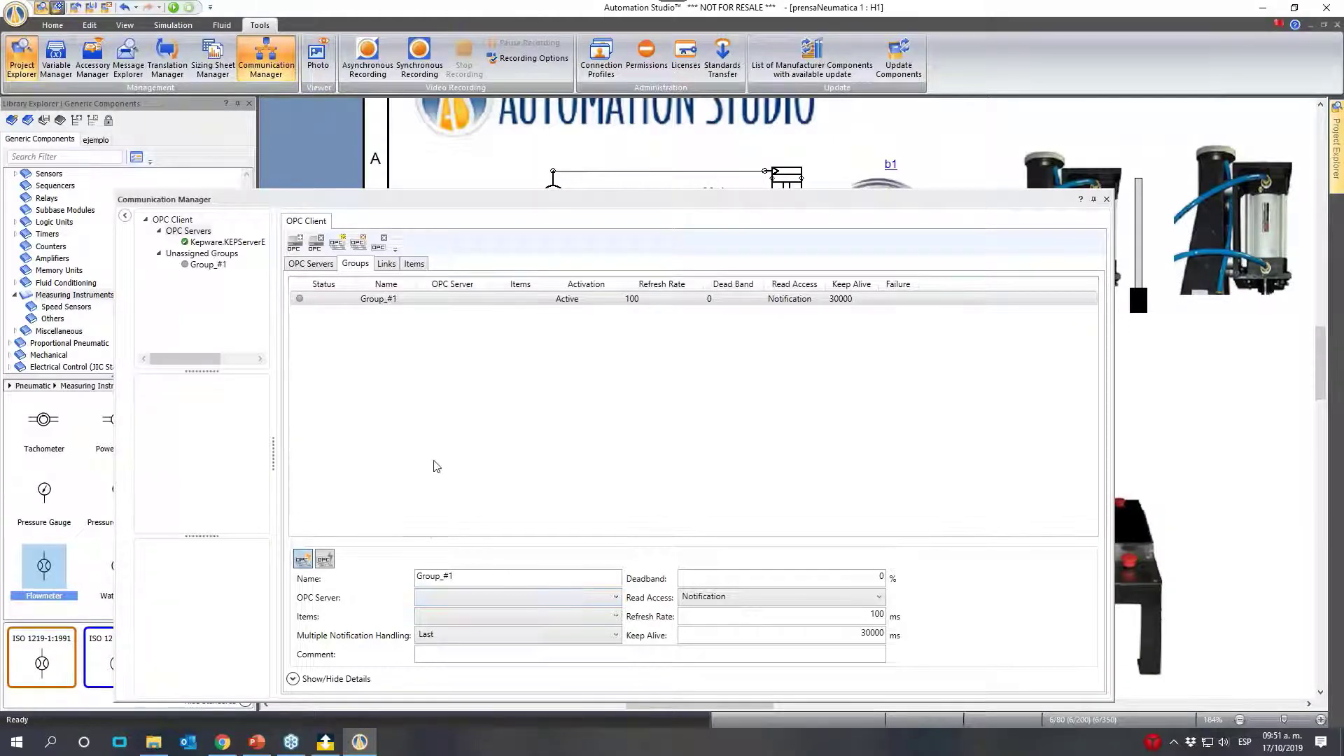
left_click(481, 597)
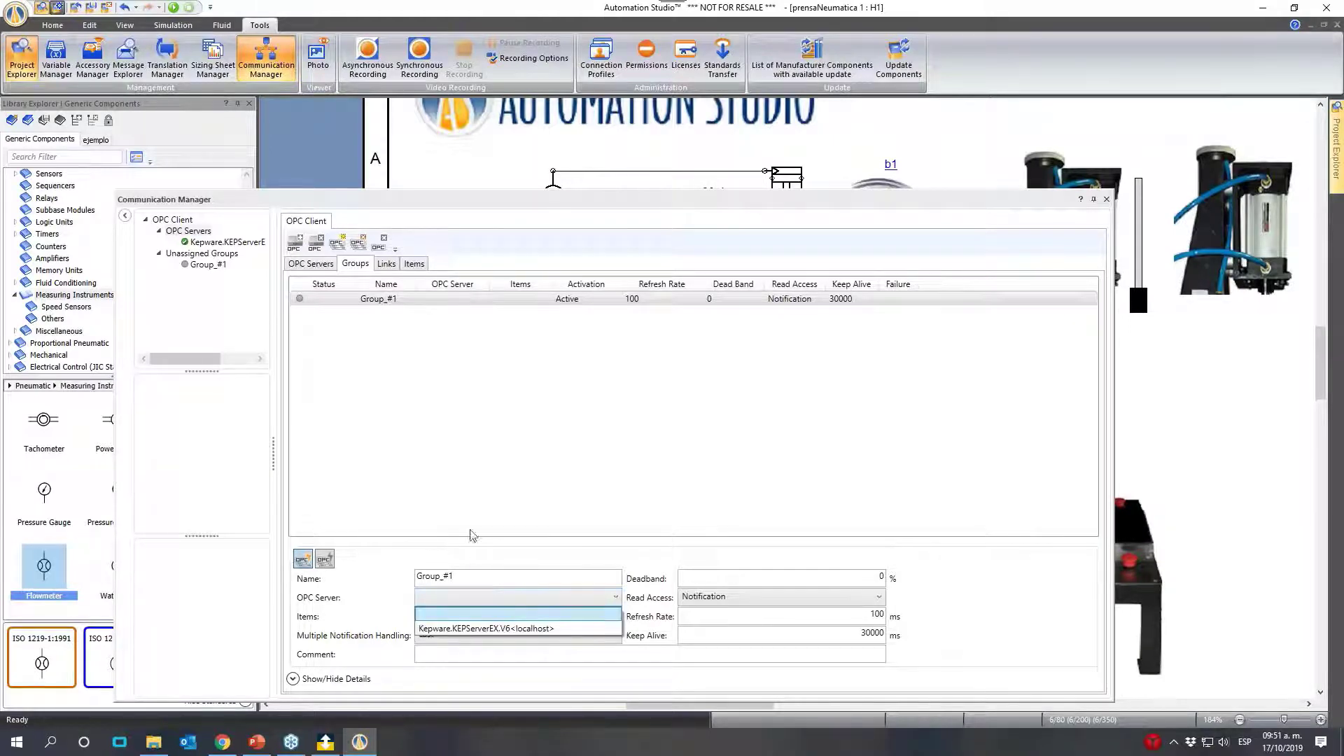
left_click(467, 628)
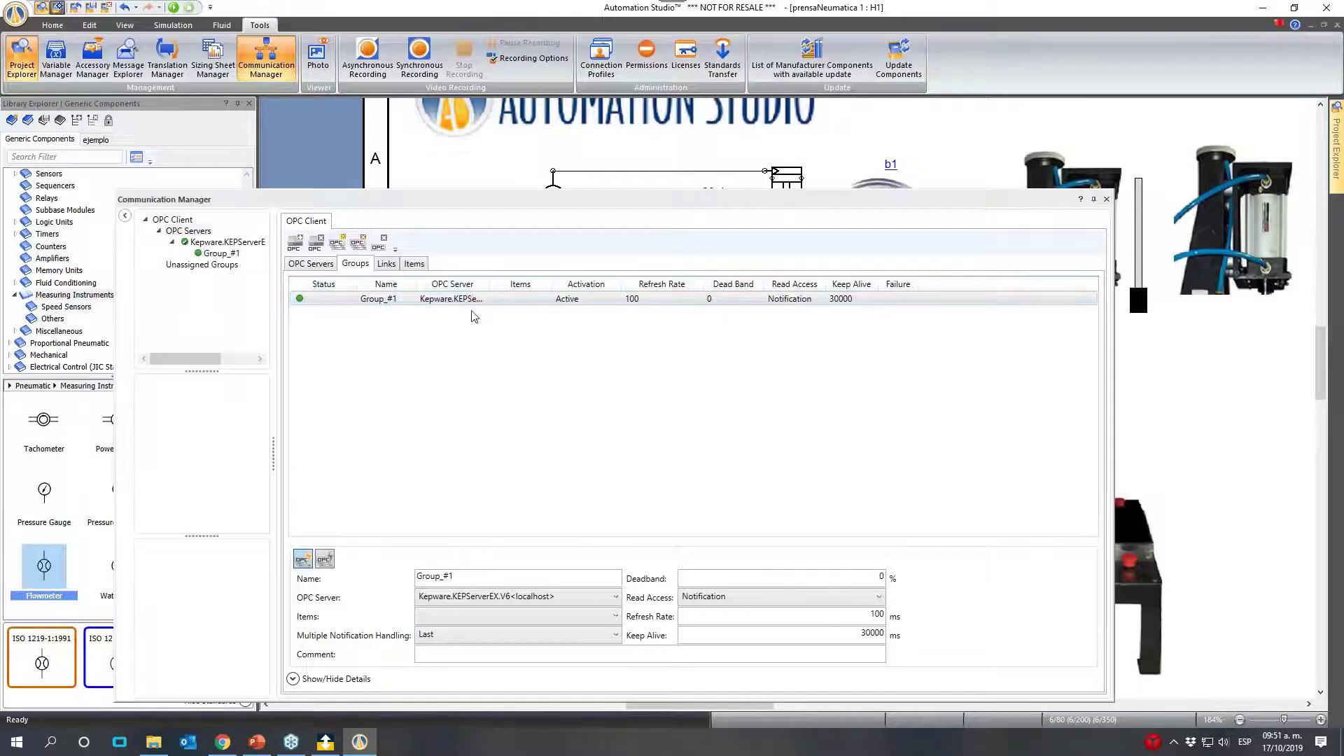
left_click(527, 616)
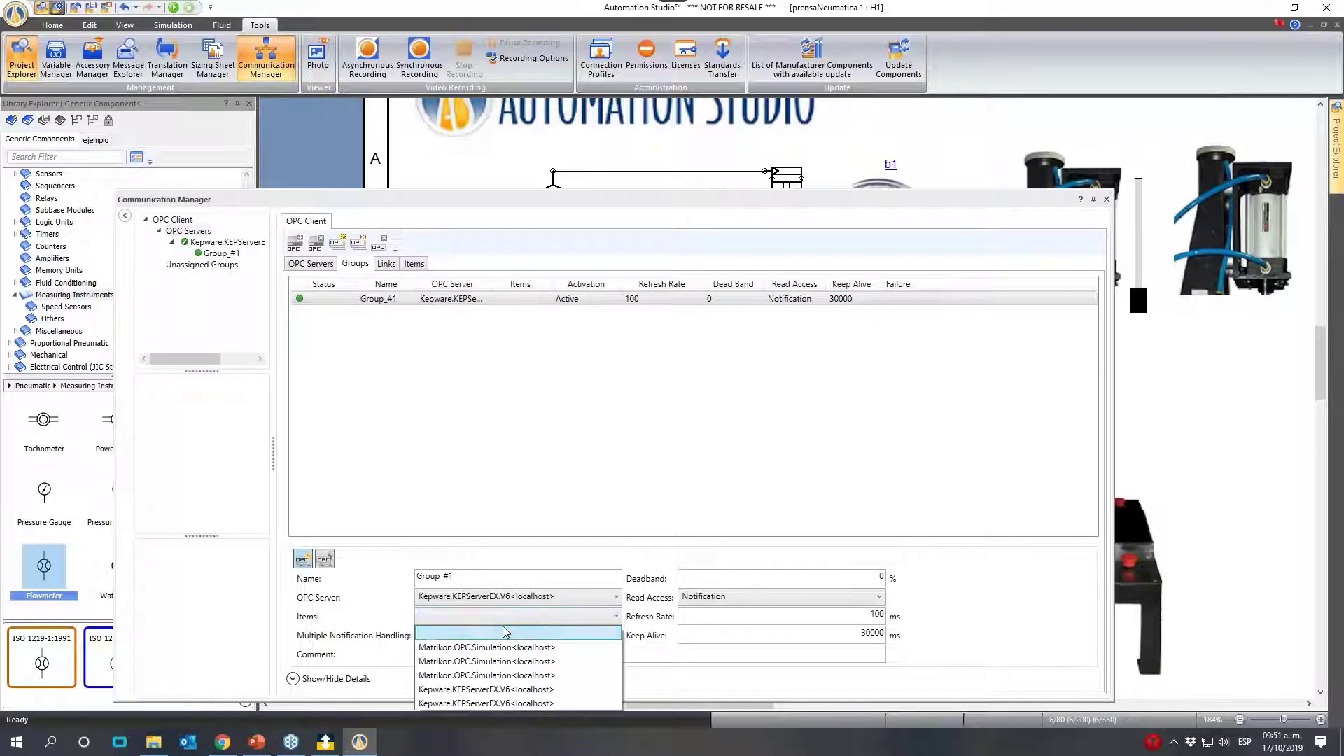
left_click(511, 703)
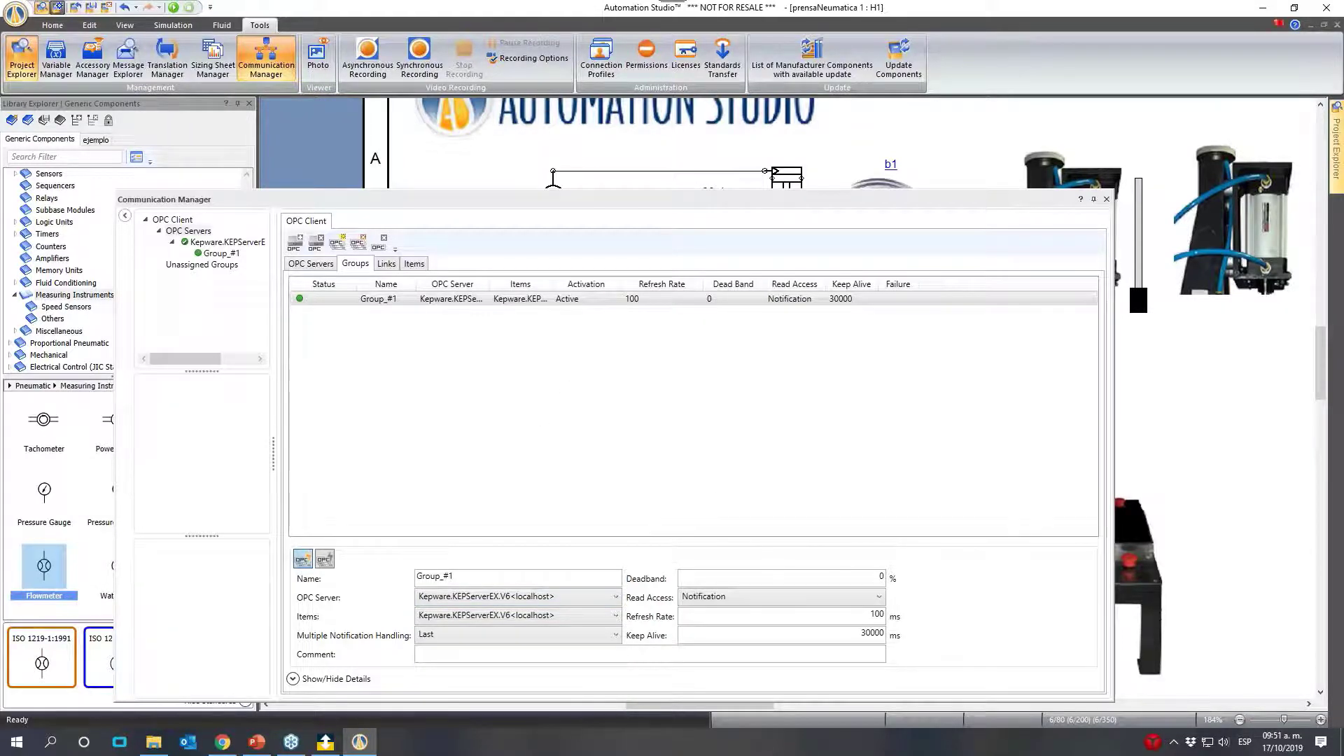
left_click(806, 597)
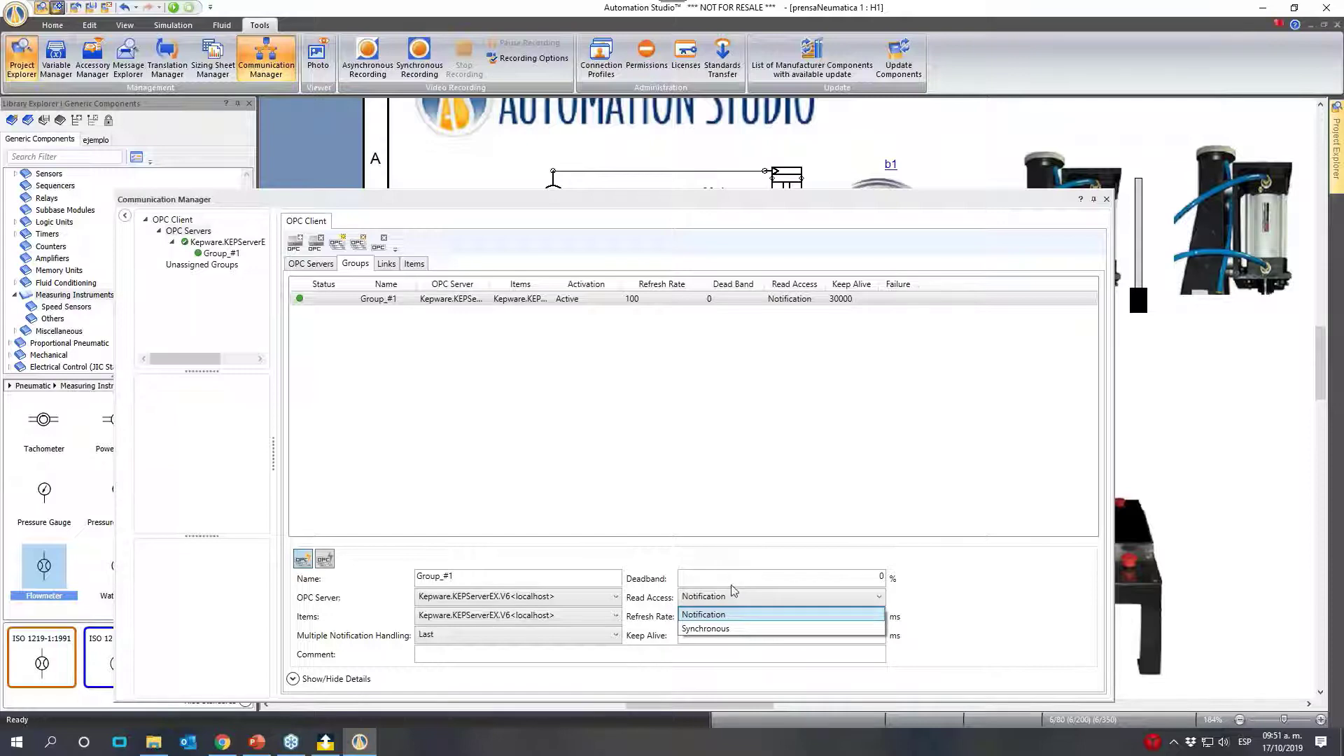
left_click(714, 629)
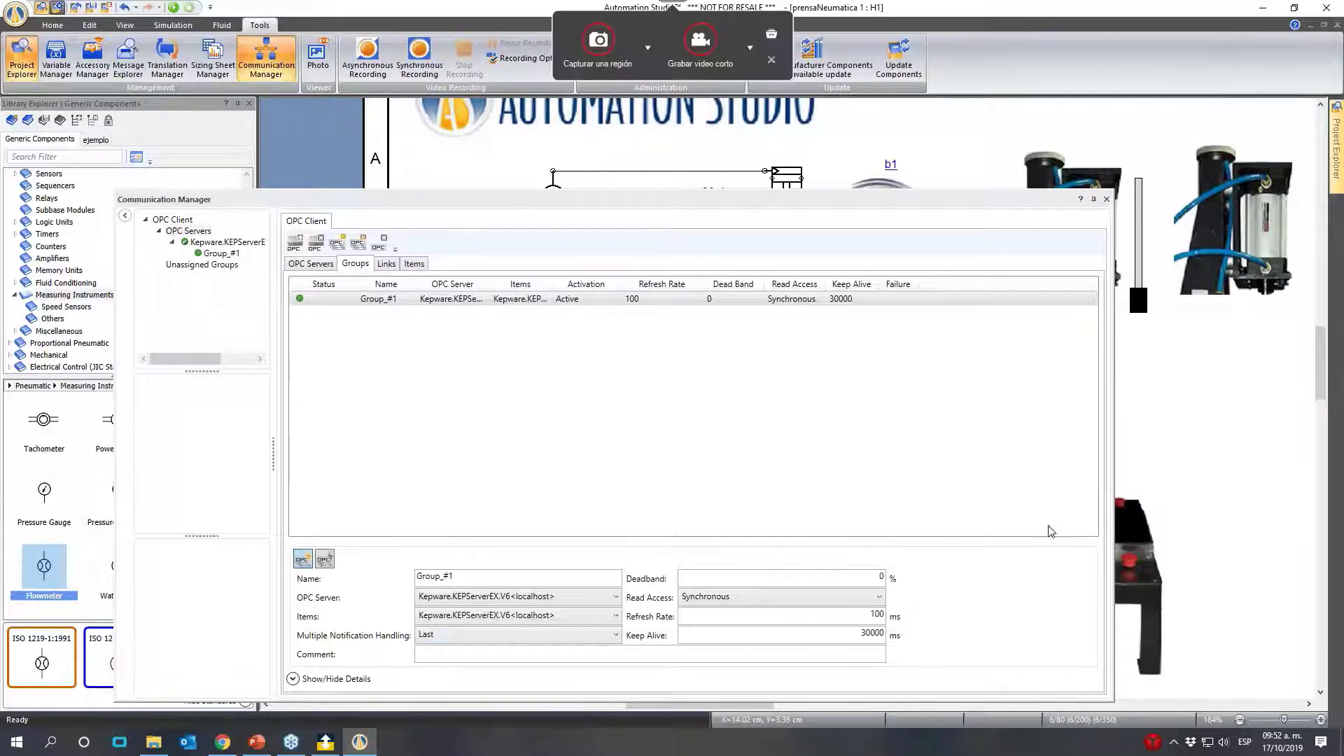
- Place a pneumatic pressure transducer with analog output on the line between the flowmeter and the directional valve
left_click(390, 263)
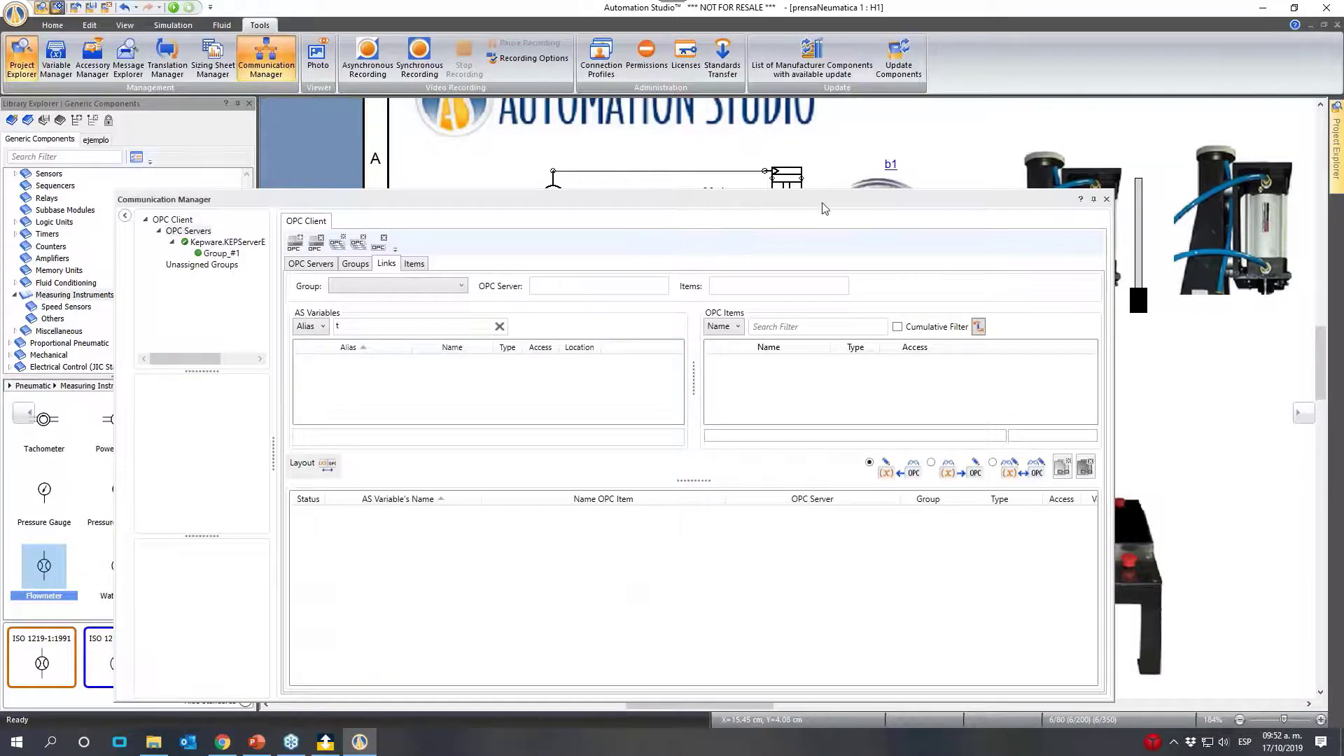
left_click_drag(754, 201, 927, 483)
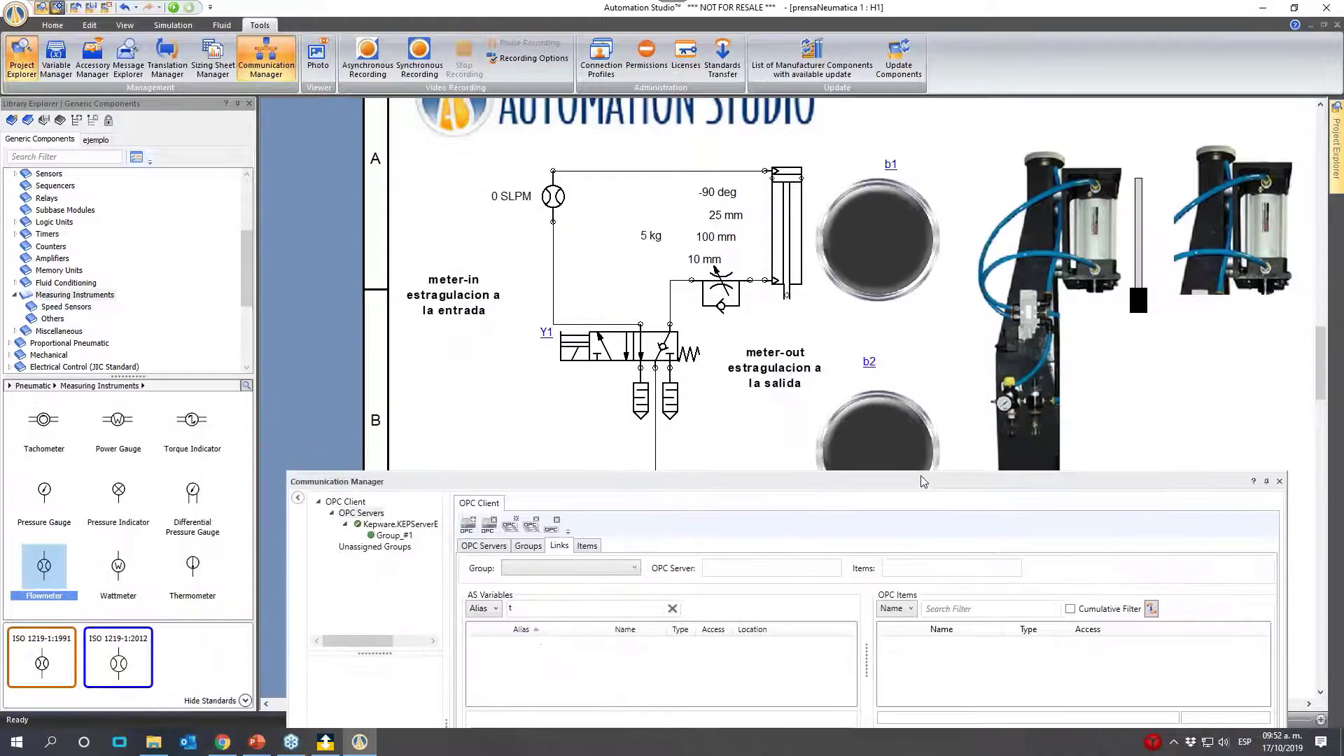
scroll(7, 203, "up", 4)
left_click(8, 201)
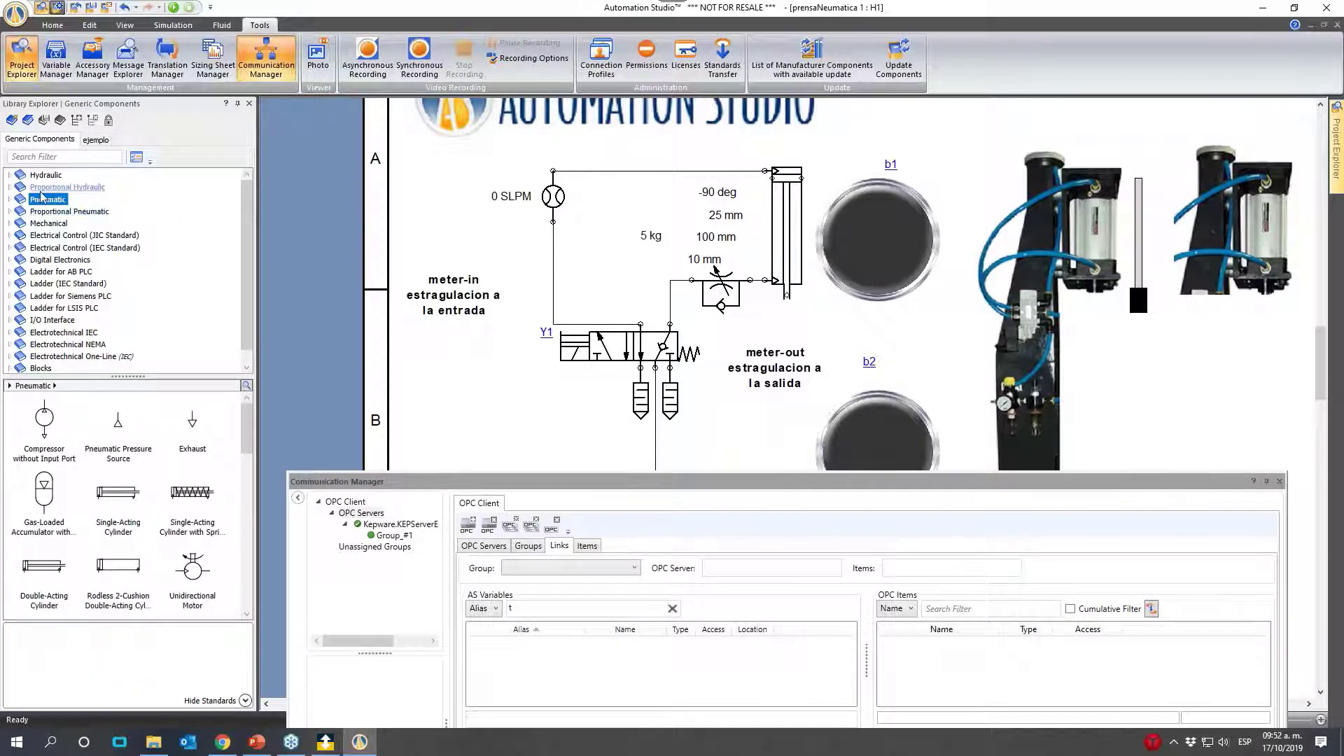
left_click(10, 213)
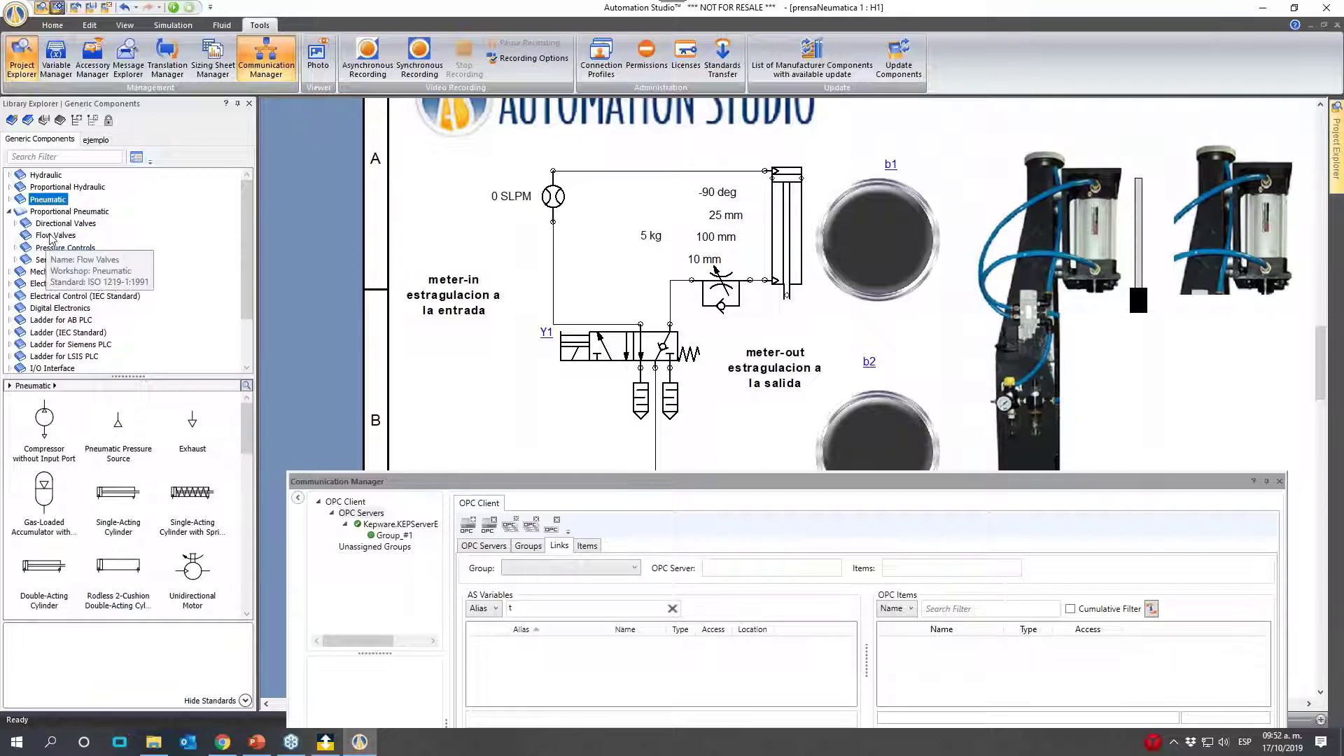
left_click(14, 262)
left_click(77, 271)
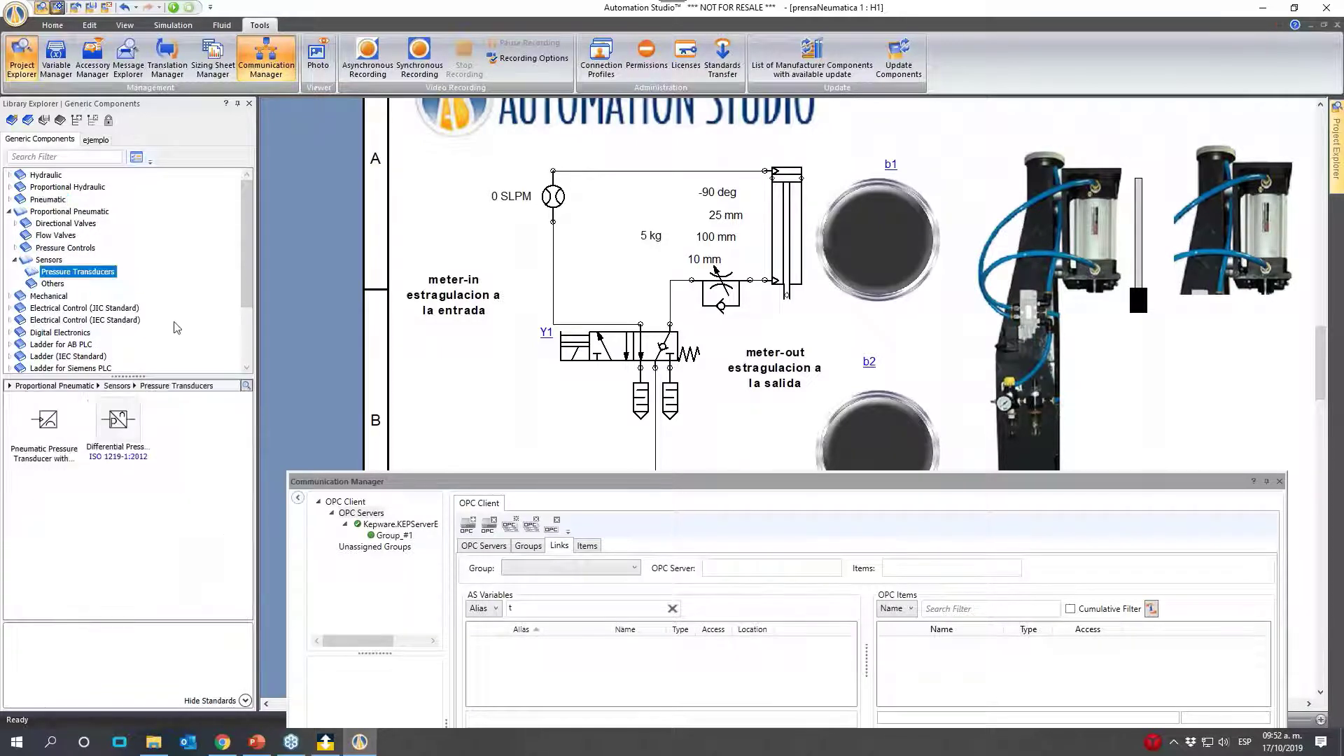
left_click_drag(44, 420, 553, 269)
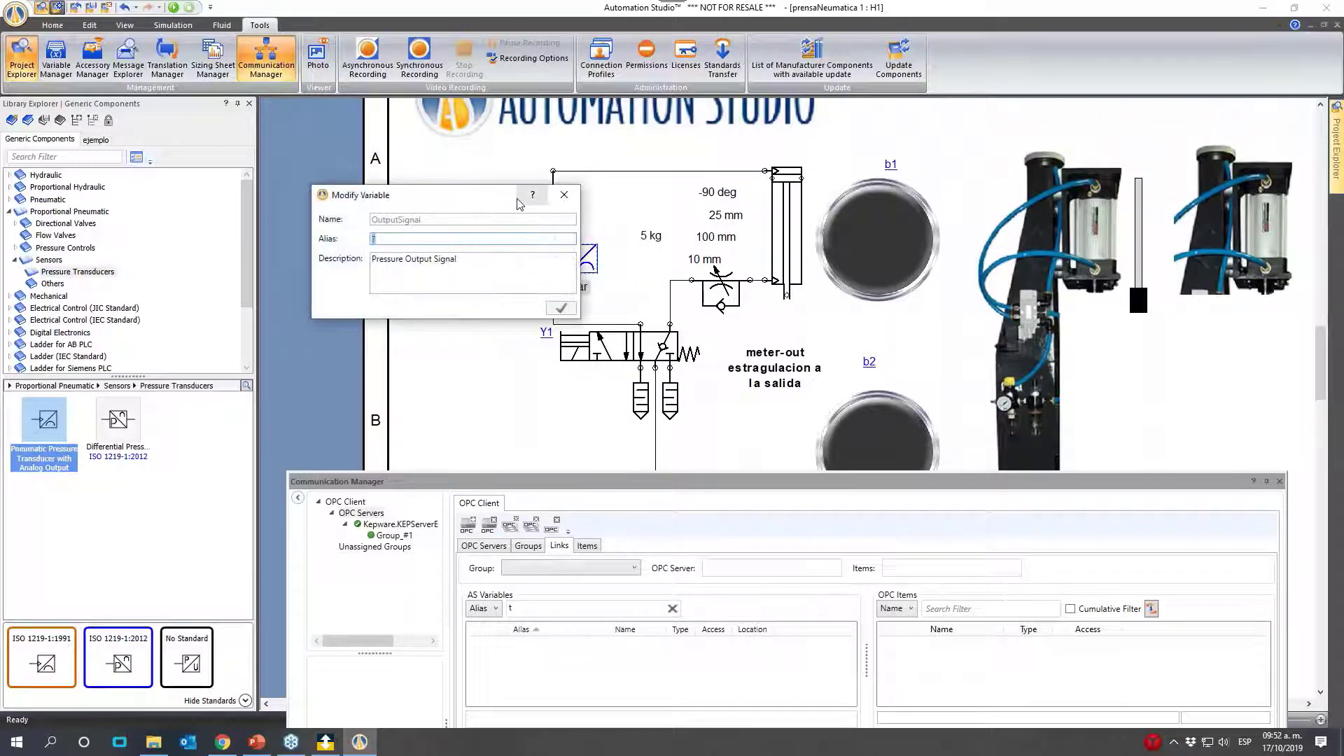
- Give the pressure transducer's output signal the alias transPress
type("trans")
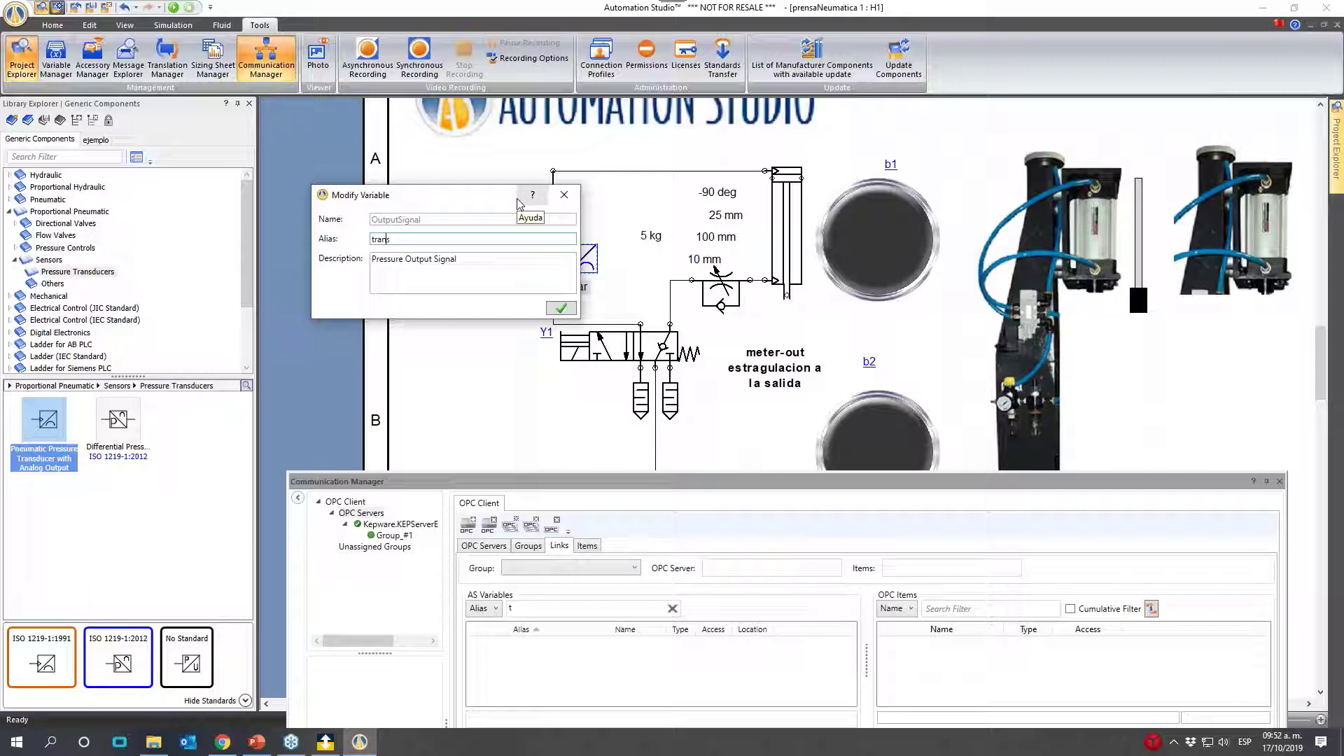
type("Press")
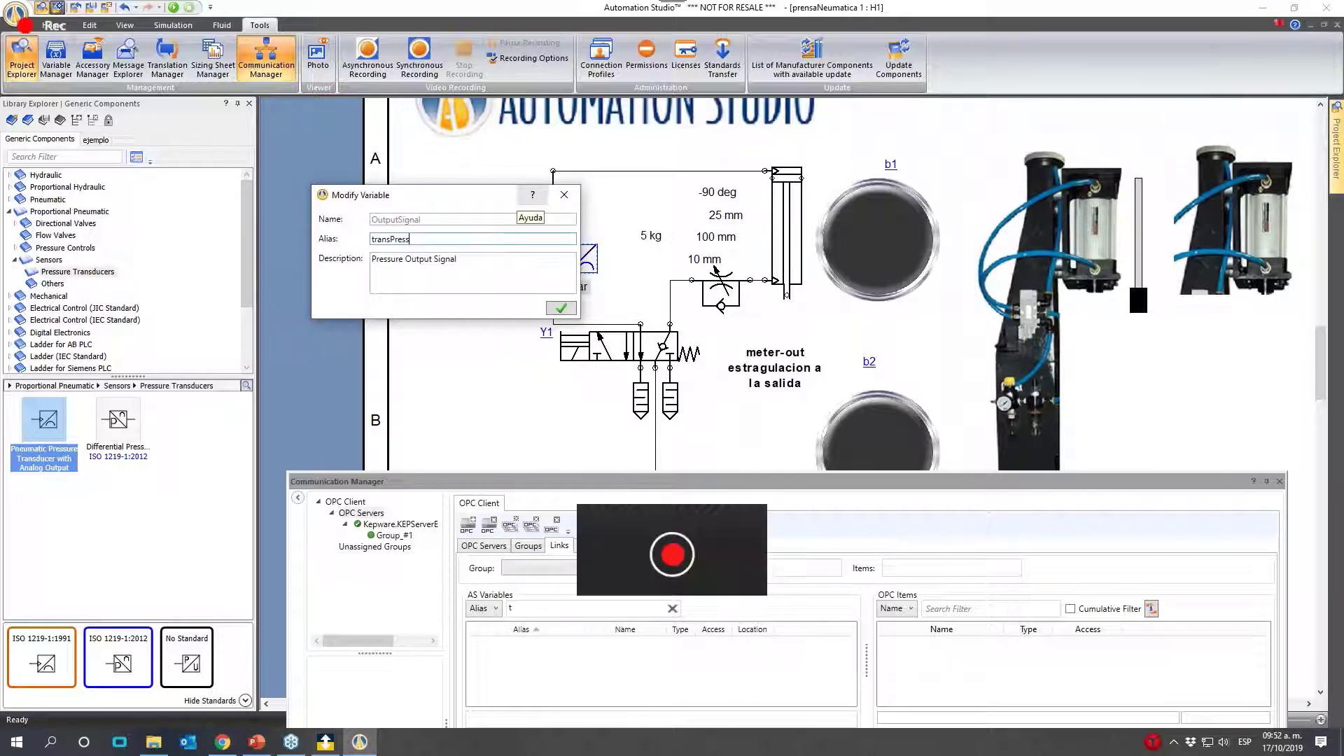
left_click(561, 309)
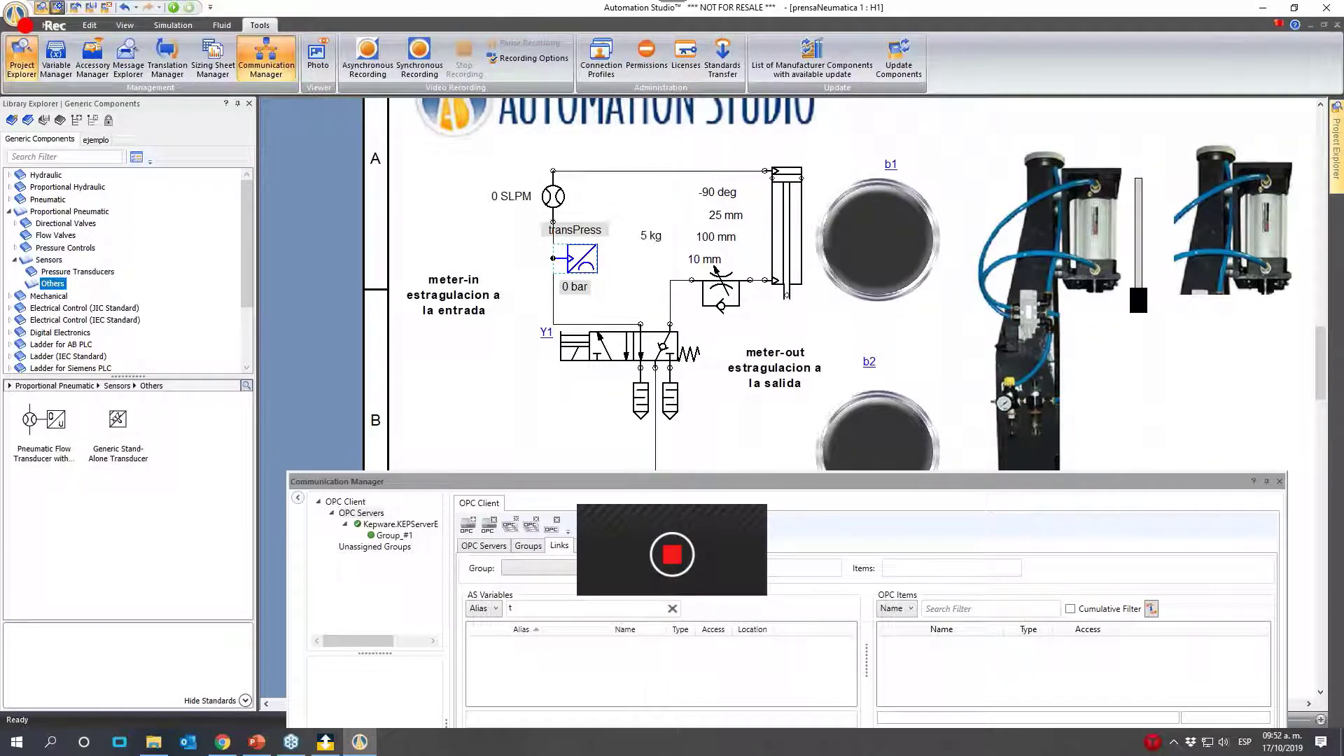
- Place a pneumatic flow transducer with analog output on the supply line below the directional valve, with the alias transflo
left_click_drag(45, 420, 676, 448)
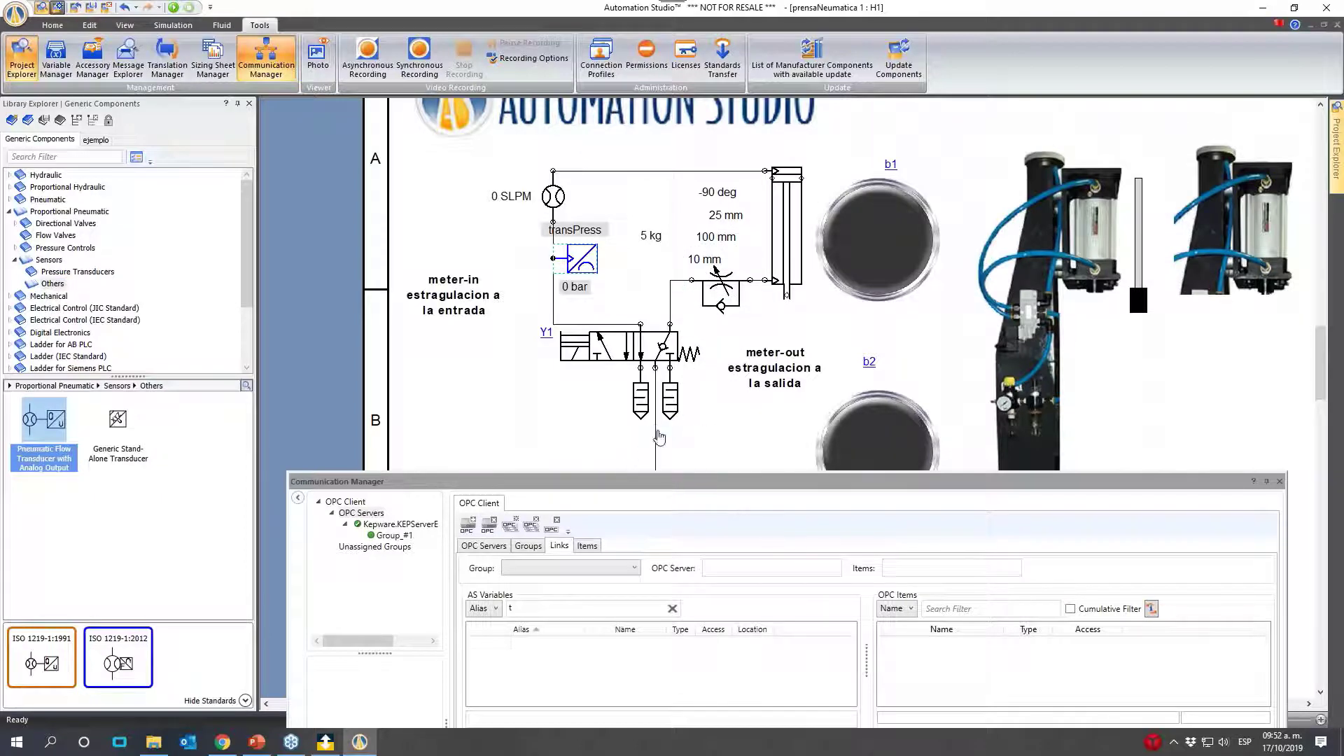
type("t")
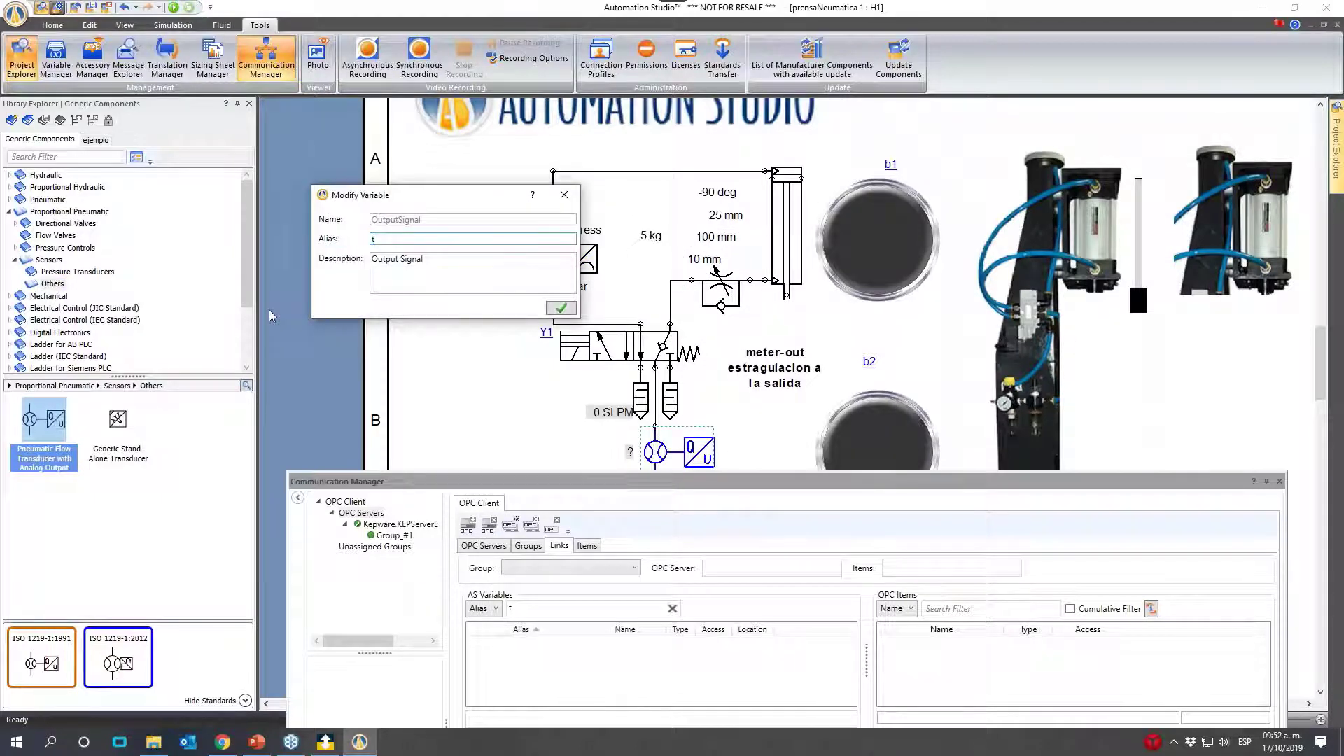
type("ranss")
type("flo")
left_click(571, 307)
- Choose Group_#1 for the OPC links and filter the AS variables by the alias text "tra"
left_click_drag(620, 484, 539, 224)
left_click(461, 321)
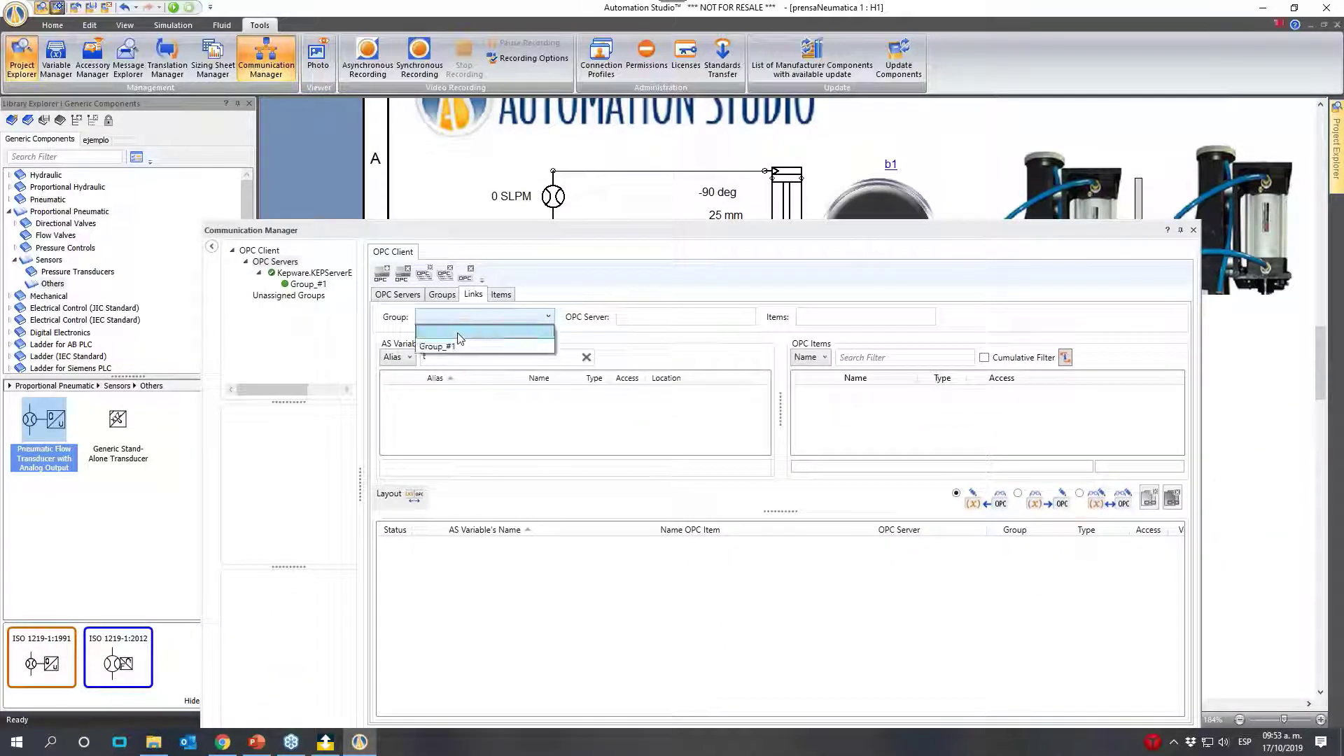
left_click(452, 347)
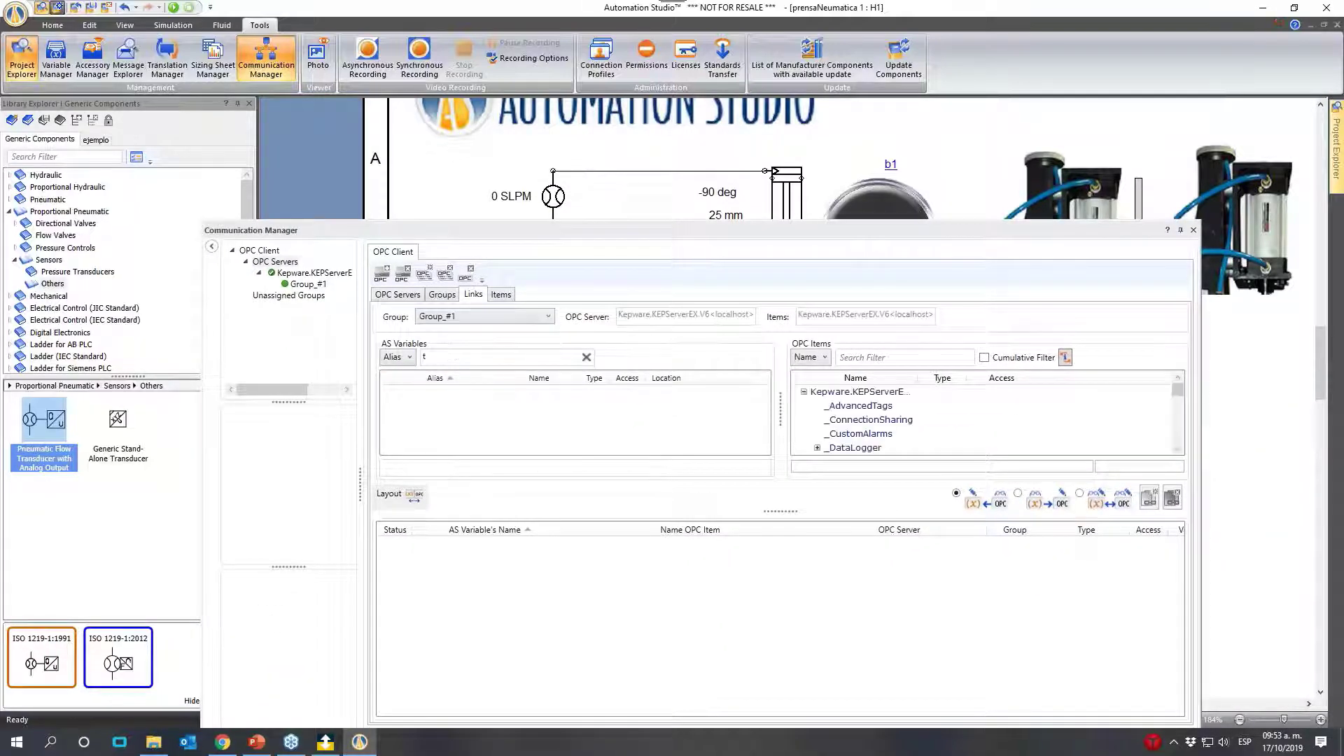
left_click(587, 357)
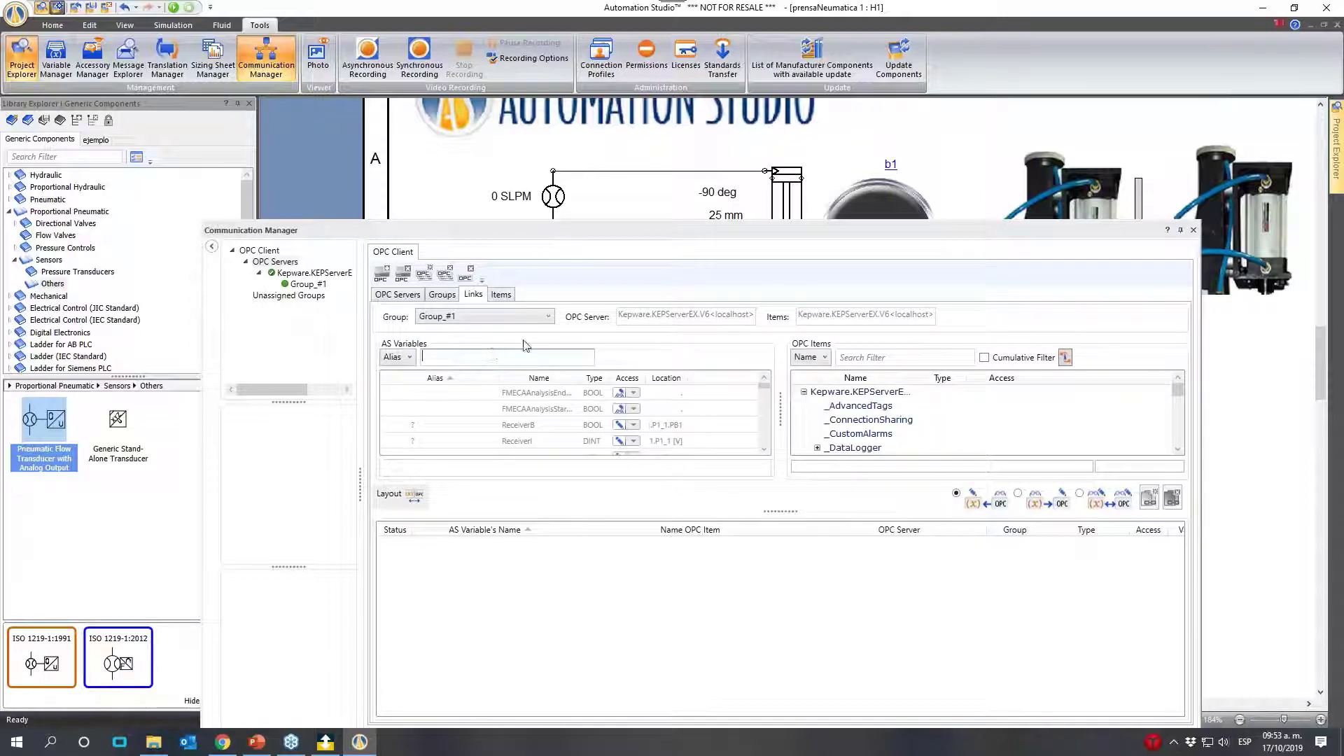
type("tra")
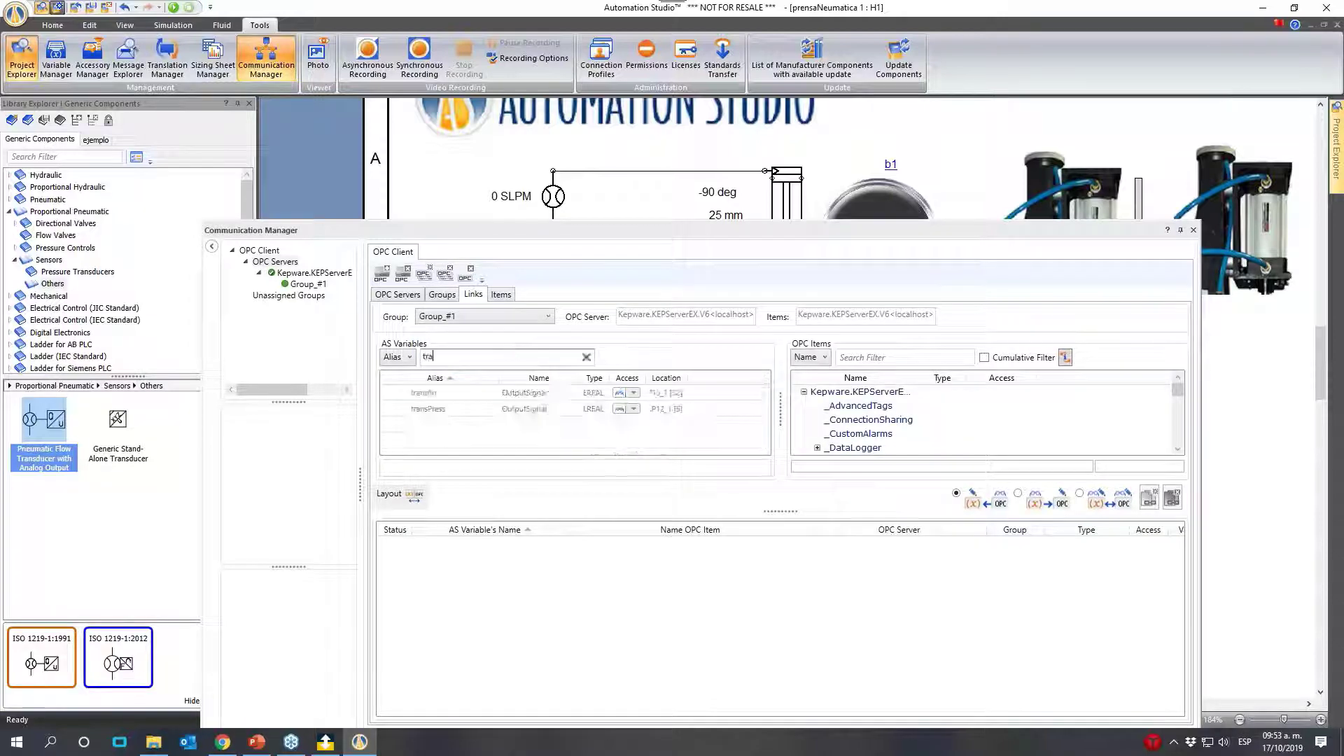
- Link transPress to the OPC item Data Type Examples.8 Bit Device.K Registers.Float1, with the variable writing to the OPC item
left_click(455, 410)
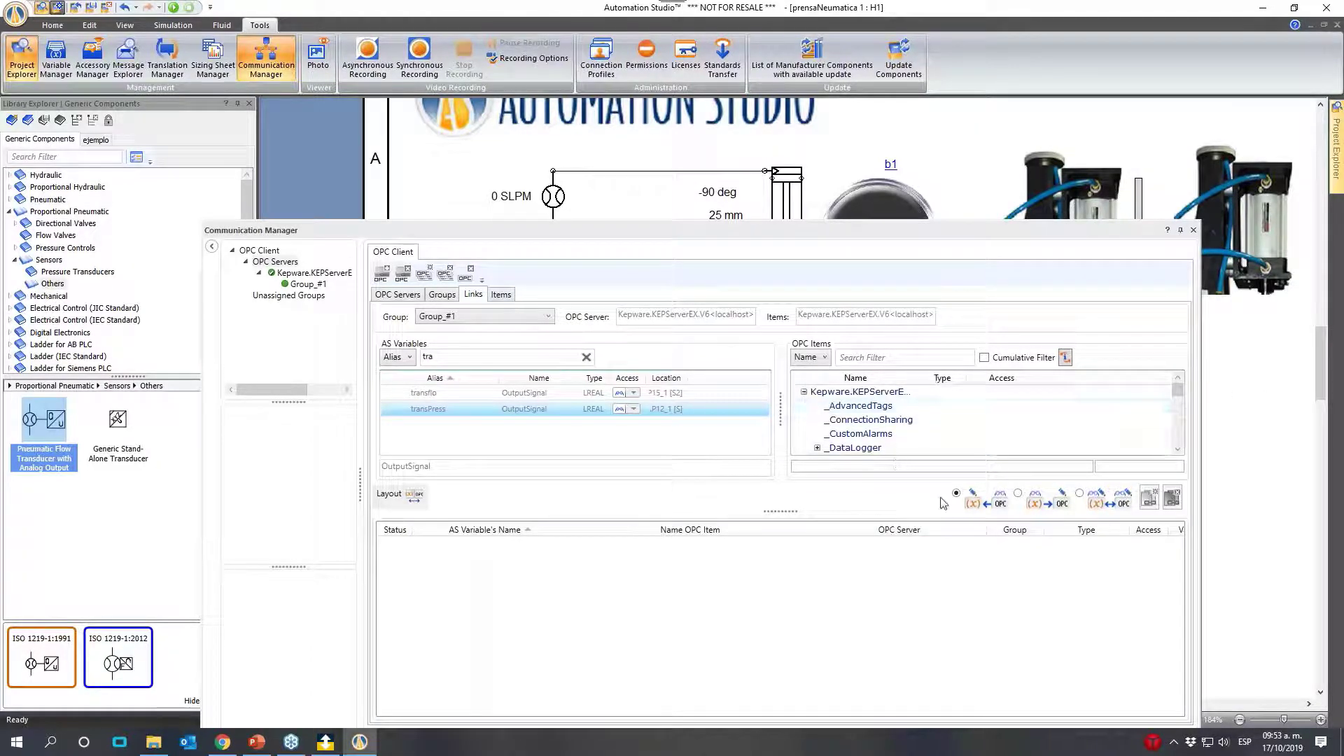
scroll(889, 436, "down", 4)
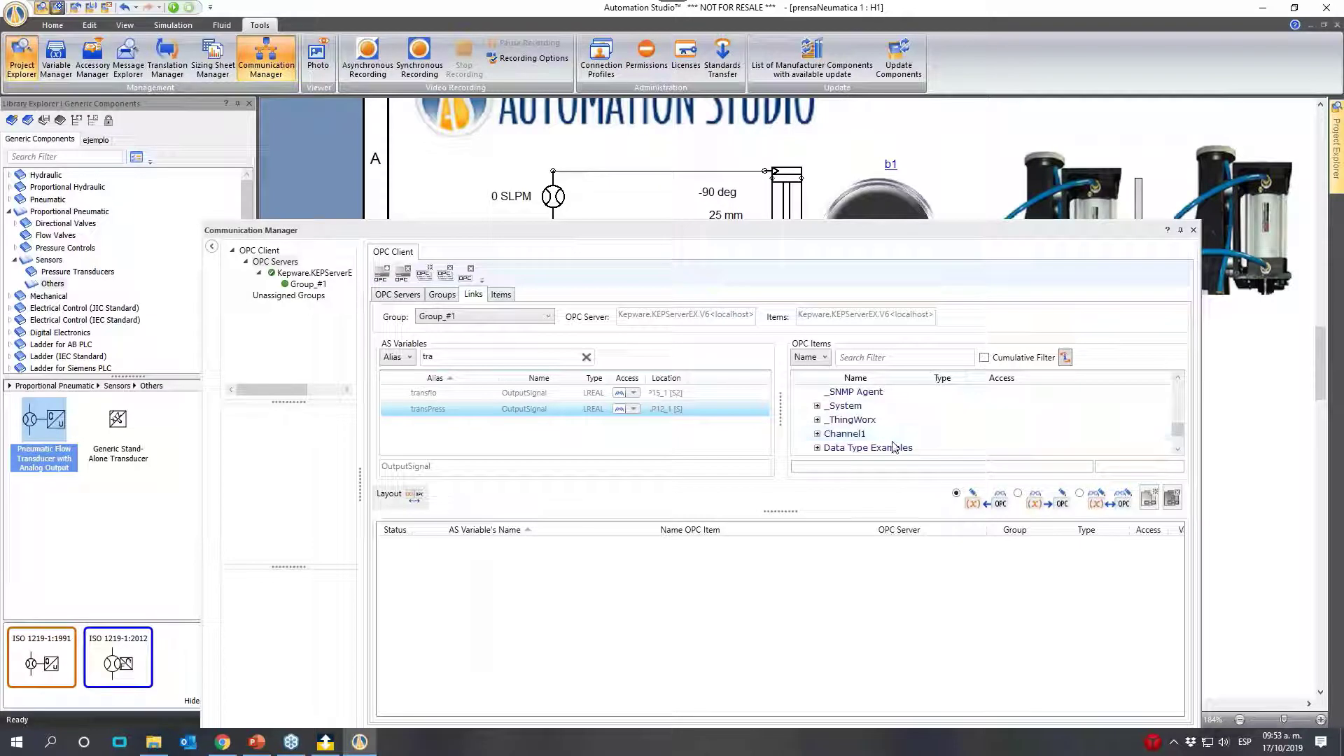
left_click(817, 448)
scroll(819, 452, "down", 2)
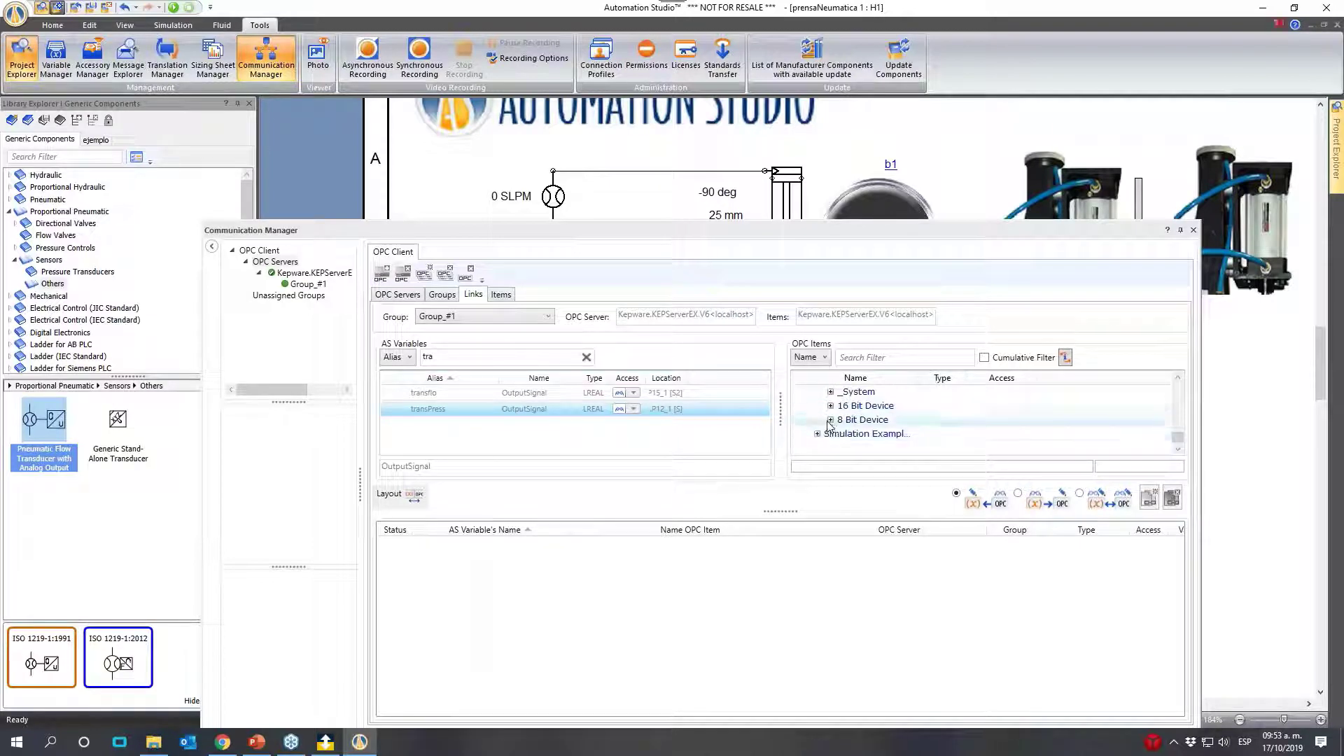
left_click(830, 420)
scroll(831, 433, "down", 2)
left_click(844, 392)
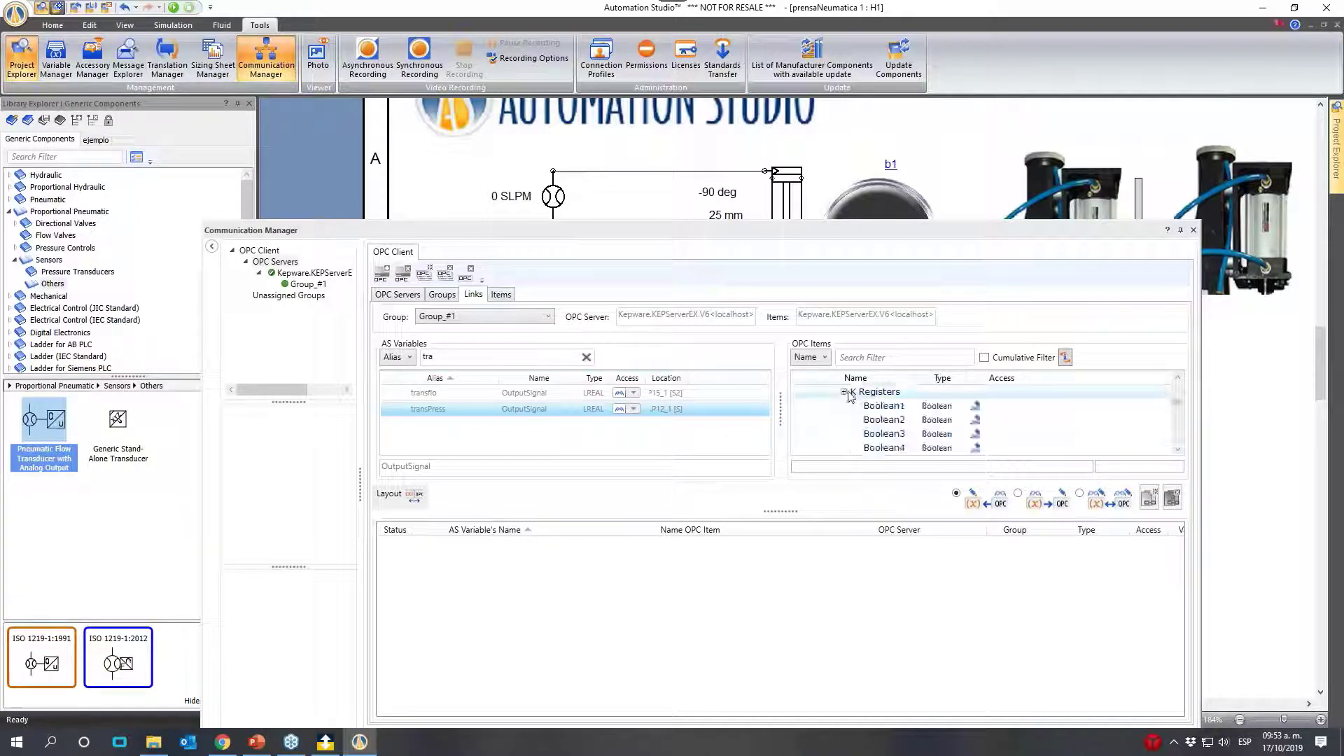
scroll(860, 416, "down", 1)
scroll(903, 430, "down", 3)
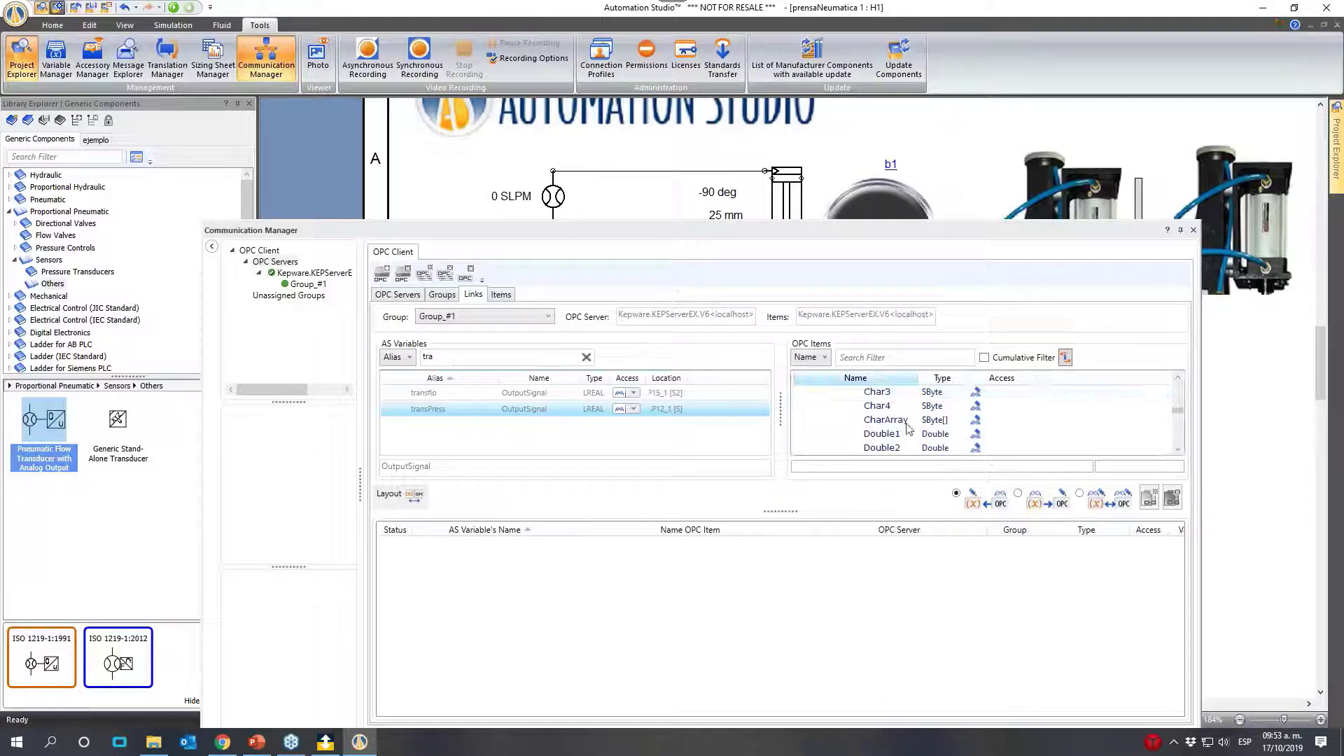
scroll(931, 430, "down", 3)
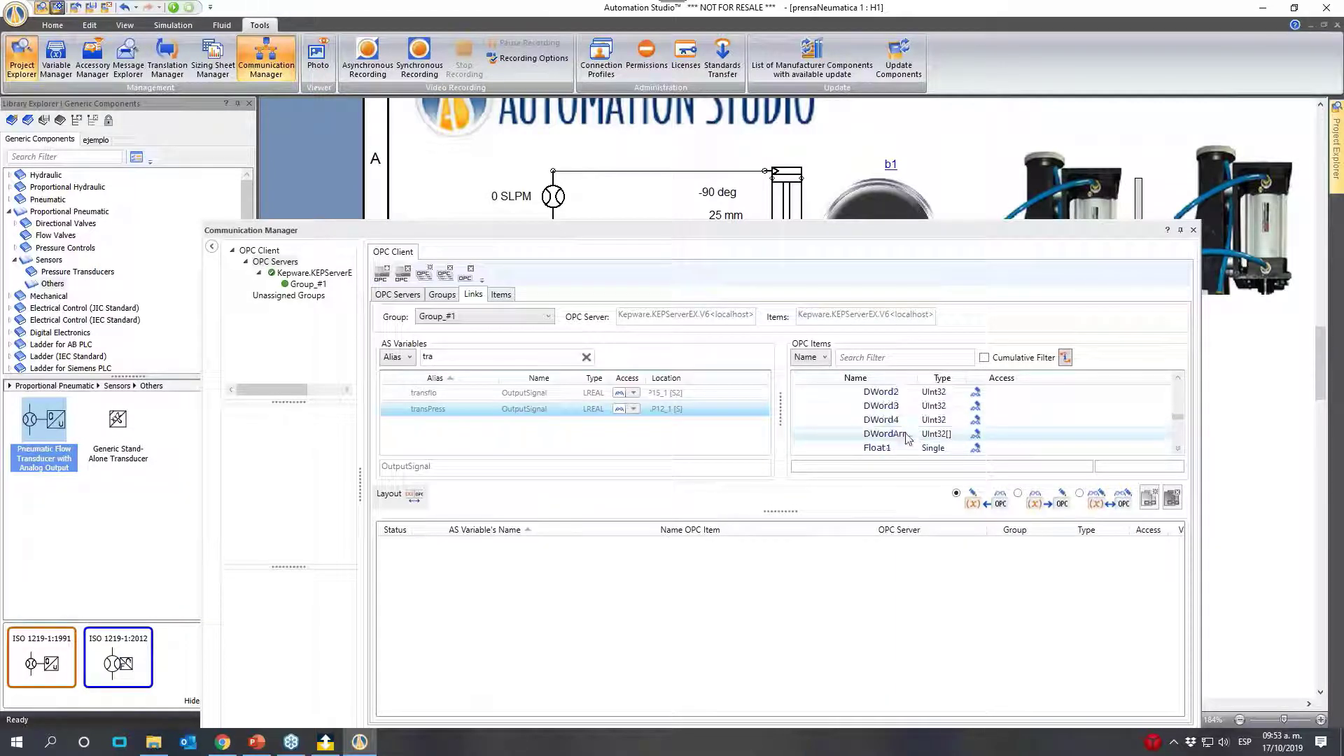
left_click(905, 408)
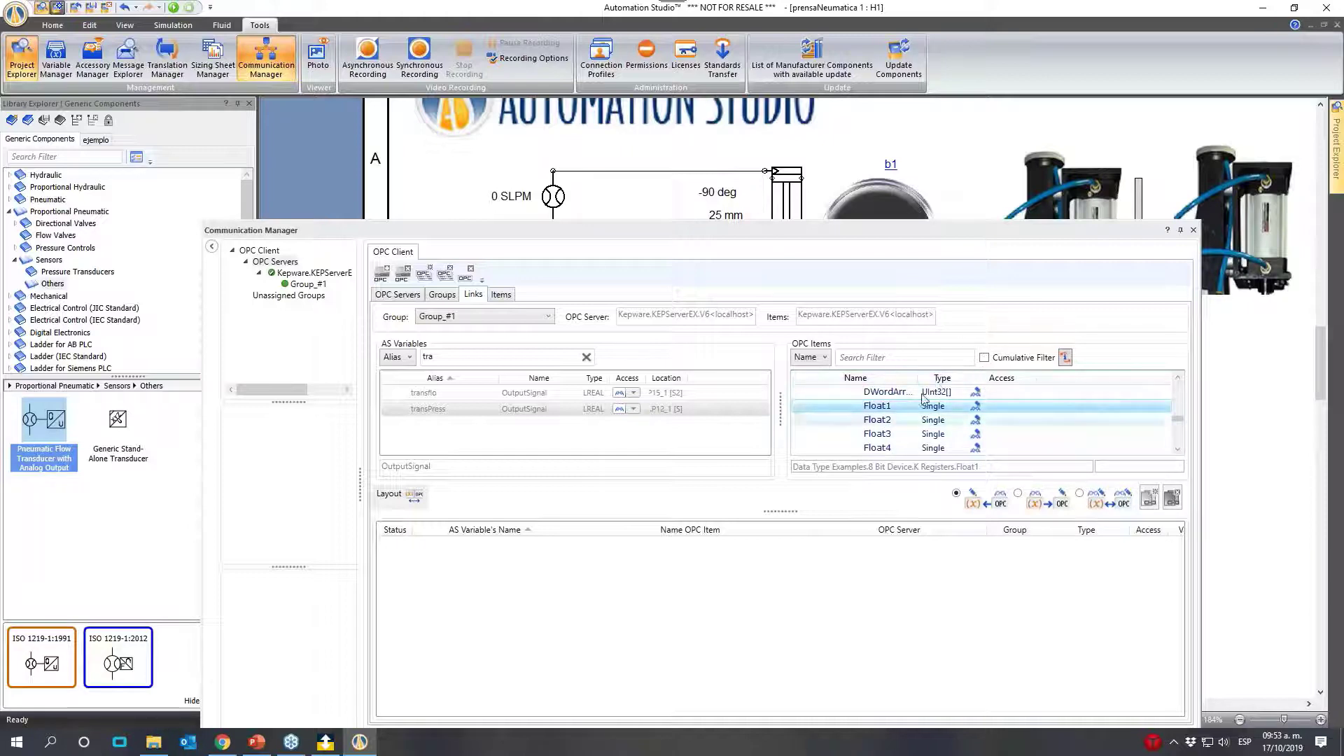
left_click(1018, 494)
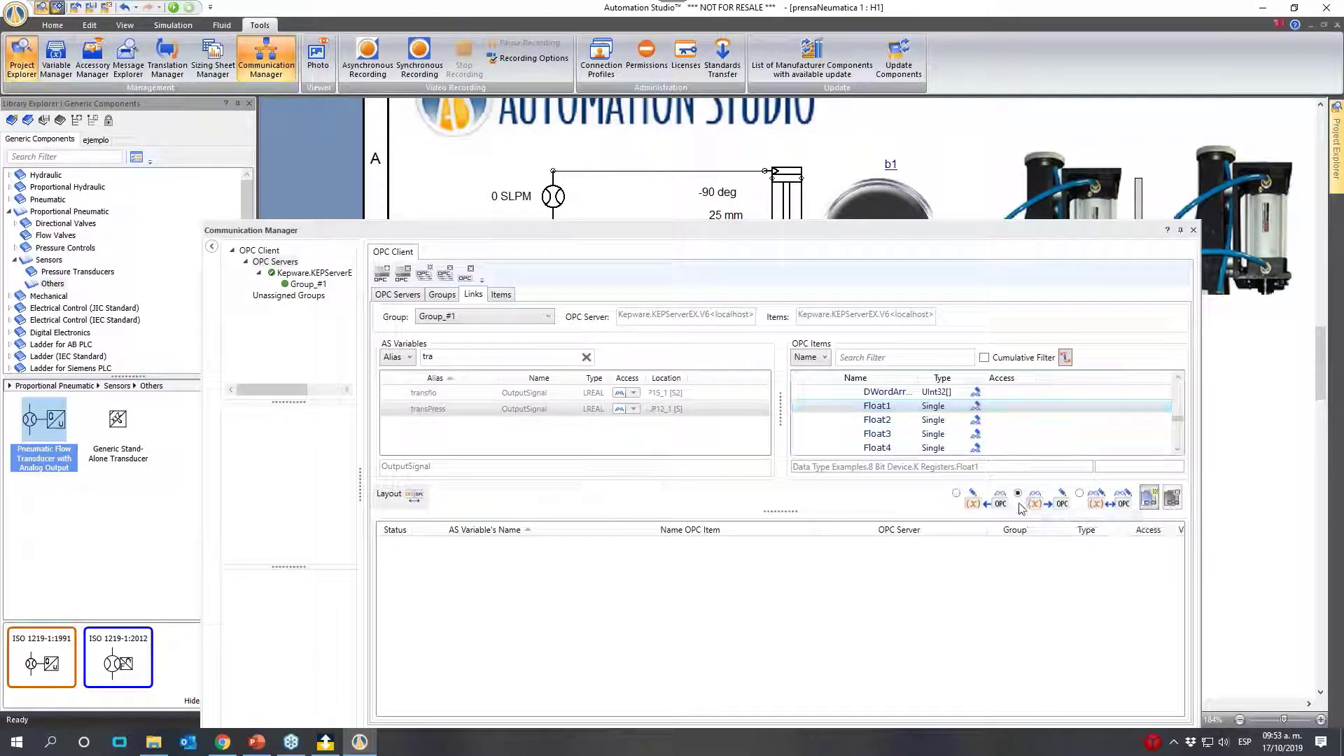
left_click(1150, 499)
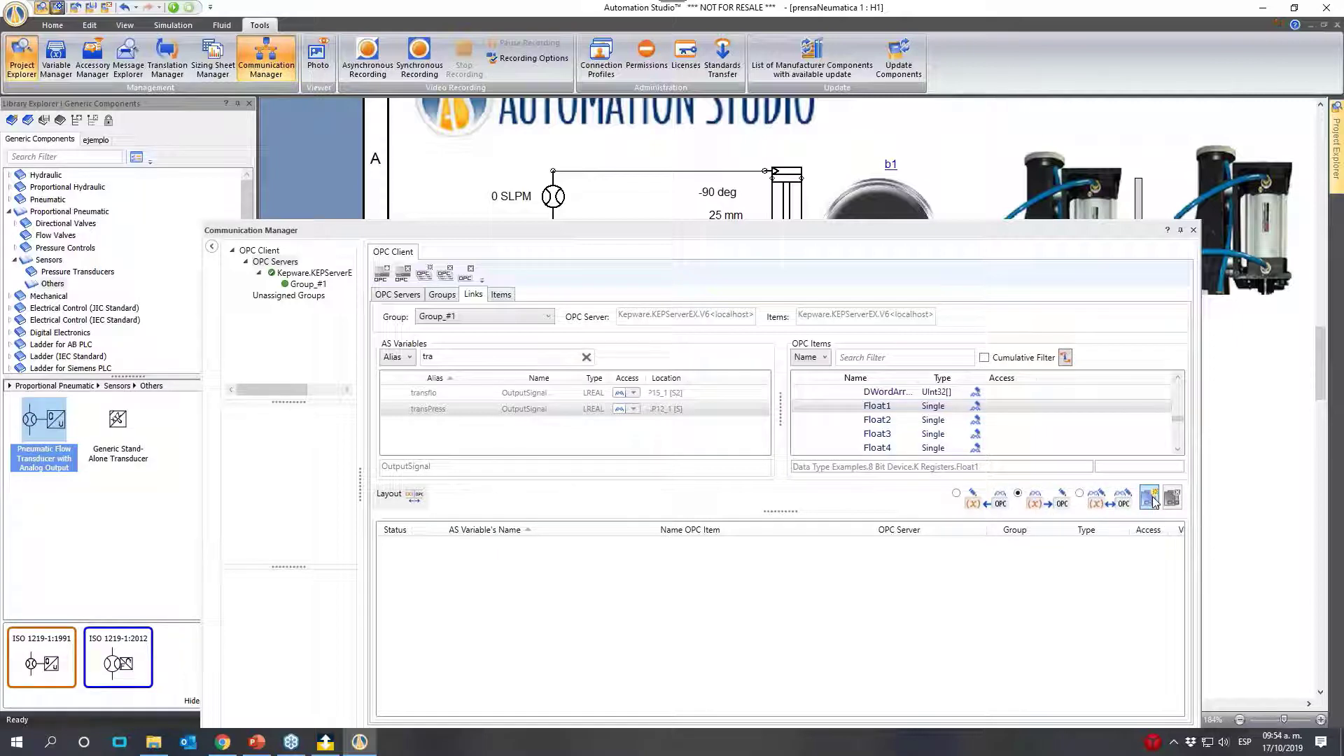
- Link transflo to the OPC item Data Type Examples.8 Bit Device.K Registers.Float2, with the variable writing to the item, and close the Communication Manager
left_click(427, 392)
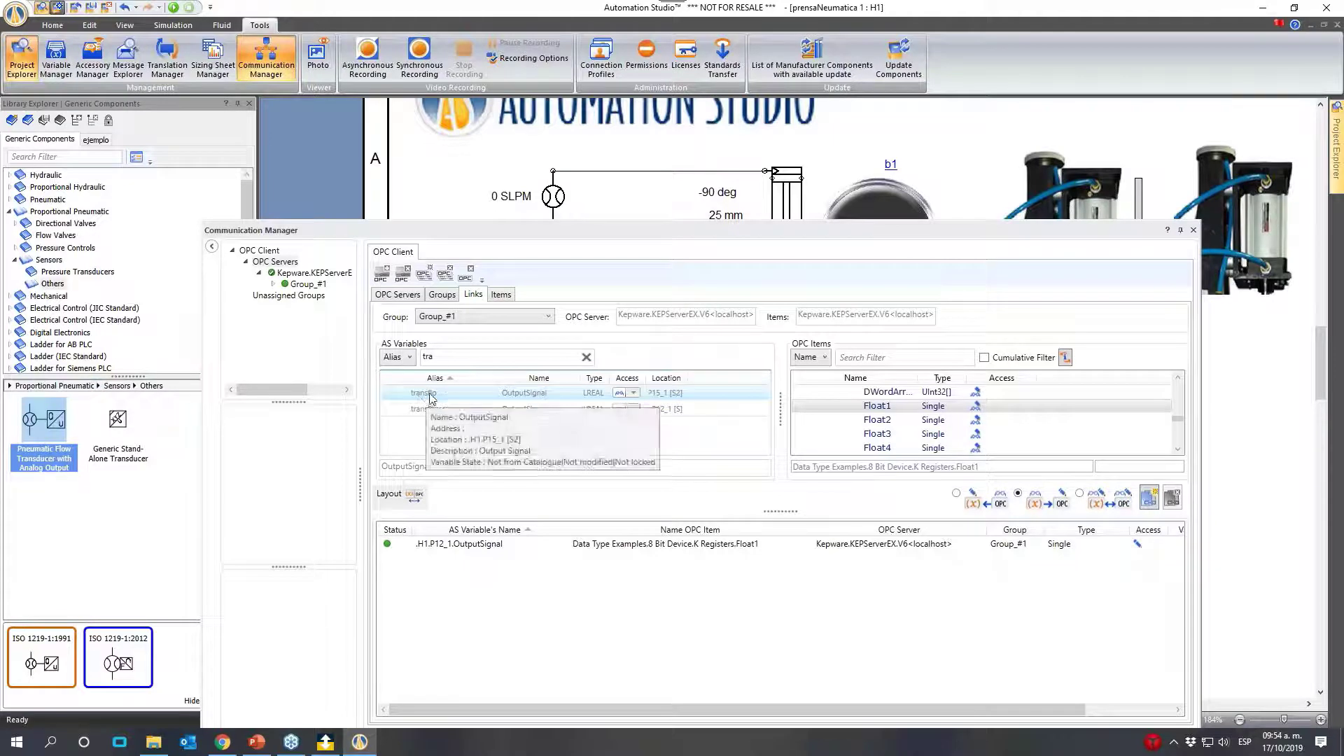
left_click(889, 422)
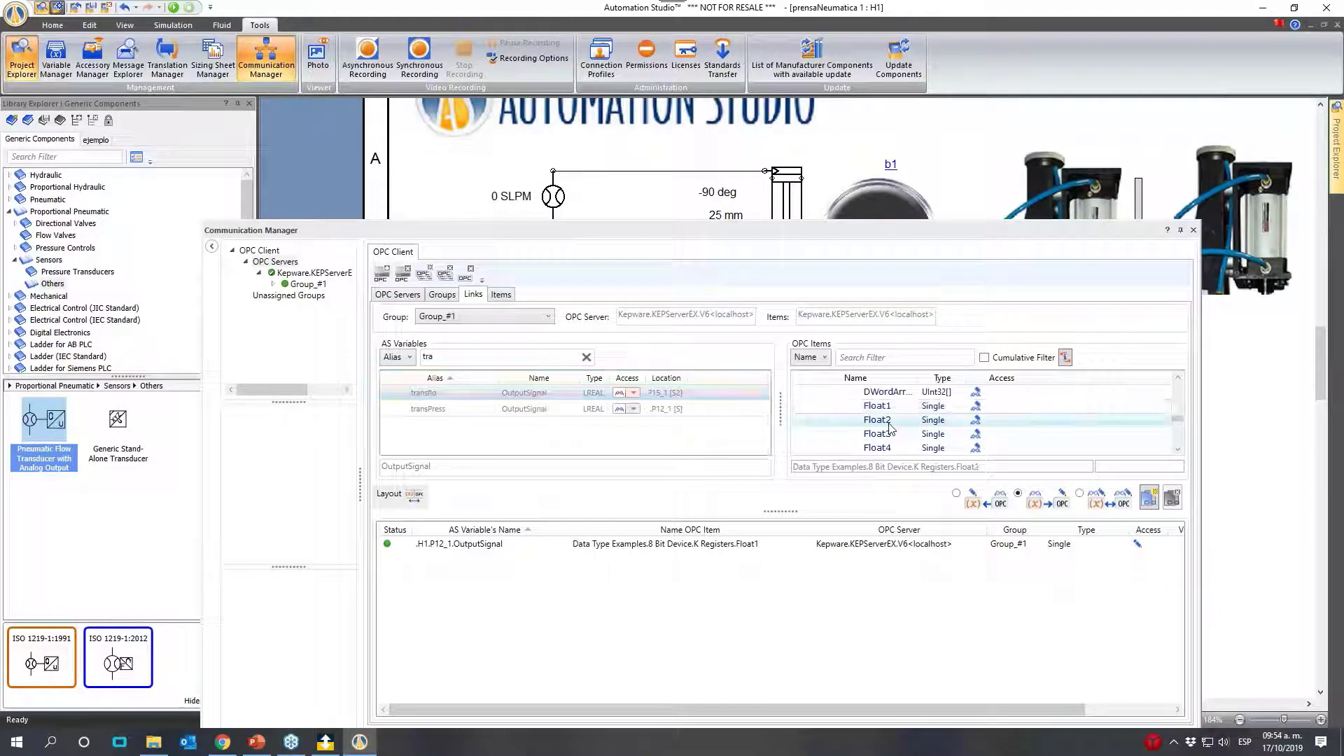
left_click(1150, 501)
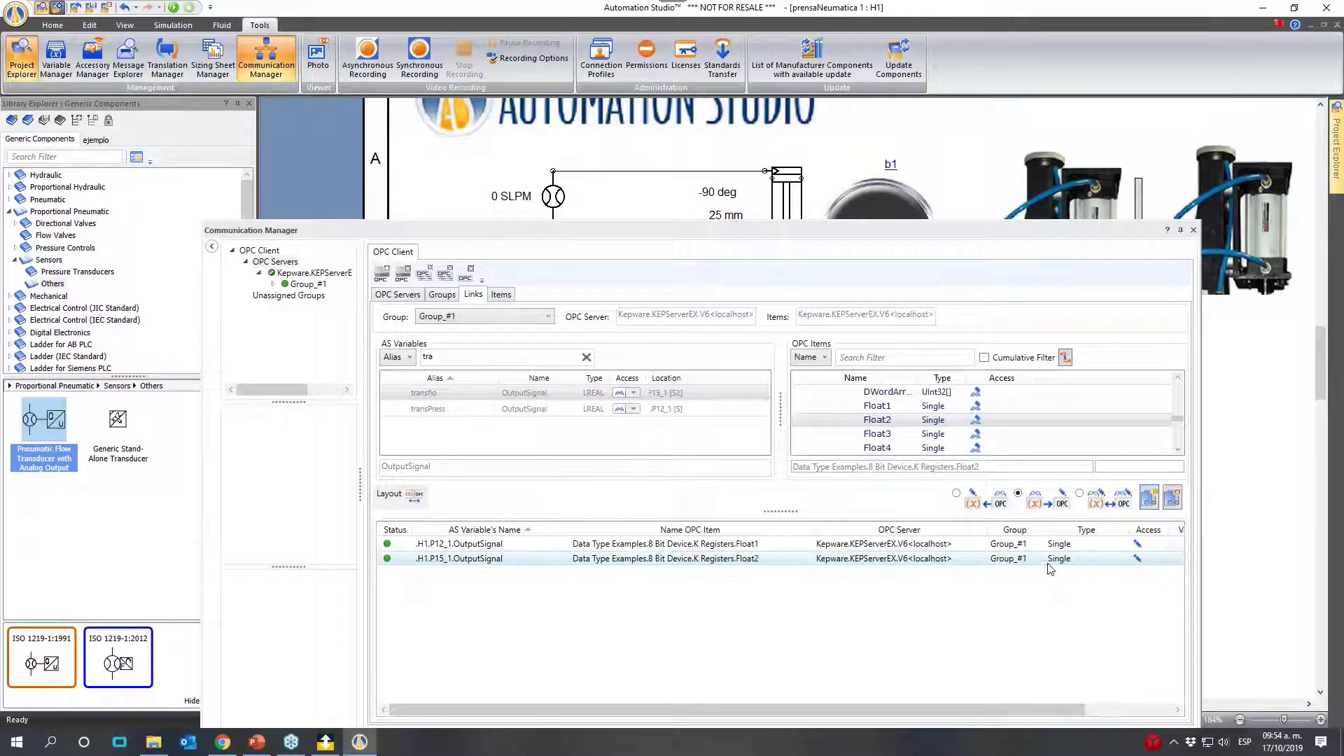
left_click(1195, 229)
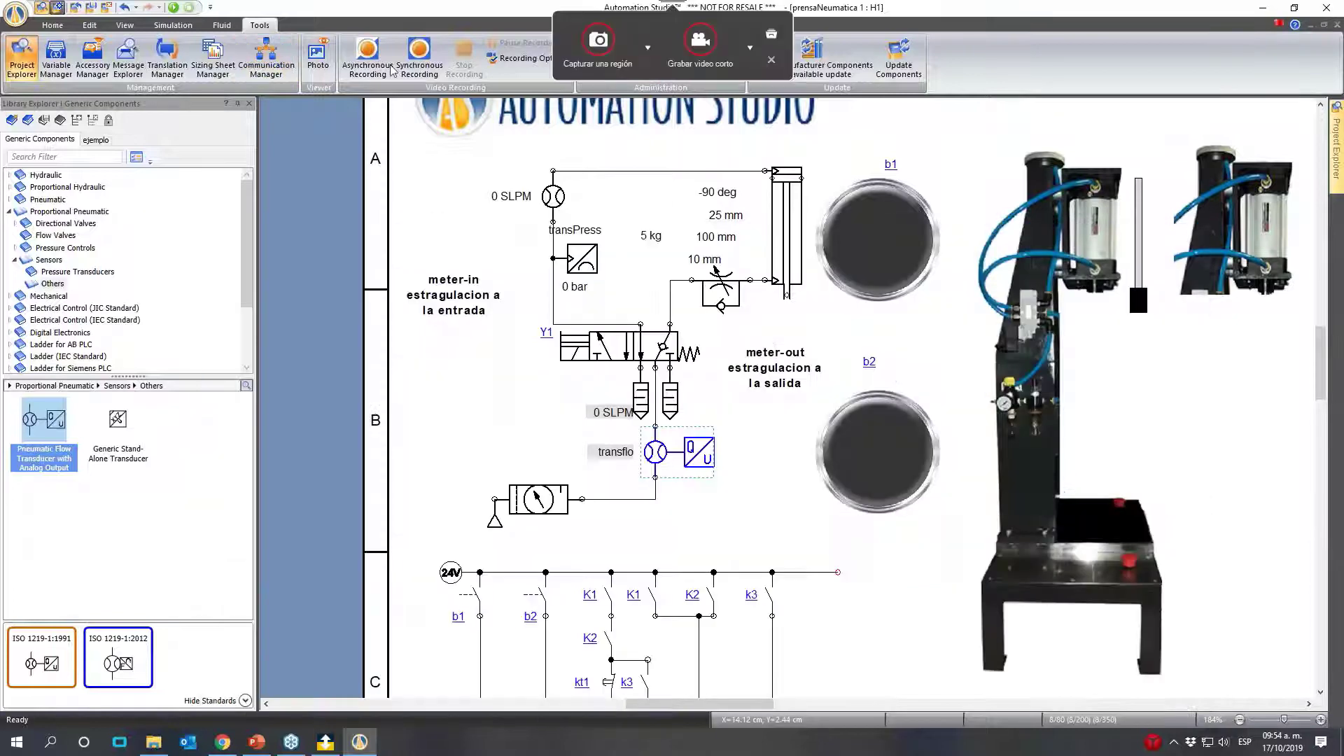
- Start the simulation and shift directional valve Y1 by hand to extend and retract the press cylinder
left_click(177, 9)
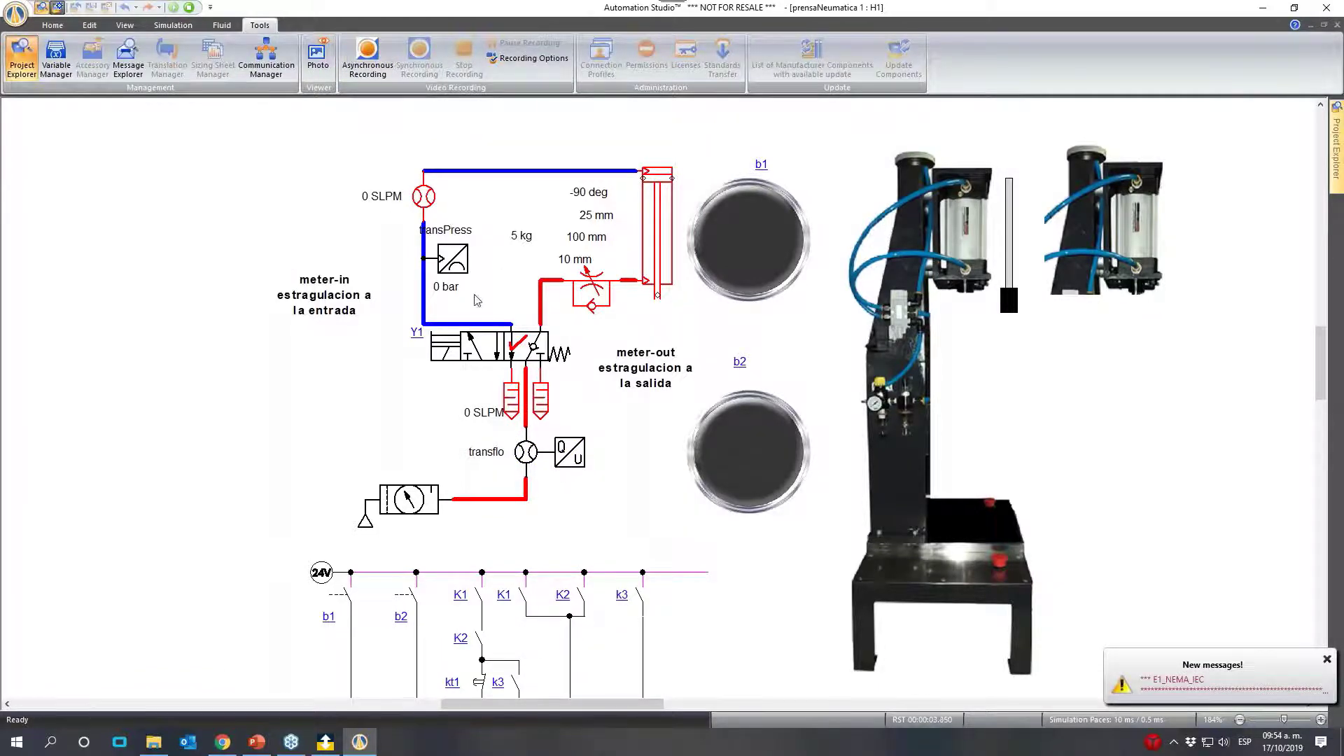
left_click(569, 355)
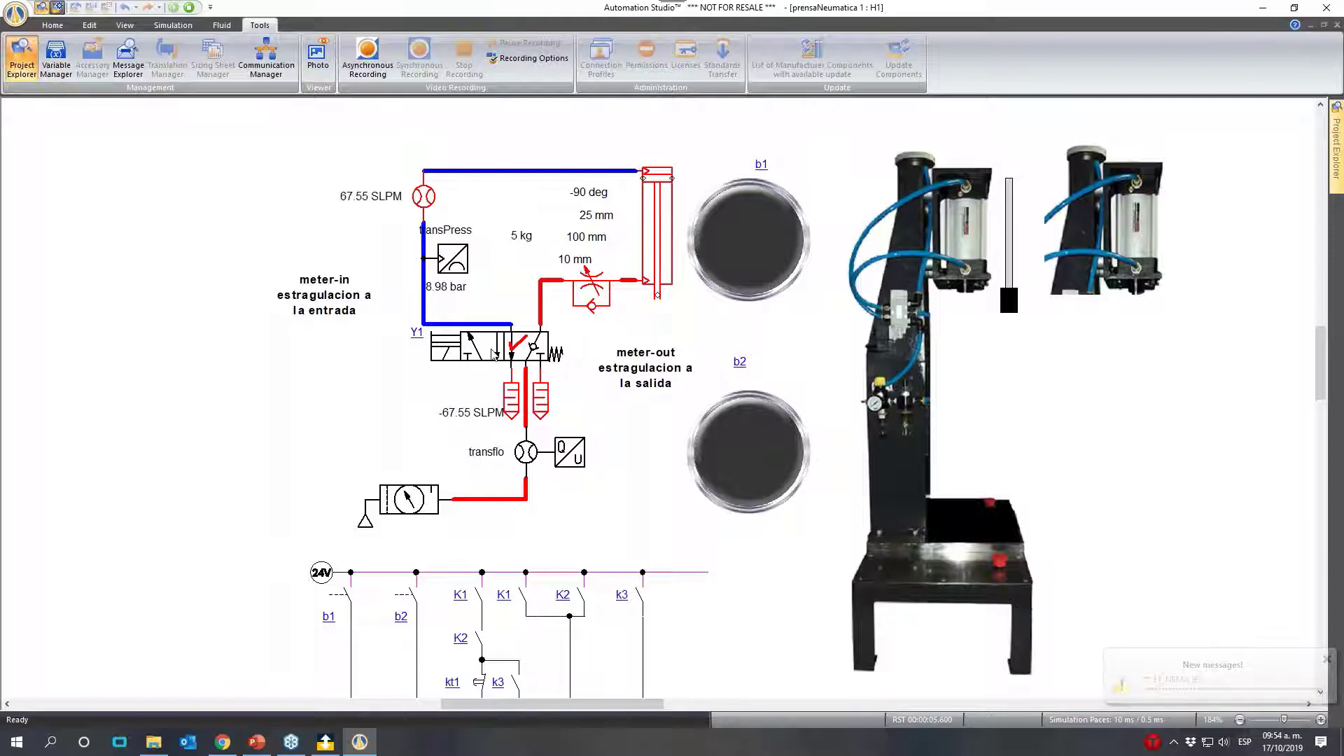
left_click(572, 353)
left_click(479, 354)
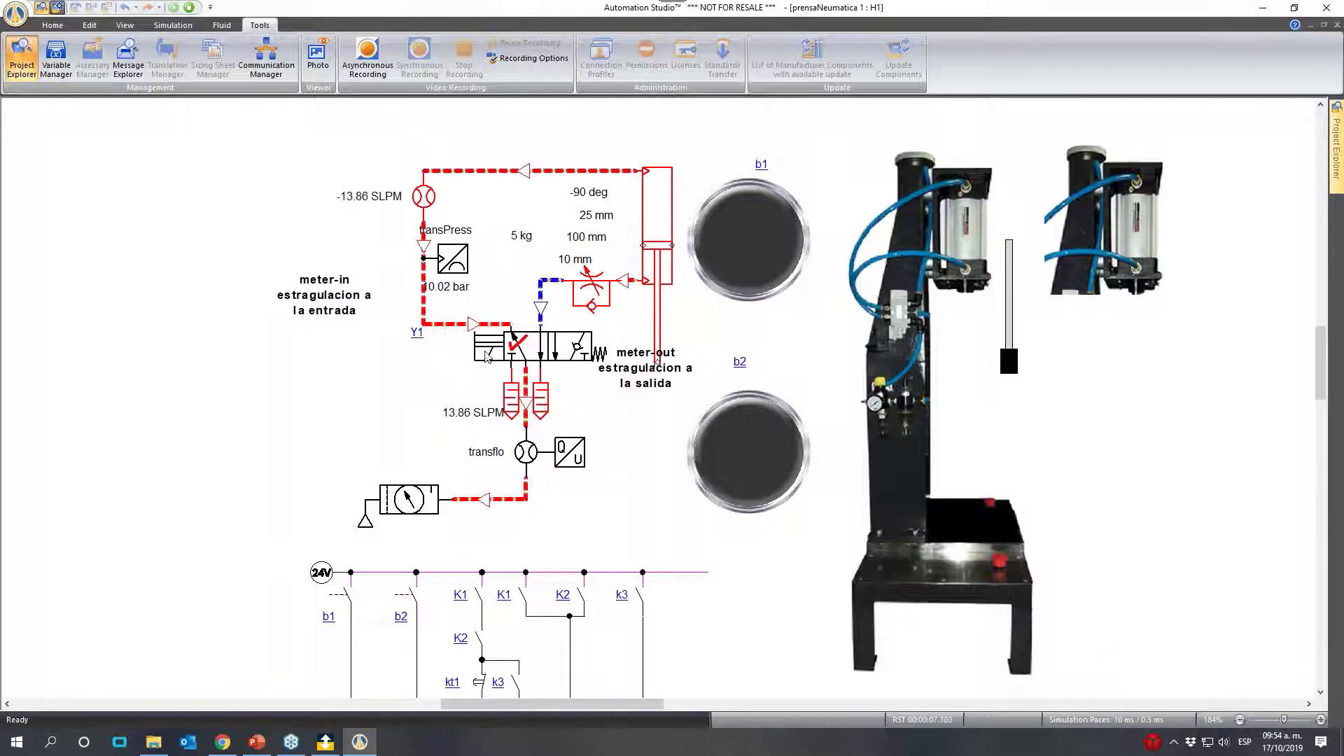
left_click(569, 352)
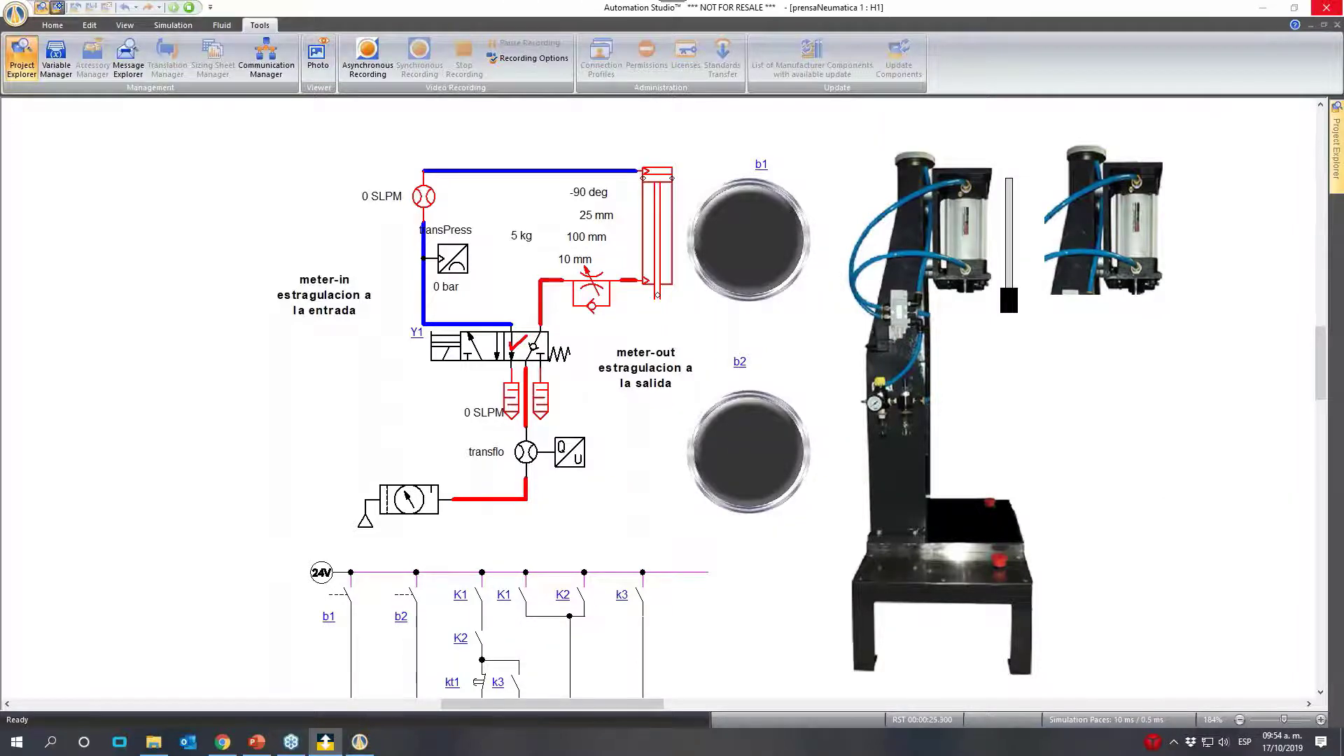
- Switch to deviceWISE Workbench and open a variable watch on Float1 and Float2 in the K Registers of 8 Bit Device
left_click_drag(1343, 127, 333, 22)
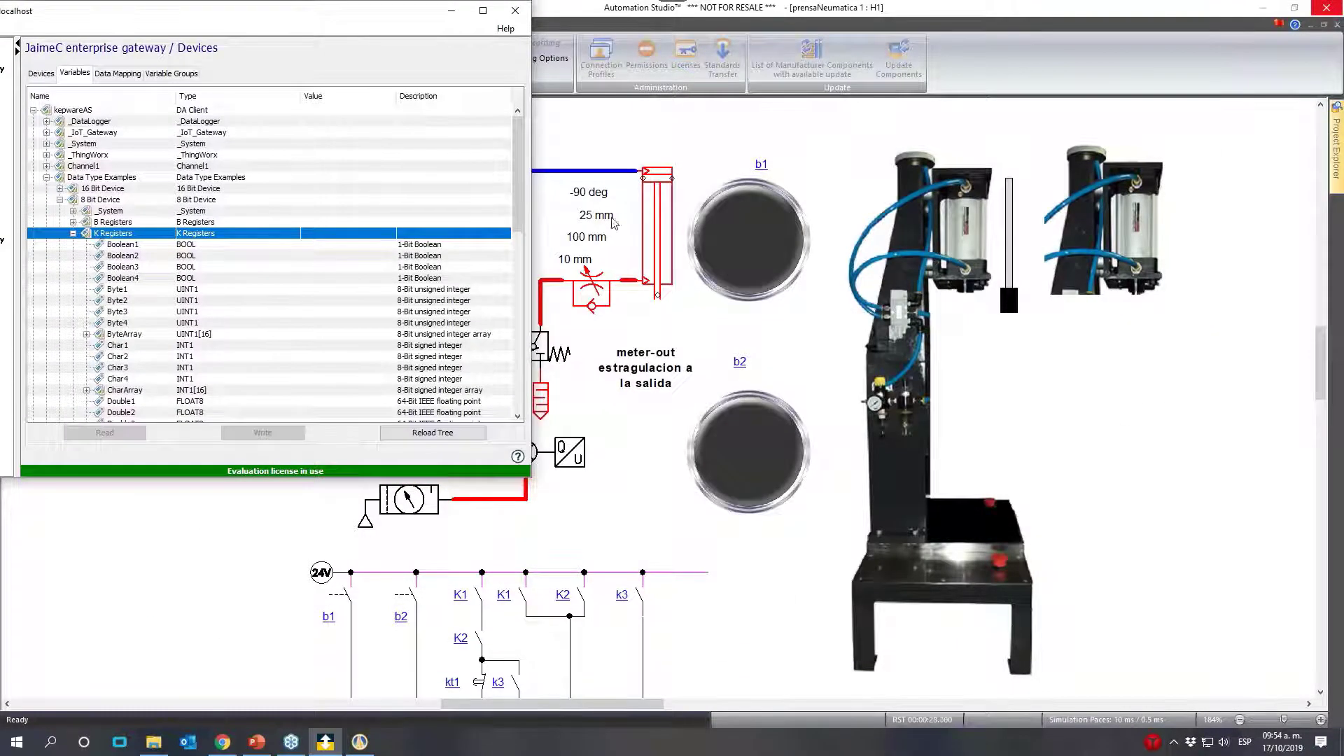
left_click_drag(521, 199, 506, 305)
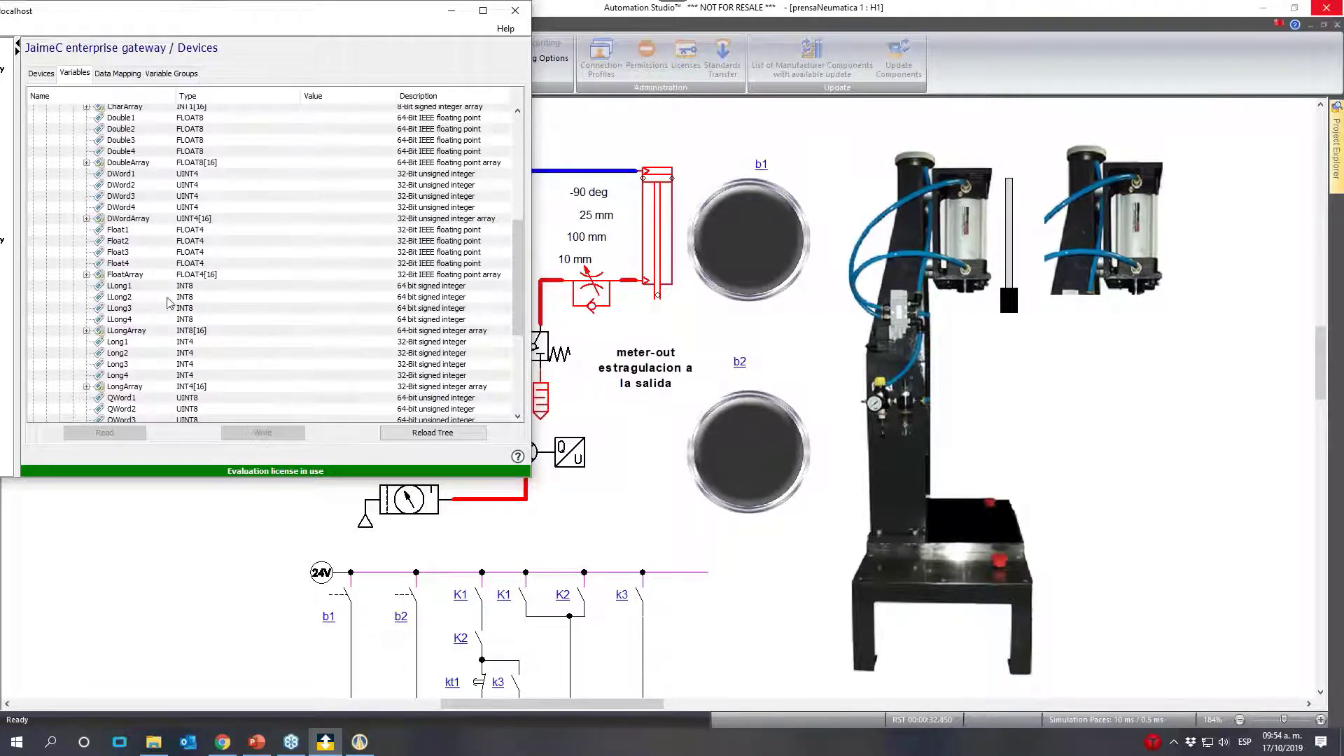
scroll(202, 358, "down", 3)
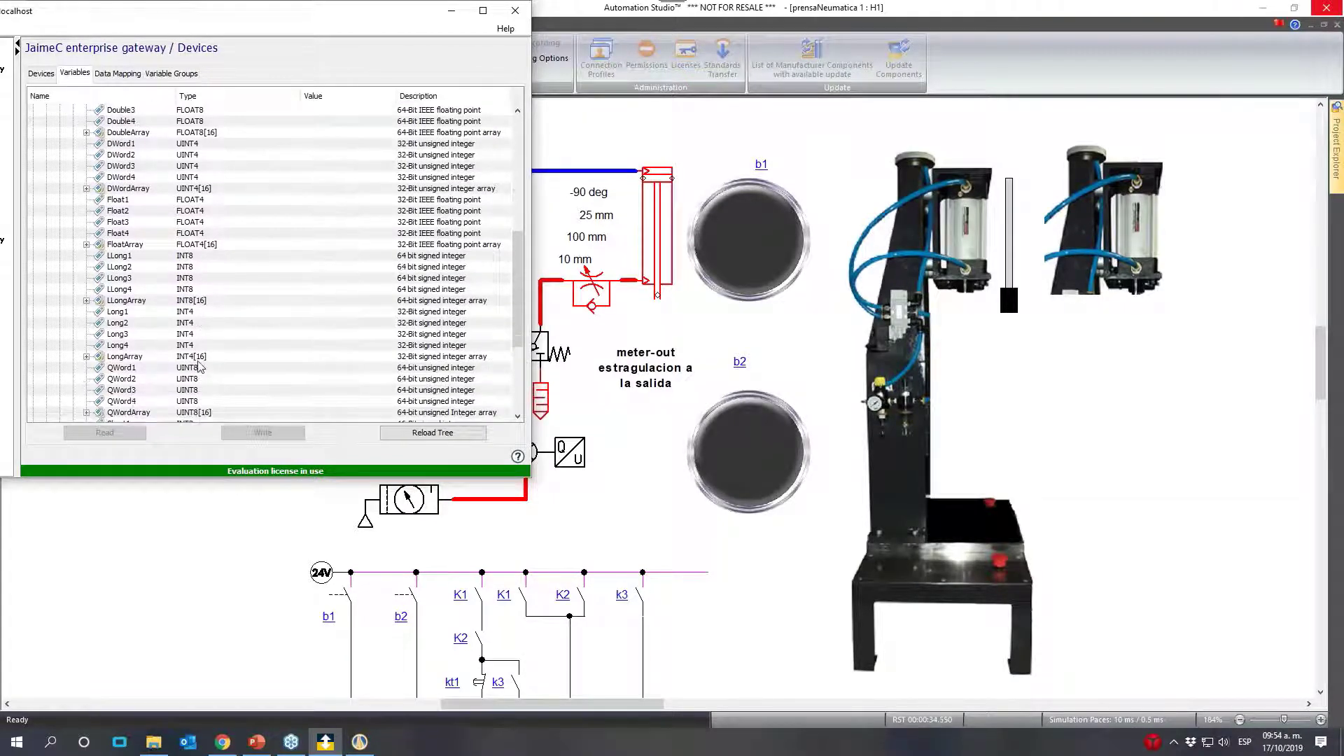
scroll(201, 336, "up", 4)
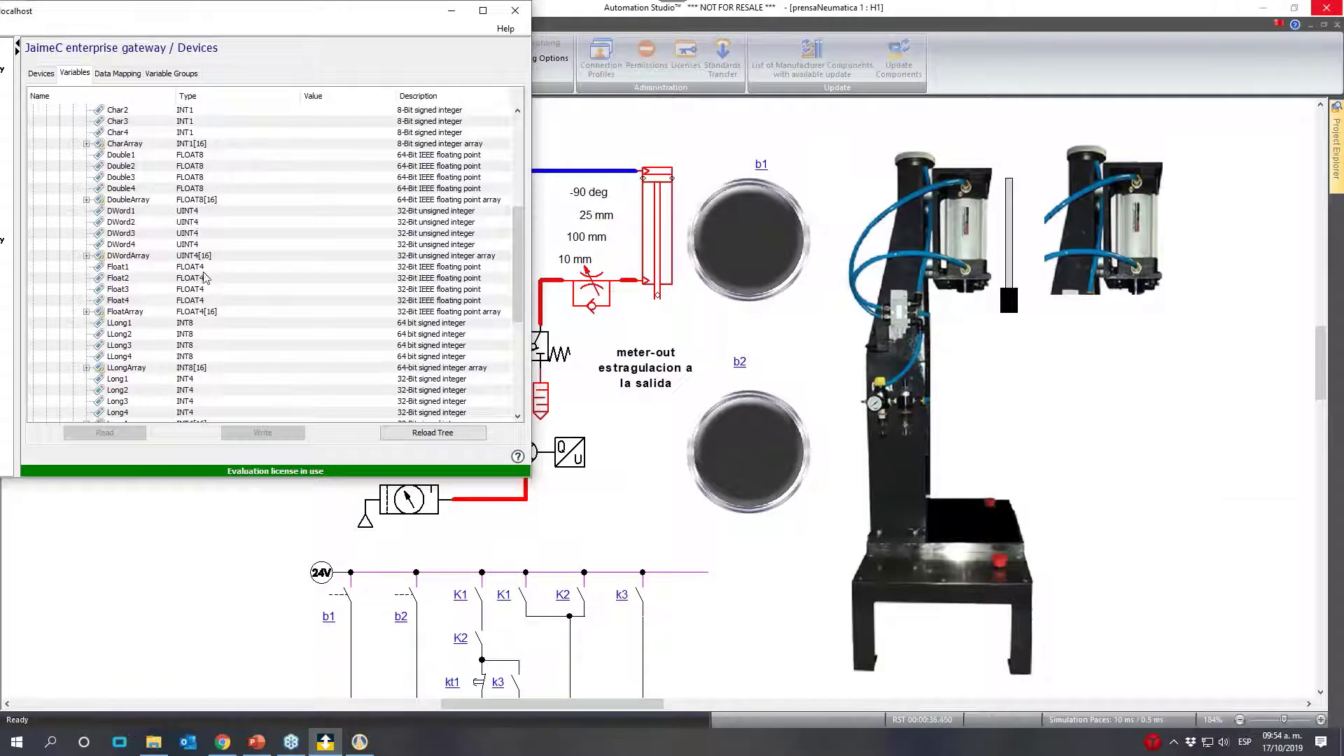
left_click(199, 271)
left_click(219, 278, "shift")
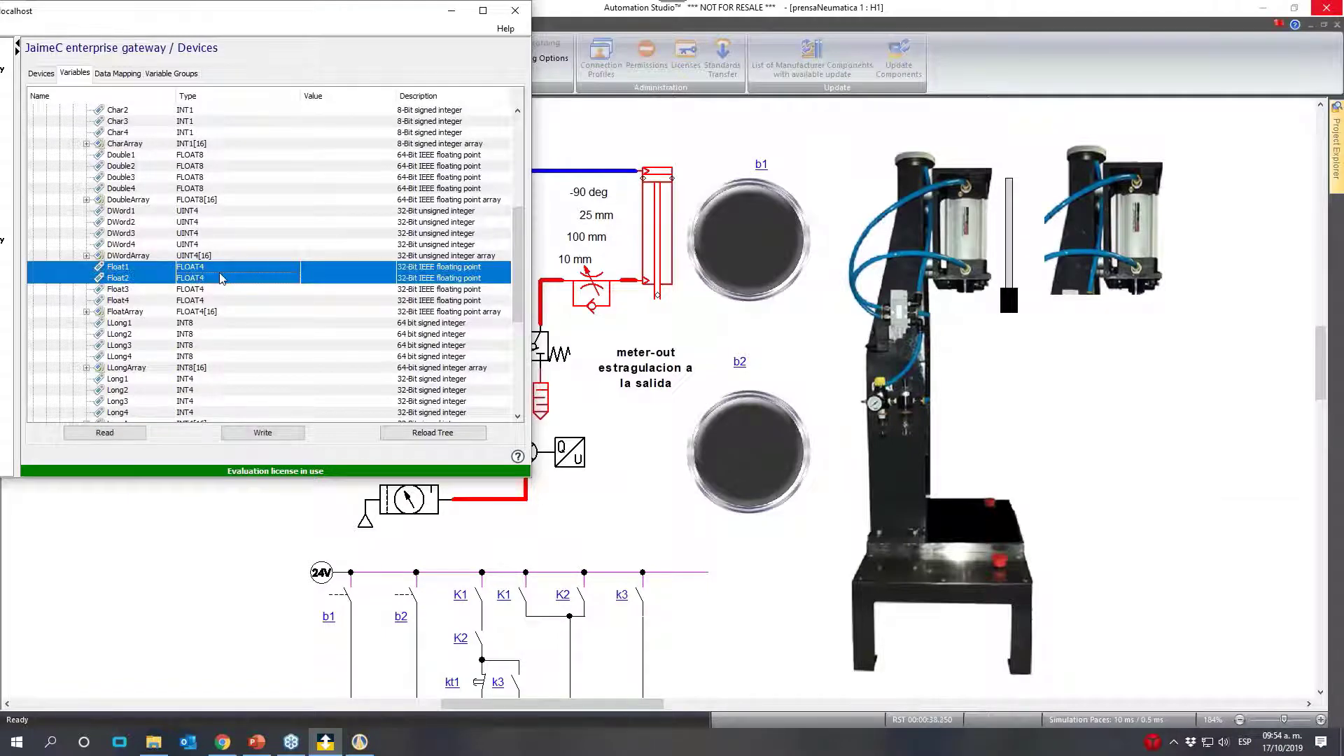
right_click(221, 279)
left_click(272, 329)
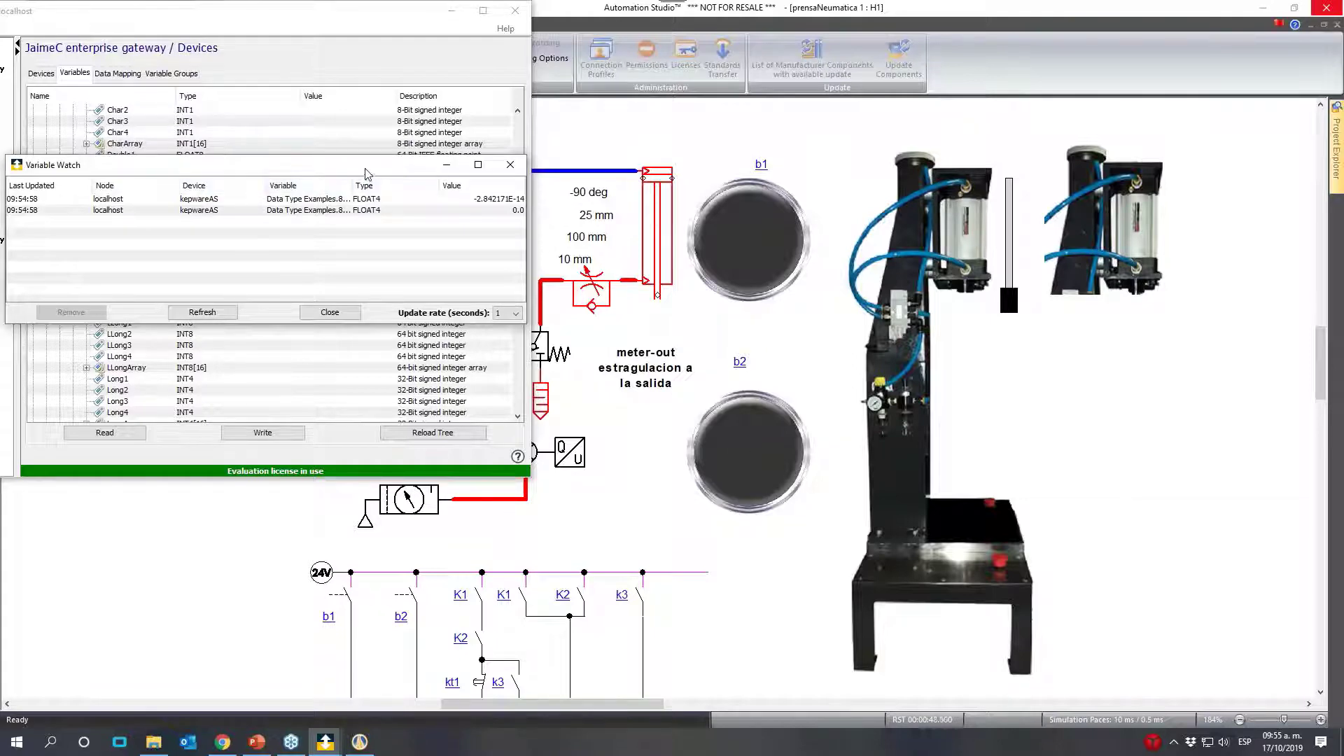
- Move the Workbench window away and resize the schematic window so the Variable Watch window fits below the pneumatic circuit
left_click_drag(365, 172, 643, 452)
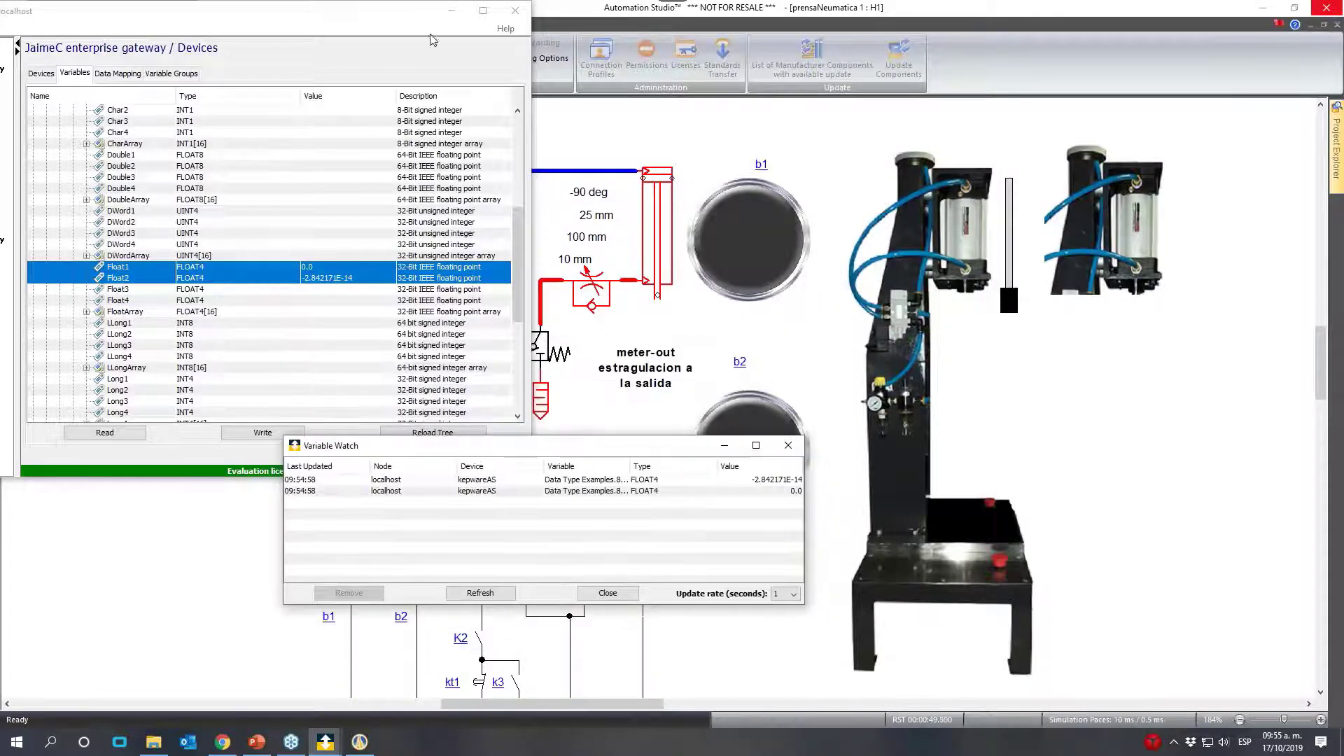
left_click_drag(371, 20, 1343, 105)
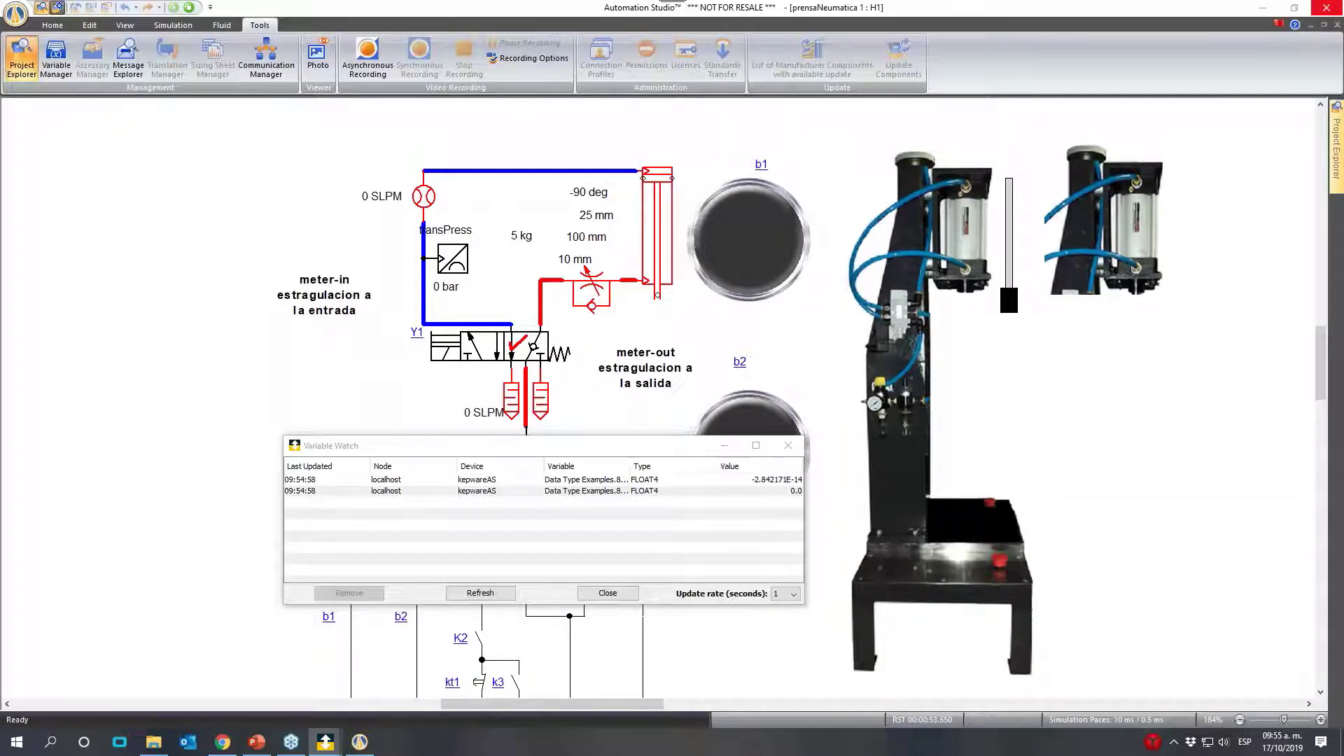
left_click(1155, 11)
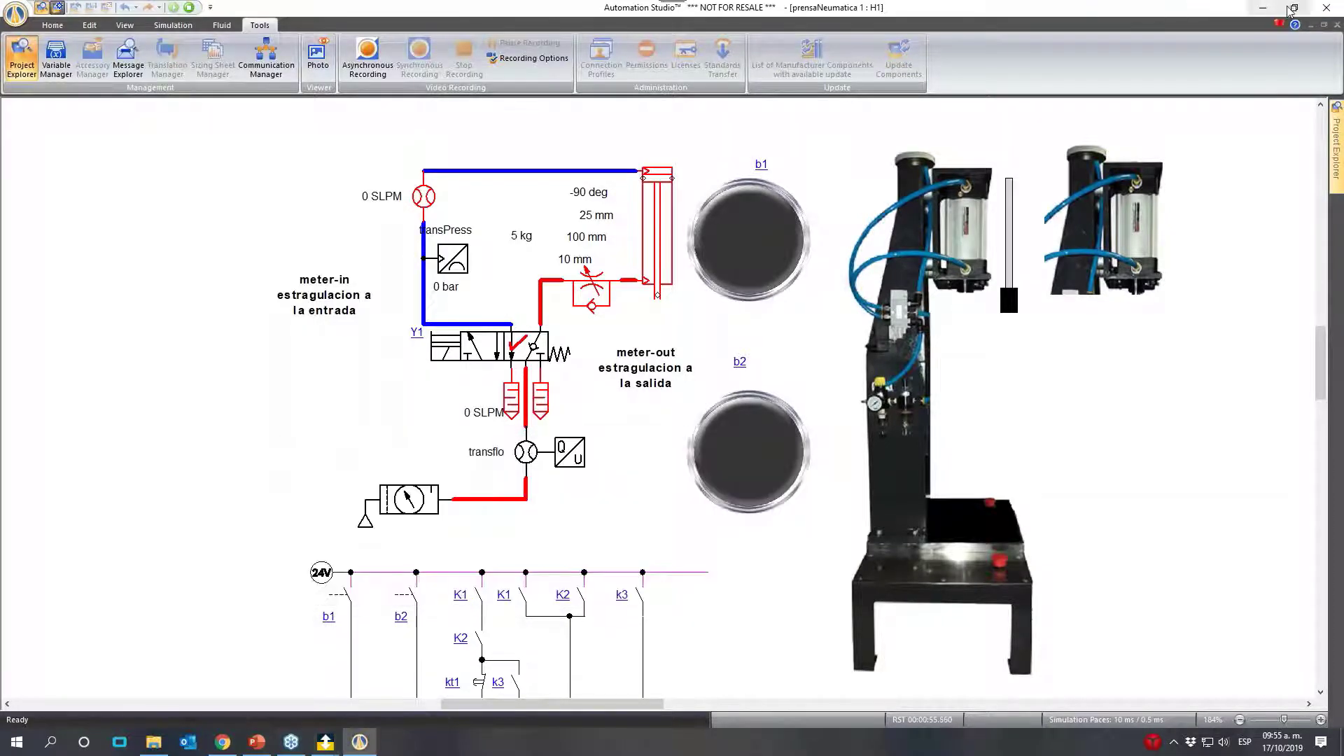
left_click(1293, 8)
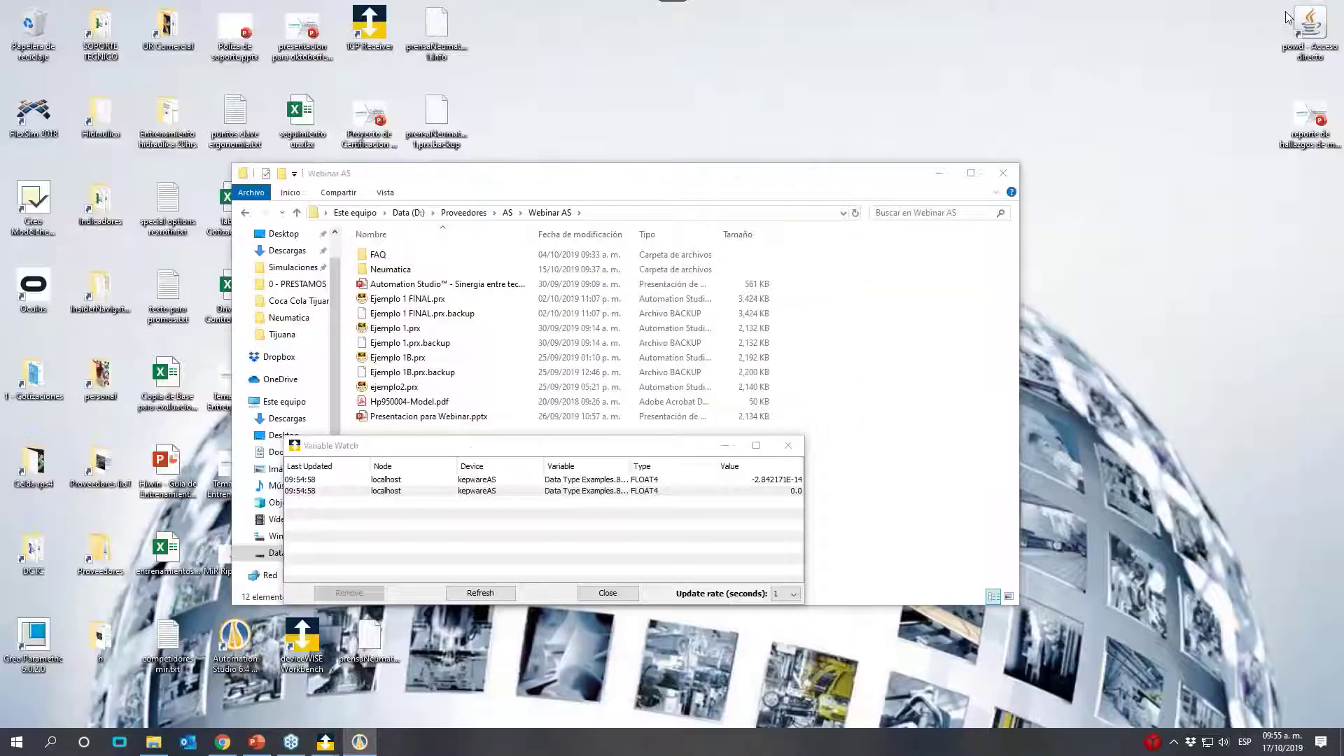
left_click_drag(872, 497, 1323, 536)
left_click(667, 600)
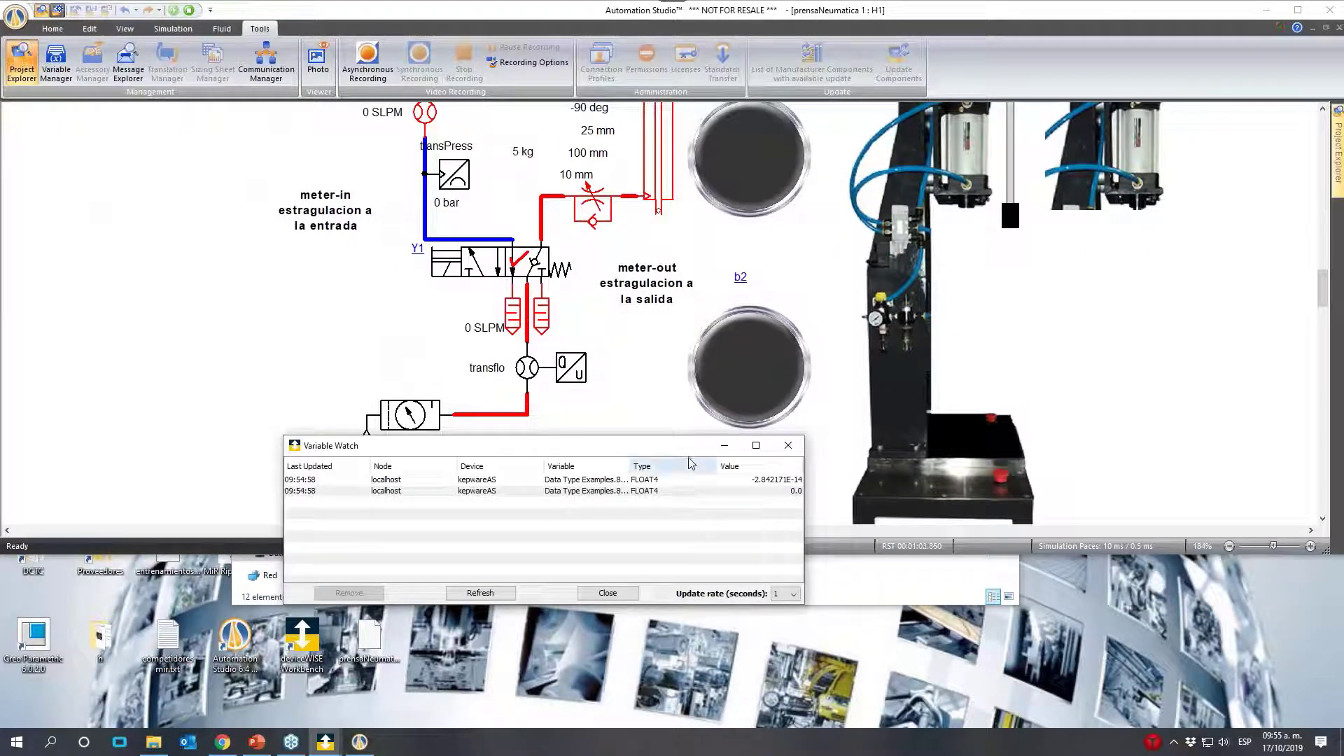
left_click_drag(694, 448, 668, 502)
left_click_drag(495, 494, 329, 598)
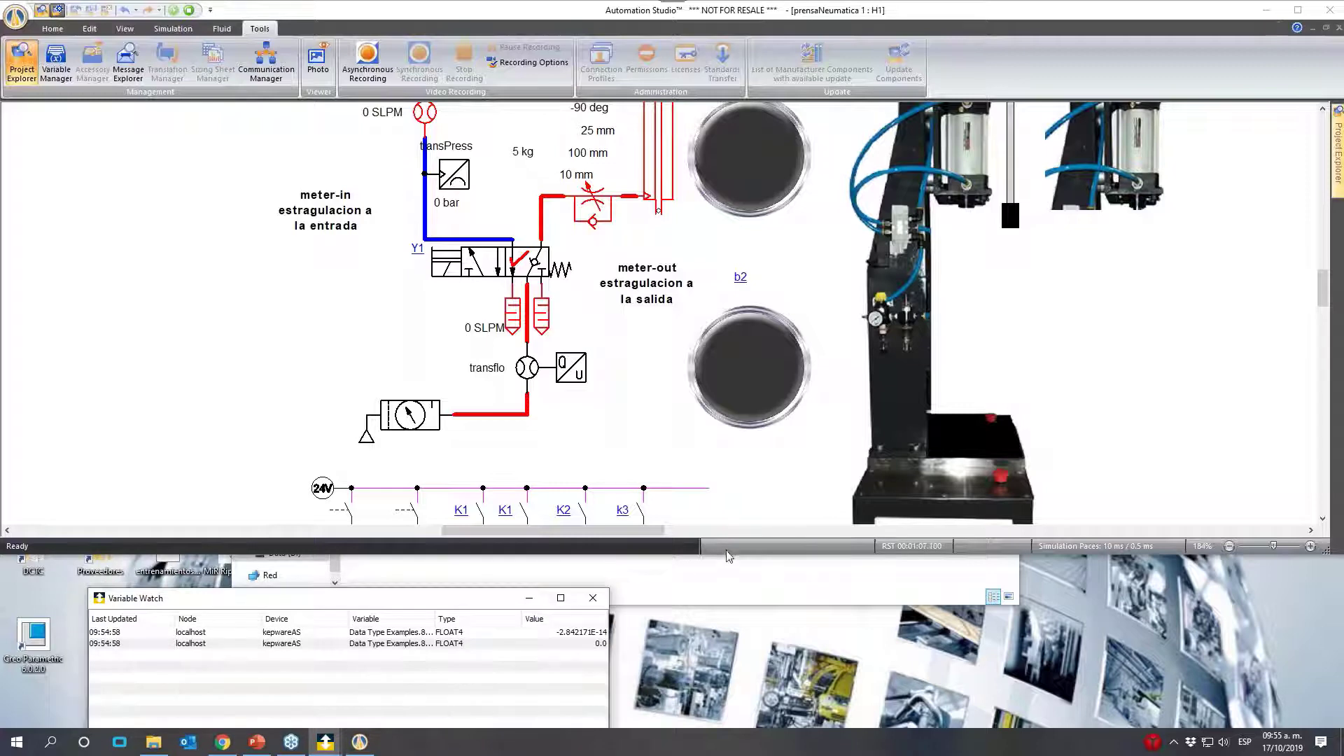
left_click_drag(728, 555, 722, 607)
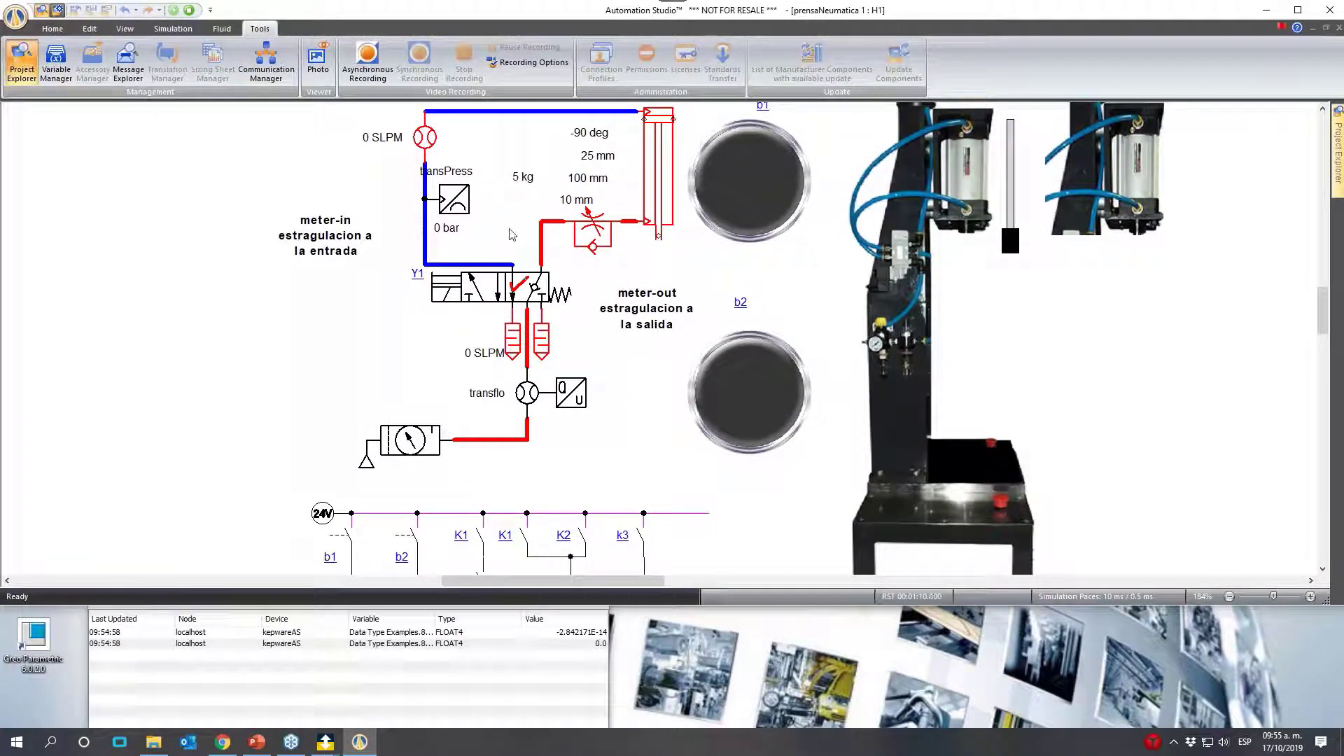
- Shift directional valve Y1 back and forth repeatedly and compare the transducer readings with the watched OPC values
left_click(480, 297)
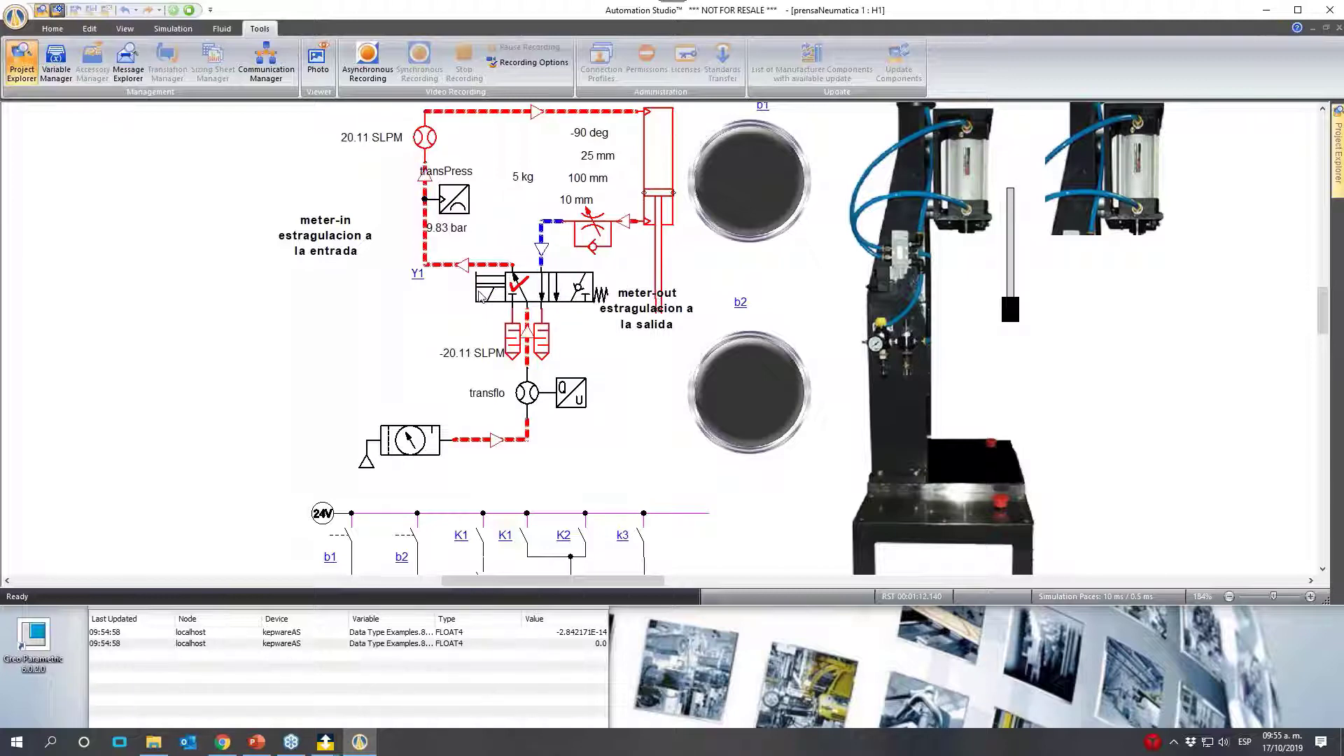
left_click(569, 300)
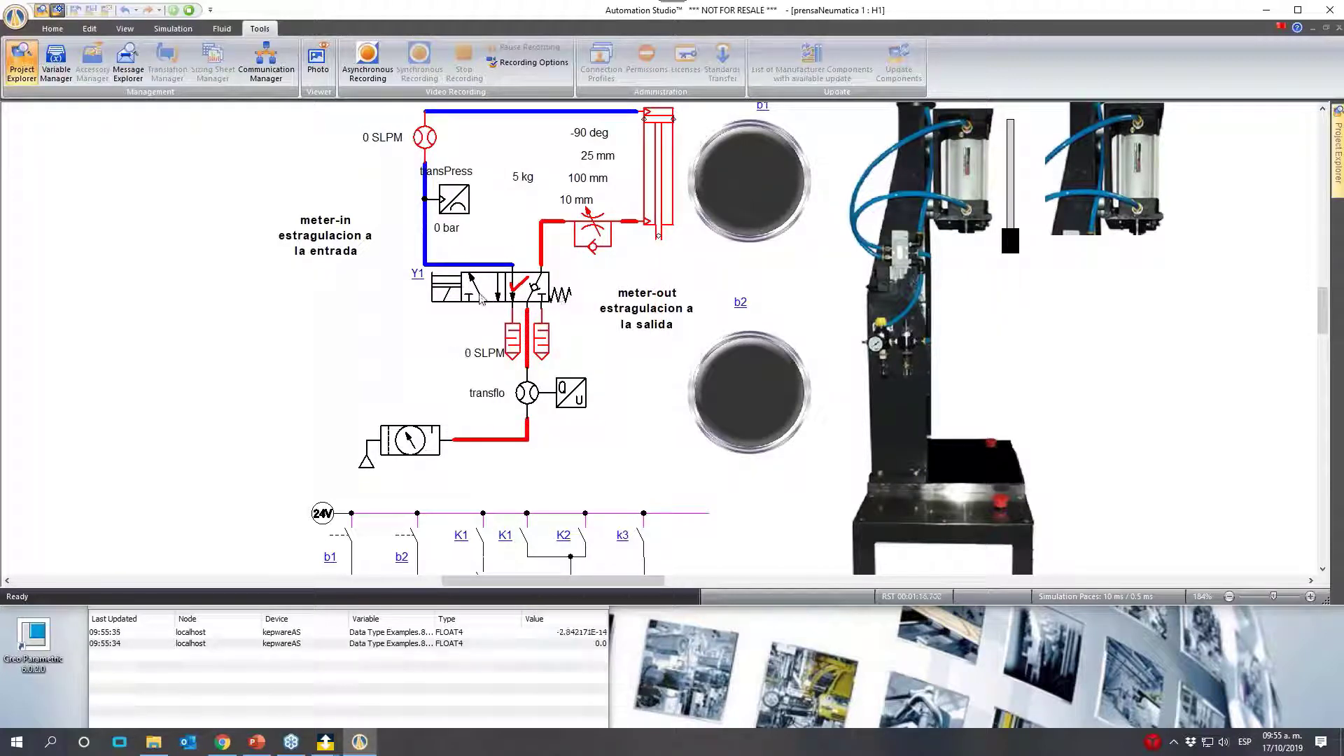
left_click(480, 296)
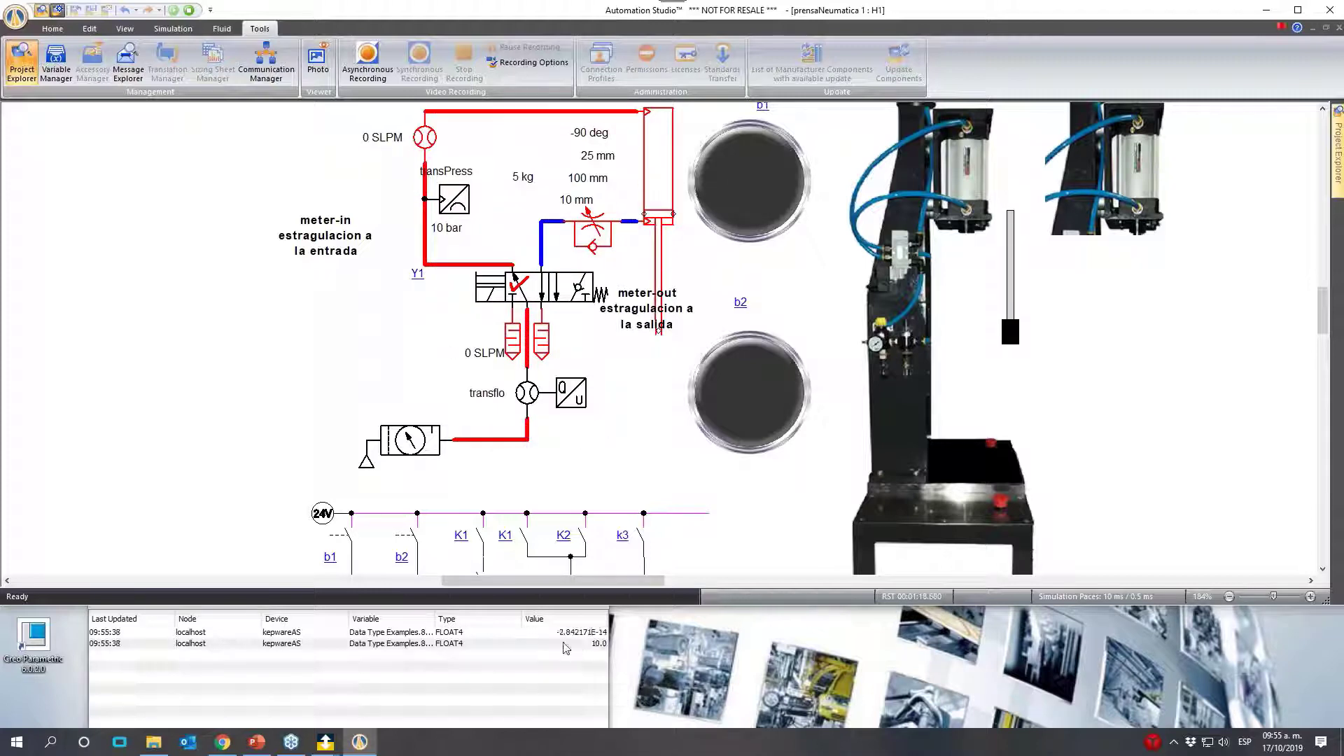
left_click(566, 303)
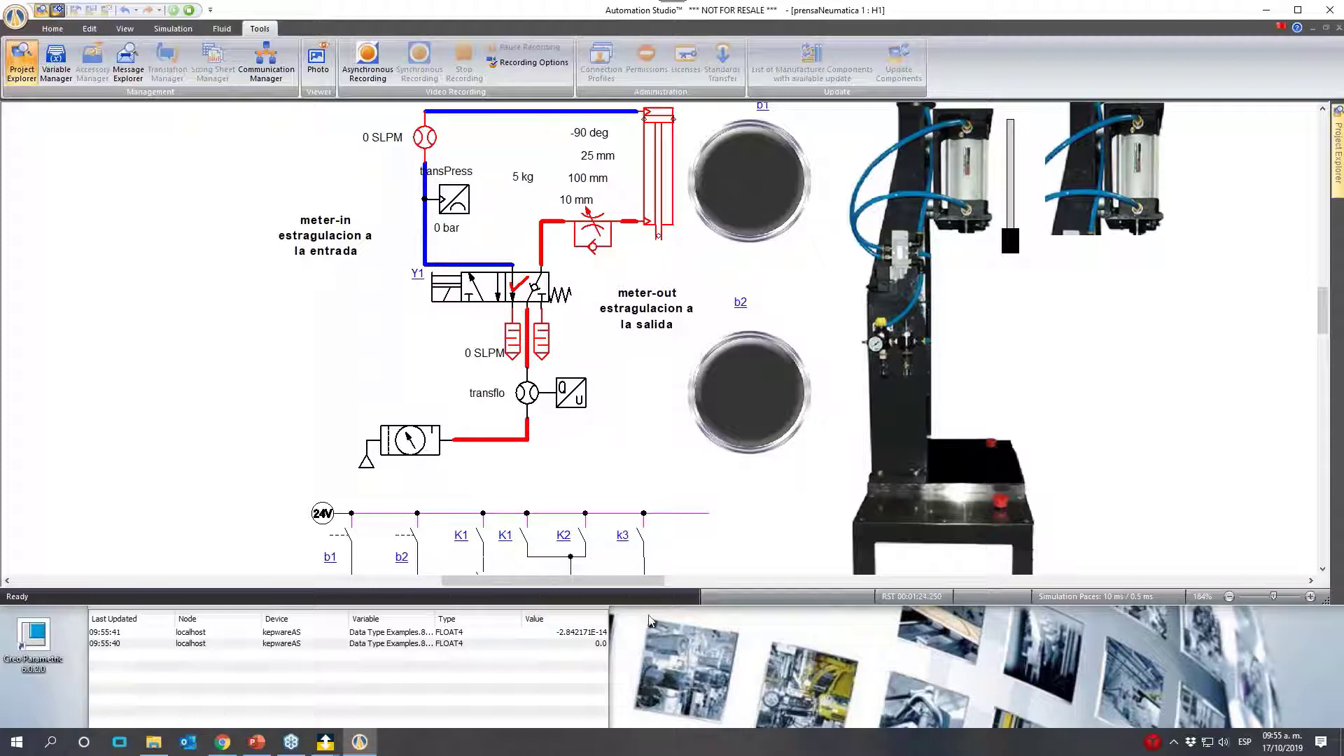
left_click(484, 293)
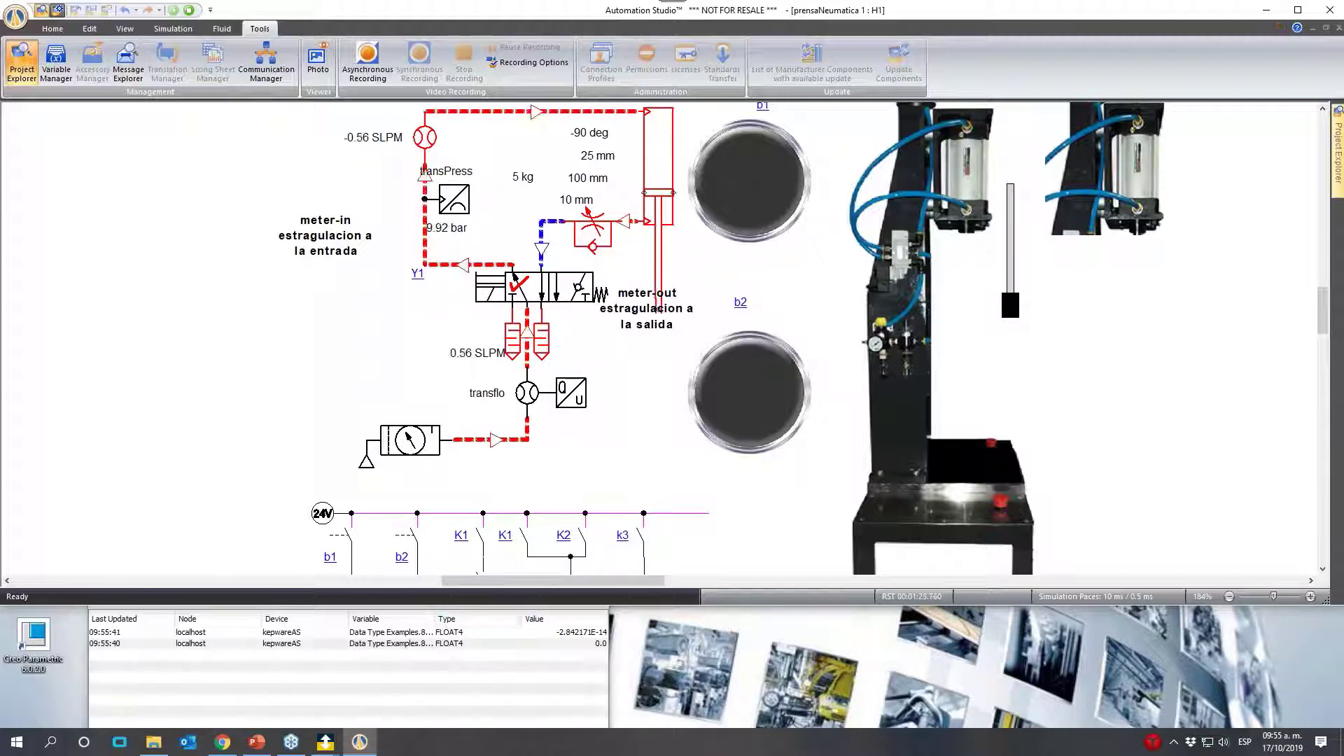
left_click(572, 297)
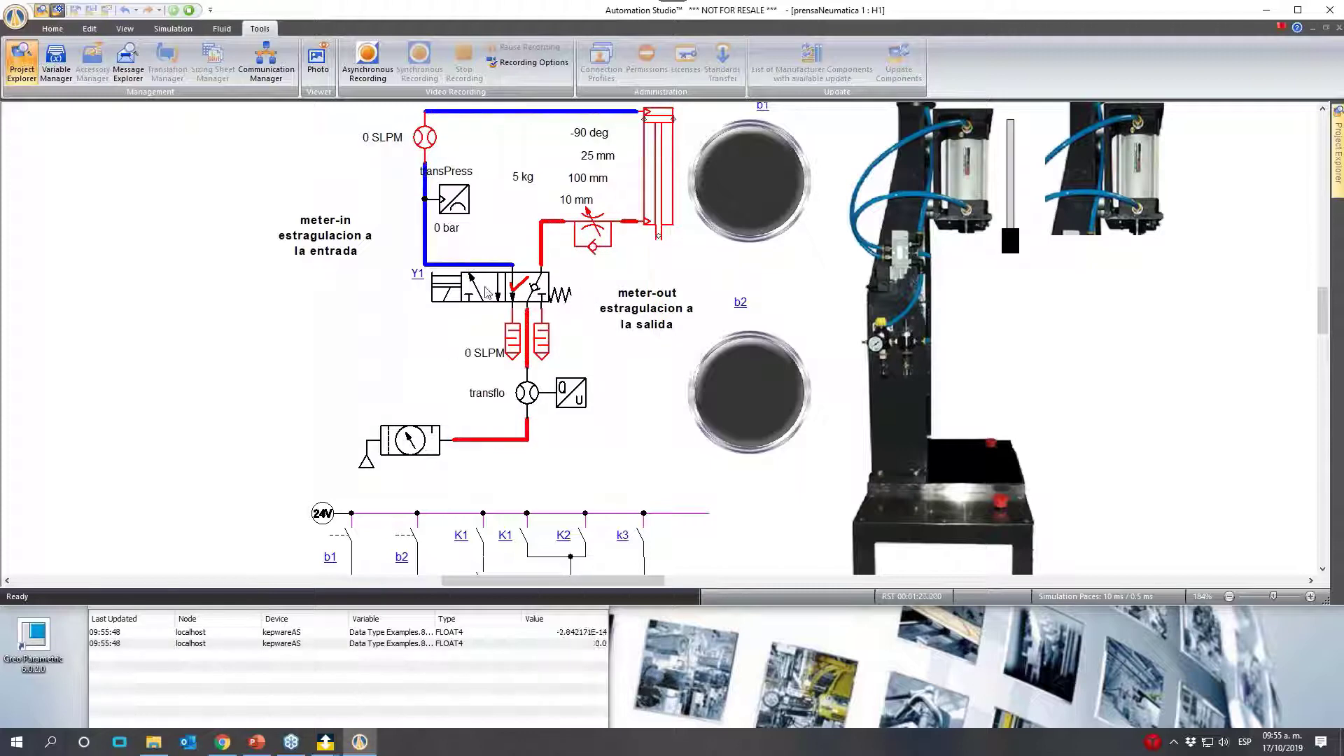
left_click(488, 293)
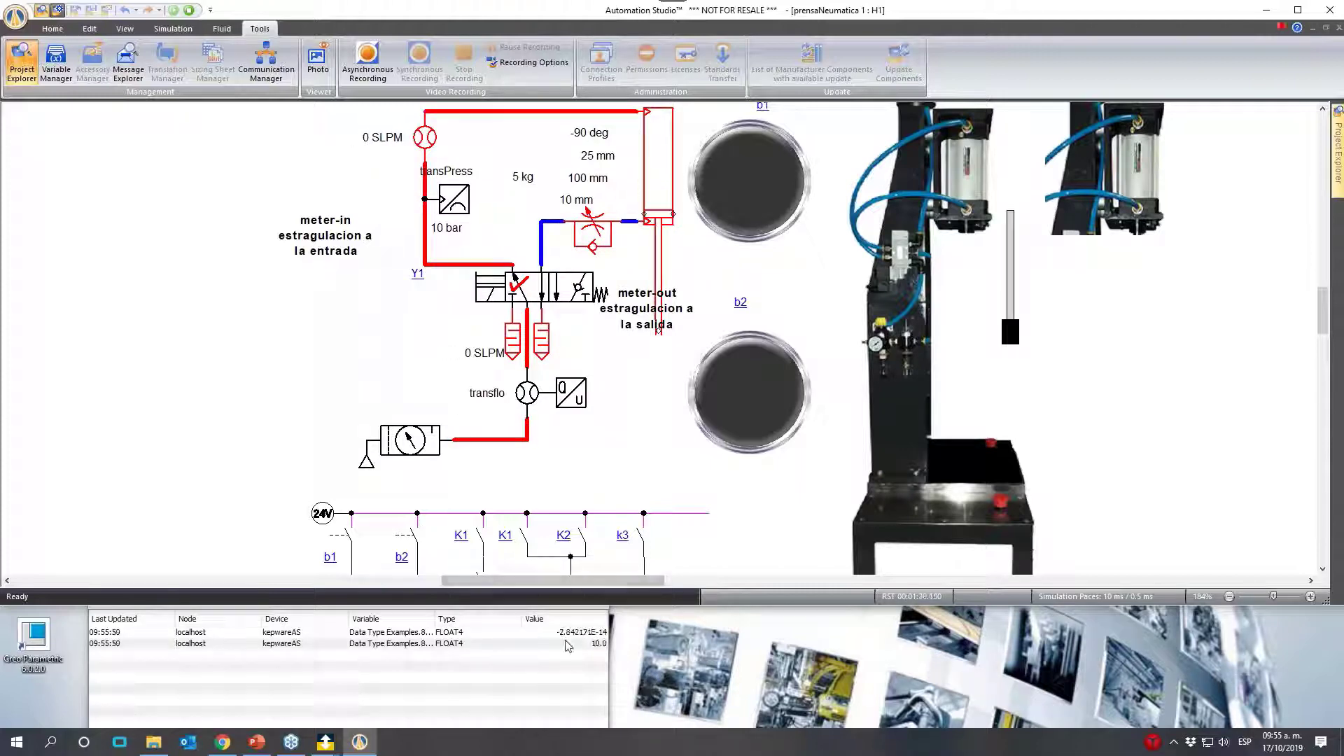
- Set the compressed-air supply's setting pressure to 7 bar and operate directional valve Y1 at that pressure
left_click(421, 453)
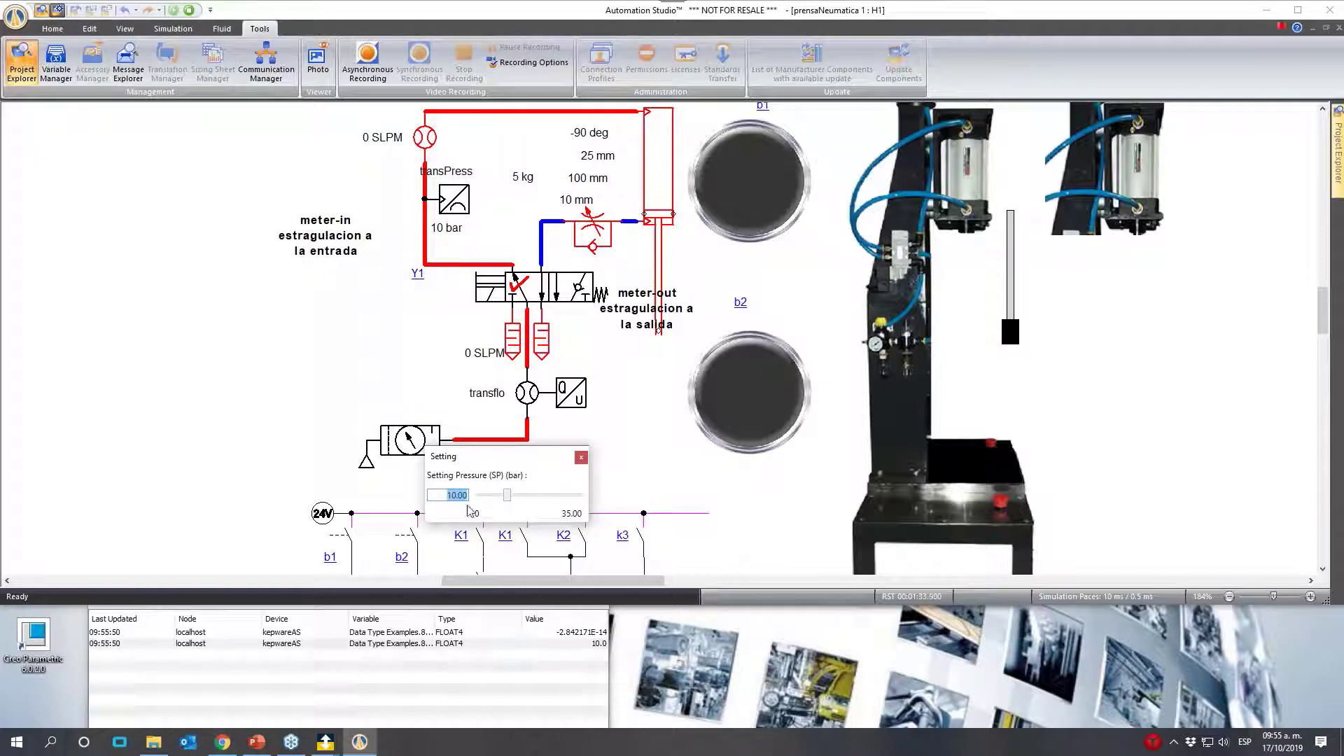
type("7")
key("Return")
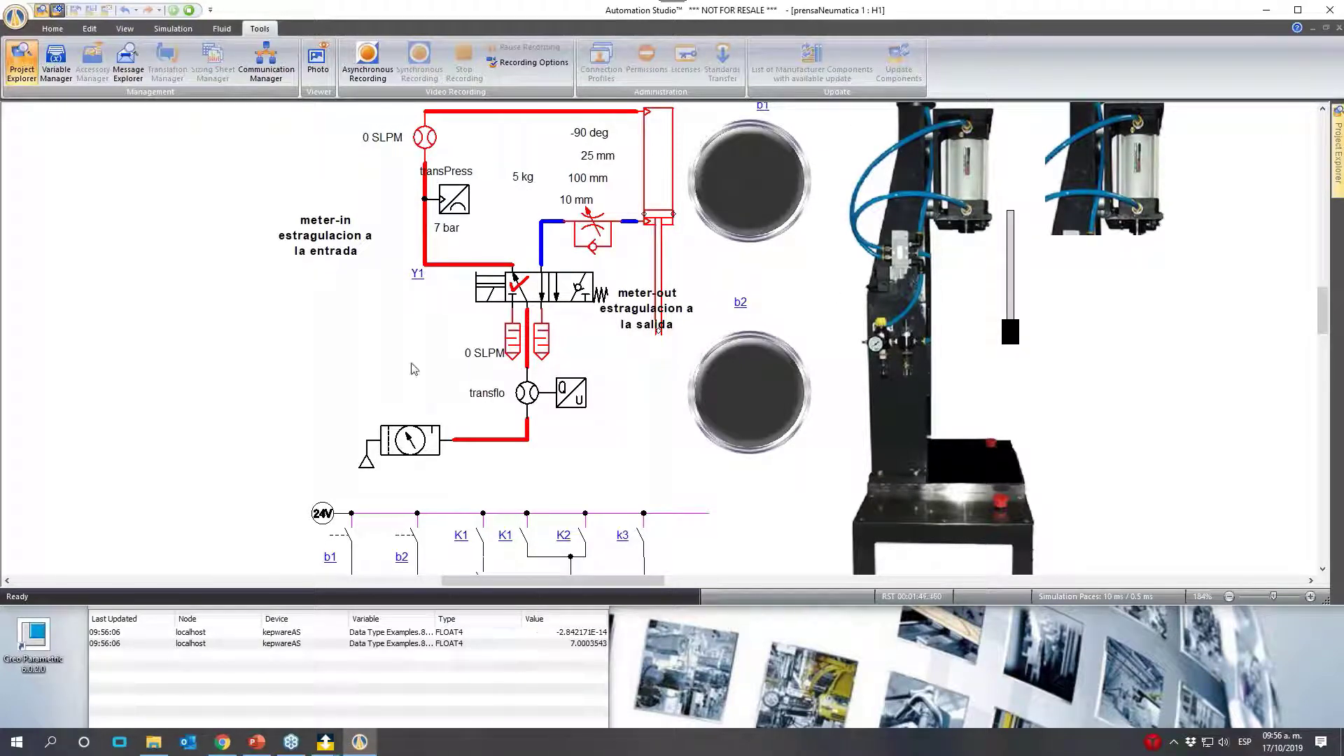
left_click(513, 275)
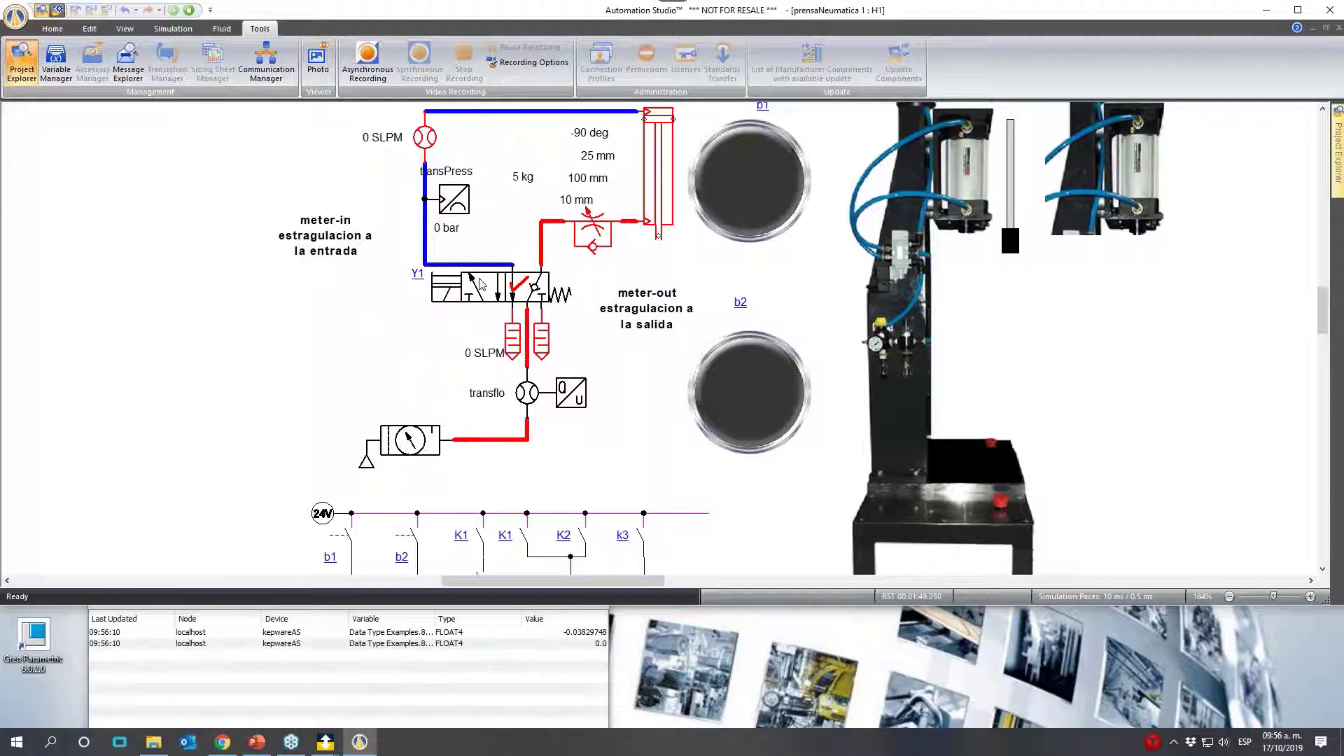
- Set the compressed-air supply's setting pressure to 8 bar
left_click(419, 445)
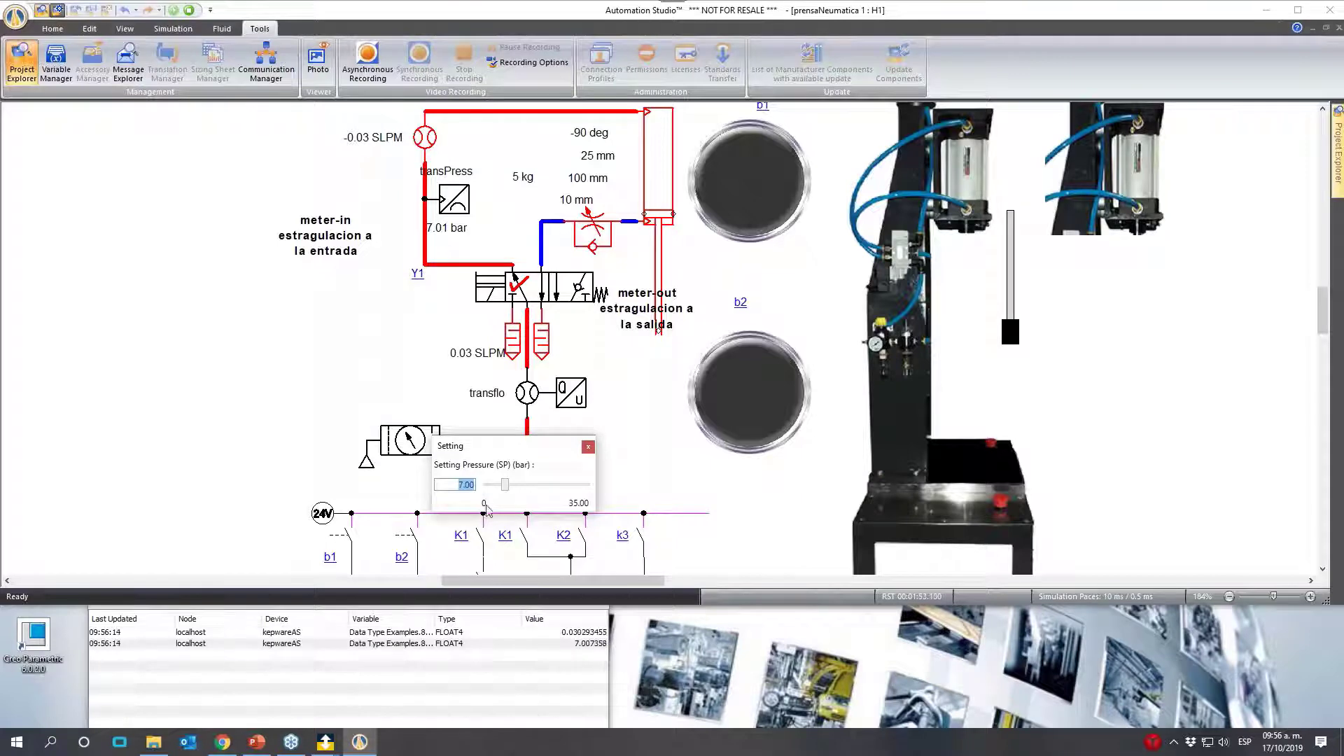
type("8")
left_click(692, 461)
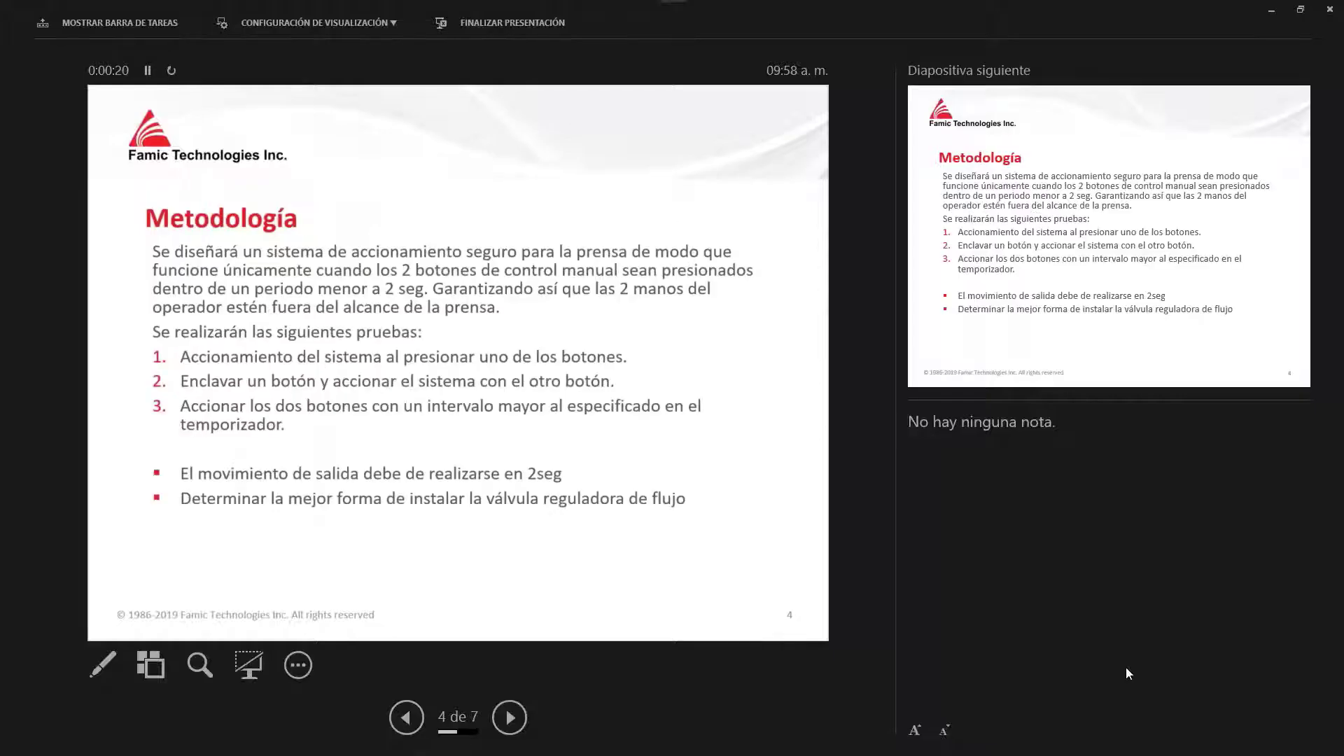
- Switch to the PowerPoint slide show and advance through the points of the Metodología slide
key("Right")
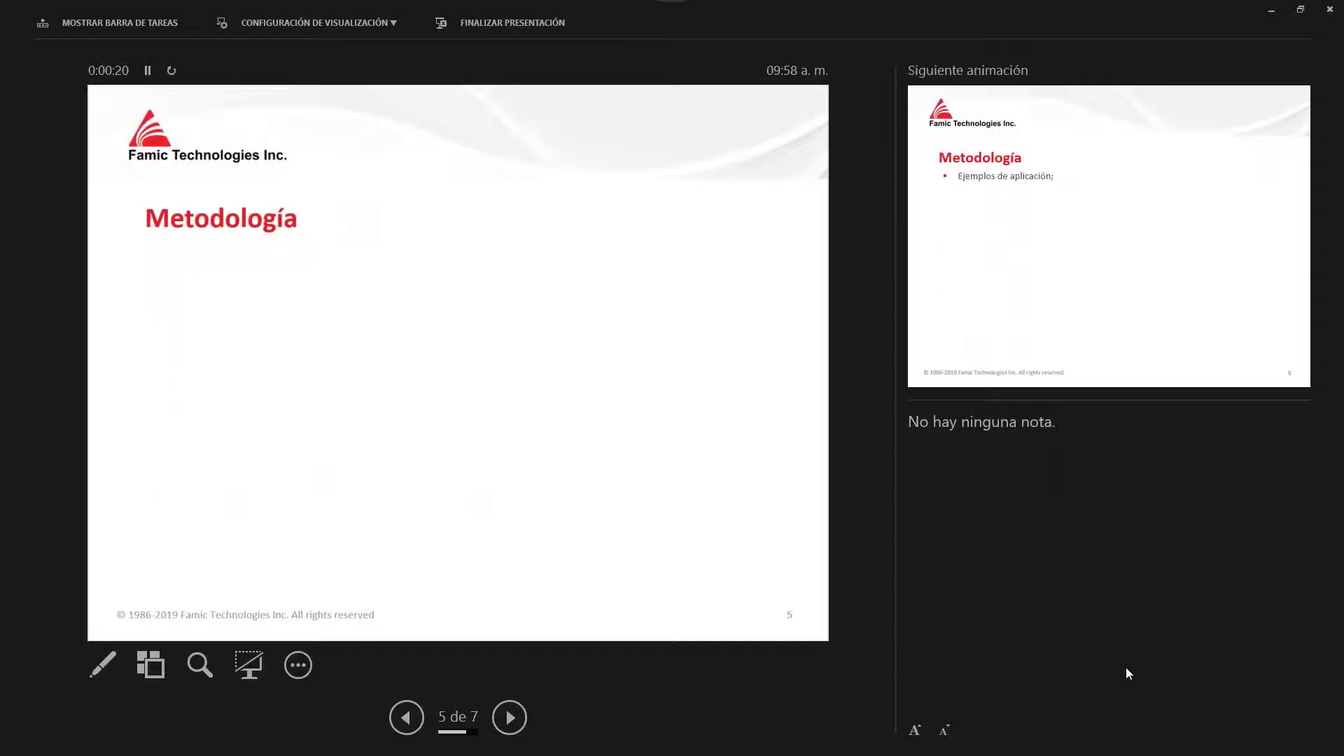
key("Right")
key("Right")
key("Right")
key("Right")
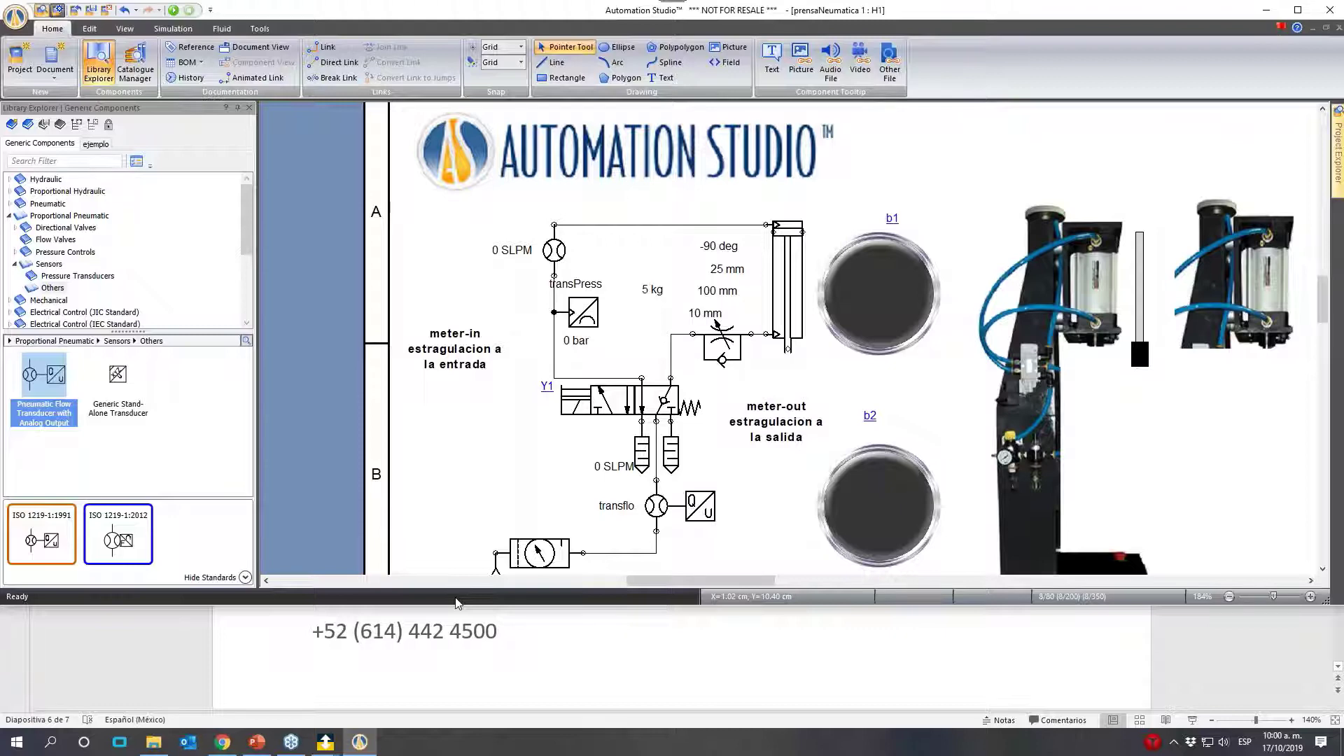
- Collapse the Proportional Pneumatic library category and expand Ladder for Siemens PLC to look through its component groups
left_click(10, 216)
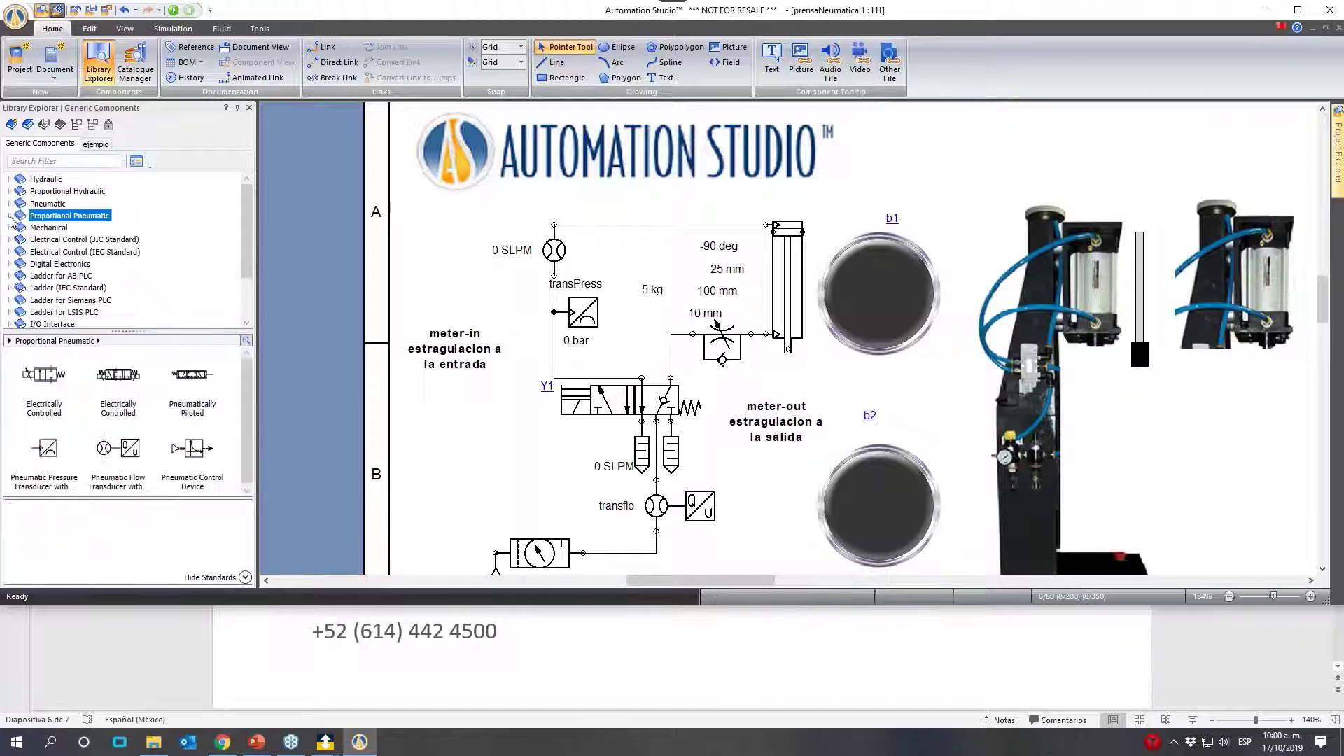
scroll(65, 296, "down", 1)
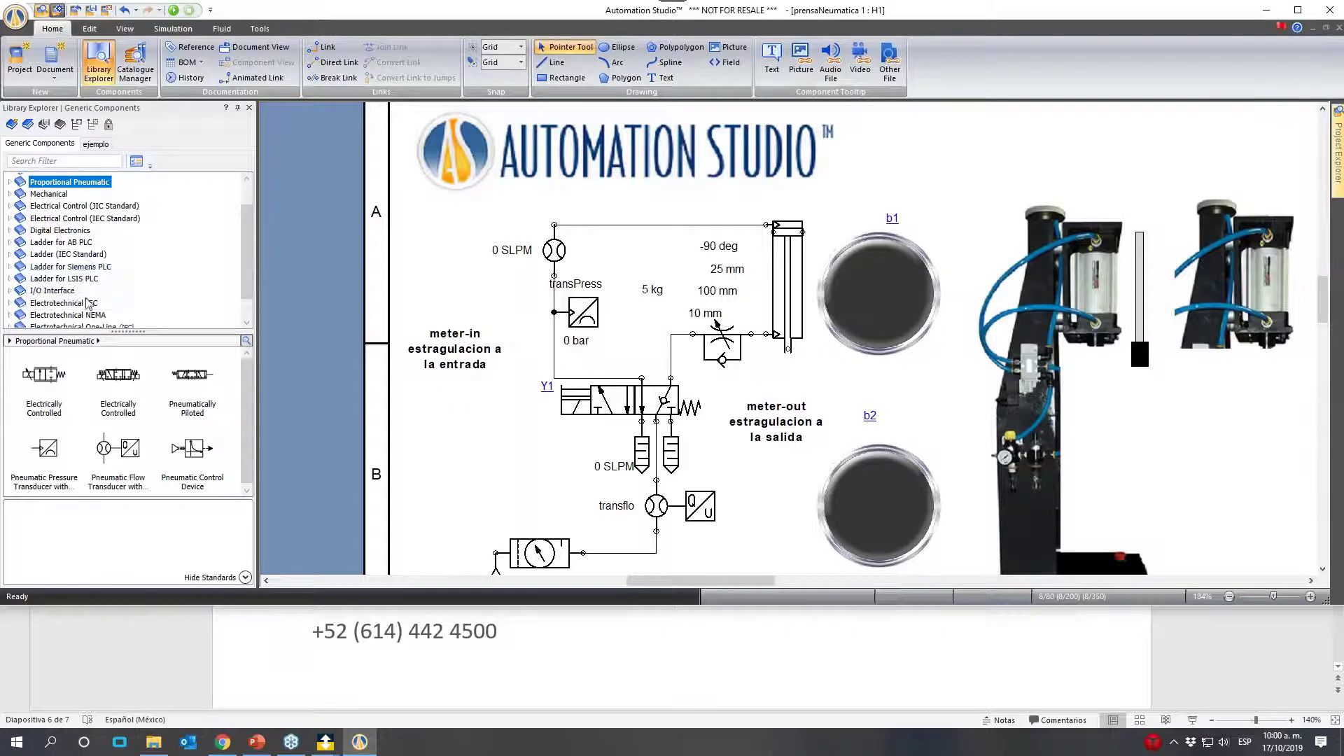
left_click(9, 268)
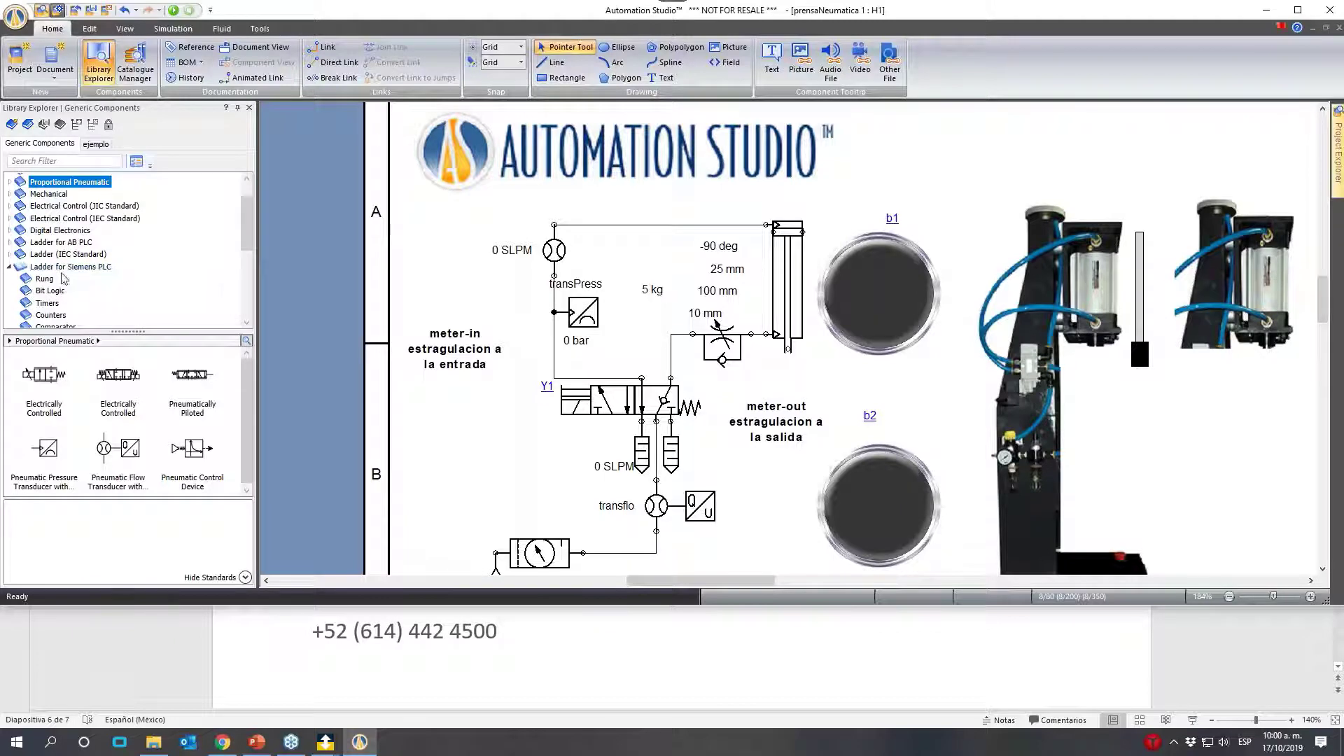
scroll(63, 279, "down", 2)
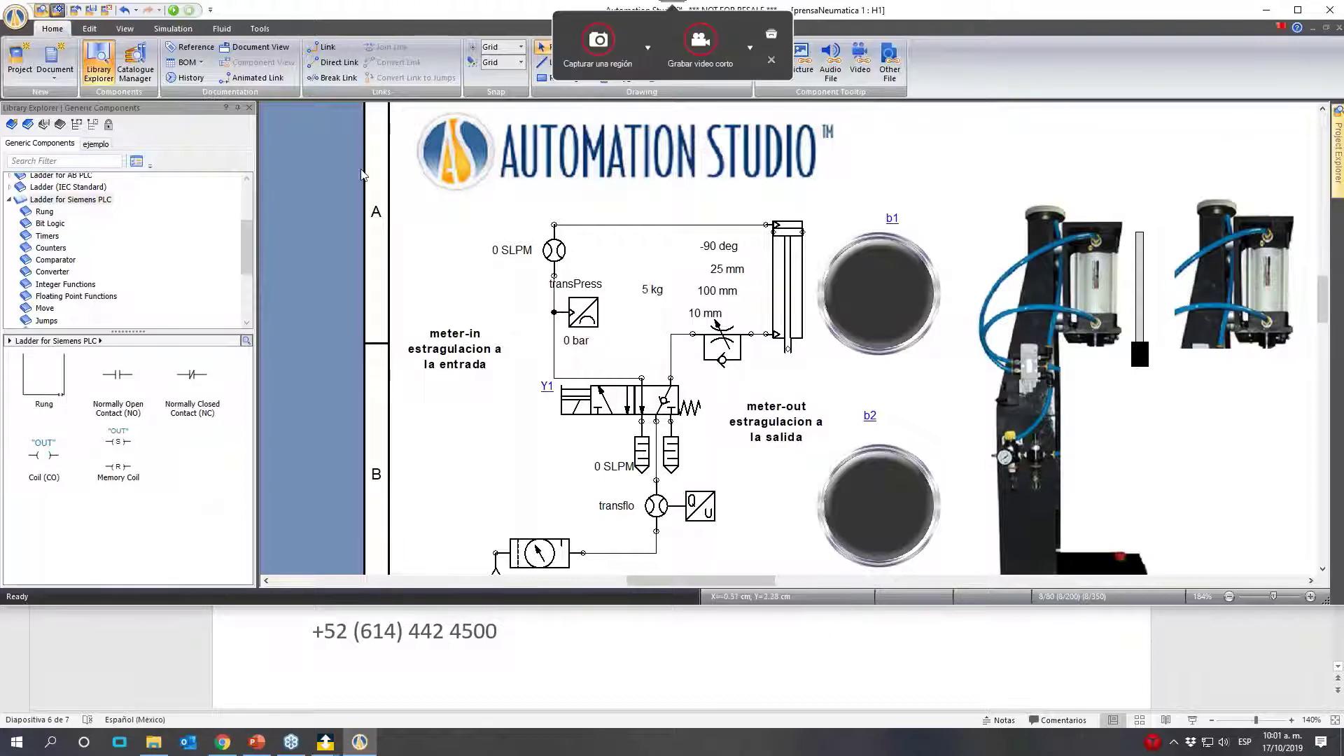
- Open the Fluid and Line Manager and look through the list of available gases
left_click(259, 30)
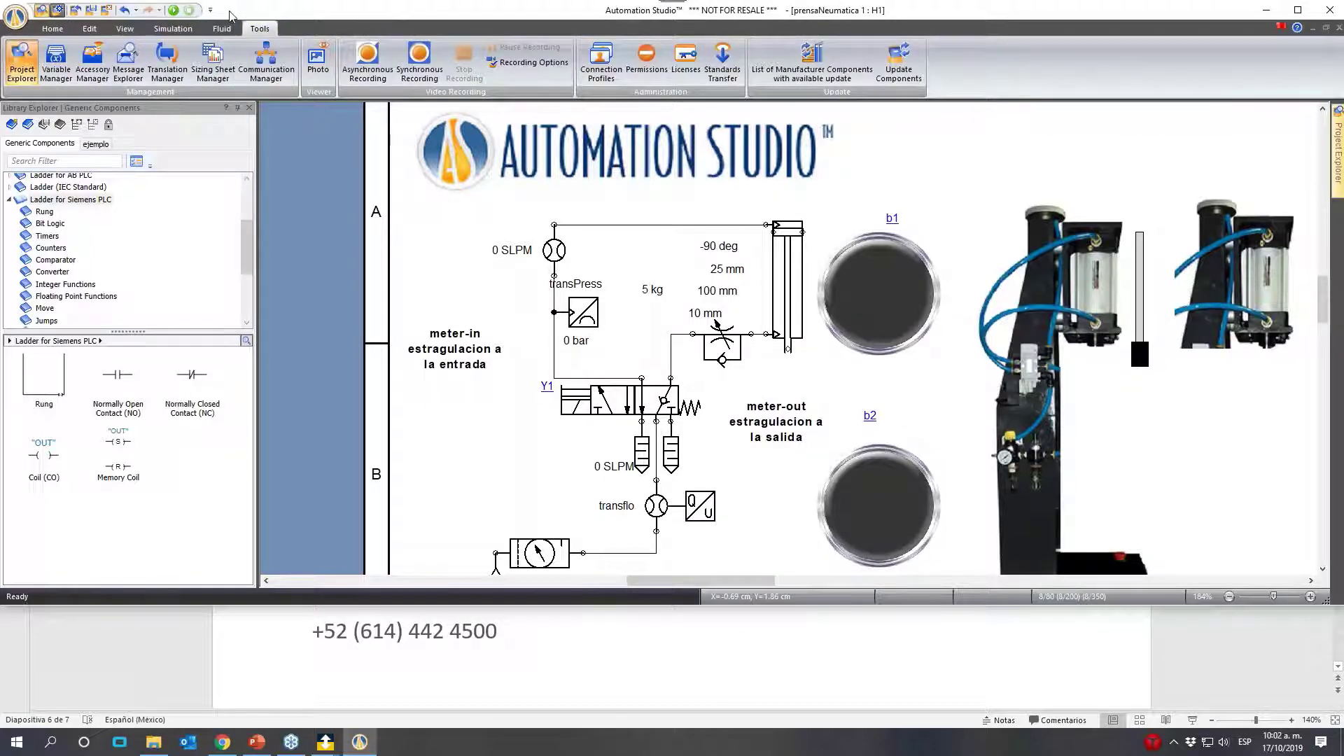
left_click(235, 28)
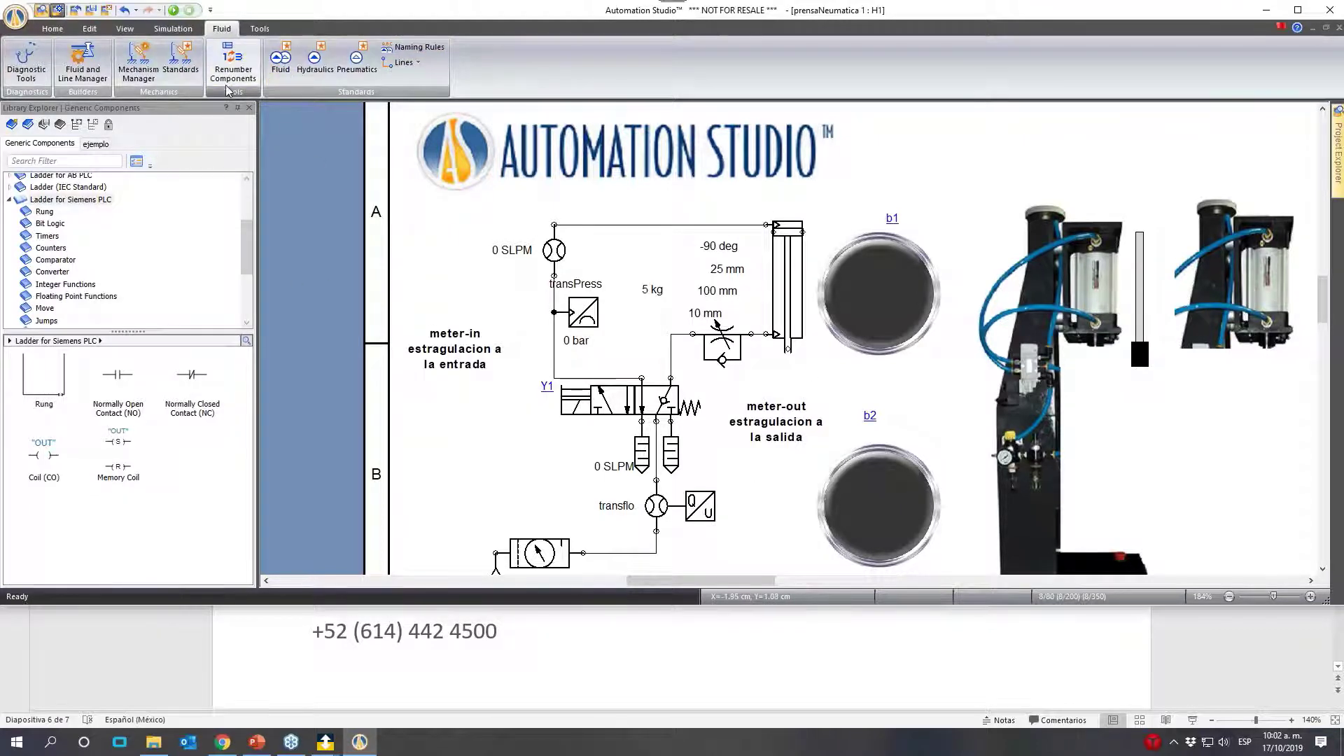
left_click(100, 71)
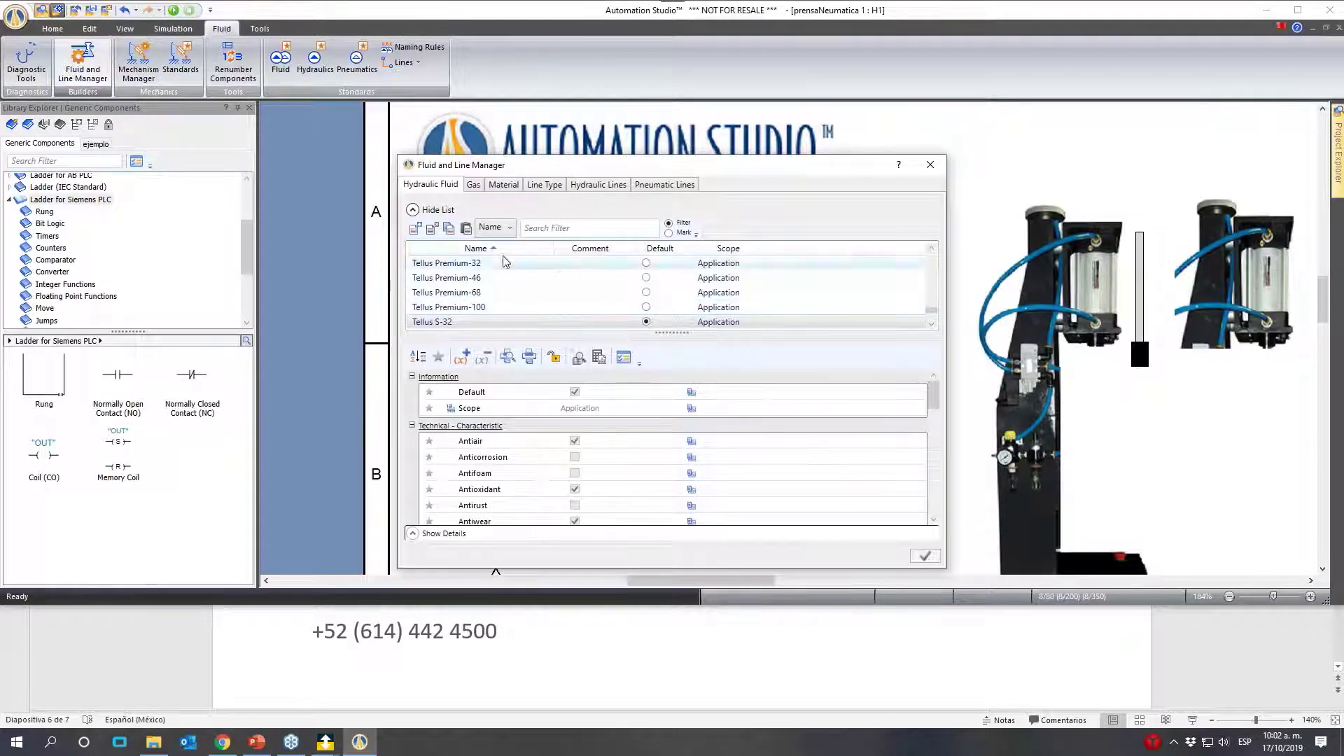
left_click(476, 185)
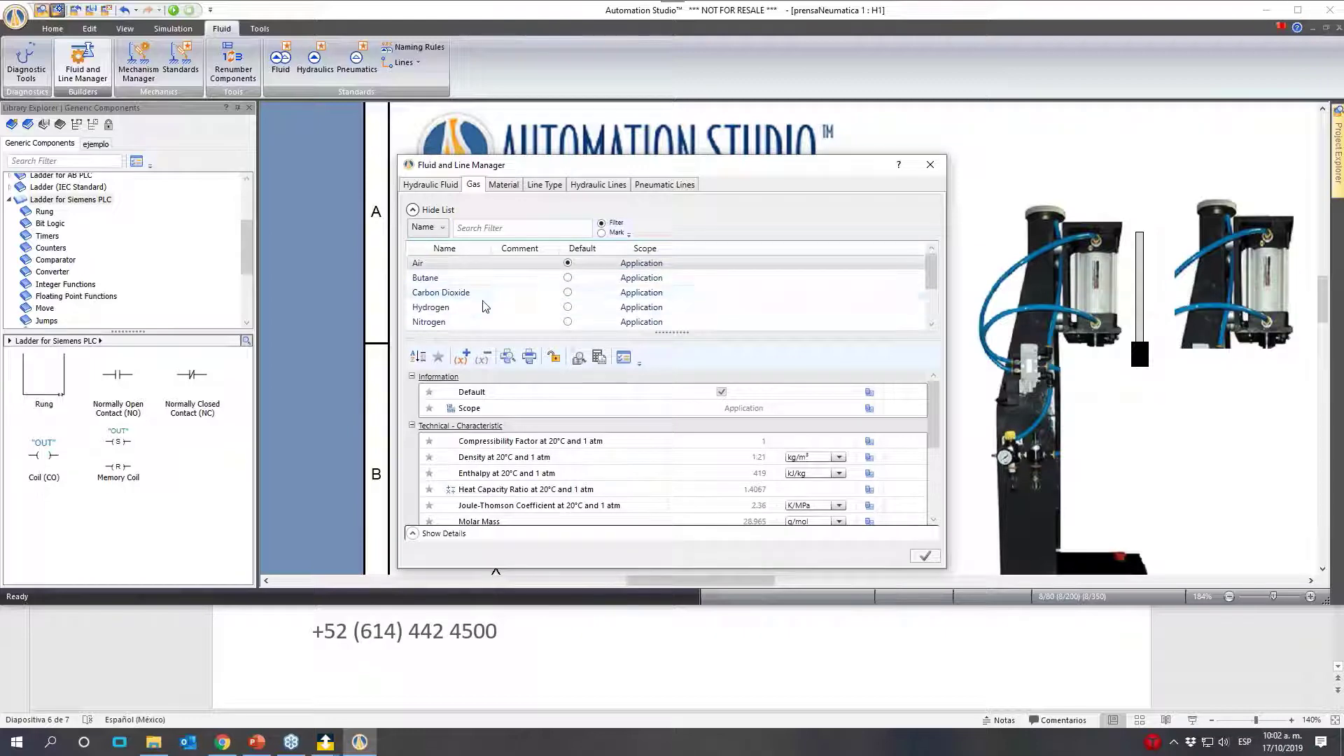
scroll(887, 312, "down", 2)
left_click_drag(932, 306, 958, 345)
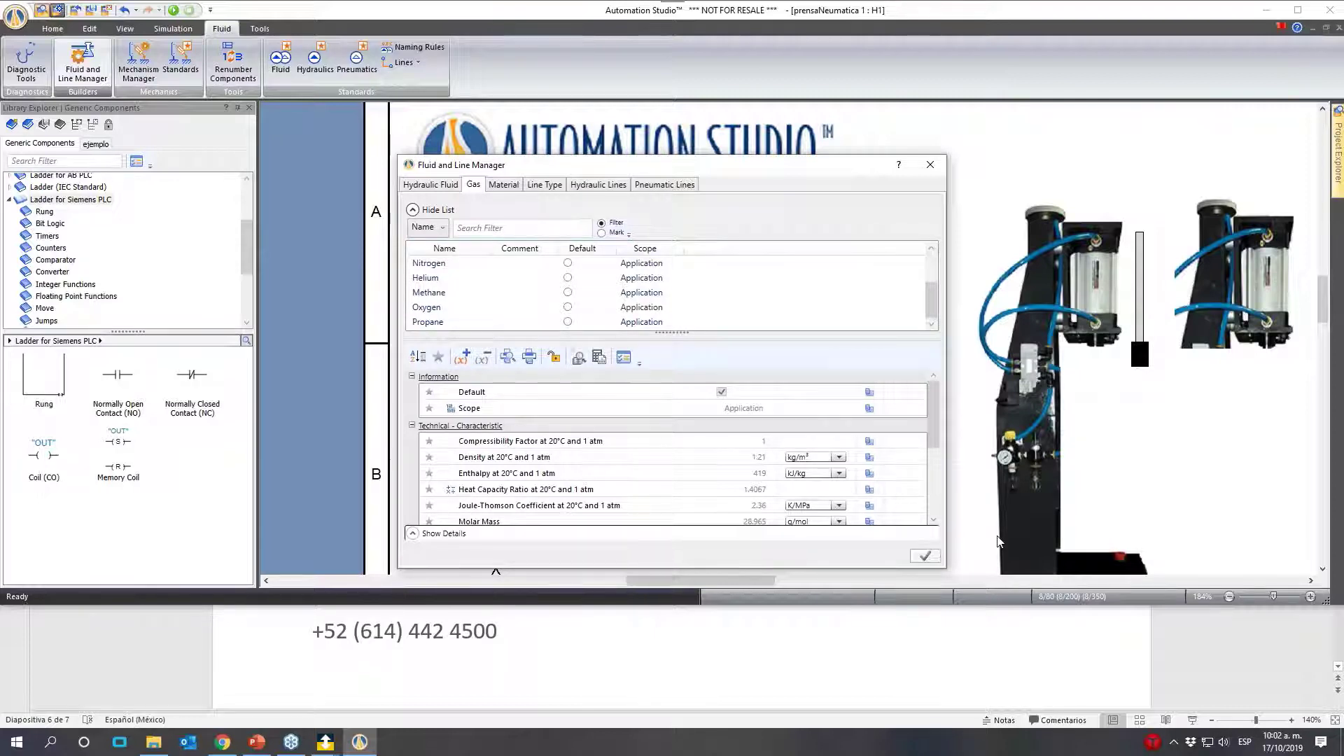